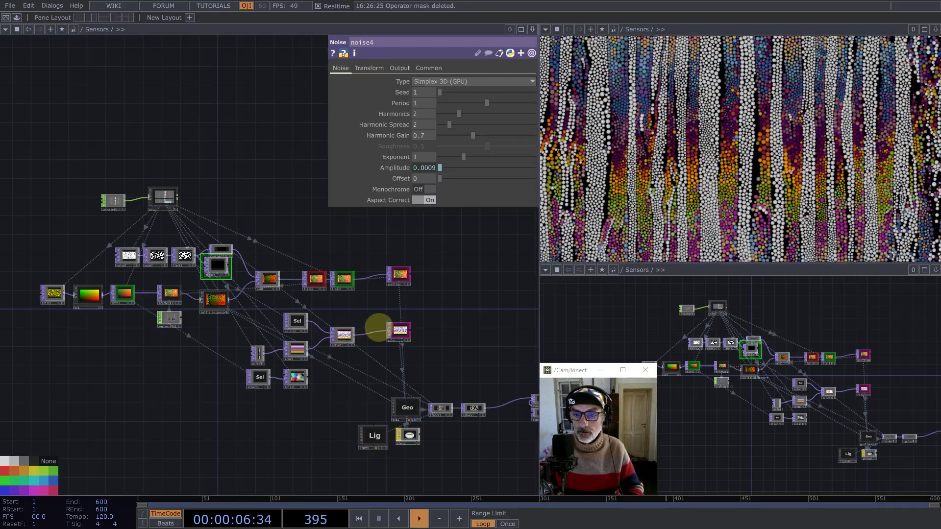
Step: Leave the Sensors network for the root level and enter the project1 component
{"action": "scroll", "coordinate": [330, 273], "scroll_direction": "down", "scroll_amount": 5}
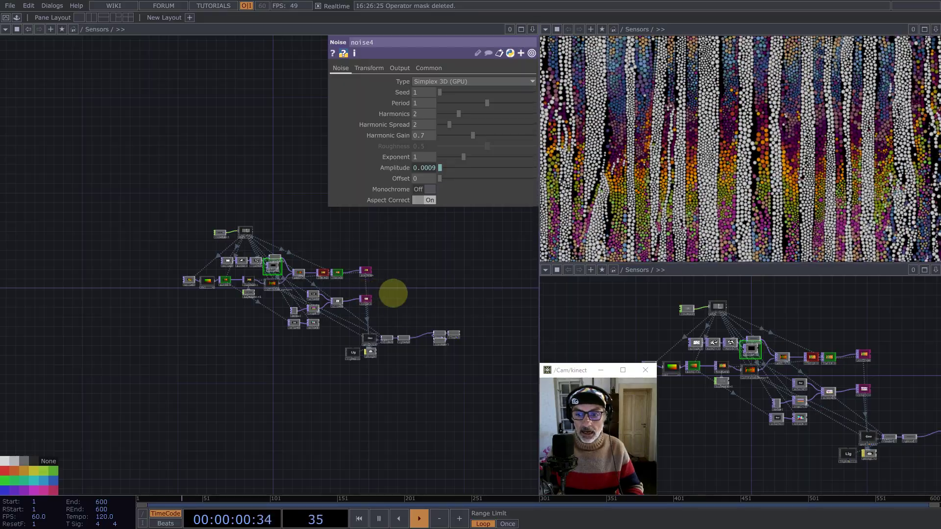
{"action": "scroll", "coordinate": [322, 296], "scroll_direction": "down", "scroll_amount": 1}
{"action": "scroll", "coordinate": [322, 295], "scroll_direction": "down", "scroll_amount": 10}
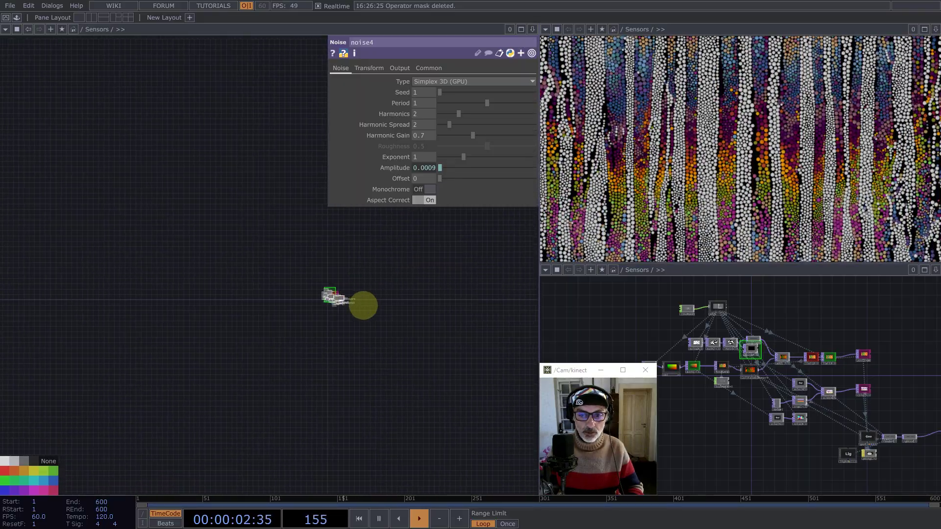
{"action": "scroll", "coordinate": [330, 308], "scroll_direction": "down", "scroll_amount": 7}
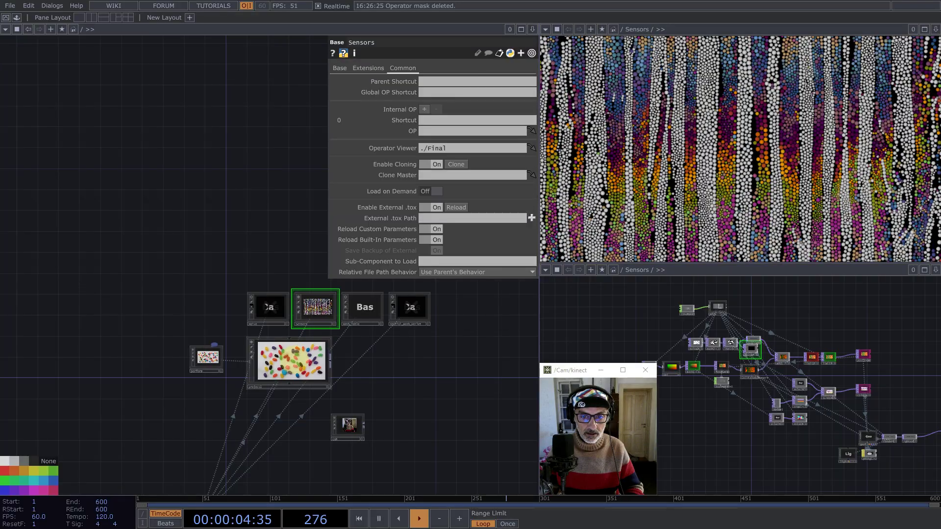
{"action": "key", "text": "i"}
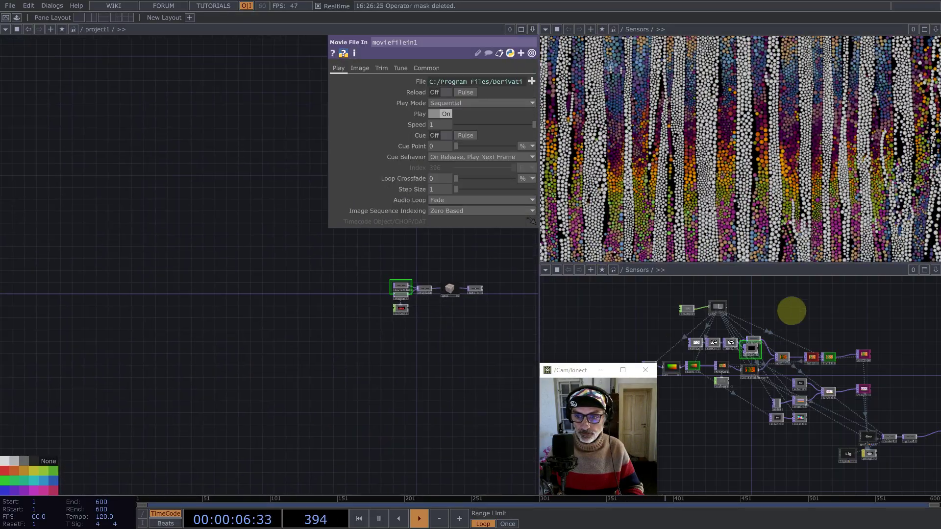
Step: Close the lower network pane and the viewer pane so only the project1 network pane remains
{"action": "left_click", "coordinate": [935, 270]}
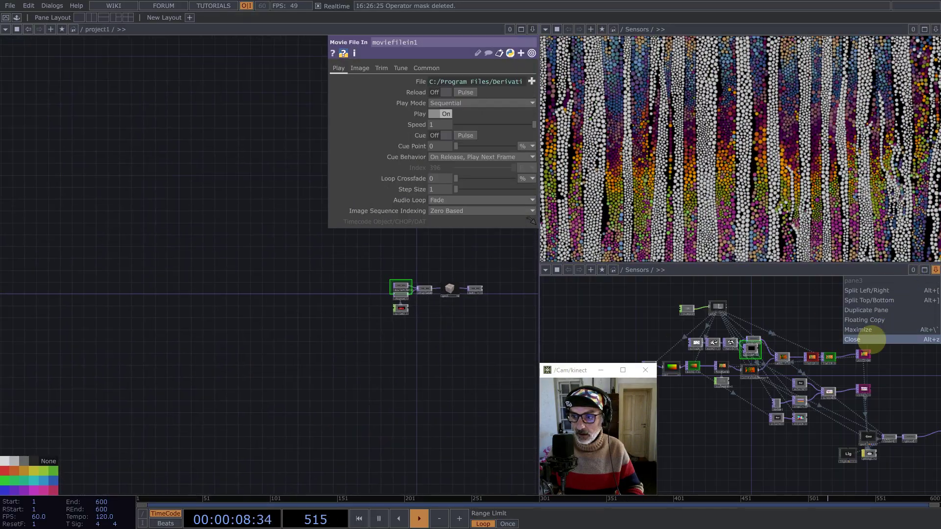
{"action": "left_click", "coordinate": [874, 339]}
{"action": "left_click", "coordinate": [935, 28]}
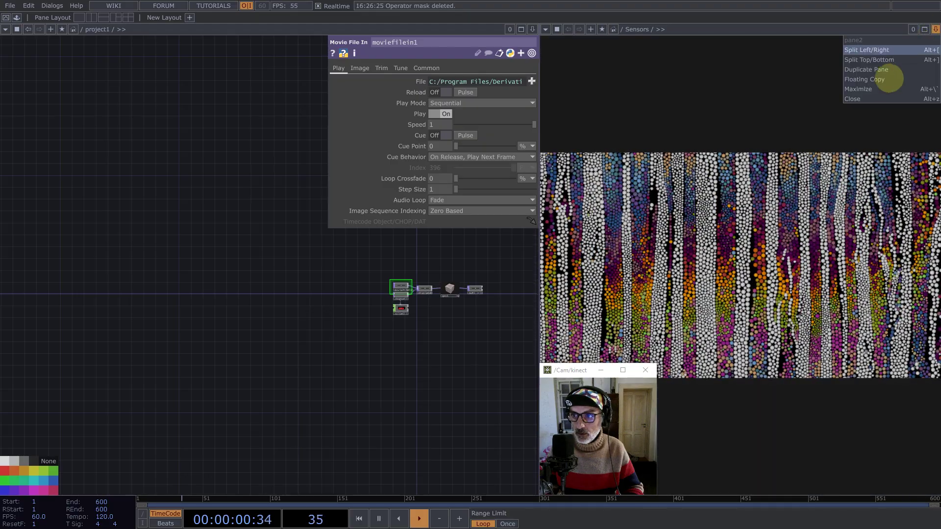
{"action": "left_click", "coordinate": [867, 99]}
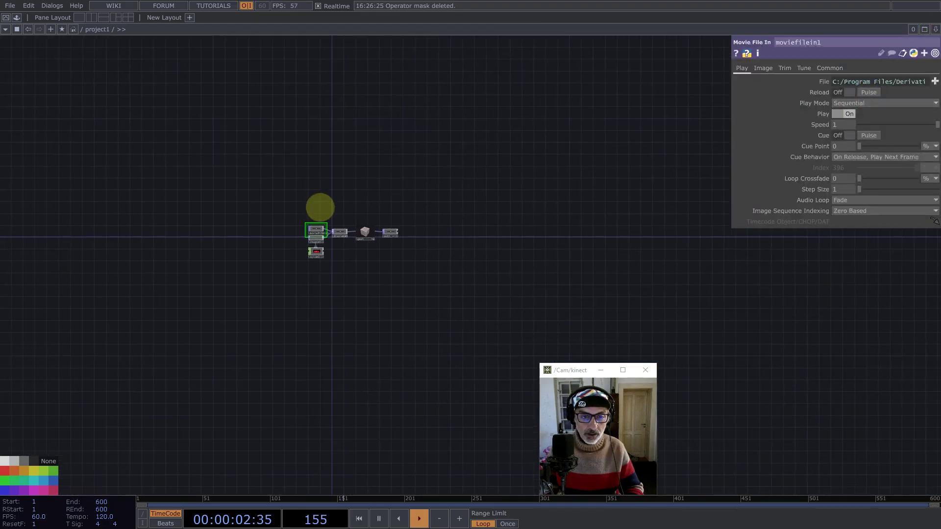
Step: Delete all the default operators in the project1 network
{"action": "scroll", "coordinate": [309, 201], "scroll_direction": "up", "scroll_amount": 3}
{"action": "left_click_drag", "start_coordinate": [234, 196], "coordinate": [513, 330]}
{"action": "key", "text": "BackSpace"}
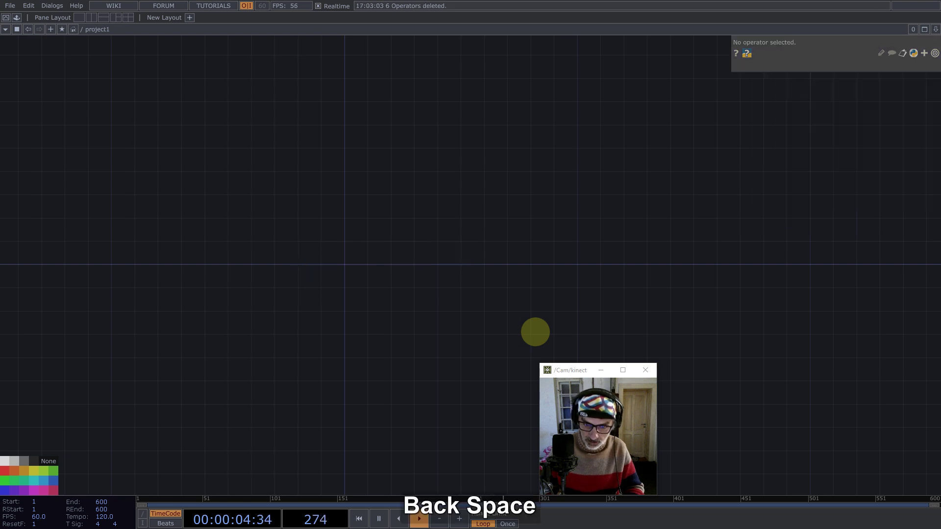
Step: Add a Constant CHOP to the empty project1 network
{"action": "double_click", "coordinate": [292, 233]}
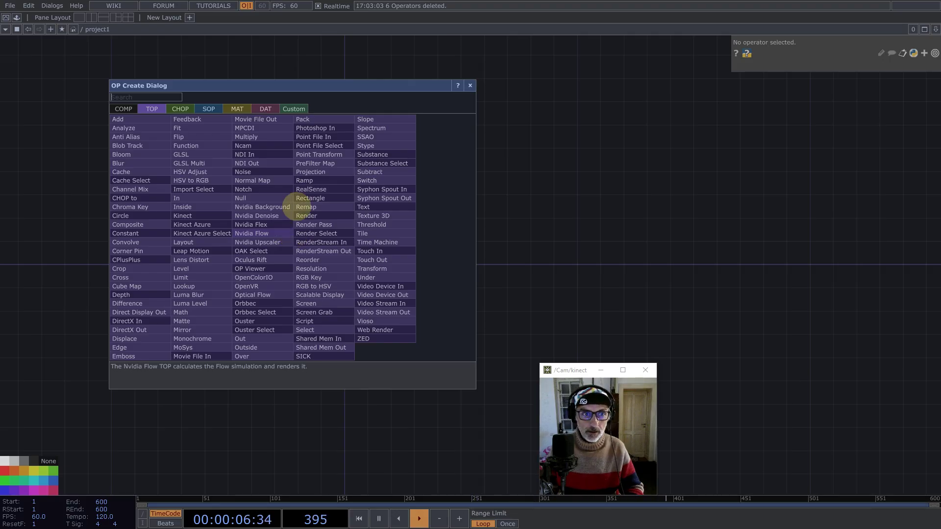
{"action": "left_click", "coordinate": [180, 109]}
{"action": "type", "text": "co"}
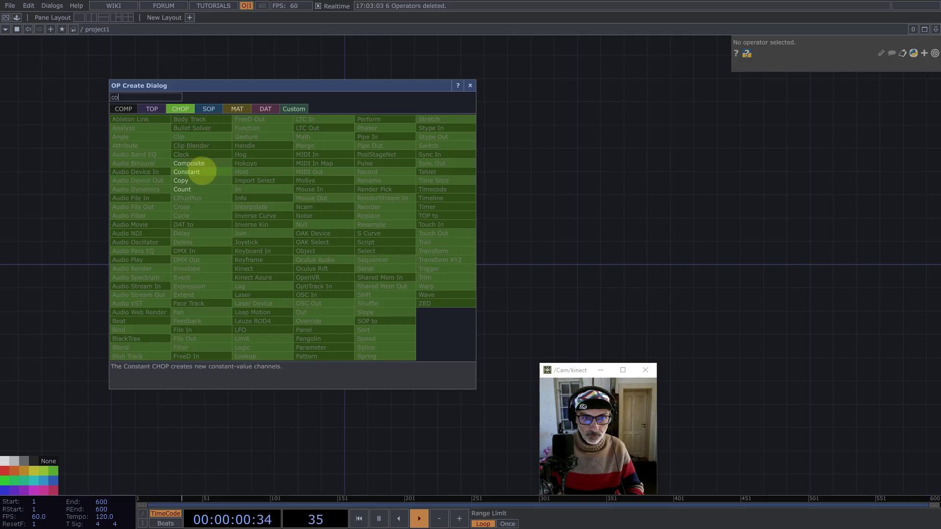
{"action": "left_click", "coordinate": [201, 171]}
{"action": "left_click", "coordinate": [331, 251]}
{"action": "scroll", "coordinate": [338, 257], "scroll_direction": "up", "scroll_amount": 4}
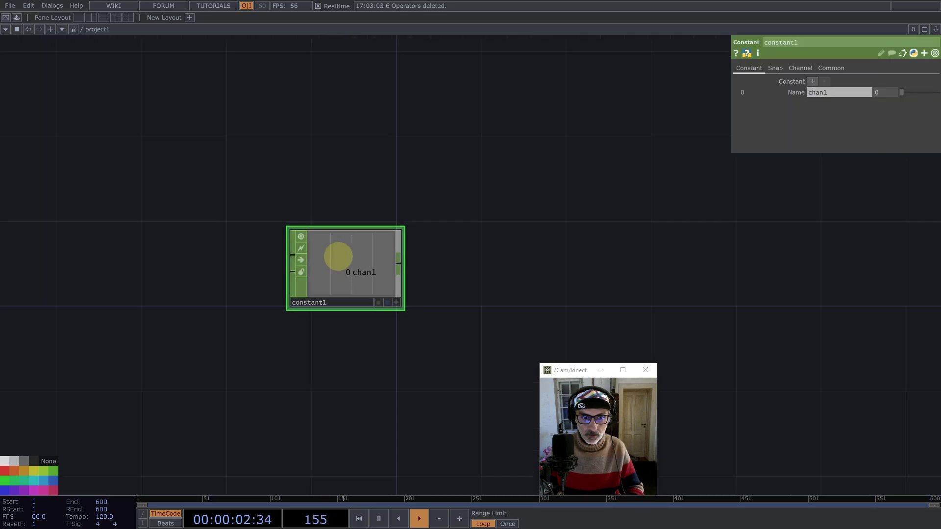
Step: Define three channels on the Constant CHOP: resx set to 1920, ratio set to 16/9, and mapx
{"action": "left_click", "coordinate": [833, 92]}
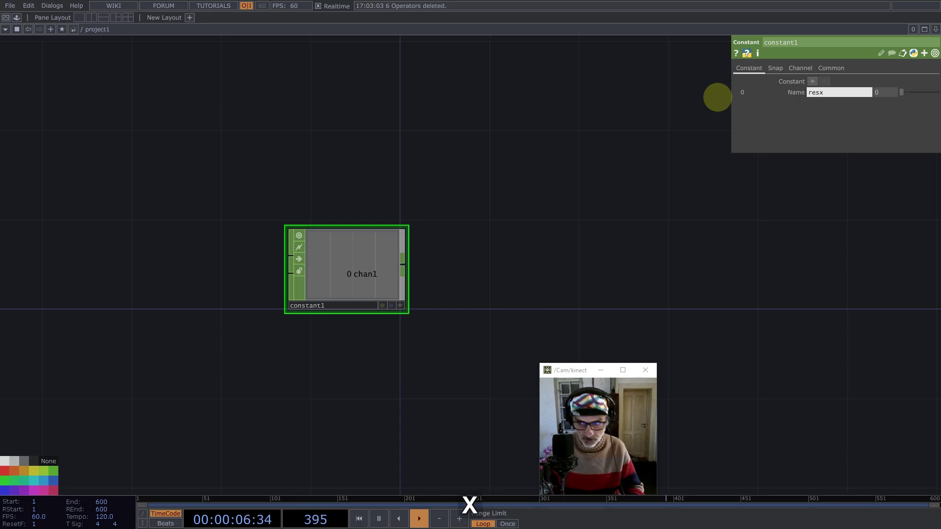
{"action": "key", "text": "Return"}
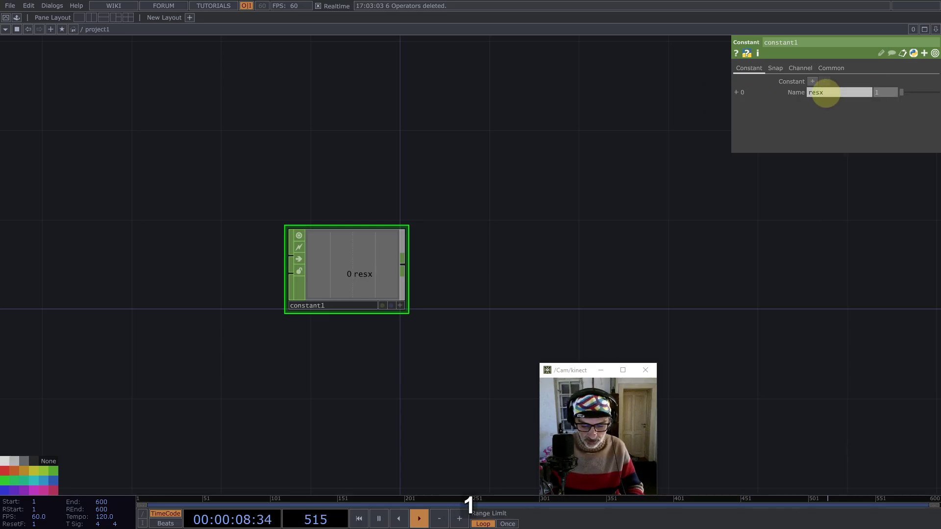
{"action": "left_click", "coordinate": [813, 81]}
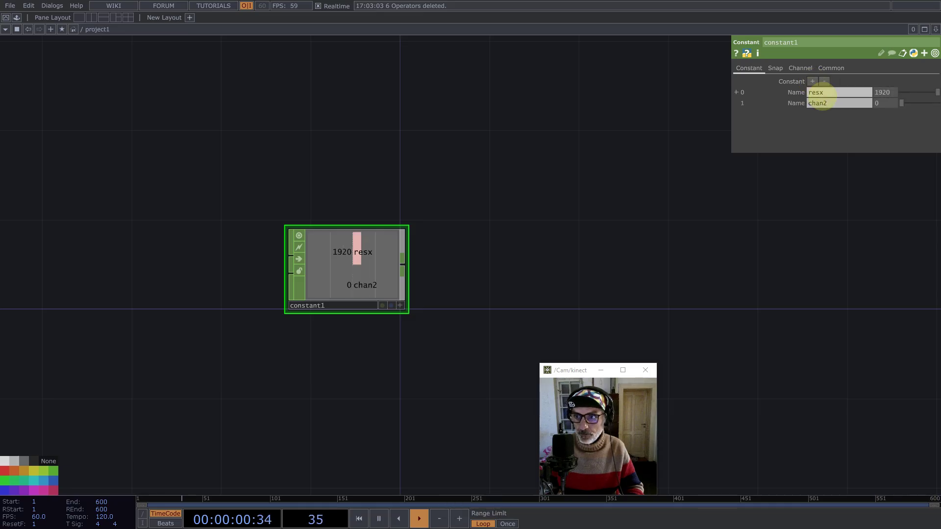
{"action": "type", "text": "ratio"}
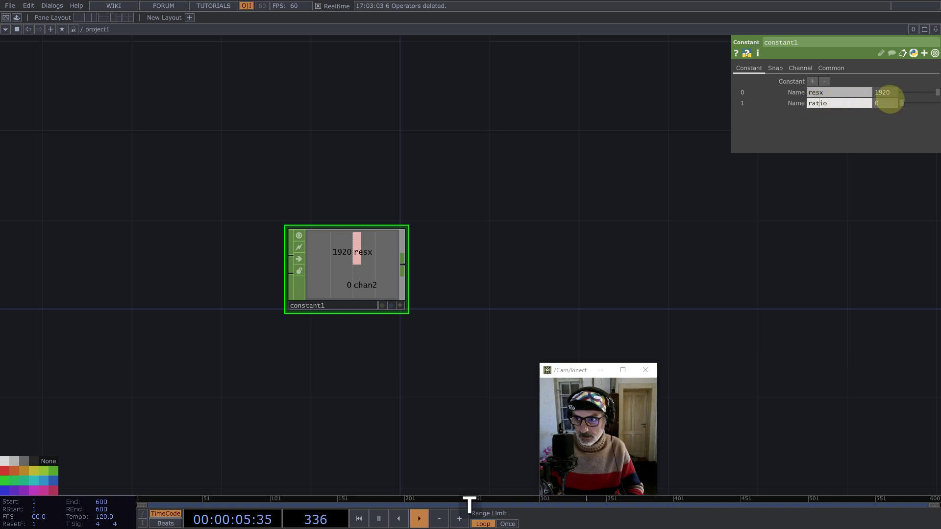
{"action": "key", "text": "Return"}
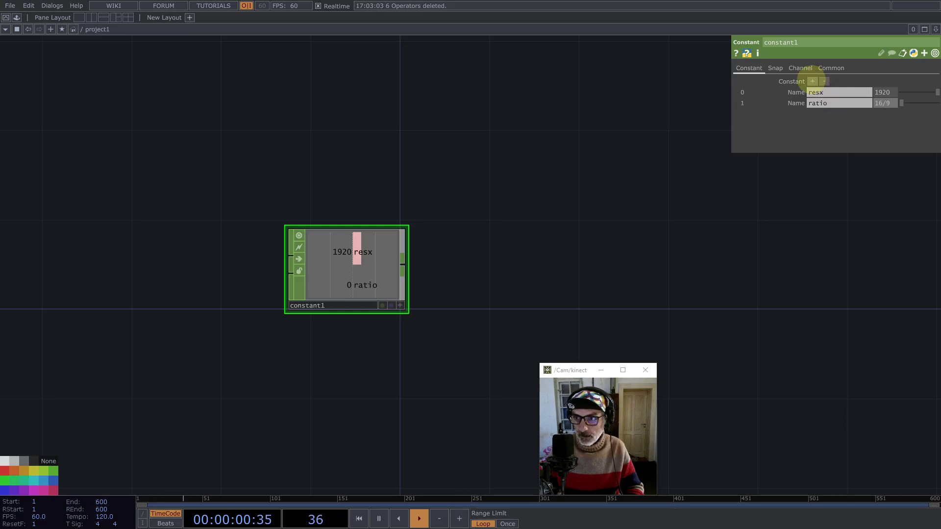
{"action": "left_click", "coordinate": [812, 82]}
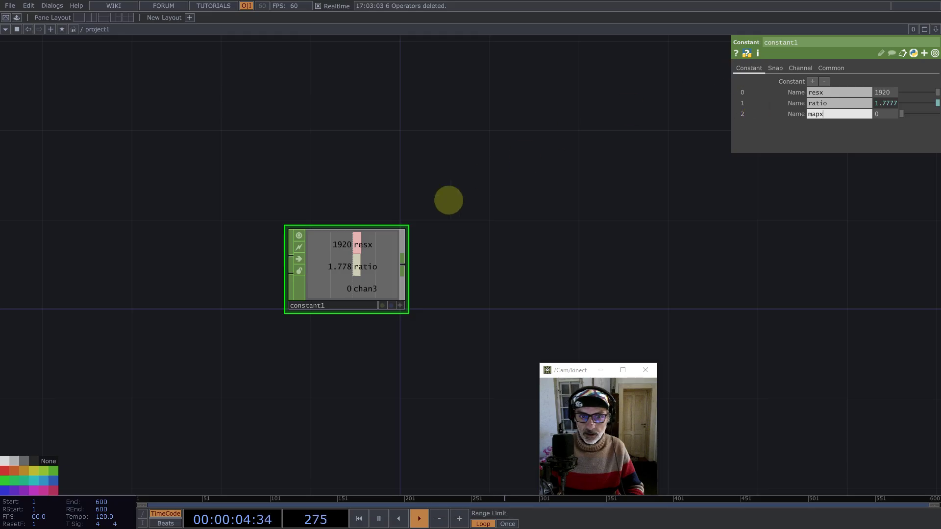
Step: Add a Null CHOP fed by the Constant's output, placed well away from it
{"action": "middle_click", "coordinate": [403, 265]}
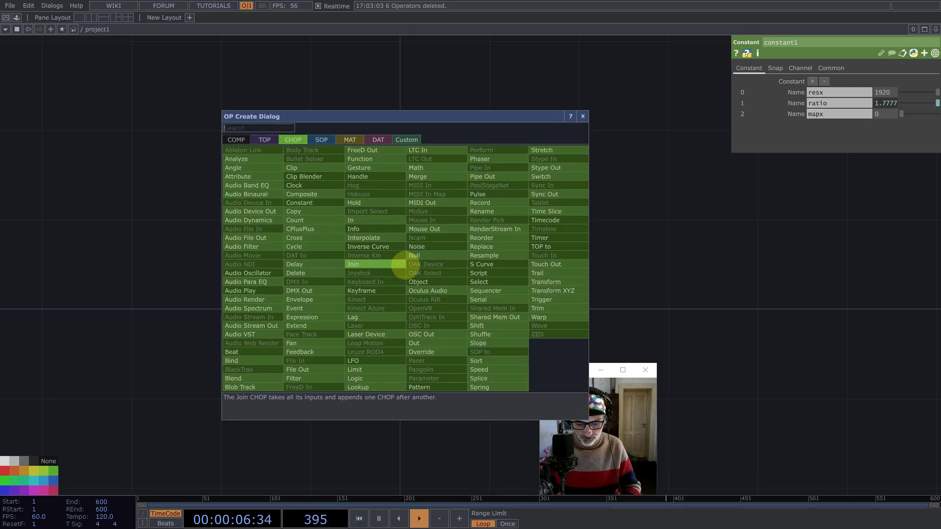
{"action": "left_click", "coordinate": [416, 255]}
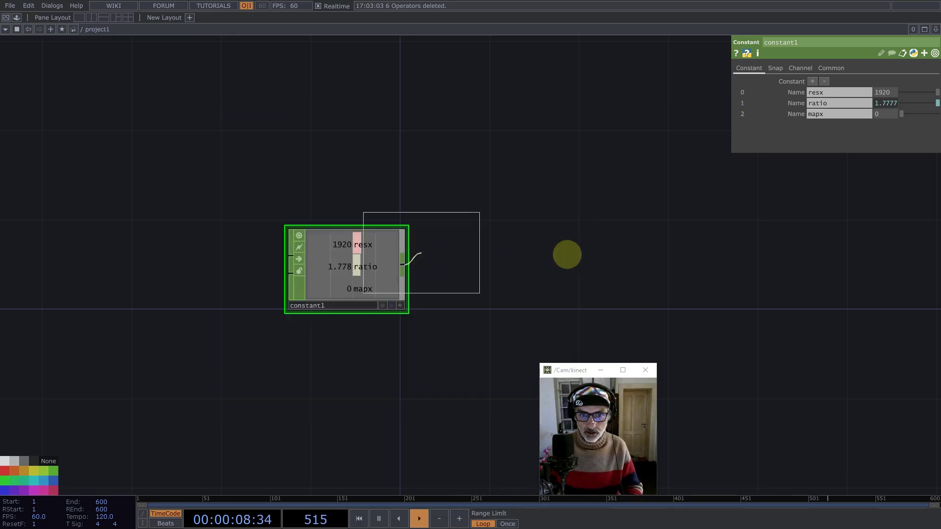
{"action": "left_click", "coordinate": [688, 243]}
Step: Insert a second Null CHOP on the wire between the Constant and the first Null
{"action": "right_click", "coordinate": [527, 253]}
{"action": "left_click", "coordinate": [542, 241]}
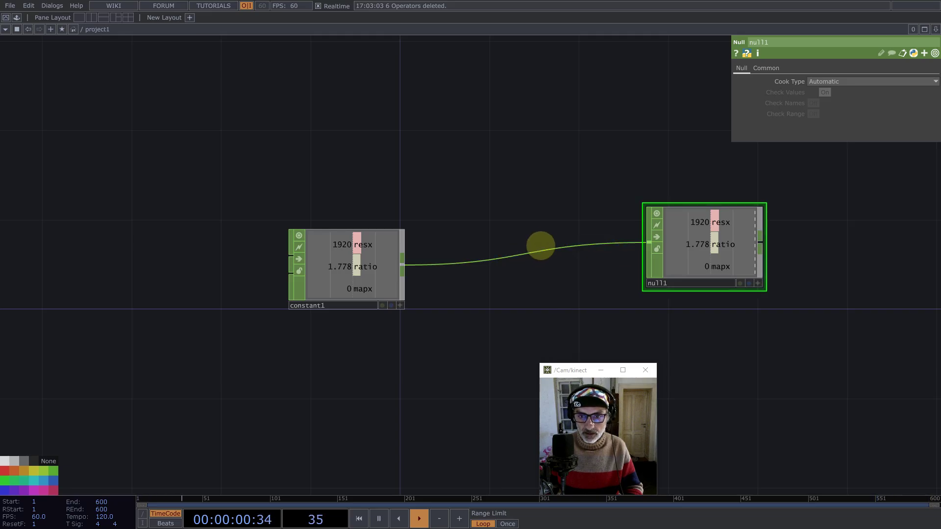
{"action": "right_click", "coordinate": [532, 253]}
{"action": "left_click", "coordinate": [544, 241]}
{"action": "type", "text": "n"}
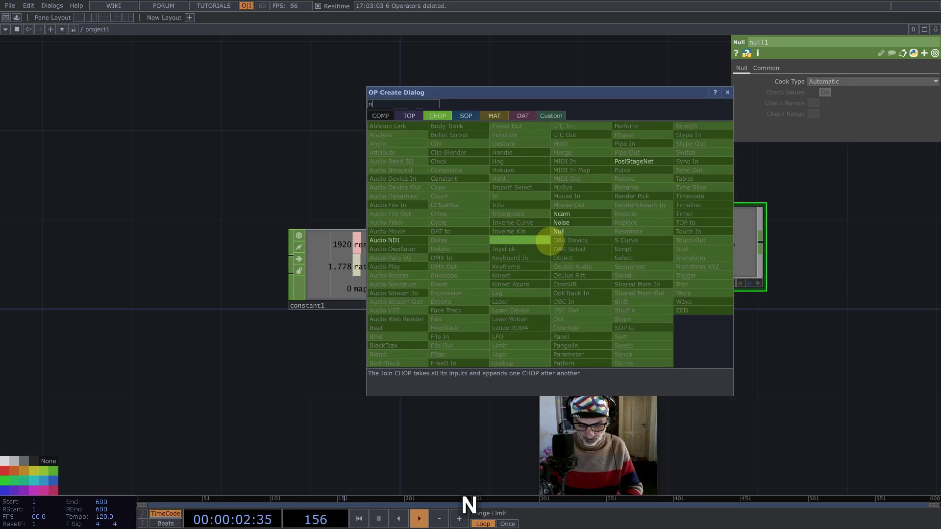
{"action": "type", "text": "u"}
{"action": "left_click", "coordinate": [562, 230]}
{"action": "left_click", "coordinate": [525, 256]}
Step: Collapse the inserted Null into a Base component and delete the downstream Null
{"action": "right_click", "coordinate": [536, 200]}
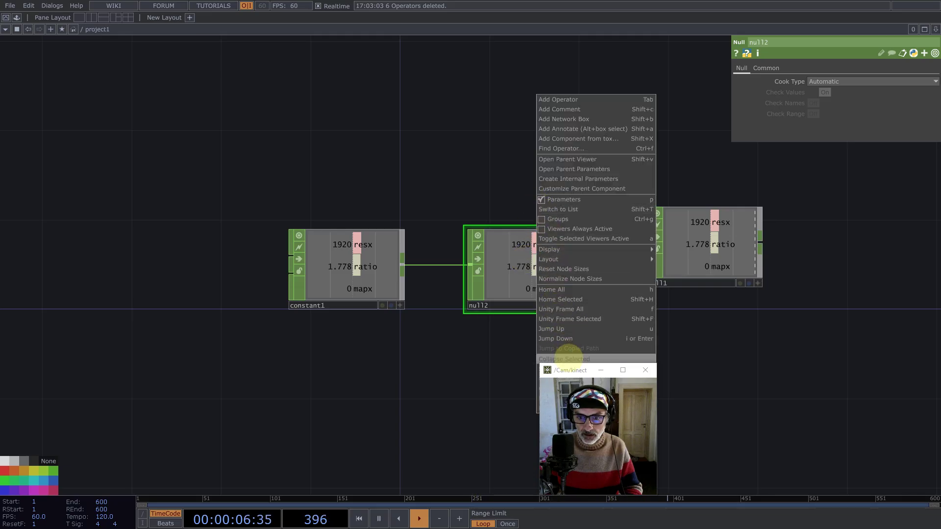
{"action": "left_click", "coordinate": [566, 356]}
{"action": "left_click", "coordinate": [700, 252]}
{"action": "key", "text": "BackSpace"}
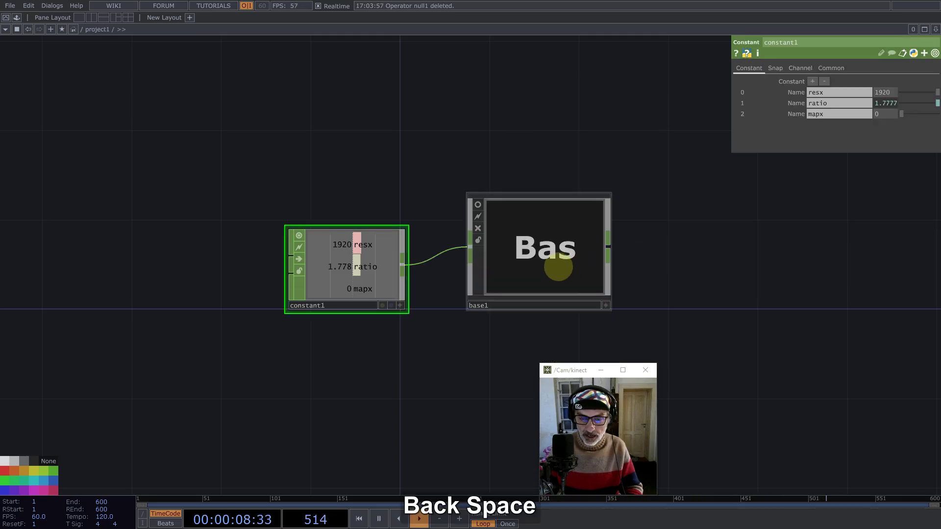
Step: Rename the Base component as Data
{"action": "left_click_drag", "start_coordinate": [558, 267], "coordinate": [537, 289]}
{"action": "left_click_drag", "start_coordinate": [659, 292], "coordinate": [478, 196]}
{"action": "scroll", "coordinate": [378, 210], "scroll_direction": "up", "scroll_amount": 3}
{"action": "left_click_drag", "start_coordinate": [273, 211], "coordinate": [304, 211]}
{"action": "left_click", "coordinate": [280, 231]}
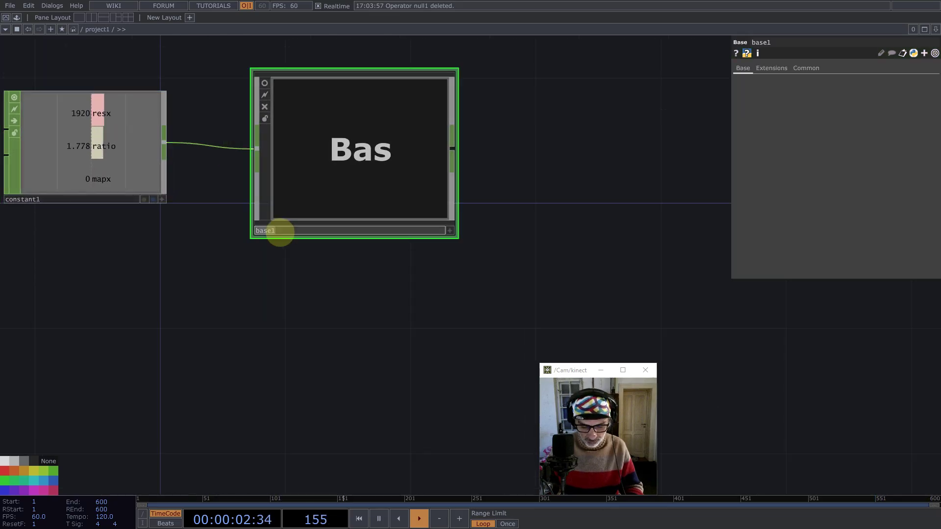
{"action": "type", "text": "Da"}
{"action": "key", "text": "BackSpace"}
{"action": "key", "text": "BackSpace"}
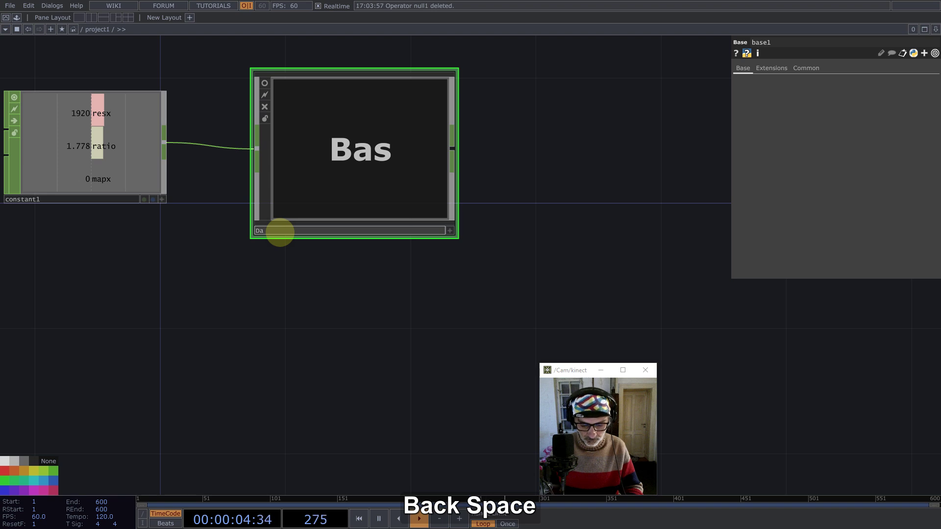
{"action": "type", "text": "ta"}
{"action": "key", "text": "Return"}
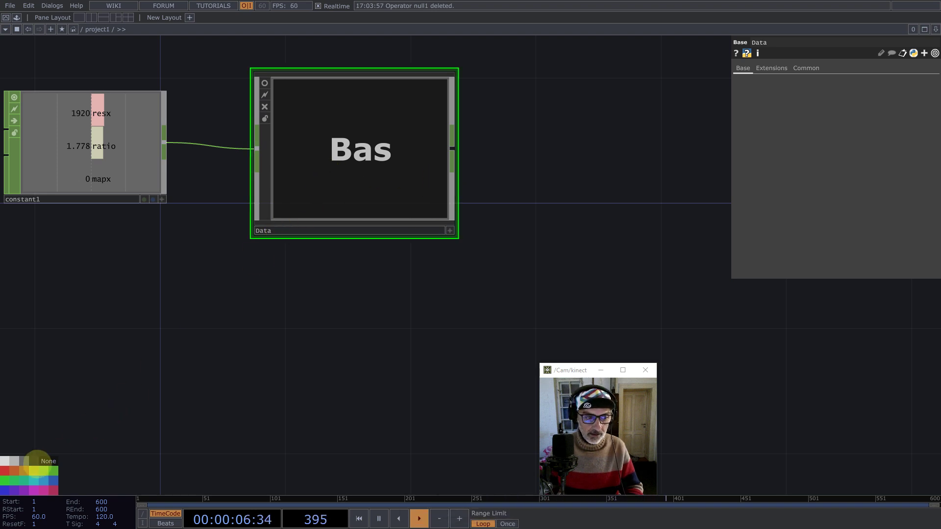
Step: Enter the Data component and delete the Null CHOP between its In and Out operators
{"action": "double_click", "coordinate": [381, 154]}
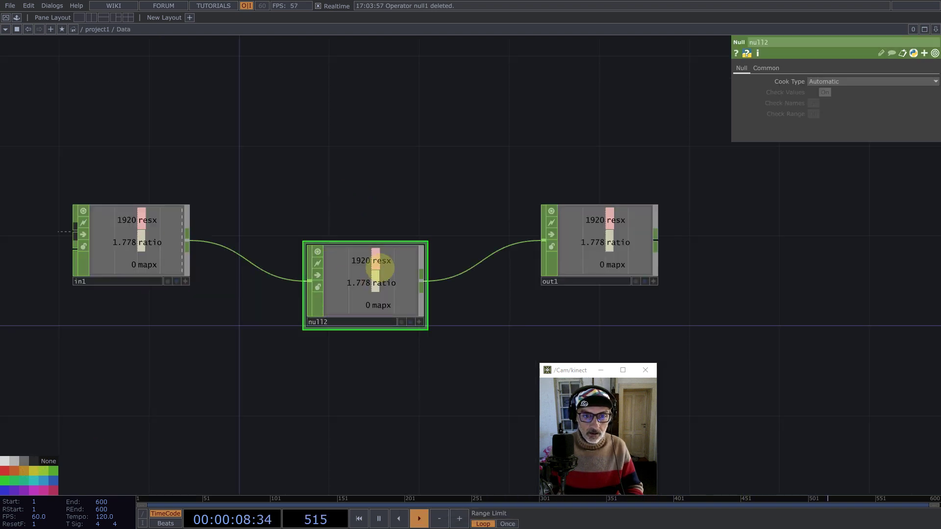
{"action": "key", "text": "BackSpace"}
Step: Branch a Select CHOP off the In operator's output and place it above the wire to the Out operator
{"action": "middle_click", "coordinate": [190, 240]}
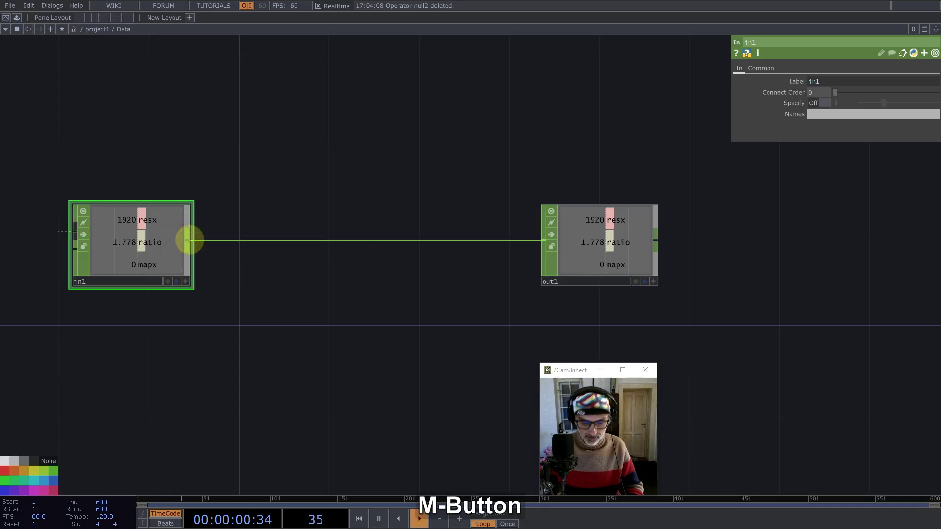
{"action": "type", "text": "se"}
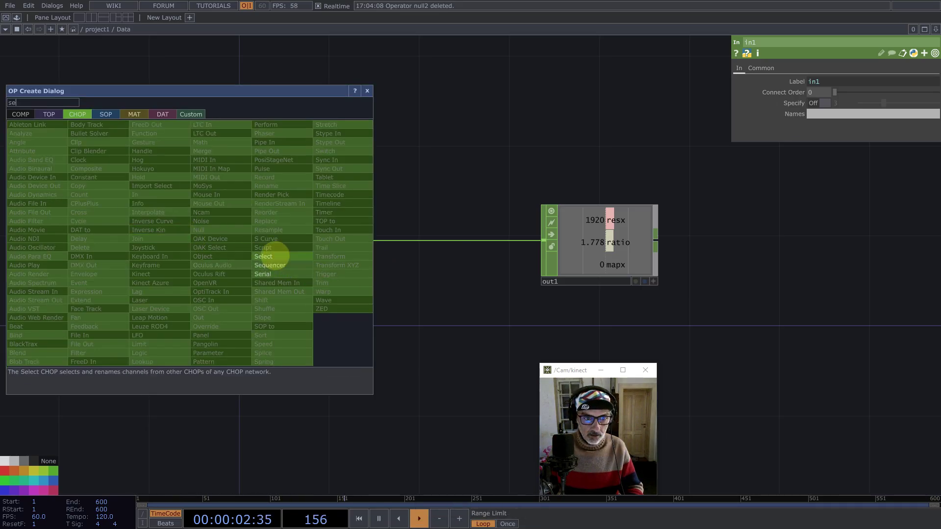
{"action": "left_click", "coordinate": [273, 257]}
{"action": "left_click", "coordinate": [304, 165]}
Step: Set the Select CHOP to pick the channels resx and ratio, with the rename target resy
{"action": "left_click", "coordinate": [934, 93]}
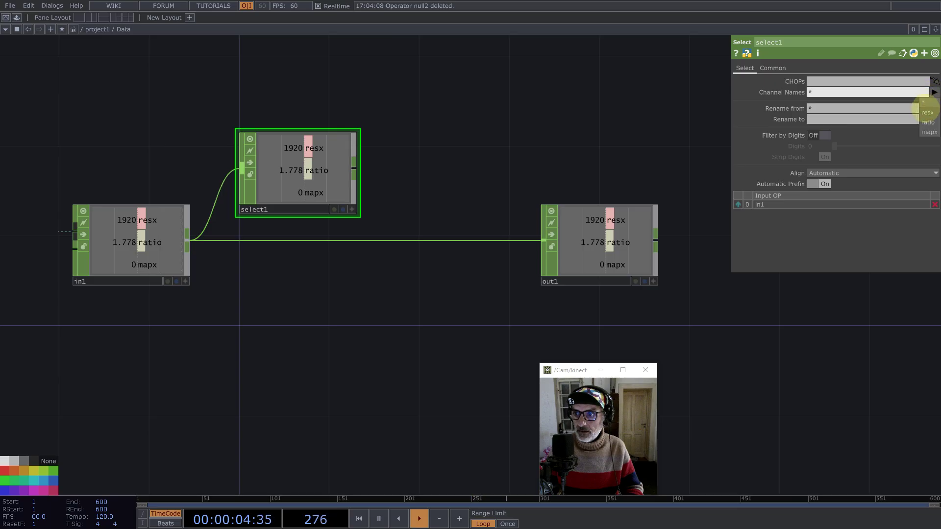
{"action": "left_click", "coordinate": [932, 101]}
{"action": "left_click", "coordinate": [928, 122]}
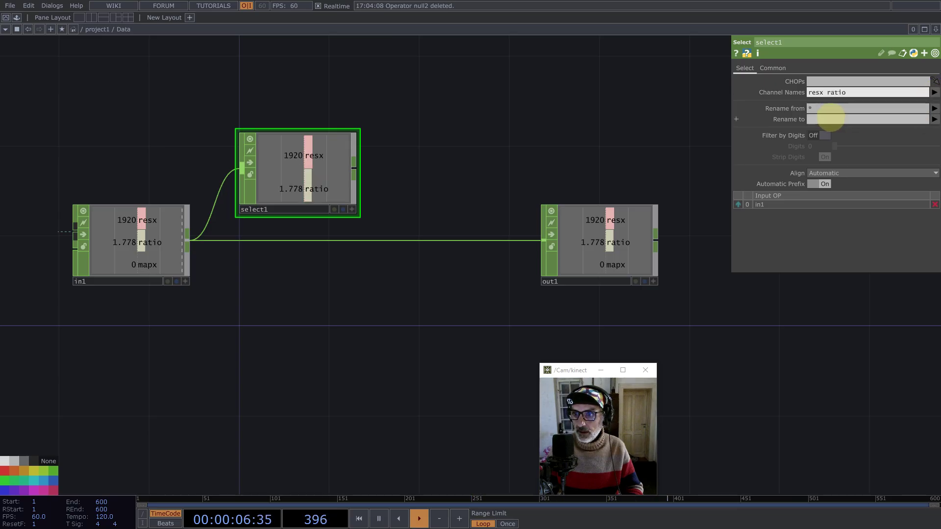
{"action": "left_click", "coordinate": [823, 119]}
{"action": "type", "text": "res"}
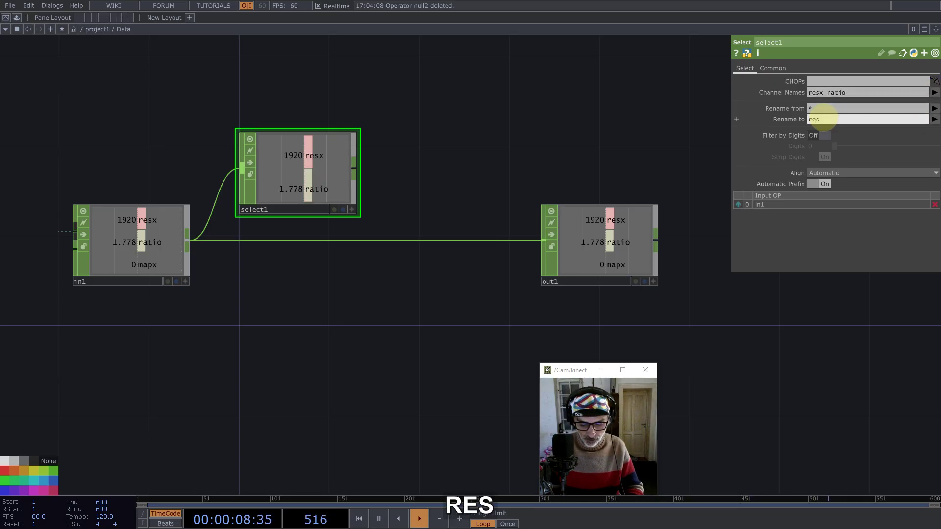
{"action": "type", "text": "y"}
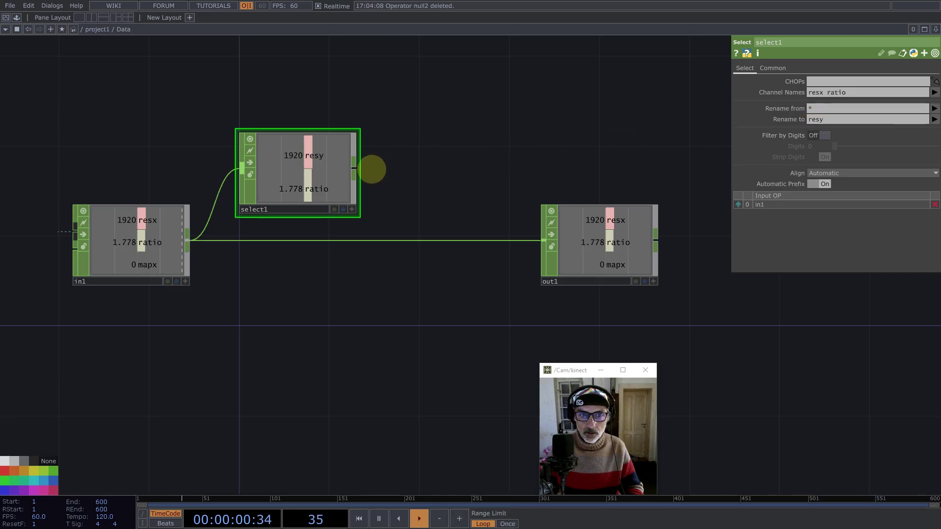
Step: Append a Math CHOP to the Select CHOP, with Combine Channels set to Divide and Integer set to Ceiling
{"action": "middle_click", "coordinate": [351, 168]}
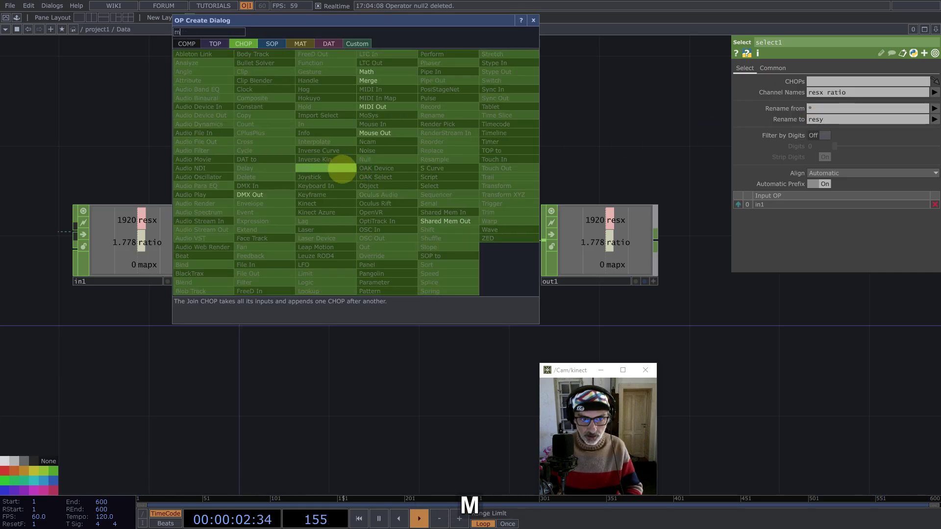
{"action": "left_click", "coordinate": [367, 72]}
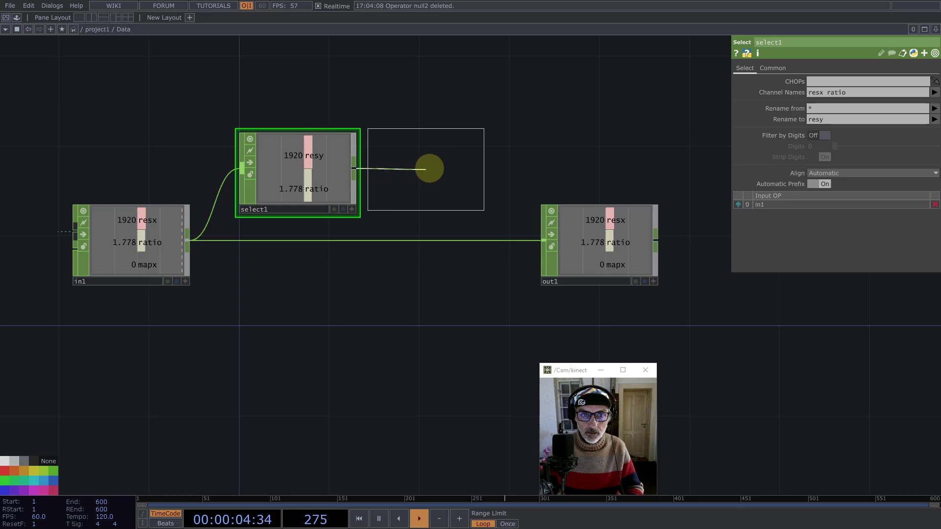
{"action": "left_click", "coordinate": [433, 172]}
{"action": "left_click", "coordinate": [823, 92]}
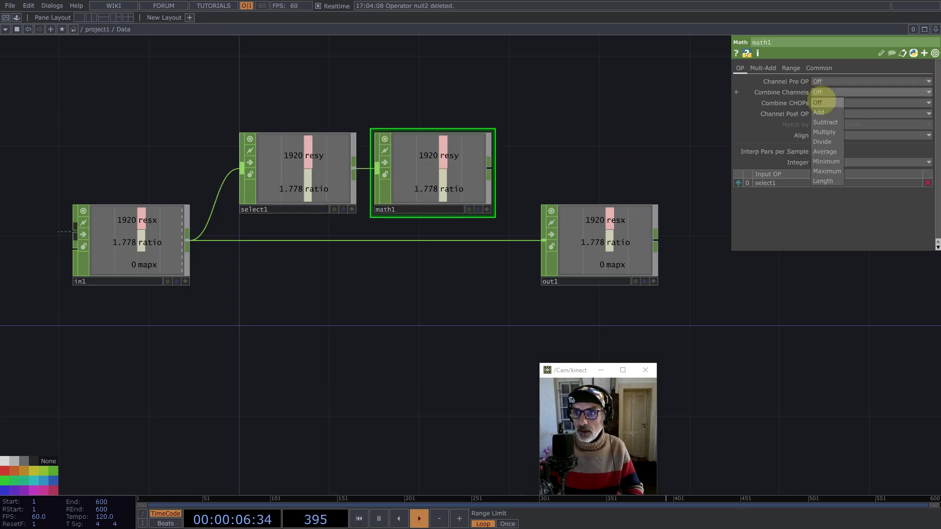
{"action": "left_click", "coordinate": [823, 135]}
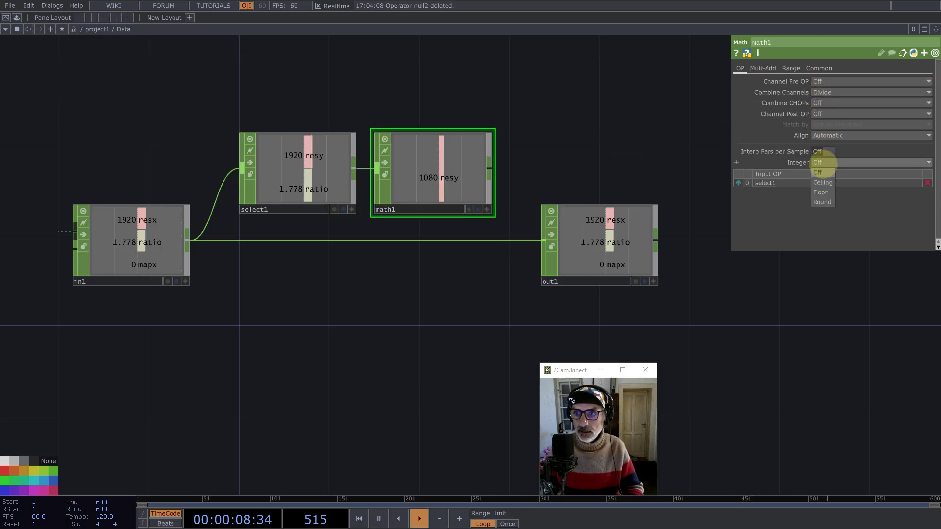
Step: Move the Out operator farther along and insert a Merge CHOP into the wire between the In and Out operators
{"action": "left_click_drag", "start_coordinate": [594, 246], "coordinate": [715, 269]}
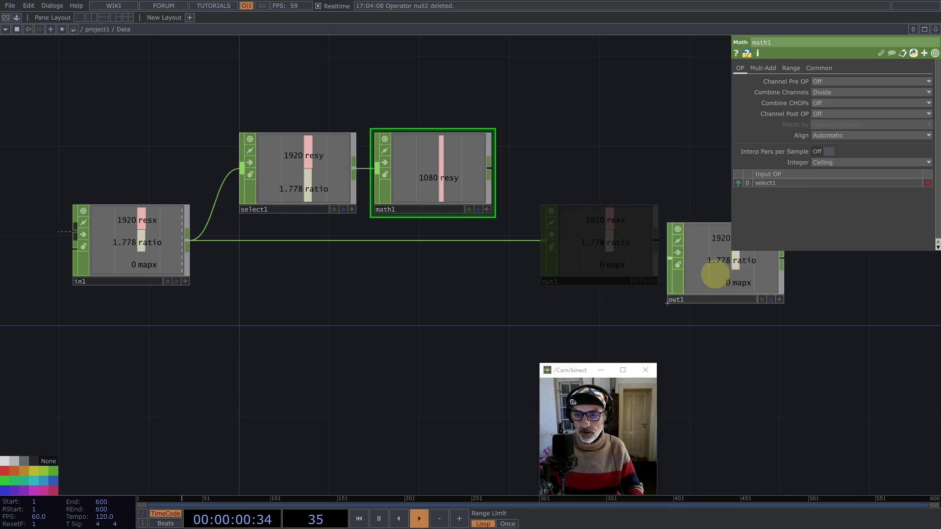
{"action": "right_click", "coordinate": [555, 258]}
{"action": "left_click", "coordinate": [564, 247]}
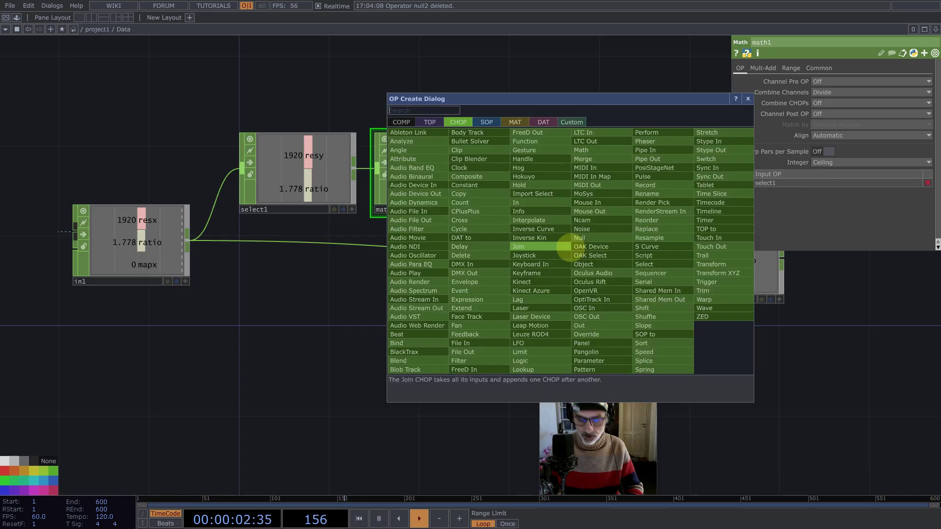
{"action": "type", "text": "mer"}
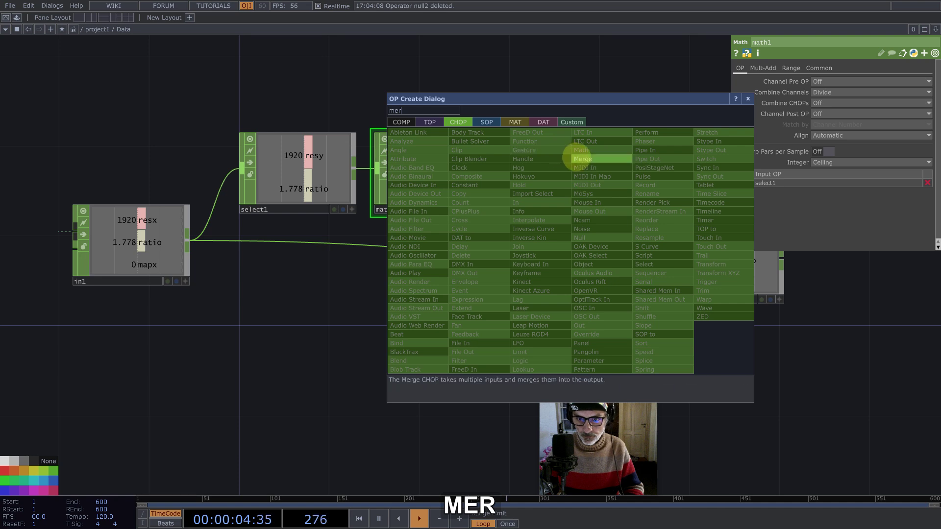
{"action": "left_click", "coordinate": [578, 158]}
{"action": "left_click", "coordinate": [600, 214]}
Step: Wire the Math CHOP's output into the Merge CHOP and shift the Merge and Out operators farther along together
{"action": "left_click", "coordinate": [489, 167]}
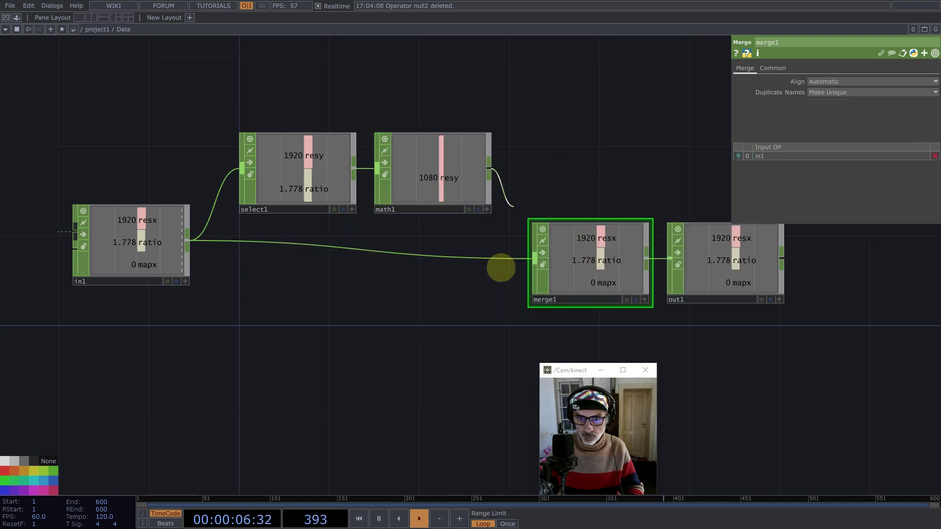
{"action": "left_click", "coordinate": [532, 275]}
{"action": "left_click", "coordinate": [714, 288], "text": "ctrl"}
{"action": "left_click_drag", "start_coordinate": [714, 288], "coordinate": [804, 266]}
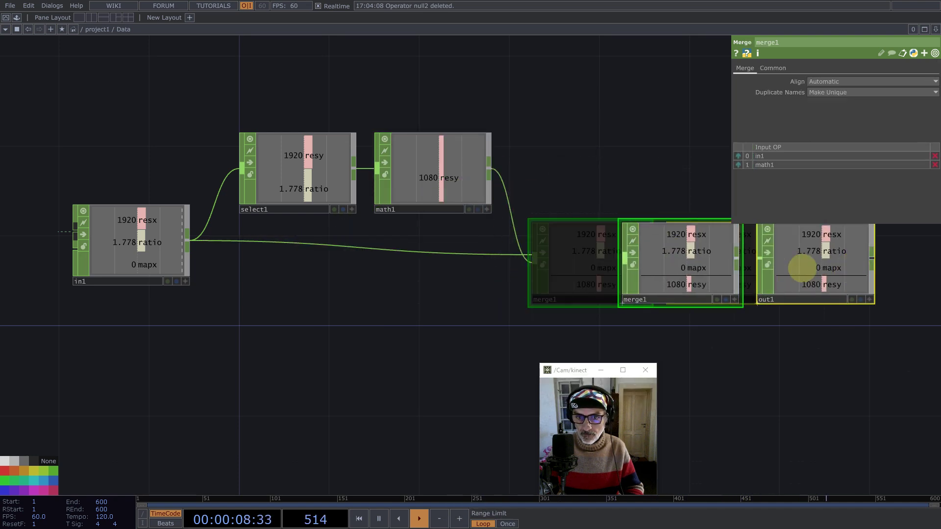
Step: Duplicate the Select and Math CHOP pair and place the copies below the main wire
{"action": "left_click_drag", "start_coordinate": [282, 98], "coordinate": [449, 190]}
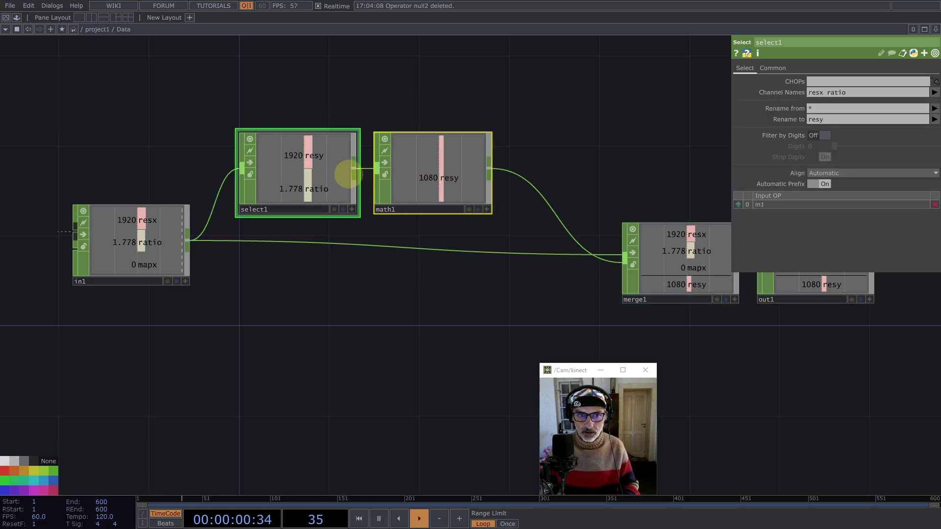
{"action": "key", "text": "ctrl+c"}
{"action": "key", "text": "ctrl+v"}
{"action": "left_click_drag", "start_coordinate": [325, 273], "coordinate": [279, 300]}
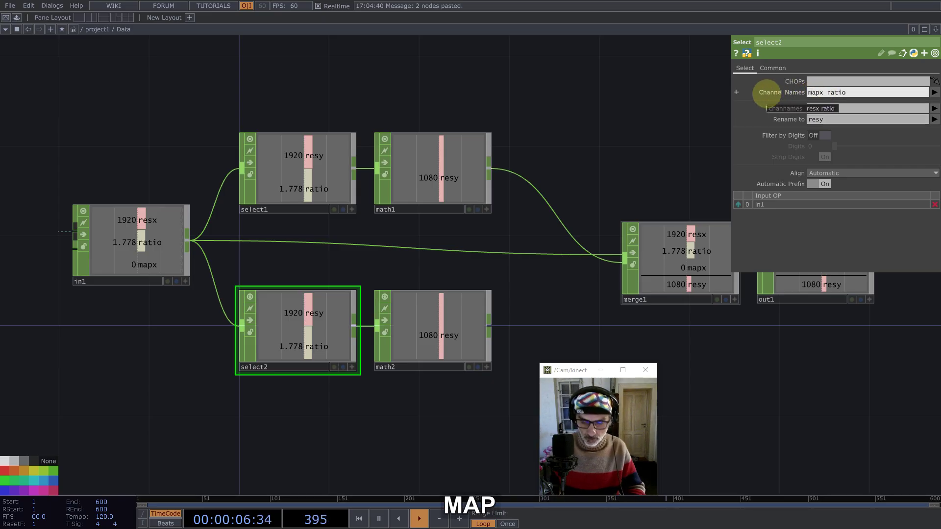
Step: Set the copied Select CHOP to channels mapx and ratio renamed to mapy, and wire the copied Math CHOP into the Merge CHOP
{"action": "key", "text": "Return"}
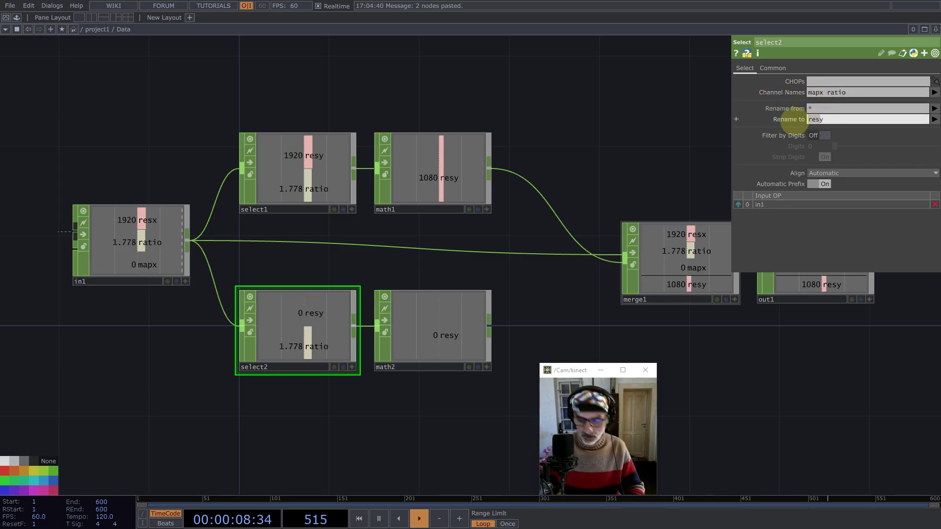
{"action": "type", "text": "apy"}
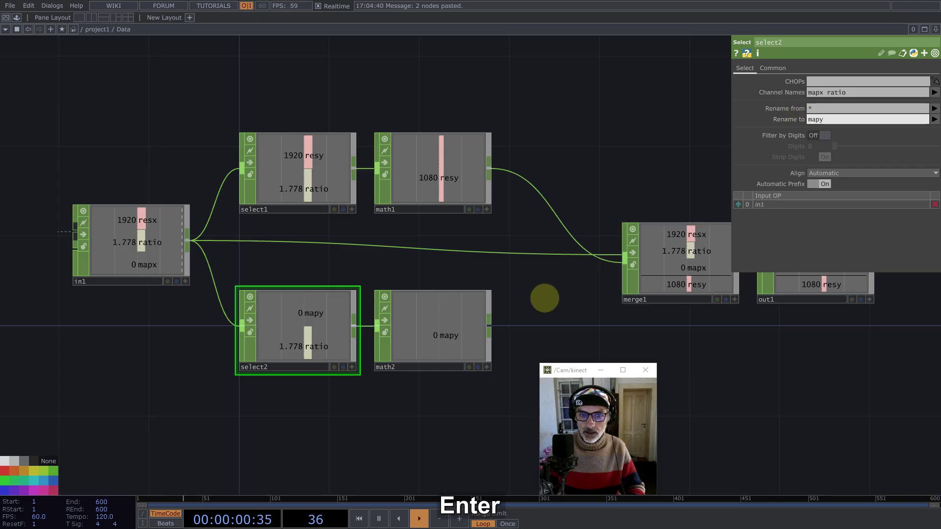
{"action": "left_click_drag", "start_coordinate": [490, 326], "coordinate": [619, 279]}
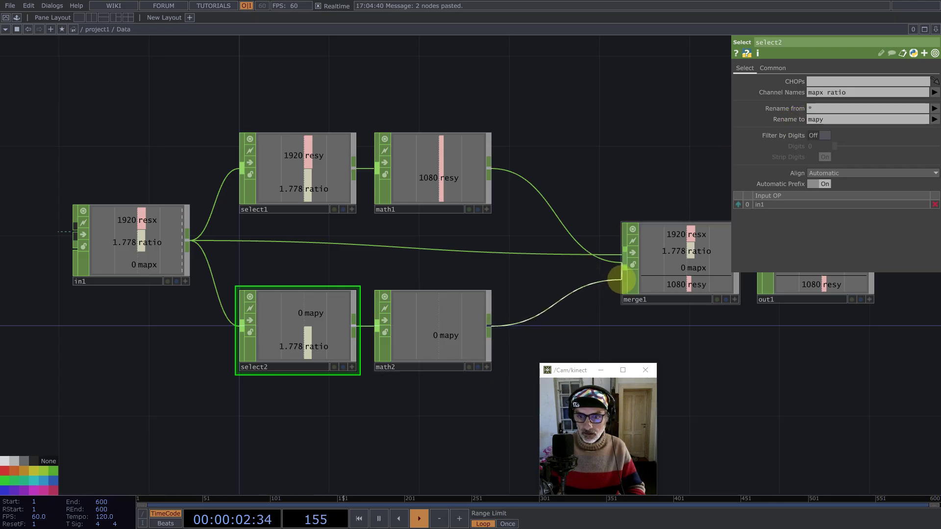
Step: Return to project1, set the Constant CHOP's mapx value to 24, and show the Data component's output channels in its viewer
{"action": "scroll", "coordinate": [490, 202], "scroll_direction": "down", "scroll_amount": 10}
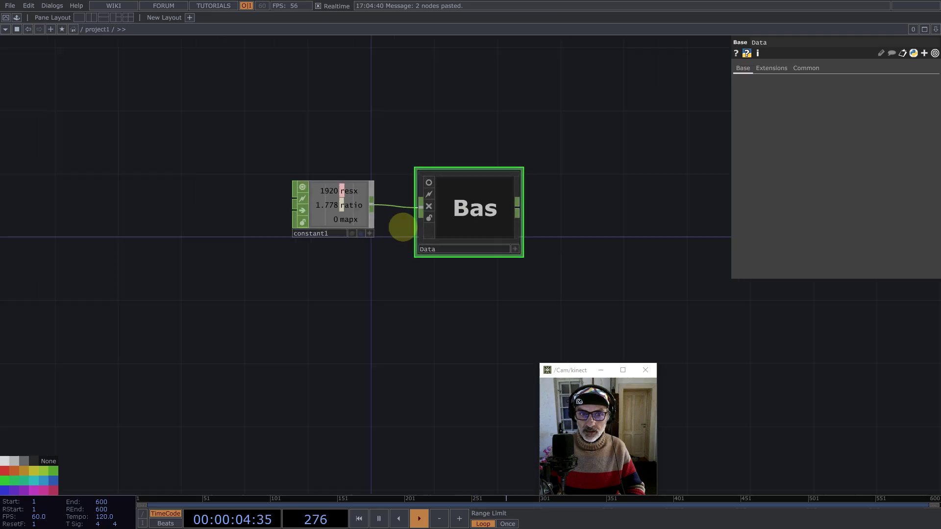
{"action": "left_click", "coordinate": [342, 210]}
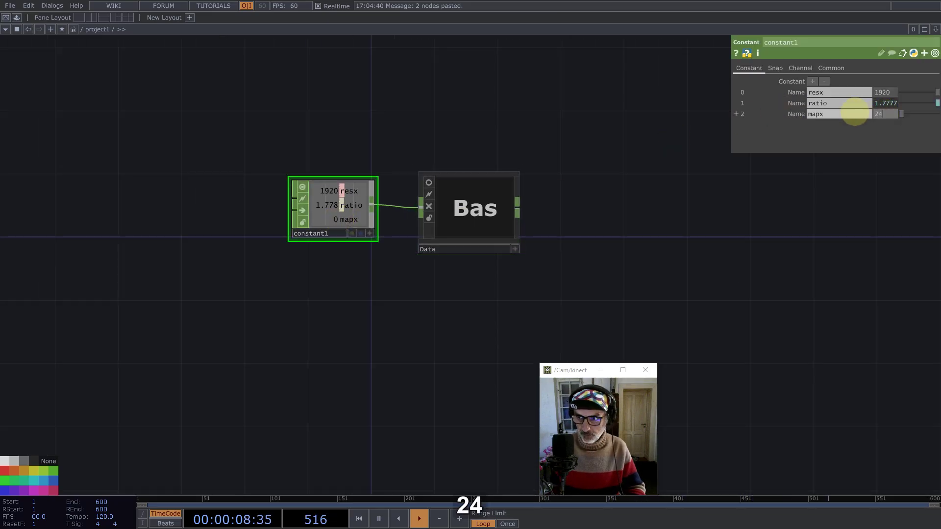
{"action": "type", "text": "24"}
{"action": "key", "text": "Return"}
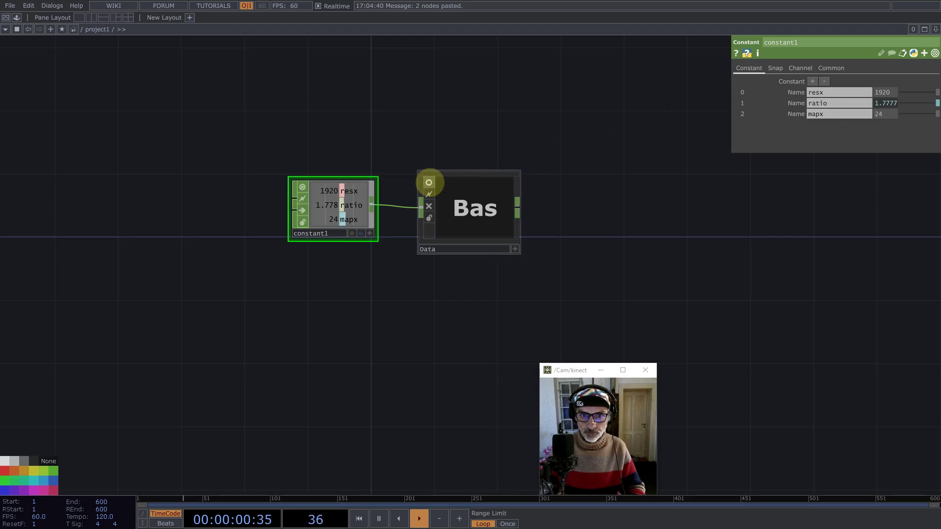
{"action": "left_click", "coordinate": [429, 182]}
{"action": "left_click_drag", "start_coordinate": [586, 235], "coordinate": [519, 176]}
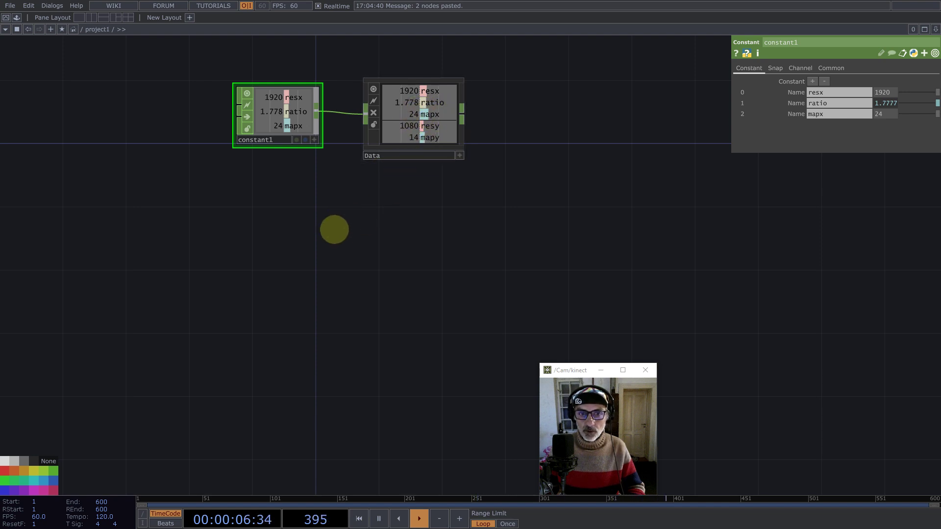
Step: Add a Noise TOP below the Constant CHOP and the Data component
{"action": "key", "text": "Tab"}
{"action": "type", "text": "noise"}
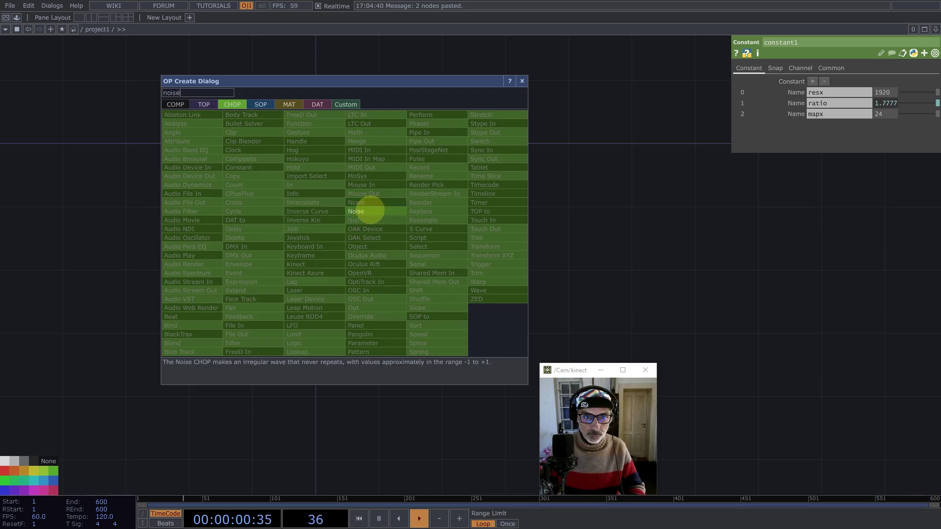
{"action": "left_click", "coordinate": [204, 104]}
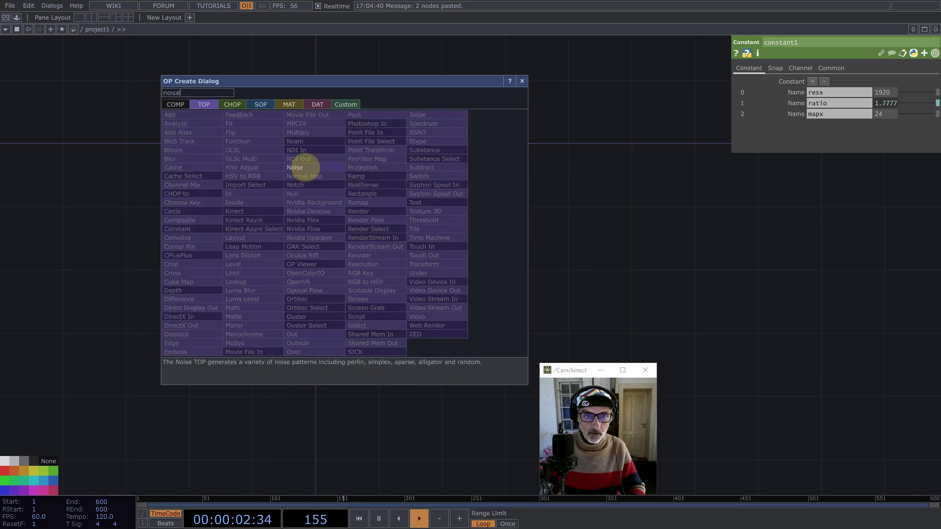
{"action": "left_click", "coordinate": [304, 166]}
{"action": "left_click", "coordinate": [347, 269]}
Step: Set the Noise TOP's type to Random
{"action": "scroll", "coordinate": [344, 272], "scroll_direction": "up", "scroll_amount": 3}
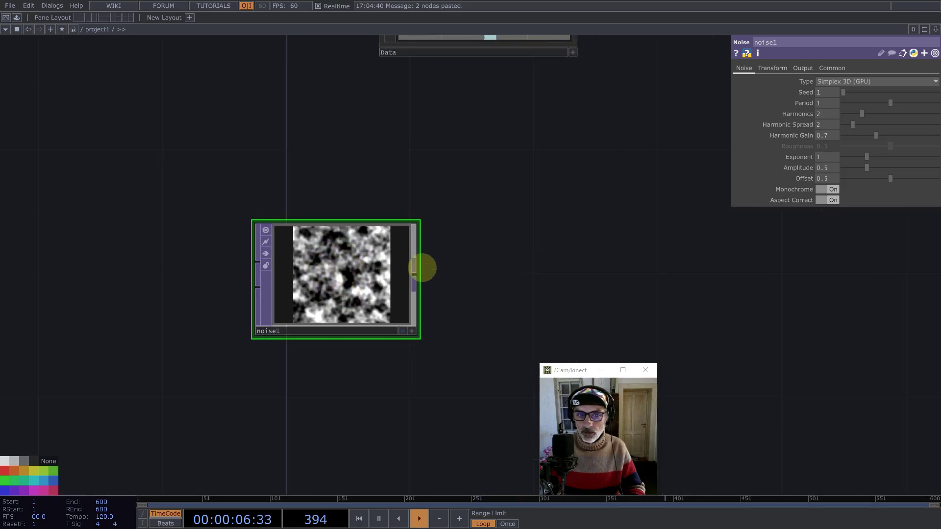
{"action": "left_click", "coordinate": [831, 68]}
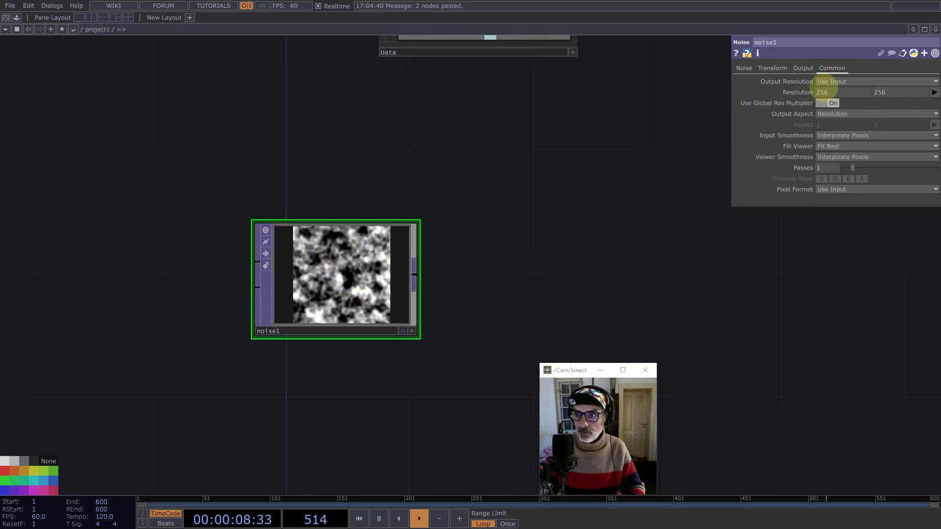
{"action": "left_click", "coordinate": [743, 69]}
{"action": "left_click", "coordinate": [833, 81]}
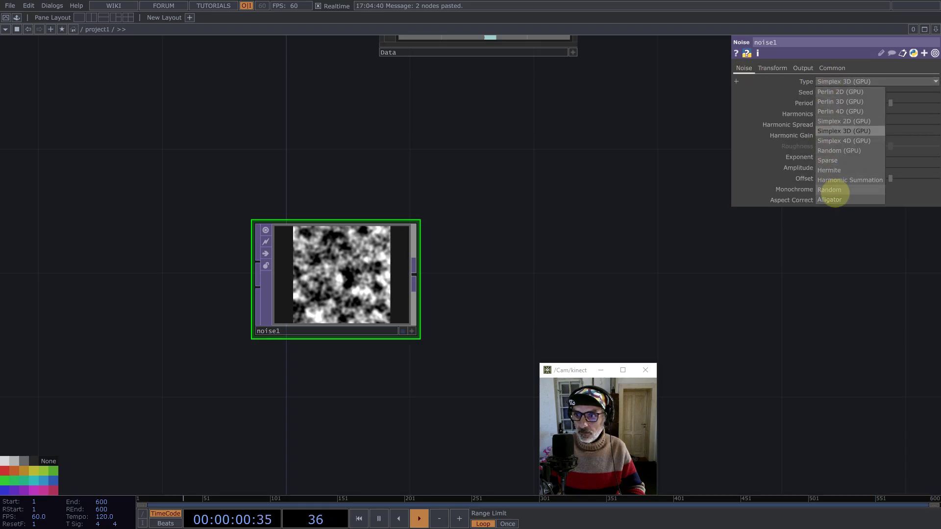
{"action": "left_click", "coordinate": [830, 190]}
Step: Set the Noise TOP's pixel format to 32-bit float (RG) and turn Monochrome off
{"action": "left_click", "coordinate": [828, 68]}
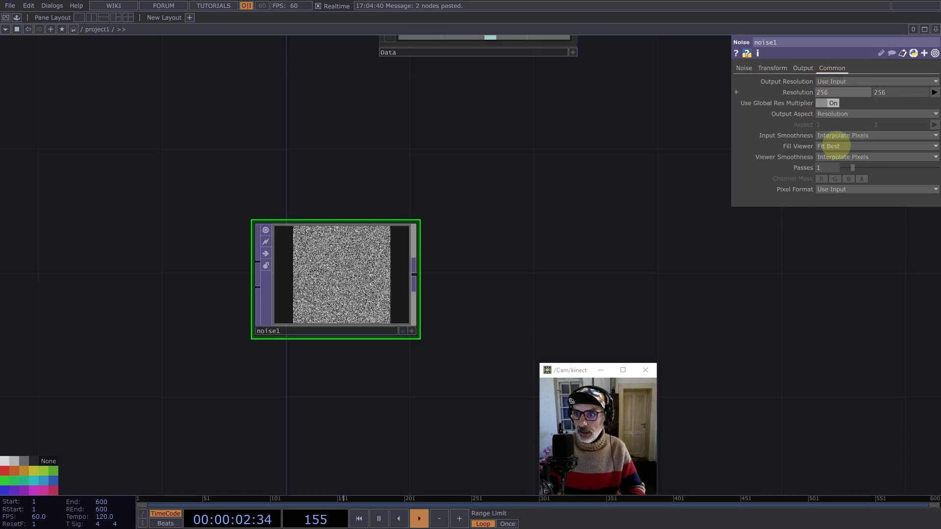
{"action": "left_click", "coordinate": [836, 190]}
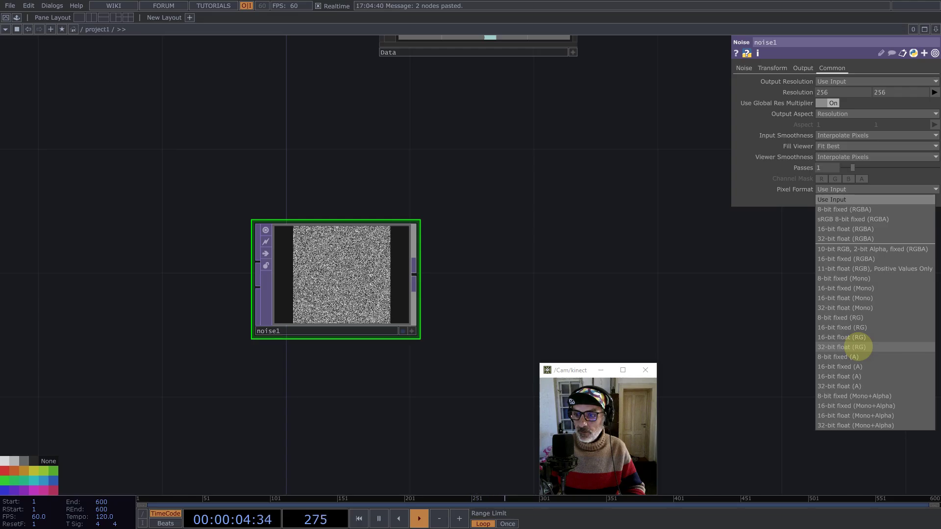
{"action": "left_click", "coordinate": [841, 347]}
{"action": "left_click", "coordinate": [744, 68]}
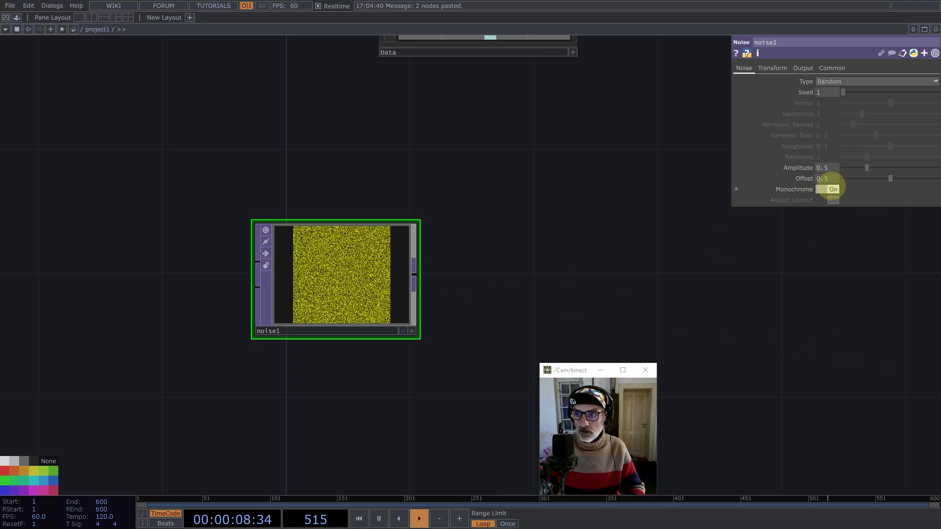
{"action": "left_click", "coordinate": [831, 189]}
Step: Export the Data component's mapx and mapy channels to the Noise TOP's resolution width and height
{"action": "scroll", "coordinate": [480, 249], "scroll_direction": "down", "scroll_amount": 3}
{"action": "scroll", "coordinate": [480, 249], "scroll_direction": "down", "scroll_amount": 1}
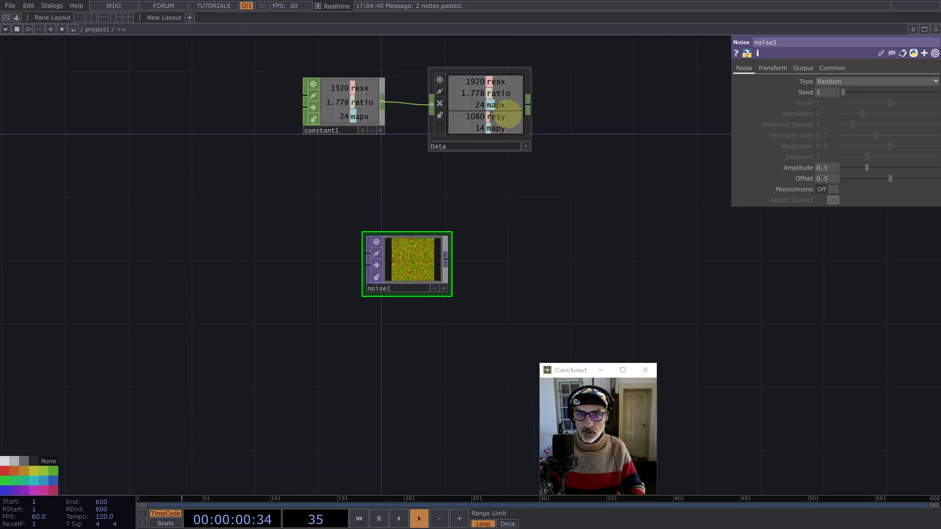
{"action": "left_click", "coordinate": [527, 145]}
{"action": "left_click_drag", "start_coordinate": [484, 105], "coordinate": [840, 92]}
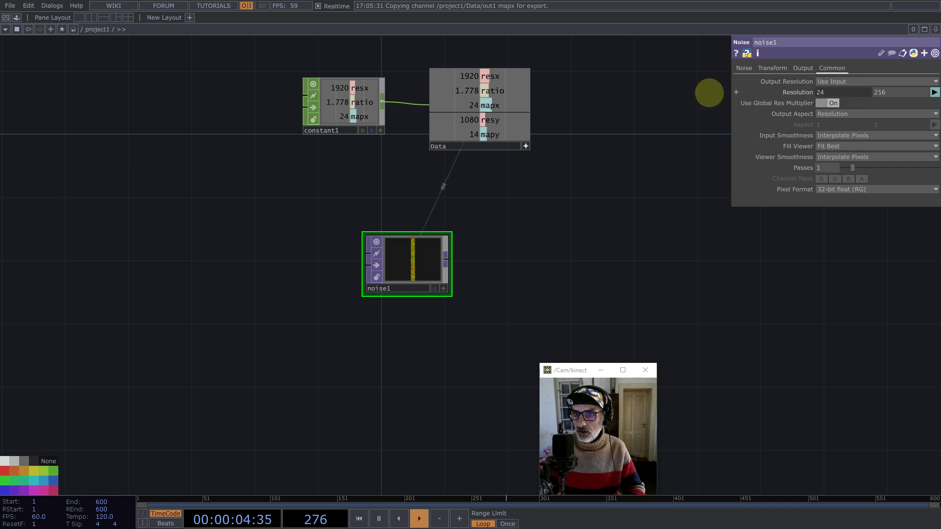
{"action": "left_click_drag", "start_coordinate": [485, 134], "coordinate": [903, 88]}
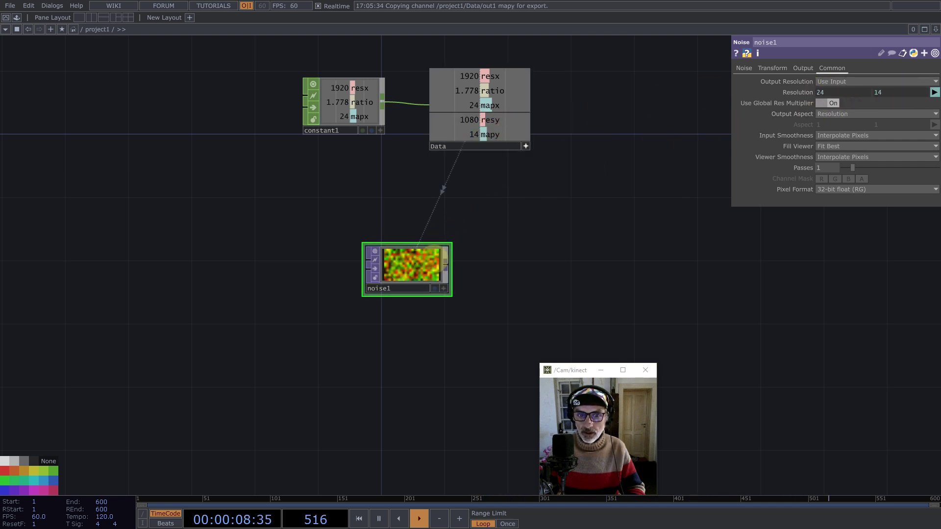
Step: Set the Noise TOP's Input Smoothness and Viewer Smoothness to Nearest Pixel
{"action": "left_click", "coordinate": [834, 135]}
{"action": "left_click", "coordinate": [833, 145]}
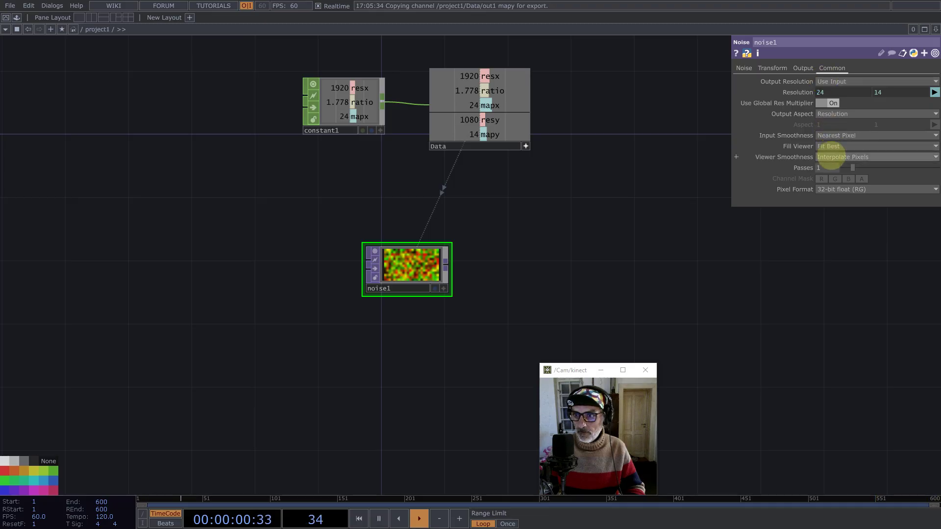
{"action": "left_click", "coordinate": [834, 156]}
{"action": "left_click", "coordinate": [833, 167]}
Step: Append a Null TOP well to the right of the Noise TOP and rename it position
{"action": "left_click_drag", "start_coordinate": [489, 228], "coordinate": [353, 208]}
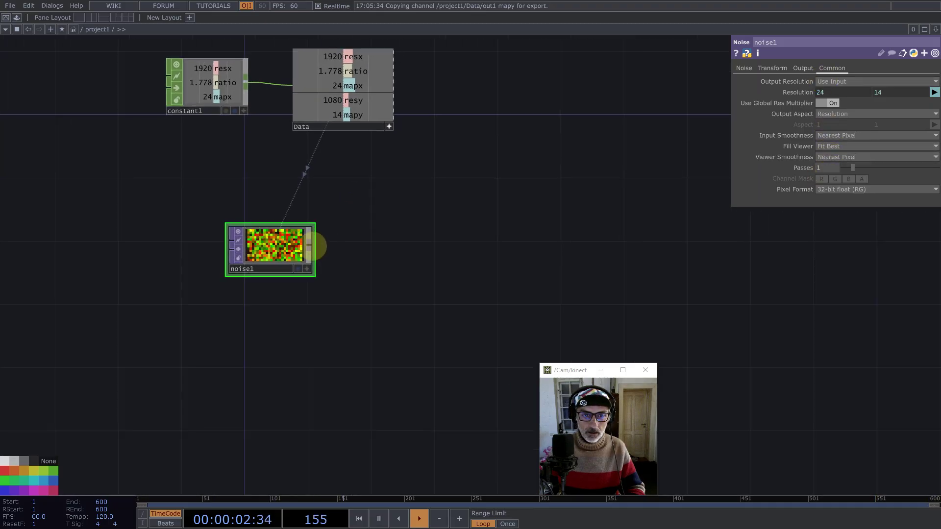
{"action": "middle_click", "coordinate": [311, 245]}
{"action": "left_click", "coordinate": [260, 210]}
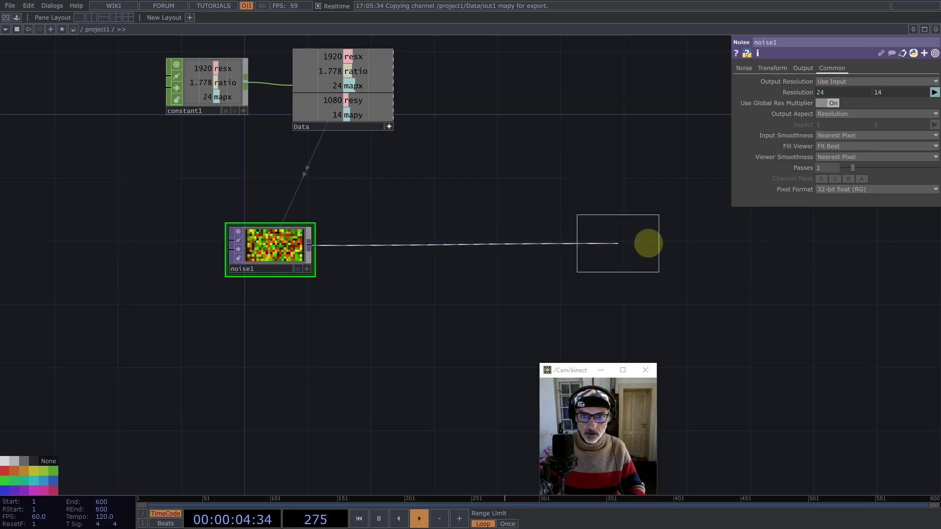
{"action": "left_click", "coordinate": [679, 243]}
{"action": "left_click_drag", "start_coordinate": [660, 274], "coordinate": [577, 273]}
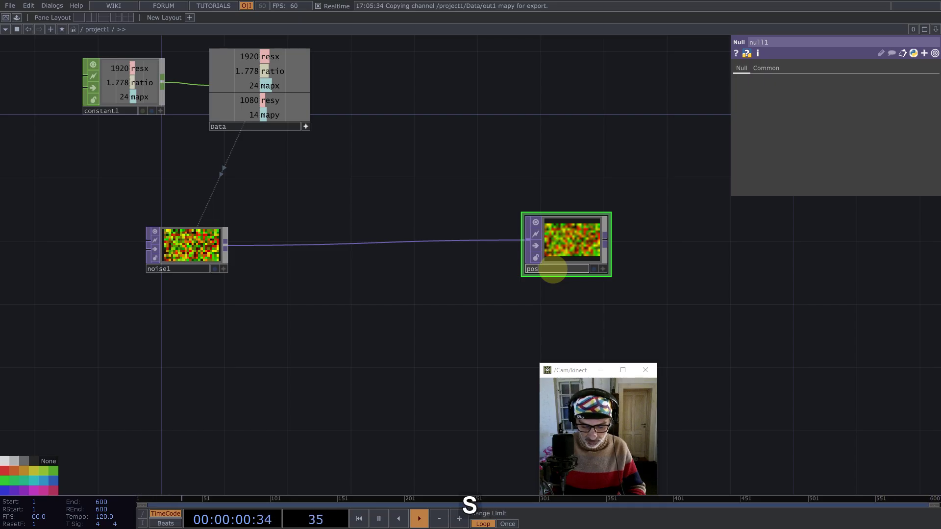
{"action": "type", "text": "tion"}
{"action": "key", "text": "Return"}
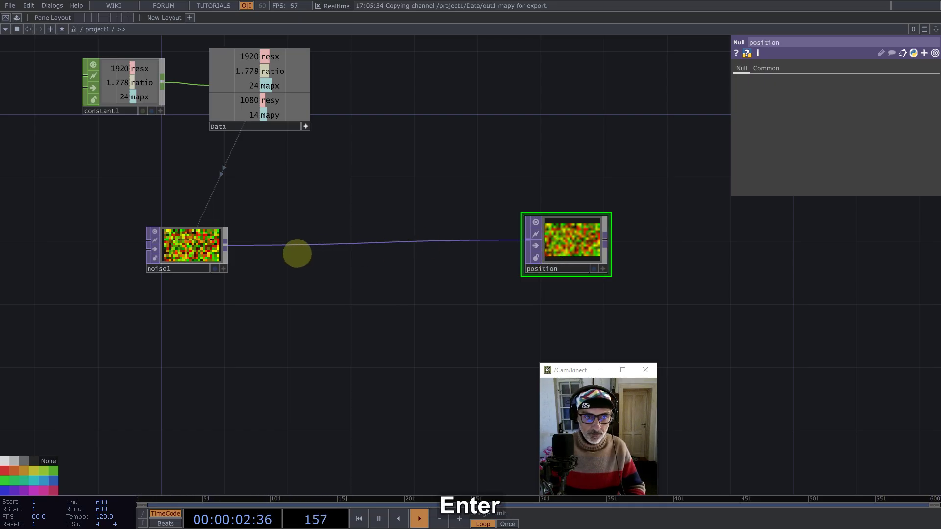
Step: Insert a Feedback TOP on the wire between the Noise TOP and the position Null
{"action": "right_click", "coordinate": [250, 245]}
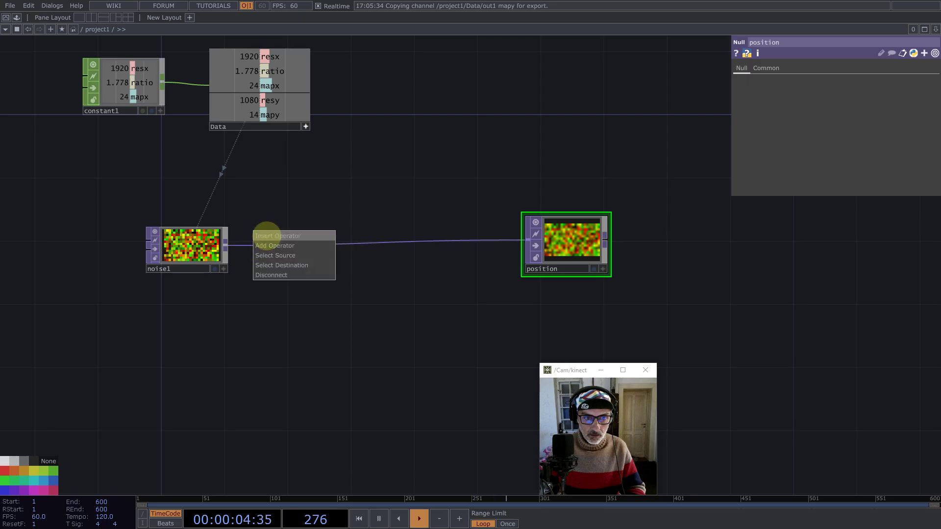
{"action": "left_click", "coordinate": [266, 236]}
{"action": "type", "text": "f"}
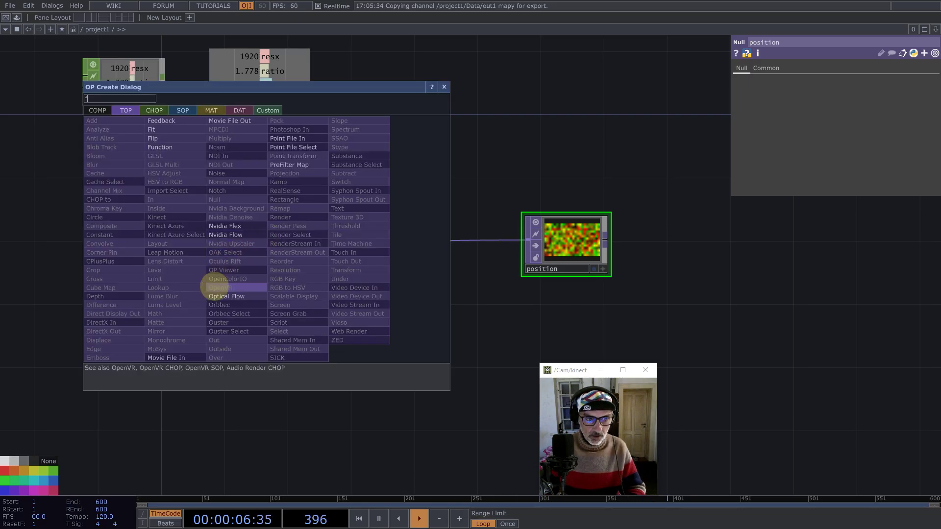
{"action": "left_click", "coordinate": [156, 121]}
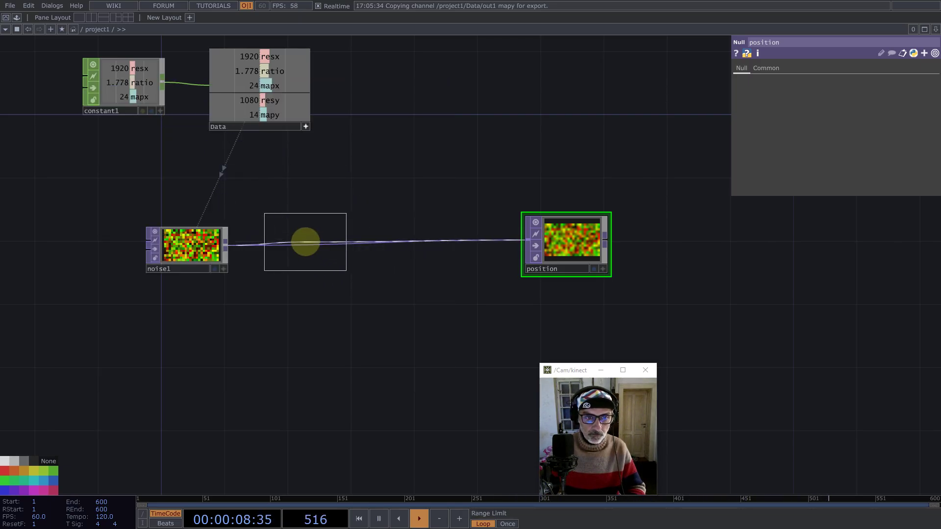
{"action": "left_click", "coordinate": [323, 243]}
Step: Add a Keyboard In CHOP directly below the Feedback TOP
{"action": "key", "text": "Tab"}
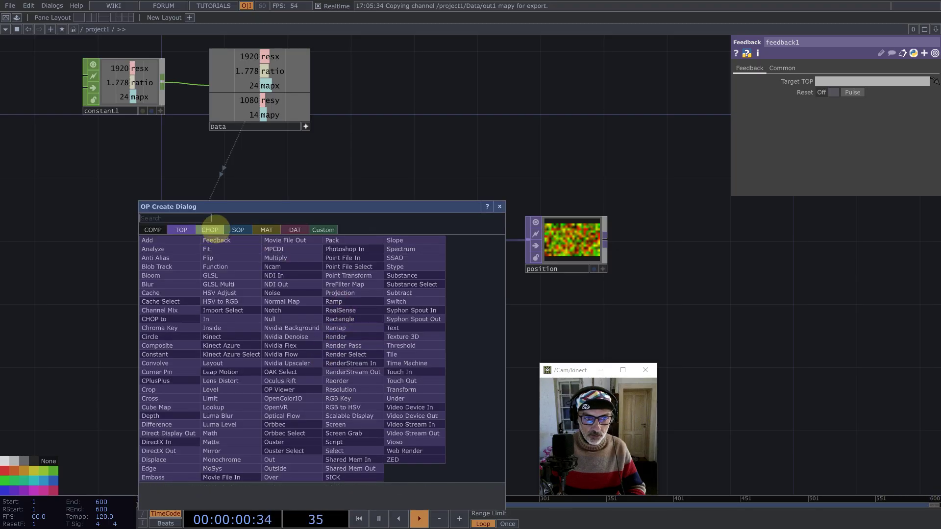
{"action": "left_click", "coordinate": [210, 230]}
{"action": "left_click", "coordinate": [294, 366]}
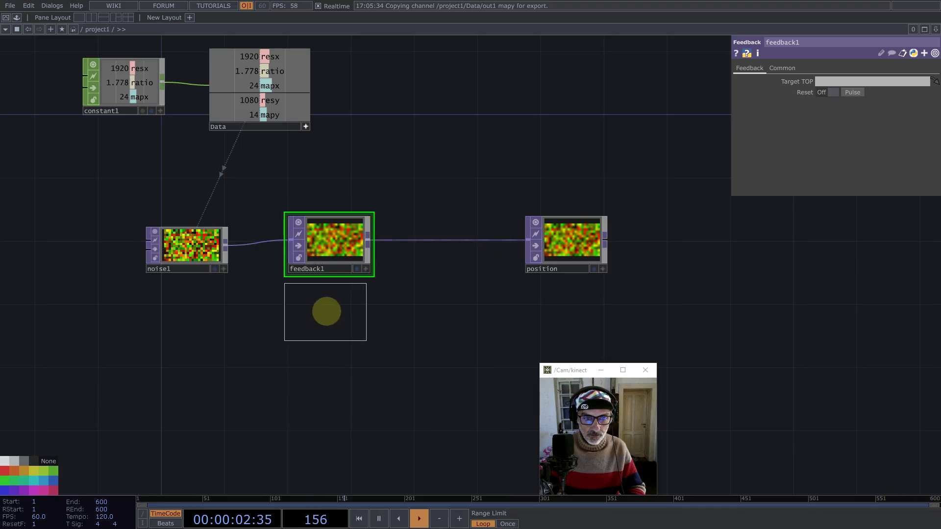
{"action": "left_click", "coordinate": [325, 310]}
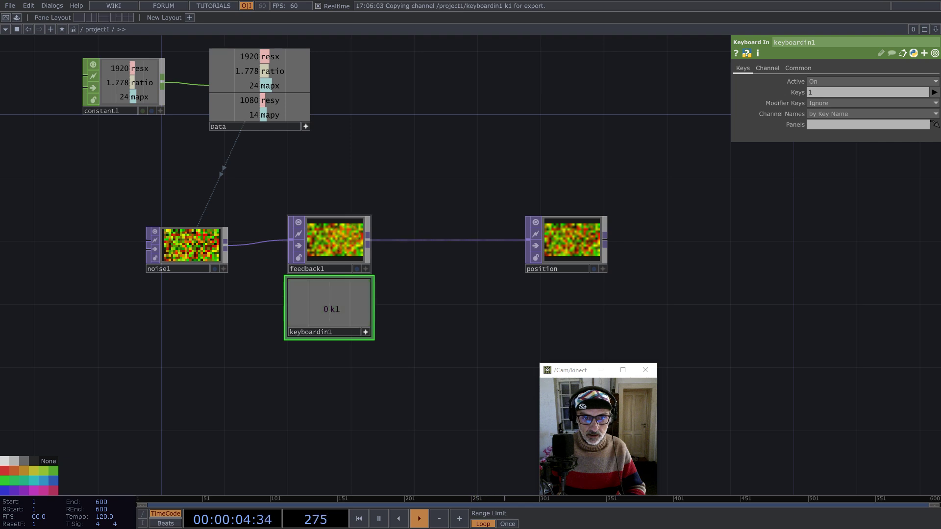
Step: Export the Keyboard In CHOP's k1 channel to the Feedback TOP's Reset and set its Target TOP to position
{"action": "left_click", "coordinate": [338, 239]}
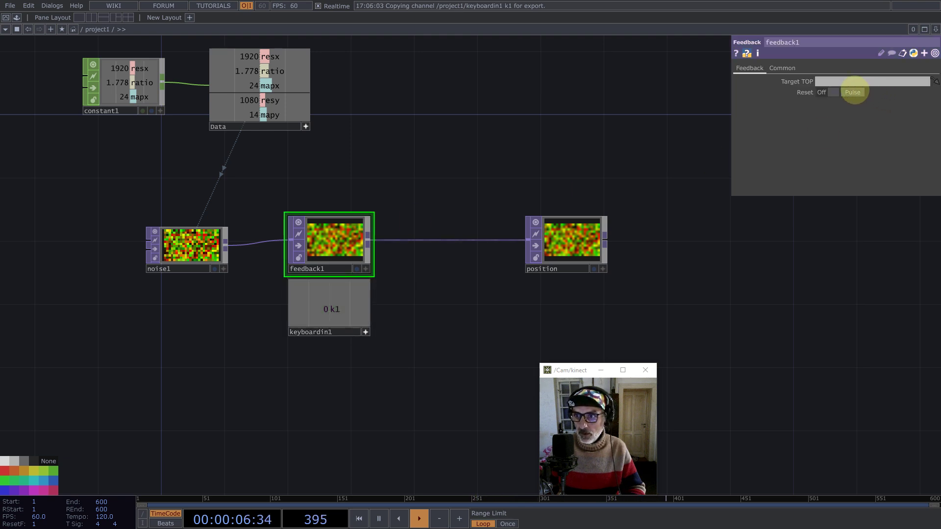
{"action": "left_click_drag", "start_coordinate": [331, 308], "coordinate": [825, 83]}
{"action": "left_click", "coordinate": [834, 89]}
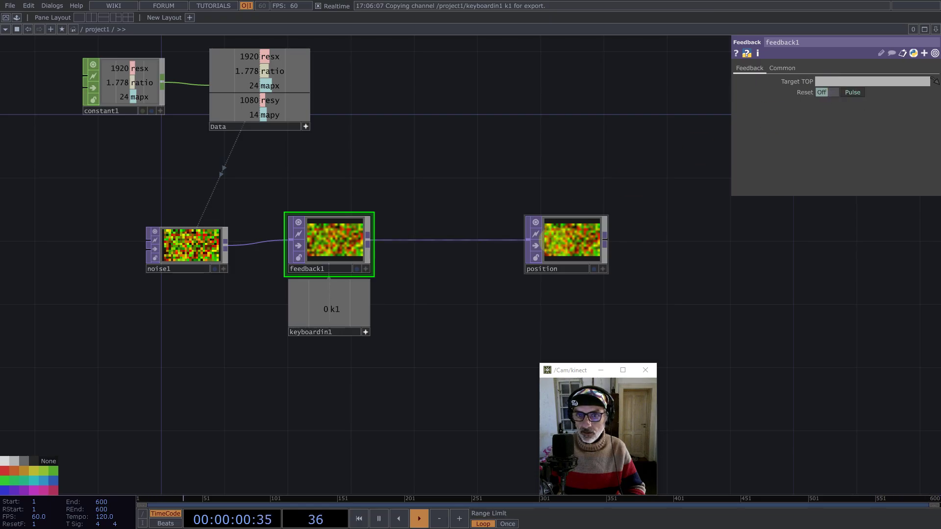
{"action": "left_click_drag", "start_coordinate": [568, 237], "coordinate": [900, 78]}
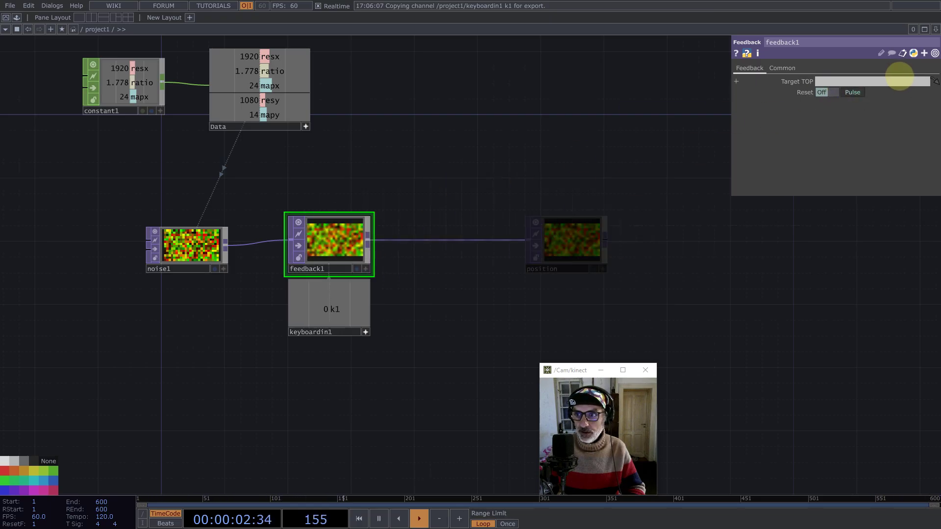
Step: Move the position Null up and farther from the Feedback TOP, and color its node magenta
{"action": "left_click_drag", "start_coordinate": [550, 255], "coordinate": [627, 226]}
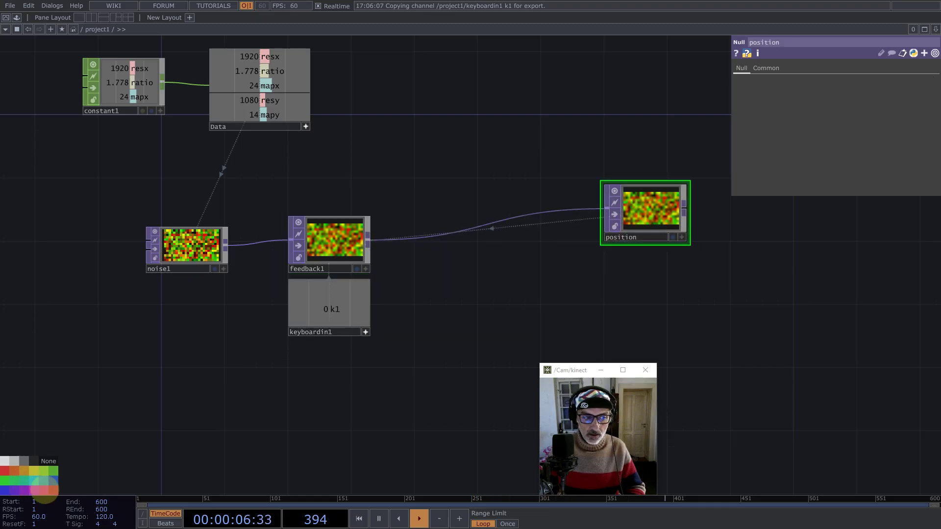
{"action": "left_click", "coordinate": [45, 489]}
{"action": "left_click_drag", "start_coordinate": [504, 292], "coordinate": [491, 265]}
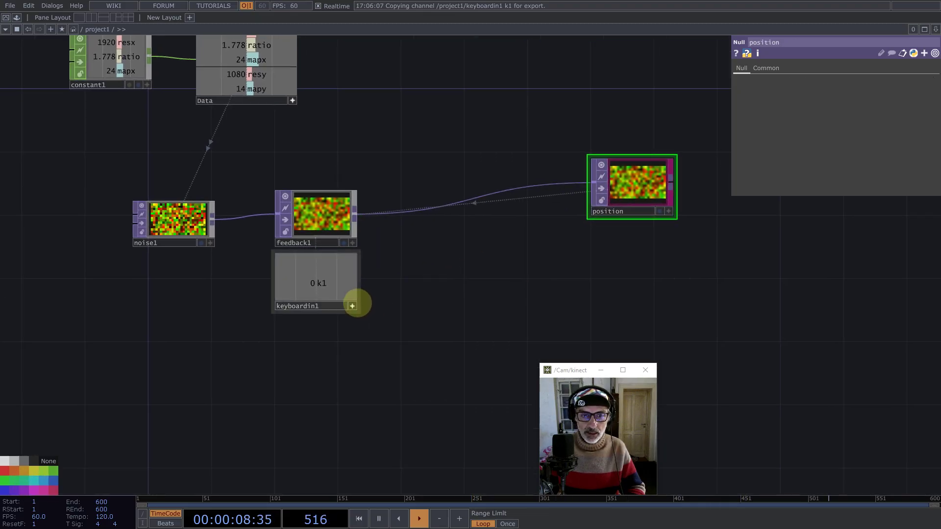
Step: Set Input Smoothness and Viewer Smoothness to Nearest Pixel for the selected Noise, Feedback and position TOPs together
{"action": "scroll", "coordinate": [360, 305], "scroll_direction": "down", "scroll_amount": 4}
{"action": "right_click_drag", "start_coordinate": [579, 312], "coordinate": [220, 272]}
{"action": "left_click", "coordinate": [337, 255]}
{"action": "right_click_drag", "start_coordinate": [228, 219], "coordinate": [567, 329]}
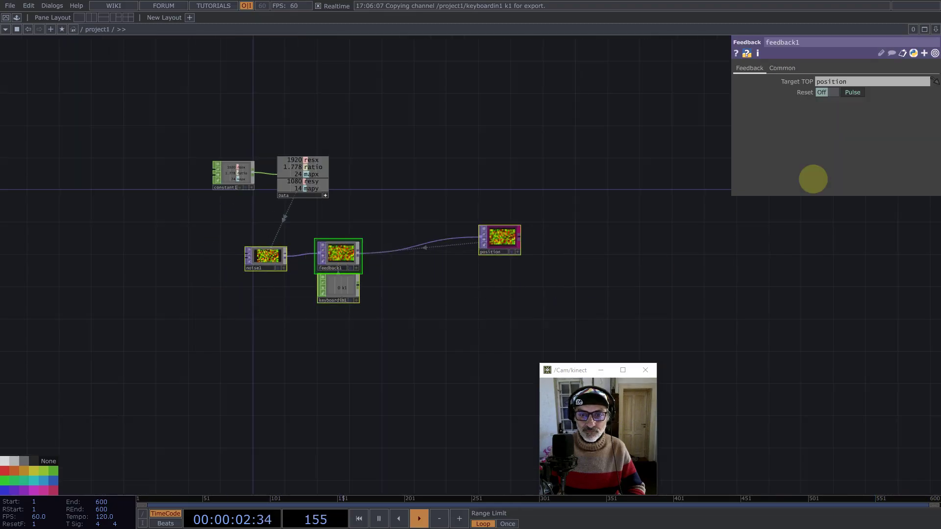
{"action": "left_click", "coordinate": [782, 68]}
{"action": "left_click", "coordinate": [837, 135]}
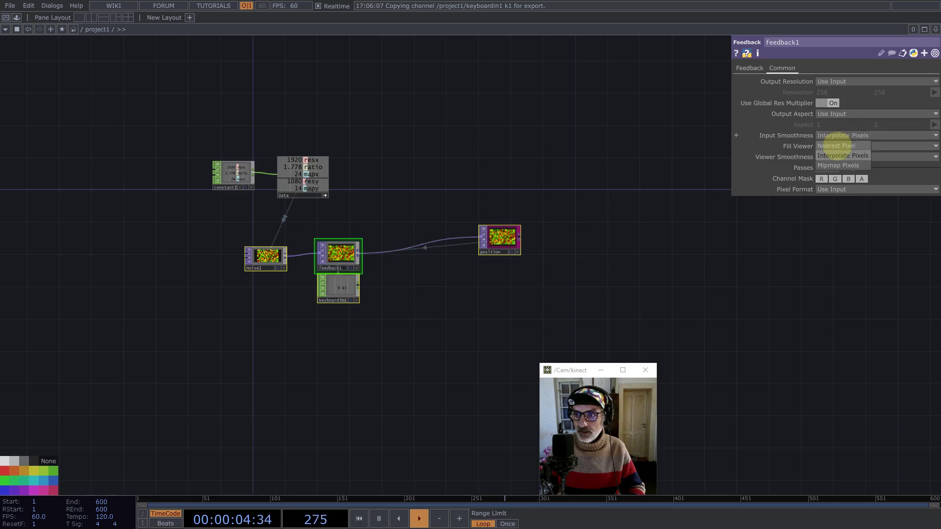
{"action": "left_click", "coordinate": [836, 146]}
{"action": "left_click", "coordinate": [836, 157]}
{"action": "left_click", "coordinate": [837, 167]}
Step: Add a Geometry COMP in the empty area below the position Null
{"action": "scroll", "coordinate": [602, 179], "scroll_direction": "down", "scroll_amount": 5}
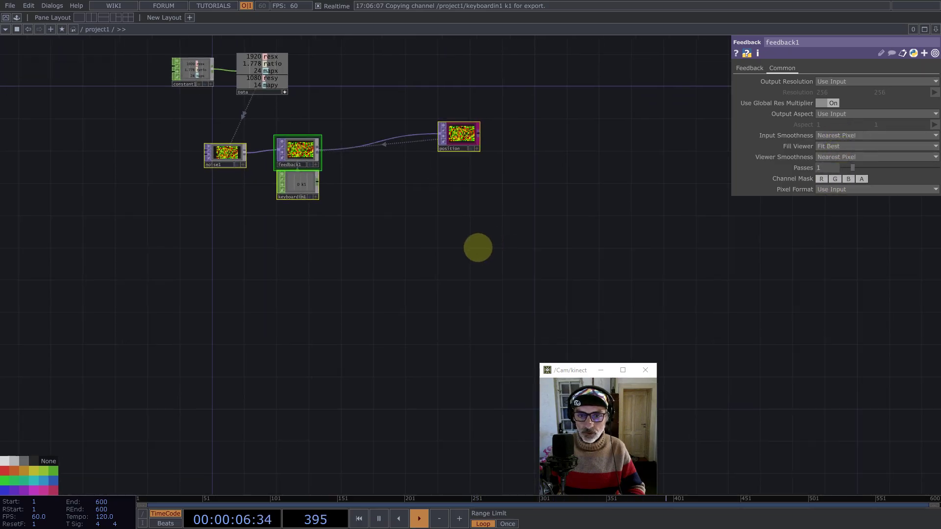
{"action": "left_click", "coordinate": [439, 253]}
{"action": "double_click", "coordinate": [439, 260]}
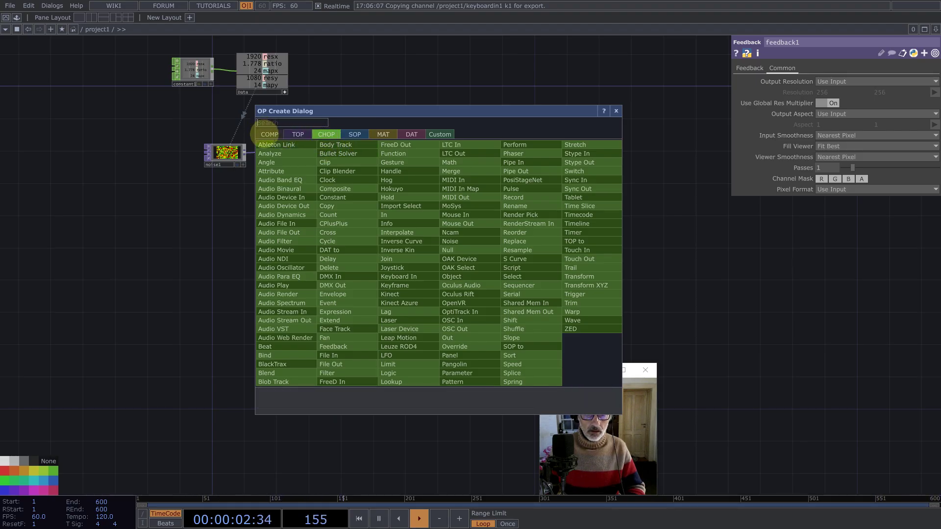
{"action": "left_click", "coordinate": [269, 134]}
{"action": "left_click", "coordinate": [287, 214]}
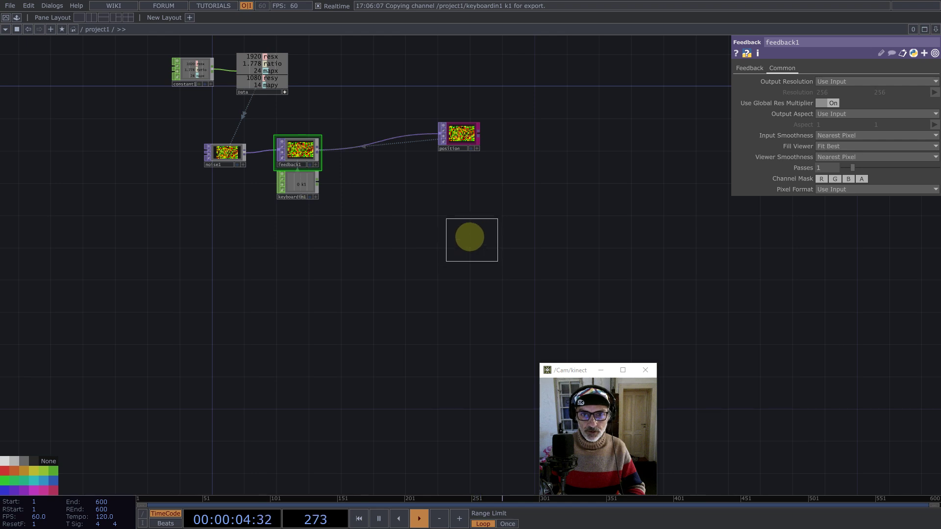
{"action": "left_click", "coordinate": [468, 237]}
Step: Replace the default torus inside the Geometry COMP with a Sphere SOP and return to the project1 network
{"action": "key", "text": "i"}
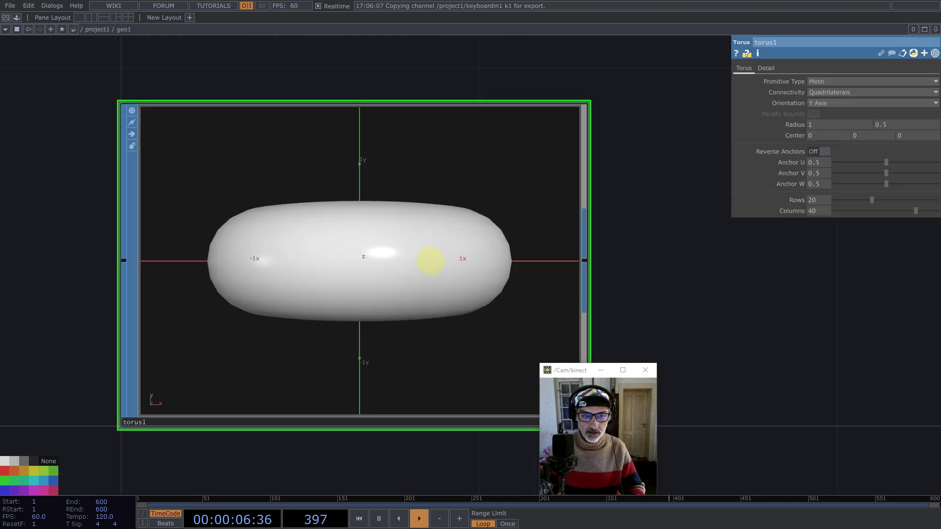
{"action": "key", "text": "BackSpace"}
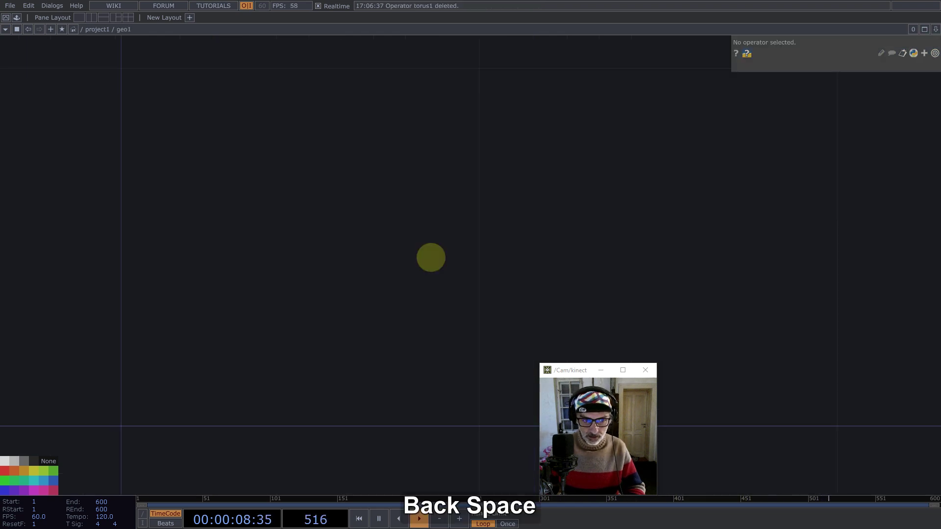
{"action": "key", "text": "Tab"}
{"action": "type", "text": "sp"}
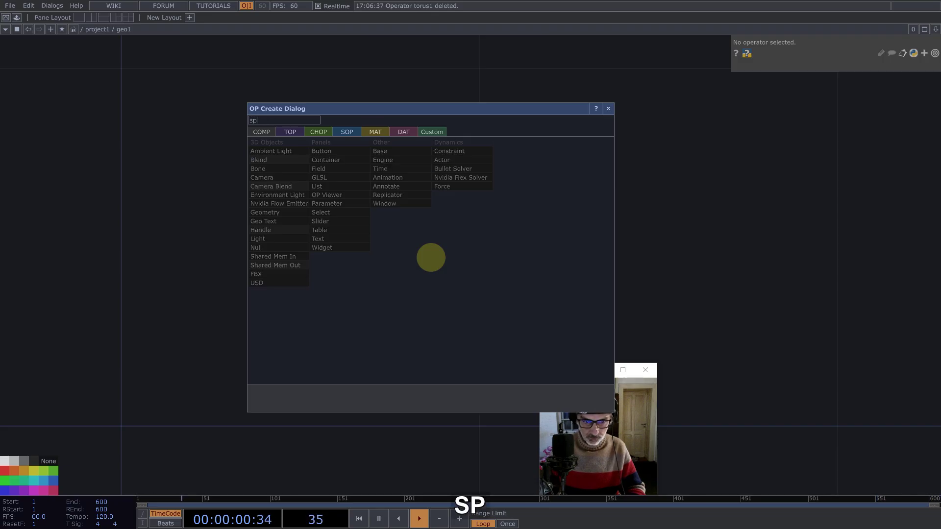
{"action": "left_click", "coordinate": [348, 132]}
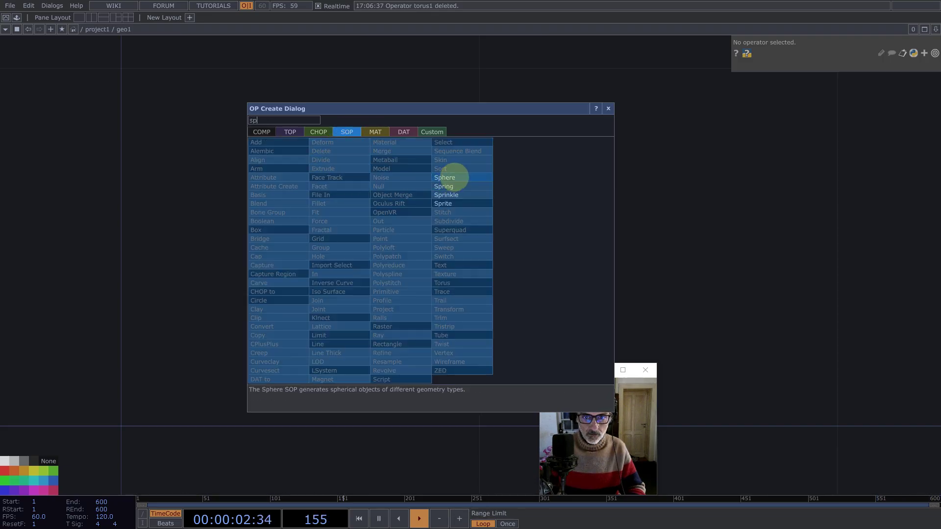
{"action": "left_click", "coordinate": [448, 184]}
{"action": "left_click", "coordinate": [382, 263]}
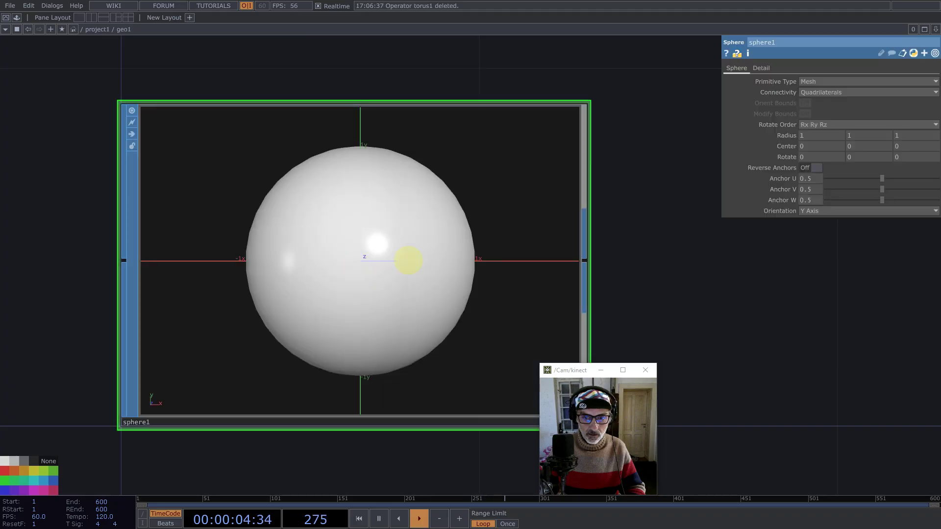
{"action": "scroll", "coordinate": [412, 264], "scroll_direction": "down", "scroll_amount": 5}
{"action": "scroll", "coordinate": [497, 289], "scroll_direction": "down", "scroll_amount": 10}
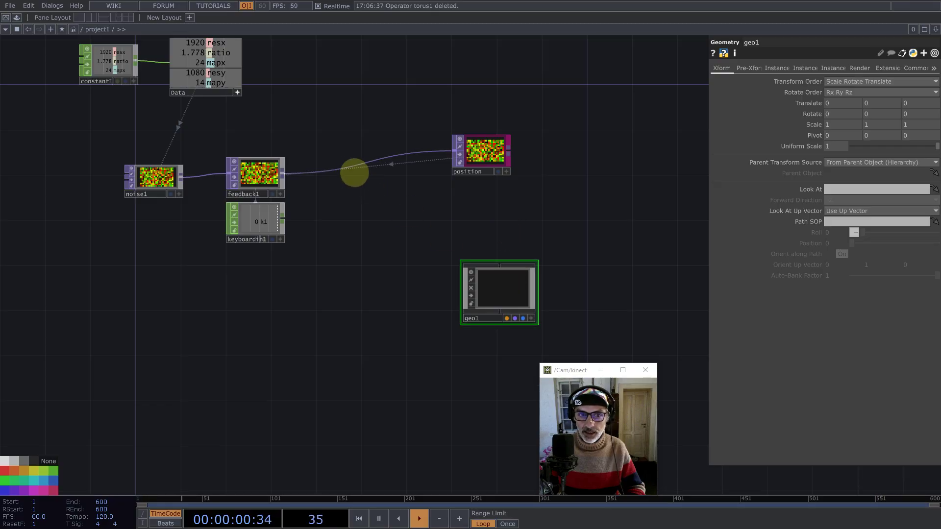
Step: Insert a Null TOP between the Feedback TOP and the position Null
{"action": "right_click", "coordinate": [351, 167]}
{"action": "left_click", "coordinate": [369, 156]}
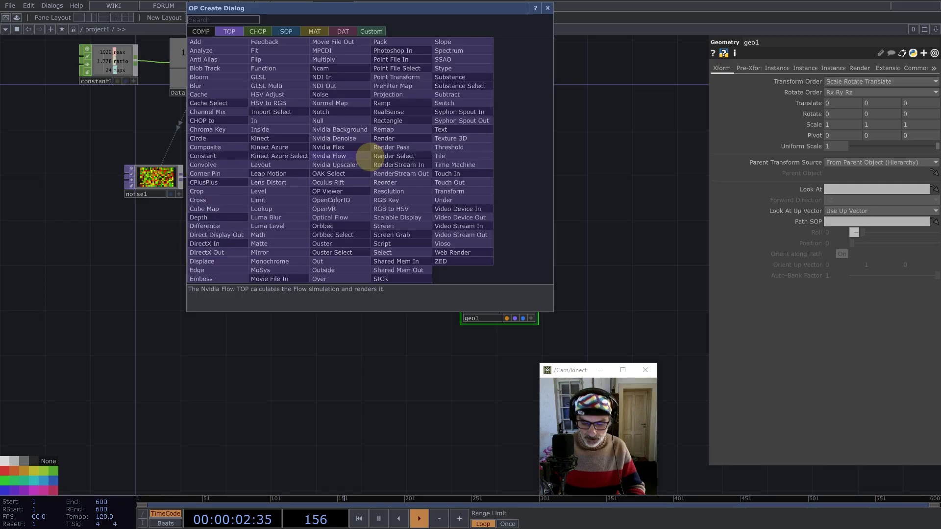
{"action": "type", "text": "nu"}
{"action": "left_click", "coordinate": [345, 122]}
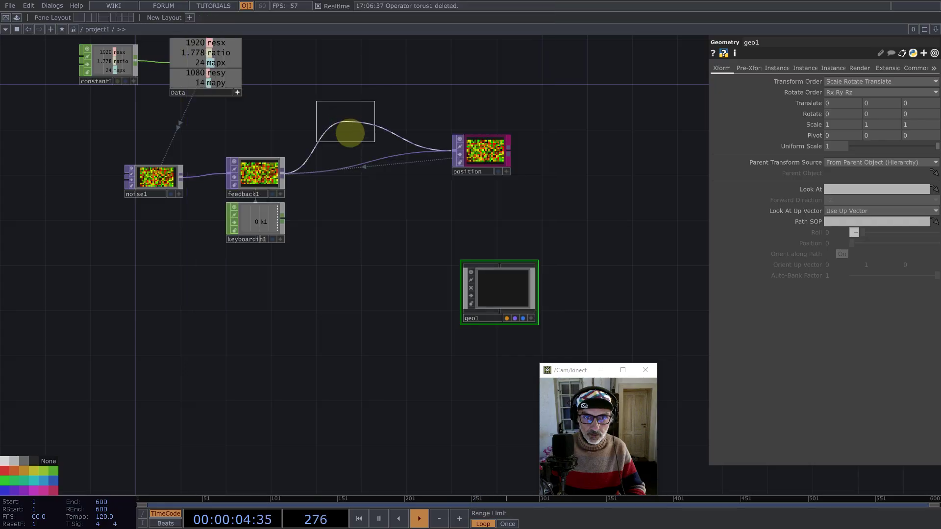
{"action": "left_click", "coordinate": [367, 164]}
Step: Collapse the newly inserted Null TOP into a Base component and rename it Collision_Sensors
{"action": "right_click", "coordinate": [356, 130]}
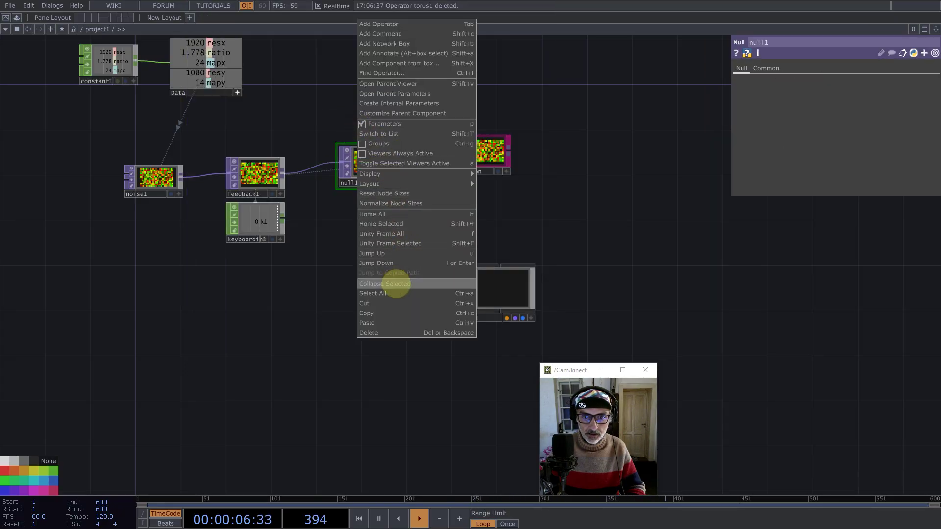
{"action": "left_click", "coordinate": [395, 283]}
{"action": "left_click_drag", "start_coordinate": [371, 167], "coordinate": [369, 178]}
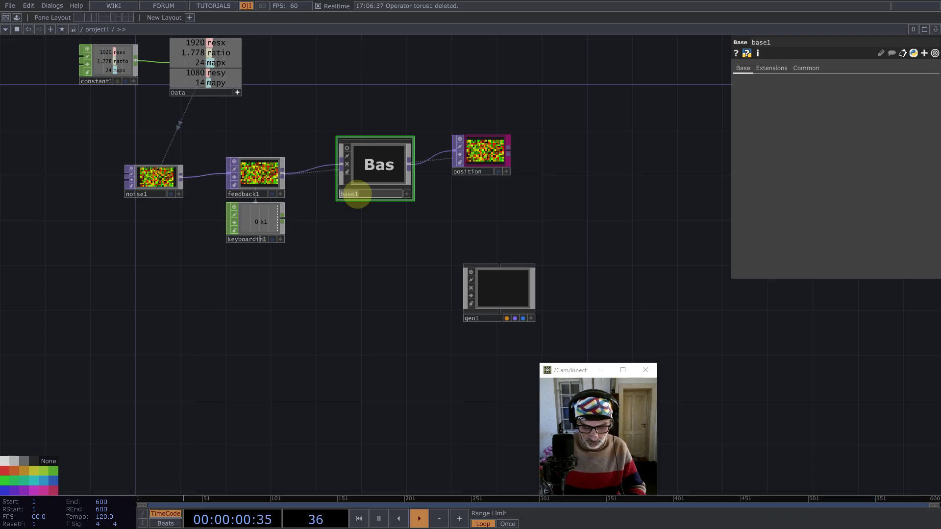
{"action": "type", "text": "Collision"}
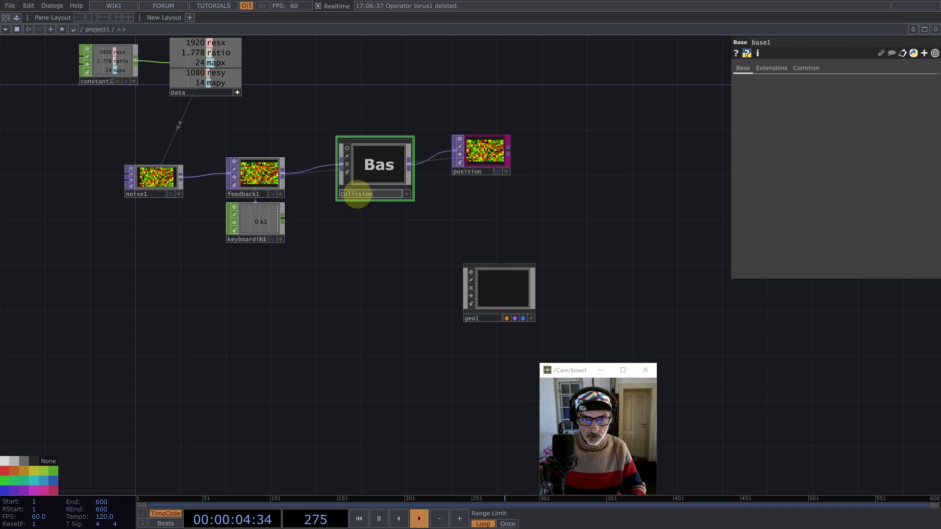
{"action": "type", "text": "_Sen"}
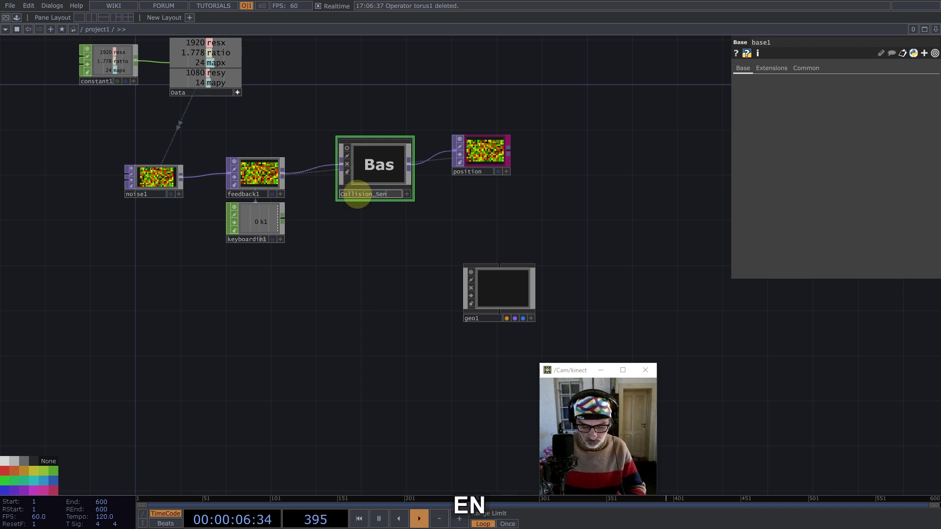
{"action": "type", "text": "sors"}
{"action": "key", "text": "Return"}
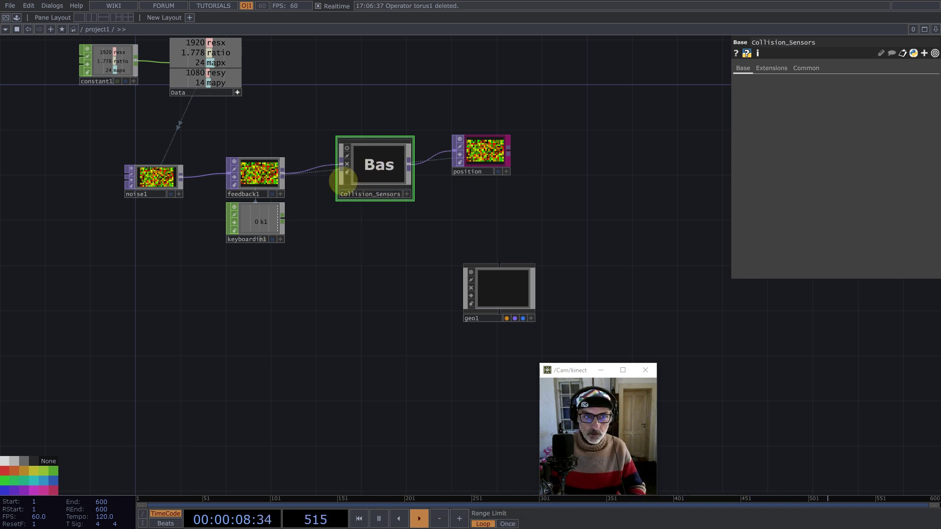
Step: Open the Component Editor for Collision_Sensors and add a custom parameter page named Collision Sensors
{"action": "scroll", "coordinate": [403, 311], "scroll_direction": "up", "scroll_amount": 3}
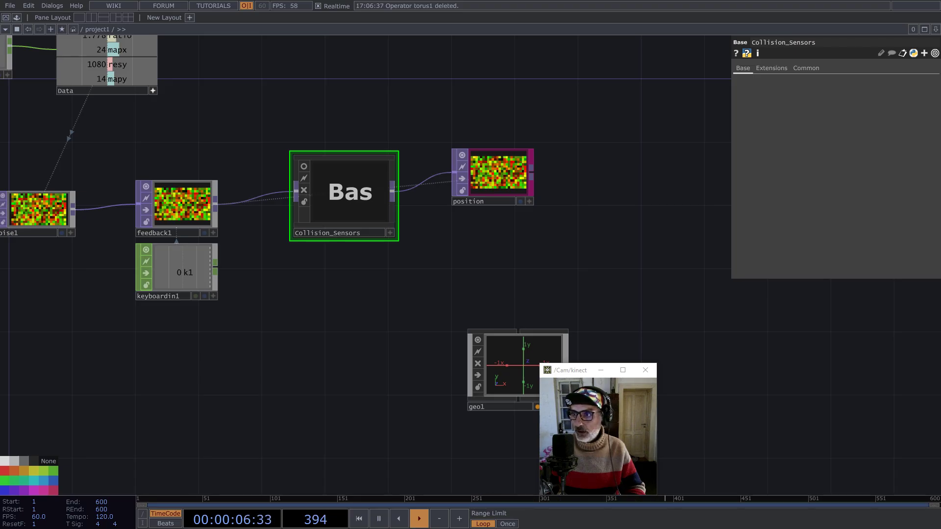
{"action": "right_click", "coordinate": [343, 188]}
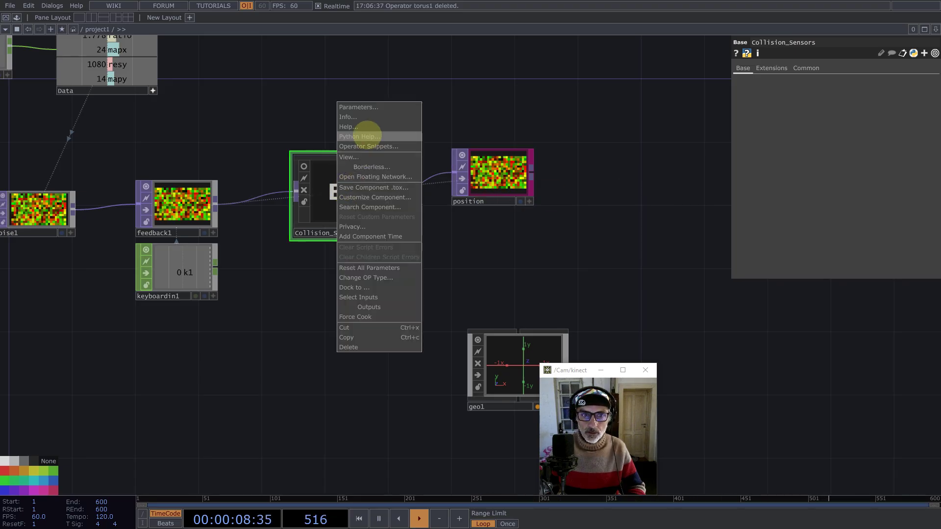
{"action": "left_click", "coordinate": [363, 197]}
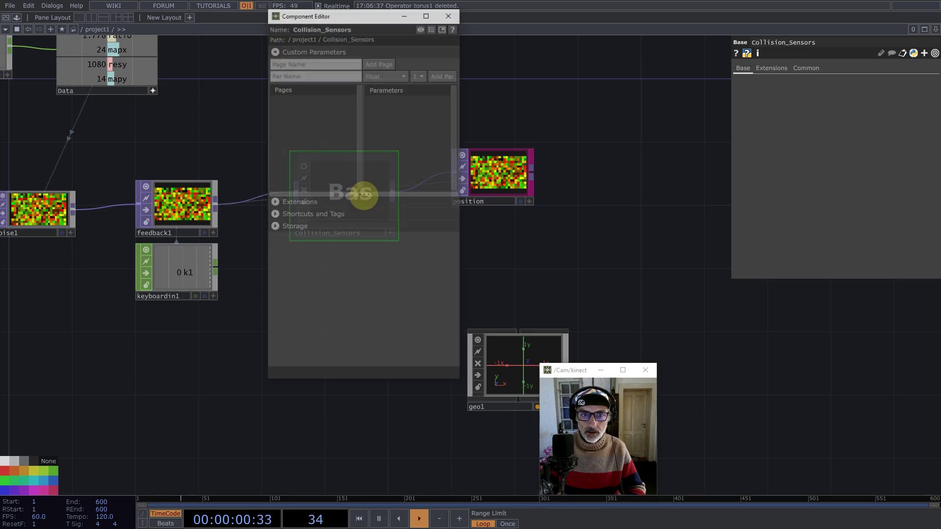
{"action": "left_click_drag", "start_coordinate": [358, 19], "coordinate": [545, 72]}
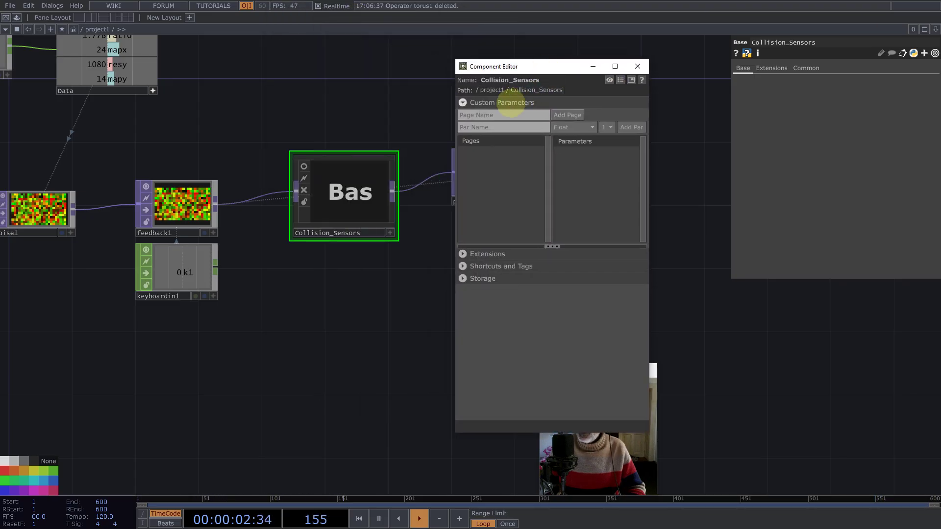
{"action": "left_click", "coordinate": [481, 115]}
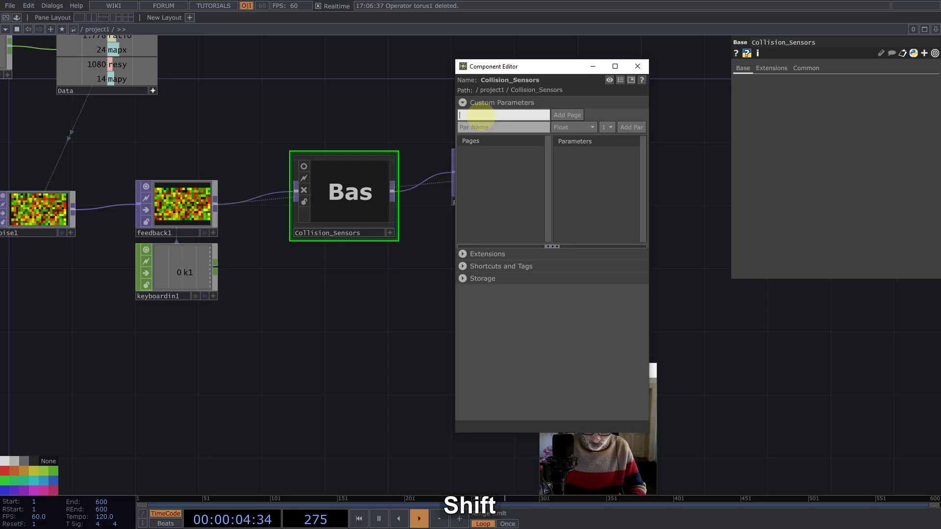
{"action": "type", "text": "Collision"}
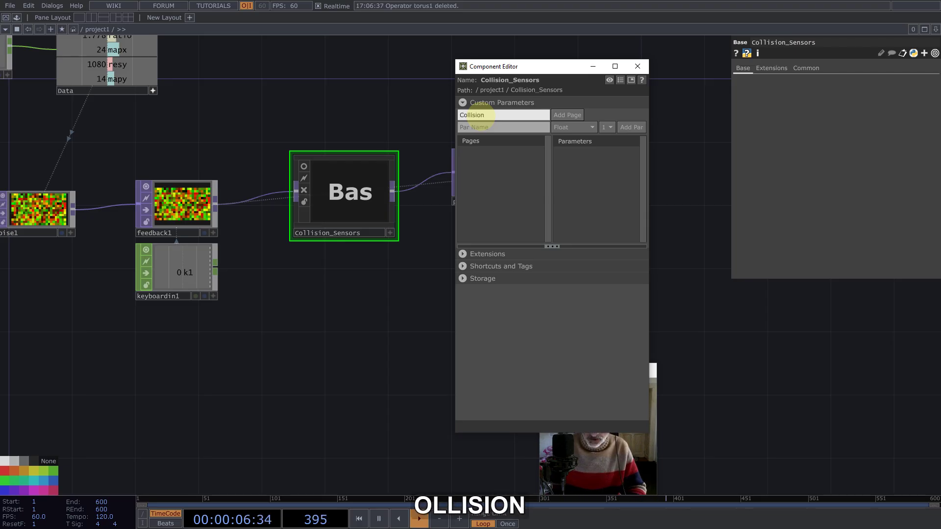
{"action": "type", "text": " Senso"}
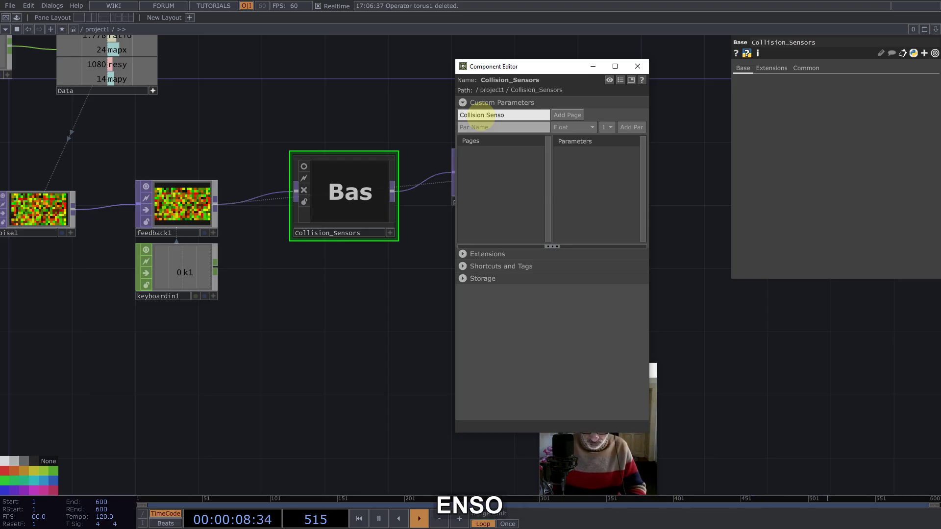
{"action": "type", "text": "rs"}
{"action": "left_click", "coordinate": [565, 115]}
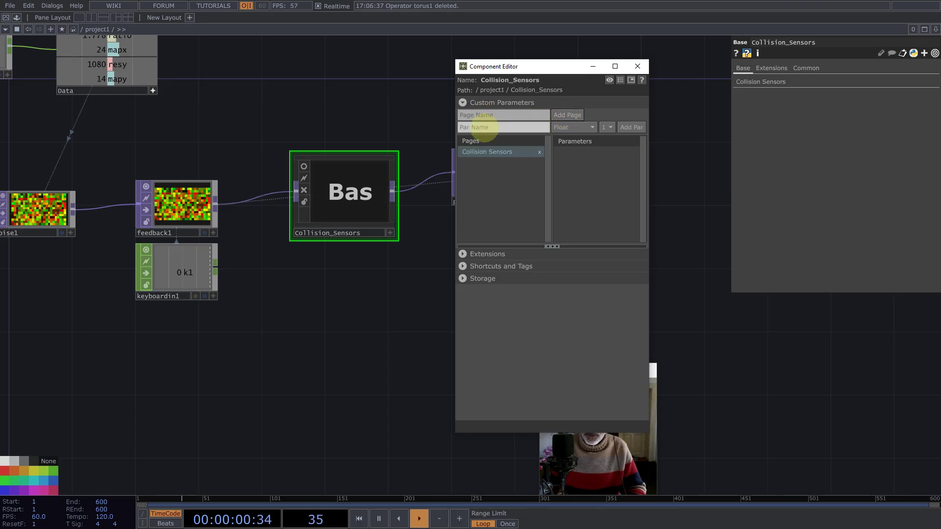
Step: Add an Int custom parameter named Resolution to the Collision Sensors page
{"action": "type", "text": "R"}
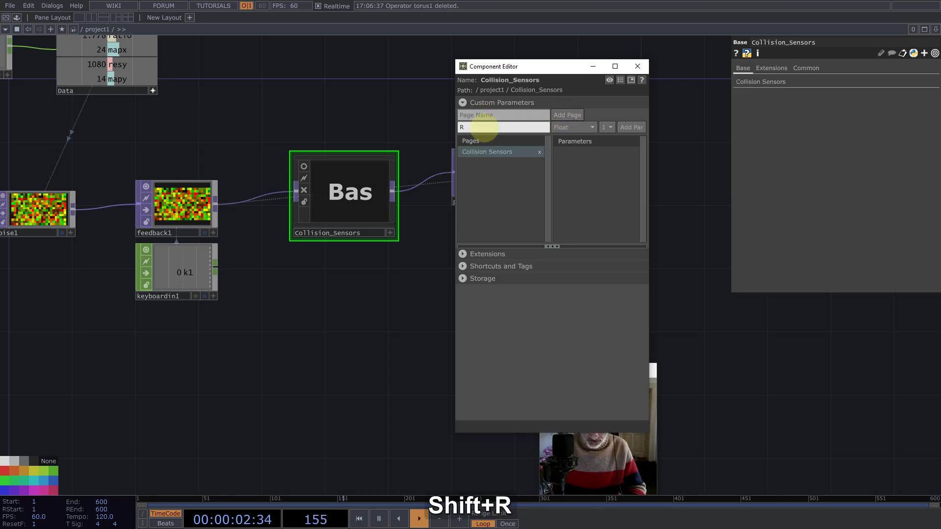
{"action": "type", "text": "esolutio"}
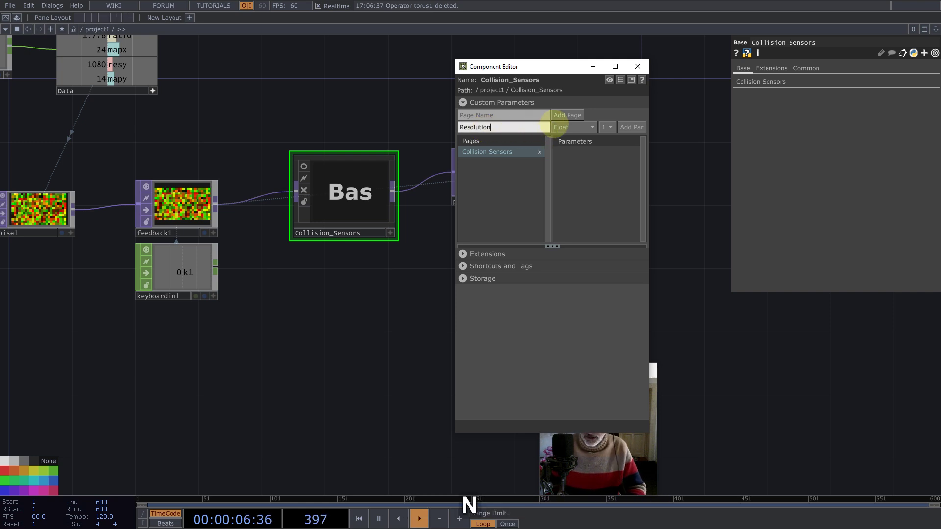
{"action": "left_click", "coordinate": [606, 127]}
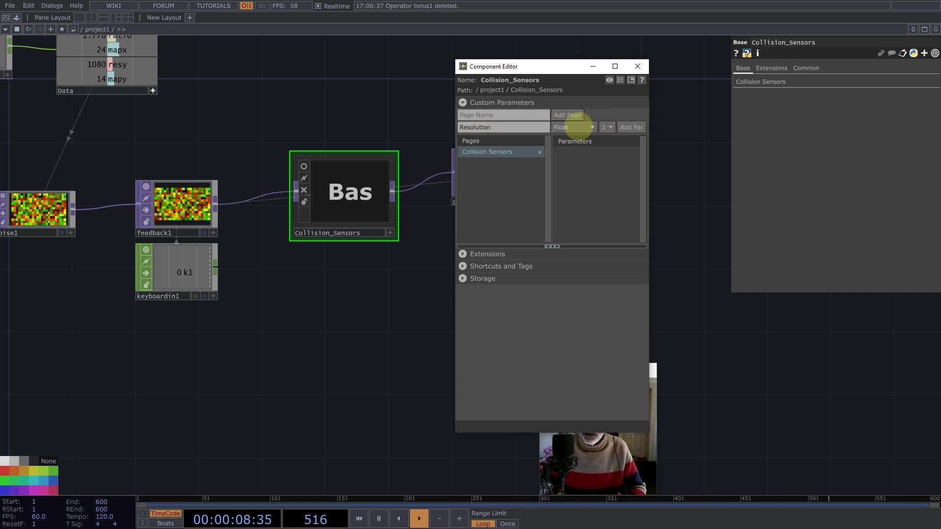
{"action": "left_click", "coordinate": [572, 126]}
{"action": "left_click", "coordinate": [564, 203]}
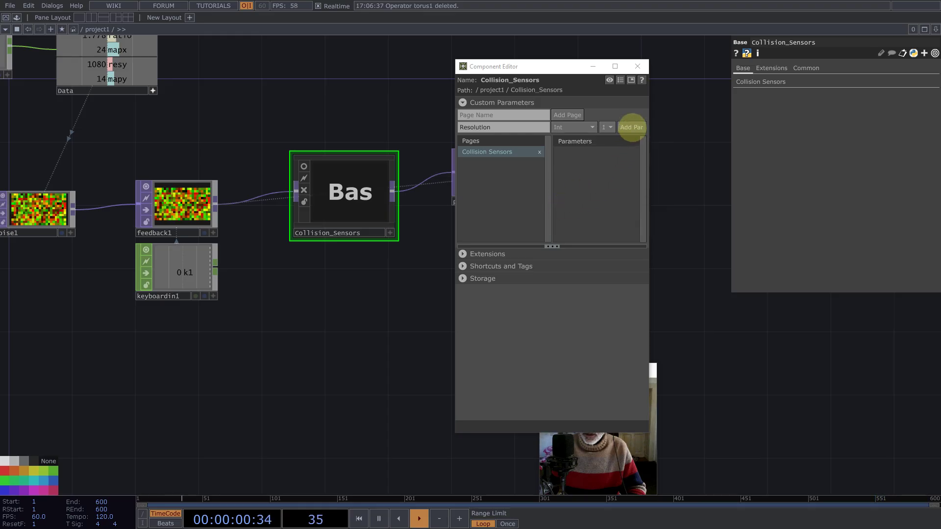
{"action": "left_click", "coordinate": [632, 127]}
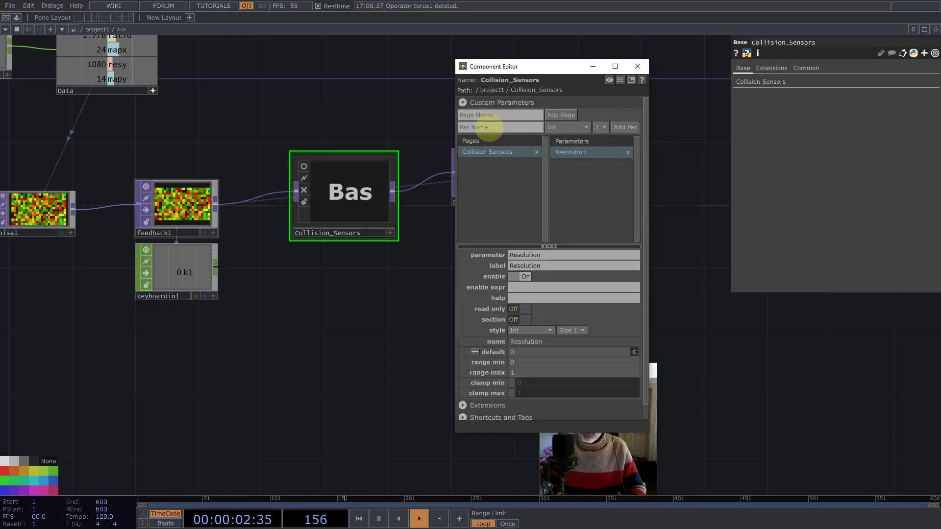
Step: Add an Int custom parameter named Sensors to the Collision Sensors page
{"action": "type", "text": "Sensors"}
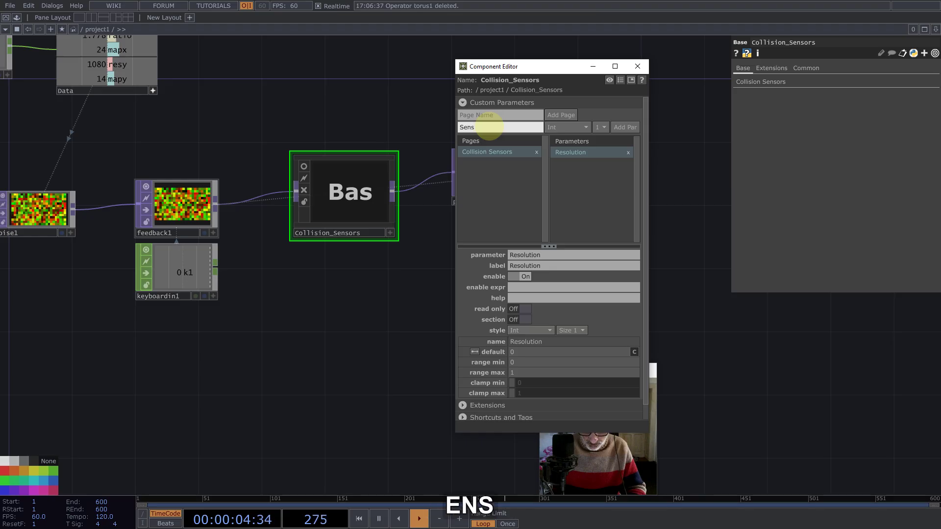
{"action": "left_click", "coordinate": [574, 127]}
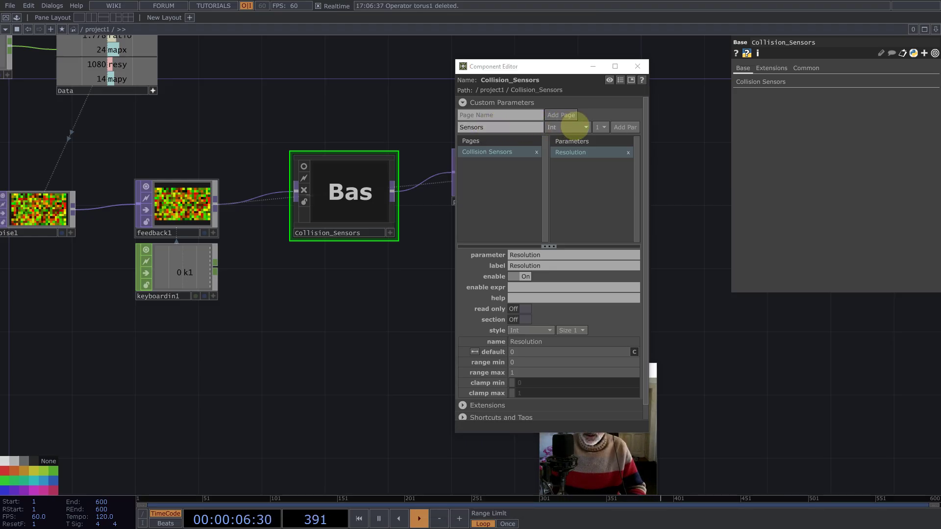
{"action": "left_click", "coordinate": [560, 203]}
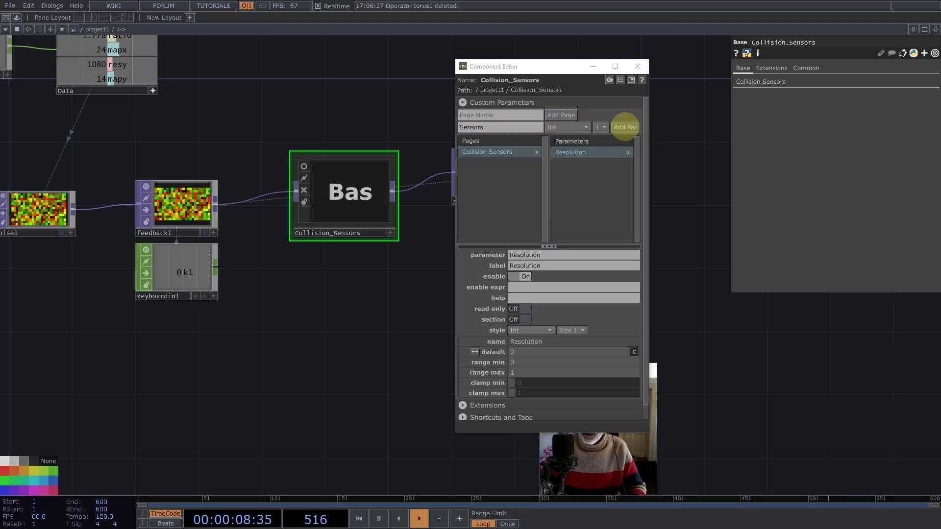
{"action": "left_click", "coordinate": [624, 127]}
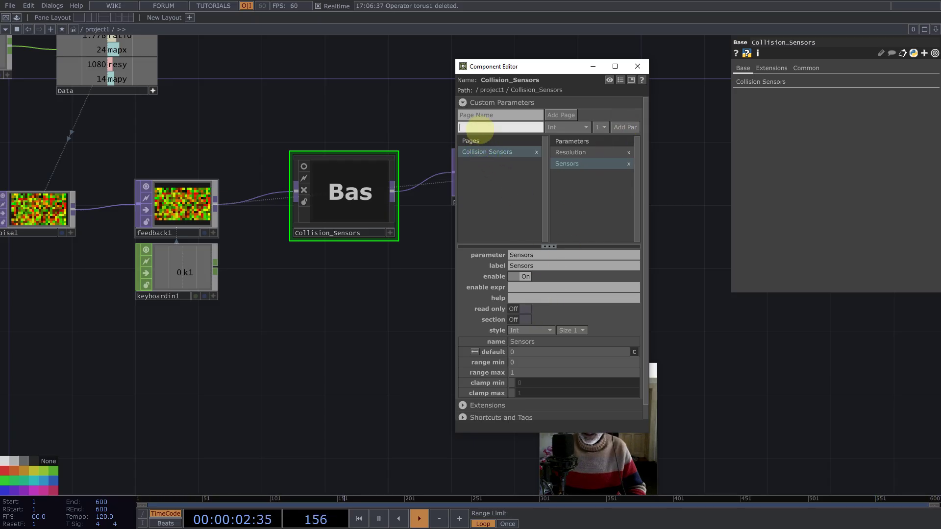
Step: Add a Float custom parameter named Radius to the Collision Sensors page
{"action": "type", "text": "Radius"}
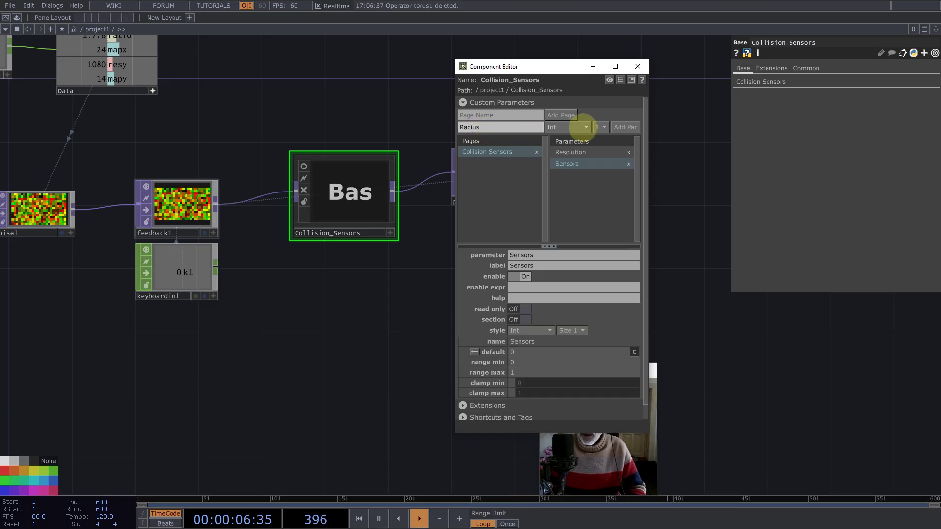
{"action": "left_click", "coordinate": [570, 127]}
{"action": "left_click", "coordinate": [556, 182]}
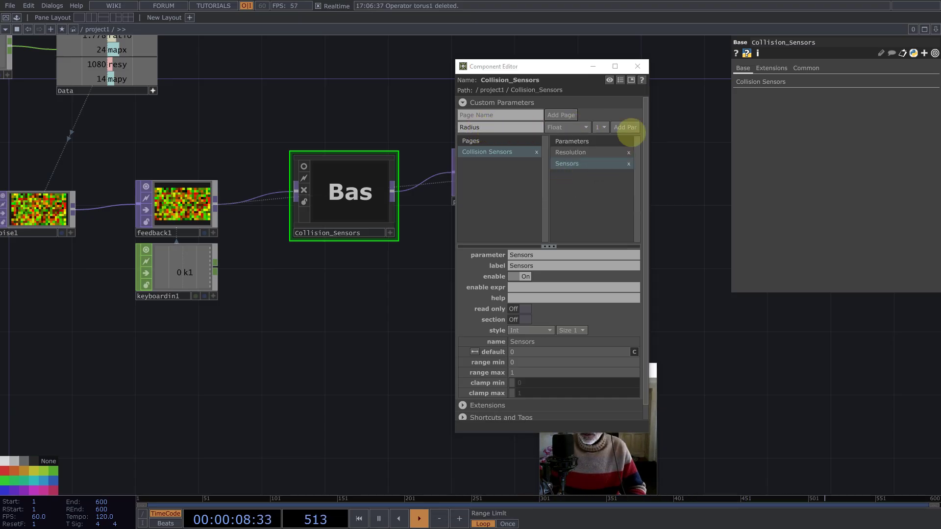
{"action": "left_click", "coordinate": [626, 127]}
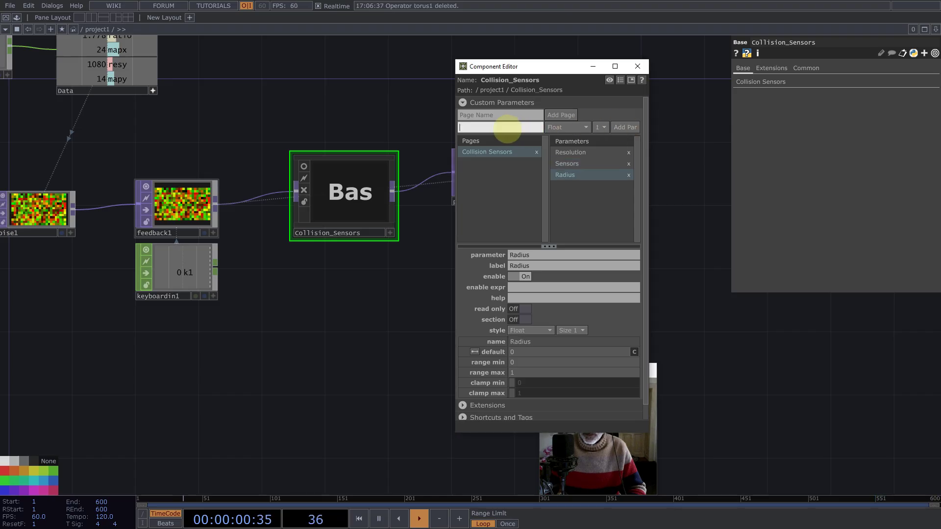
Step: Add a Float custom parameter named Randomness and show the Collision Sensors page in the component's parameters
{"action": "type", "text": "R"}
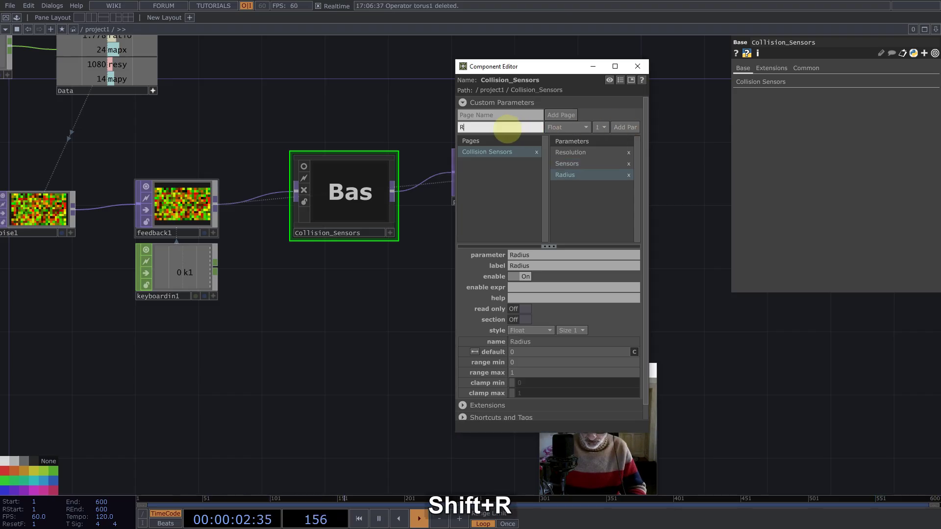
{"action": "type", "text": "andomness"}
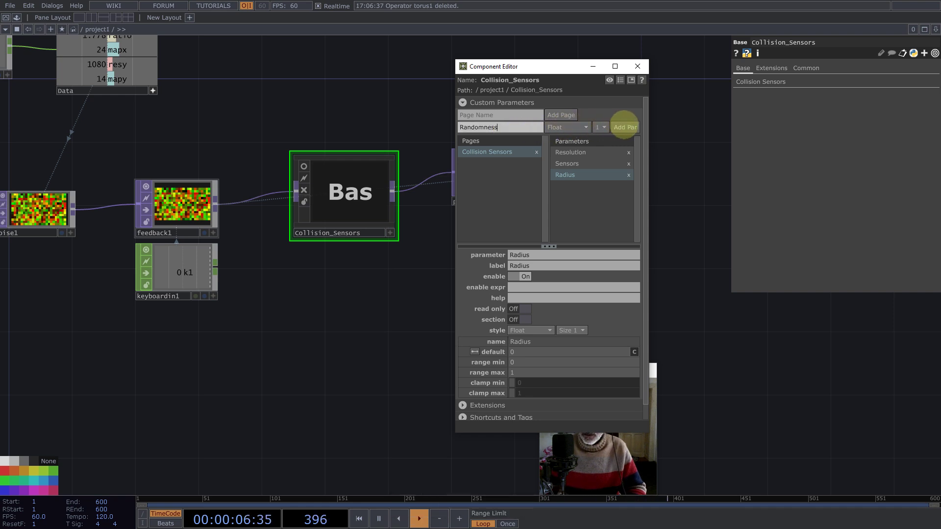
{"action": "left_click", "coordinate": [625, 127]}
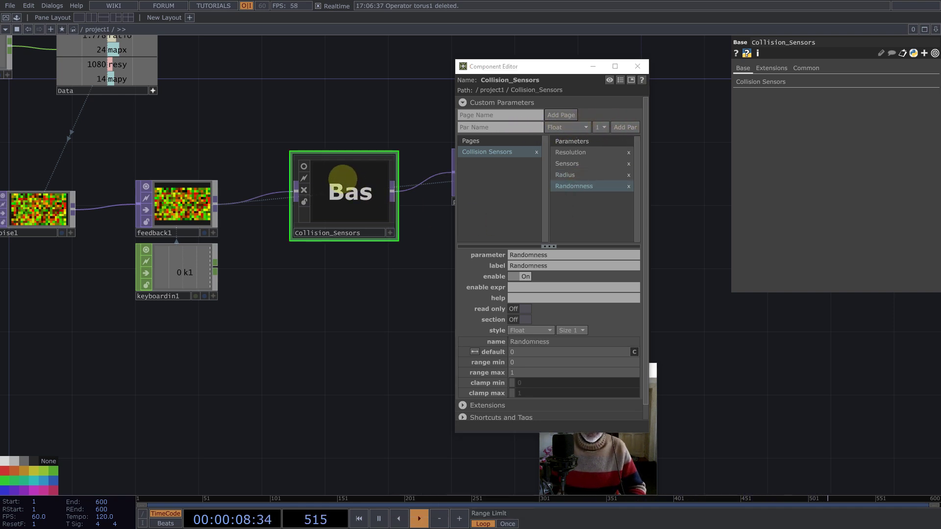
{"action": "left_click", "coordinate": [769, 82]}
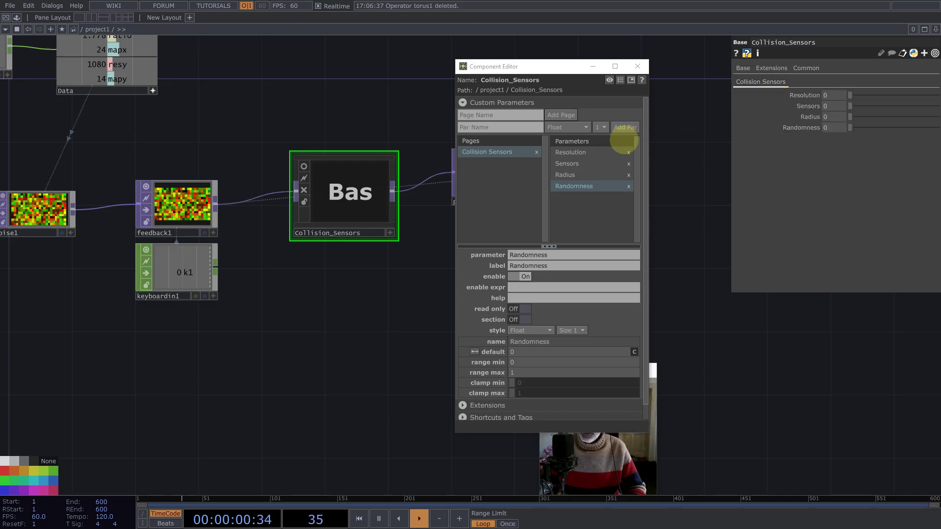
Step: Change the Resolution custom parameter to Size 2 and close the Component Editor
{"action": "left_click", "coordinate": [571, 153]}
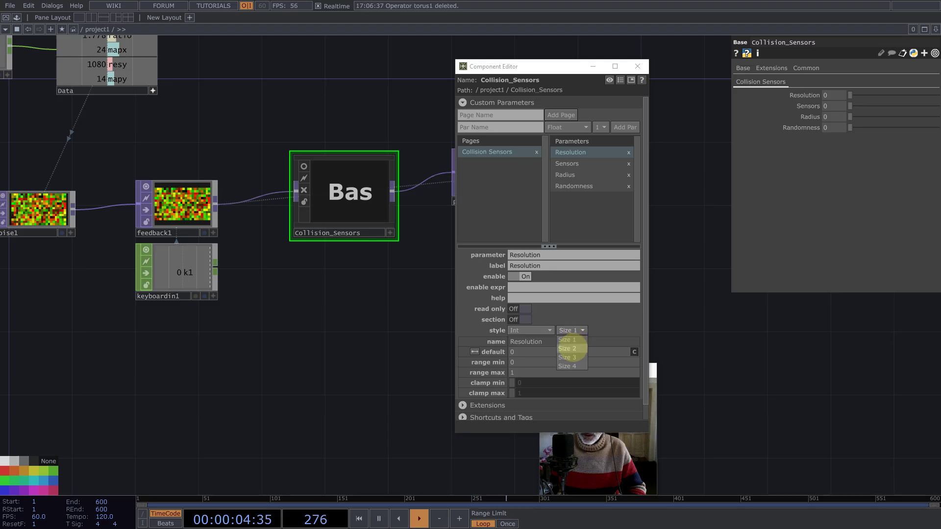
{"action": "left_click", "coordinate": [568, 348]}
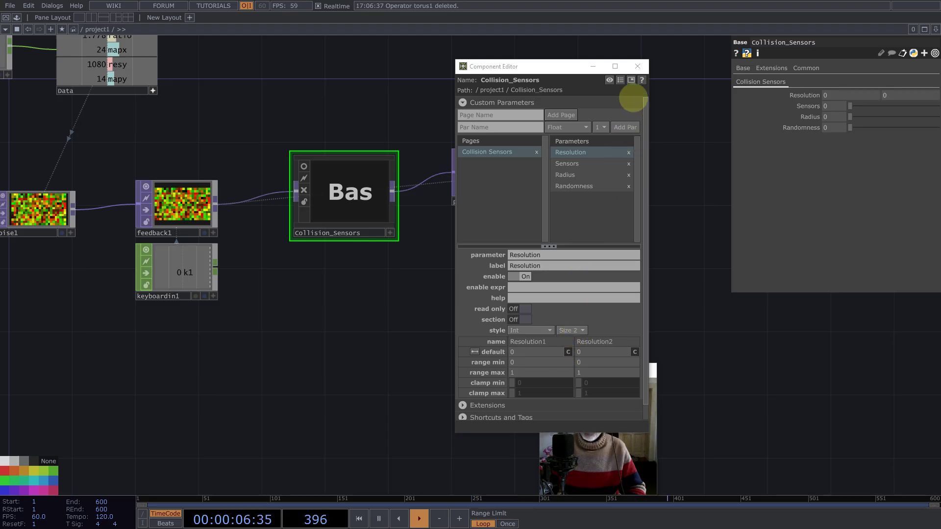
{"action": "left_click", "coordinate": [638, 66]}
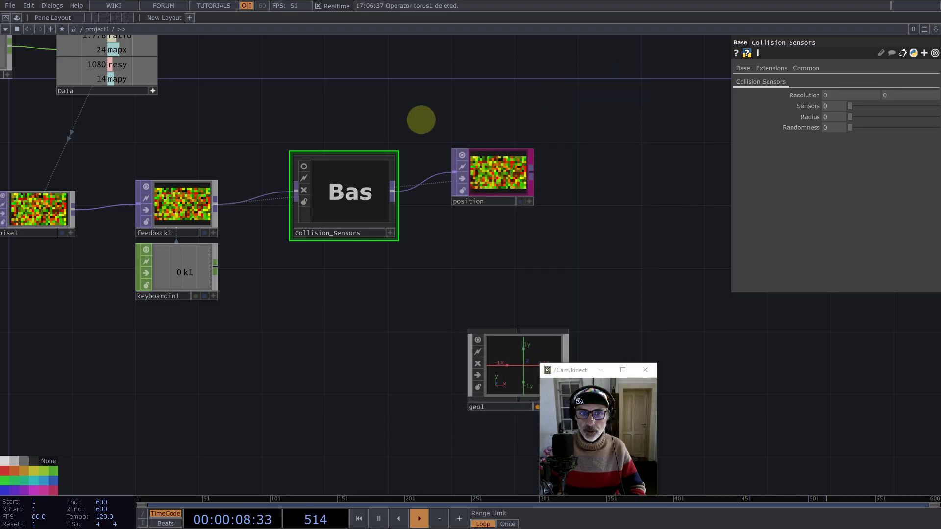
Step: Set the Radius parameter of Collision_Sensors to the expression 1/32
{"action": "left_click_drag", "start_coordinate": [385, 94], "coordinate": [530, 140]}
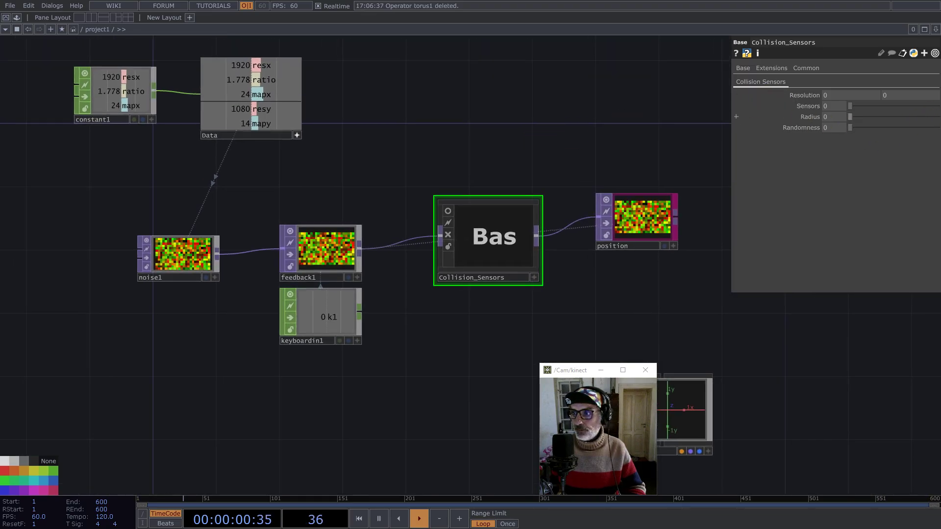
{"action": "left_click", "coordinate": [773, 137]}
{"action": "left_click", "coordinate": [538, 140]}
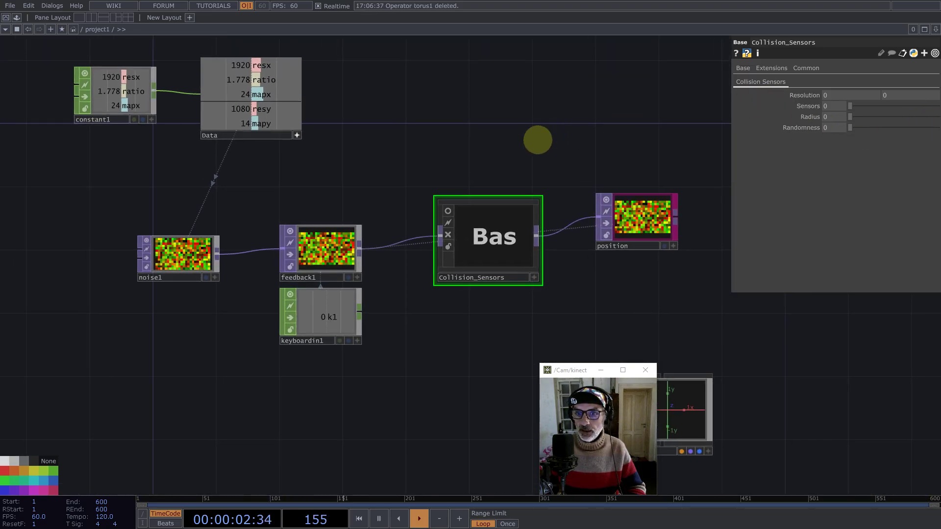
{"action": "left_click", "coordinate": [488, 223]}
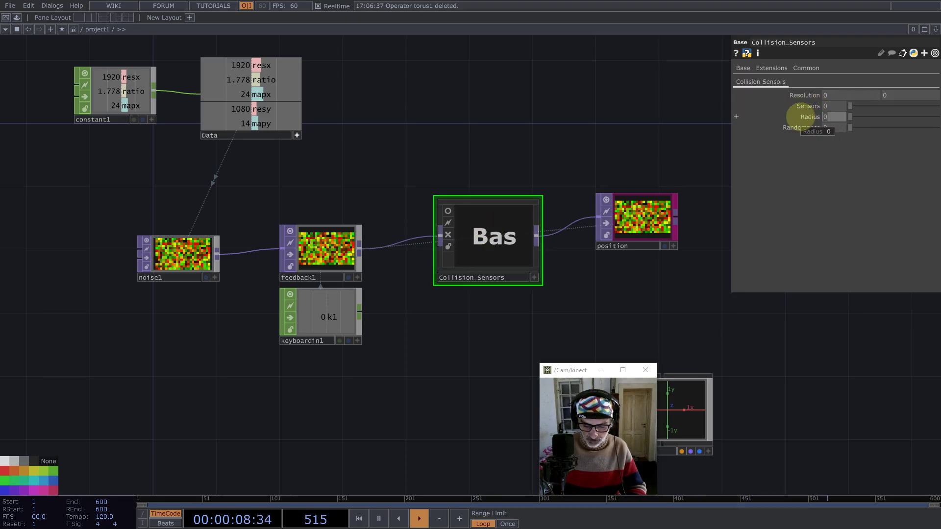
{"action": "type", "text": "32"}
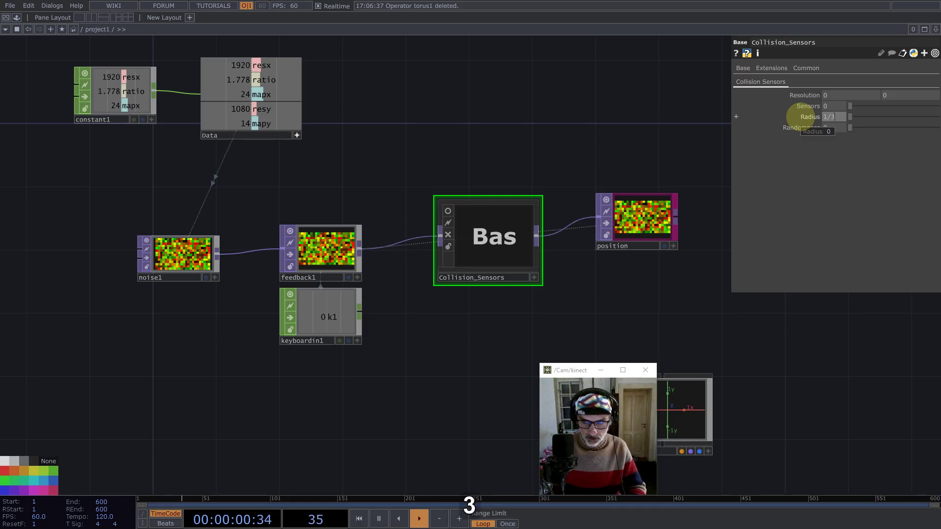
{"action": "key", "text": "Return"}
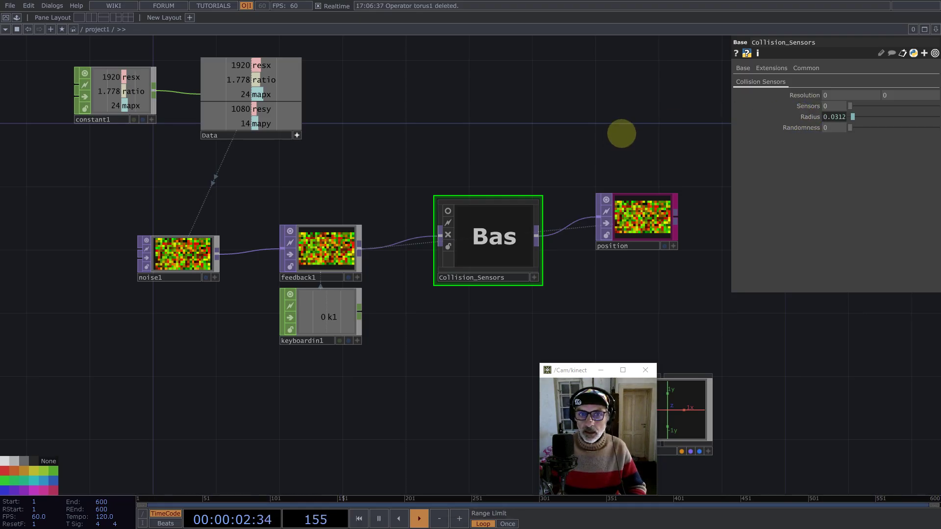
Step: Link the resx and resy channels of Data to the two Resolution values of Collision_Sensors
{"action": "left_click_drag", "start_coordinate": [247, 65], "coordinate": [839, 96]}
{"action": "left_click_drag", "start_coordinate": [248, 109], "coordinate": [910, 95]}
{"action": "left_click", "coordinate": [909, 91]}
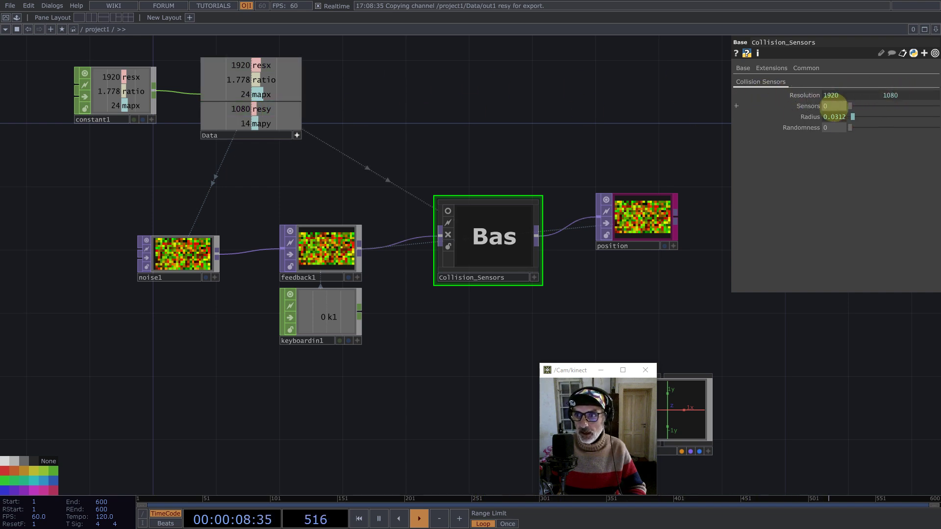
Step: Set the Sensors parameter of Collision_Sensors to 32 and Randomness to the expression 1/3
{"action": "type", "text": "32"}
{"action": "key", "text": "Return"}
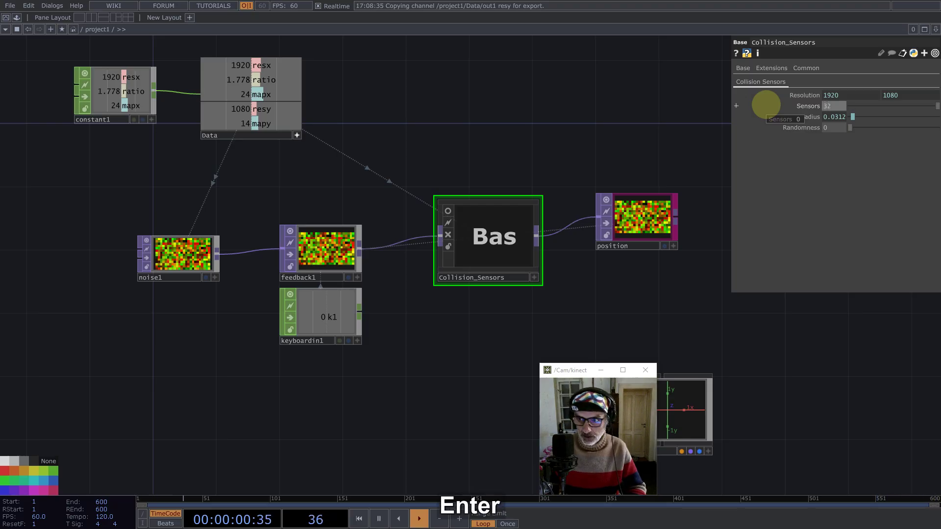
{"action": "left_click", "coordinate": [835, 127]}
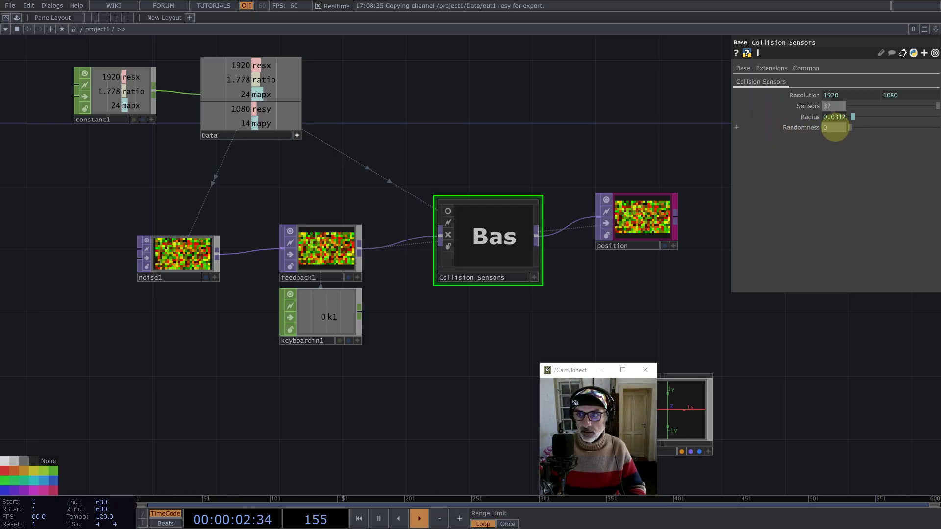
{"action": "type", "text": "1/"}
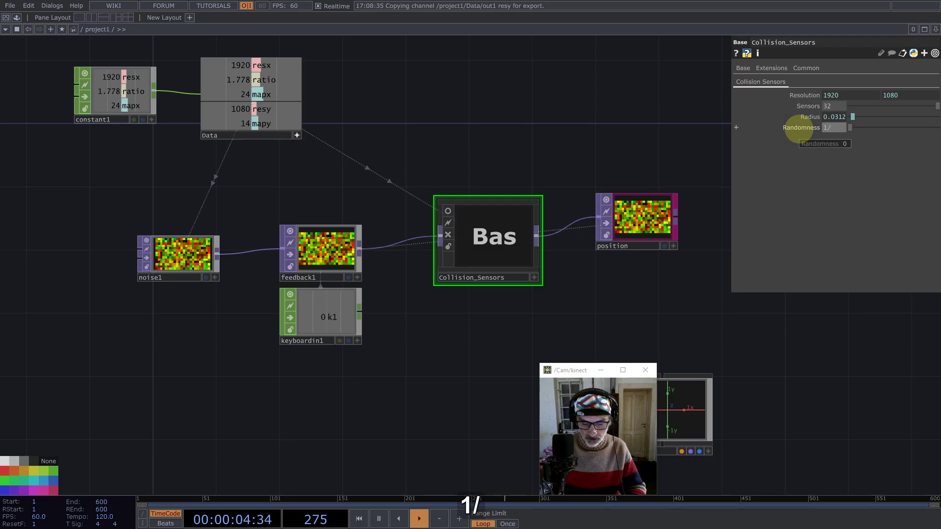
{"action": "type", "text": "3"}
{"action": "key", "text": "Return"}
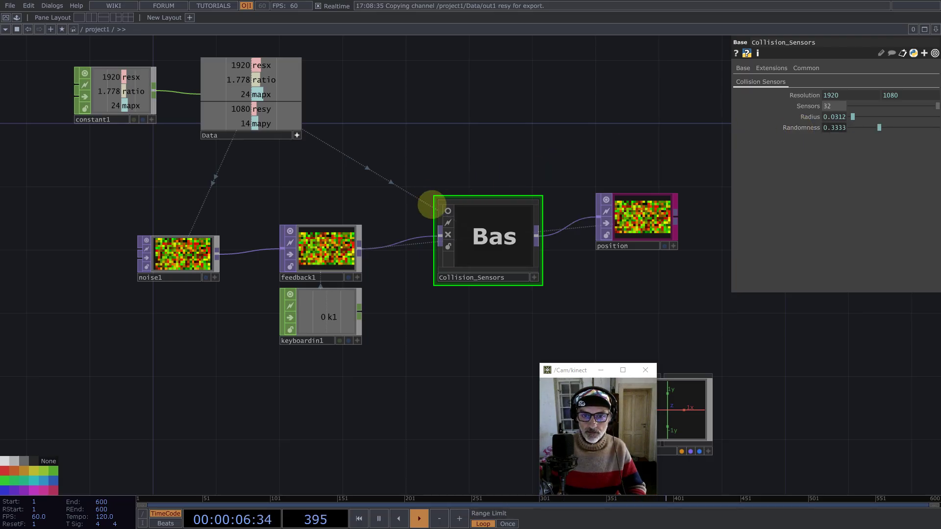
Step: Show the output texture in the Collision_Sensors node viewer and move the position node slightly farther from that component
{"action": "left_click", "coordinate": [448, 211]}
{"action": "left_click_drag", "start_coordinate": [494, 166], "coordinate": [355, 129]}
{"action": "scroll", "coordinate": [302, 173], "scroll_direction": "down", "scroll_amount": 4}
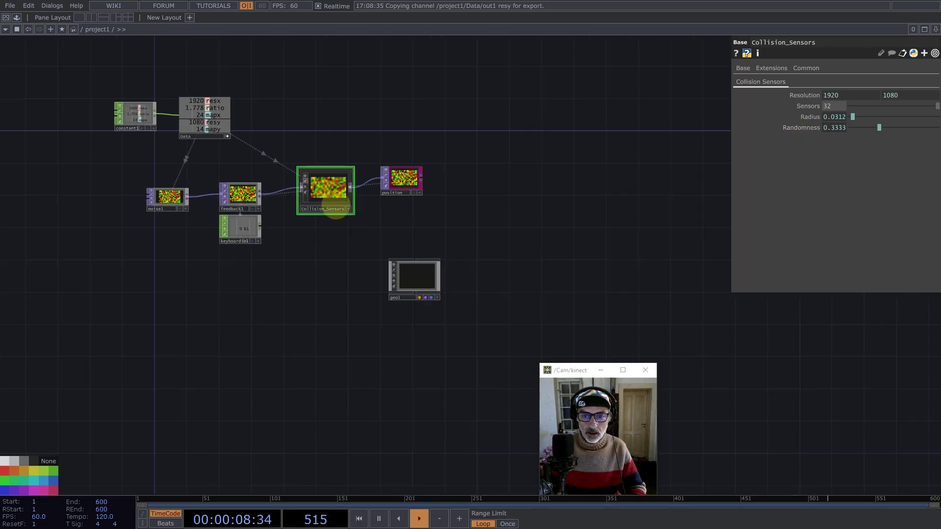
{"action": "scroll", "coordinate": [399, 262], "scroll_direction": "up", "scroll_amount": 3}
{"action": "left_click", "coordinate": [441, 282]}
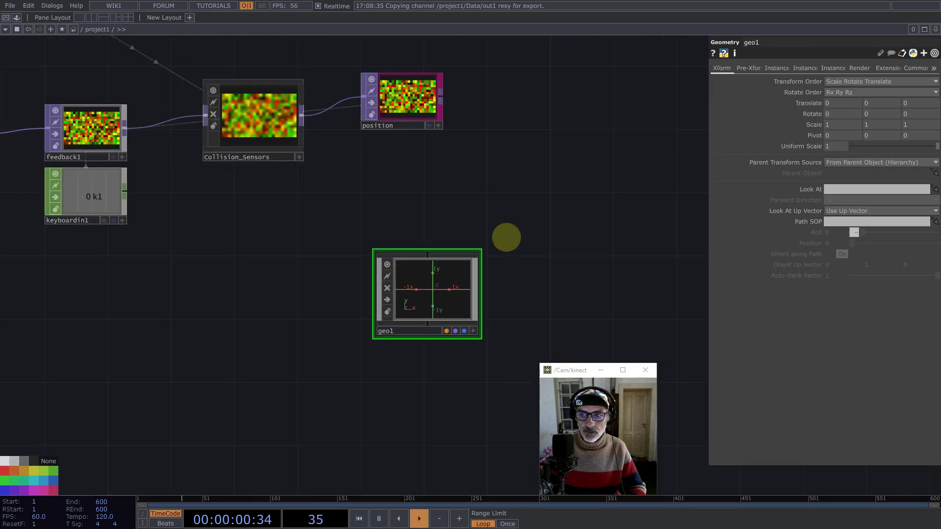
{"action": "left_click_drag", "start_coordinate": [509, 214], "coordinate": [476, 229]}
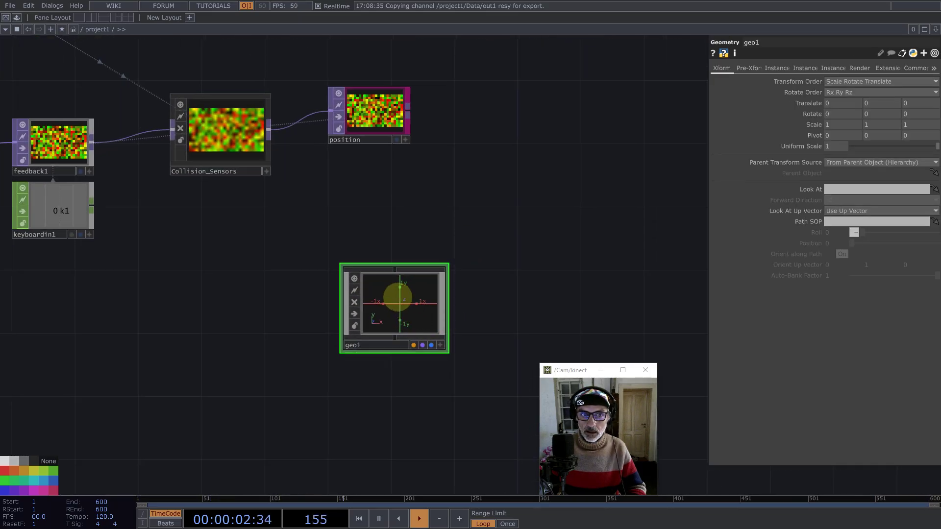
{"action": "left_click_drag", "start_coordinate": [385, 138], "coordinate": [413, 129]}
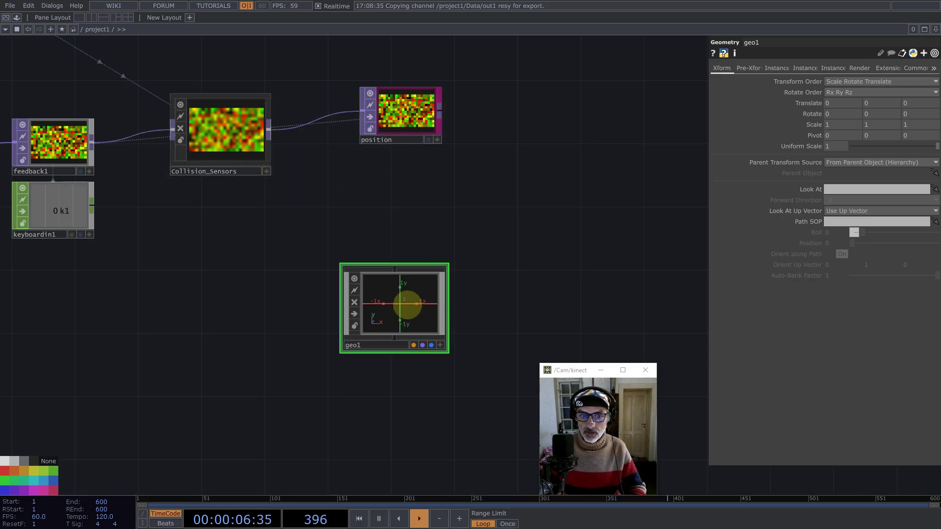
Step: Open the Collision_Sensors parameters in a floating window and reference its Radius in all three Radius values of sphere1 inside geo1
{"action": "right_click", "coordinate": [230, 148]}
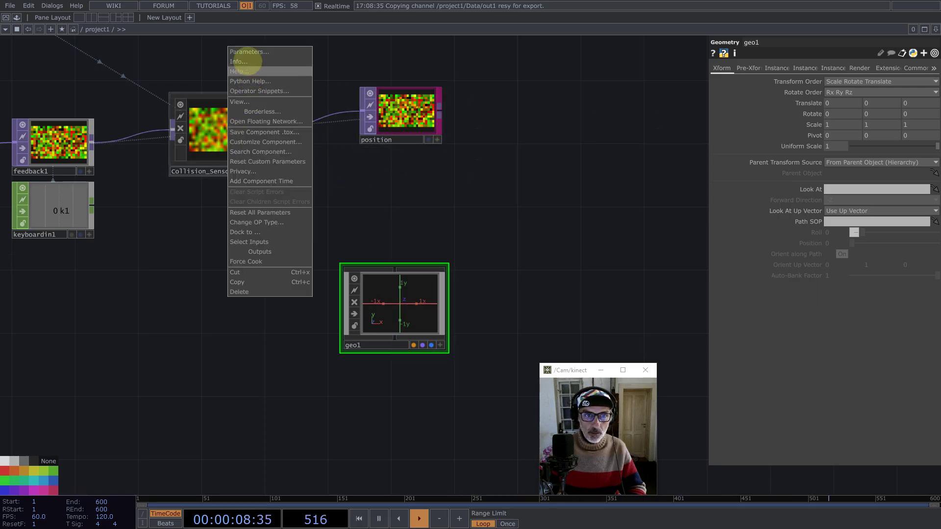
{"action": "left_click", "coordinate": [249, 55]}
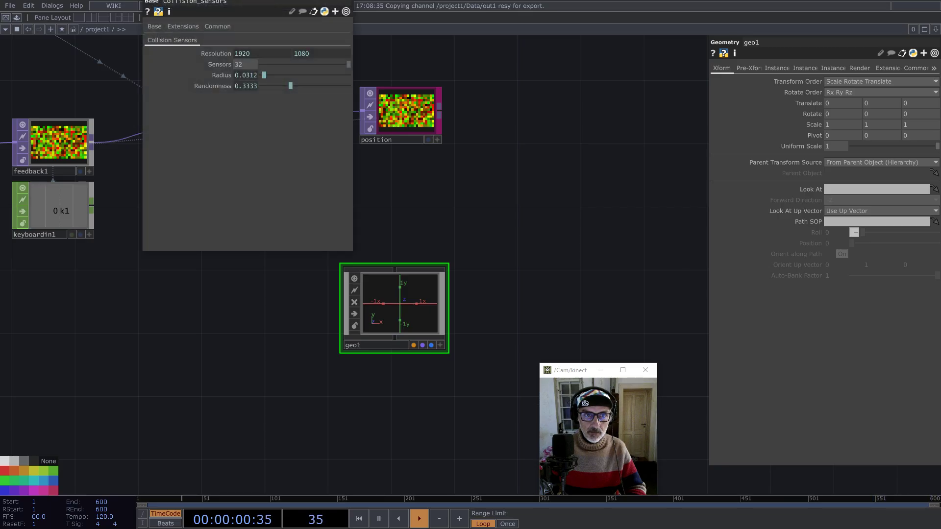
{"action": "double_click", "coordinate": [405, 305]}
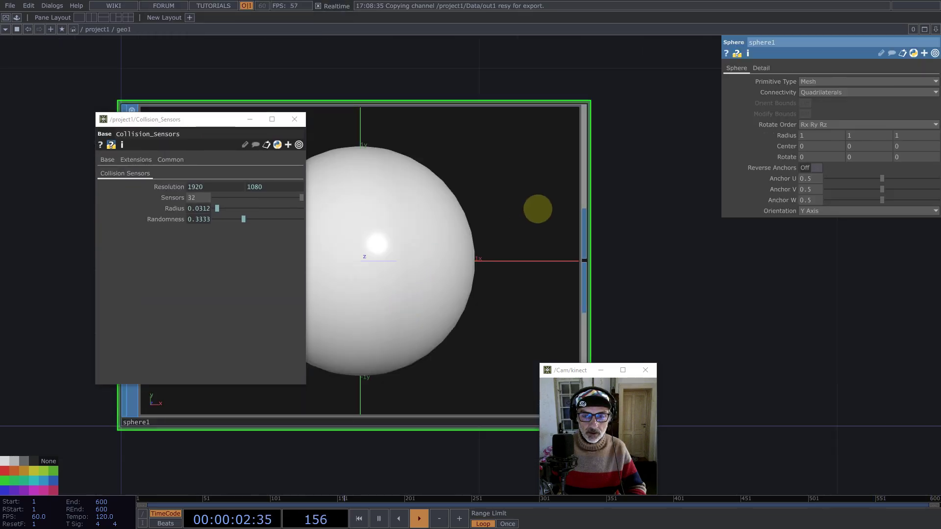
{"action": "left_click", "coordinate": [176, 211]}
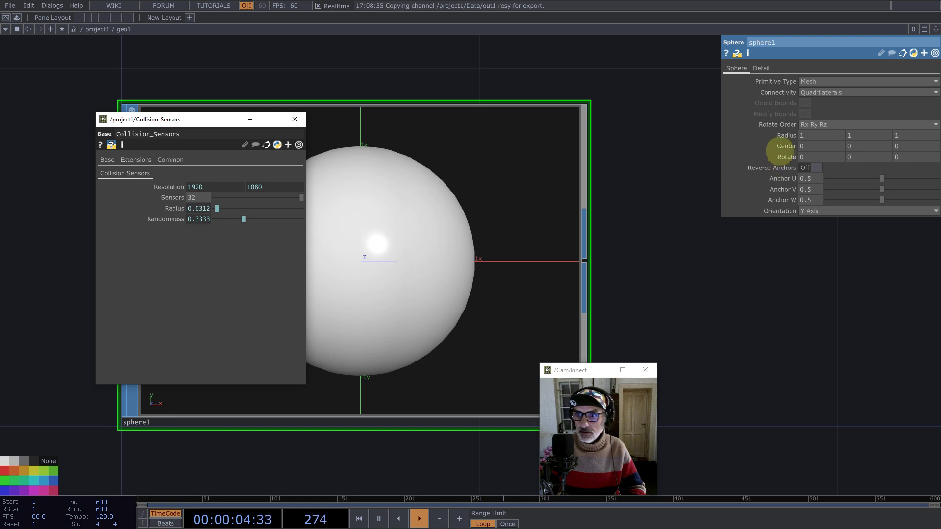
{"action": "right_click", "coordinate": [786, 135]}
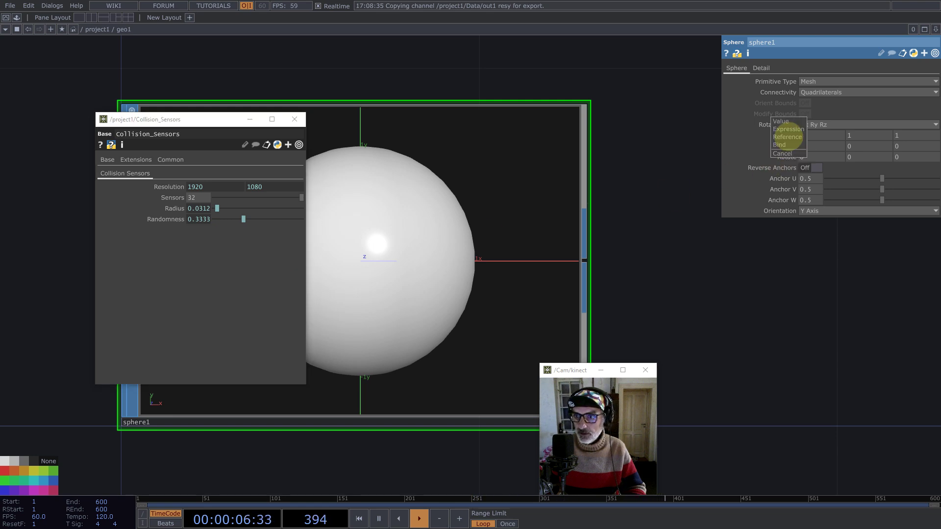
{"action": "left_click", "coordinate": [787, 136]}
Step: Change sphere1's Primitive Type to Polygon and set its Frequency to 4
{"action": "left_click", "coordinate": [813, 82]}
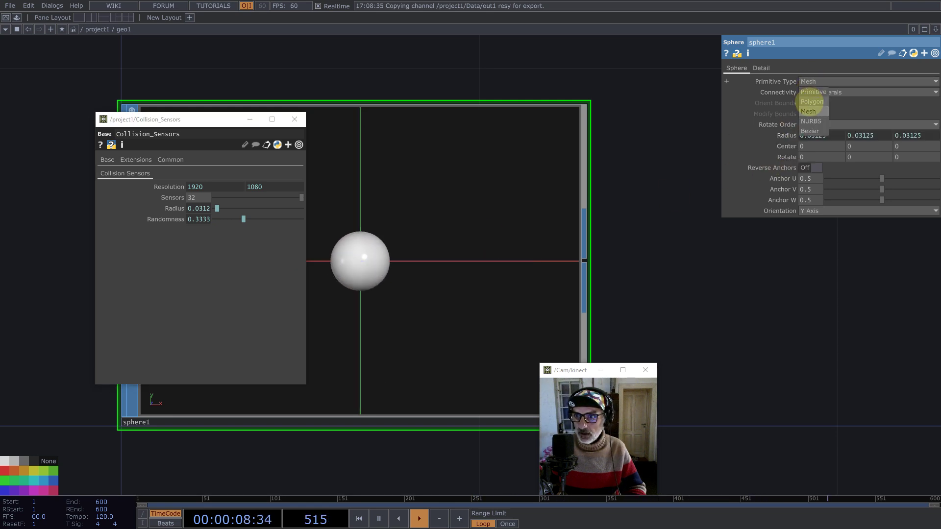
{"action": "left_click", "coordinate": [814, 91]}
{"action": "left_click", "coordinate": [761, 68]}
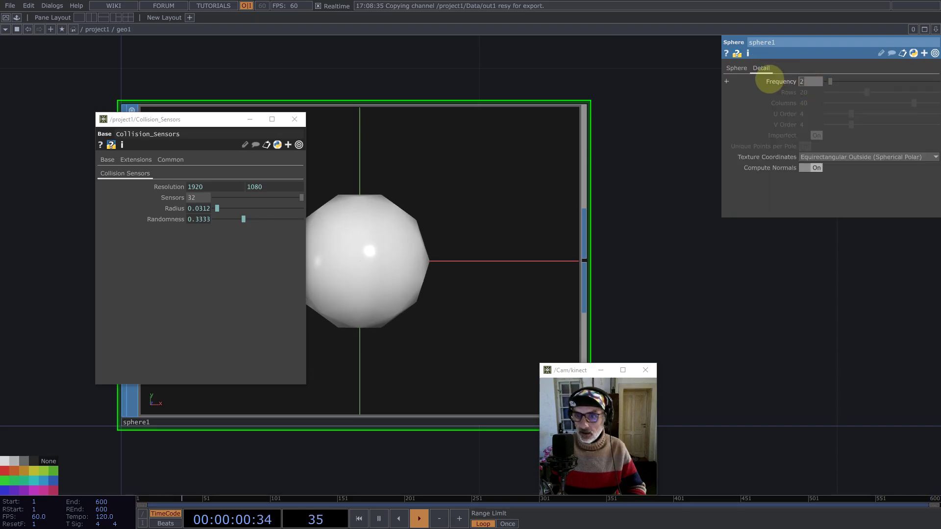
{"action": "type", "text": "4"}
{"action": "key", "text": "Return"}
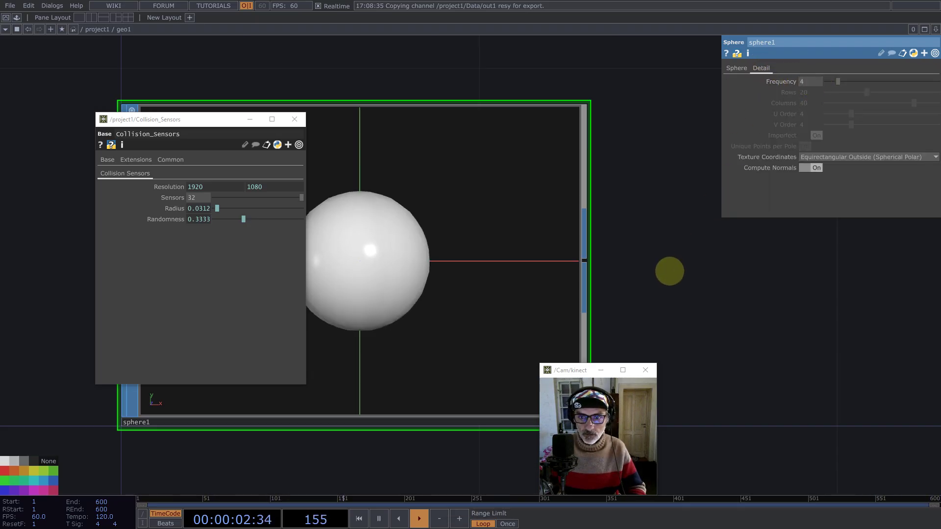
Step: Return to the project1 network and turn on Instancing for geo1
{"action": "scroll", "coordinate": [481, 226], "scroll_direction": "down", "scroll_amount": 1}
{"action": "scroll", "coordinate": [481, 226], "scroll_direction": "down", "scroll_amount": 2}
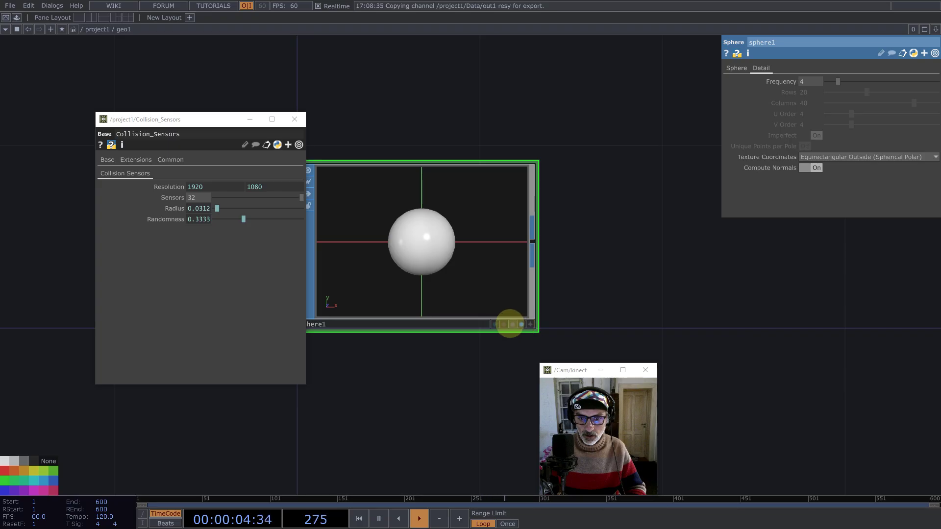
{"action": "scroll", "coordinate": [578, 245], "scroll_direction": "down", "scroll_amount": 6}
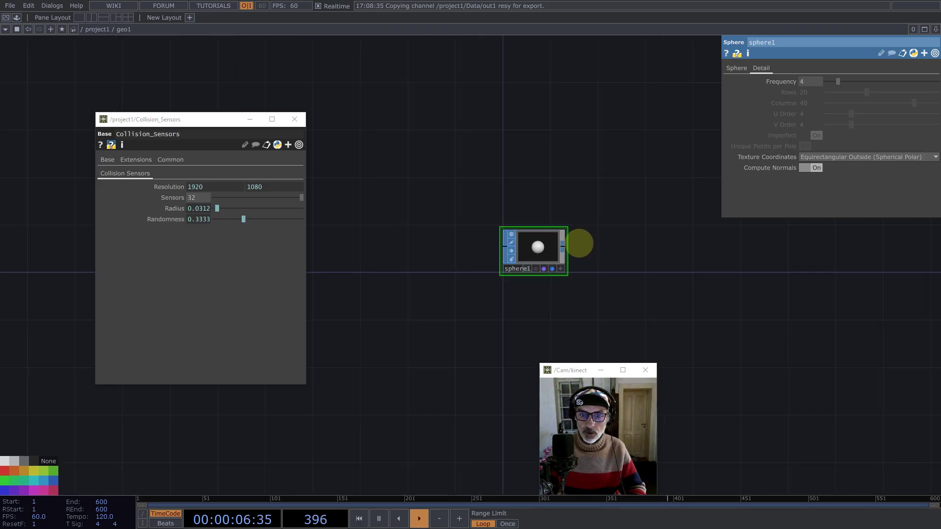
{"action": "scroll", "coordinate": [508, 213], "scroll_direction": "down", "scroll_amount": 2}
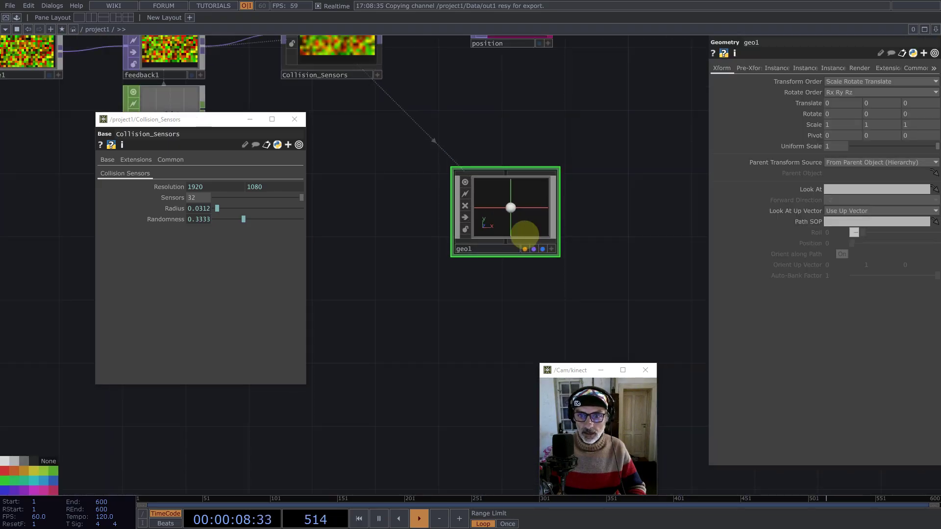
{"action": "scroll", "coordinate": [519, 236], "scroll_direction": "down", "scroll_amount": 3}
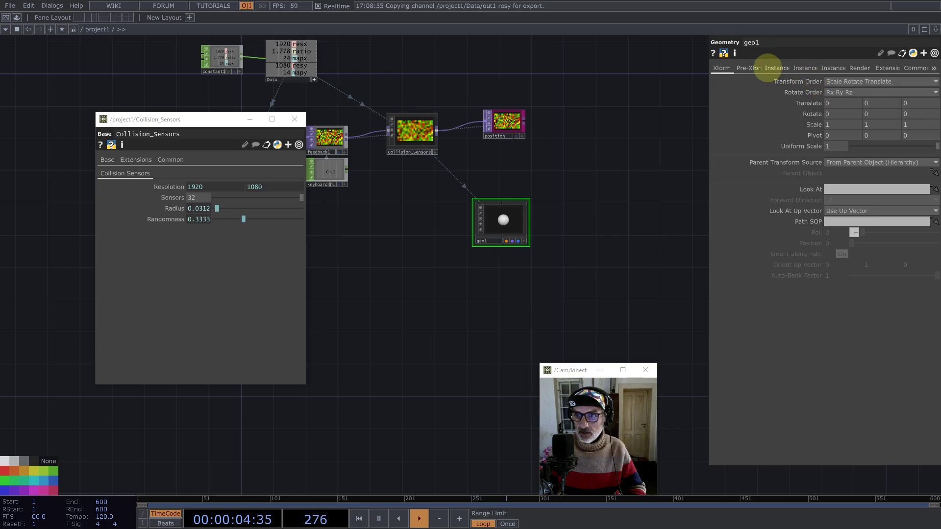
{"action": "left_click", "coordinate": [776, 68]}
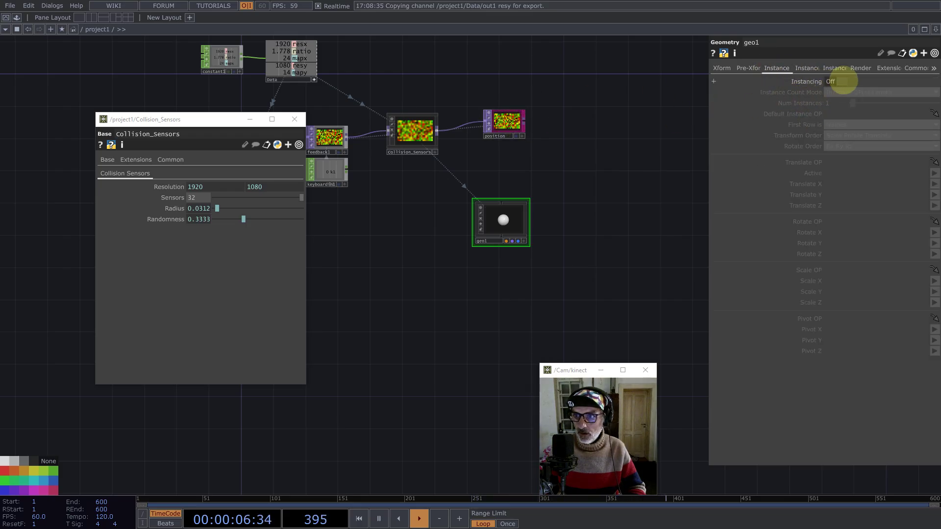
{"action": "left_click", "coordinate": [842, 81]}
Step: Set geo1's Translate OP to position, with Translate X as r and Translate Y as g
{"action": "left_click", "coordinate": [843, 163]}
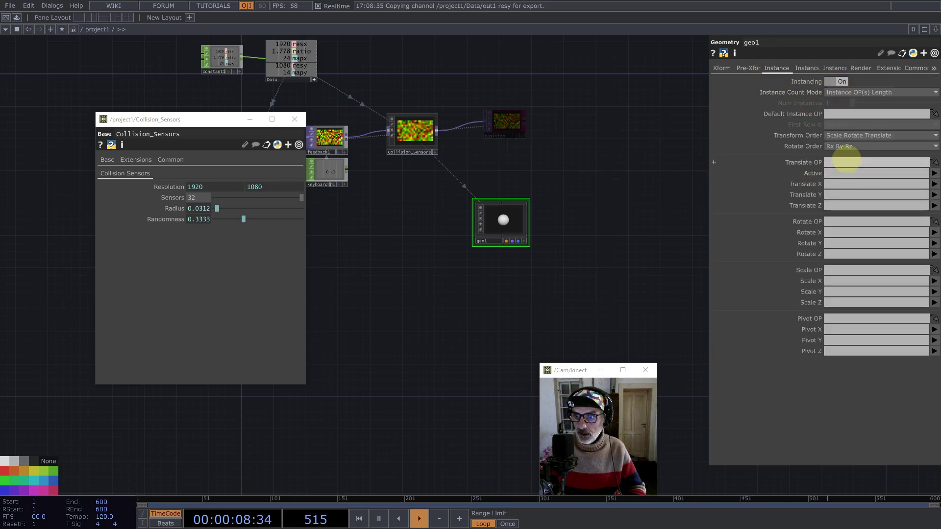
{"action": "type", "text": "position"}
{"action": "left_click", "coordinate": [834, 184]}
{"action": "type", "text": "r"}
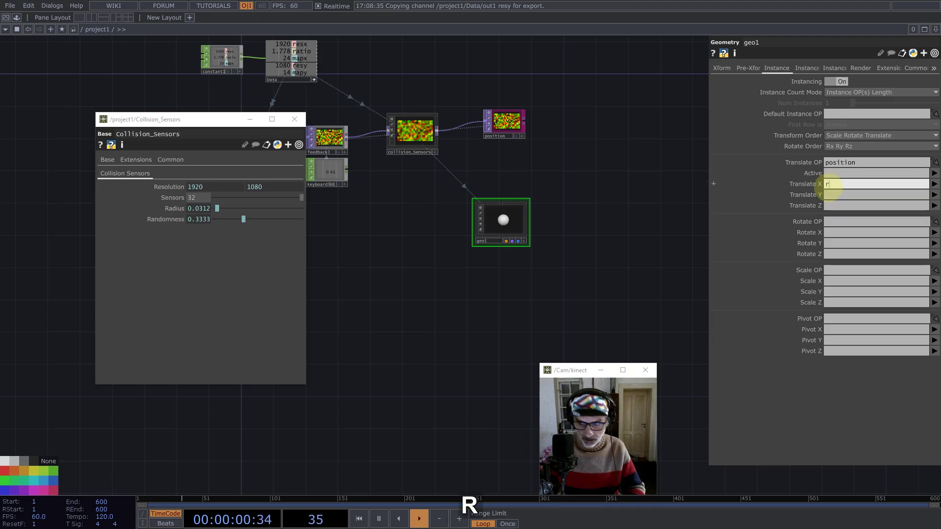
{"action": "left_click", "coordinate": [831, 194]}
{"action": "type", "text": "g"}
{"action": "left_click", "coordinate": [832, 205]}
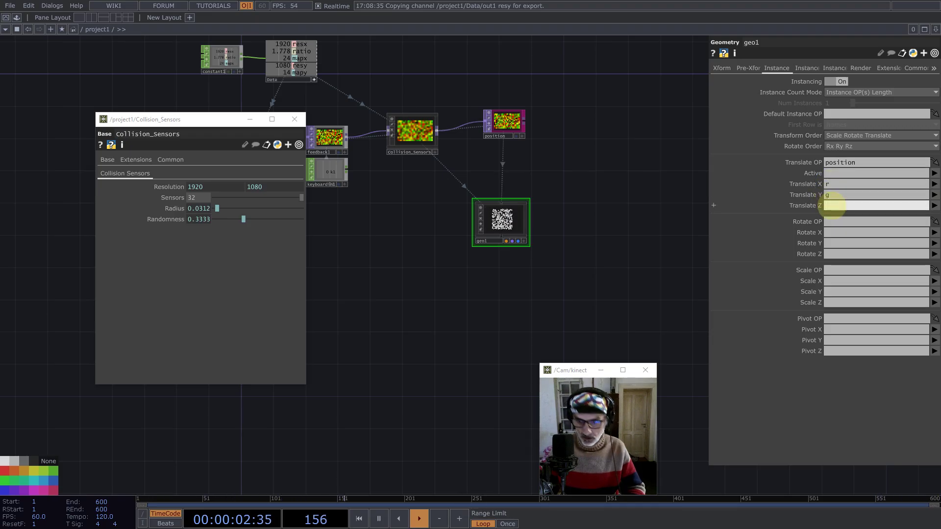
Step: Examine the distribution of instanced spheres in geo1 up close and close the floating Collision_Sensors parameter window
{"action": "scroll", "coordinate": [505, 218], "scroll_direction": "up", "scroll_amount": 5}
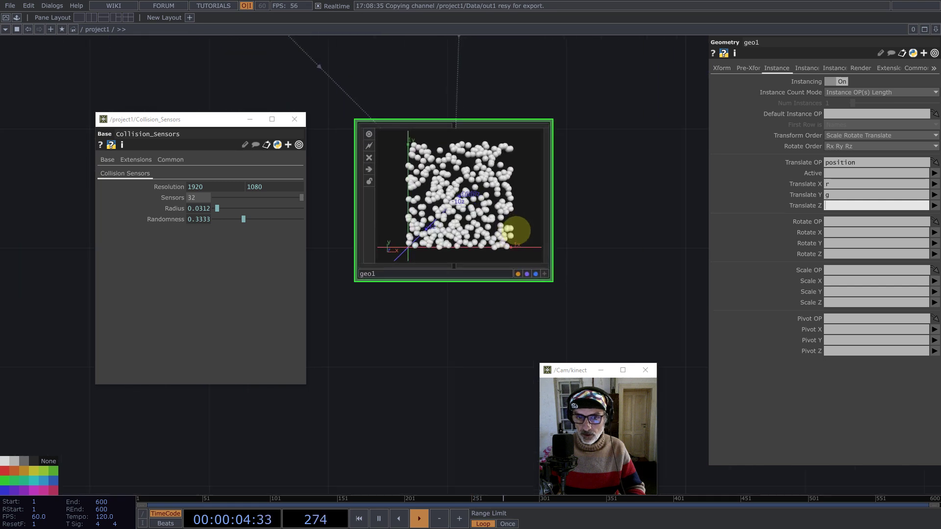
{"action": "scroll", "coordinate": [471, 216], "scroll_direction": "up", "scroll_amount": 4}
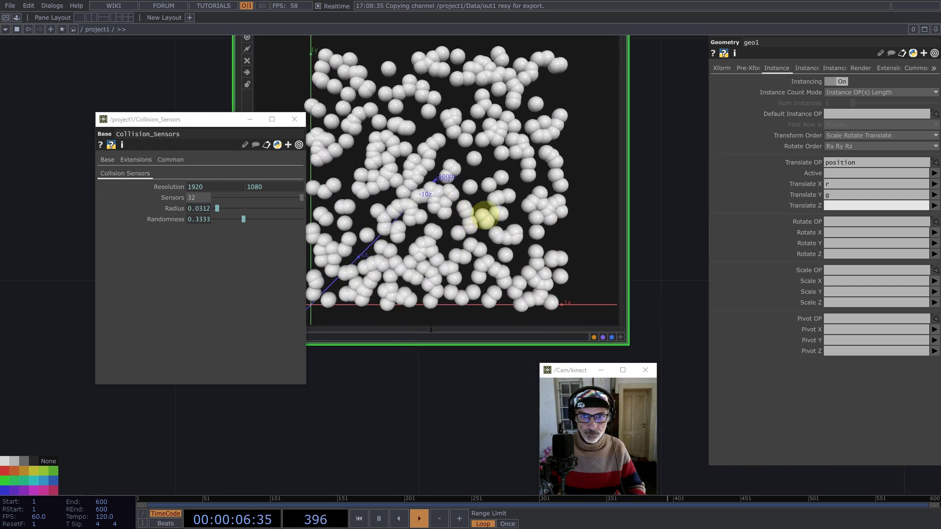
{"action": "scroll", "coordinate": [484, 216], "scroll_direction": "down", "scroll_amount": 3}
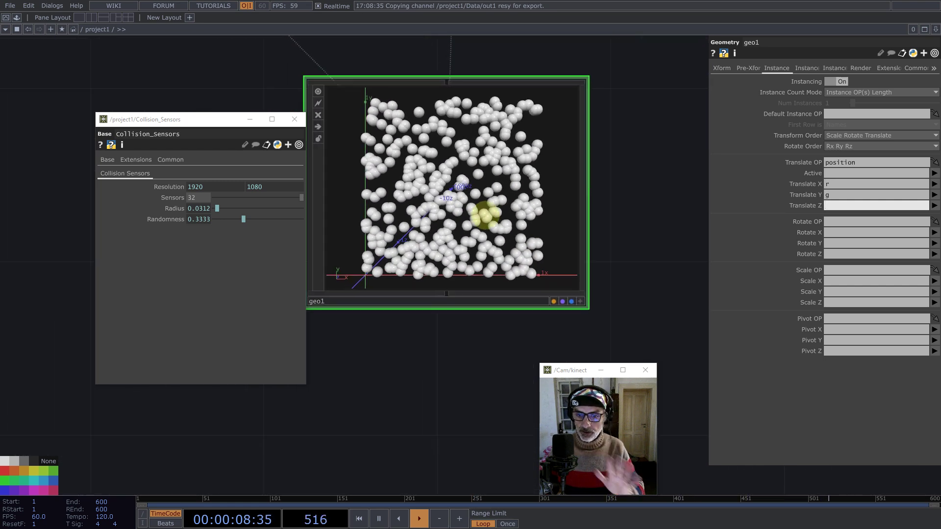
{"action": "scroll", "coordinate": [411, 169], "scroll_direction": "up", "scroll_amount": 6}
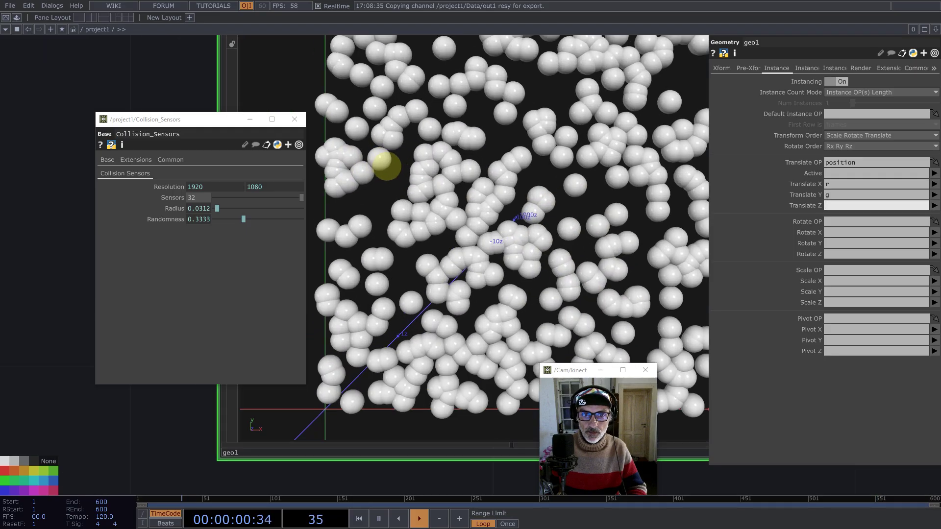
{"action": "scroll", "coordinate": [482, 202], "scroll_direction": "down", "scroll_amount": 3}
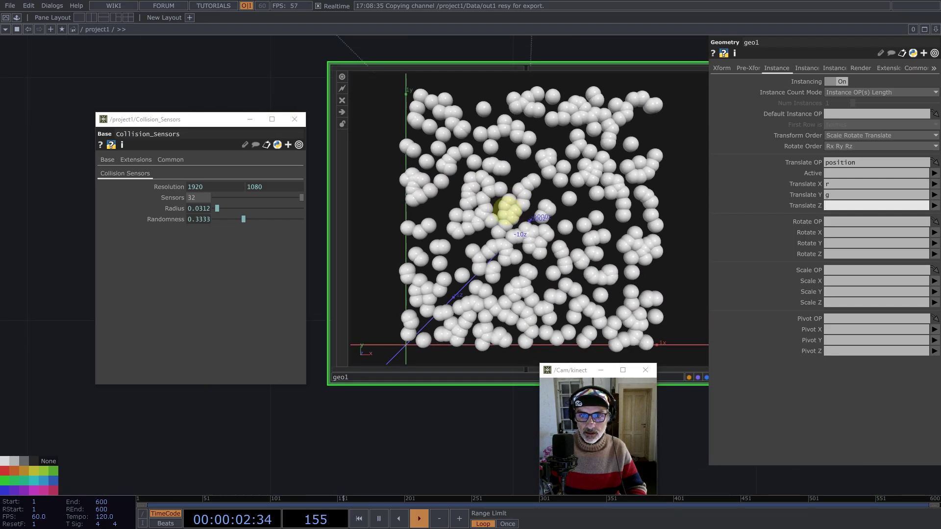
{"action": "left_click", "coordinate": [295, 120]}
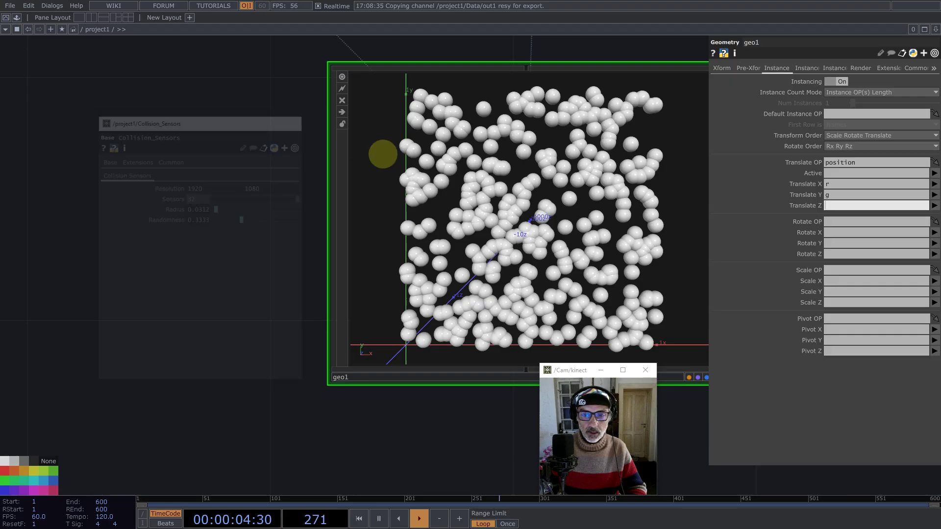
Step: Insert a Math TOP on the connection between noise1 and feedback1
{"action": "scroll", "coordinate": [487, 212], "scroll_direction": "down", "scroll_amount": 5}
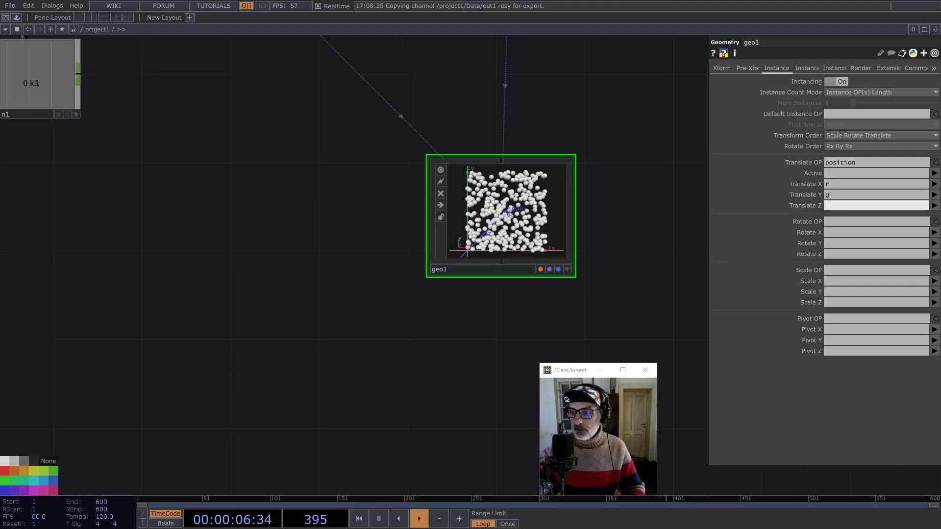
{"action": "scroll", "coordinate": [521, 216], "scroll_direction": "down", "scroll_amount": 5}
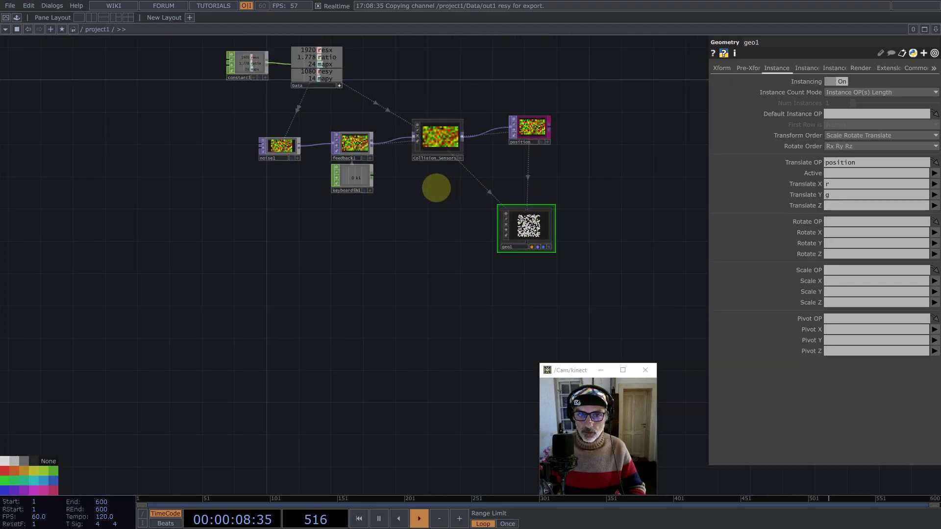
{"action": "scroll", "coordinate": [435, 185], "scroll_direction": "up", "scroll_amount": 2}
{"action": "left_click_drag", "start_coordinate": [372, 89], "coordinate": [538, 122]}
{"action": "left_click_drag", "start_coordinate": [387, 156], "coordinate": [319, 156]}
{"action": "right_click", "coordinate": [362, 160]}
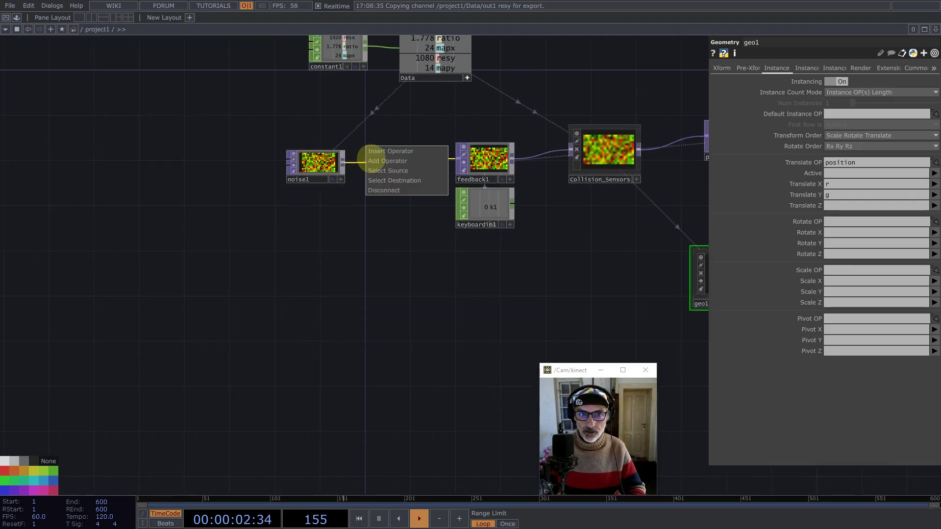
{"action": "left_click", "coordinate": [378, 152]}
{"action": "type", "text": "math"}
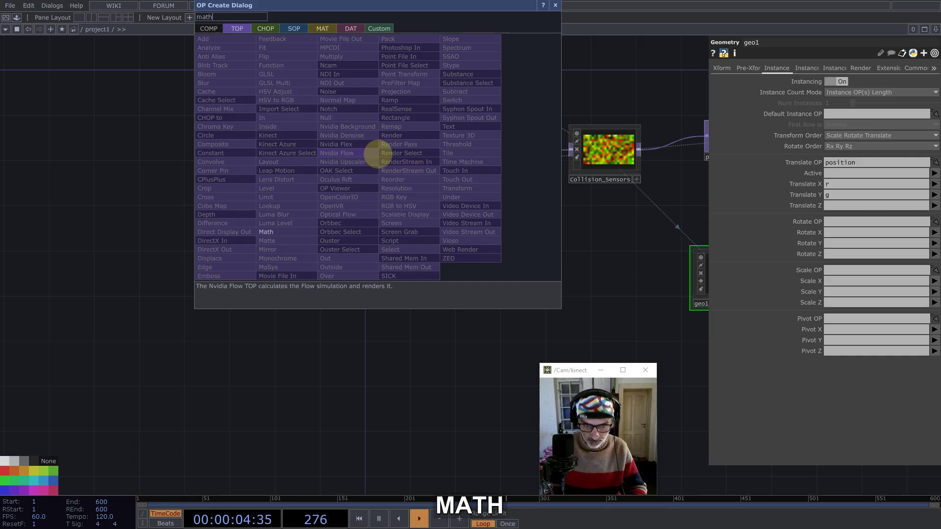
{"action": "left_click", "coordinate": [266, 232]}
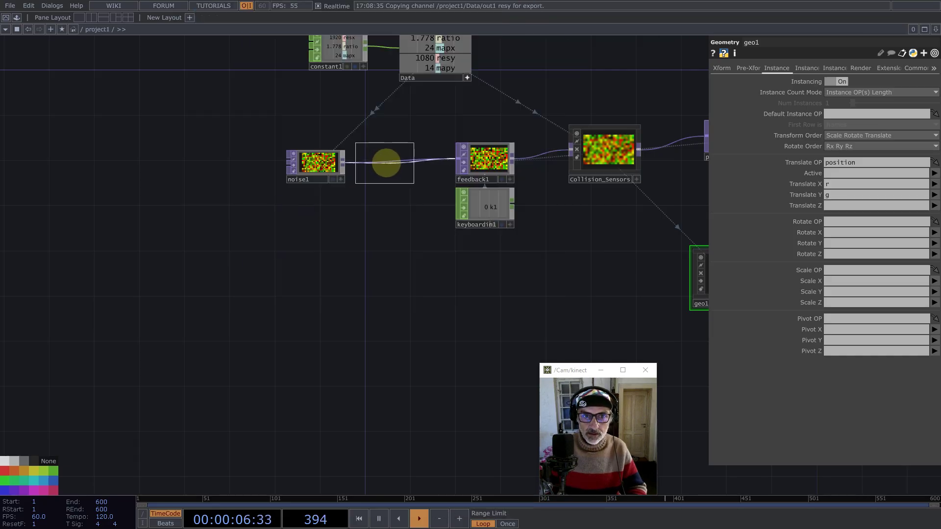
{"action": "left_click", "coordinate": [384, 162]}
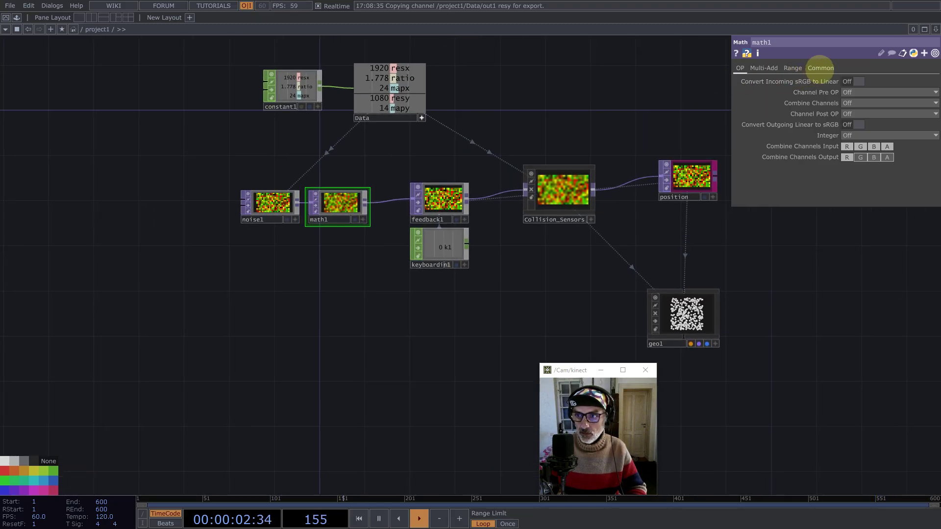
Step: Limit math1's Channel Mask to G and set its Multiply to the expression 1/op('Data/out1')['ratio']
{"action": "left_click", "coordinate": [820, 68]}
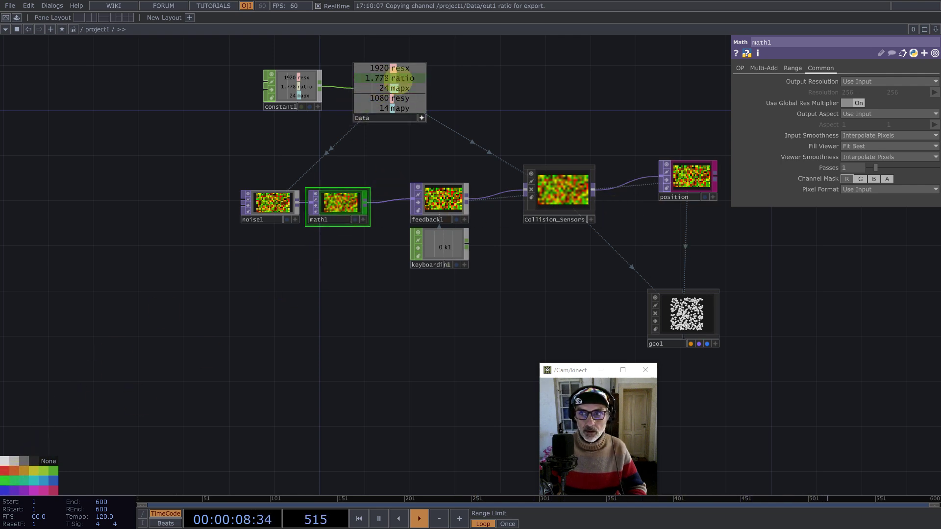
{"action": "mouse_move", "coordinate": [395, 78]}
{"action": "left_mouse_down"}
{"action": "mouse_move", "coordinate": [776, 78]}
{"action": "mouse_move", "coordinate": [855, 92]}
{"action": "left_mouse_up"}
{"action": "left_click", "coordinate": [846, 95]}
{"action": "left_click", "coordinate": [828, 93]}
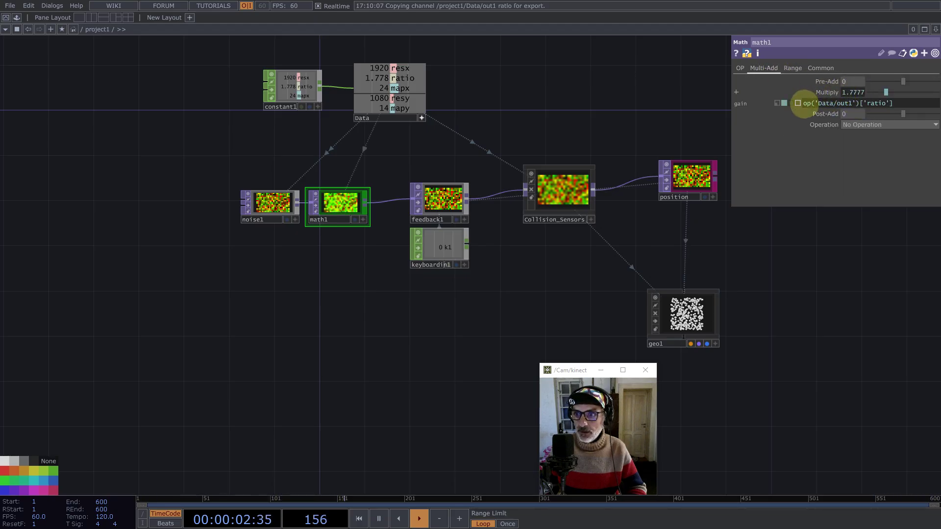
{"action": "type", "text": "1/"}
{"action": "key", "text": "Return"}
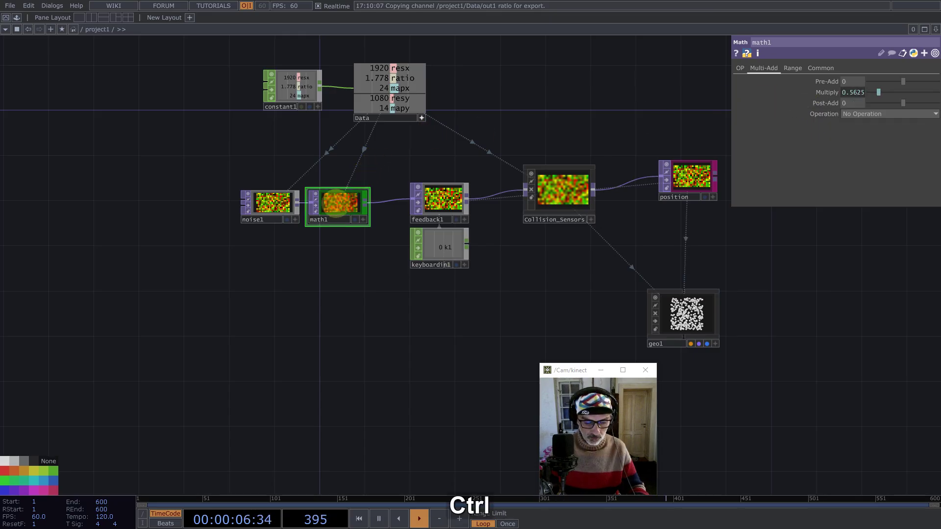
Step: Select all operators in project1 and set their Input Smoothness and Viewer Smoothness to Nearest Pixel
{"action": "key", "text": "ctrl+a"}
{"action": "left_click", "coordinate": [821, 67]}
{"action": "left_click", "coordinate": [854, 142]}
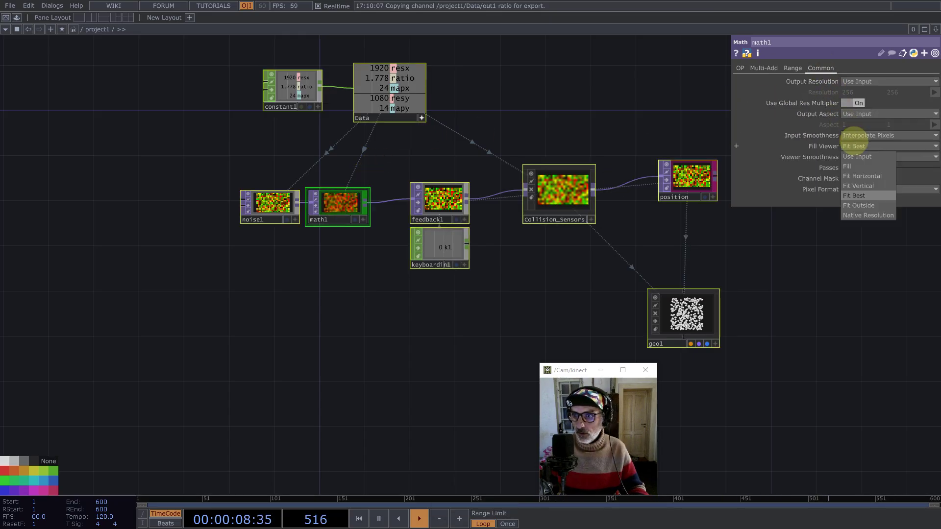
{"action": "left_click", "coordinate": [854, 136]}
{"action": "left_click", "coordinate": [861, 146]}
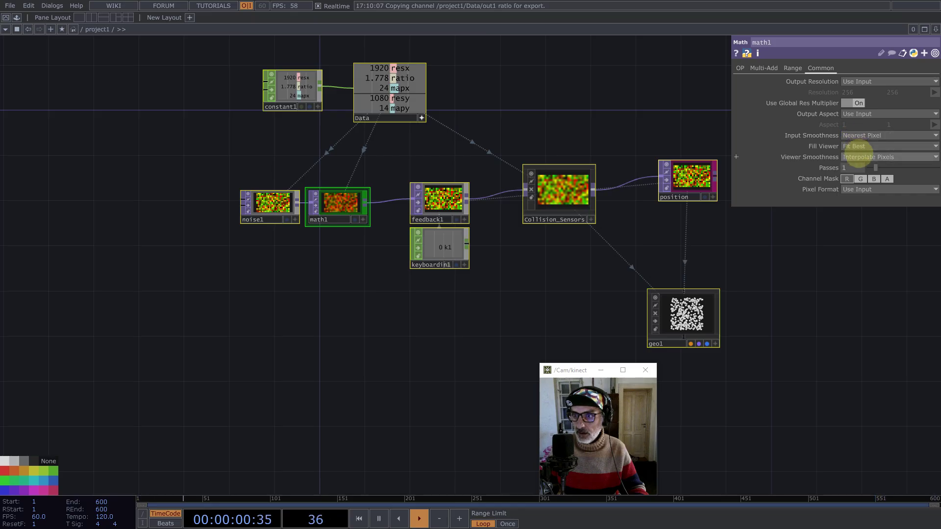
{"action": "left_click", "coordinate": [858, 157]}
{"action": "left_click", "coordinate": [859, 177]}
Step: Enter the Collision_Sensors component and delete the null1 operator between in1 and out1
{"action": "left_click_drag", "start_coordinate": [559, 125], "coordinate": [429, 143]}
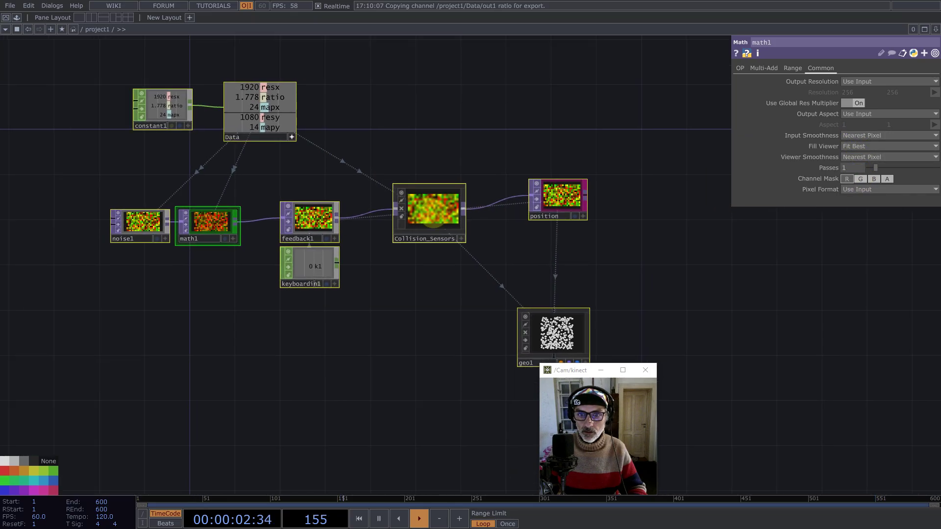
{"action": "left_click", "coordinate": [433, 226]}
{"action": "key", "text": "i"}
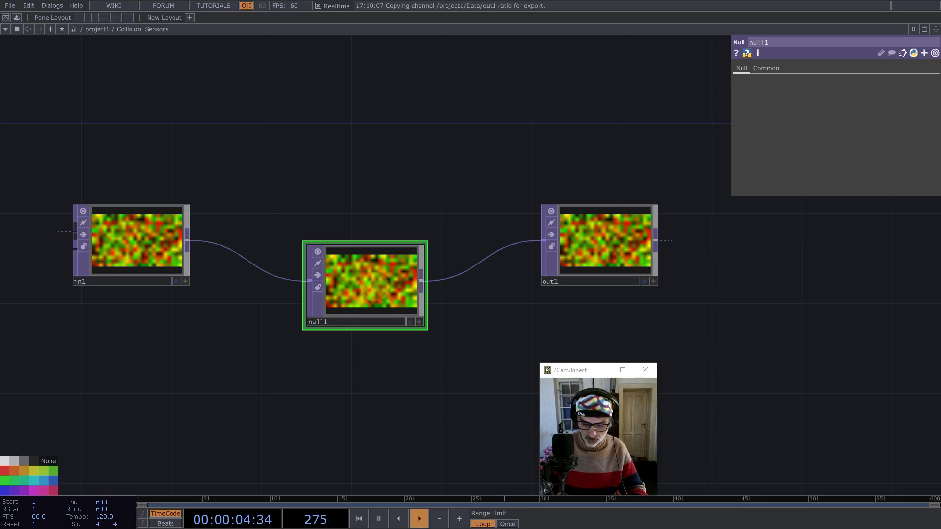
{"action": "key", "text": "BackSpace"}
Step: Set Viewer Smoothness to Nearest Pixel for all operators inside Collision_Sensors and return to the project1 network
{"action": "key", "text": "ctrl+a"}
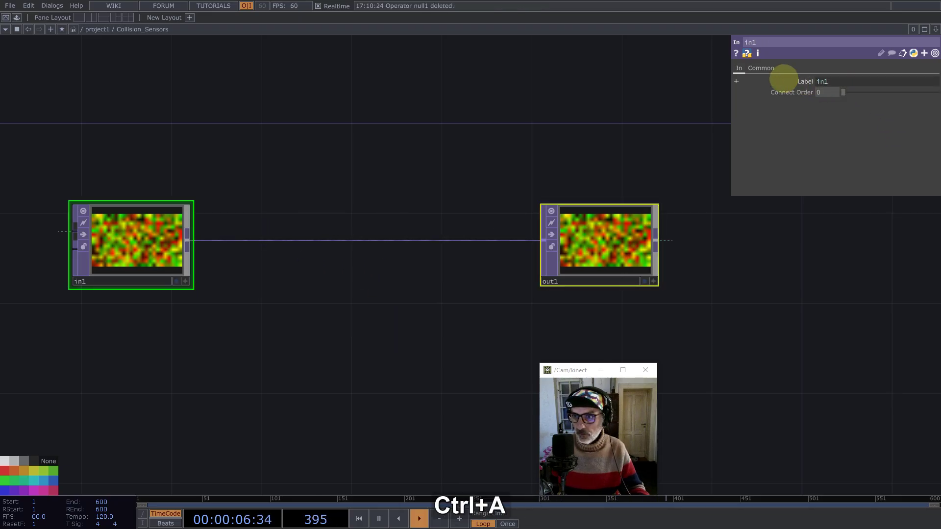
{"action": "left_click", "coordinate": [761, 68]}
{"action": "left_click", "coordinate": [838, 157]}
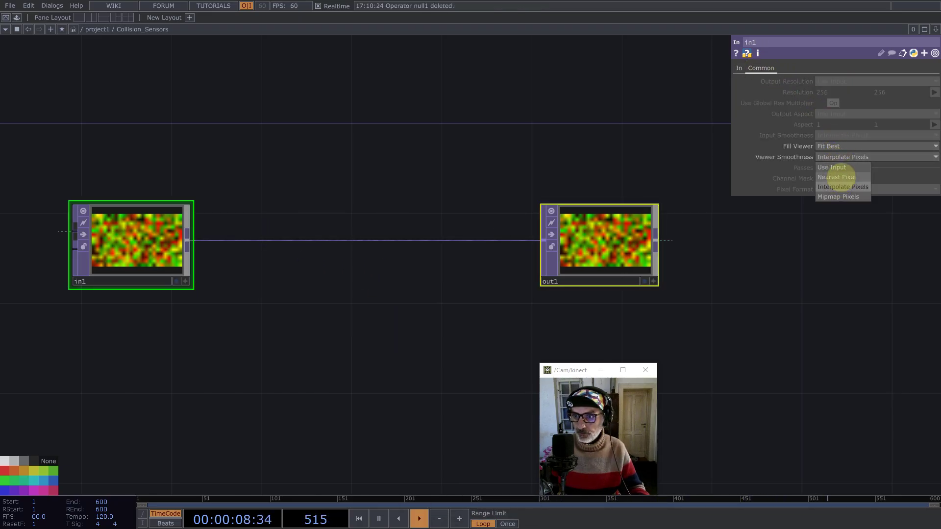
{"action": "left_click", "coordinate": [836, 177]}
{"action": "scroll", "coordinate": [465, 245], "scroll_direction": "down", "scroll_amount": 10}
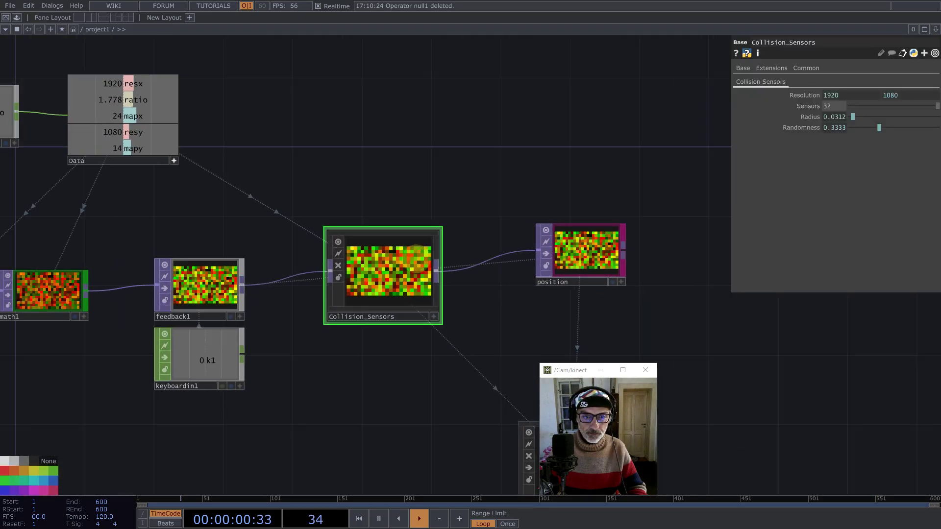
Step: Reset the feedback loop and examine the distribution of instanced spheres in geo1 up close
{"action": "scroll", "coordinate": [416, 260], "scroll_direction": "down", "scroll_amount": 4}
{"action": "left_click_drag", "start_coordinate": [547, 189], "coordinate": [546, 138]}
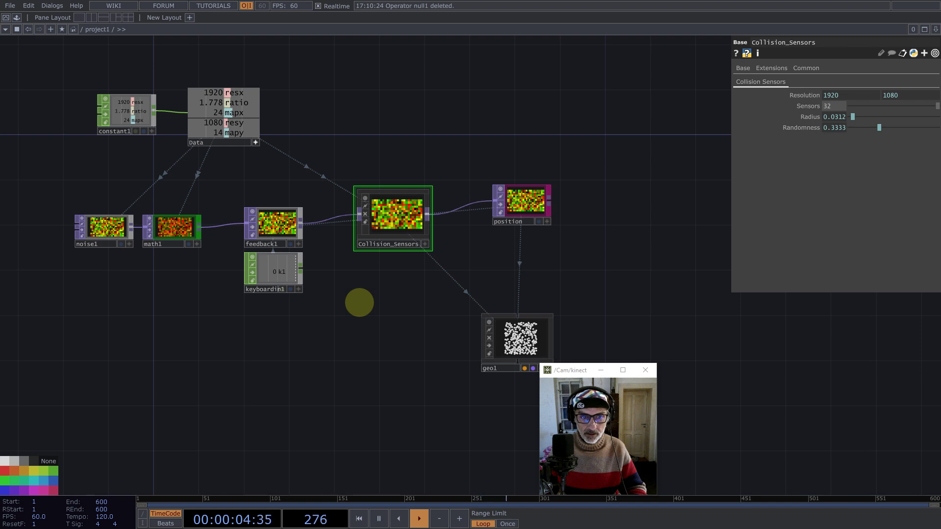
{"action": "scroll", "coordinate": [519, 338], "scroll_direction": "up", "scroll_amount": 5}
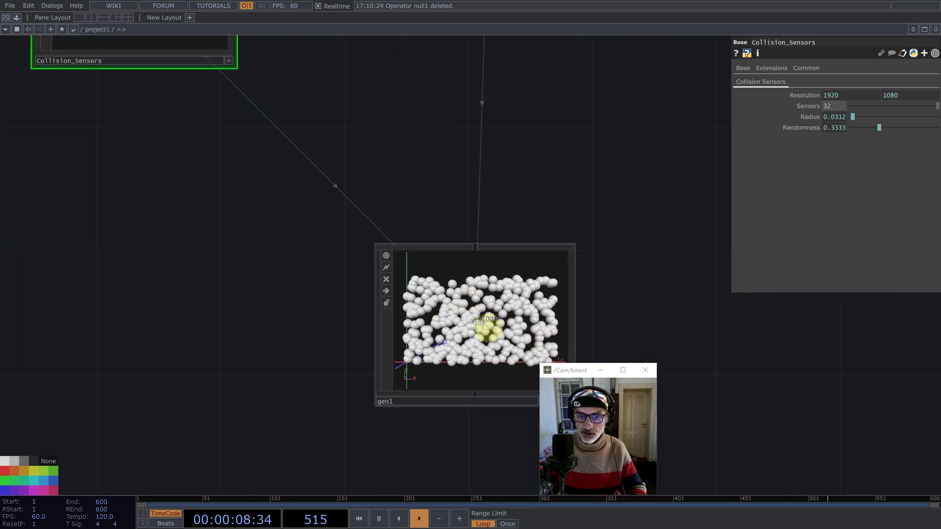
{"action": "scroll", "coordinate": [450, 349], "scroll_direction": "up", "scroll_amount": 5}
{"action": "scroll", "coordinate": [471, 265], "scroll_direction": "down", "scroll_amount": 8}
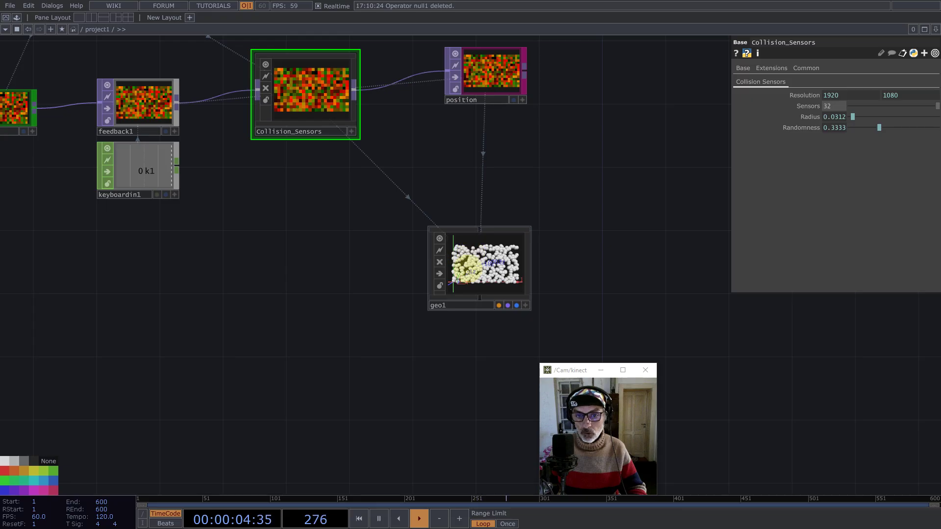
{"action": "scroll", "coordinate": [346, 226], "scroll_direction": "down", "scroll_amount": 4}
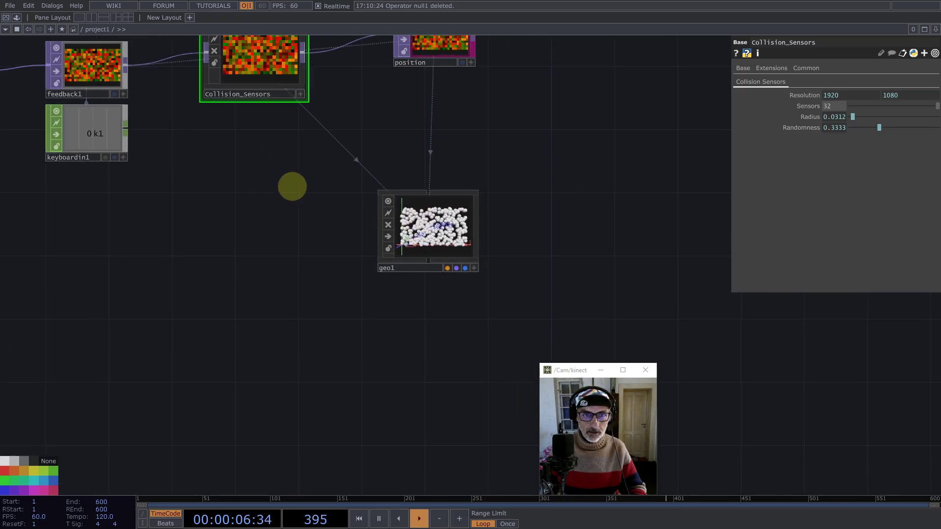
{"action": "left_click_drag", "start_coordinate": [419, 223], "coordinate": [429, 255]}
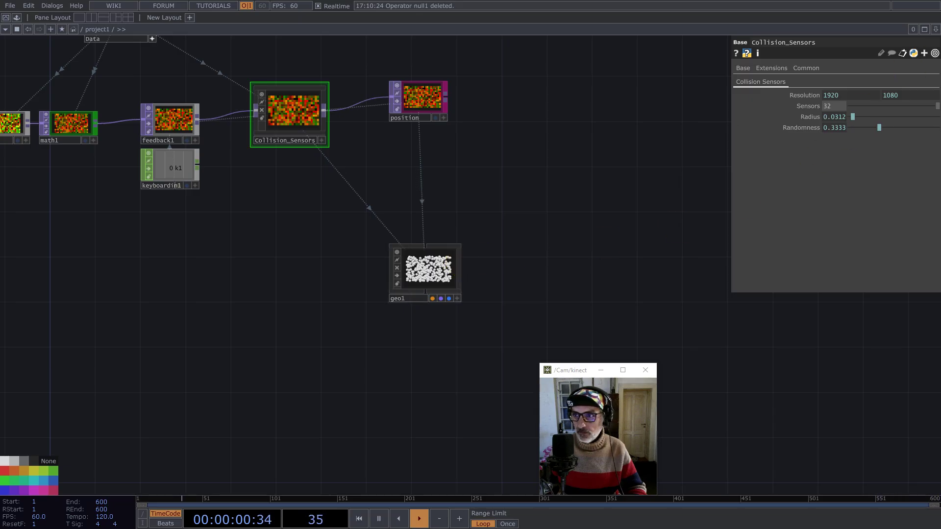
Step: Split the network editor into two side-by-side panes and widen the first one
{"action": "left_click", "coordinate": [936, 30]}
{"action": "left_click", "coordinate": [884, 48]}
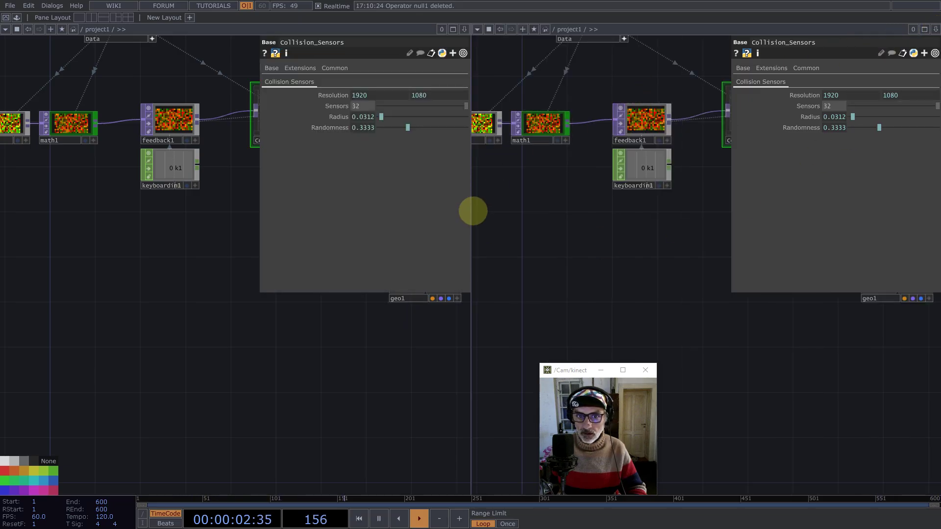
{"action": "left_click_drag", "start_coordinate": [471, 213], "coordinate": [540, 220]}
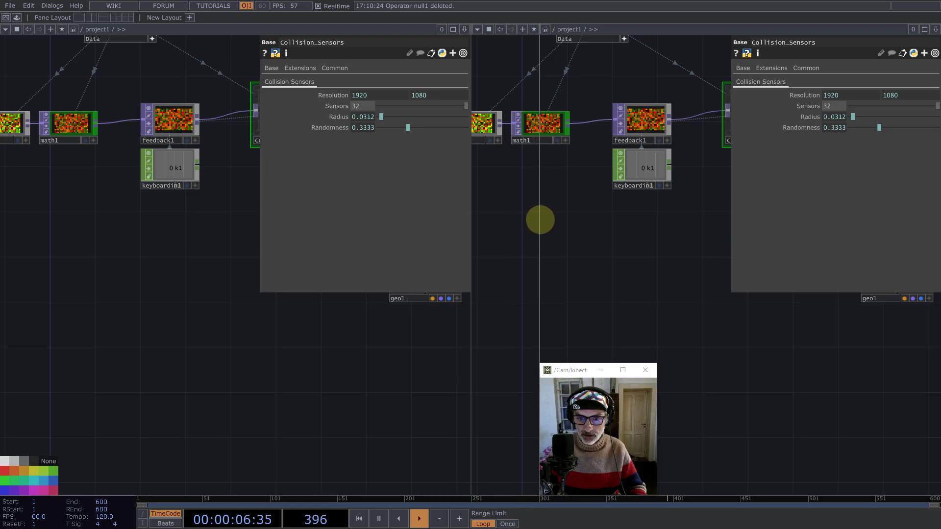
{"action": "left_click_drag", "start_coordinate": [540, 220], "coordinate": [540, 220]}
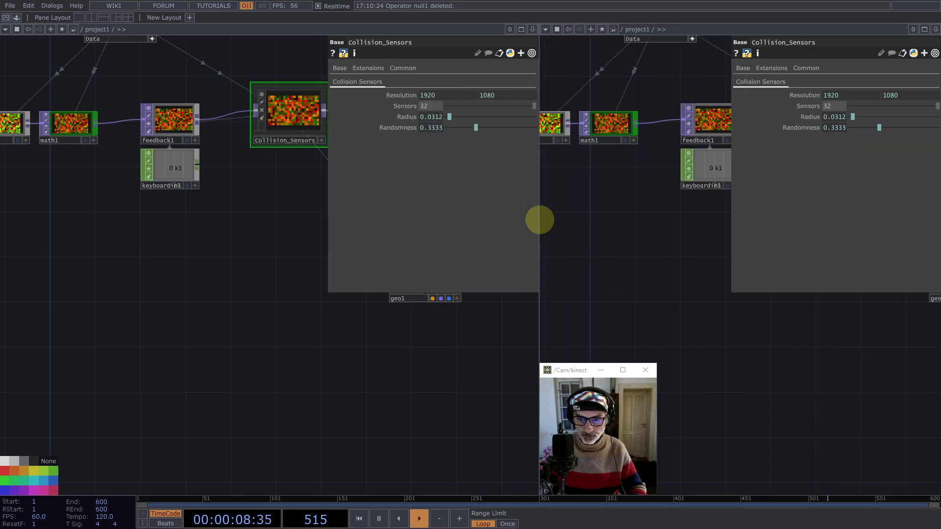
Step: Switch the second pane to a Geometry Viewer and frame the instanced spheres in it
{"action": "left_click", "coordinate": [546, 29]}
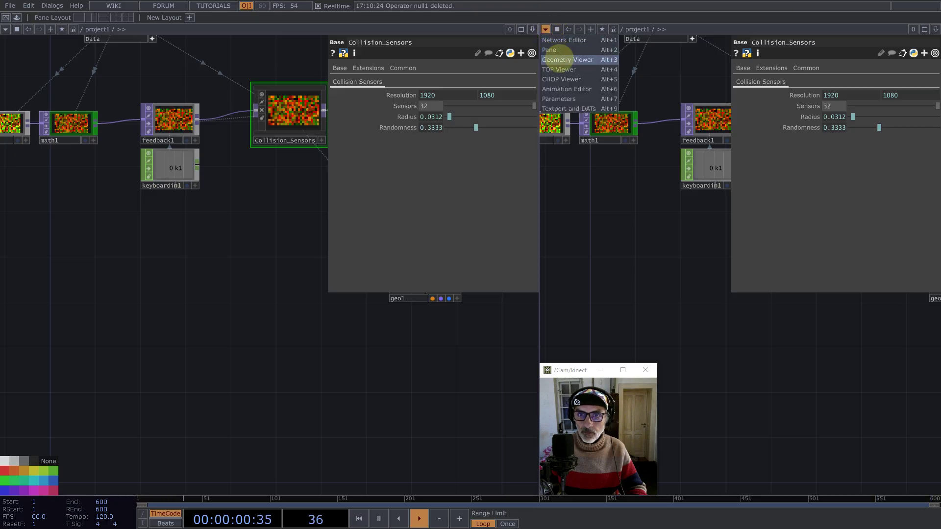
{"action": "left_click", "coordinate": [563, 59]}
{"action": "mouse_move", "coordinate": [804, 262]}
{"action": "middle_mouse_down"}
{"action": "mouse_move", "coordinate": [746, 264]}
{"action": "mouse_move", "coordinate": [745, 273]}
{"action": "mouse_move", "coordinate": [756, 283]}
{"action": "mouse_move", "coordinate": [806, 278]}
{"action": "middle_mouse_up"}
Step: Open the Collision_Sensors network in the first pane
{"action": "mouse_move", "coordinate": [200, 283]}
{"action": "left_mouse_down"}
{"action": "mouse_move", "coordinate": [198, 332]}
{"action": "mouse_move", "coordinate": [194, 286]}
{"action": "left_mouse_up"}
{"action": "left_click_drag", "start_coordinate": [296, 225], "coordinate": [286, 409]}
{"action": "key", "text": "i"}
{"action": "left_click_drag", "start_coordinate": [170, 314], "coordinate": [340, 360]}
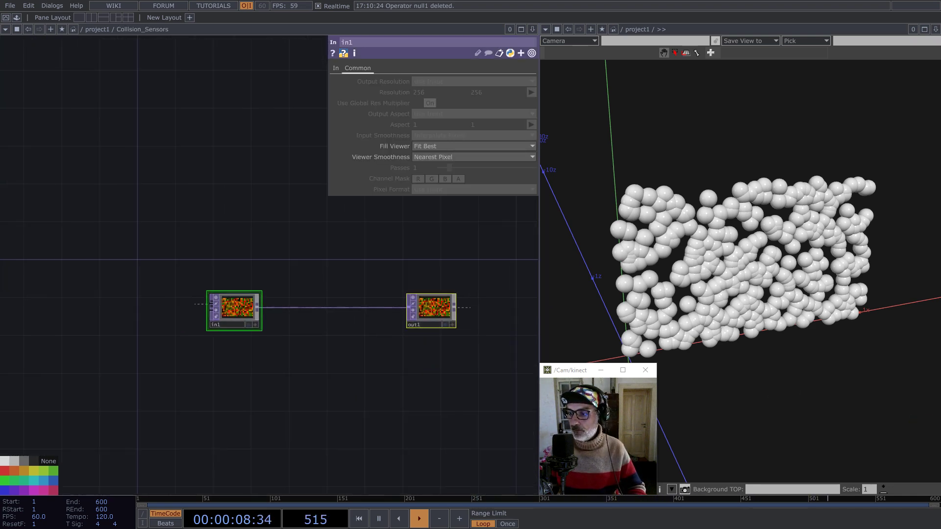
Step: Go back to project1 to inspect feedback1, and reopen the Collision_Sensors network
{"action": "scroll", "coordinate": [368, 311], "scroll_direction": "down", "scroll_amount": 6}
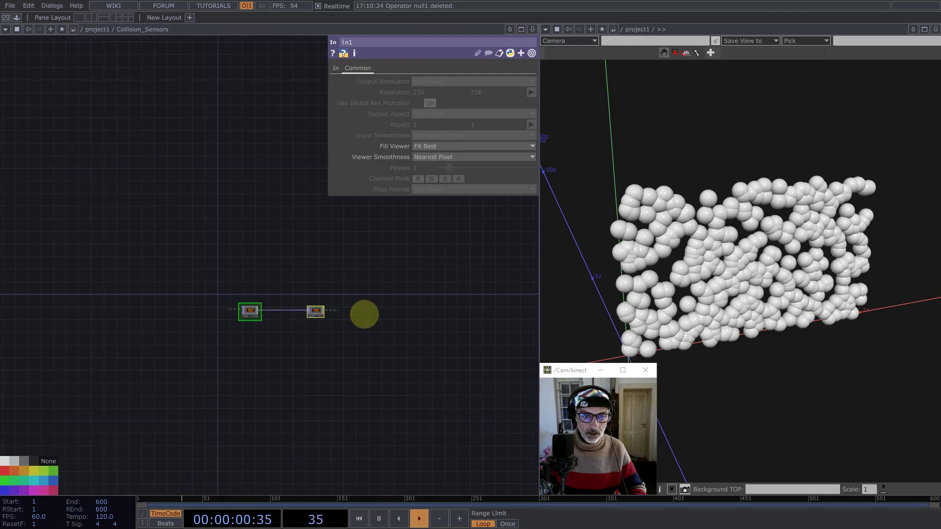
{"action": "scroll", "coordinate": [299, 312], "scroll_direction": "down", "scroll_amount": 5}
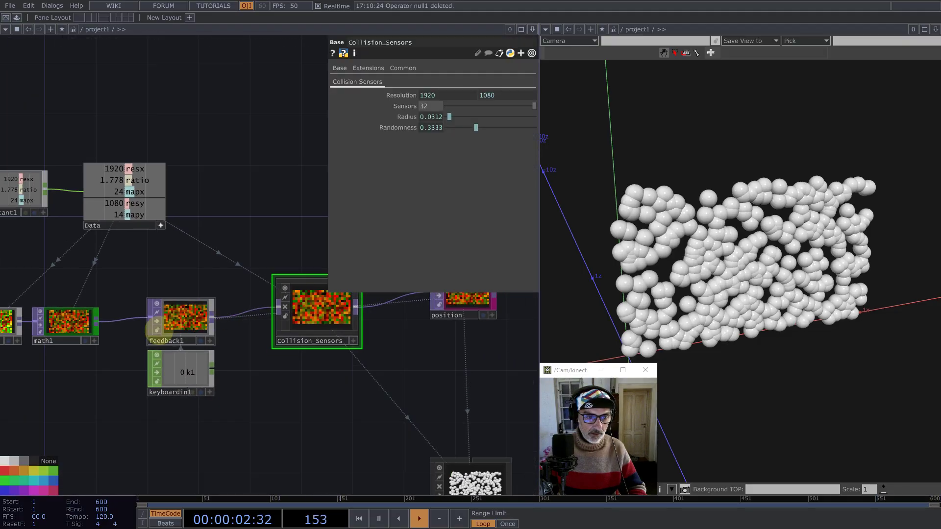
{"action": "left_click", "coordinate": [160, 332]}
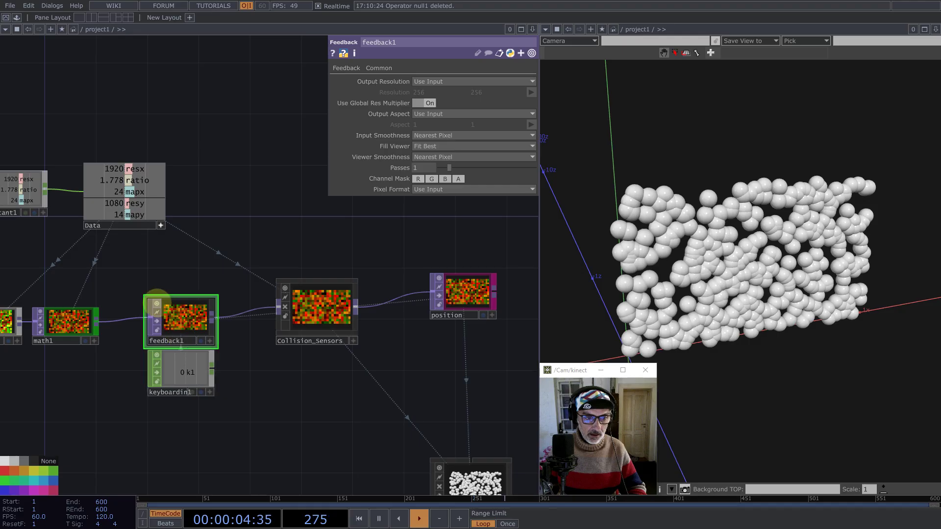
{"action": "left_click", "coordinate": [157, 304]}
{"action": "scroll", "coordinate": [293, 326], "scroll_direction": "up", "scroll_amount": 6}
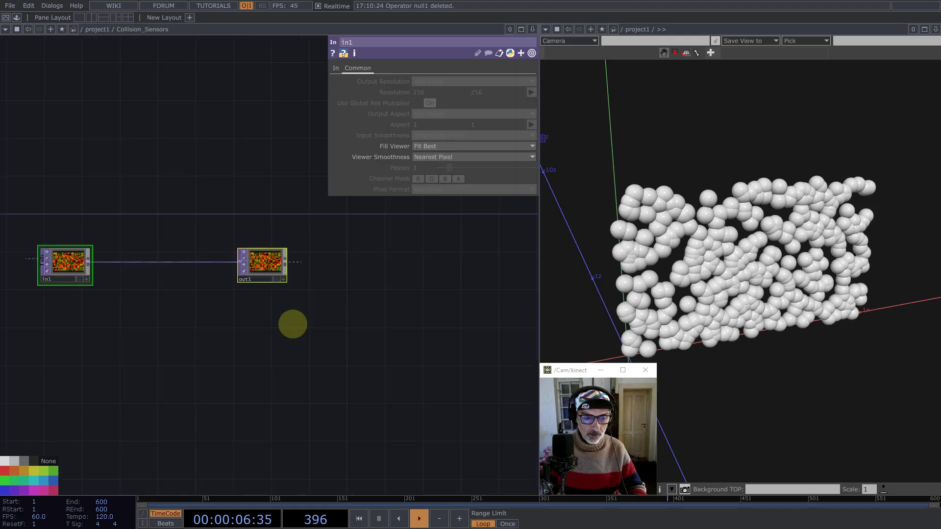
{"action": "left_click_drag", "start_coordinate": [263, 325], "coordinate": [332, 342]}
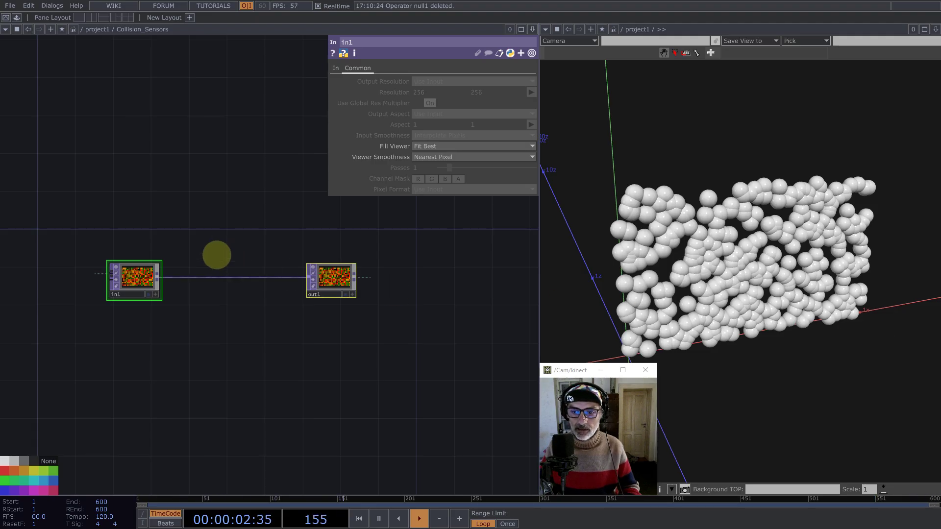
Step: Add a Parameter CHOP above the in1–out1 wire and open its viewer in a floating window
{"action": "left_click_drag", "start_coordinate": [157, 216], "coordinate": [191, 254]}
{"action": "key", "text": "Tab"}
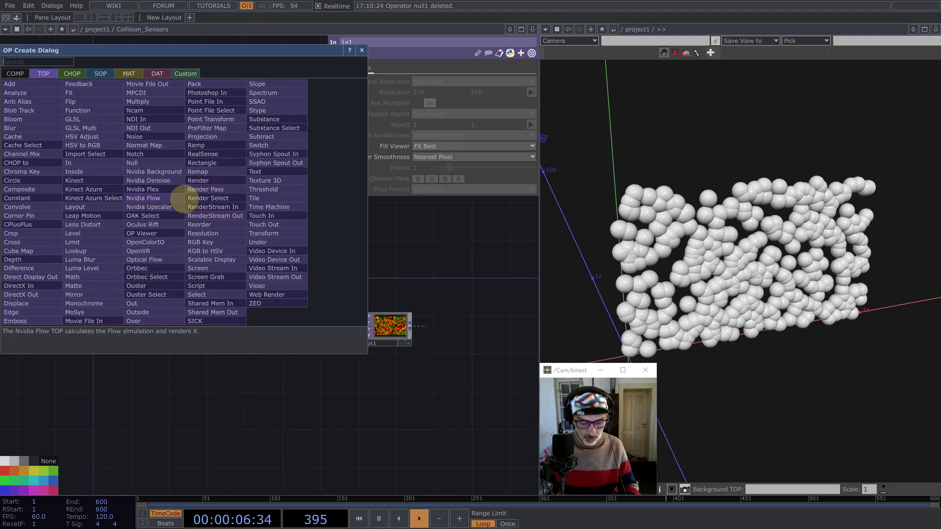
{"action": "type", "text": "p"}
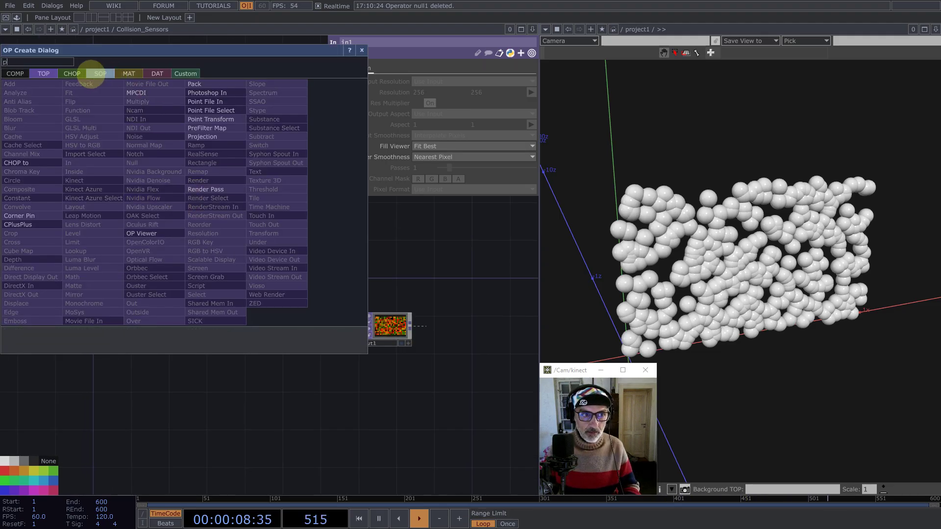
{"action": "left_click", "coordinate": [74, 74]}
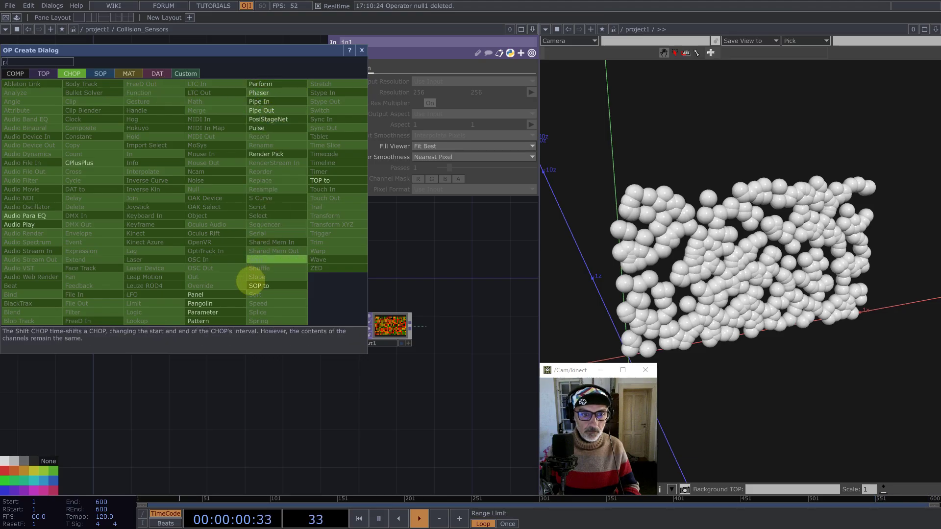
{"action": "left_click", "coordinate": [212, 320]}
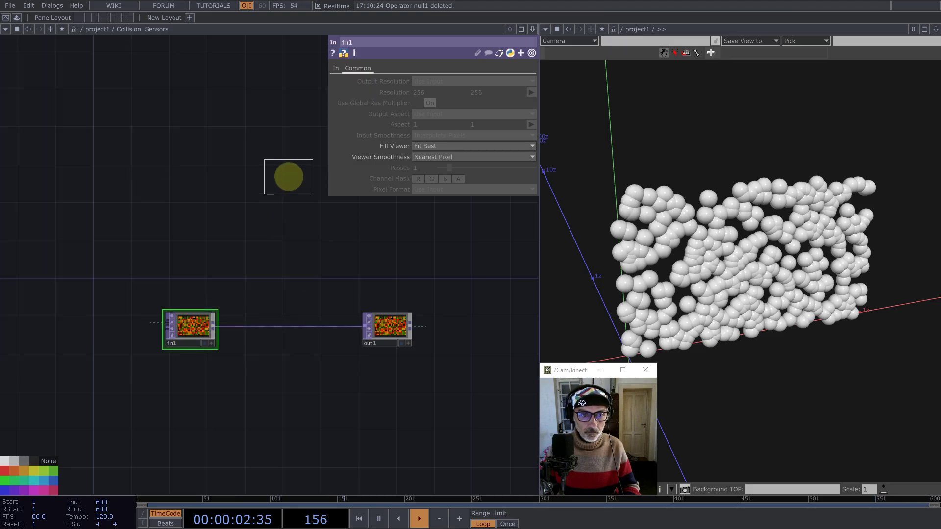
{"action": "left_click", "coordinate": [289, 177]}
{"action": "right_click", "coordinate": [305, 172]}
{"action": "left_click", "coordinate": [295, 114]}
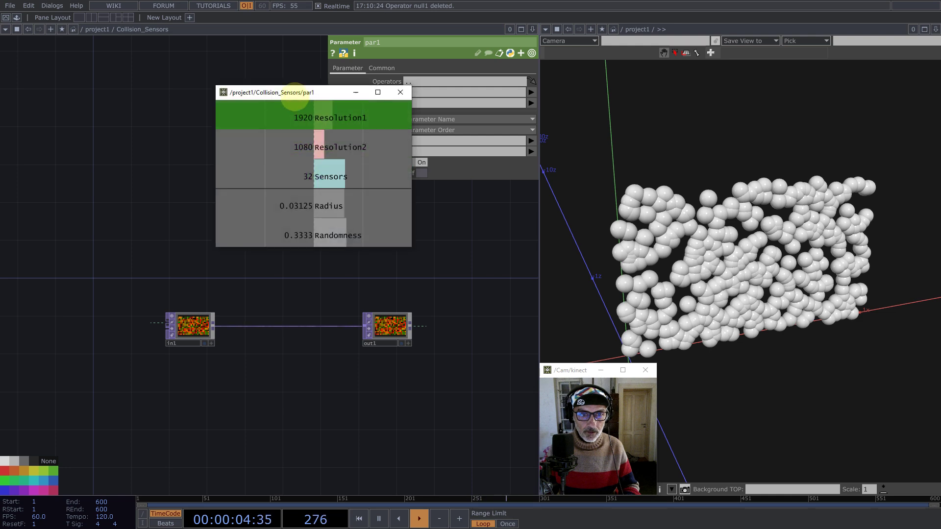
{"action": "left_click_drag", "start_coordinate": [295, 93], "coordinate": [441, 58]}
{"action": "left_click_drag", "start_coordinate": [243, 324], "coordinate": [279, 372]}
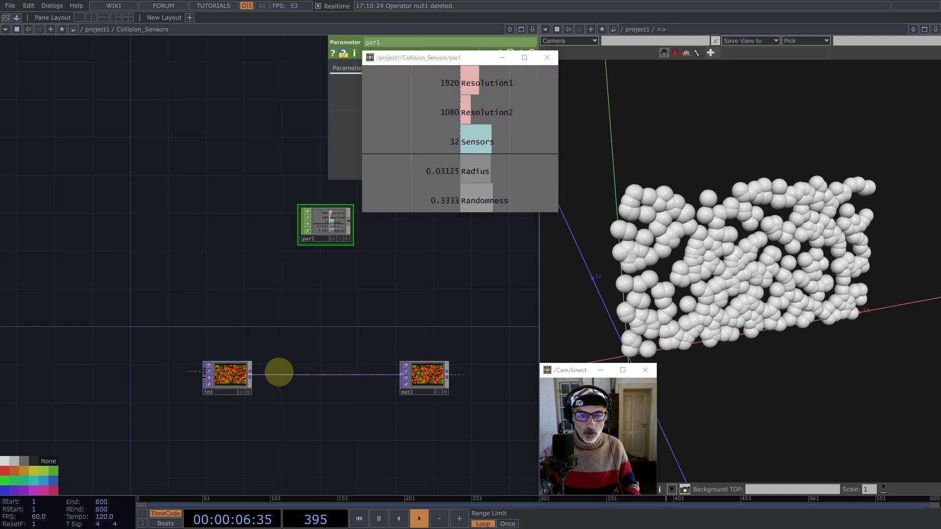
Step: Create an Info CHOP from the in1 output and place it just above in1
{"action": "middle_click", "coordinate": [252, 378]}
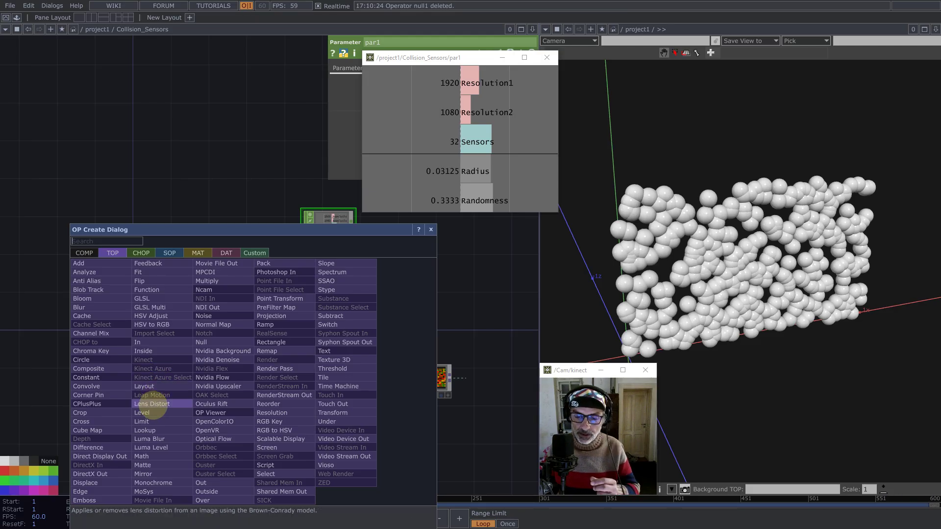
{"action": "type", "text": "in"}
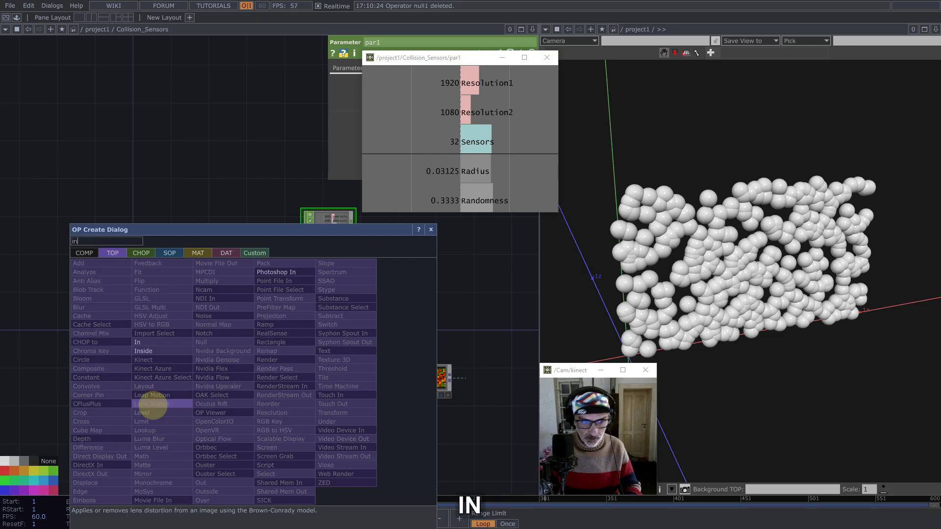
{"action": "left_click", "coordinate": [148, 253]}
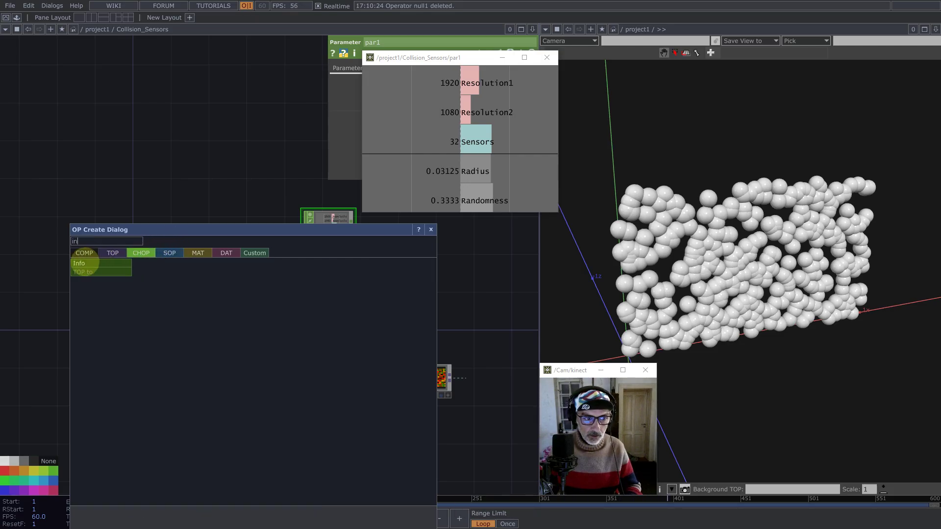
{"action": "left_click", "coordinate": [87, 264]}
{"action": "left_click", "coordinate": [230, 338]}
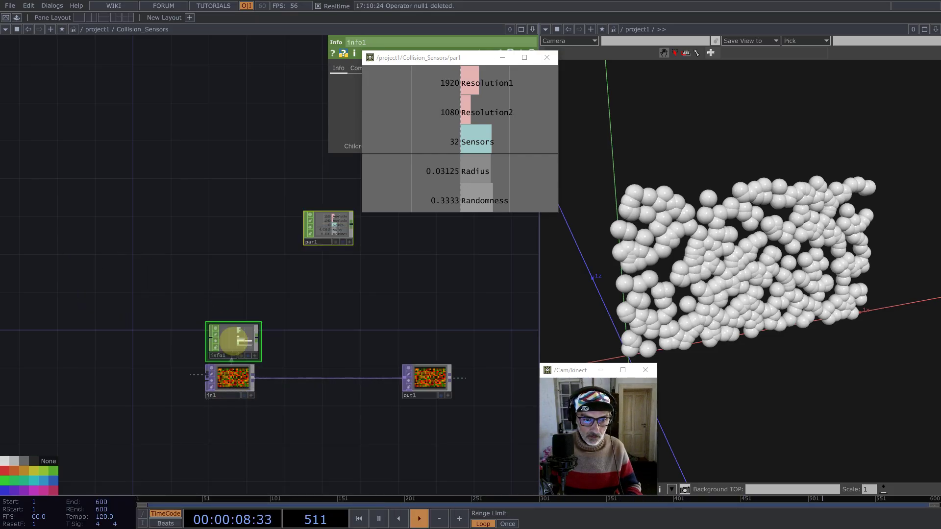
Step: Limit info1's Scope to resx and resy, with the floating par1 viewer out of the way
{"action": "left_click_drag", "start_coordinate": [448, 57], "coordinate": [678, 172]}
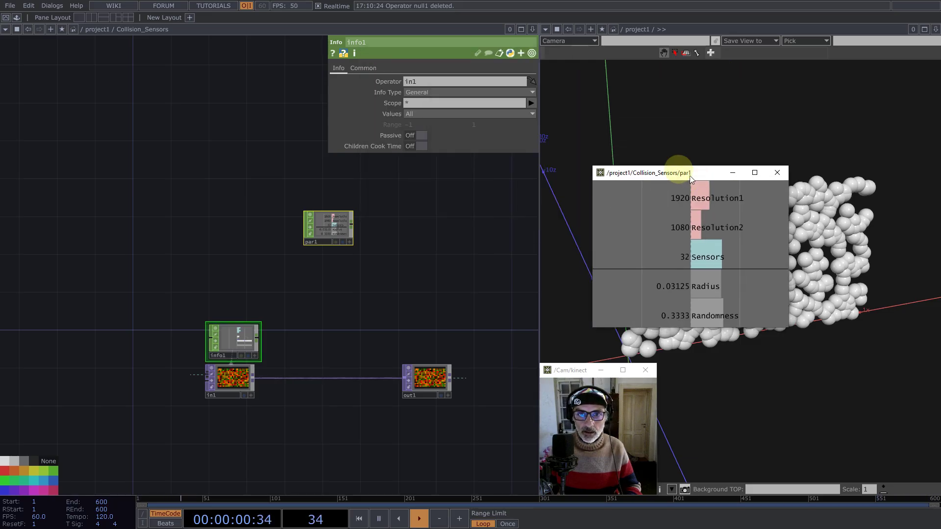
{"action": "left_click", "coordinate": [531, 103]}
{"action": "left_click", "coordinate": [533, 116]}
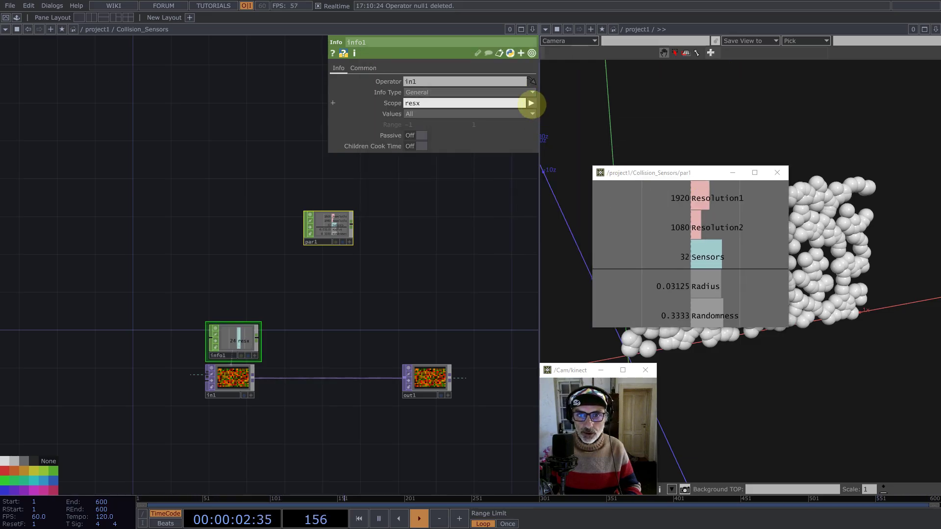
{"action": "left_click", "coordinate": [531, 103]}
{"action": "left_click", "coordinate": [542, 130]}
{"action": "left_click_drag", "start_coordinate": [435, 303], "coordinate": [416, 261]}
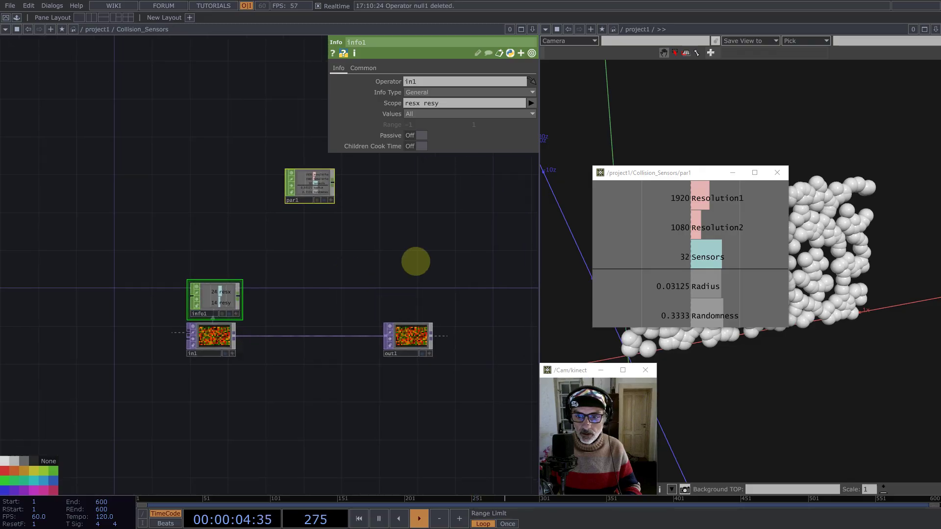
Step: Move par1 farther above info1 and place its floating viewer over the geometry view
{"action": "left_click_drag", "start_coordinate": [683, 181], "coordinate": [147, 108]}
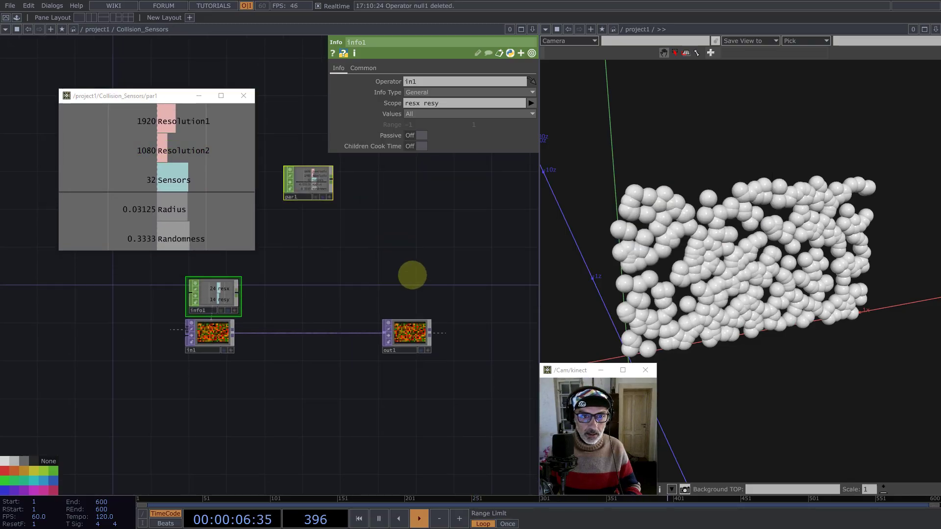
{"action": "mouse_move", "coordinate": [413, 276]}
{"action": "left_mouse_down"}
{"action": "mouse_move", "coordinate": [391, 337]}
{"action": "mouse_move", "coordinate": [387, 301]}
{"action": "mouse_move", "coordinate": [384, 345]}
{"action": "mouse_move", "coordinate": [419, 290]}
{"action": "left_mouse_up"}
{"action": "left_click", "coordinate": [388, 340]}
{"action": "left_click_drag", "start_coordinate": [370, 330], "coordinate": [385, 297]}
{"action": "right_click", "coordinate": [432, 253]}
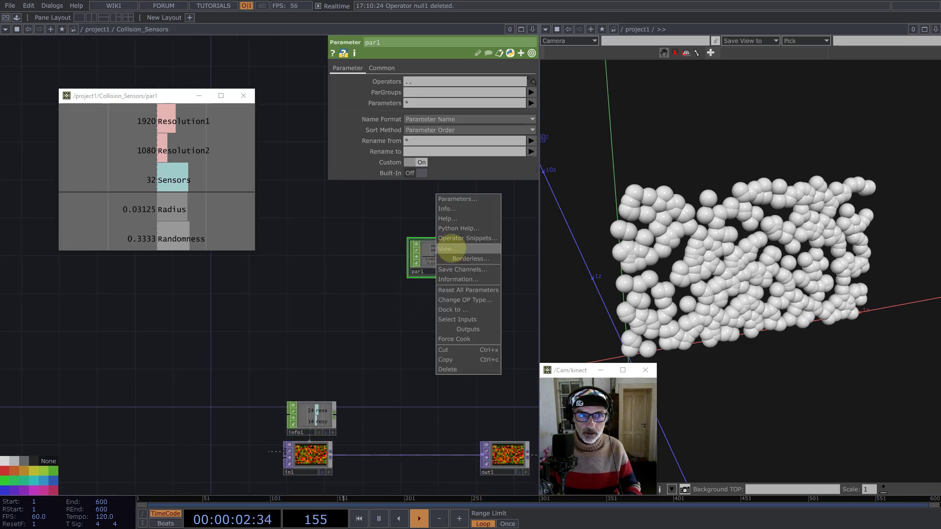
{"action": "left_click", "coordinate": [448, 249]}
{"action": "left_click_drag", "start_coordinate": [155, 96], "coordinate": [764, 80]}
Step: Add a Ramp TOP in the empty area beside par1
{"action": "left_click_drag", "start_coordinate": [191, 245], "coordinate": [237, 277]}
{"action": "key", "text": "Tab"}
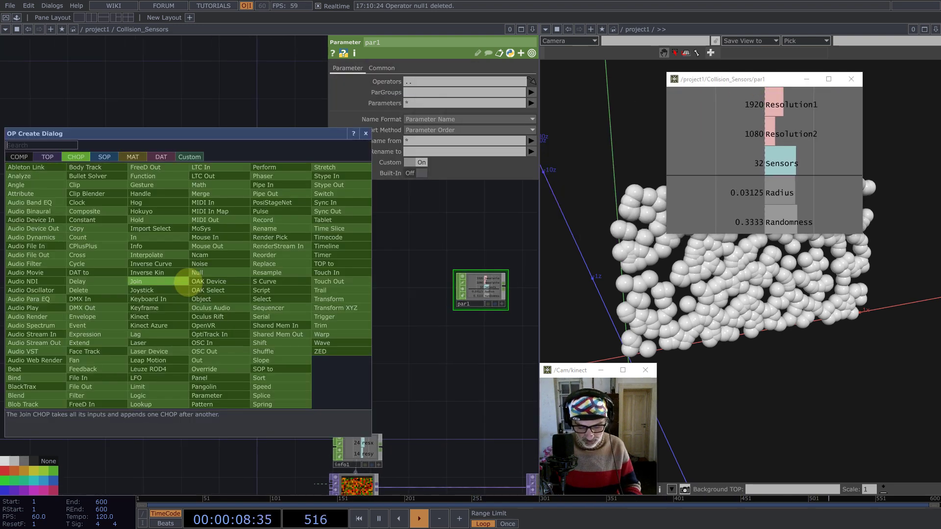
{"action": "type", "text": "ram"}
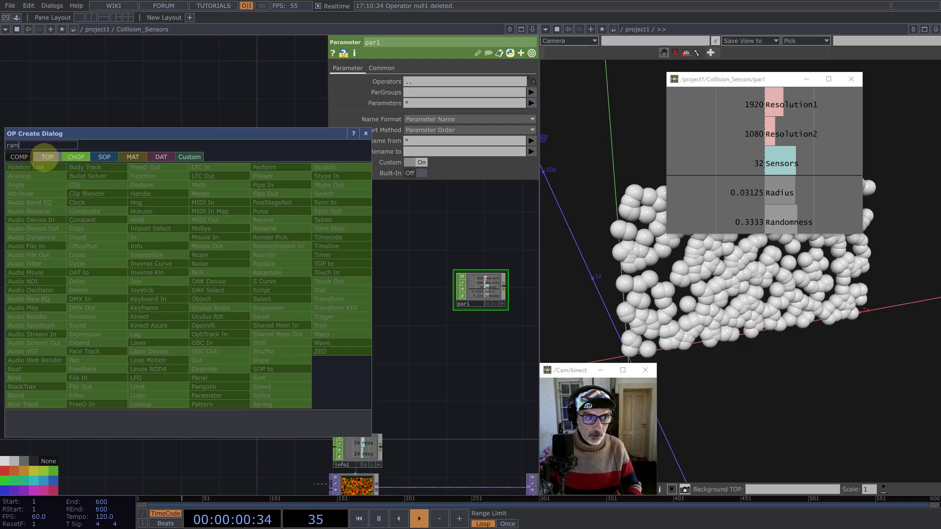
{"action": "left_click", "coordinate": [45, 156]}
{"action": "left_click", "coordinate": [202, 227]}
{"action": "left_click", "coordinate": [247, 277]}
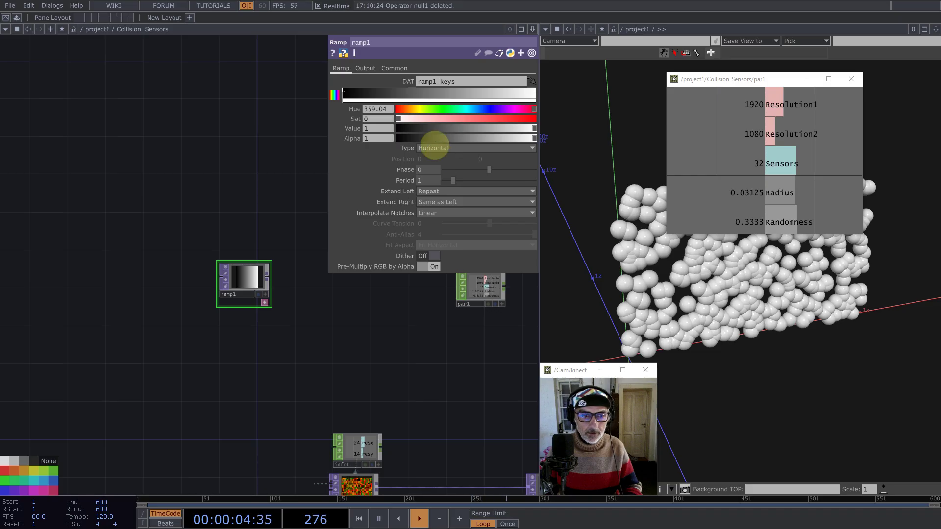
Step: Link ramp1's resolution width to par1's Sensors channel, set its height to 1, and use Nearest Pixel for input and viewer smoothness
{"action": "left_click", "coordinate": [382, 68]}
{"action": "left_click_drag", "start_coordinate": [779, 164], "coordinate": [456, 92]}
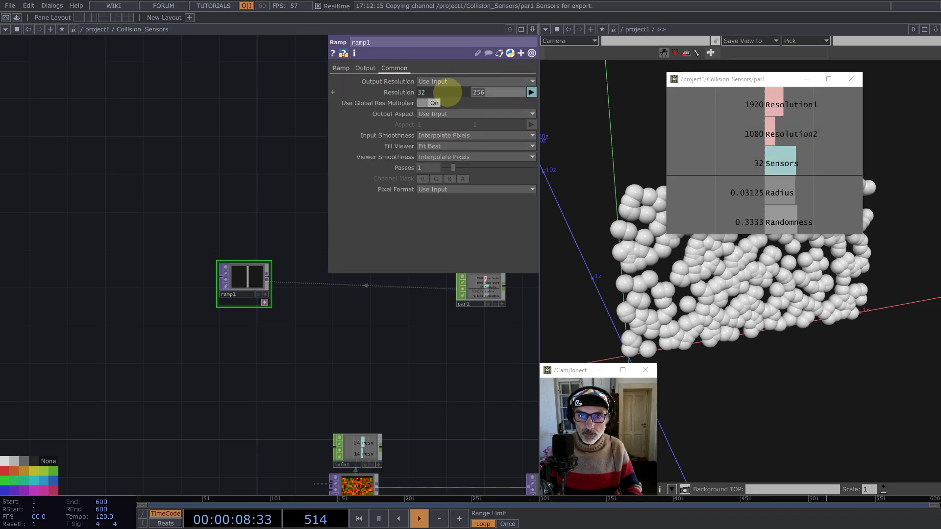
{"action": "left_click", "coordinate": [462, 136]}
{"action": "left_click", "coordinate": [441, 155]}
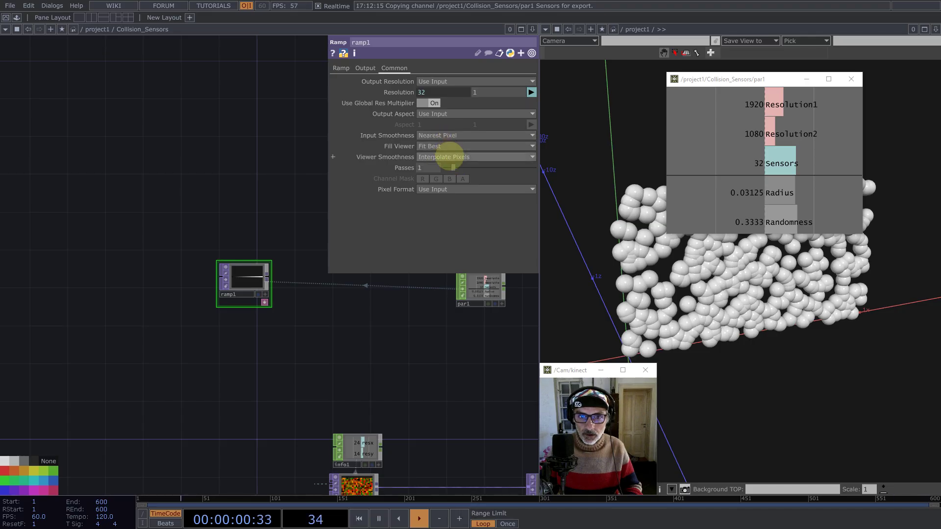
{"action": "left_click", "coordinate": [447, 156]}
{"action": "left_click", "coordinate": [441, 177]}
{"action": "left_click", "coordinate": [458, 190]}
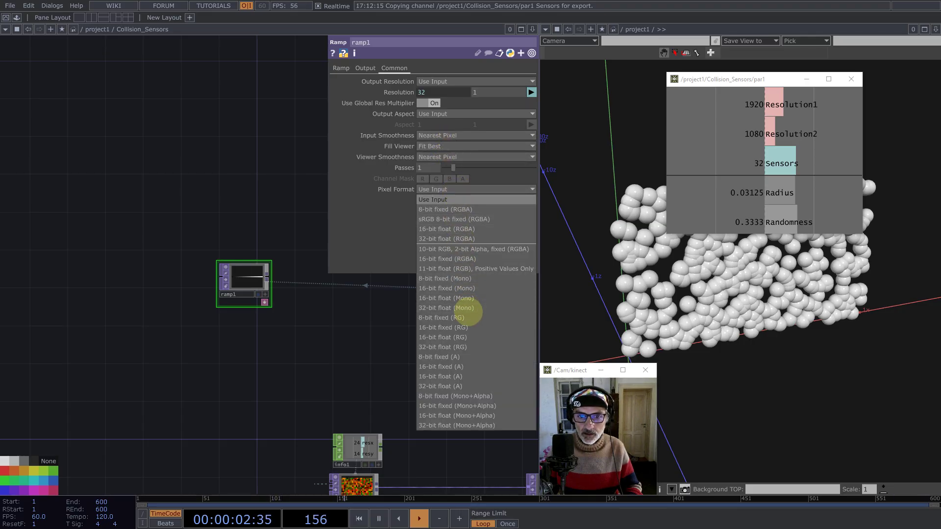
Step: Rearrange the network by moving ramp1 away from the in1 chain and par1 above it
{"action": "left_click_drag", "start_coordinate": [266, 261], "coordinate": [204, 330]}
{"action": "scroll", "coordinate": [225, 333], "scroll_direction": "up", "scroll_amount": 3}
{"action": "scroll", "coordinate": [225, 334], "scroll_direction": "down", "scroll_amount": 5}
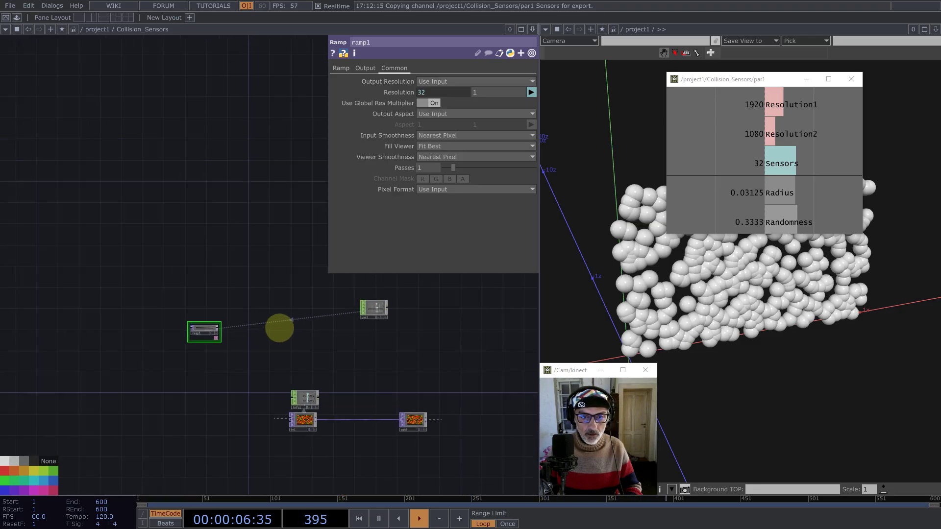
{"action": "left_click_drag", "start_coordinate": [374, 309], "coordinate": [284, 242]}
{"action": "scroll", "coordinate": [212, 310], "scroll_direction": "up", "scroll_amount": 4}
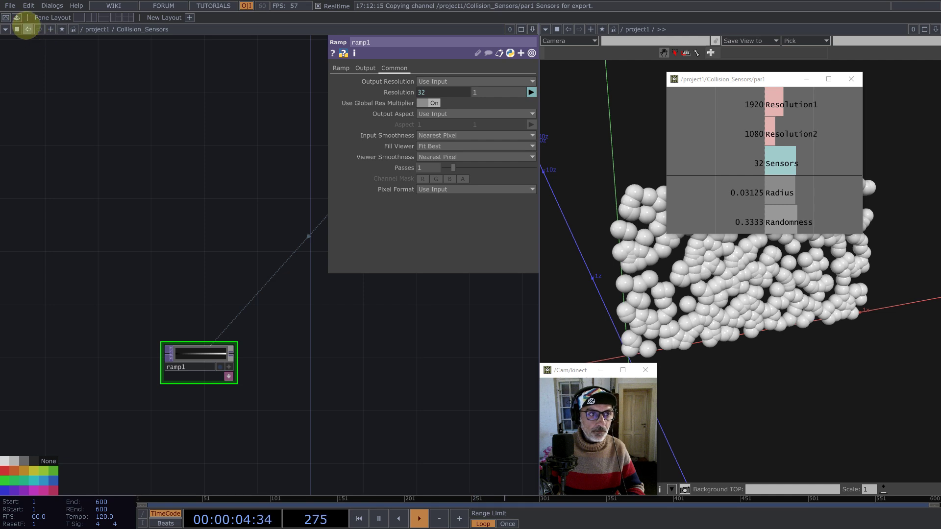
Step: Add the pointRepack component from the PointClouds palette beside ramp1 and connect ramp1 to its input
{"action": "left_click", "coordinate": [16, 17]}
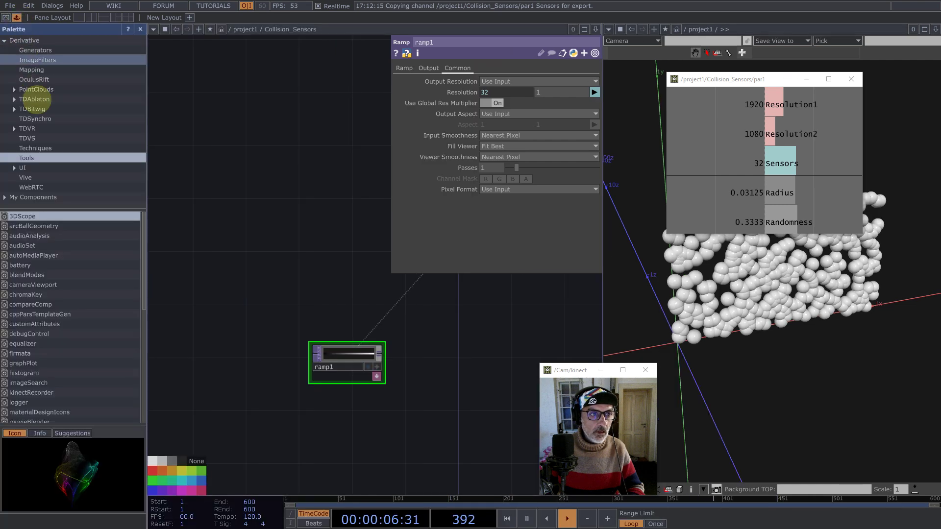
{"action": "double_click", "coordinate": [36, 89]}
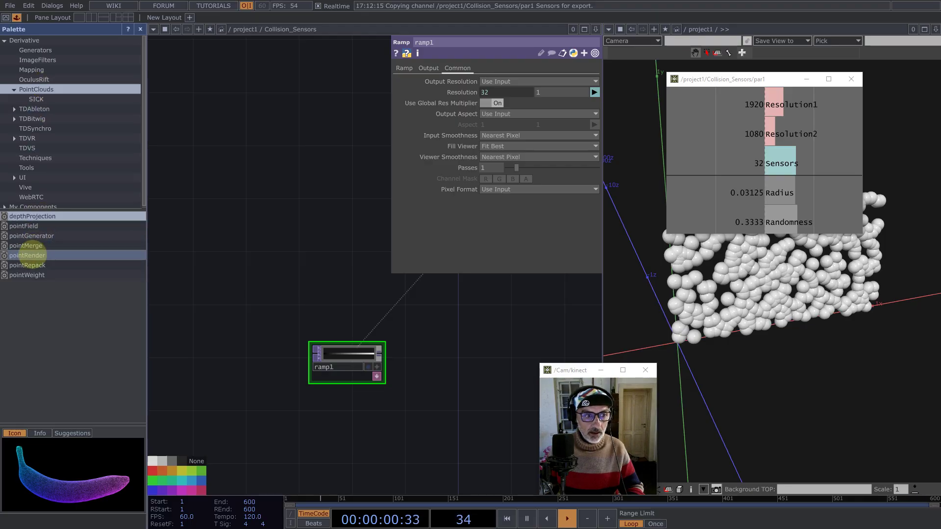
{"action": "left_click_drag", "start_coordinate": [27, 265], "coordinate": [417, 324]}
{"action": "left_click", "coordinate": [140, 29]}
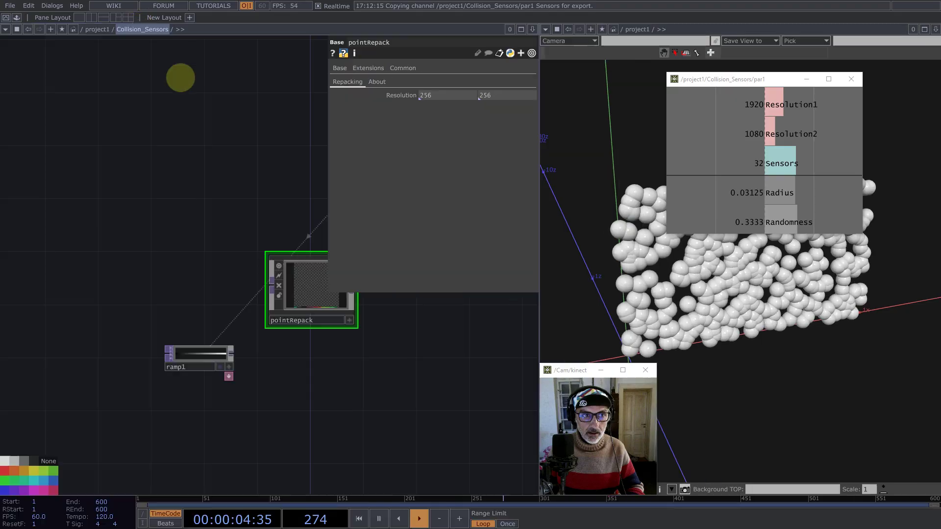
{"action": "left_click_drag", "start_coordinate": [248, 184], "coordinate": [161, 190]}
{"action": "left_click_drag", "start_coordinate": [242, 316], "coordinate": [256, 363]}
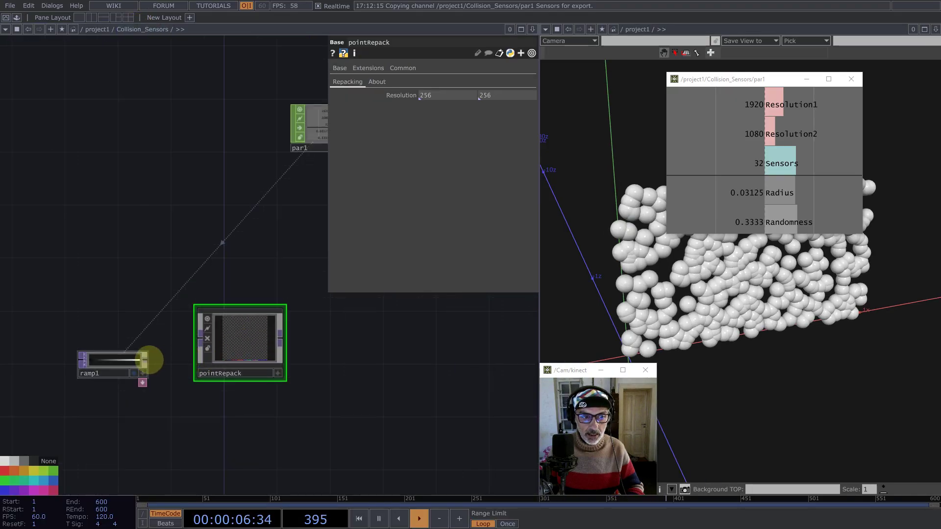
{"action": "left_click_drag", "start_coordinate": [144, 361], "coordinate": [196, 384]}
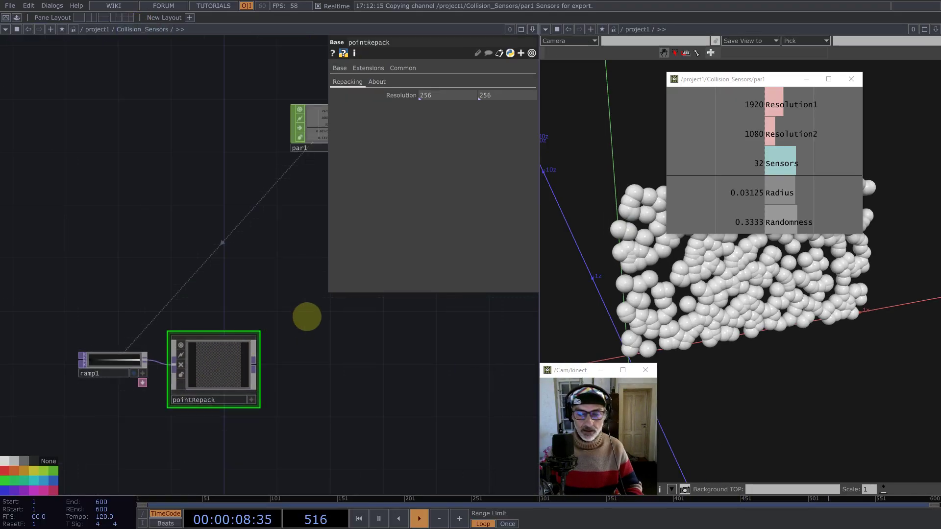
Step: Reference par1's Sensors channel in pointRepack's Resolution width
{"action": "left_click_drag", "start_coordinate": [224, 245], "coordinate": [213, 249]}
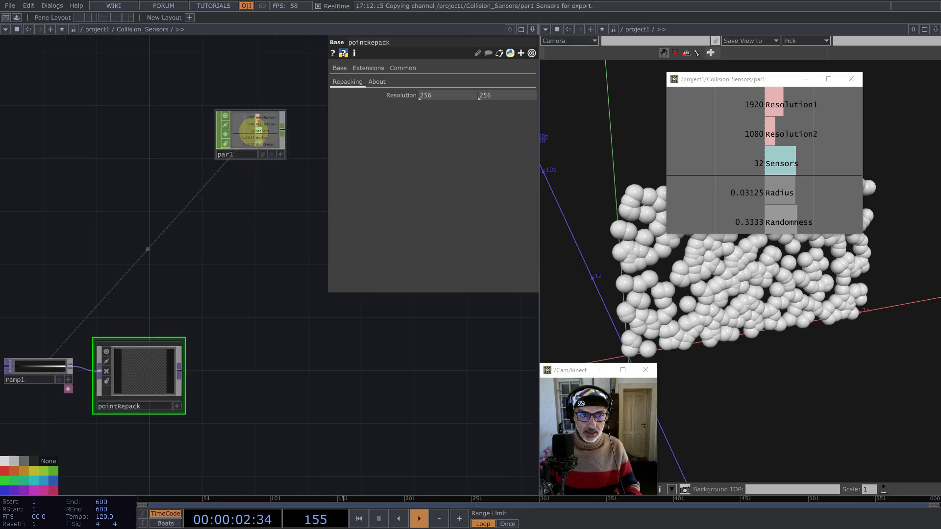
{"action": "left_click", "coordinate": [250, 130]}
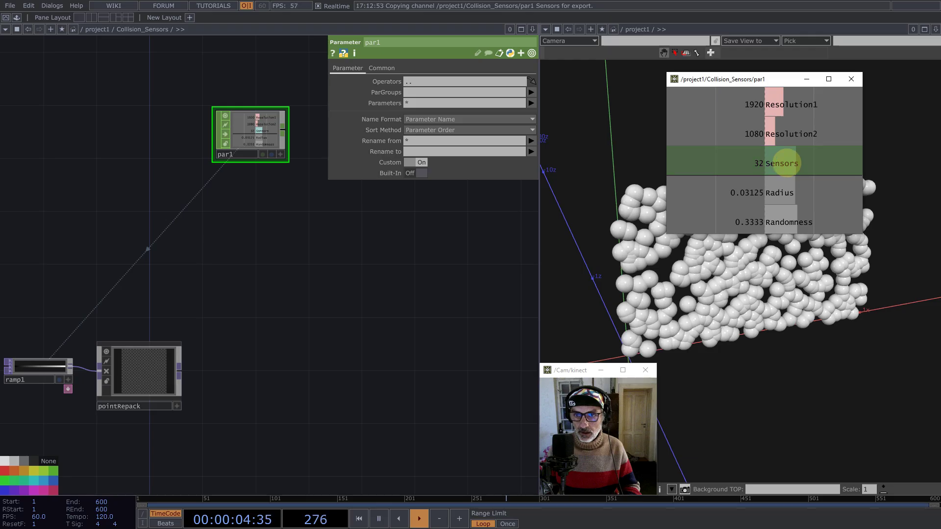
{"action": "left_click", "coordinate": [143, 375]}
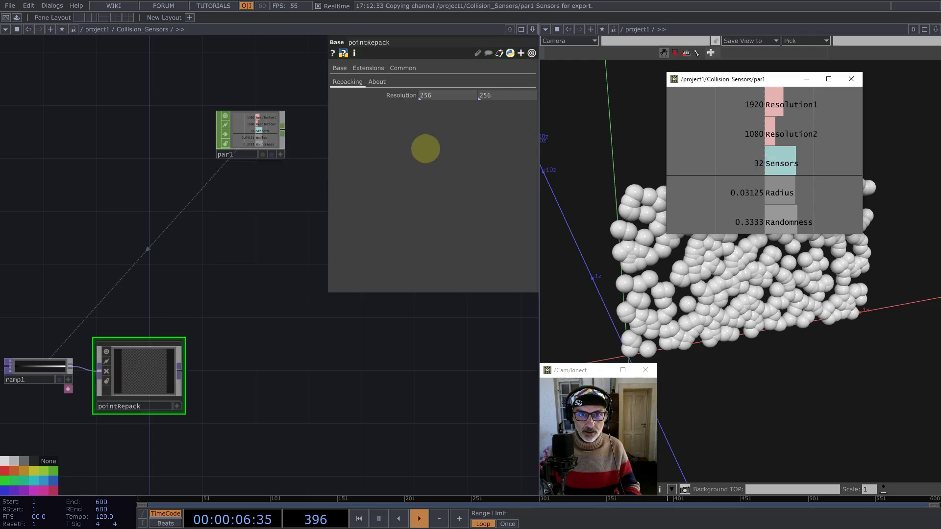
{"action": "left_click_drag", "start_coordinate": [442, 94], "coordinate": [442, 94]}
{"action": "left_click", "coordinate": [440, 93]}
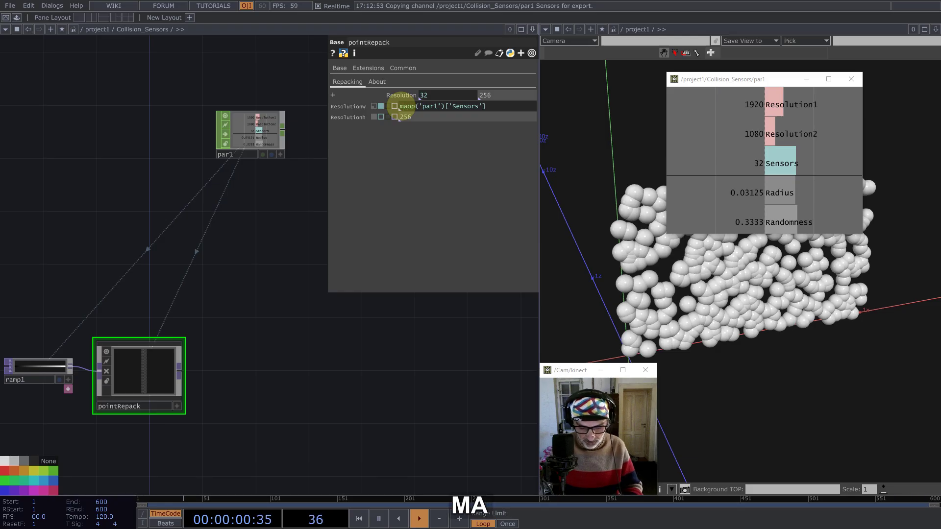
Step: Wrap pointRepack's Resolution width reference to the Sensors channel in math.sqrt()
{"action": "type", "text": "th.sqrt"}
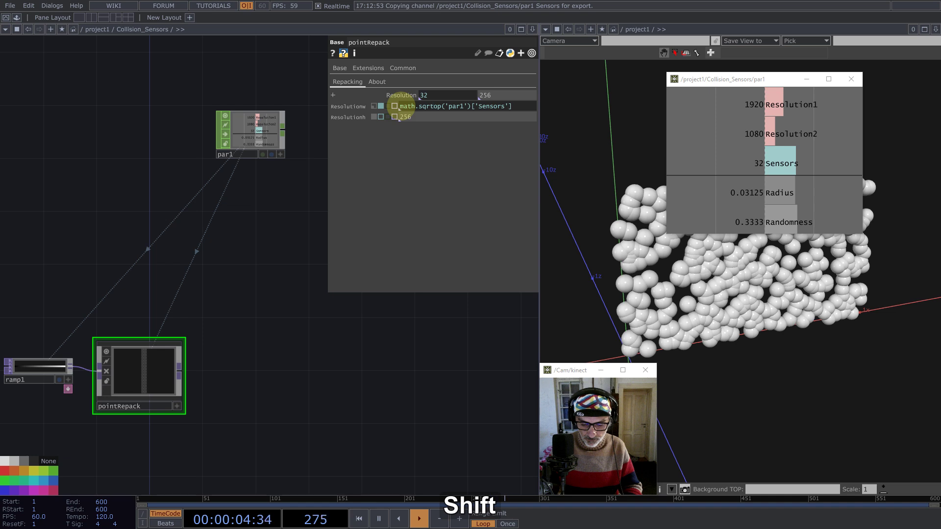
{"action": "type", "text": "("}
{"action": "key", "text": "Right"}
{"action": "key", "text": "Right"}
{"action": "key", "text": "Right"}
{"action": "key", "text": "Right"}
{"action": "key", "text": "Right"}
{"action": "key", "text": "Right"}
{"action": "key", "text": "Right"}
{"action": "key", "text": "Right"}
{"action": "key", "text": "Right"}
{"action": "key", "text": "Right"}
{"action": "key", "text": "Right"}
{"action": "key", "text": "Right"}
{"action": "key", "text": "Right"}
{"action": "key", "text": "Right"}
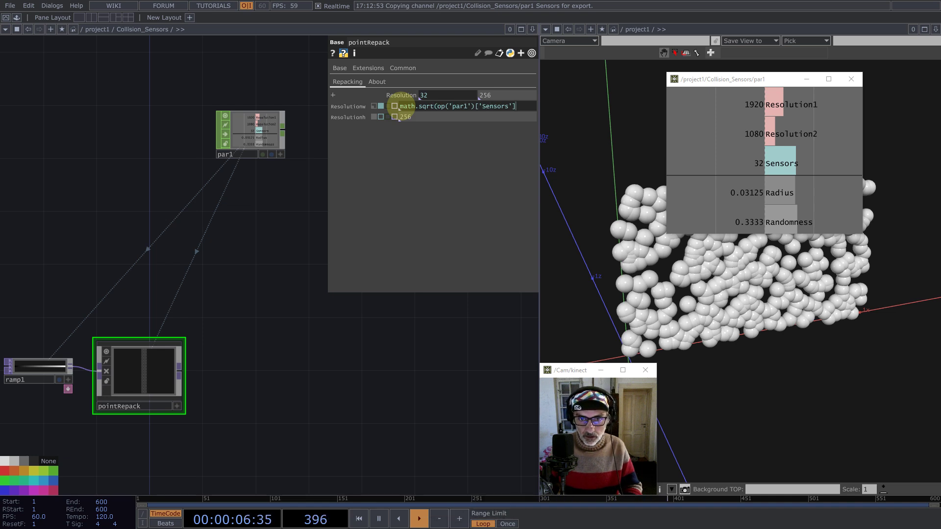
{"action": "type", "text": ")"}
Step: Enclose pointRepack's width expression in math.ceil() and copy the complete expression to its Resolution height
{"action": "key", "text": "Left"}
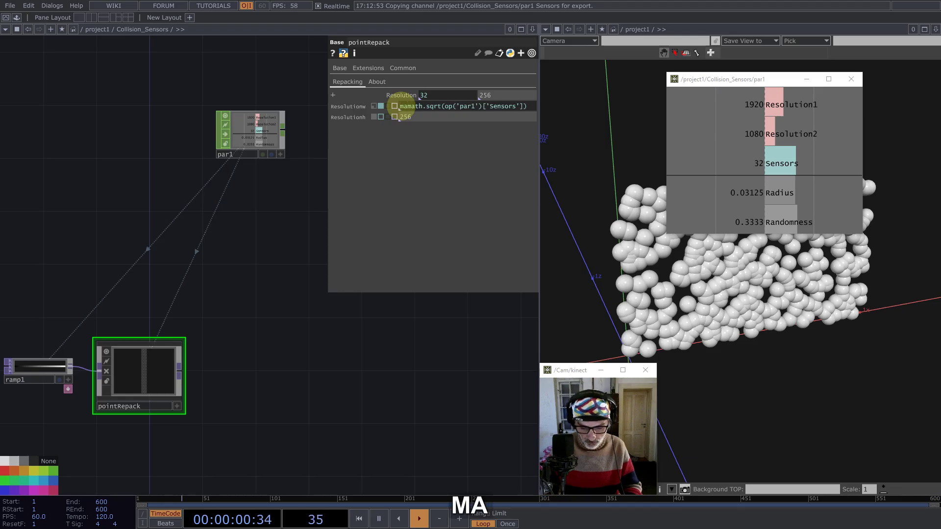
{"action": "type", "text": "th.cei"}
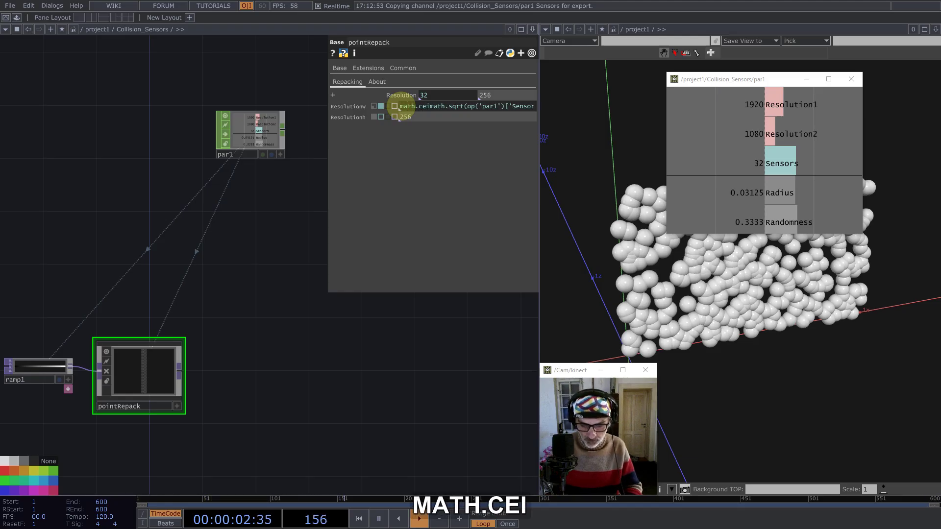
{"action": "type", "text": "l("}
{"action": "key", "text": "Right"}
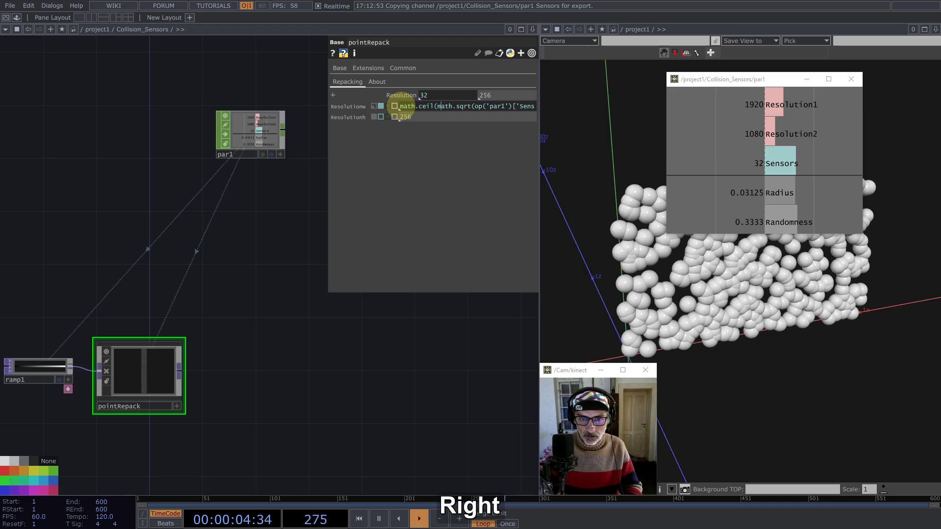
{"action": "key", "text": "Right"}
{"action": "key", "text": "Right"}
{"action": "key", "text": "Right"}
{"action": "key", "text": "Right"}
{"action": "key", "text": "Right"}
{"action": "key", "text": "Right"}
{"action": "key", "text": "Right"}
{"action": "key", "text": "Right"}
{"action": "key", "text": "Right"}
{"action": "key", "text": "Right"}
{"action": "key", "text": "Right"}
{"action": "key", "text": "Right"}
{"action": "key", "text": "Right"}
{"action": "key", "text": "Right"}
{"action": "key", "text": "Right"}
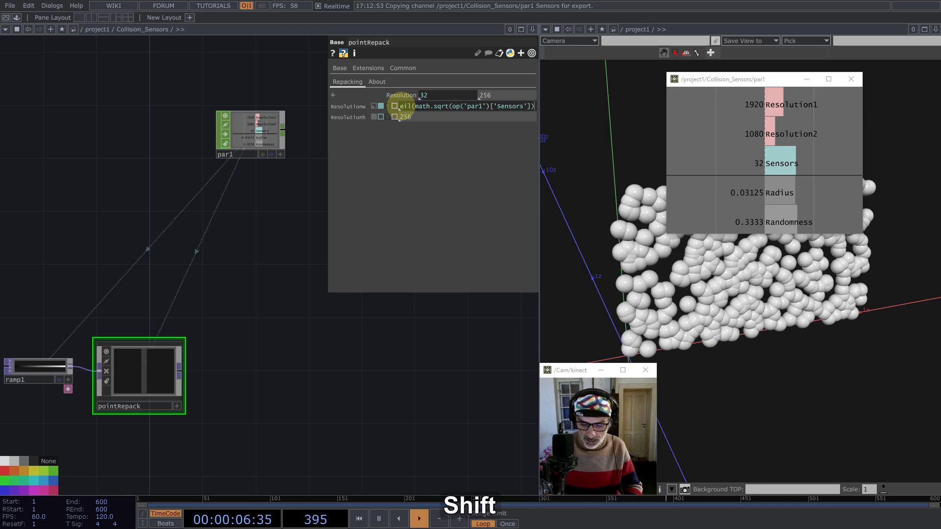
{"action": "type", "text": ")"}
{"action": "key", "text": "Return"}
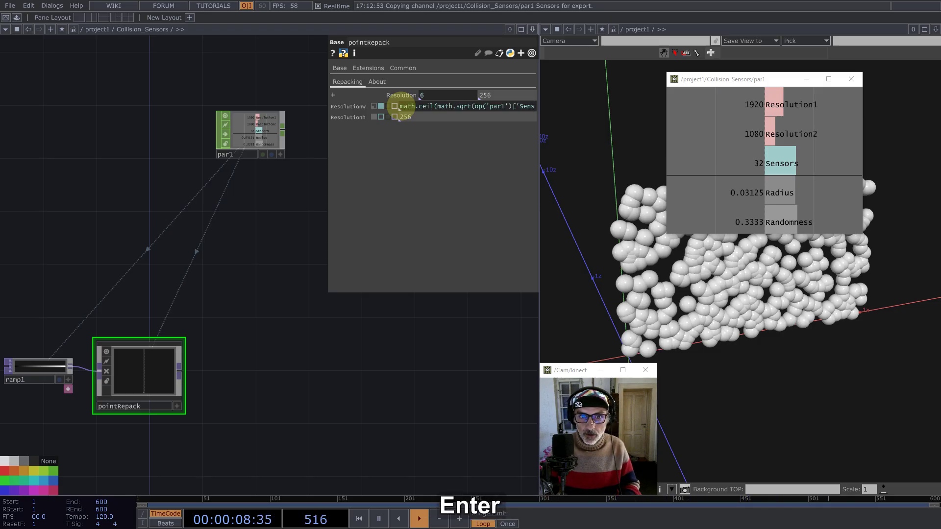
{"action": "key", "text": "ctrl+c"}
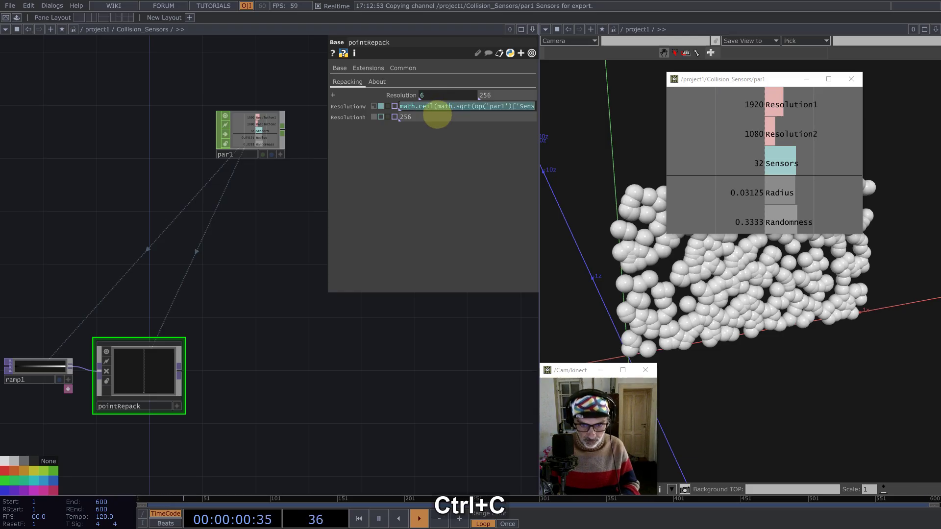
{"action": "key", "text": "ctrl+v"}
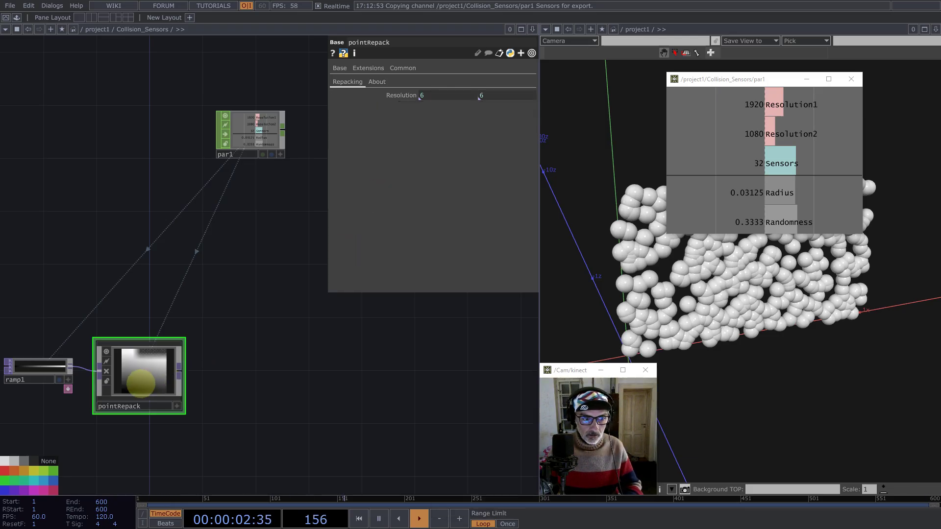
Step: Inside pointRepack, select all operators, set their viewer smoothness to Nearest Pixel, and return to the Collision_Sensors network
{"action": "scroll", "coordinate": [134, 368], "scroll_direction": "up", "scroll_amount": 5}
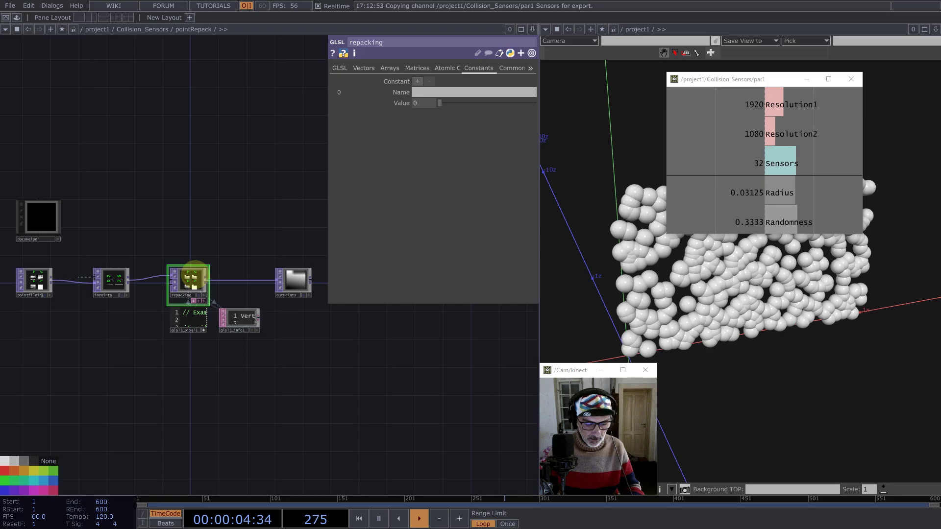
{"action": "key", "text": "ctrl+a"}
{"action": "left_click", "coordinate": [509, 67]}
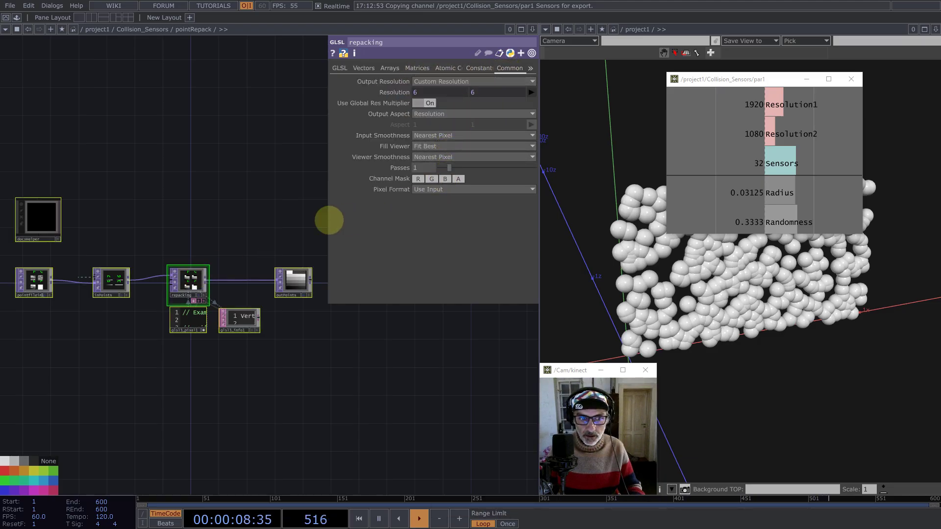
{"action": "scroll", "coordinate": [214, 255], "scroll_direction": "down", "scroll_amount": 6}
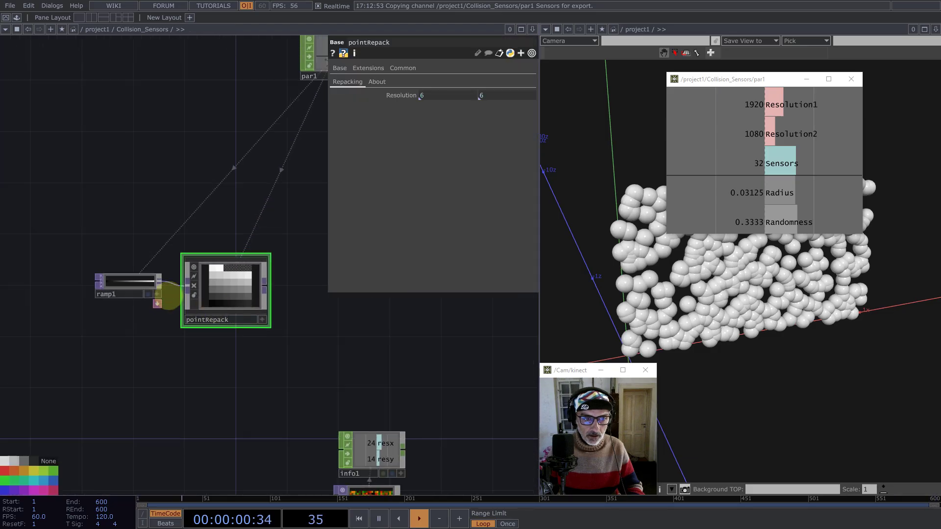
Step: Set ramp1's pixel format to 32-bit float (Mono) and shift pointRepack slightly away from ramp1
{"action": "left_click", "coordinate": [126, 278]}
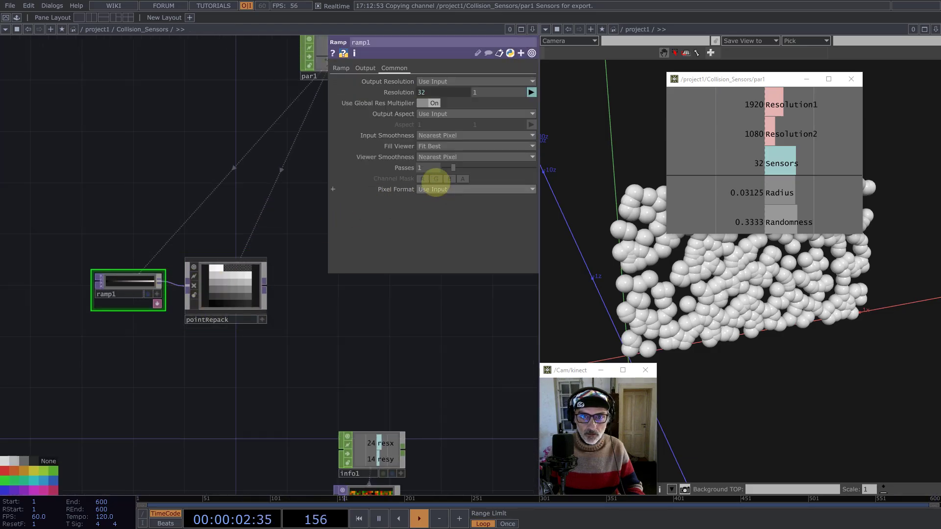
{"action": "left_click", "coordinate": [445, 189]}
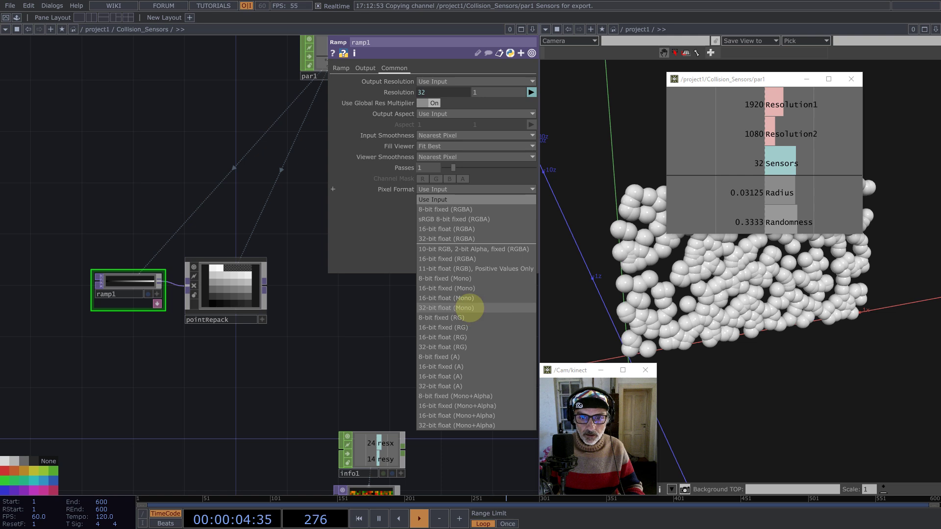
{"action": "left_click", "coordinate": [465, 308]}
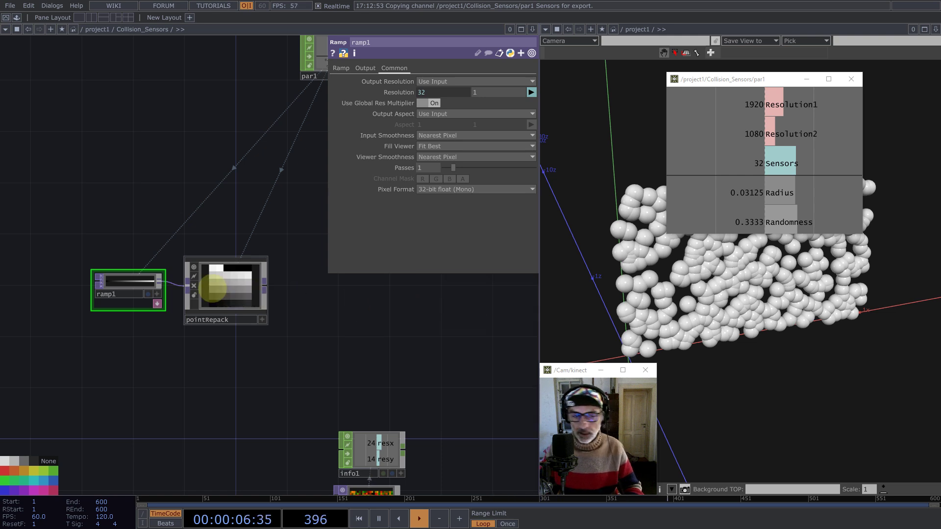
{"action": "left_click_drag", "start_coordinate": [234, 293], "coordinate": [244, 292]}
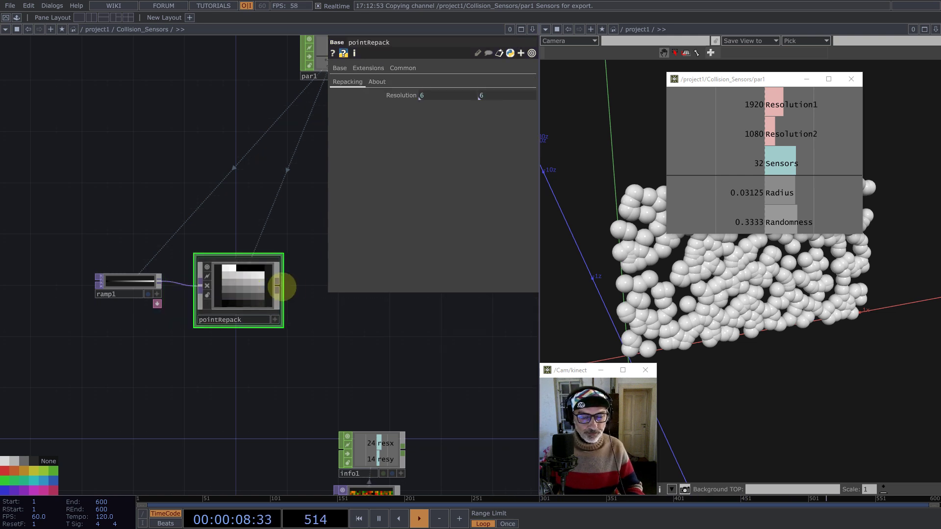
{"action": "scroll", "coordinate": [280, 324], "scroll_direction": "up", "scroll_amount": 3}
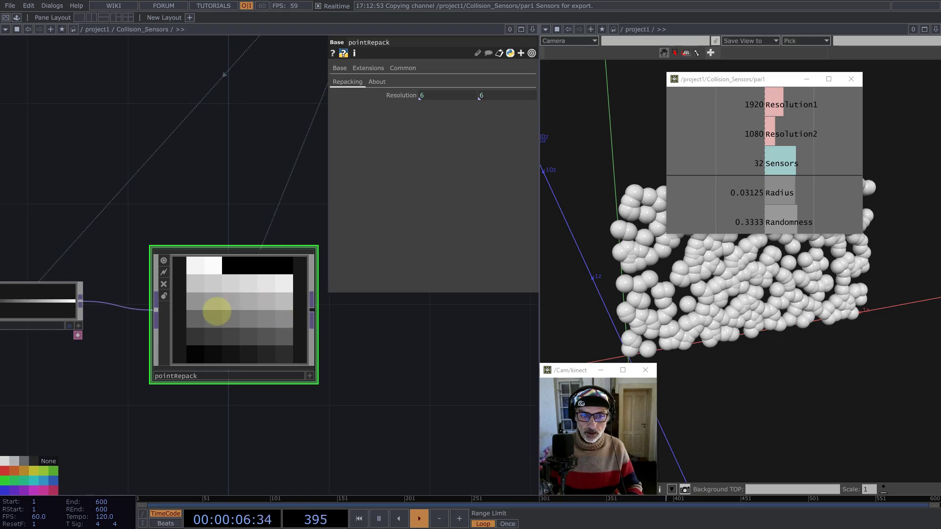
{"action": "scroll", "coordinate": [216, 311], "scroll_direction": "down", "scroll_amount": 3}
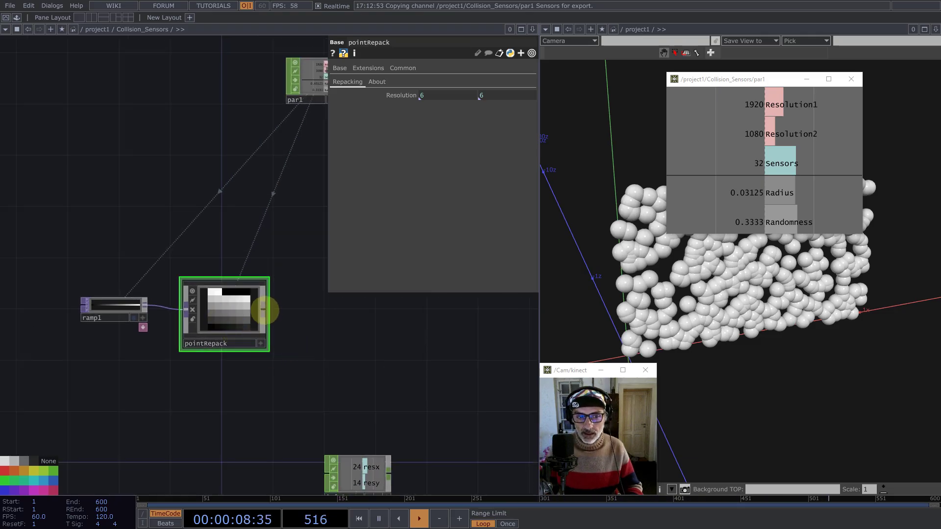
Step: Add a Crop TOP connected to pointRepack's output
{"action": "middle_click_drag", "start_coordinate": [307, 349], "coordinate": [231, 277]}
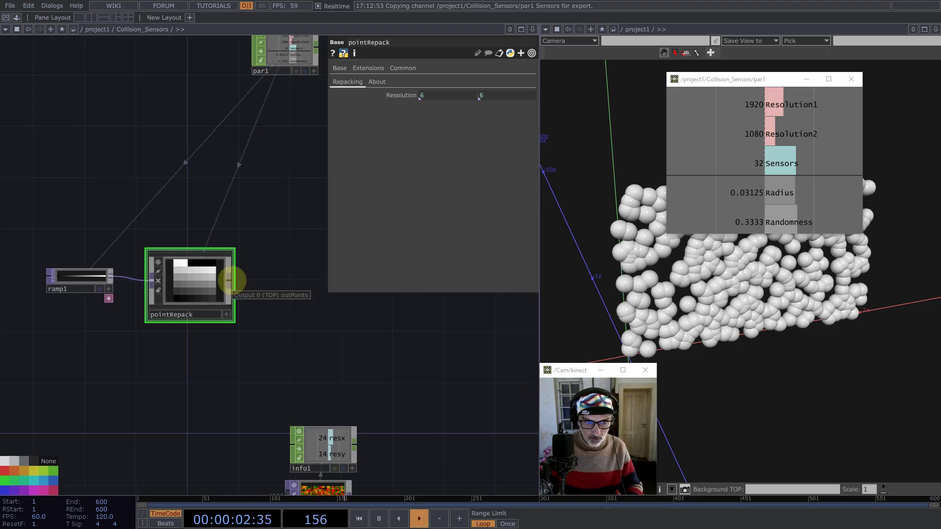
{"action": "middle_click", "coordinate": [231, 279]}
{"action": "type", "text": "cro"}
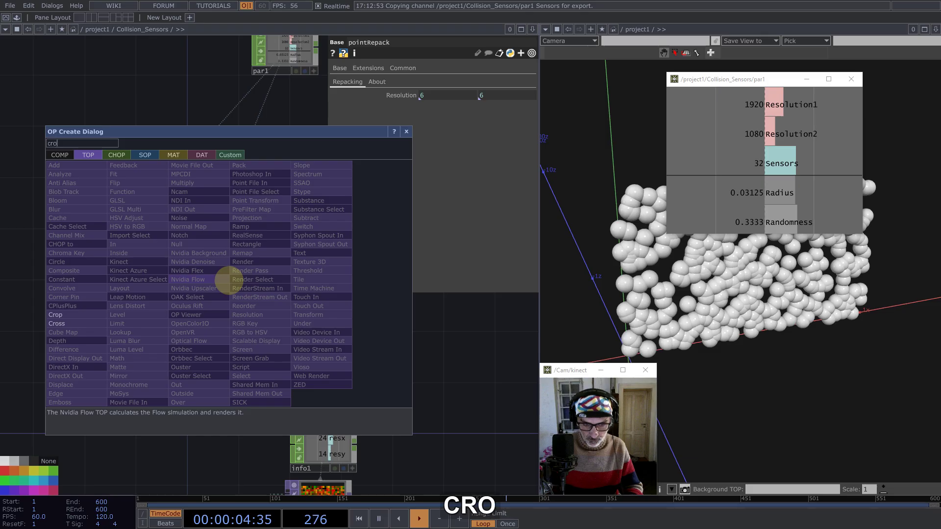
{"action": "left_click", "coordinate": [56, 315]}
{"action": "left_click", "coordinate": [300, 302]}
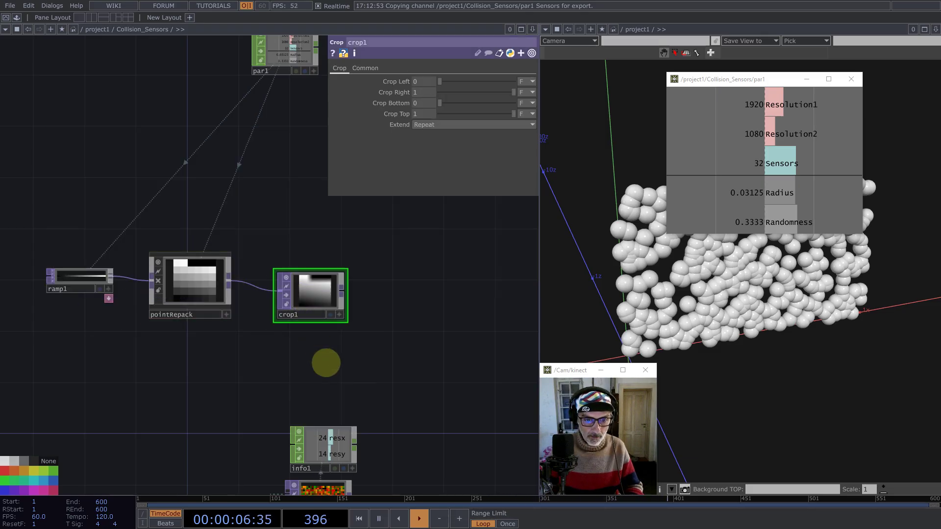
Step: Reference info1's resx channel in crop1's Crop Right and resy in Crop Top, and align crop1 with pointRepack
{"action": "left_click_drag", "start_coordinate": [351, 470], "coordinate": [419, 95]}
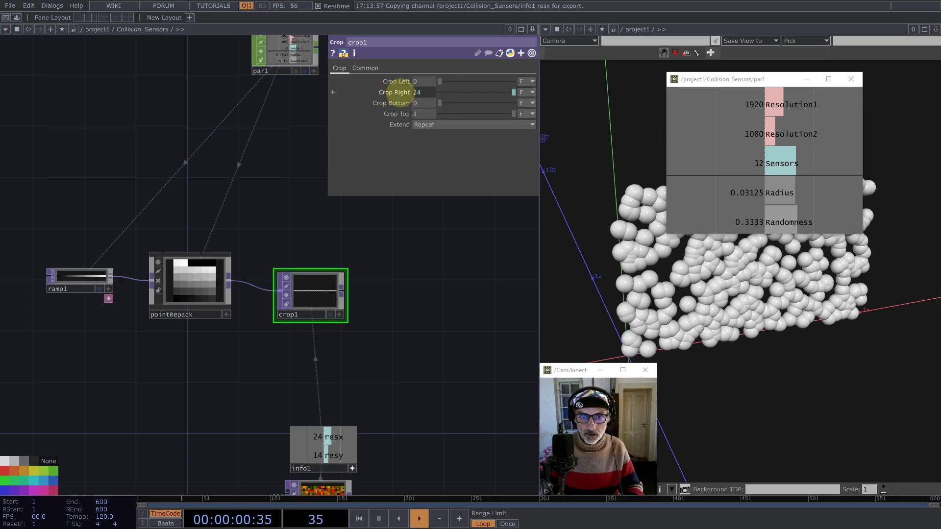
{"action": "left_click_drag", "start_coordinate": [323, 454], "coordinate": [421, 112]}
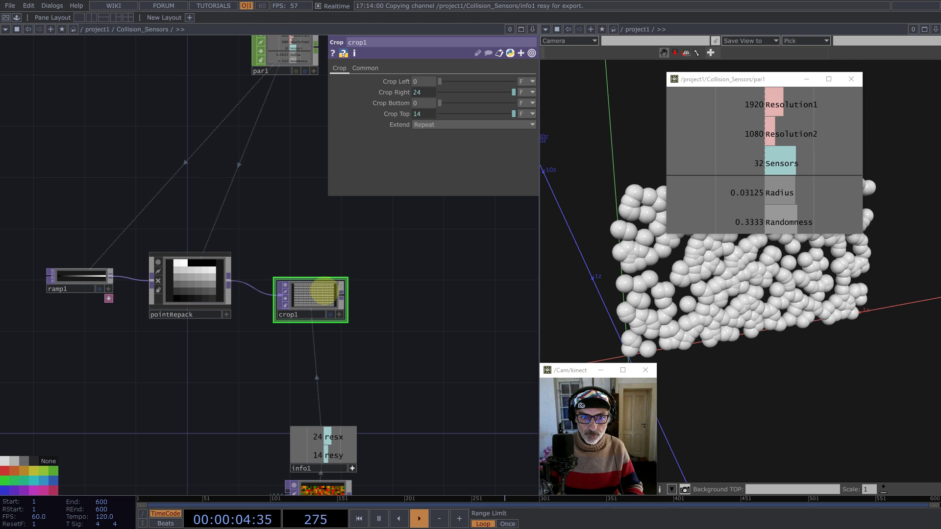
{"action": "mouse_move", "coordinate": [323, 293]}
{"action": "left_mouse_down"}
{"action": "mouse_move", "coordinate": [314, 270]}
{"action": "mouse_move", "coordinate": [321, 280]}
{"action": "left_mouse_up"}
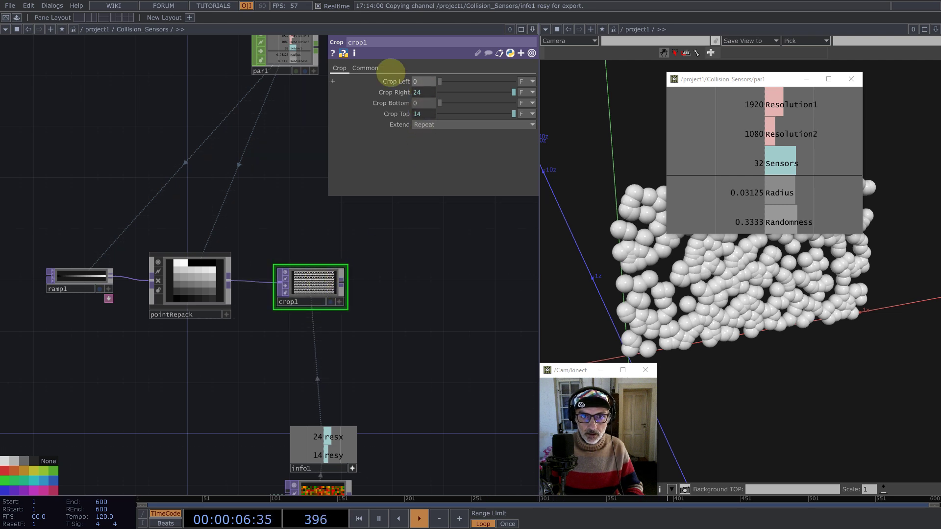
Step: Set crop1's viewer smoothness to Nearest Pixel and inspect the repeated sensor grid up close
{"action": "left_click", "coordinate": [365, 68]}
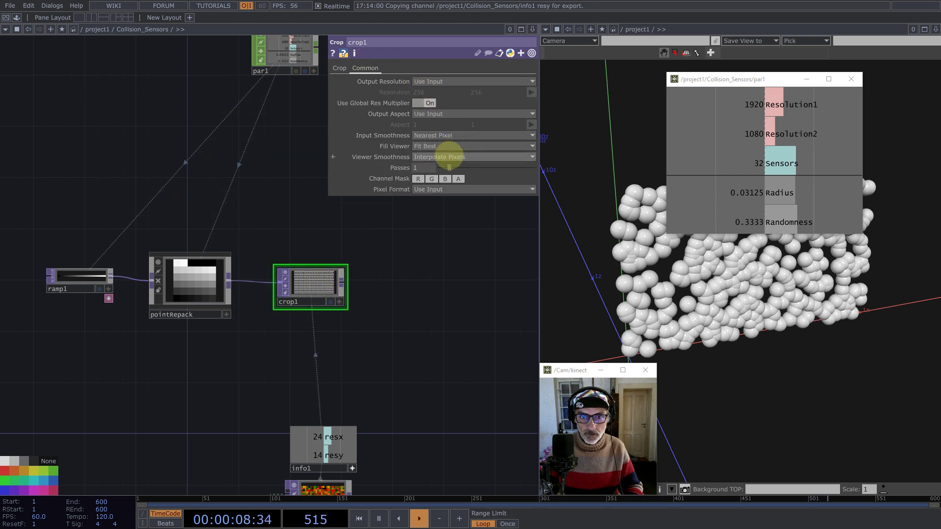
{"action": "left_click", "coordinate": [449, 157]}
{"action": "left_click", "coordinate": [444, 167]}
{"action": "scroll", "coordinate": [327, 283], "scroll_direction": "up", "scroll_amount": 4}
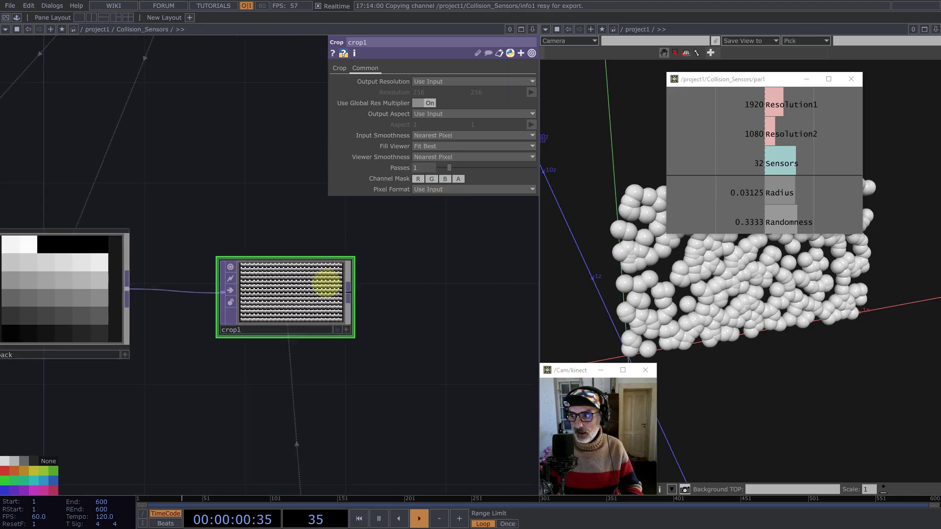
{"action": "scroll", "coordinate": [327, 284], "scroll_direction": "up", "scroll_amount": 5}
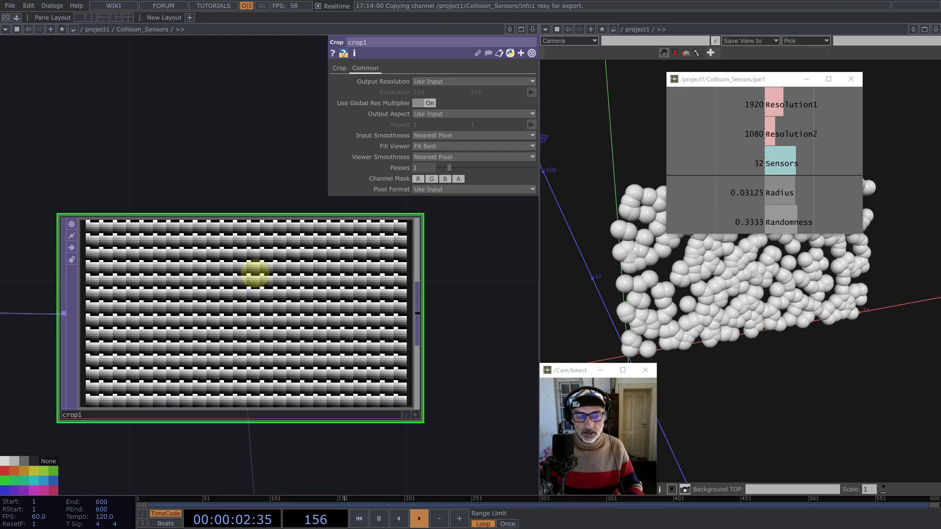
{"action": "scroll", "coordinate": [249, 268], "scroll_direction": "down", "scroll_amount": 3}
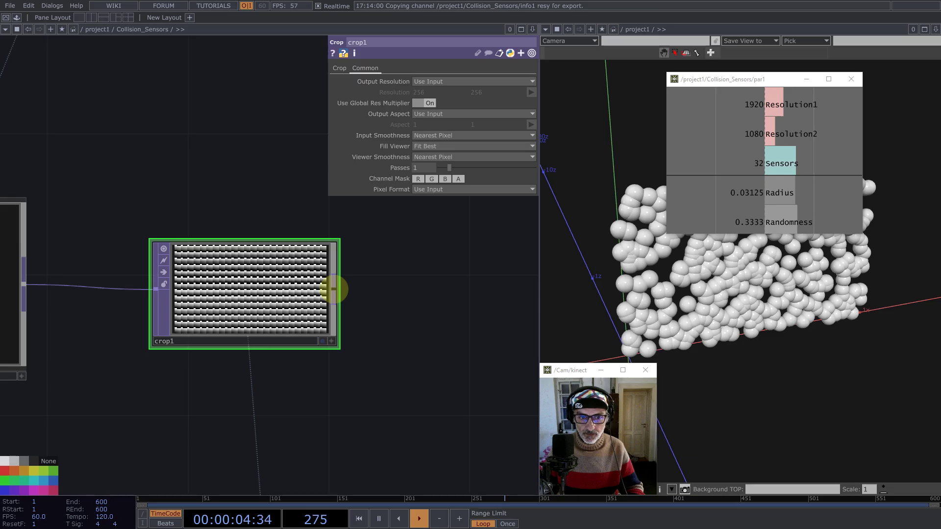
Step: Add a Math TOP connected to crop1's output
{"action": "middle_click", "coordinate": [334, 289]}
{"action": "type", "text": "math"}
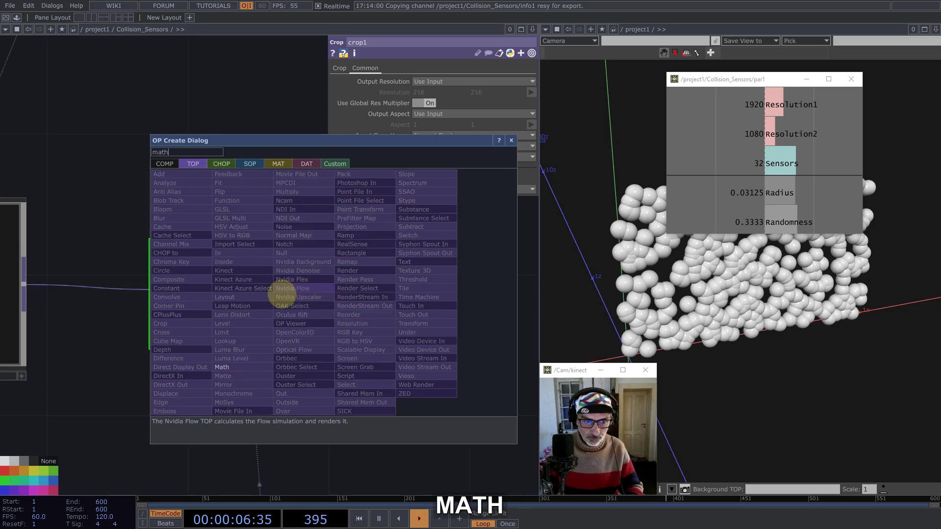
{"action": "left_click", "coordinate": [230, 366]}
{"action": "left_click", "coordinate": [447, 292]}
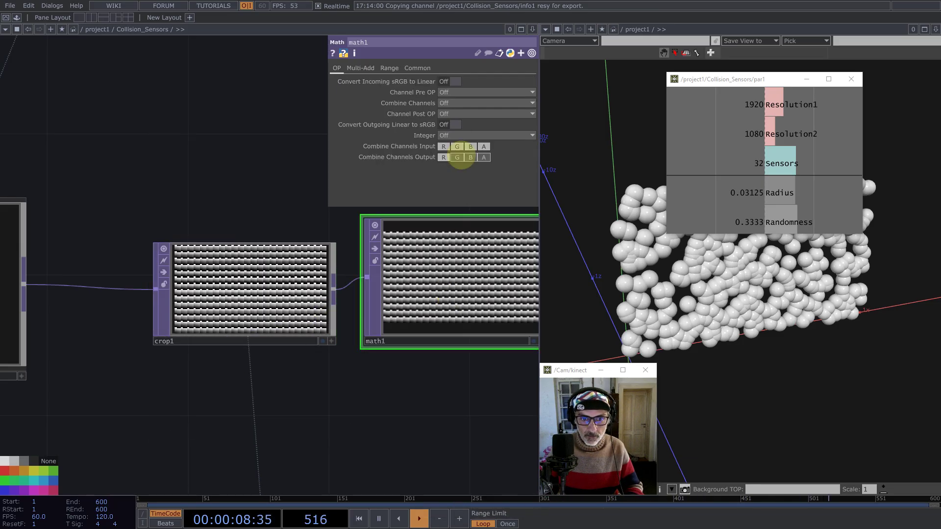
Step: Set math1's Multiply parameter to the expression 2*math.pi
{"action": "left_click", "coordinate": [362, 68]}
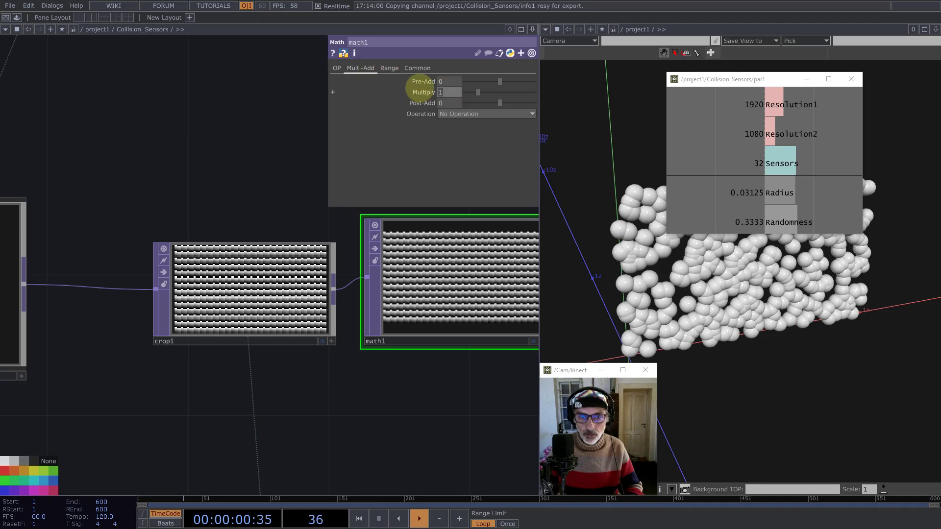
{"action": "type", "text": "2*"}
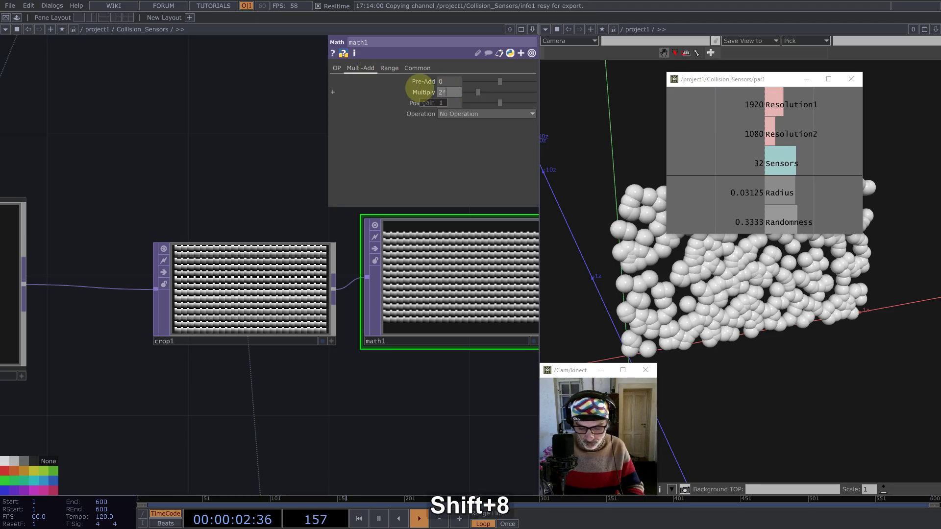
{"action": "type", "text": "math."}
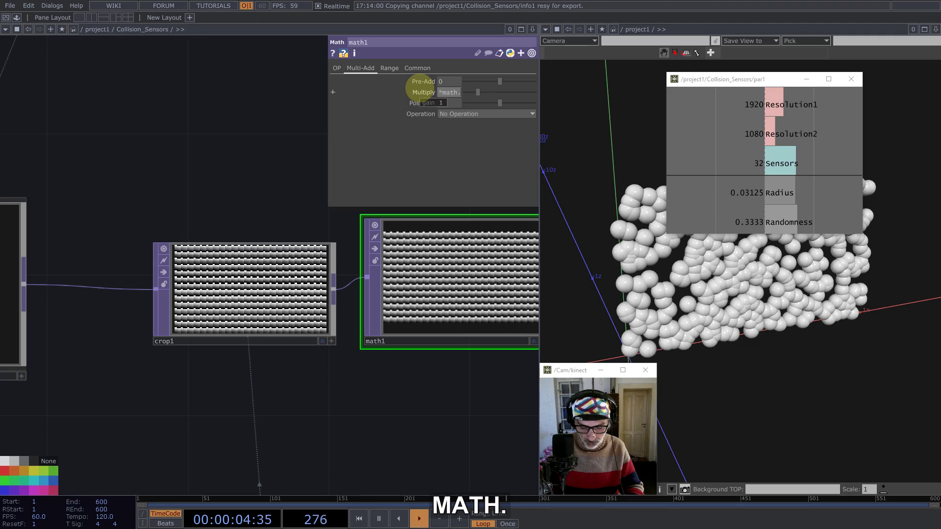
{"action": "type", "text": "pi"}
{"action": "key", "text": "Return"}
Step: Add a Function TOP connected to math1's output
{"action": "scroll", "coordinate": [242, 282], "scroll_direction": "down", "scroll_amount": 3}
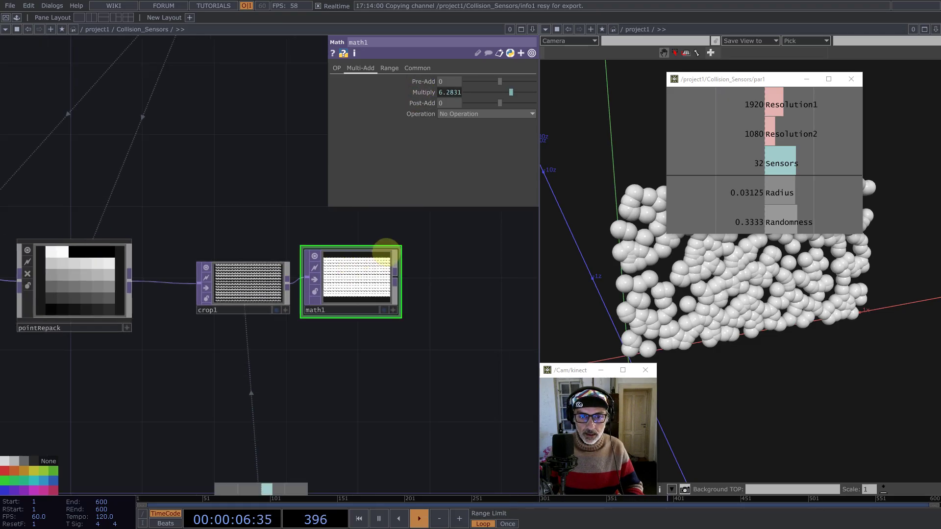
{"action": "middle_click", "coordinate": [396, 280]}
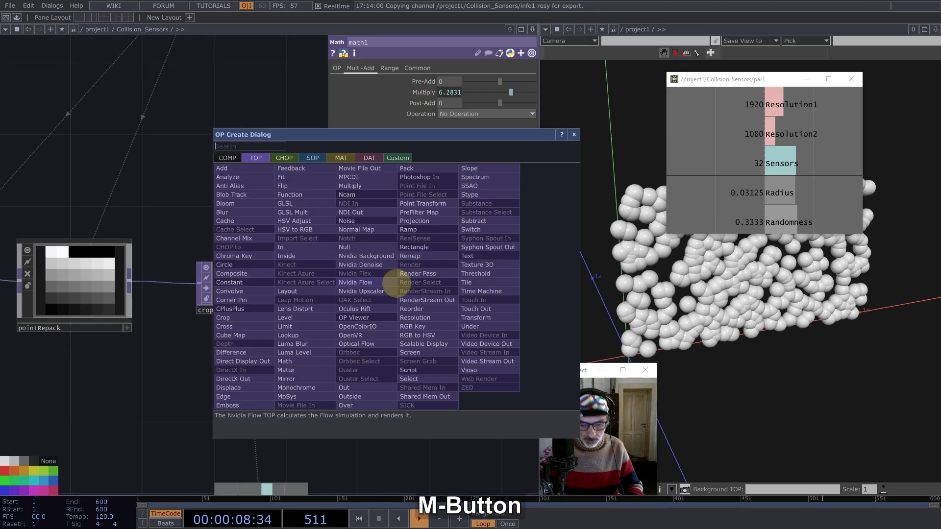
{"action": "type", "text": "fun"}
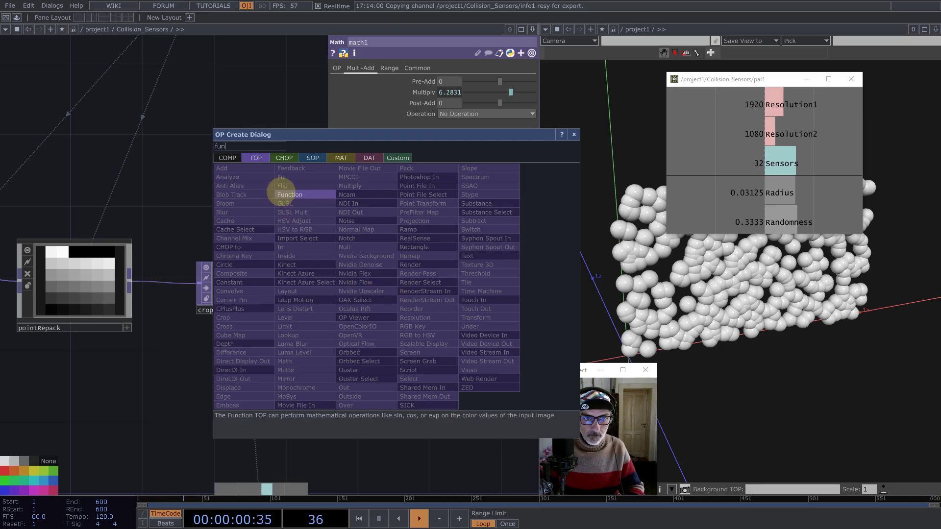
{"action": "left_click", "coordinate": [289, 195]}
{"action": "left_click", "coordinate": [463, 283]}
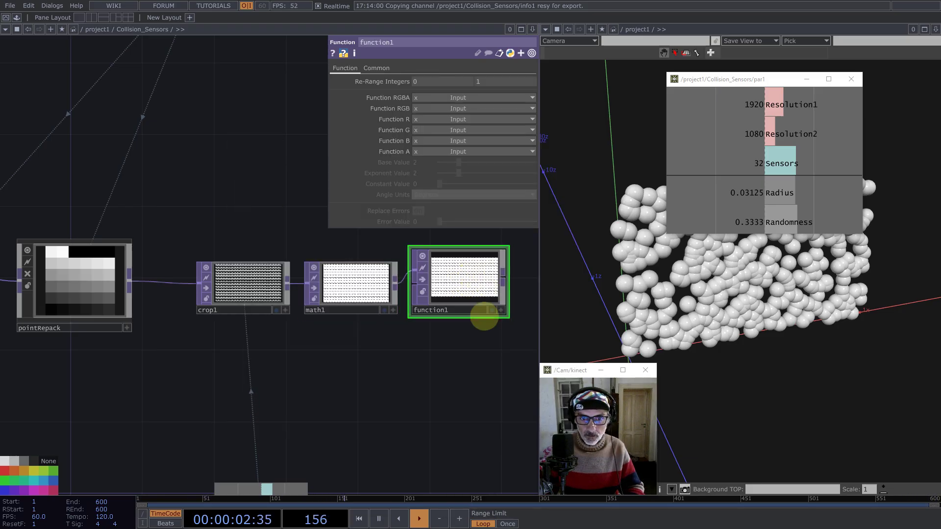
Step: Set function1's Function R to Cosine, Function G to Sine and Angle Units to Radians
{"action": "left_click", "coordinate": [441, 119]}
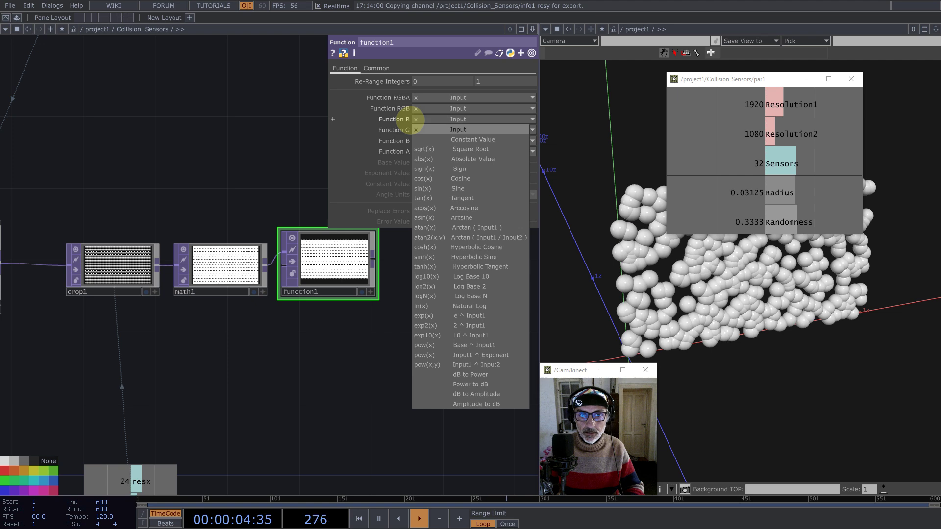
{"action": "left_click", "coordinate": [471, 178]}
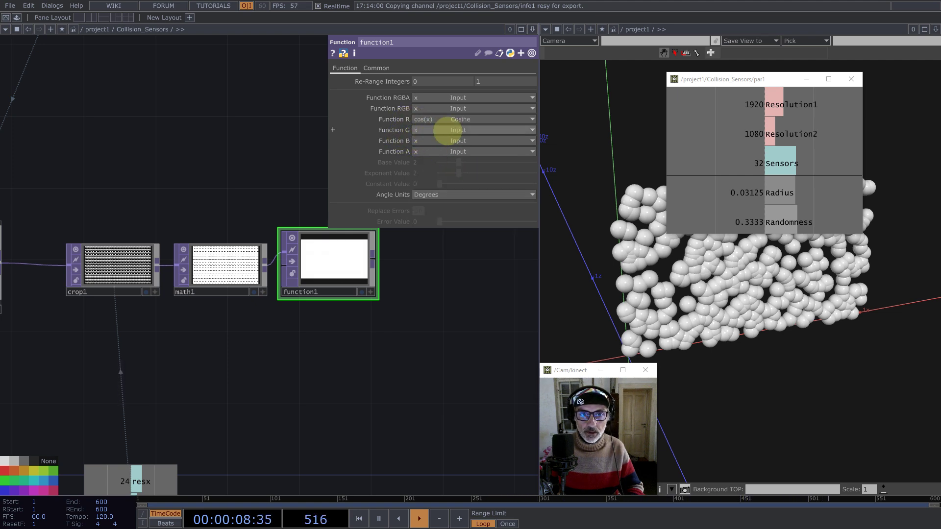
{"action": "left_click", "coordinate": [451, 131]}
{"action": "left_click", "coordinate": [464, 200]}
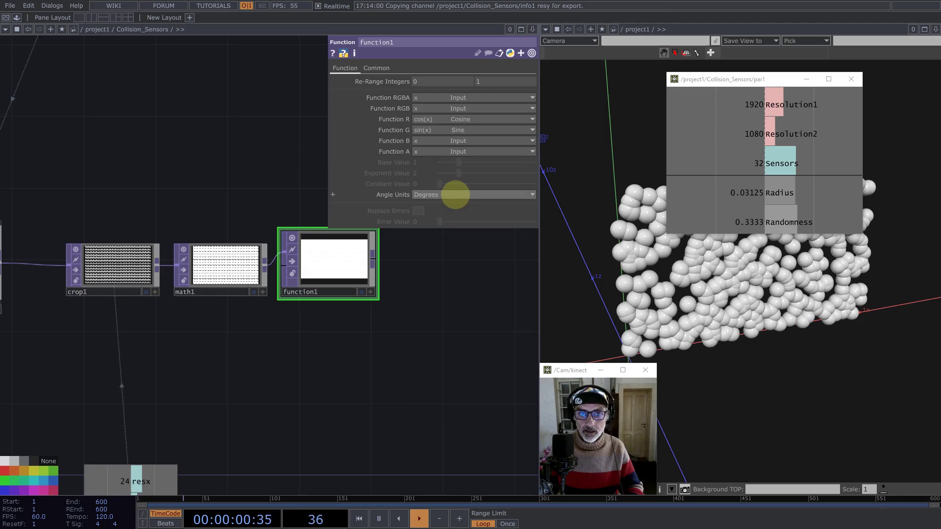
{"action": "left_click", "coordinate": [453, 195]}
{"action": "left_click", "coordinate": [426, 215]}
Step: Set function1's Pixel Format to 32-bit float (RG) and move the node slightly away from math1
{"action": "left_click", "coordinate": [383, 69]}
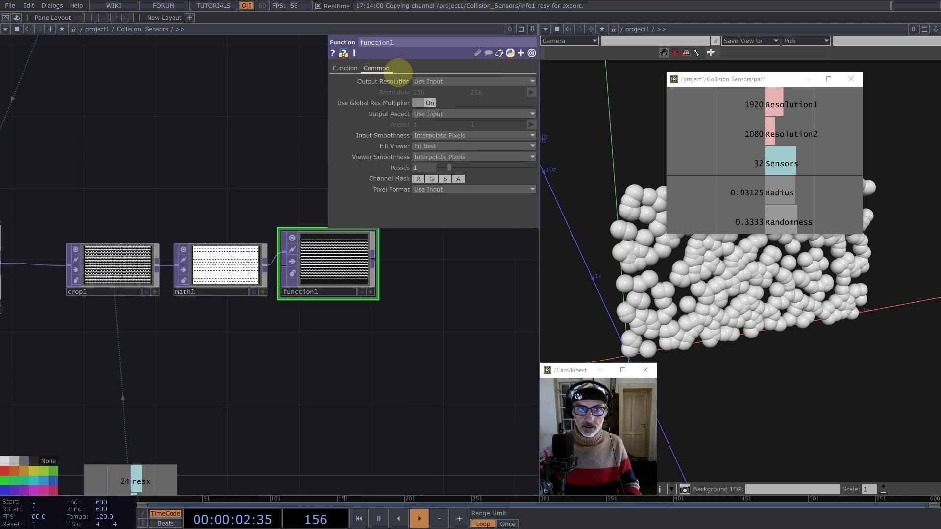
{"action": "left_click", "coordinate": [453, 191]}
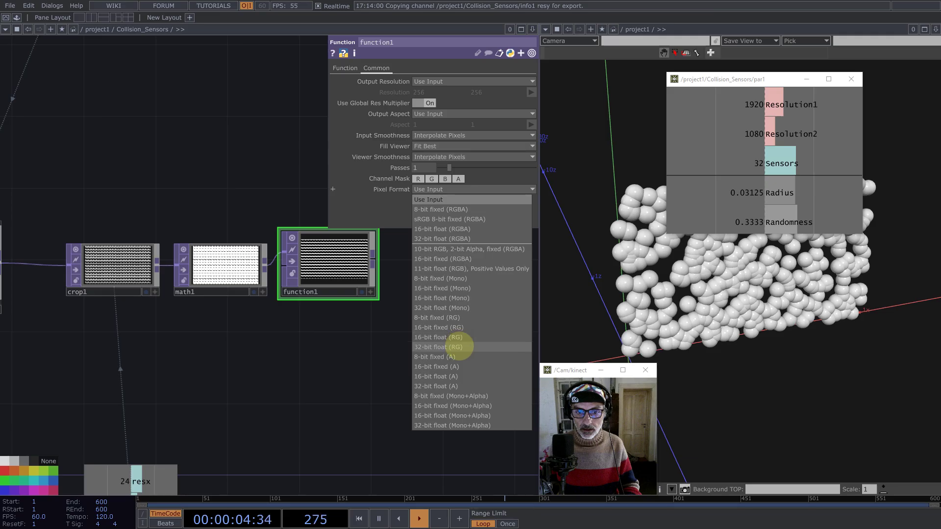
{"action": "left_click", "coordinate": [455, 347]}
{"action": "left_click_drag", "start_coordinate": [323, 264], "coordinate": [337, 272]}
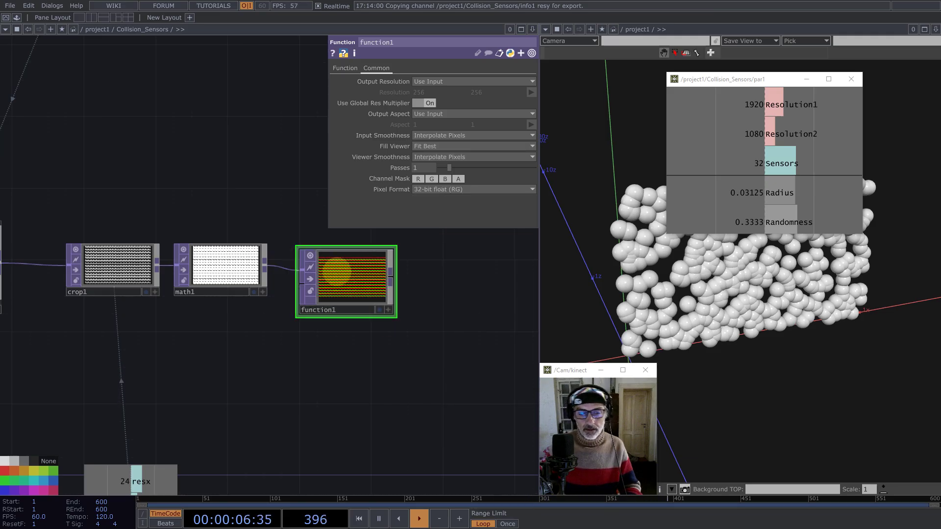
Step: Examine function1's output as 3D points from several angles in its viewer, and return the viewer to the image display
{"action": "scroll", "coordinate": [338, 276], "scroll_direction": "up", "scroll_amount": 3}
{"action": "scroll", "coordinate": [386, 294], "scroll_direction": "up", "scroll_amount": 3}
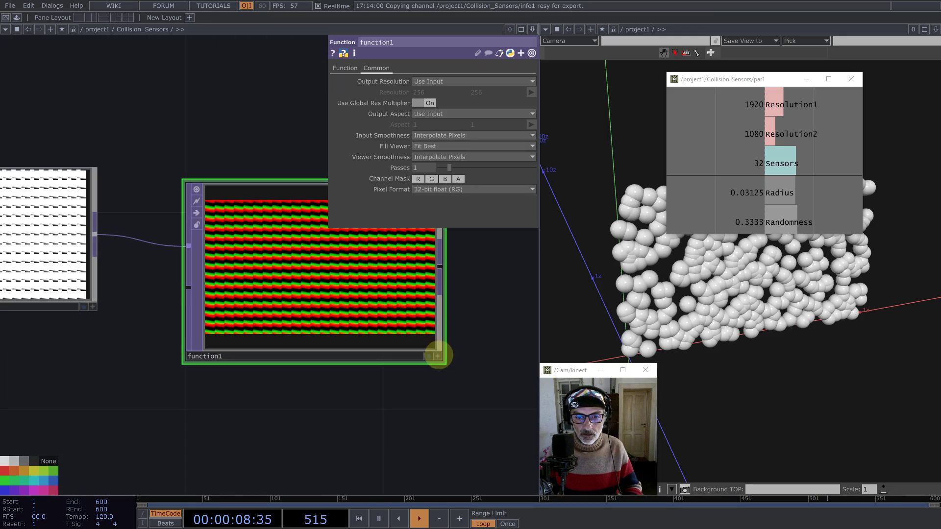
{"action": "left_click", "coordinate": [438, 355]}
{"action": "right_click", "coordinate": [363, 299]}
{"action": "left_click", "coordinate": [384, 367]}
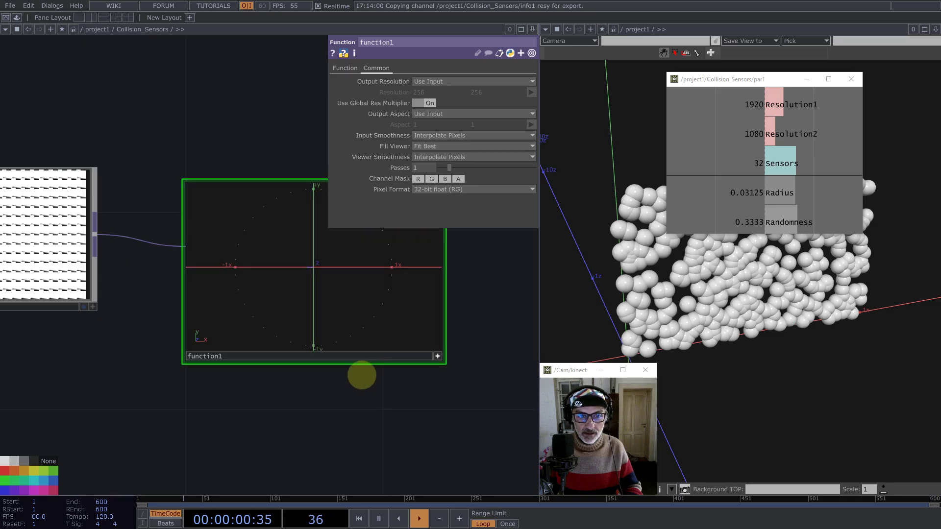
{"action": "middle_click_drag", "start_coordinate": [361, 374], "coordinate": [286, 223]}
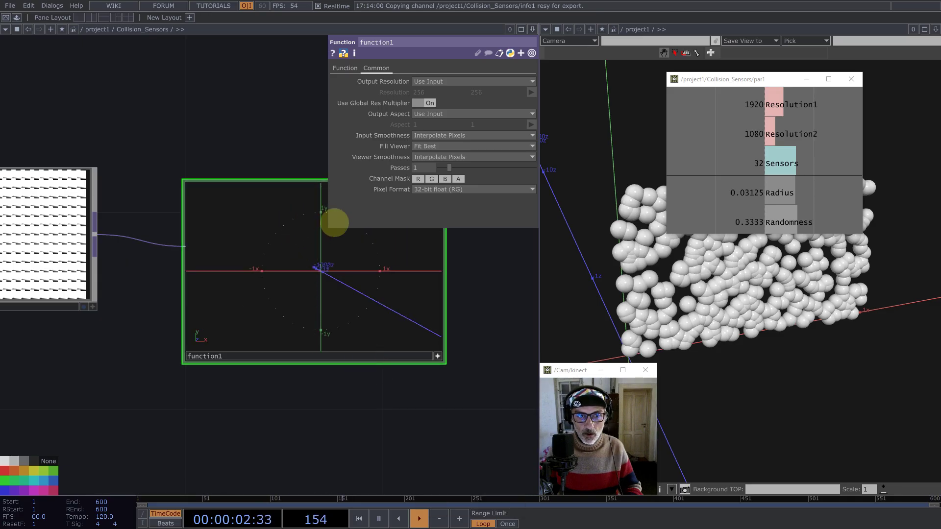
{"action": "mouse_move", "coordinate": [336, 221]}
{"action": "left_mouse_down"}
{"action": "mouse_move", "coordinate": [340, 269]}
{"action": "mouse_move", "coordinate": [336, 256]}
{"action": "mouse_move", "coordinate": [276, 260]}
{"action": "left_mouse_up"}
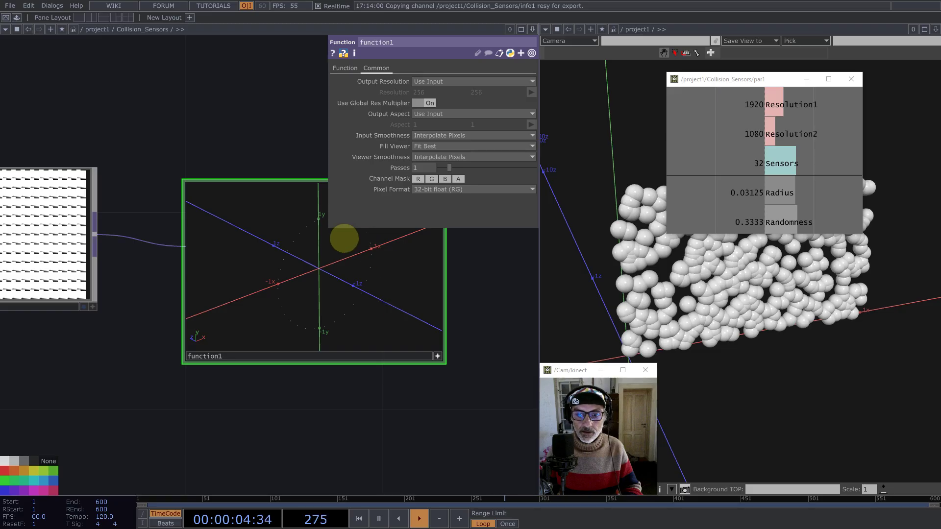
{"action": "right_click", "coordinate": [347, 270]}
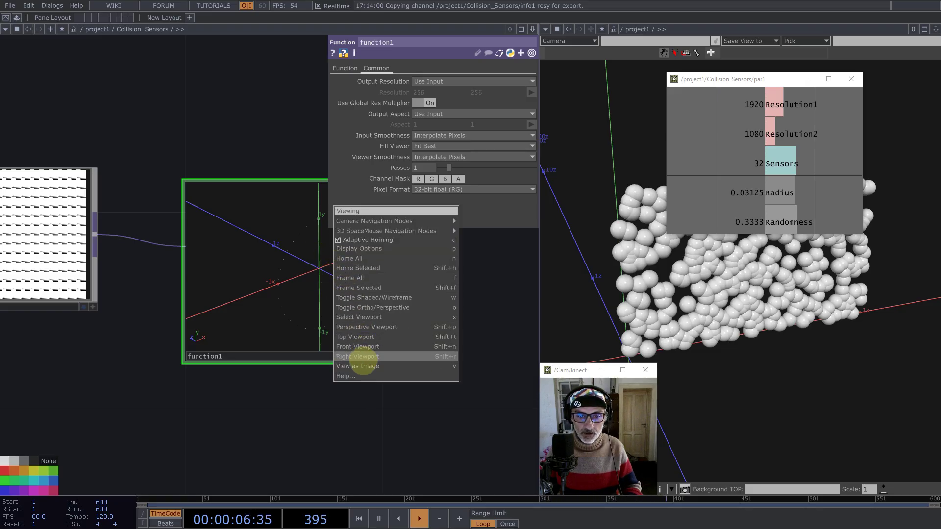
{"action": "left_click", "coordinate": [432, 346]}
{"action": "left_click", "coordinate": [438, 356]}
{"action": "scroll", "coordinate": [347, 334], "scroll_direction": "down", "scroll_amount": 5}
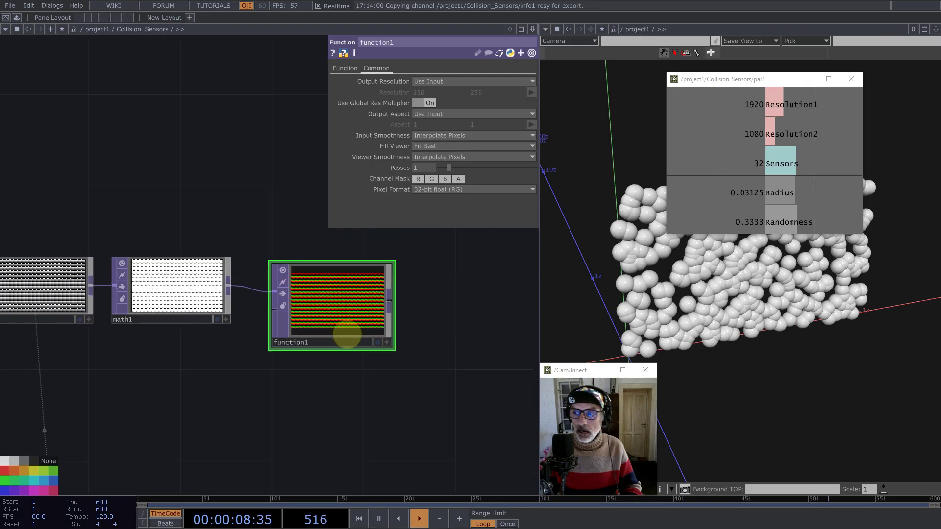
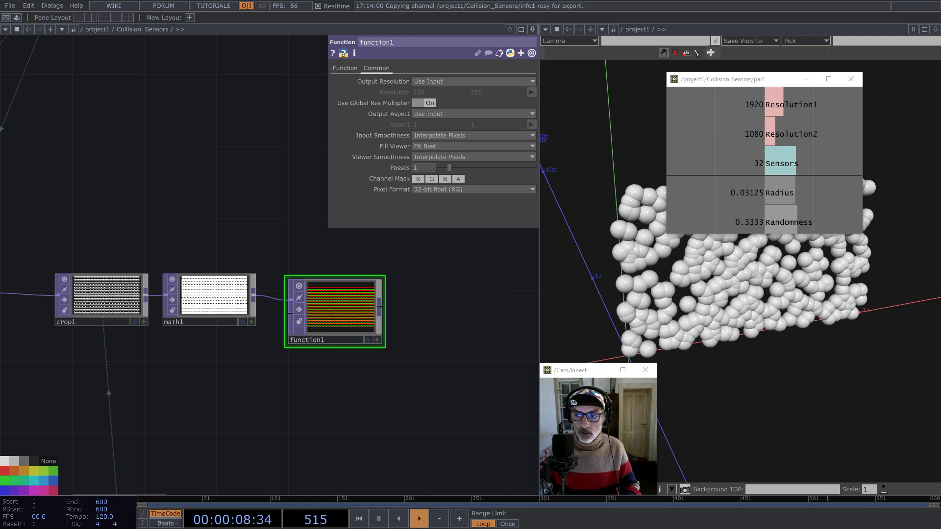
Step: Add a Noise TOP below pointRepack and crop1 and set its Seed to 2
{"action": "left_click_drag", "start_coordinate": [238, 401], "coordinate": [385, 345]}
{"action": "scroll", "coordinate": [385, 344], "scroll_direction": "down", "scroll_amount": 5}
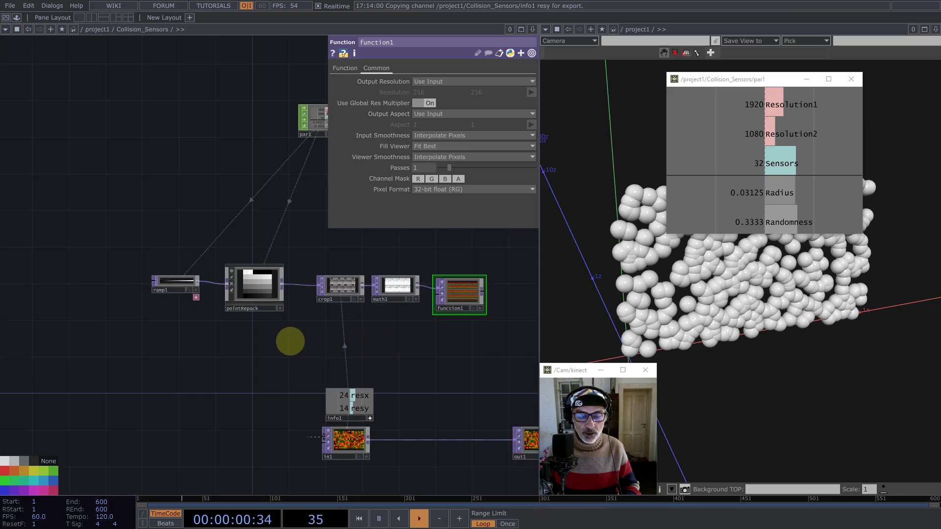
{"action": "left_click_drag", "start_coordinate": [283, 330], "coordinate": [270, 317]}
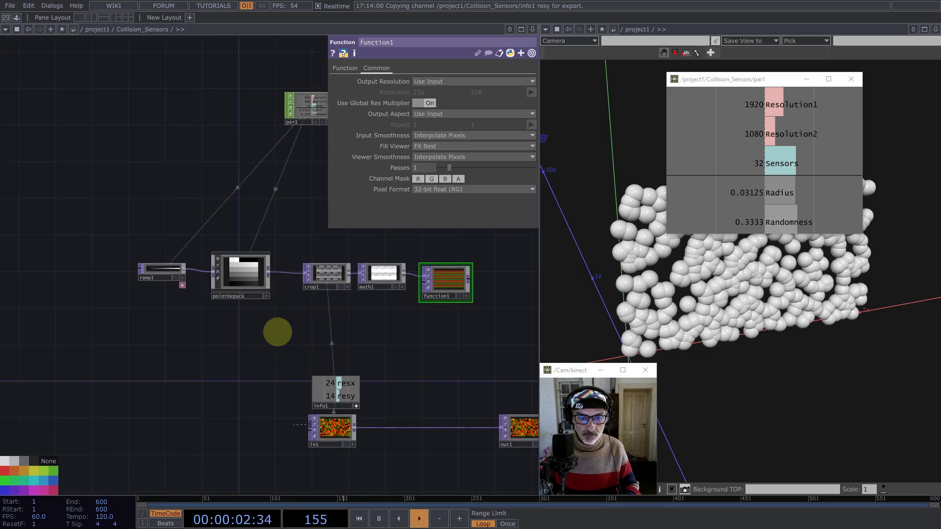
{"action": "double_click", "coordinate": [278, 332]}
{"action": "type", "text": "noi"}
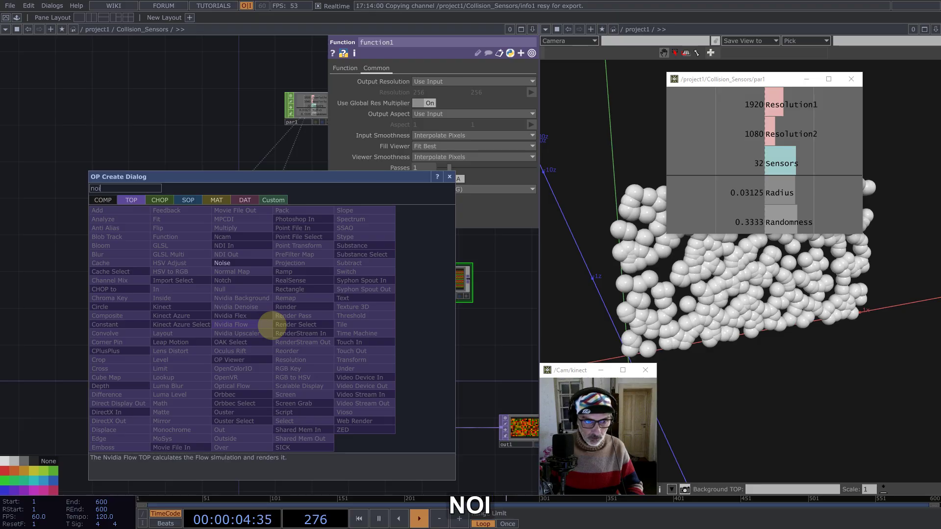
{"action": "left_click", "coordinate": [222, 263]}
{"action": "left_click", "coordinate": [299, 328]}
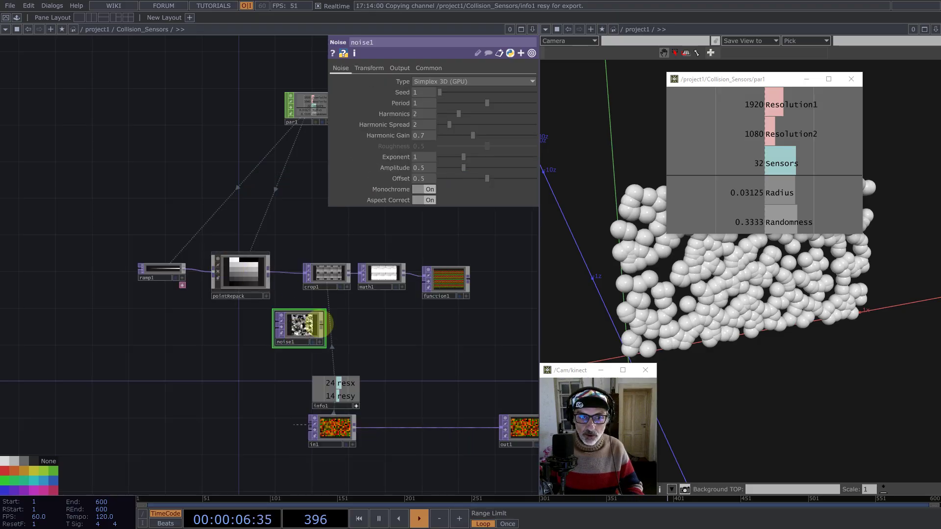
{"action": "type", "text": "2"}
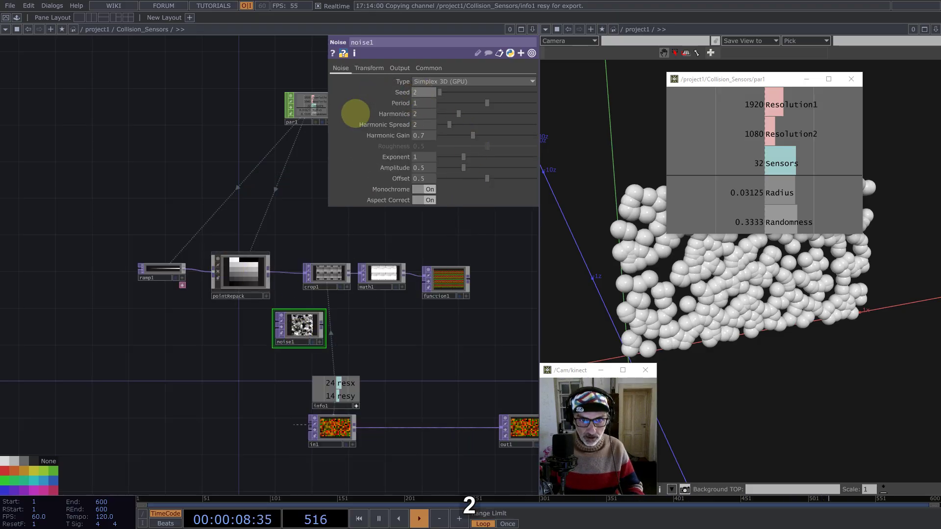
Step: Reference info1's resx and resy channels in noise1's Resolution and set its Pixel Format to 32-bit float (Mono)
{"action": "left_click_drag", "start_coordinate": [341, 384], "coordinate": [415, 161]}
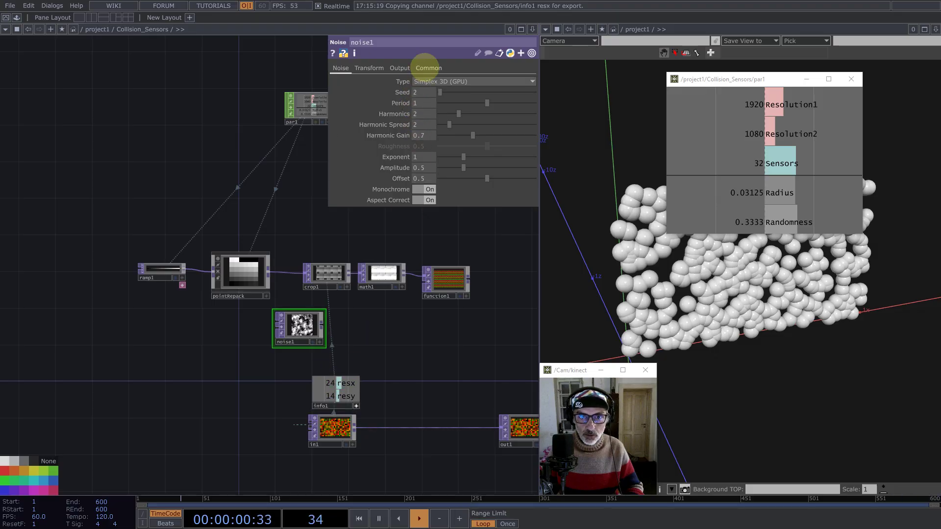
{"action": "left_click", "coordinate": [428, 68]}
{"action": "left_click_drag", "start_coordinate": [437, 93], "coordinate": [435, 92]}
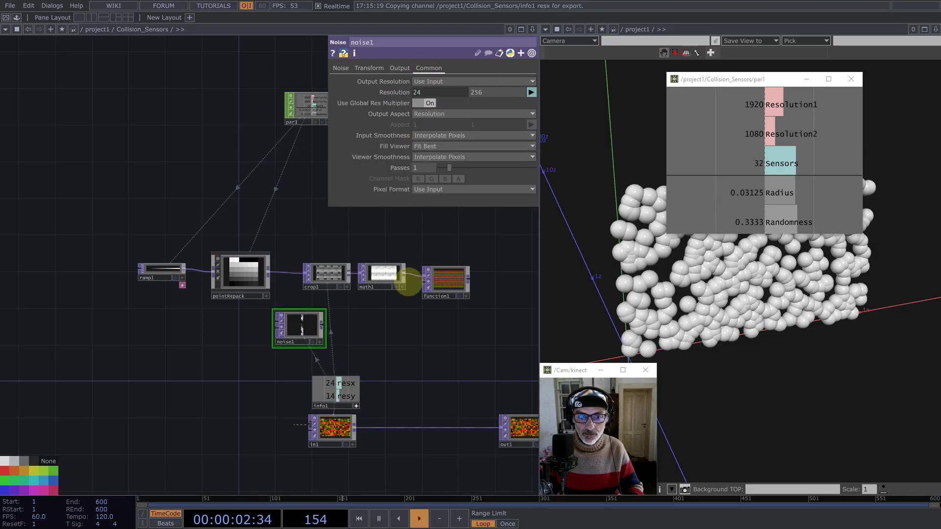
{"action": "left_click_drag", "start_coordinate": [336, 392], "coordinate": [499, 89]}
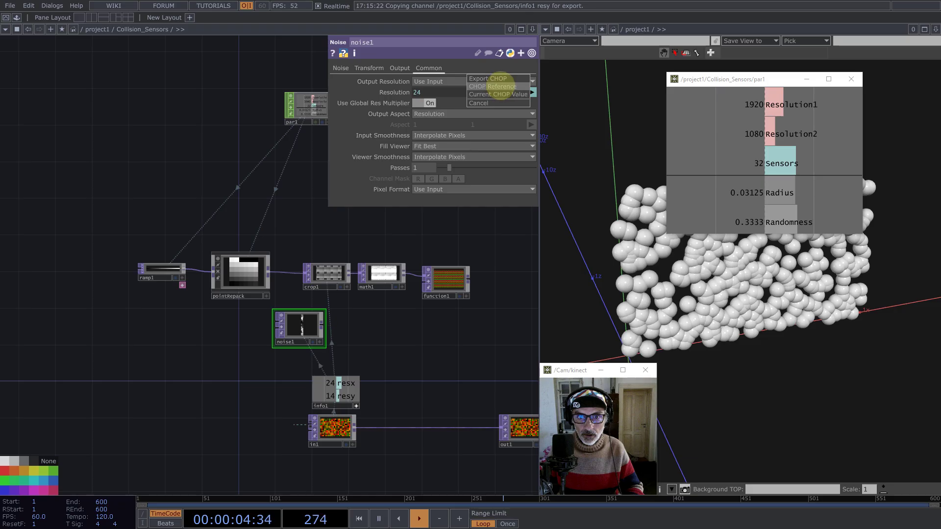
{"action": "left_click", "coordinate": [450, 190]}
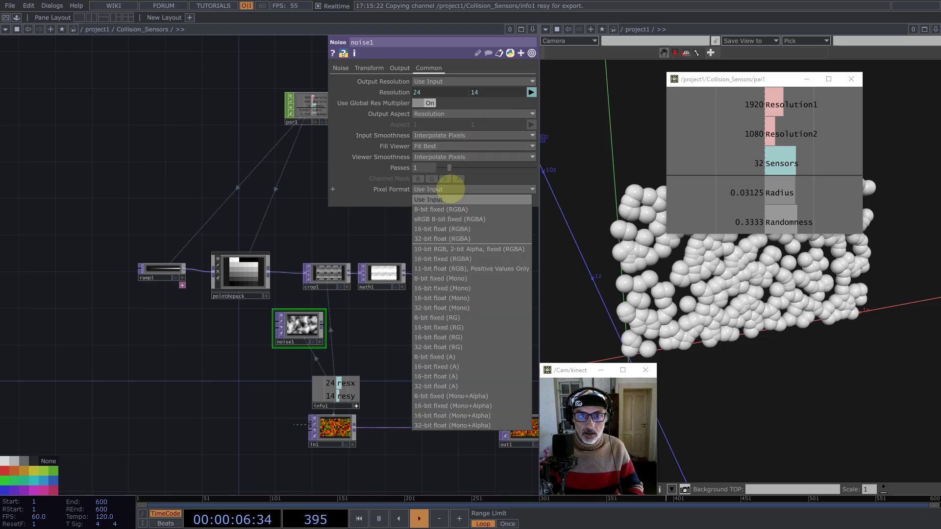
{"action": "left_click", "coordinate": [457, 312]}
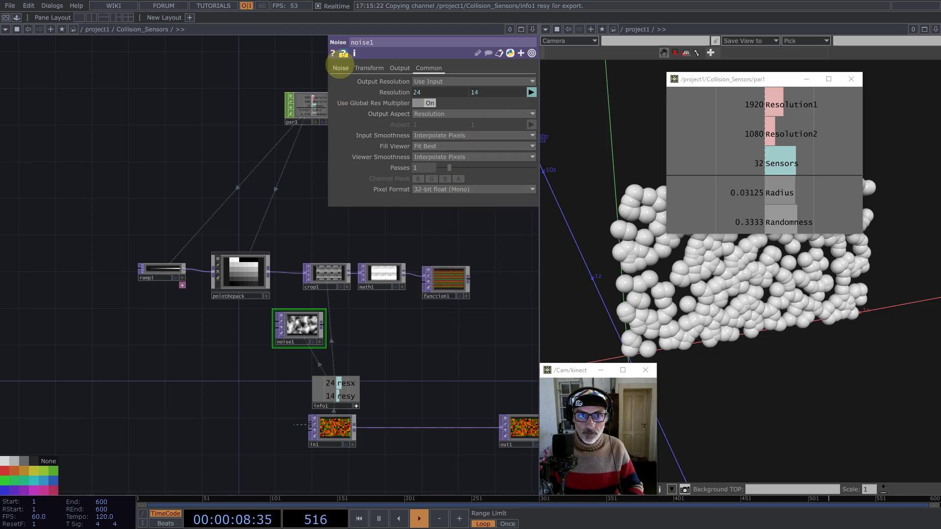
Step: Set noise1's Offset to 1 and reference par1's Randomness channel in its Amplitude
{"action": "left_click", "coordinate": [341, 68]}
{"action": "left_click_drag", "start_coordinate": [487, 178], "coordinate": [534, 178]}
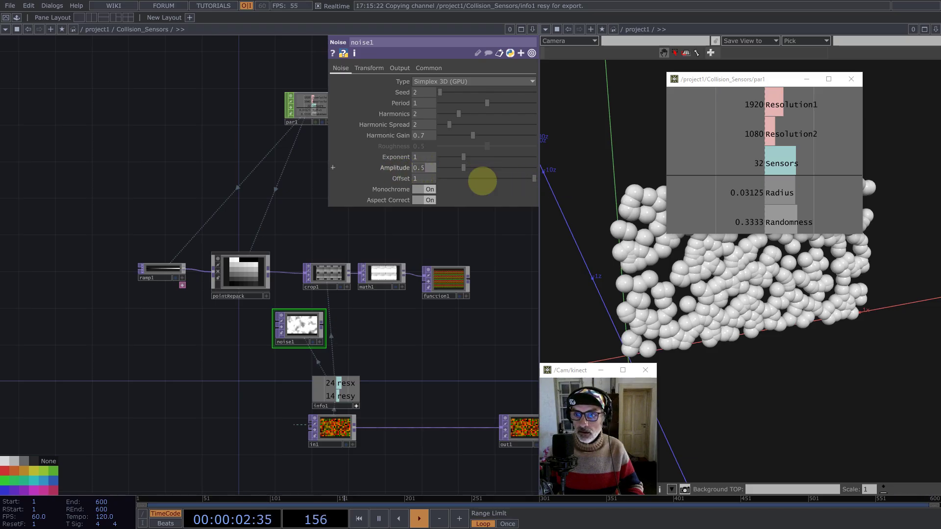
{"action": "left_click_drag", "start_coordinate": [424, 260], "coordinate": [340, 283]}
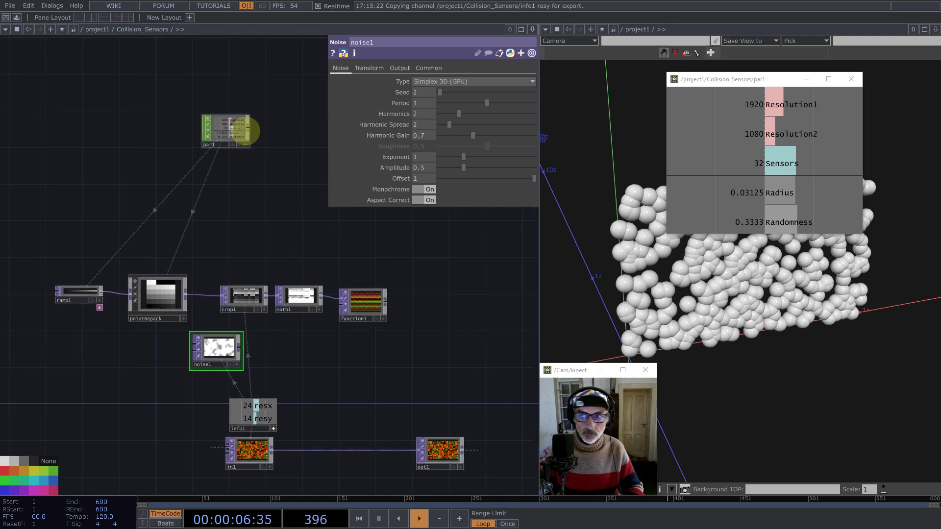
{"action": "mouse_move", "coordinate": [792, 222]}
{"action": "left_mouse_down"}
{"action": "mouse_move", "coordinate": [419, 167]}
{"action": "mouse_move", "coordinate": [430, 167]}
{"action": "left_mouse_up"}
{"action": "left_click", "coordinate": [428, 161]}
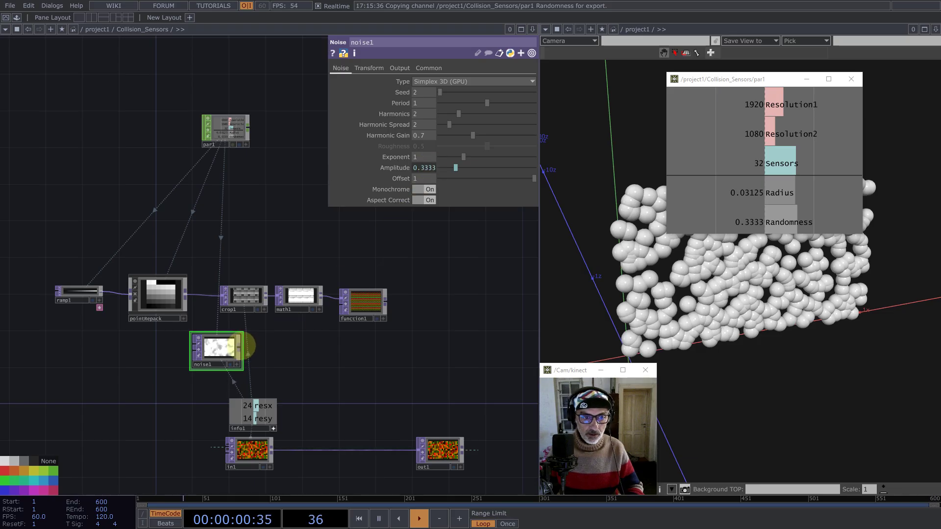
Step: Add a Limit TOP after noise1, placing it directly beside the noise node
{"action": "middle_click", "coordinate": [248, 346]}
{"action": "type", "text": "li"}
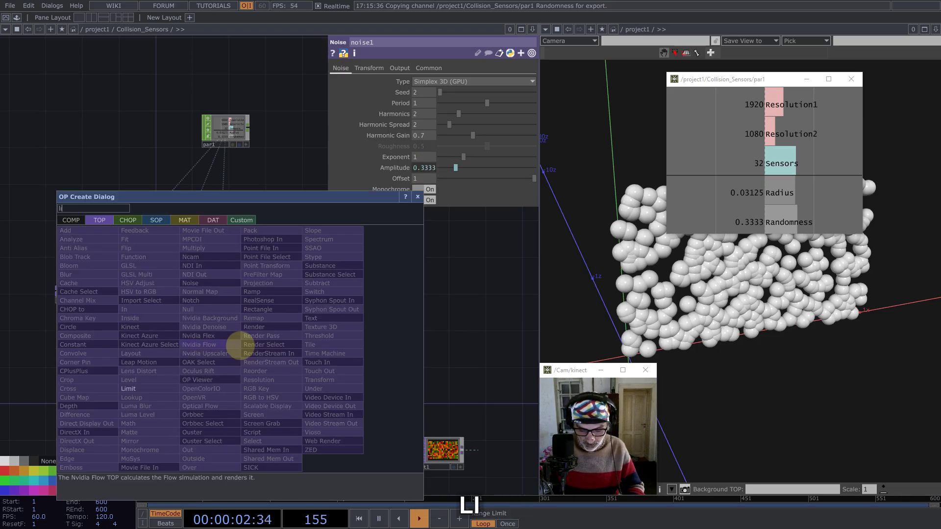
{"action": "type", "text": "m"}
{"action": "left_click", "coordinate": [169, 388]}
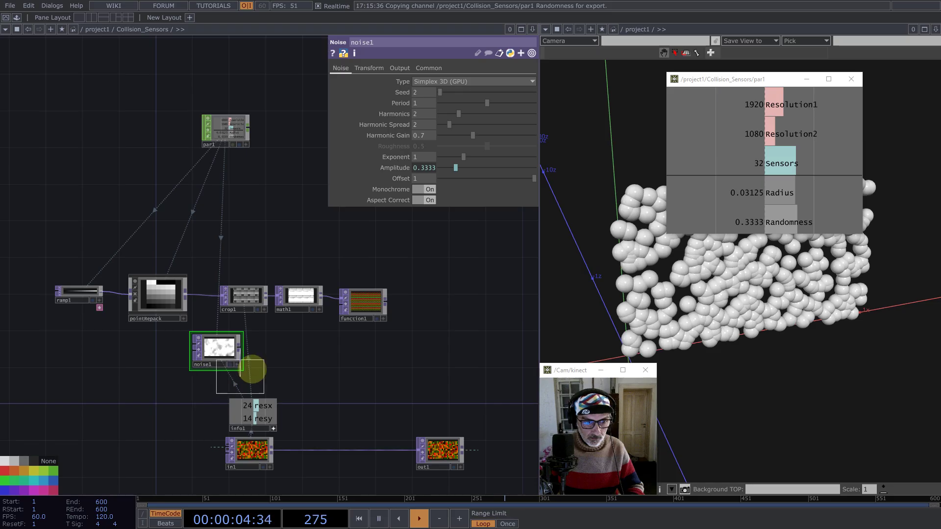
{"action": "left_click", "coordinate": [270, 348]}
Step: Set limit1's minimum limit type to Clamp with a minimum value of 1/8
{"action": "left_click", "coordinate": [425, 81]}
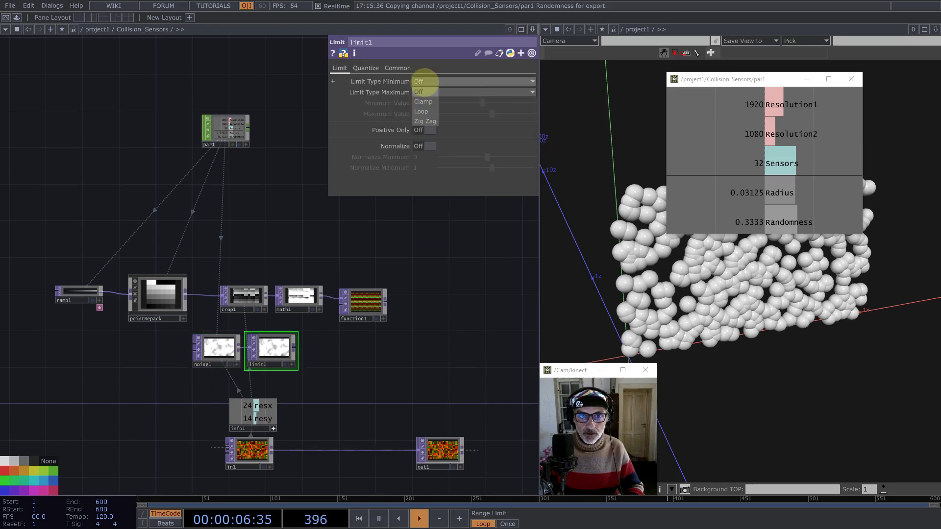
{"action": "left_click", "coordinate": [423, 102]}
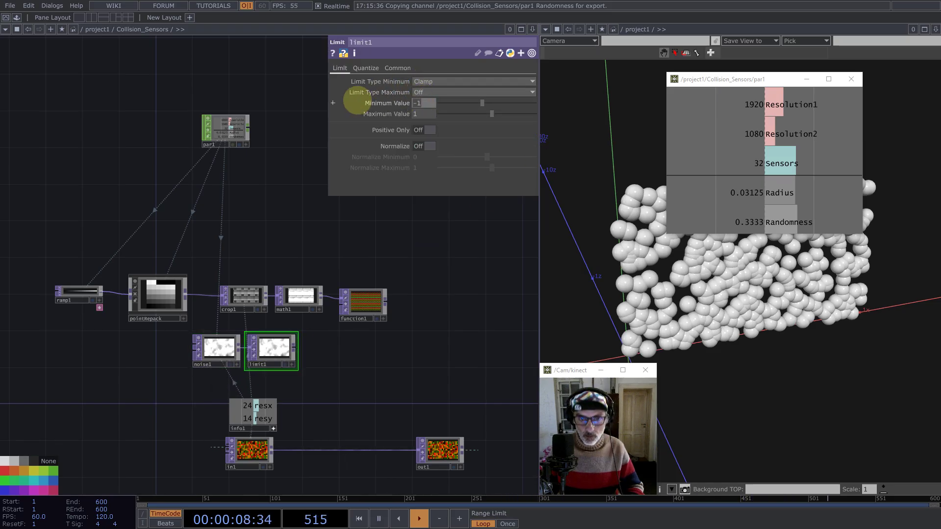
{"action": "type", "text": "1"}
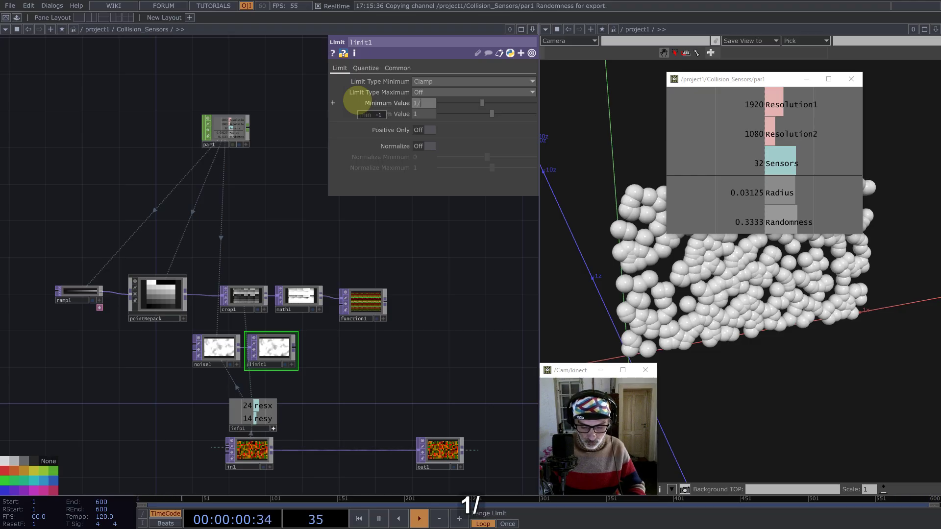
{"action": "type", "text": "/8"}
{"action": "key", "text": "Return"}
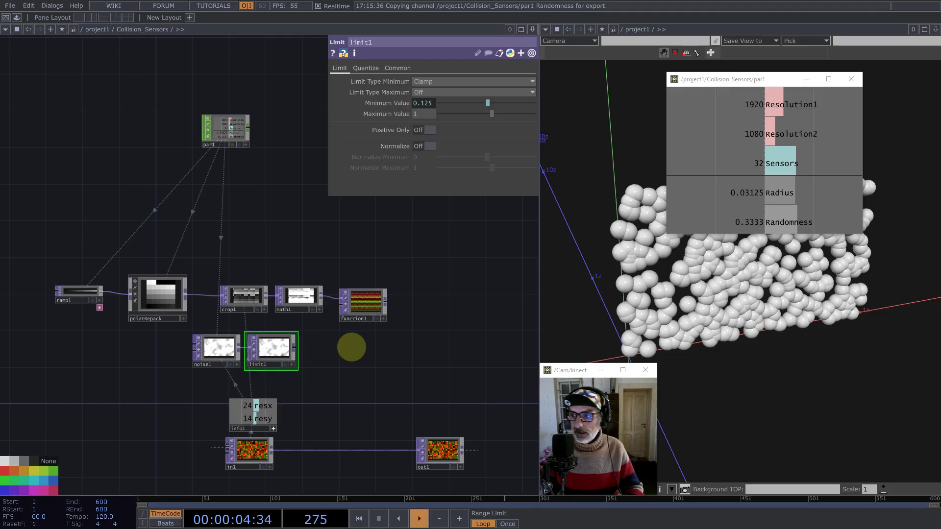
Step: Combine limit1 and function1 in a new Multiply TOP, and move noise1 and limit1 so that limit1 sits beneath function1
{"action": "middle_click", "coordinate": [300, 347]}
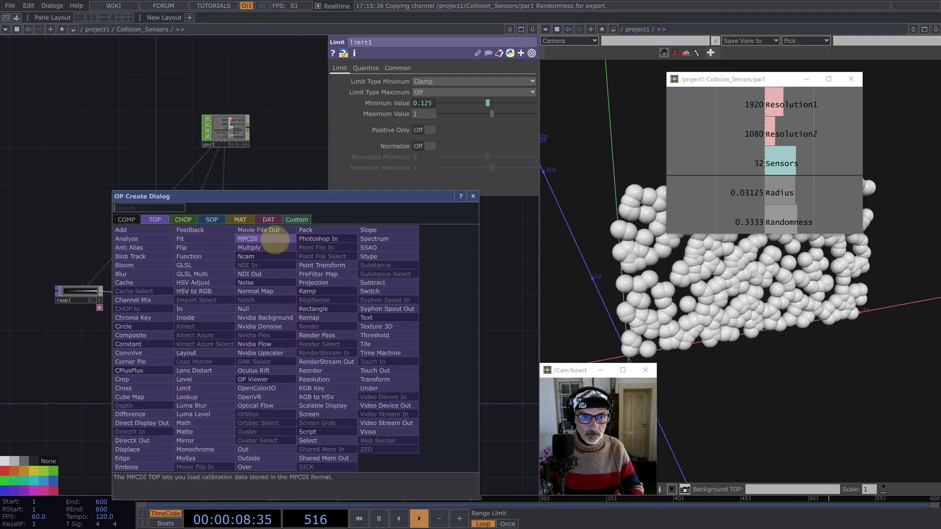
{"action": "left_click", "coordinate": [259, 247]}
{"action": "left_click", "coordinate": [437, 315]}
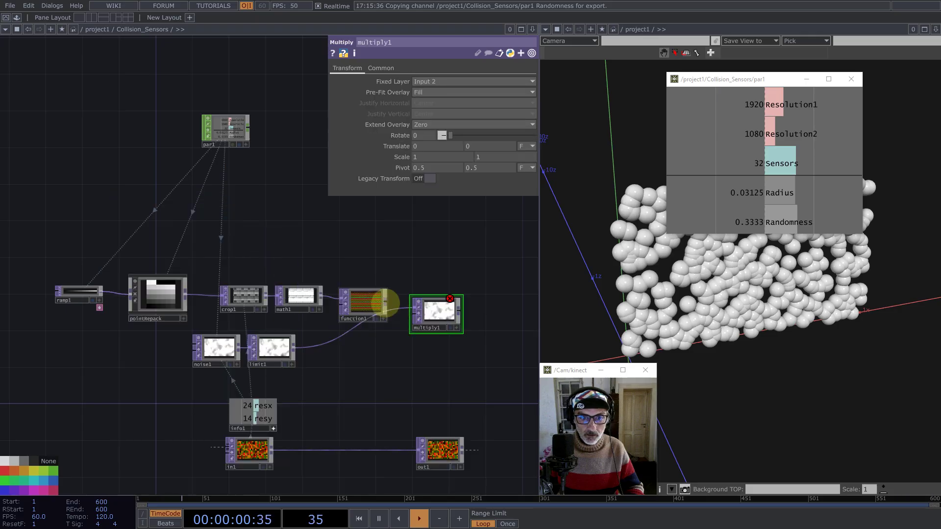
{"action": "left_click_drag", "start_coordinate": [386, 301], "coordinate": [367, 291]}
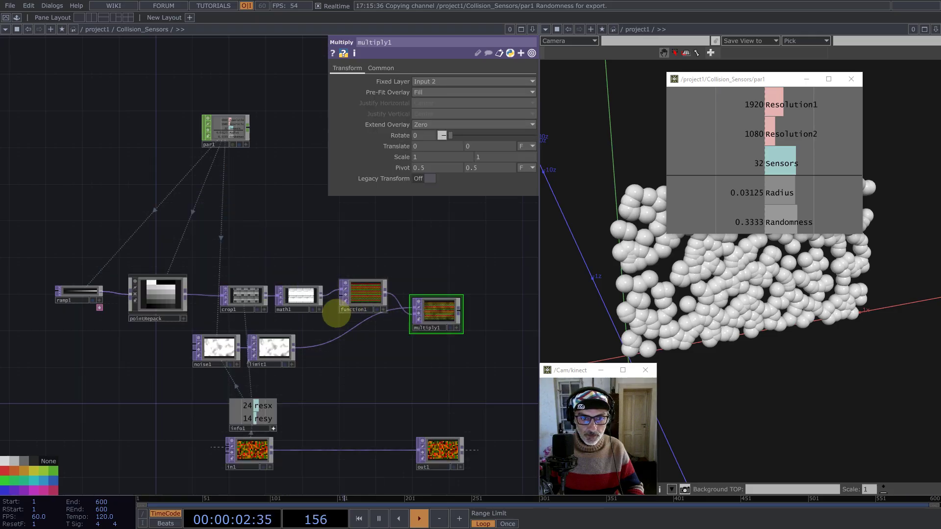
{"action": "right_click_drag", "start_coordinate": [312, 370], "coordinate": [219, 345]}
{"action": "left_click_drag", "start_coordinate": [284, 348], "coordinate": [376, 349]}
Step: Examine multiply1's output as a 3D point display from another angle, and return its viewer to the image display
{"action": "middle_click_drag", "start_coordinate": [447, 316], "coordinate": [374, 302]}
{"action": "scroll", "coordinate": [374, 305], "scroll_direction": "up", "scroll_amount": 3}
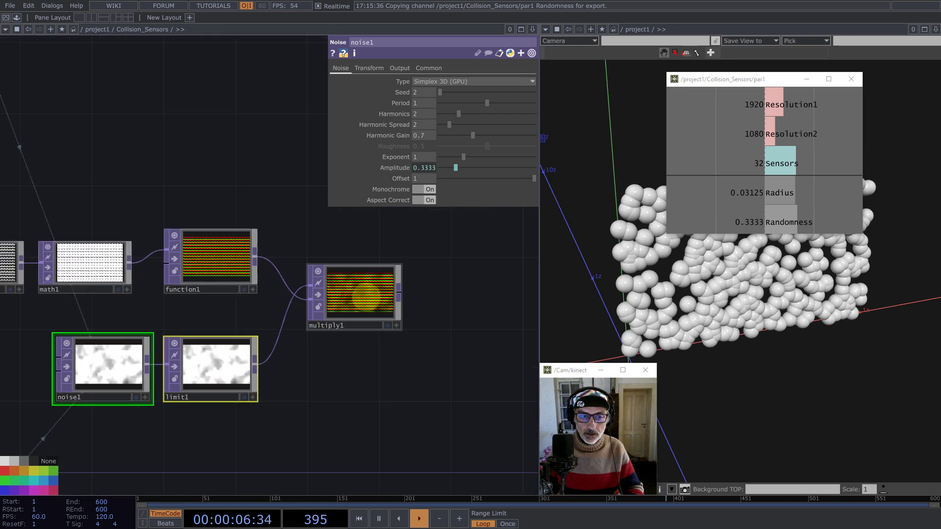
{"action": "scroll", "coordinate": [394, 308], "scroll_direction": "up", "scroll_amount": 2}
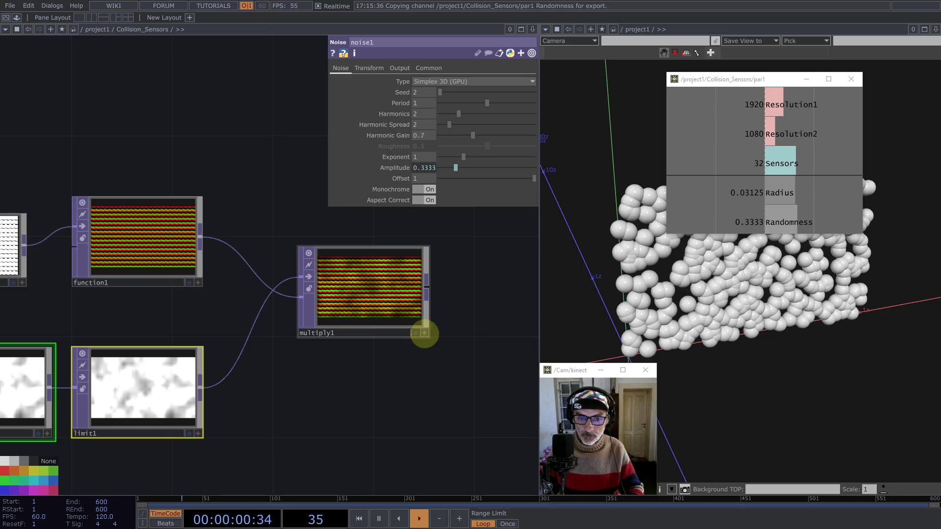
{"action": "left_click", "coordinate": [425, 333]}
{"action": "right_click", "coordinate": [382, 296]}
{"action": "left_click", "coordinate": [409, 366]}
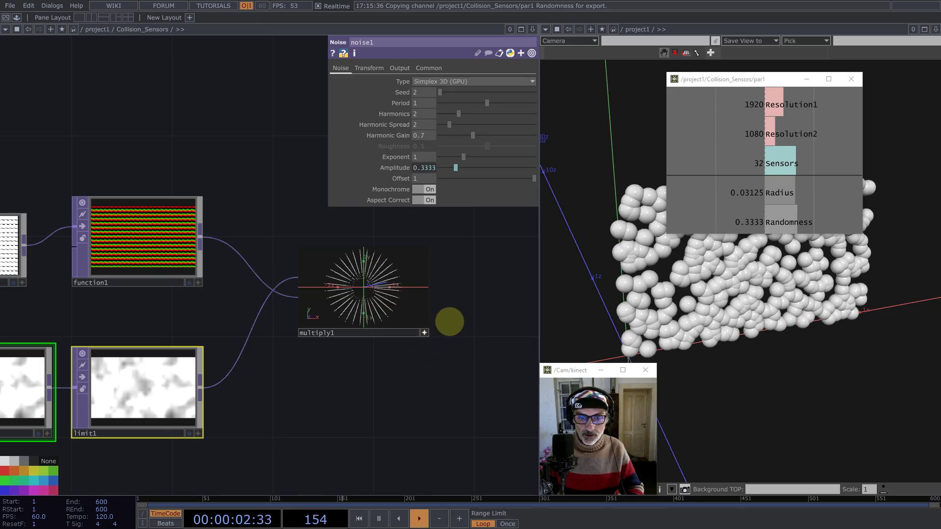
{"action": "scroll", "coordinate": [447, 321], "scroll_direction": "up", "scroll_amount": 3}
{"action": "left_click_drag", "start_coordinate": [323, 281], "coordinate": [310, 282]}
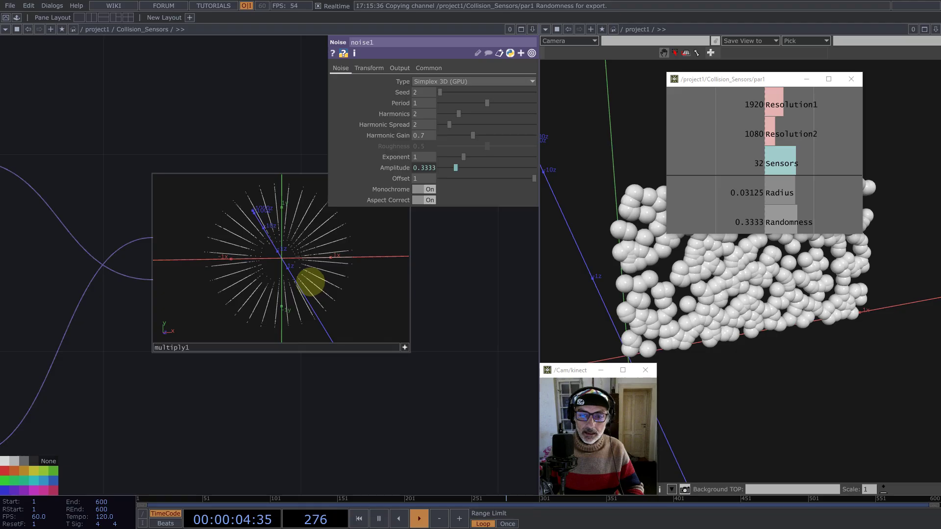
{"action": "right_click", "coordinate": [310, 273]}
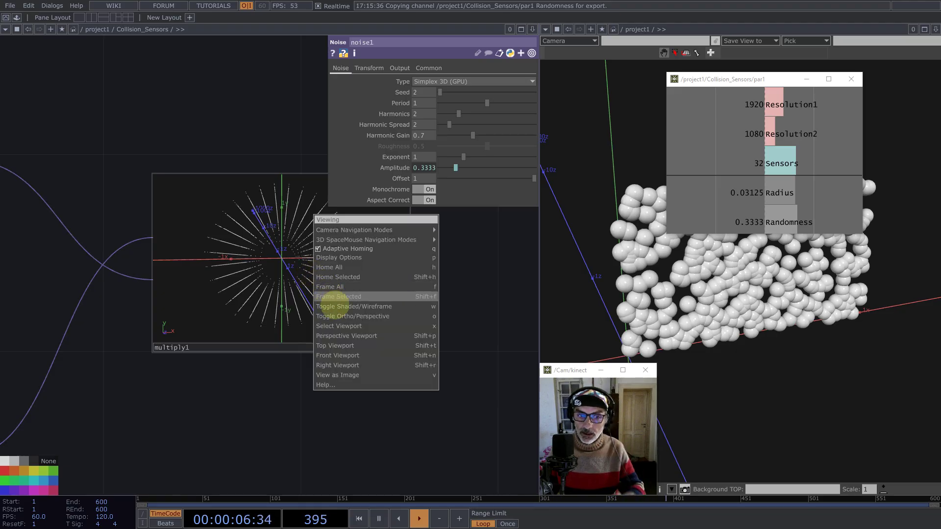
{"action": "left_click", "coordinate": [351, 376]}
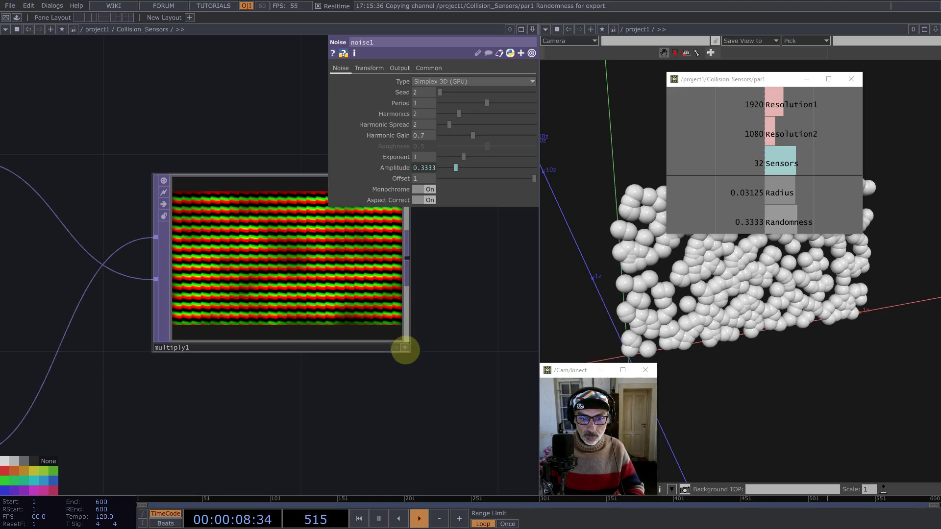
Step: Add a Math TOP after multiply1, placing it beside the multiply node
{"action": "scroll", "coordinate": [315, 319], "scroll_direction": "down", "scroll_amount": 3}
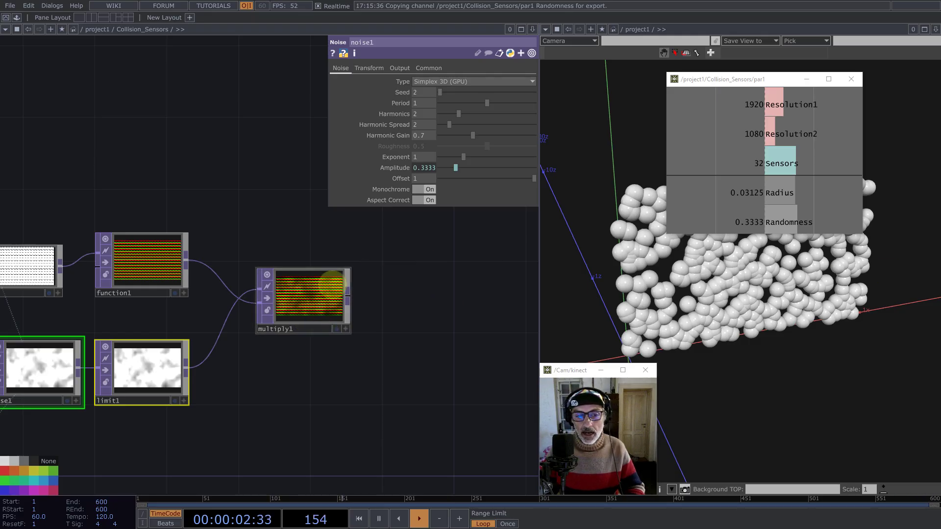
{"action": "middle_click", "coordinate": [349, 294]}
{"action": "type", "text": "math"}
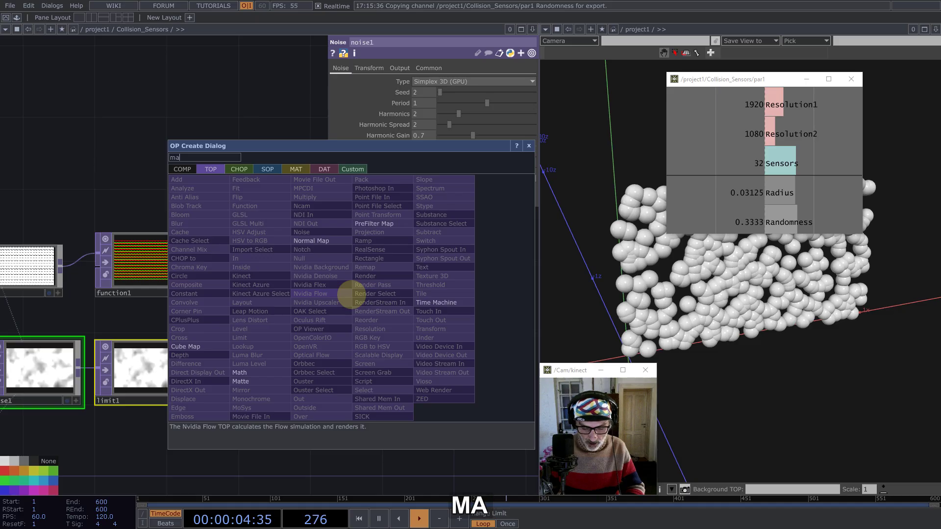
{"action": "left_click", "coordinate": [244, 381]}
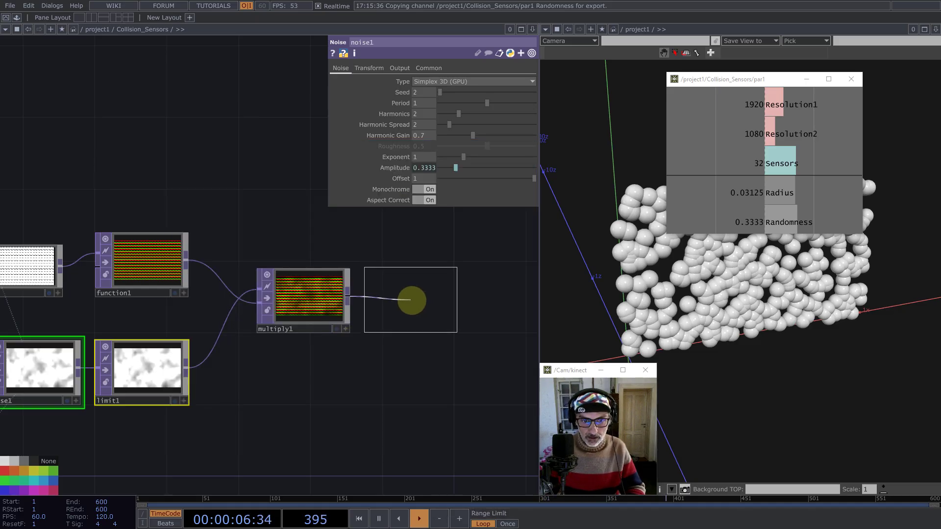
{"action": "left_click", "coordinate": [413, 300]}
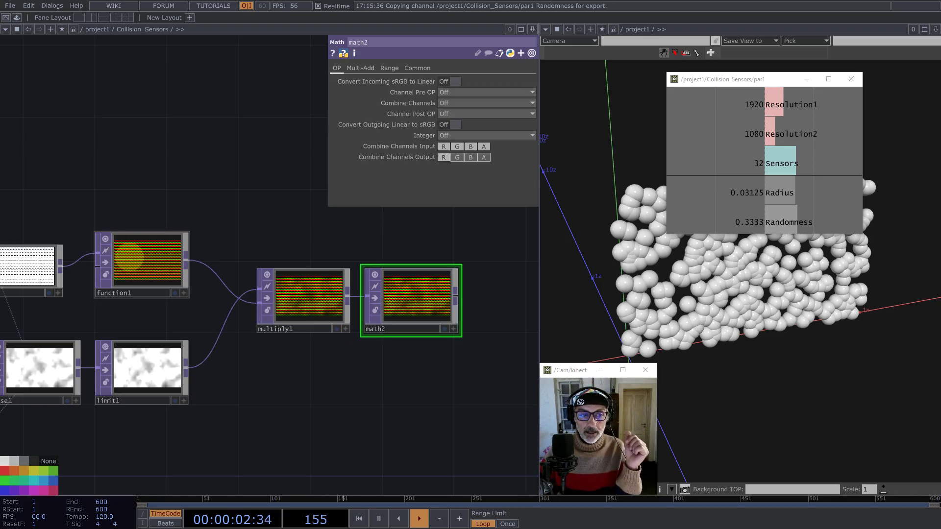
Step: Check function1's common settings and reference par1's Radius channel in math2's Multiply parameter
{"action": "left_click", "coordinate": [128, 257]}
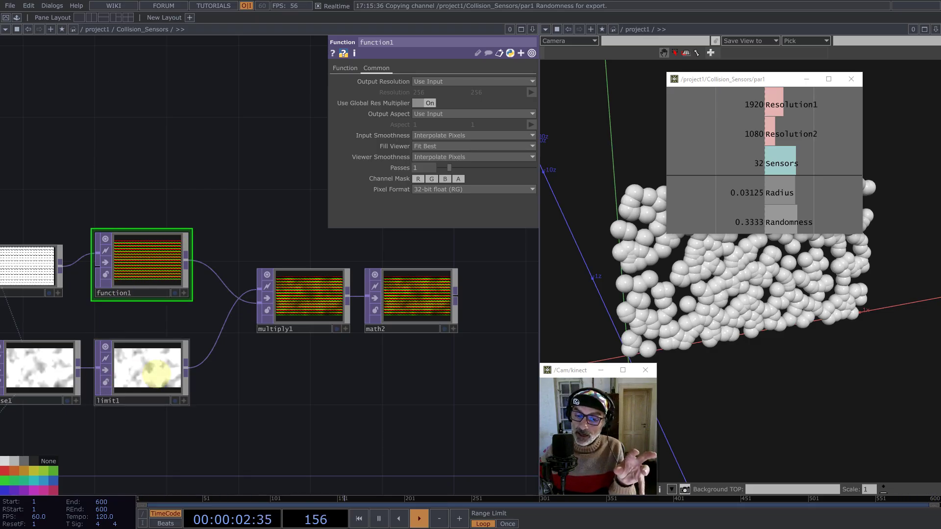
{"action": "left_click", "coordinate": [414, 301]}
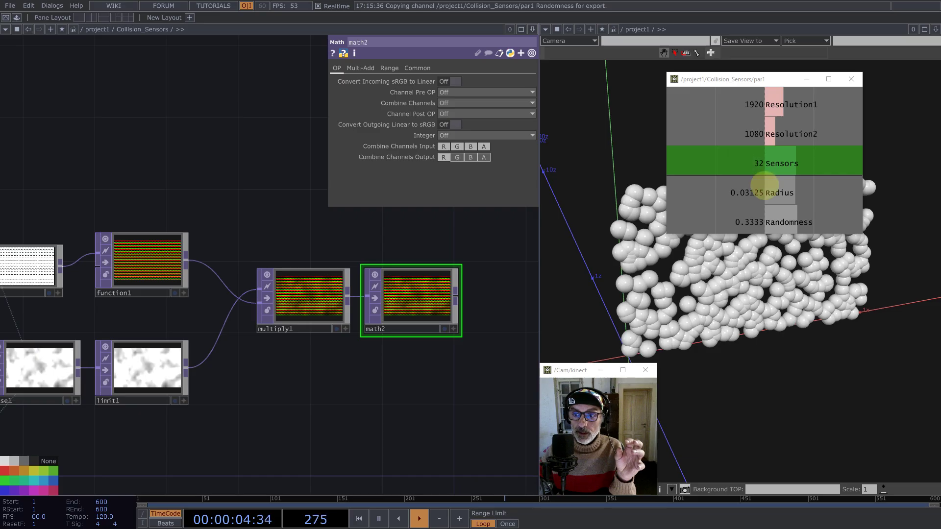
{"action": "left_click_drag", "start_coordinate": [781, 196], "coordinate": [449, 92]}
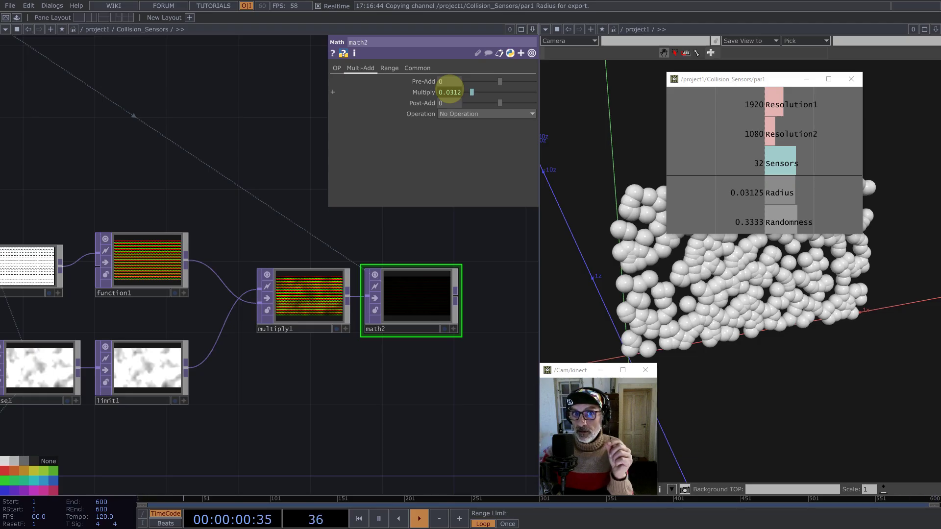
Step: Extend math2's Multiply expression to op('par1')['Radius']+1/op('par1')['Resolution1']/2, reusing a Resolution1 reference cut from Post-Add
{"action": "left_click", "coordinate": [769, 104]}
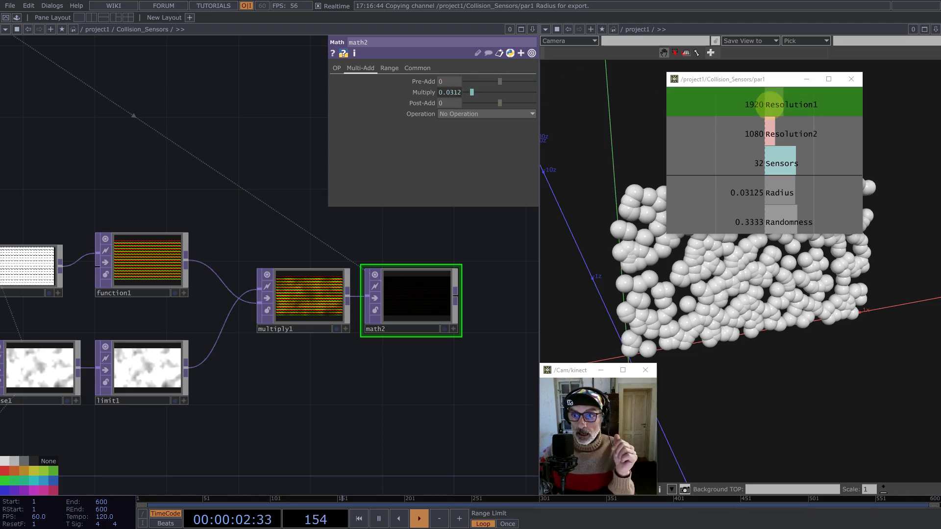
{"action": "left_click_drag", "start_coordinate": [768, 105], "coordinate": [448, 97]}
{"action": "left_click", "coordinate": [448, 98]}
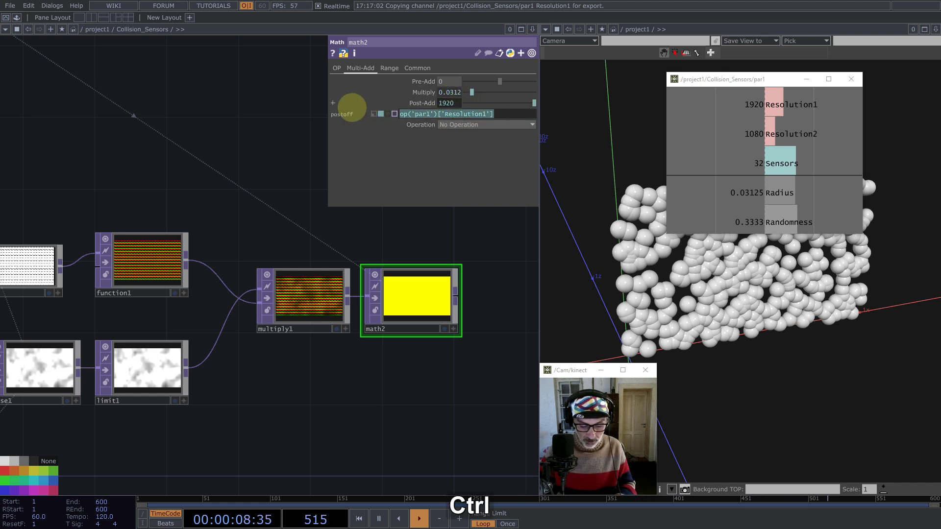
{"action": "key", "text": "ctrl+x"}
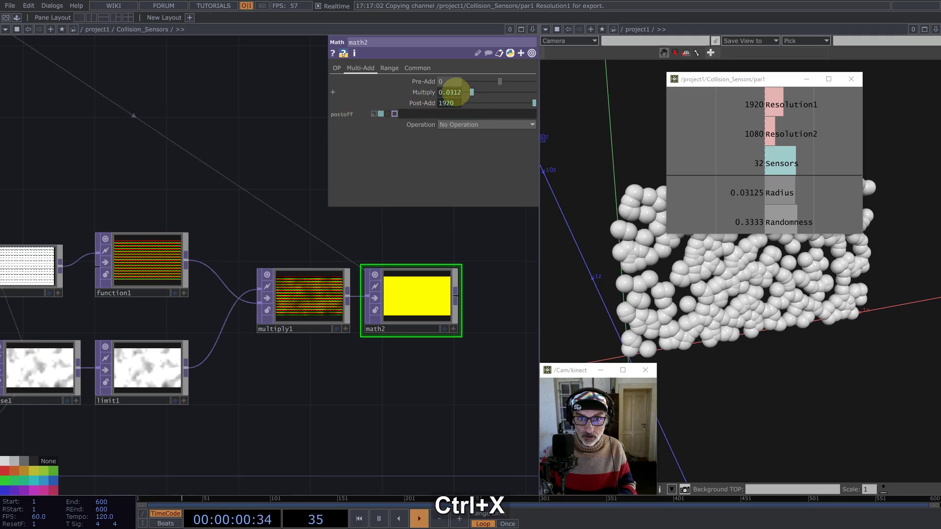
{"action": "left_click", "coordinate": [463, 91]}
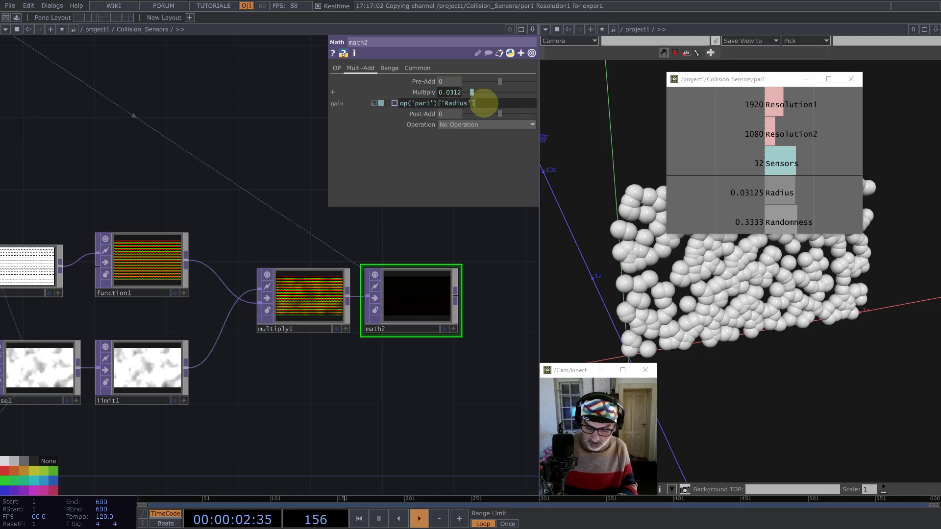
{"action": "type", "text": "+1/"}
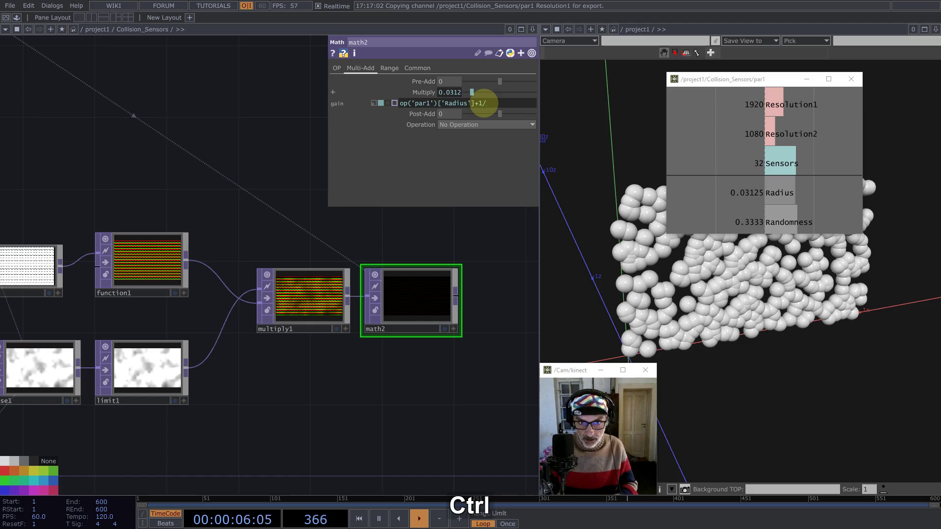
{"action": "key", "text": "ctrl+v"}
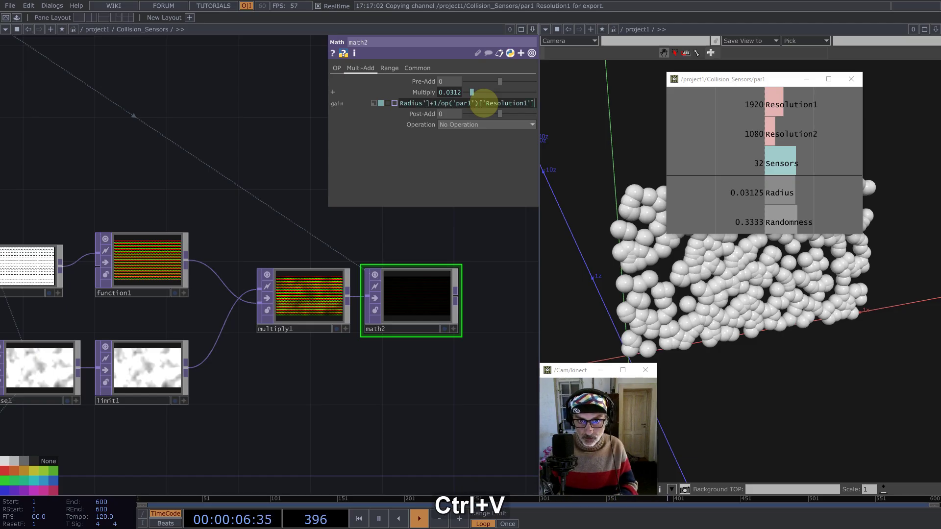
{"action": "type", "text": "/2"}
{"action": "key", "text": "Return"}
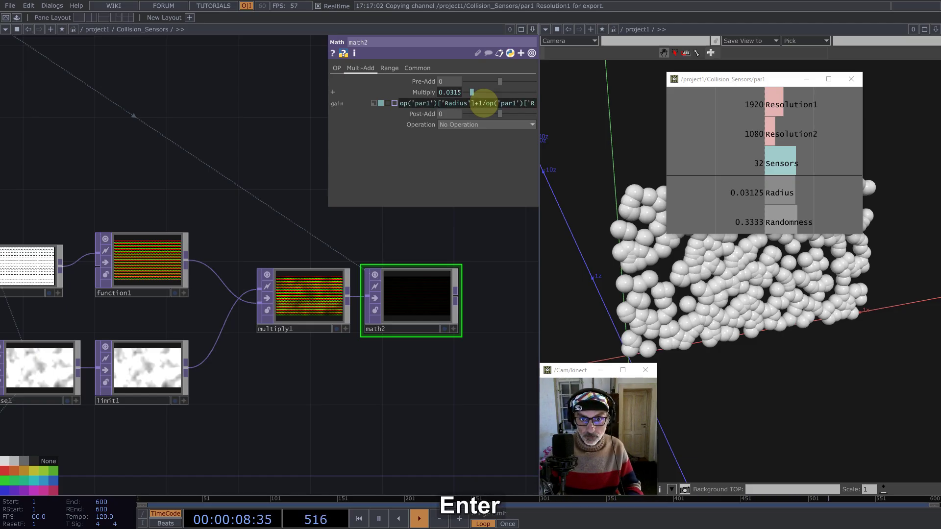
Step: Select all nodes in the network and set their Input Smoothness and Viewer Smoothness to Nearest Pixel
{"action": "scroll", "coordinate": [389, 288], "scroll_direction": "down", "scroll_amount": 3}
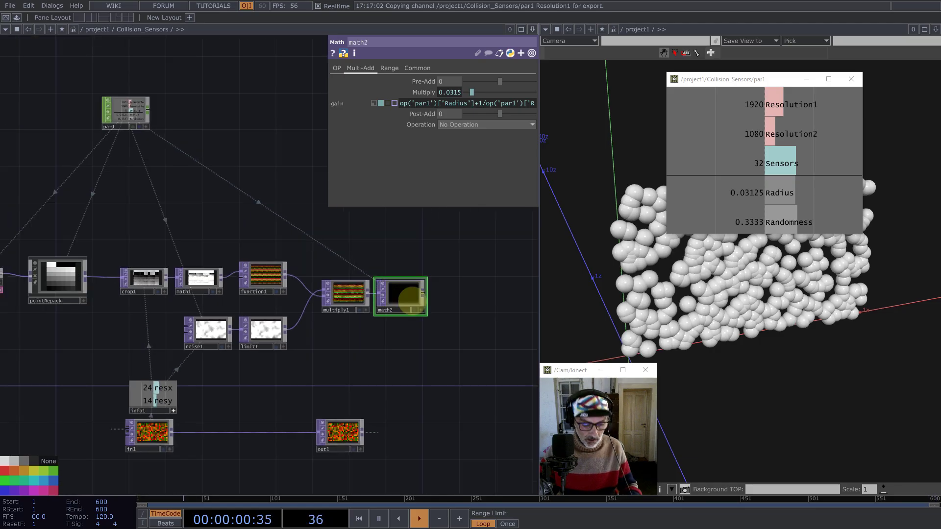
{"action": "key", "text": "ctrl+a"}
{"action": "left_click", "coordinate": [418, 67]}
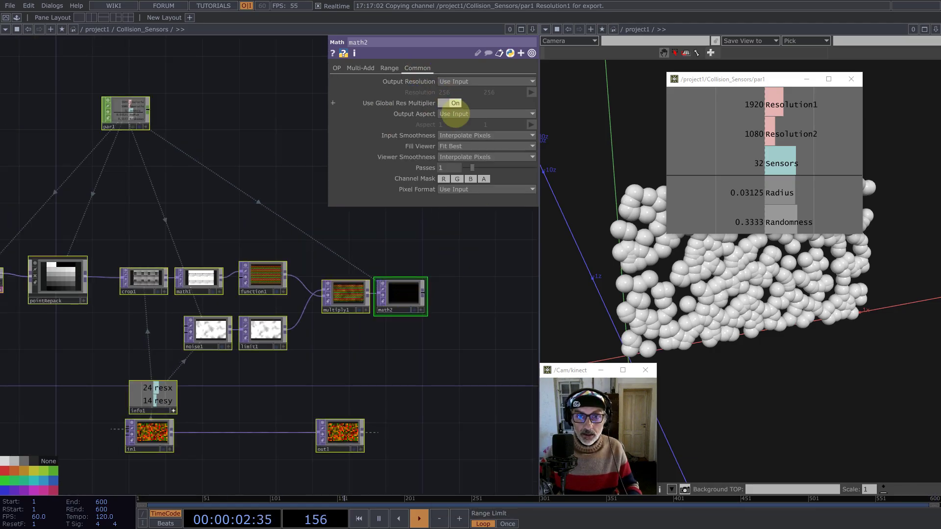
{"action": "left_click", "coordinate": [461, 135]}
{"action": "left_click", "coordinate": [460, 146]}
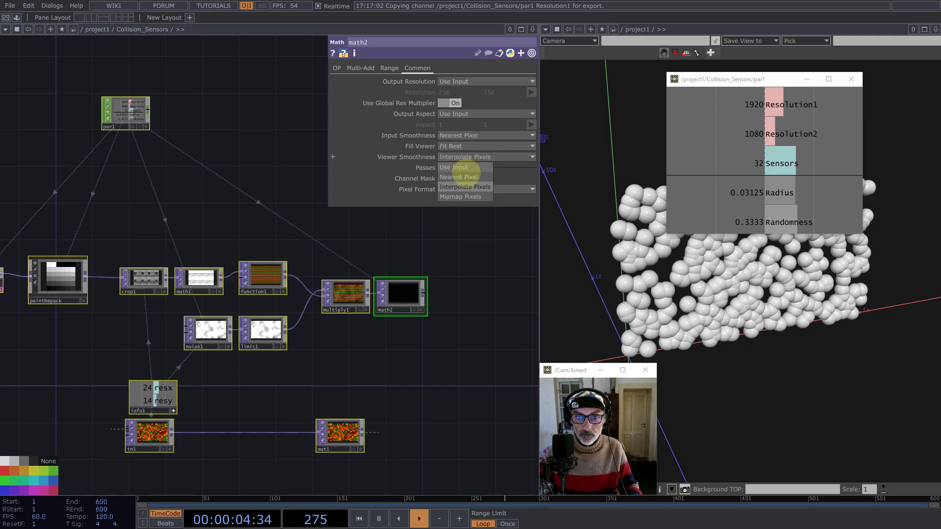
{"action": "left_click_drag", "start_coordinate": [460, 348], "coordinate": [436, 350]}
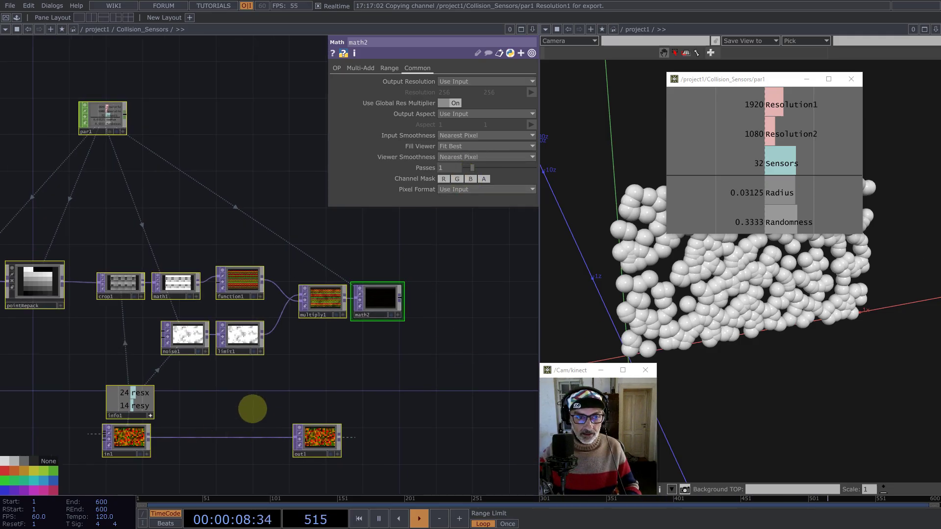
{"action": "left_click_drag", "start_coordinate": [281, 378], "coordinate": [324, 335]}
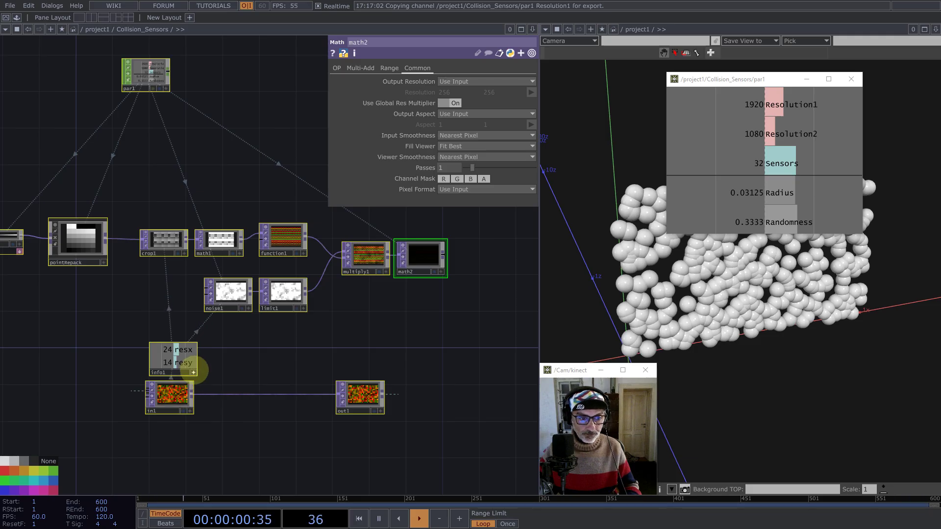
{"action": "left_click_drag", "start_coordinate": [175, 356], "coordinate": [283, 357]}
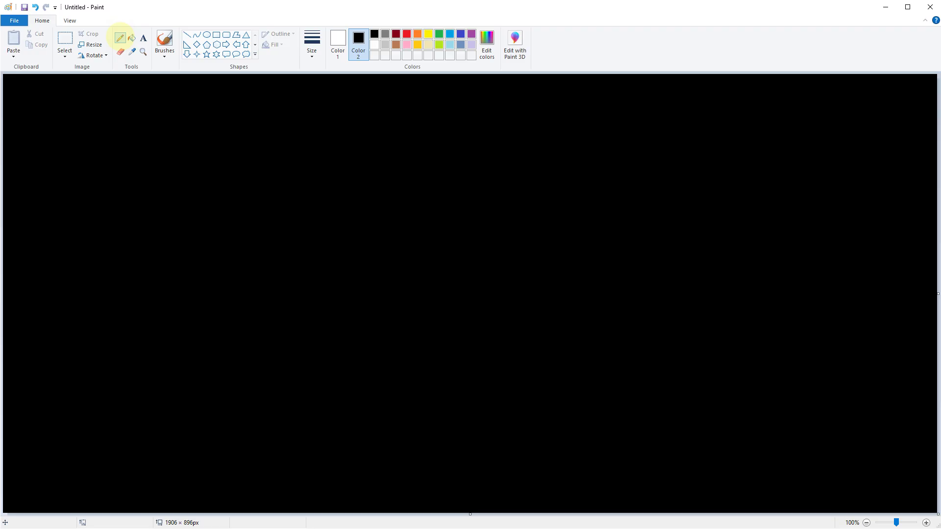
Step: In Paint, sketch a freehand rectangle in white near the canvas's upper-left corner with two small squares inside it
{"action": "mouse_move", "coordinate": [53, 119]}
{"action": "left_mouse_down"}
{"action": "mouse_move", "coordinate": [55, 191]}
{"action": "mouse_move", "coordinate": [160, 203]}
{"action": "left_mouse_up"}
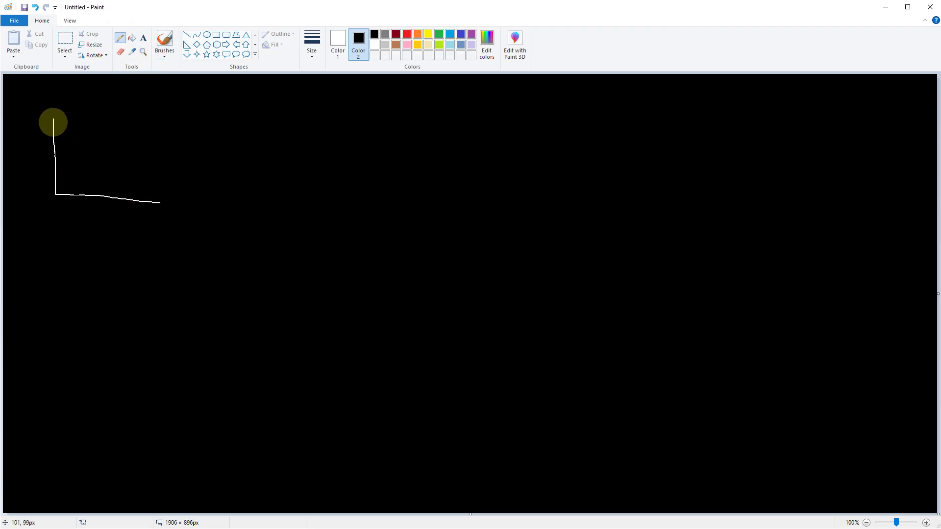
{"action": "mouse_move", "coordinate": [54, 120]}
{"action": "left_mouse_down"}
{"action": "mouse_move", "coordinate": [158, 126]}
{"action": "mouse_move", "coordinate": [159, 202]}
{"action": "left_mouse_up"}
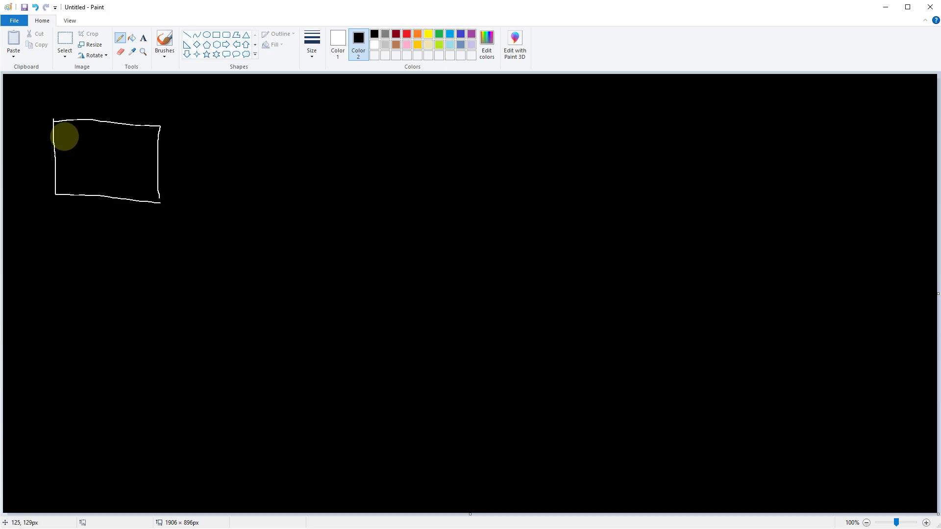
{"action": "left_click_drag", "start_coordinate": [71, 135], "coordinate": [64, 136]}
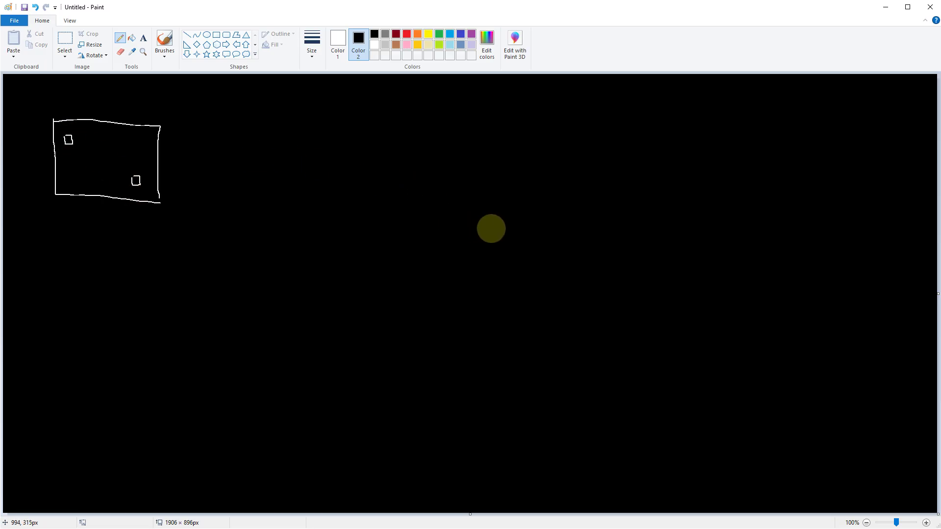
Step: Sketch a large circle near the canvas's middle, overlapped by a smaller circle with dots placed around its edge
{"action": "mouse_move", "coordinate": [486, 218]}
{"action": "left_mouse_down"}
{"action": "mouse_move", "coordinate": [456, 240]}
{"action": "mouse_move", "coordinate": [484, 283]}
{"action": "mouse_move", "coordinate": [536, 254]}
{"action": "mouse_move", "coordinate": [504, 216]}
{"action": "mouse_move", "coordinate": [483, 217]}
{"action": "left_mouse_up"}
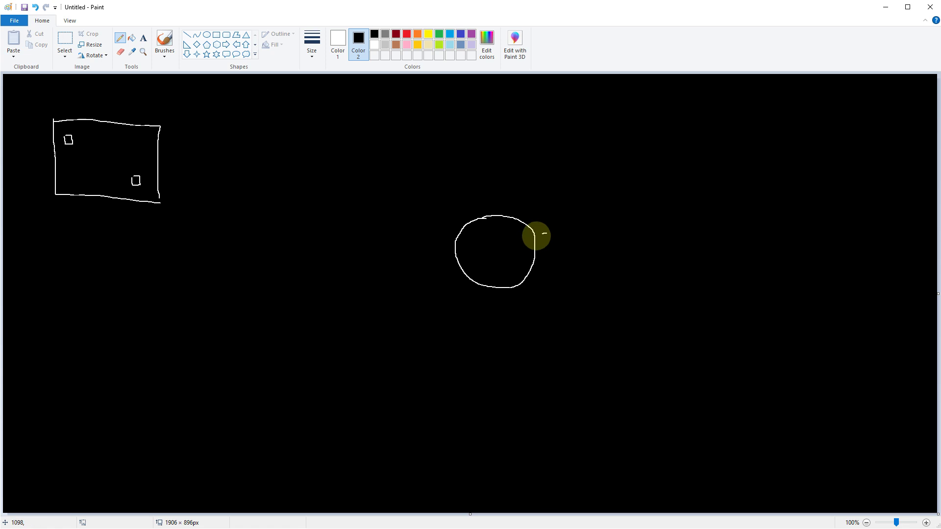
{"action": "mouse_move", "coordinate": [527, 247]}
{"action": "left_mouse_down"}
{"action": "mouse_move", "coordinate": [544, 263]}
{"action": "mouse_move", "coordinate": [561, 248]}
{"action": "mouse_move", "coordinate": [550, 235]}
{"action": "left_mouse_up"}
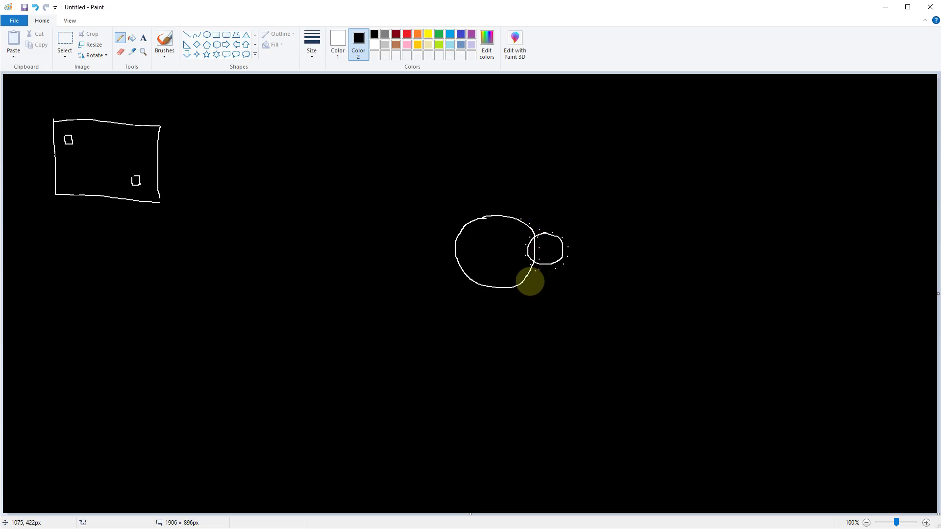
{"action": "left_click", "coordinate": [529, 281]}
{"action": "left_click", "coordinate": [519, 293]}
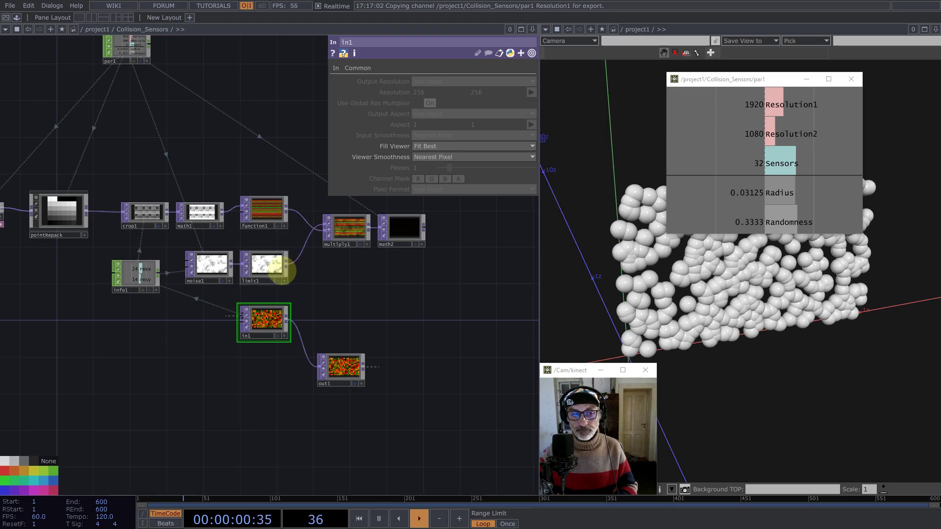
Step: Switch back to TouchDesigner and branch a Reorder TOP off in1, placing it to the right of limit1
{"action": "scroll", "coordinate": [282, 270], "scroll_direction": "up", "scroll_amount": 3}
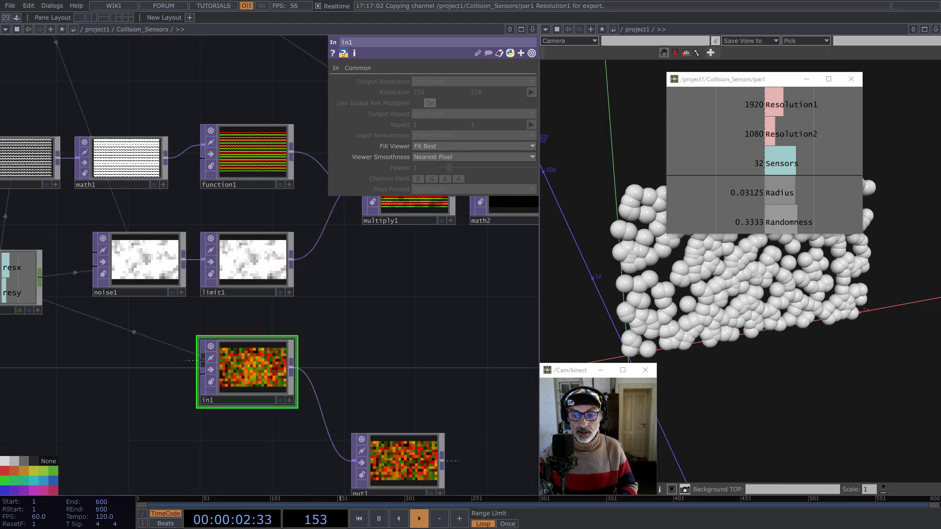
{"action": "left_click_drag", "start_coordinate": [348, 300], "coordinate": [344, 298]}
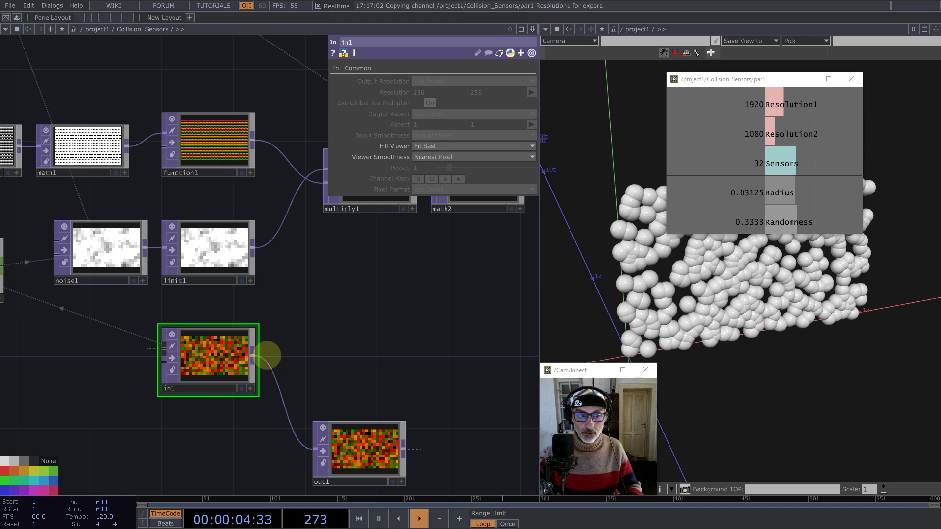
{"action": "middle_click", "coordinate": [253, 353]}
{"action": "type", "text": "re"}
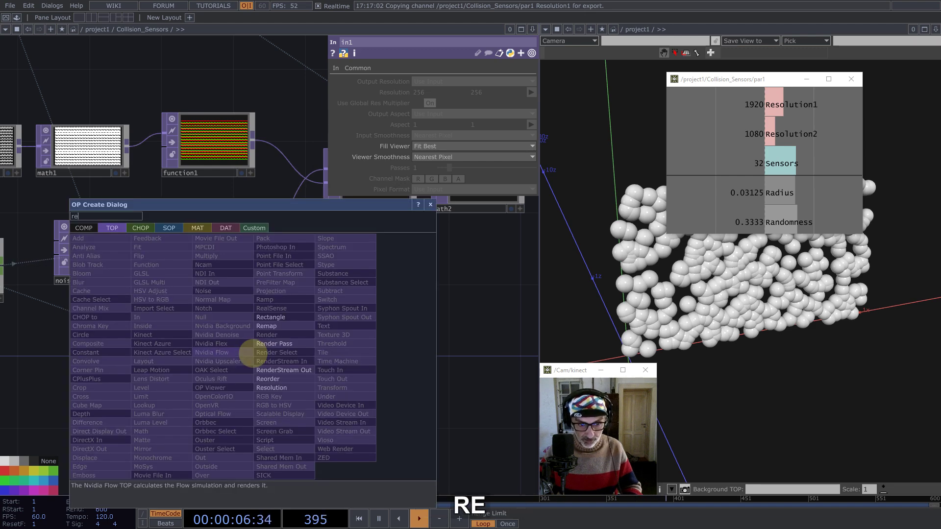
{"action": "left_click", "coordinate": [270, 378]}
{"action": "left_click", "coordinate": [386, 287]}
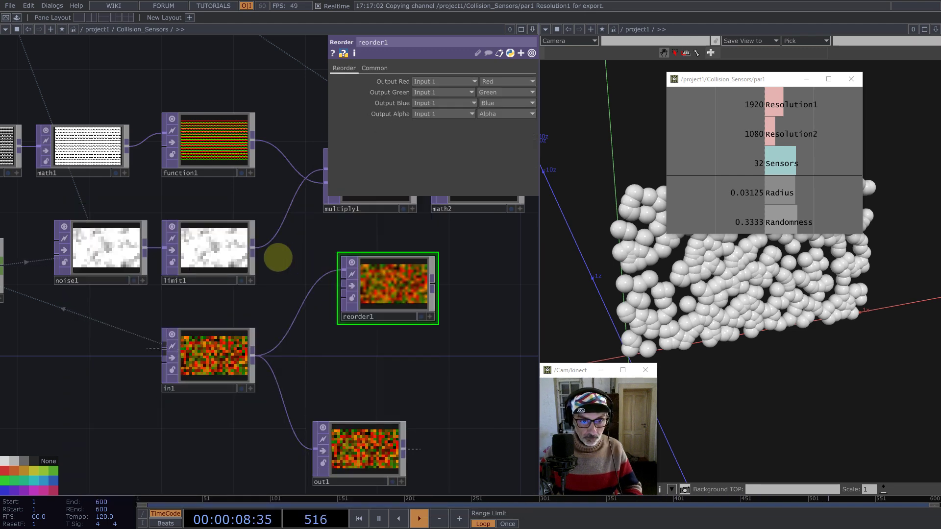
Step: Wire limit1 into reorder1's second input, source Output Blue from Input 2, and set the pixel format to 32-bit float (RGBA)
{"action": "left_click_drag", "start_coordinate": [251, 246], "coordinate": [331, 284]}
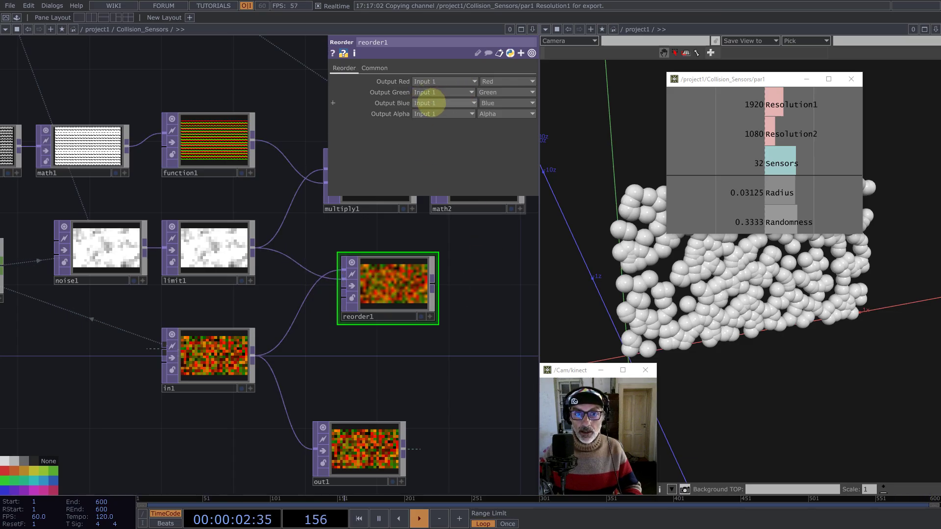
{"action": "left_click", "coordinate": [431, 103]}
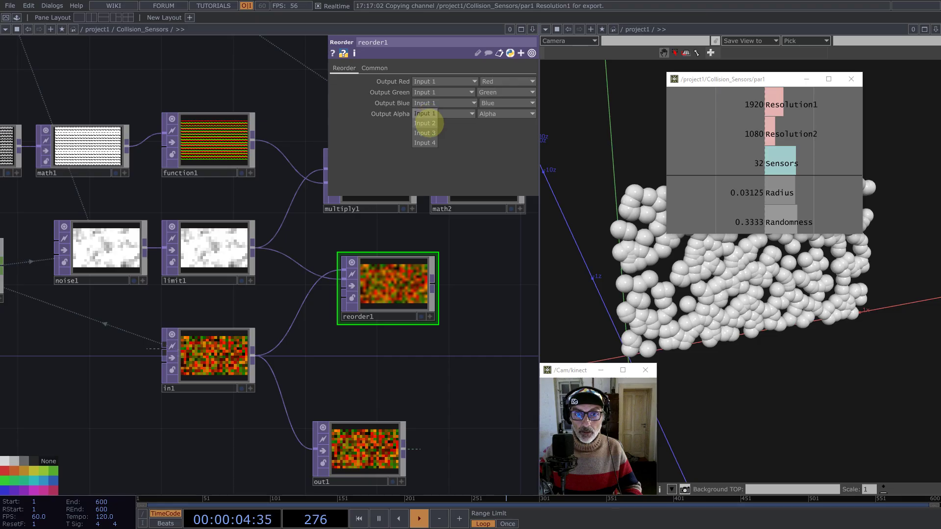
{"action": "left_click", "coordinate": [428, 122]}
{"action": "left_click", "coordinate": [374, 69]}
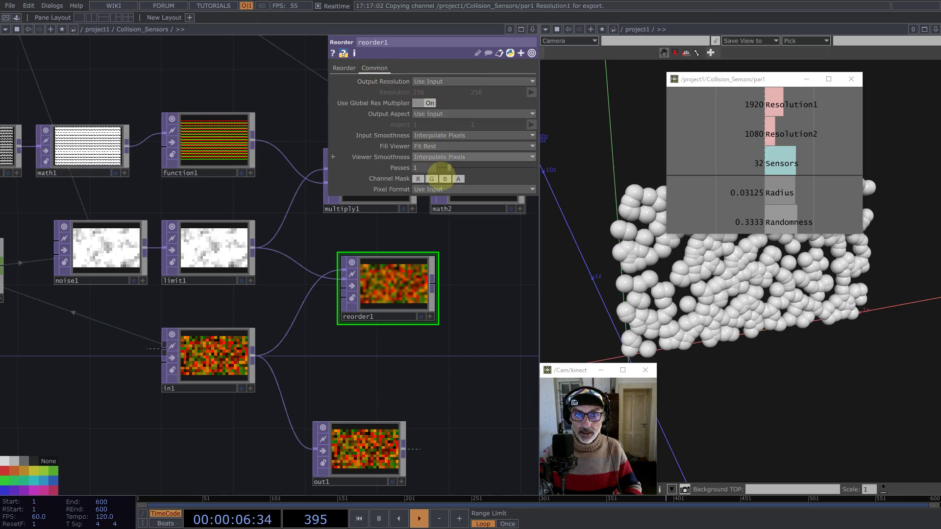
{"action": "left_click", "coordinate": [444, 189]}
{"action": "left_click", "coordinate": [461, 238]}
Step: Append a Null TOP to reorder1 and name it pos
{"action": "left_click_drag", "start_coordinate": [493, 323], "coordinate": [302, 324]}
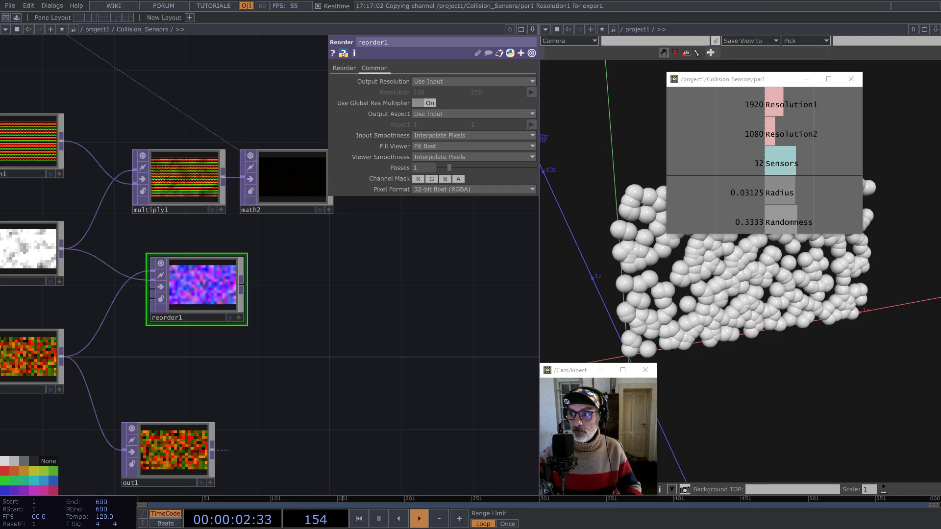
{"action": "middle_click", "coordinate": [241, 284]}
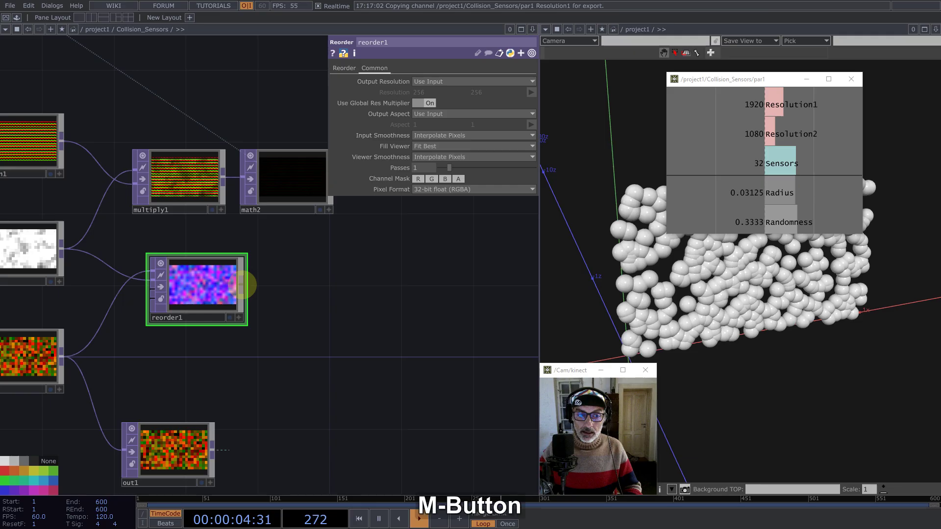
{"action": "type", "text": "nu"}
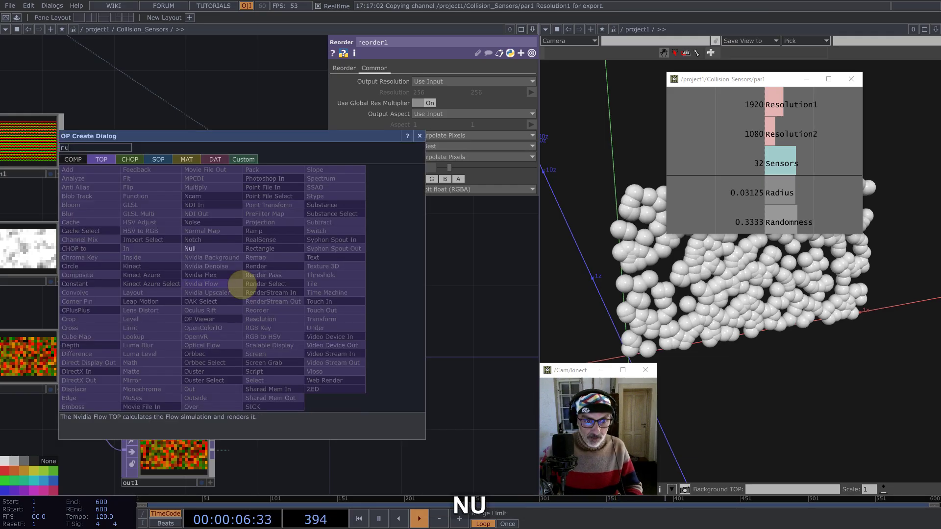
{"action": "left_click", "coordinate": [194, 248]}
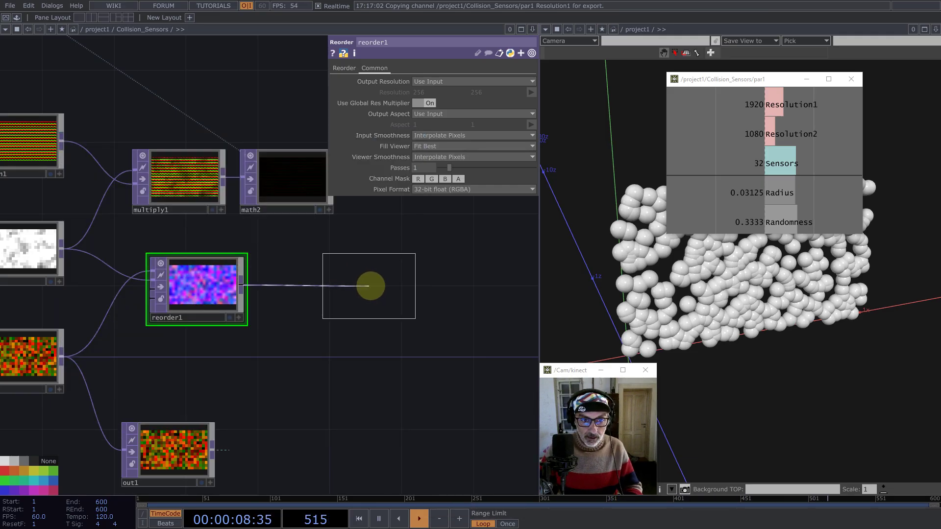
{"action": "left_click", "coordinate": [376, 289]}
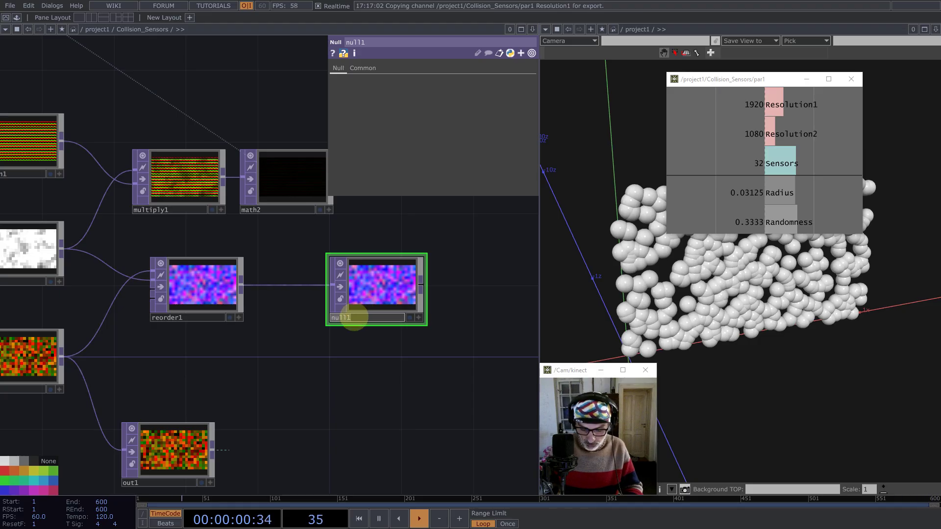
{"action": "key", "text": "Return"}
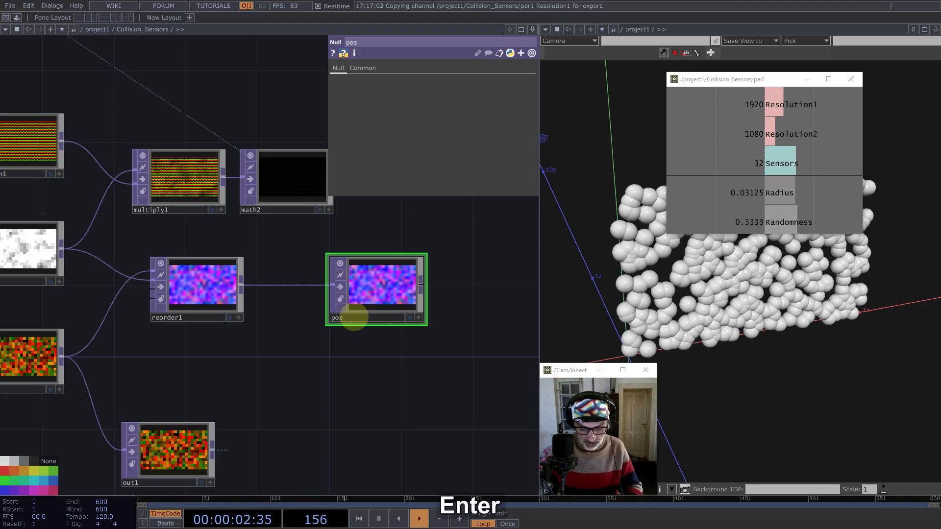
{"action": "key", "text": "s"}
{"action": "key", "text": "c"}
{"action": "key", "text": "a"}
{"action": "key", "text": "Return"}
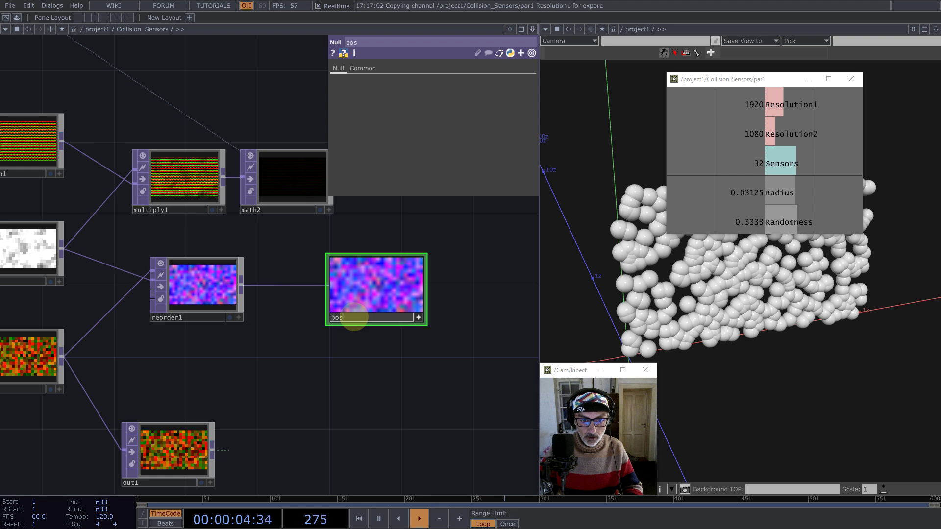
{"action": "left_click", "coordinate": [418, 317]}
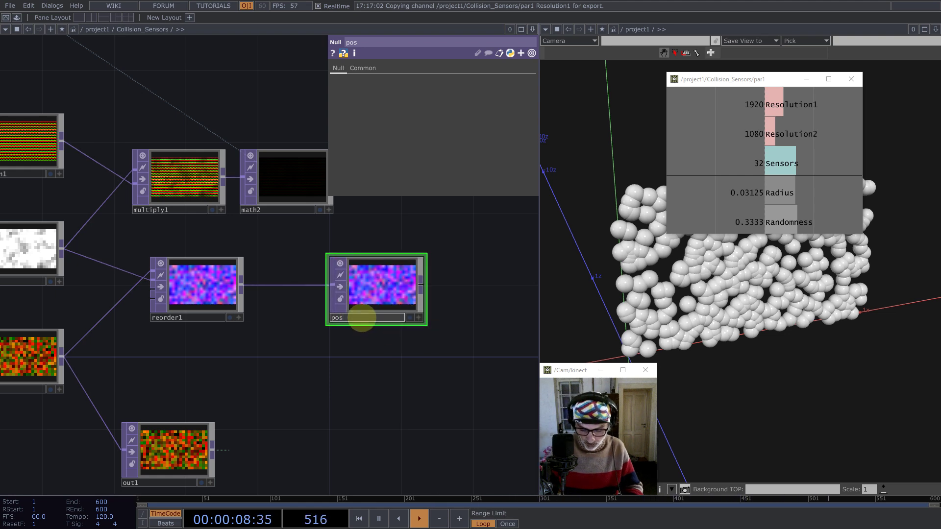
Step: Rename the null after reorder1 to pos_scale and color the node magenta
{"action": "type", "text": "scale"}
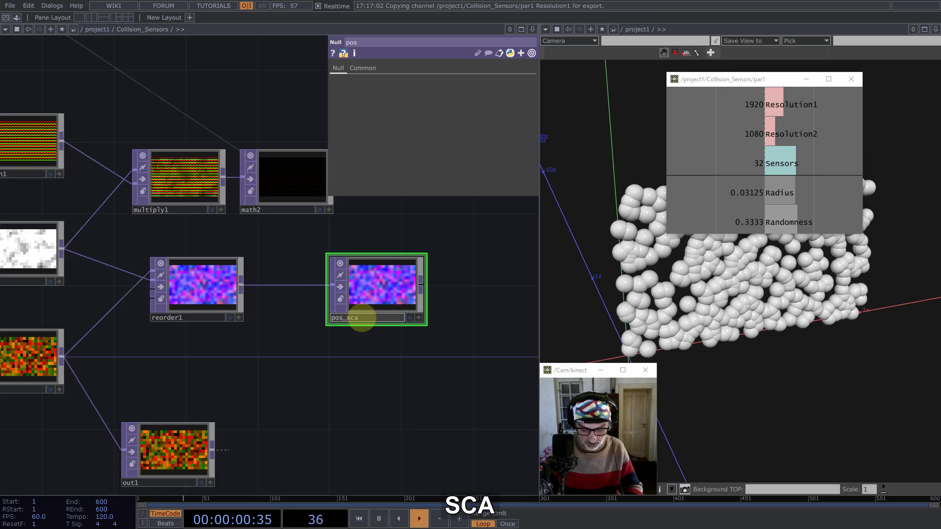
{"action": "key", "text": "Return"}
{"action": "scroll", "coordinate": [371, 317], "scroll_direction": "down", "scroll_amount": 5}
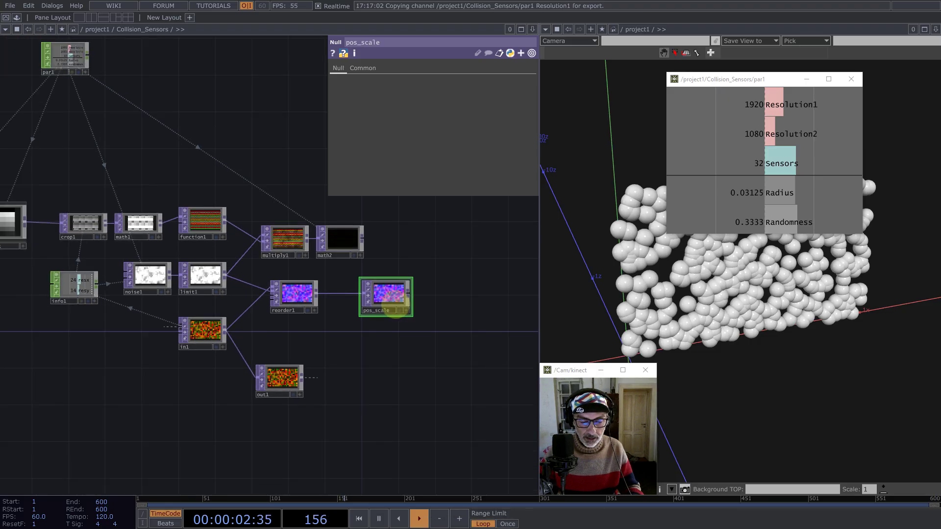
{"action": "key", "text": "c"}
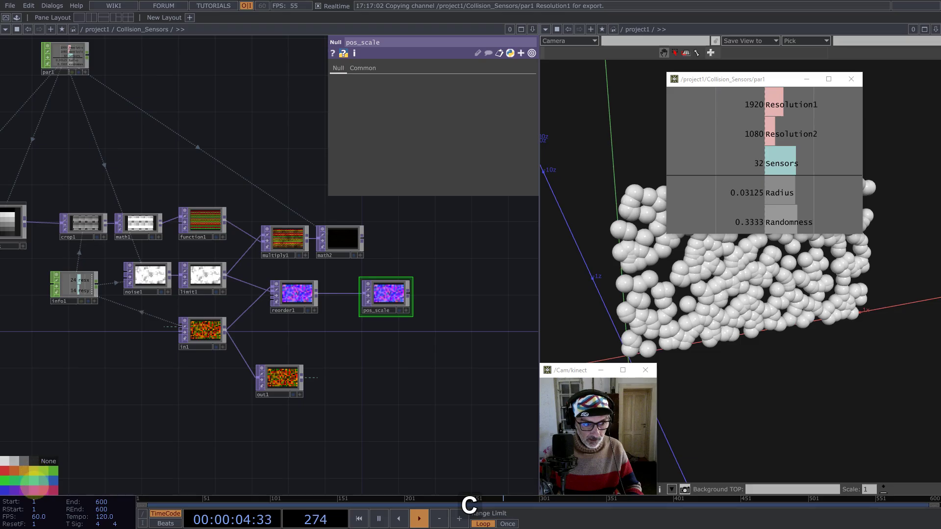
{"action": "left_click", "coordinate": [45, 488]}
{"action": "left_click_drag", "start_coordinate": [407, 368], "coordinate": [375, 344]}
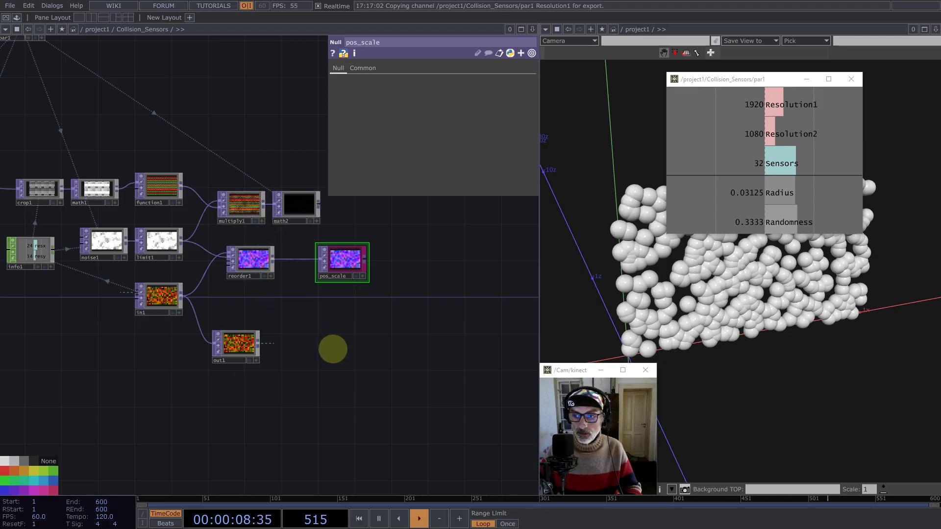
Step: Add a Select TOP below the network and set its TOP parameter to in1
{"action": "scroll", "coordinate": [157, 283], "scroll_direction": "down", "scroll_amount": 5}
{"action": "key", "text": "Tab"}
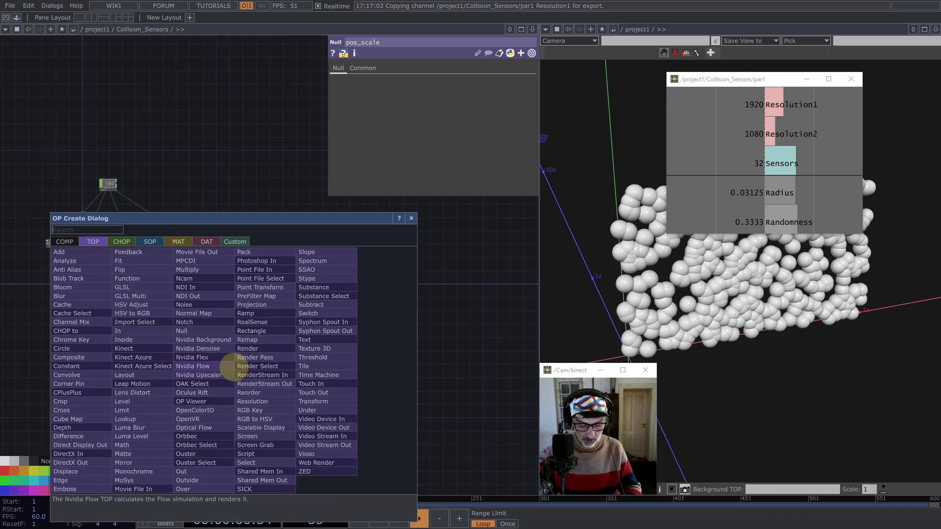
{"action": "type", "text": "se"}
{"action": "left_click", "coordinate": [248, 462]}
{"action": "left_click", "coordinate": [182, 351]}
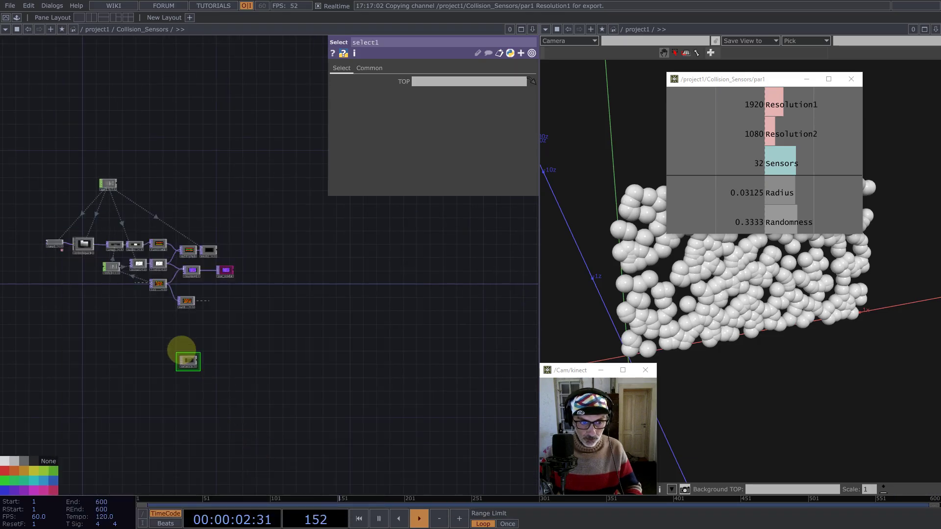
{"action": "left_click_drag", "start_coordinate": [158, 284], "coordinate": [422, 82]}
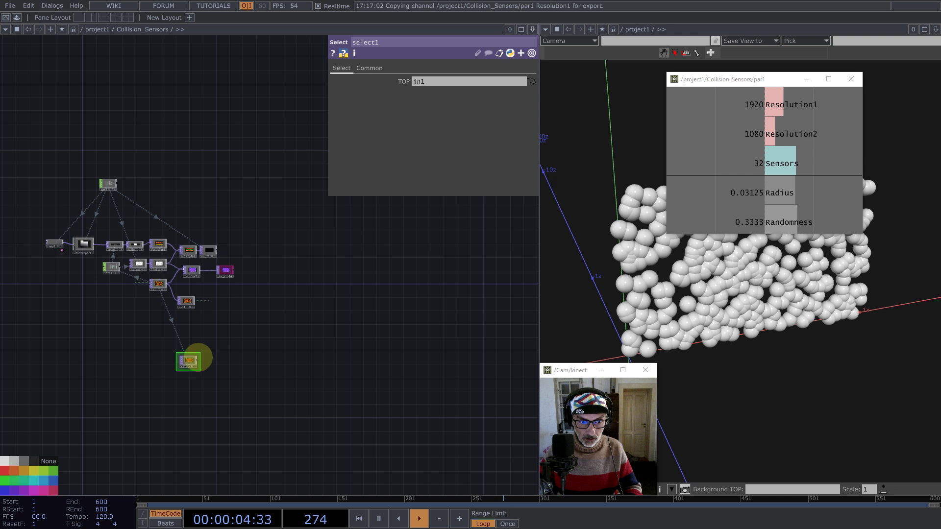
Step: Feed out1 from select1 instead of in1, and move both nodes far to the right of the network
{"action": "left_click_drag", "start_coordinate": [199, 357], "coordinate": [431, 326]}
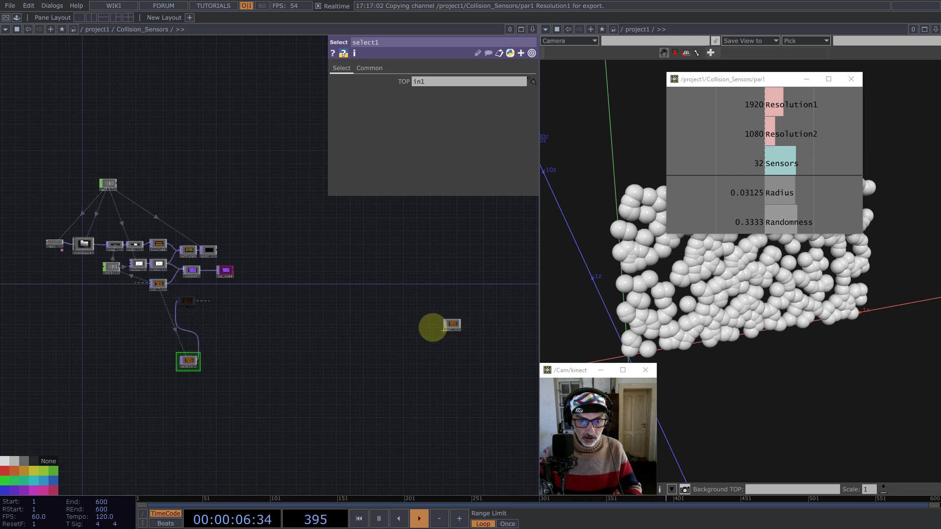
{"action": "left_click_drag", "start_coordinate": [186, 360], "coordinate": [414, 329]}
{"action": "left_click_drag", "start_coordinate": [374, 284], "coordinate": [472, 358]}
{"action": "left_click_drag", "start_coordinate": [412, 328], "coordinate": [474, 357]}
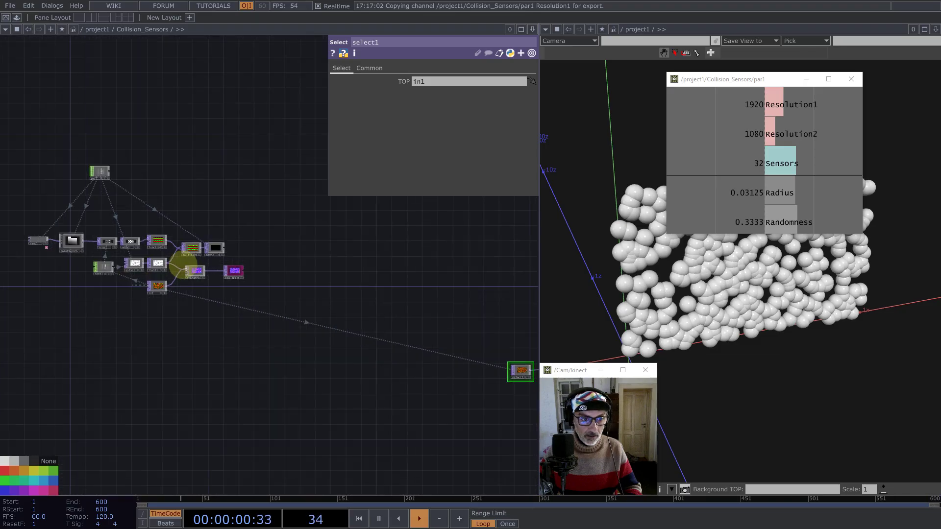
Step: Add a Geometry COMP below pos_scale and enter its internal network
{"action": "scroll", "coordinate": [189, 252], "scroll_direction": "up", "scroll_amount": 6}
{"action": "left_click_drag", "start_coordinate": [324, 329], "coordinate": [336, 310]}
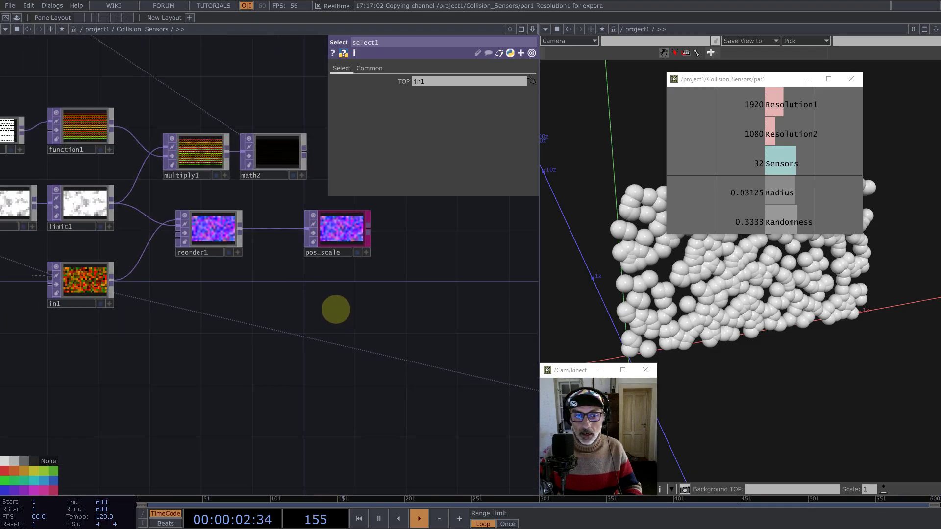
{"action": "key", "text": "Tab"}
{"action": "type", "text": "ge"}
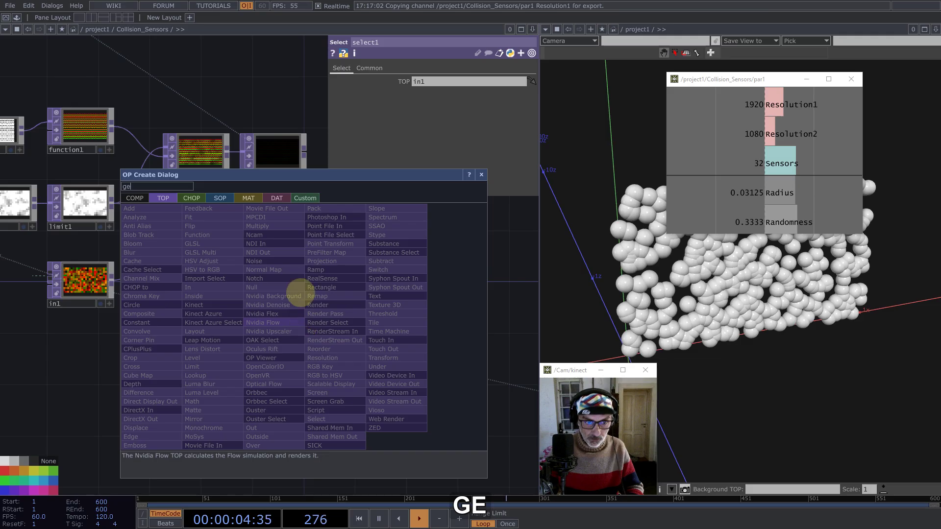
{"action": "left_click", "coordinate": [133, 198]}
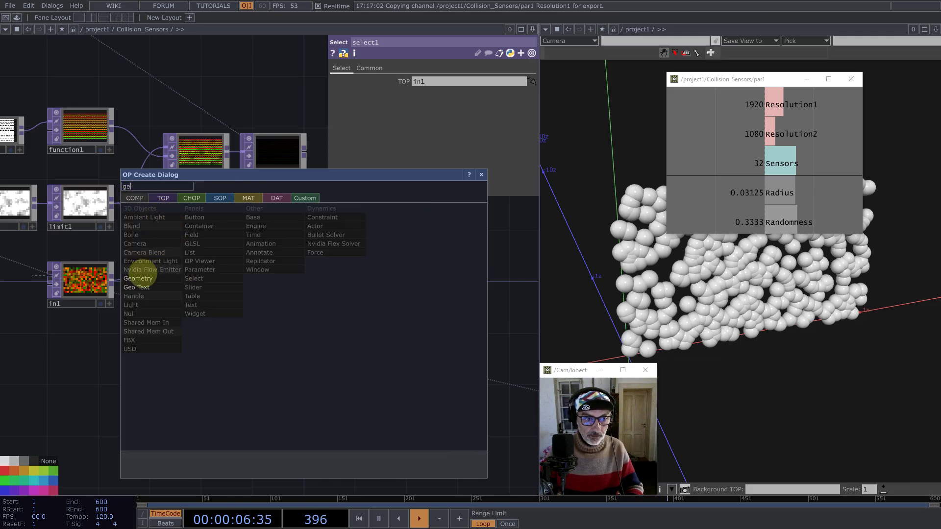
{"action": "left_click", "coordinate": [140, 278]}
{"action": "left_click", "coordinate": [338, 313]}
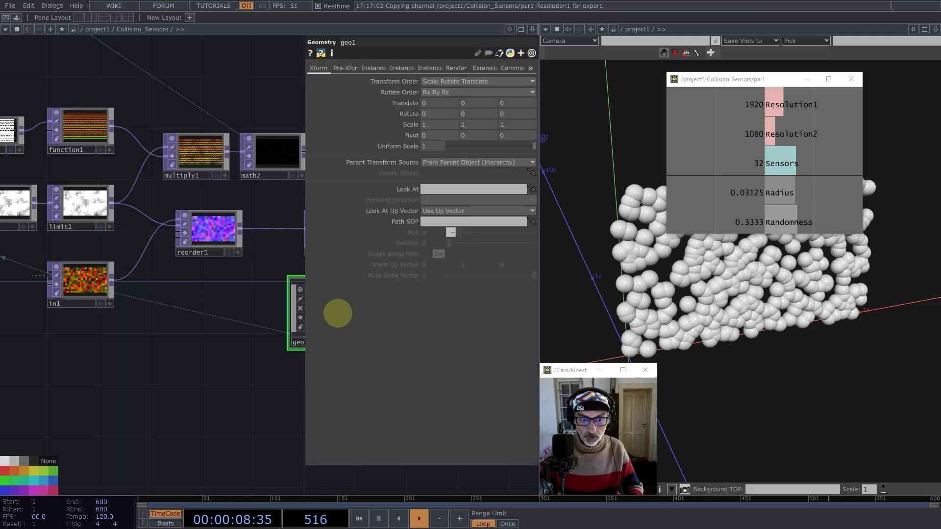
{"action": "key", "text": "i"}
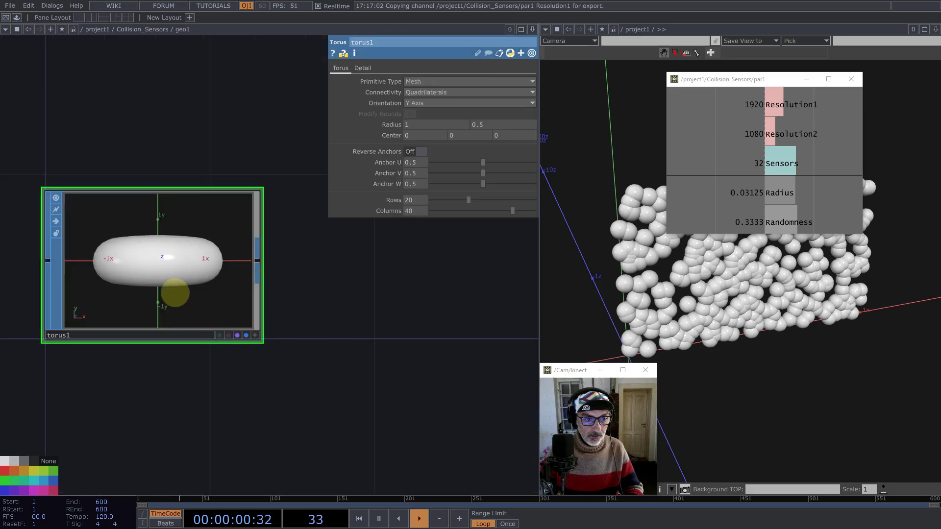
Step: Replace the default torus inside geo1 with a Circle SOP that has 48 divisions
{"action": "key", "text": "BackSpace"}
{"action": "key", "text": "Tab"}
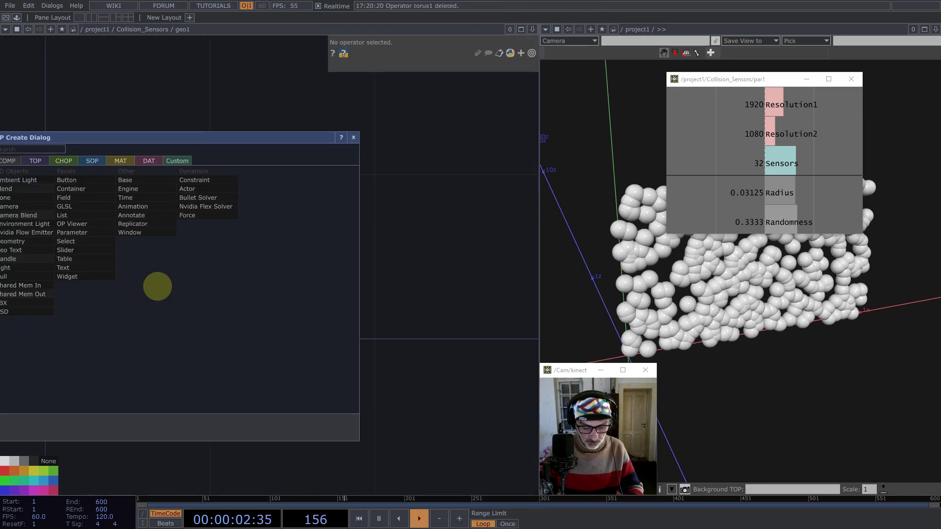
{"action": "left_click", "coordinate": [93, 160]}
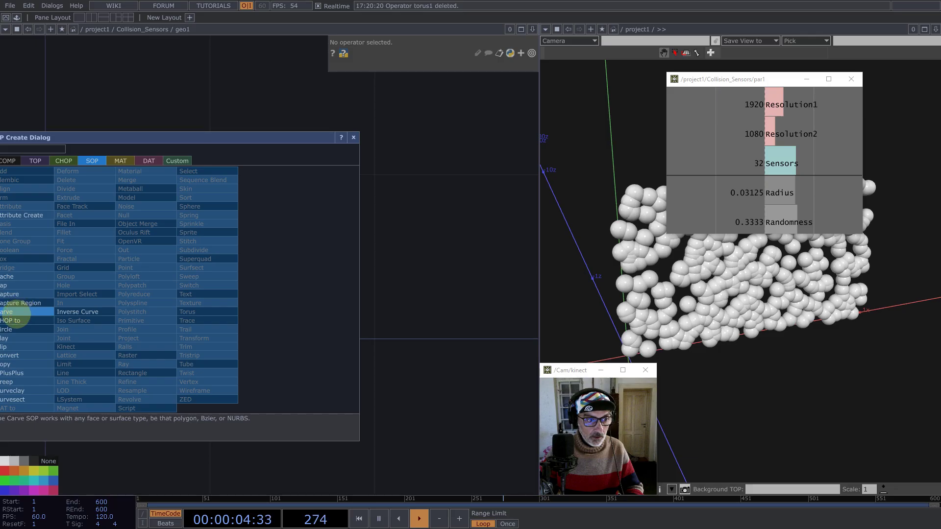
{"action": "left_click", "coordinate": [12, 329]}
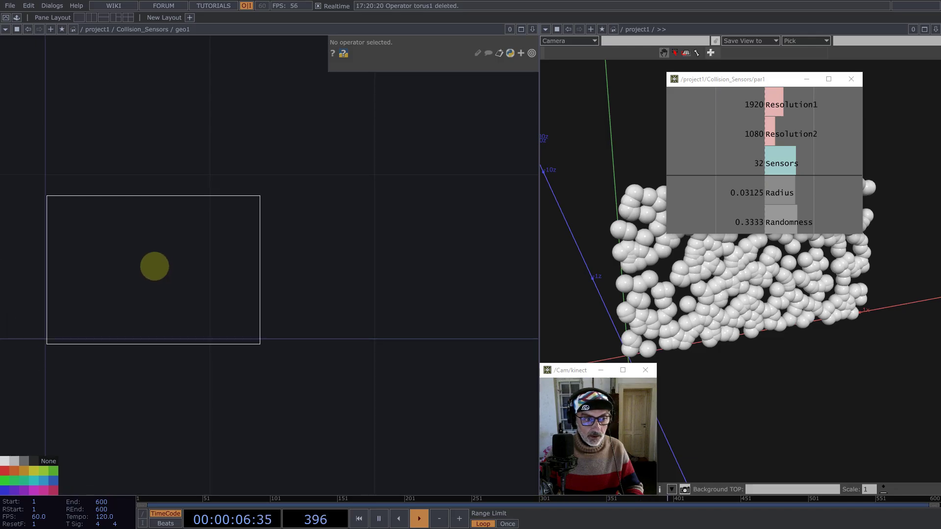
{"action": "left_click", "coordinate": [153, 267]}
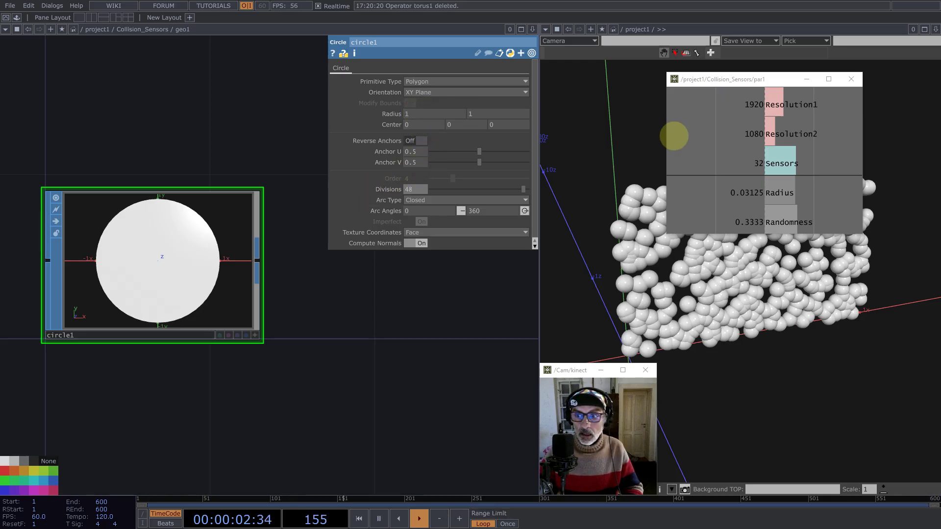
Step: Link both radius values of circle1 to the Radius channel of par1 and return to the Collision_Sensors network
{"action": "left_click_drag", "start_coordinate": [768, 195], "coordinate": [393, 111]}
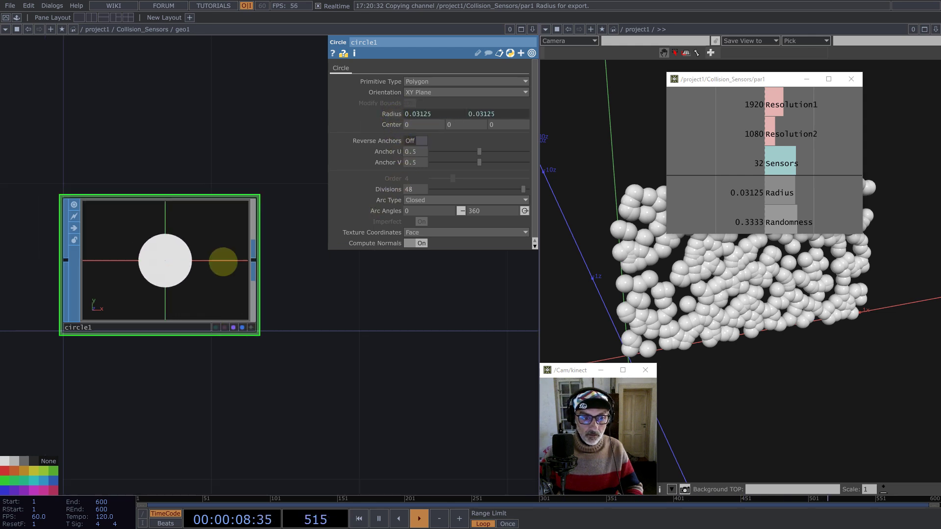
{"action": "scroll", "coordinate": [223, 265], "scroll_direction": "down", "scroll_amount": 10}
{"action": "scroll", "coordinate": [235, 300], "scroll_direction": "down", "scroll_amount": 3}
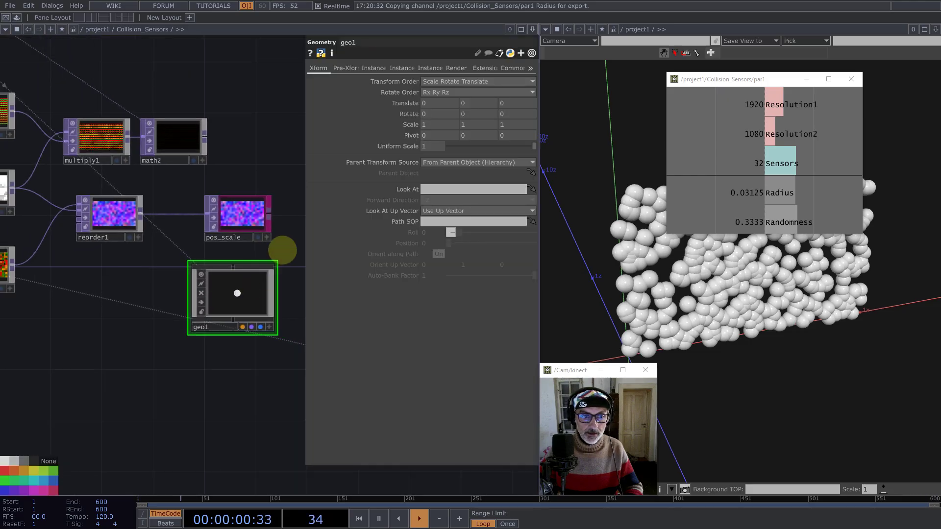
Step: Turn on instancing for geo1 with pos_scale as the Translate OP, mapping Translate X to r and Translate Y to g
{"action": "left_click_drag", "start_coordinate": [284, 246], "coordinate": [230, 247]}
{"action": "left_click", "coordinate": [189, 226]}
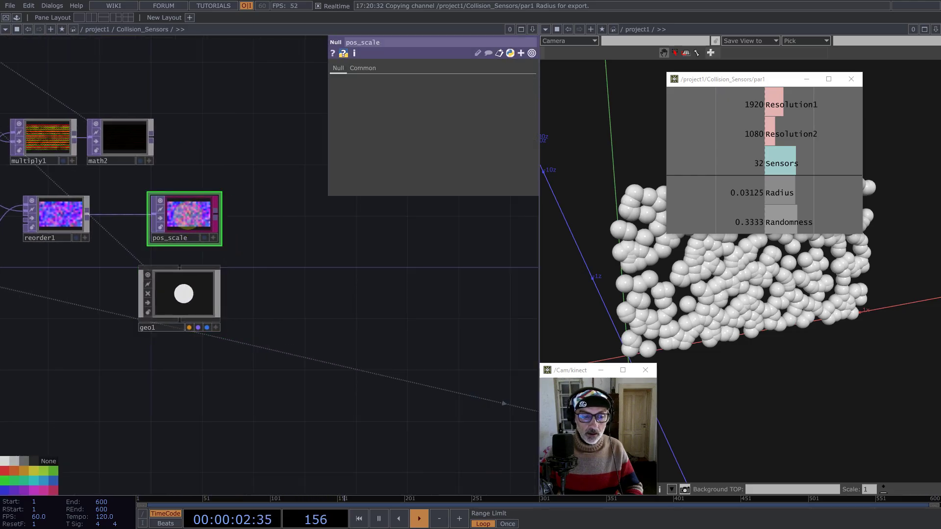
{"action": "left_click", "coordinate": [185, 294]}
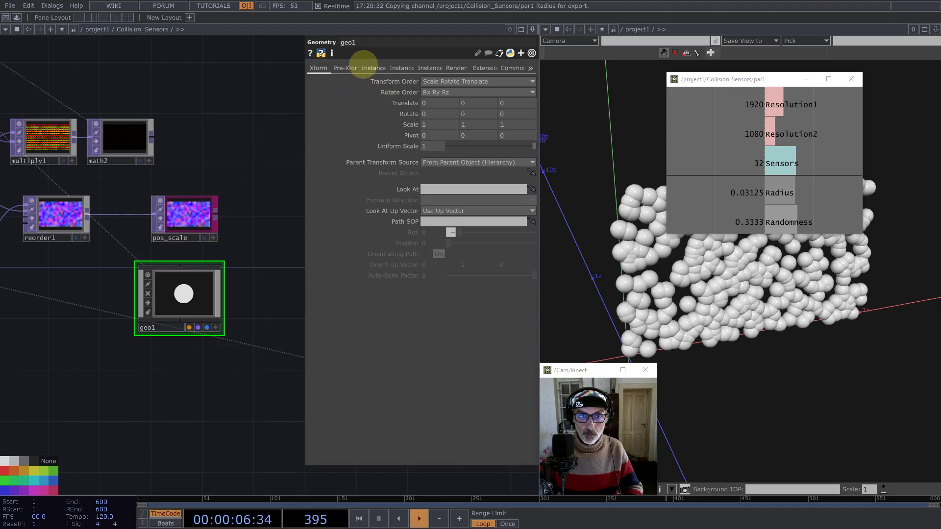
{"action": "left_click", "coordinate": [371, 67]}
{"action": "left_click", "coordinate": [435, 82]}
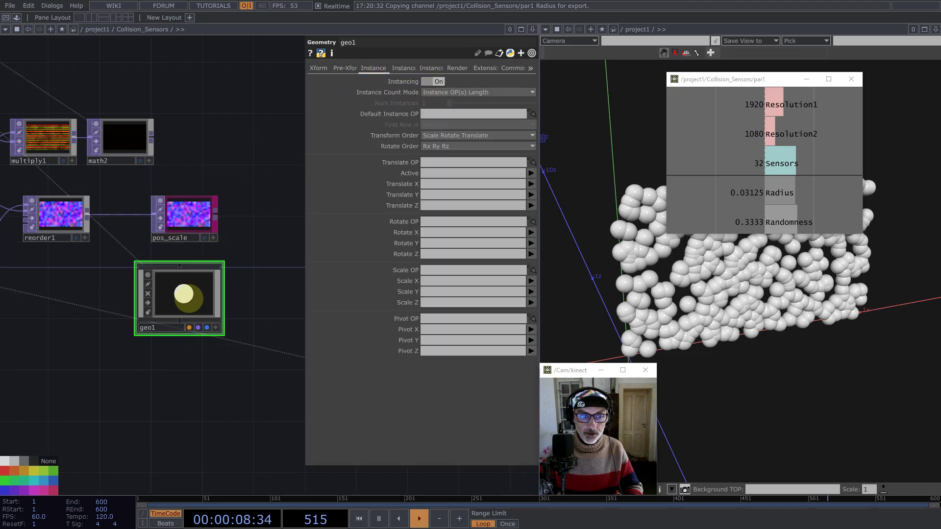
{"action": "left_click_drag", "start_coordinate": [191, 216], "coordinate": [435, 162]}
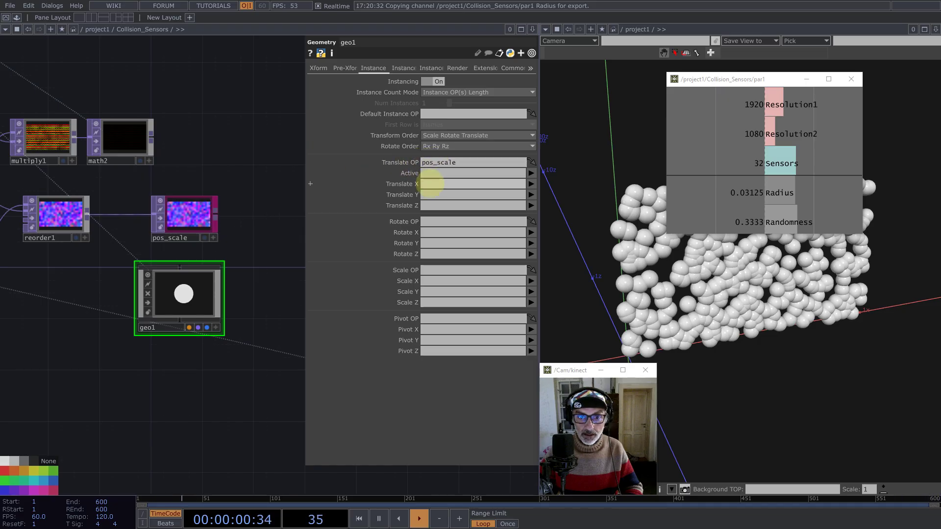
{"action": "type", "text": "r"}
{"action": "left_click", "coordinate": [430, 195]}
{"action": "type", "text": "g"}
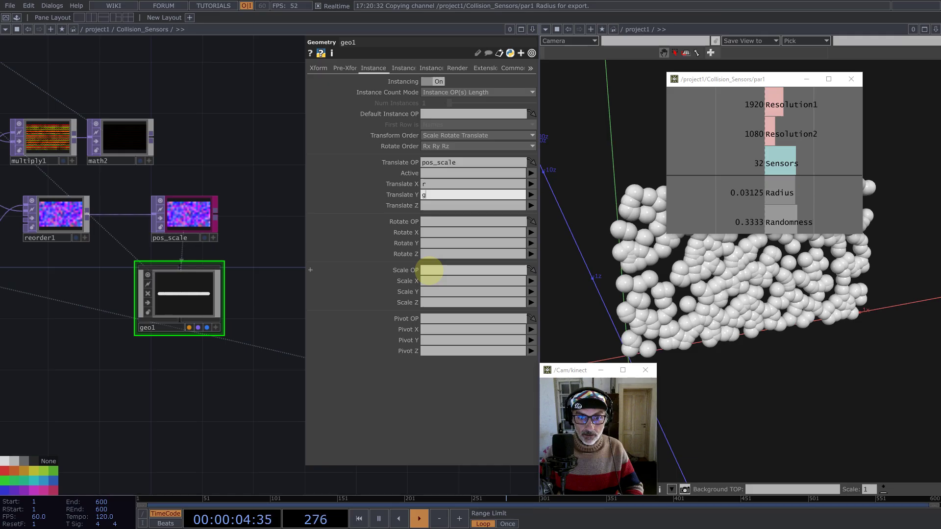
Step: Map the instance Scale X and Scale Y of geo1 to the b channel
{"action": "left_click", "coordinate": [430, 270]}
{"action": "left_click", "coordinate": [428, 281]}
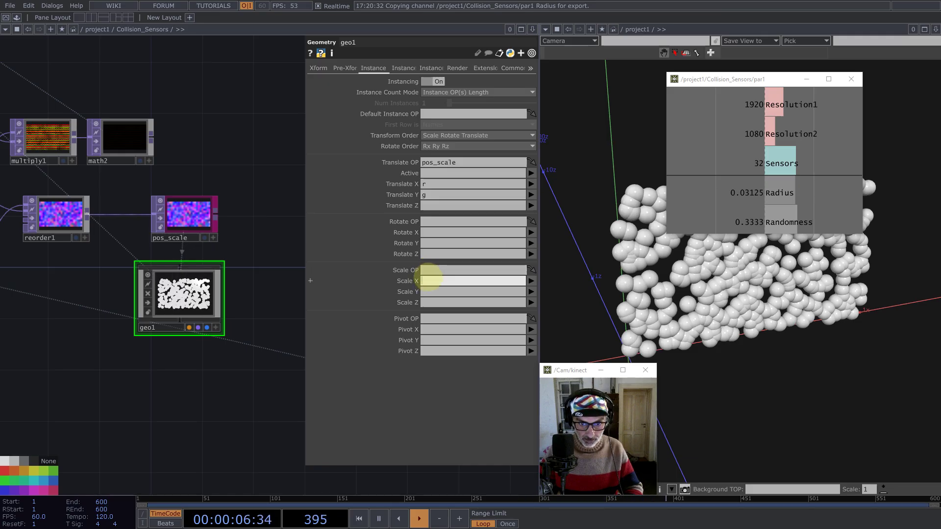
{"action": "type", "text": "b"}
{"action": "left_click", "coordinate": [426, 291]}
{"action": "type", "text": "b"}
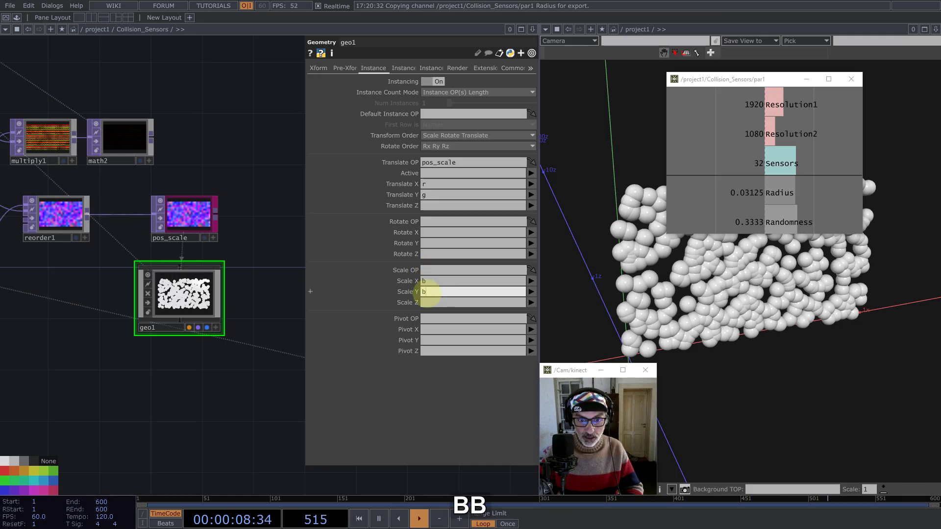
{"action": "scroll", "coordinate": [259, 290], "scroll_direction": "up", "scroll_amount": 5}
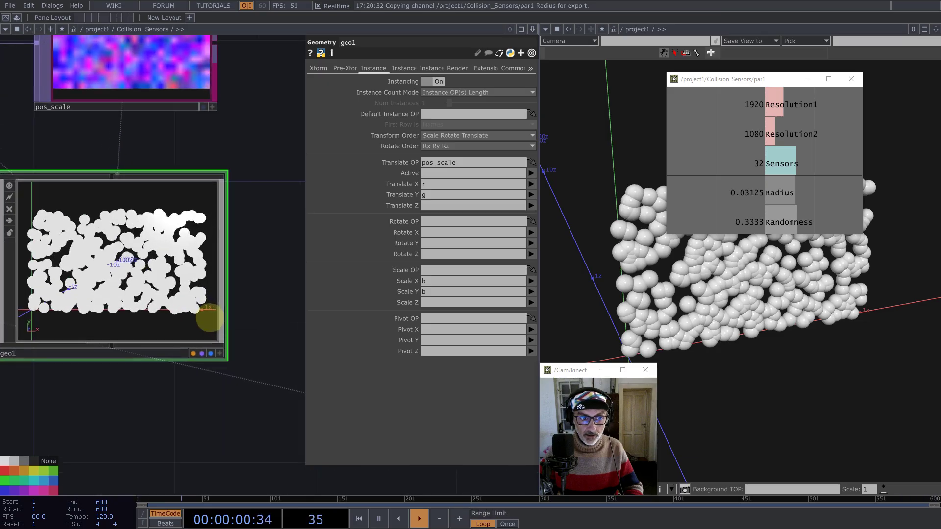
{"action": "scroll", "coordinate": [280, 263], "scroll_direction": "down", "scroll_amount": 3}
{"action": "scroll", "coordinate": [280, 264], "scroll_direction": "down", "scroll_amount": 2}
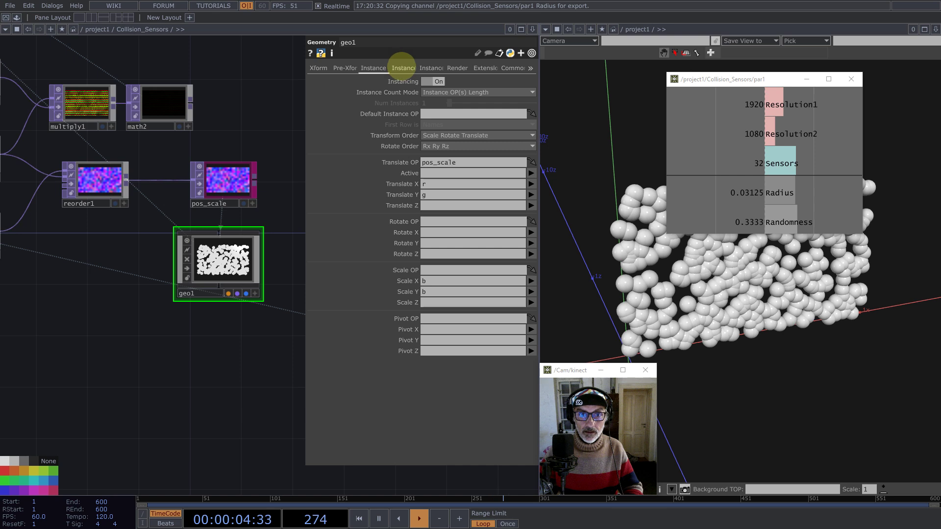
Step: Set pos_scale as the instance Color OP of geo1 and map R, G and B to r, g and b
{"action": "left_click", "coordinate": [401, 68]}
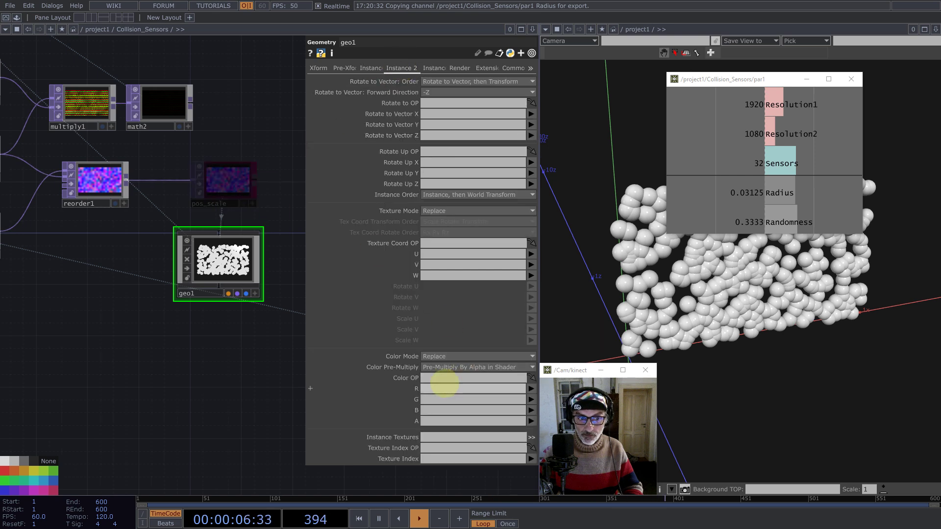
{"action": "left_click_drag", "start_coordinate": [445, 384], "coordinate": [444, 379]}
{"action": "left_click", "coordinate": [436, 389]}
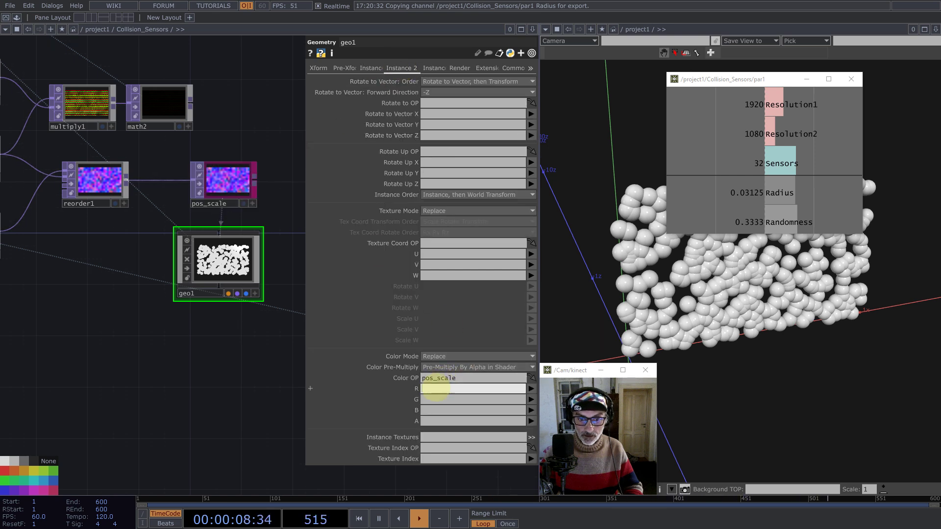
{"action": "type", "text": "r"}
{"action": "left_click", "coordinate": [430, 400]}
{"action": "type", "text": "g"}
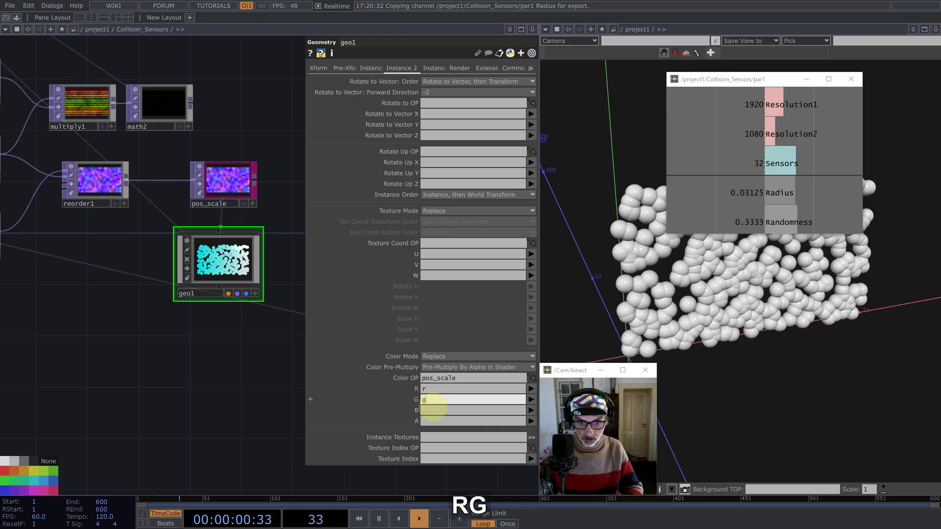
{"action": "left_click", "coordinate": [432, 409]}
{"action": "type", "text": "b"}
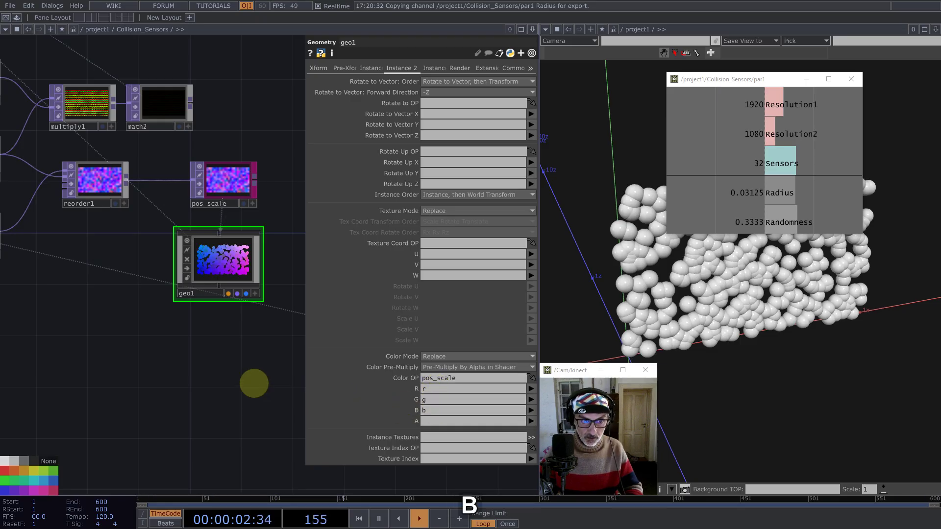
Step: Add a Render TOP beside geo1 in the network
{"action": "left_click_drag", "start_coordinate": [183, 358], "coordinate": [152, 368]}
{"action": "scroll", "coordinate": [189, 354], "scroll_direction": "down", "scroll_amount": 2}
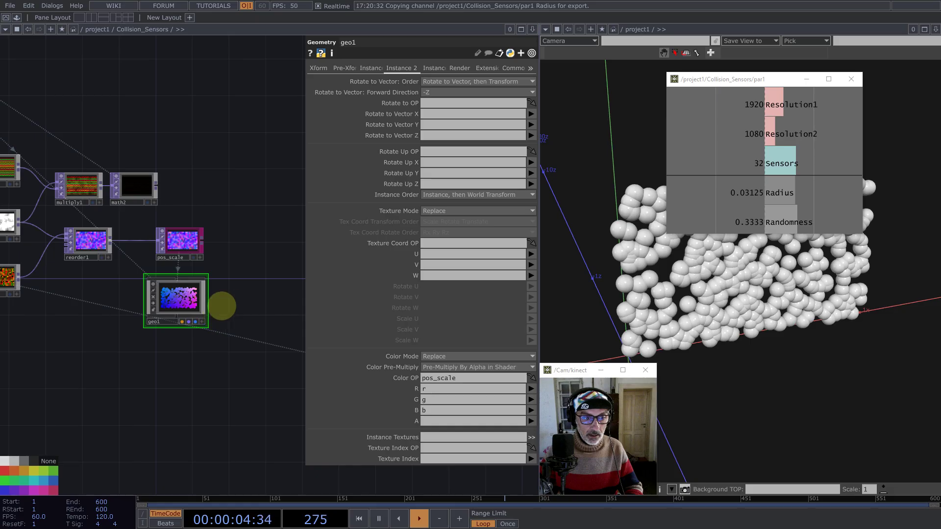
{"action": "key", "text": "Tab"}
{"action": "left_click", "coordinate": [92, 171]}
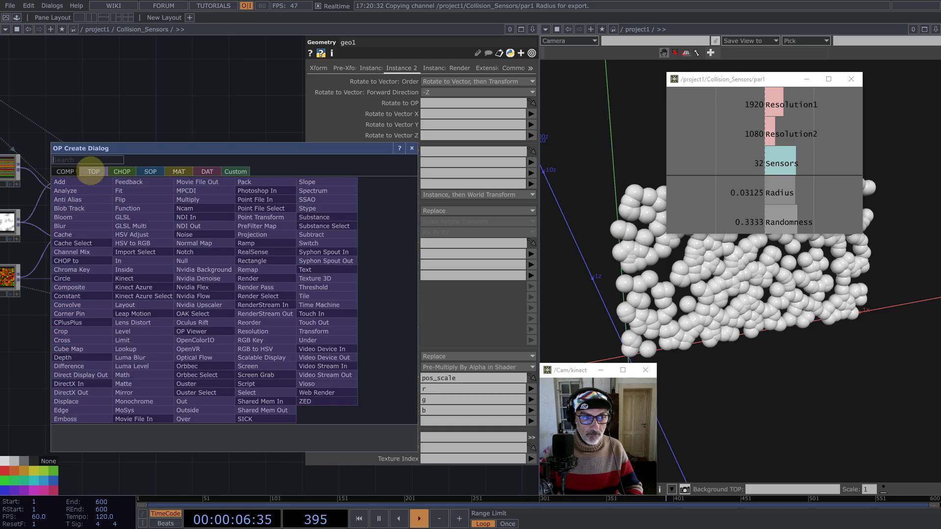
{"action": "type", "text": "ren"}
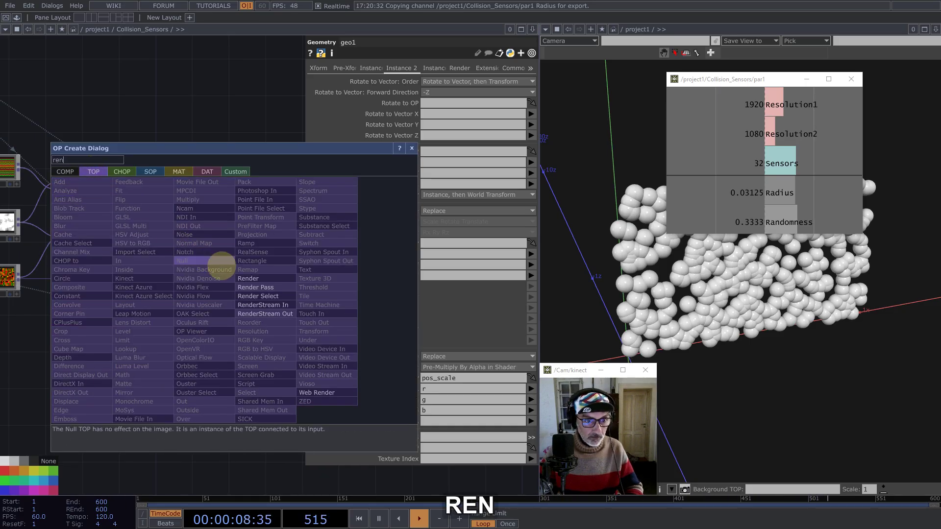
{"action": "left_click", "coordinate": [248, 278]}
{"action": "left_click", "coordinate": [248, 296]}
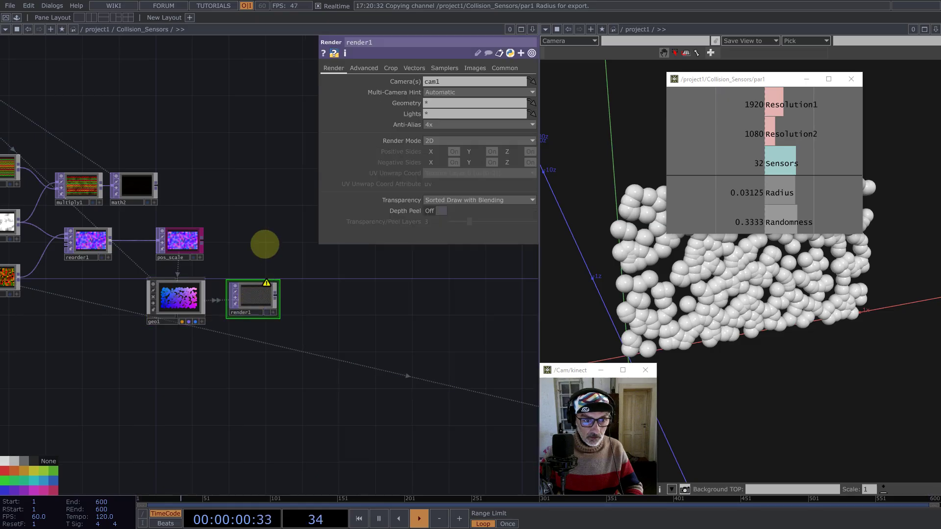
Step: Add a Camera COMP above render1
{"action": "key", "text": "Tab"}
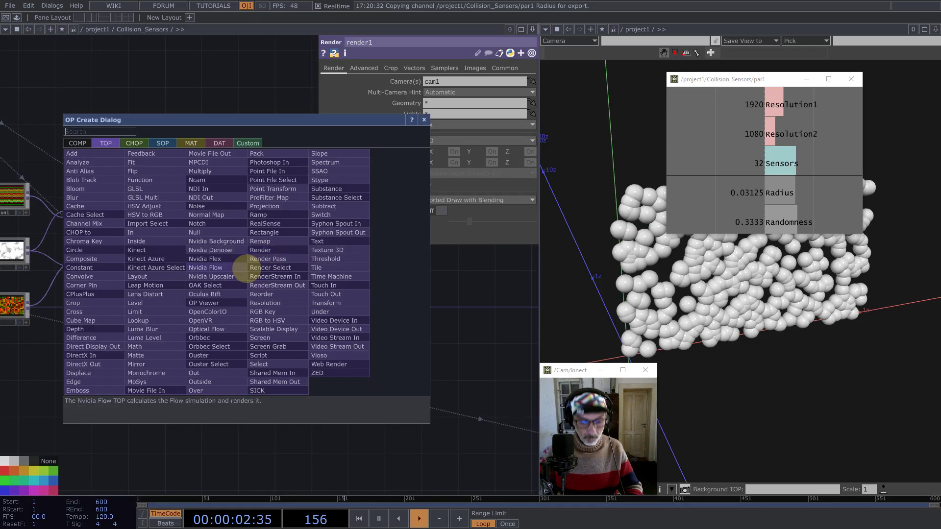
{"action": "type", "text": "cam"}
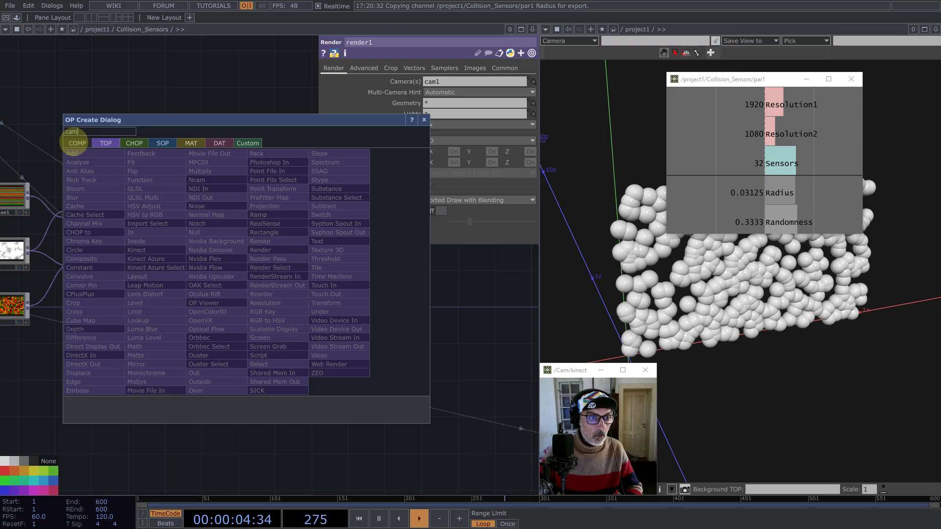
{"action": "left_click", "coordinate": [76, 143]}
{"action": "left_click", "coordinate": [77, 188]}
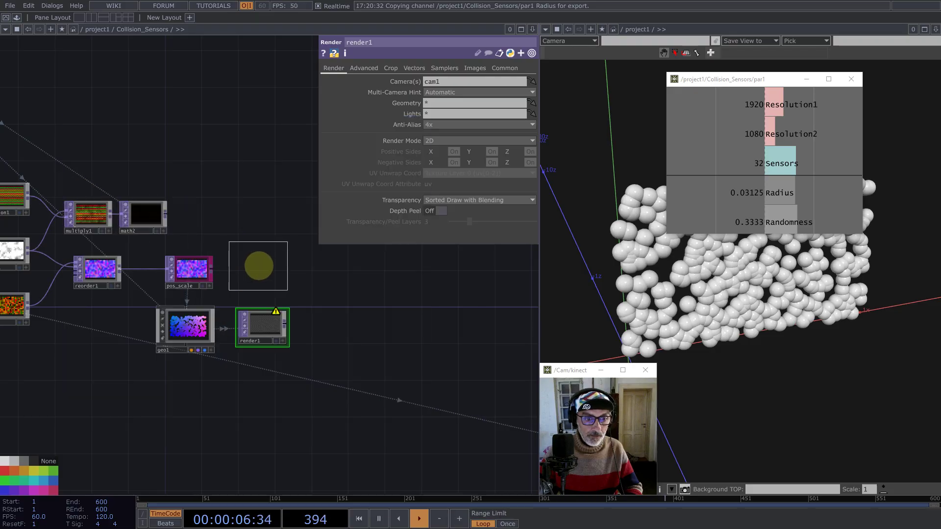
{"action": "left_click", "coordinate": [259, 264]}
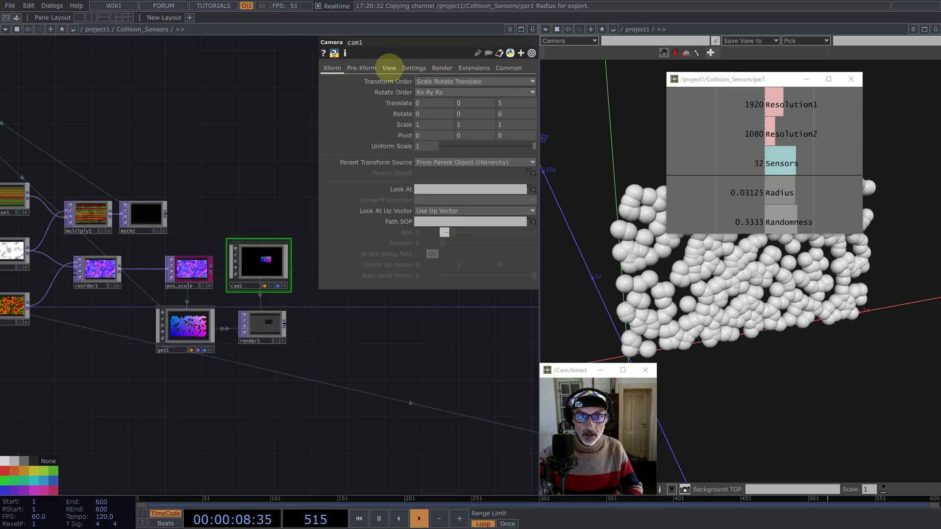
Step: Set the camera to Orthographic projection with a Bottom-Left ortho origin and an ortho width of 1
{"action": "left_click", "coordinate": [390, 68]}
{"action": "left_click", "coordinate": [431, 81]}
{"action": "left_click", "coordinate": [434, 93]}
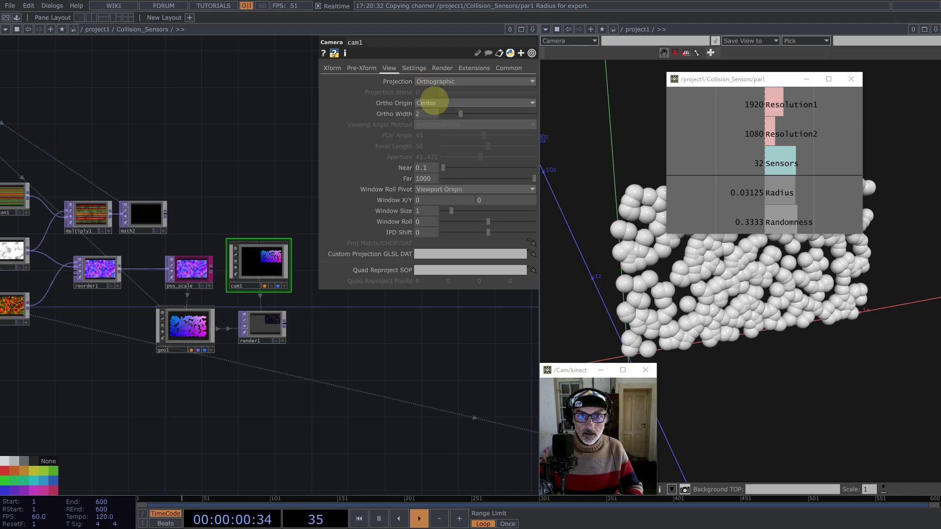
{"action": "left_click", "coordinate": [433, 103]}
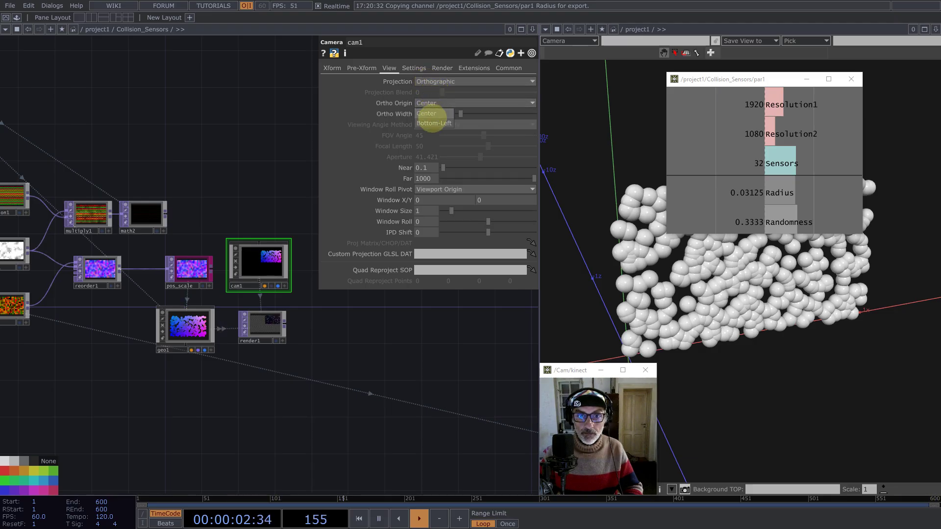
{"action": "left_click", "coordinate": [433, 123]}
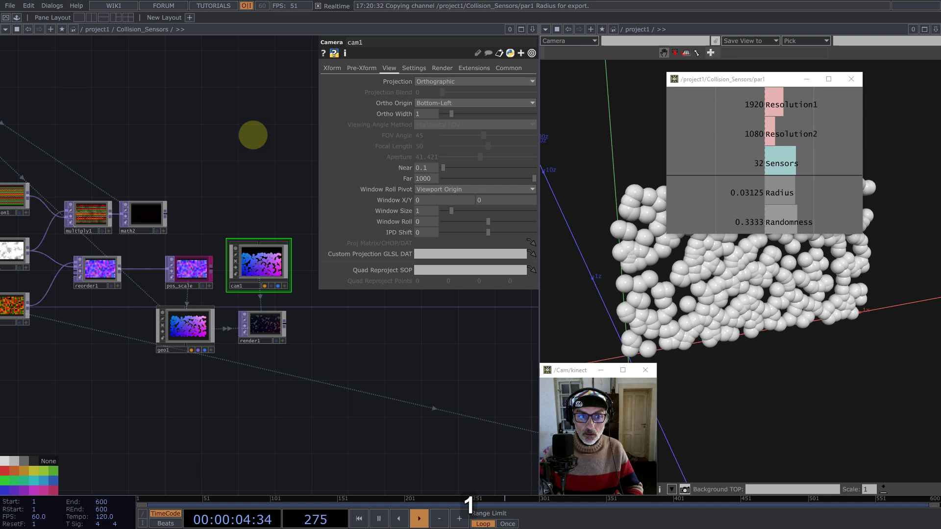
Step: Add a Constant MAT beside geo1 and assign it as the material of geo1
{"action": "left_click_drag", "start_coordinate": [249, 184], "coordinate": [274, 217]}
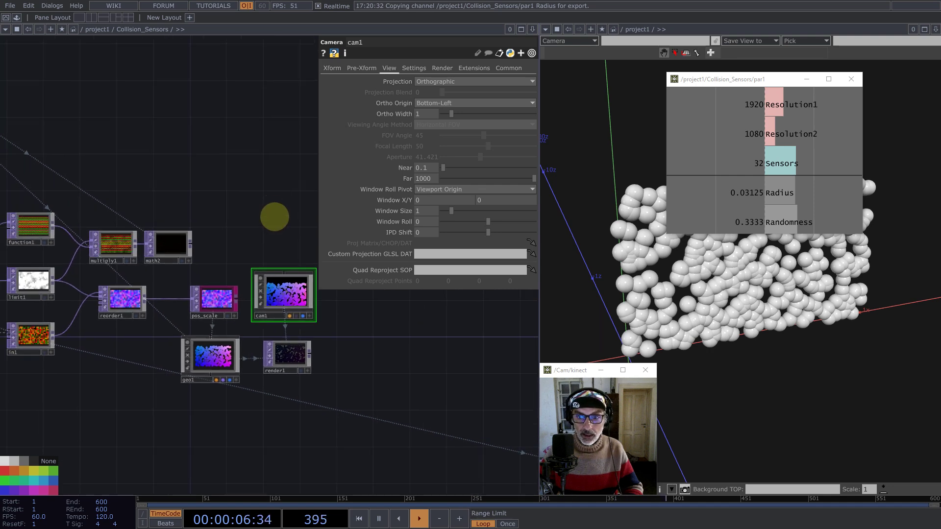
{"action": "left_click", "coordinate": [286, 354]}
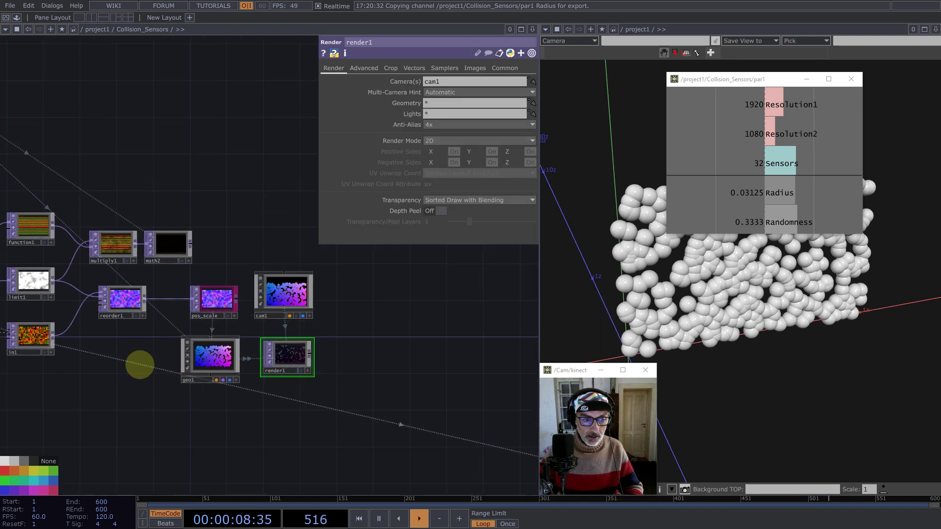
{"action": "key", "text": "Tab"}
{"action": "left_click", "coordinate": [126, 237]}
{"action": "left_click", "coordinate": [29, 252]}
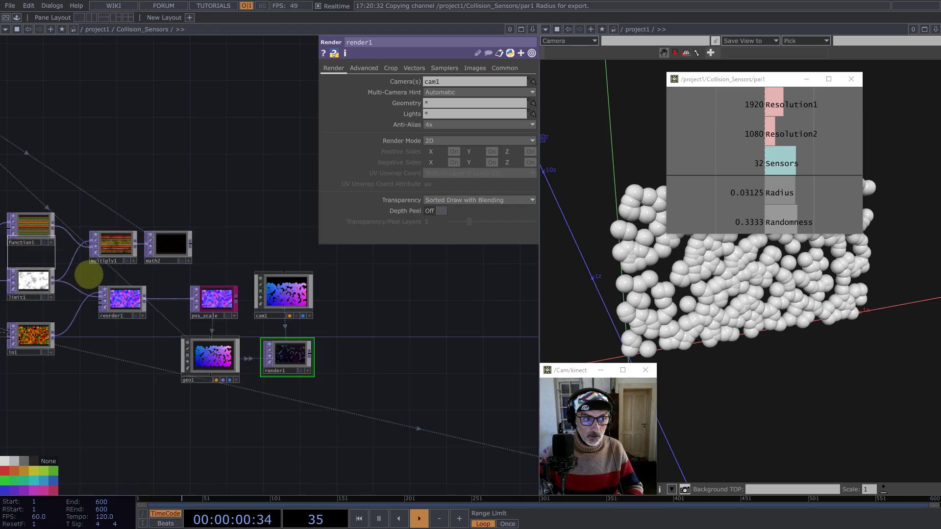
{"action": "left_click", "coordinate": [140, 354]}
{"action": "left_click", "coordinate": [211, 357]}
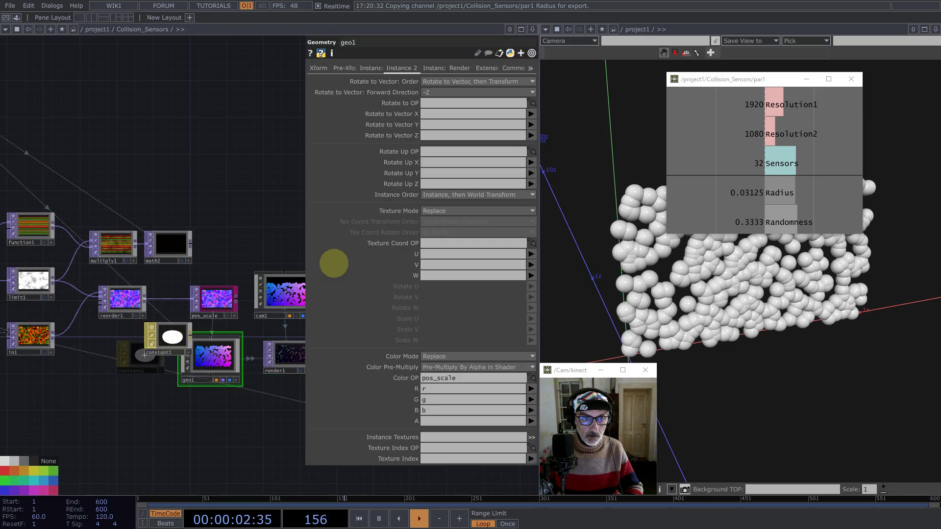
{"action": "left_click", "coordinate": [460, 68]}
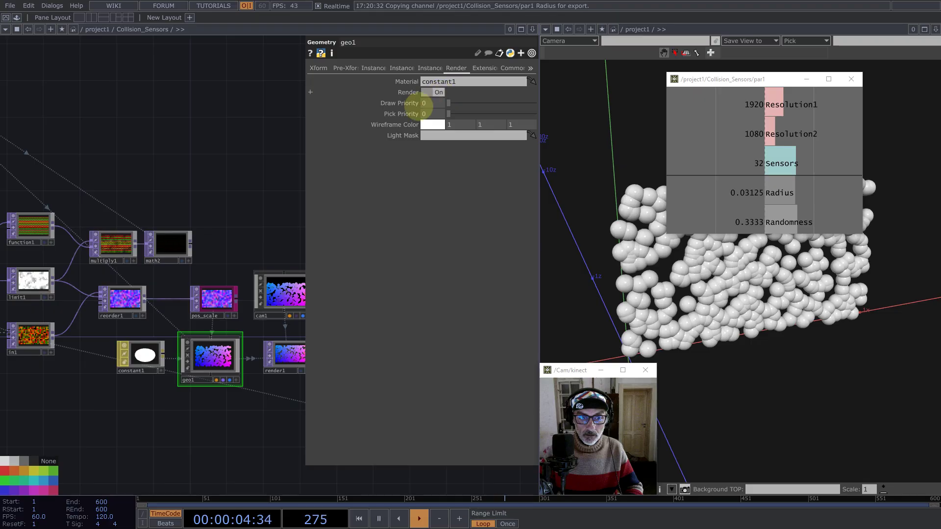
Step: Turn off anti-aliasing on render1 by setting it to 1x (Off)
{"action": "left_click_drag", "start_coordinate": [205, 209], "coordinate": [178, 212]}
{"action": "left_click", "coordinate": [214, 367]}
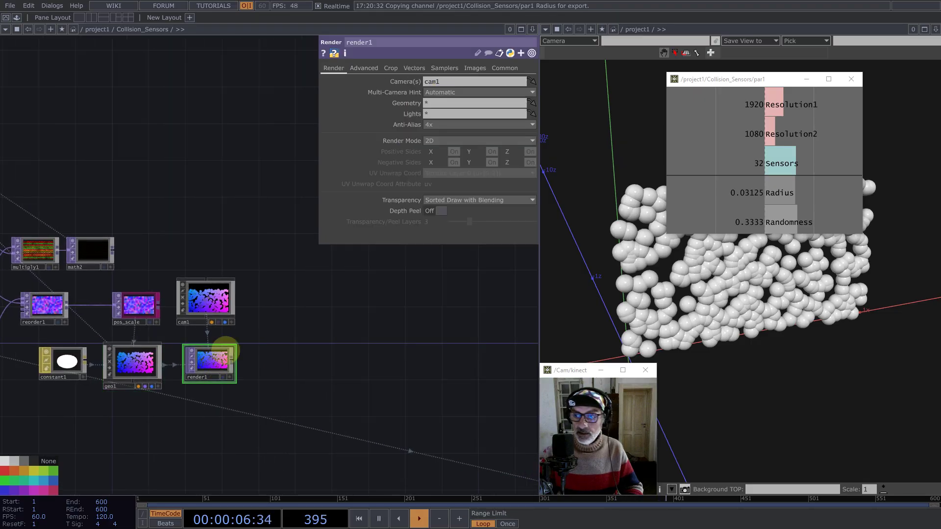
{"action": "left_click", "coordinate": [461, 126]}
{"action": "left_click", "coordinate": [440, 134]}
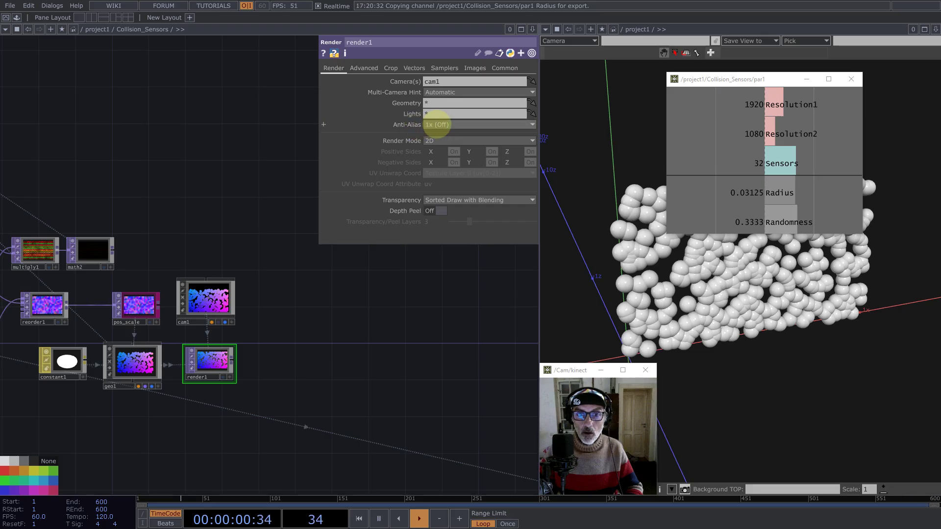
Step: Set render1's viewer smoothness to Nearest Pixel and its pixel format to 32-bit float (RGBA)
{"action": "left_click", "coordinate": [504, 68]}
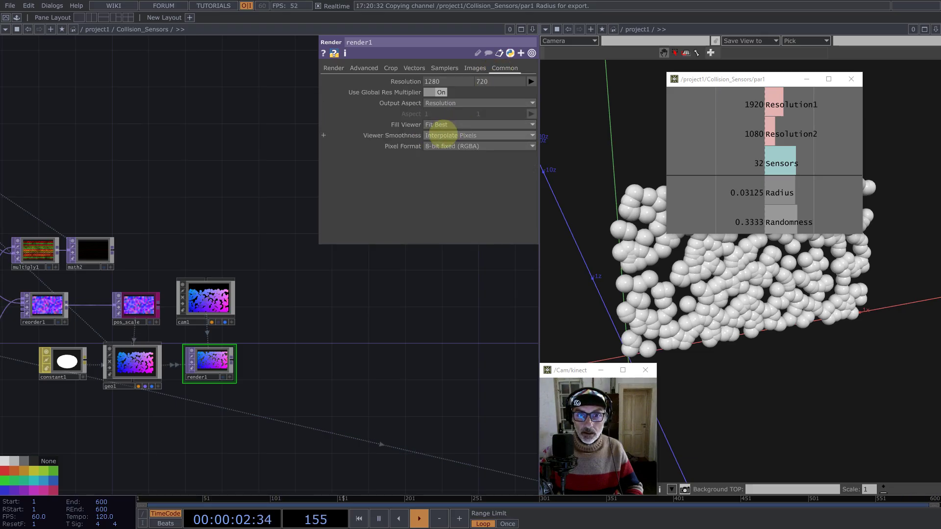
{"action": "left_click", "coordinate": [441, 134]}
{"action": "left_click", "coordinate": [444, 157]}
{"action": "left_click", "coordinate": [445, 146]}
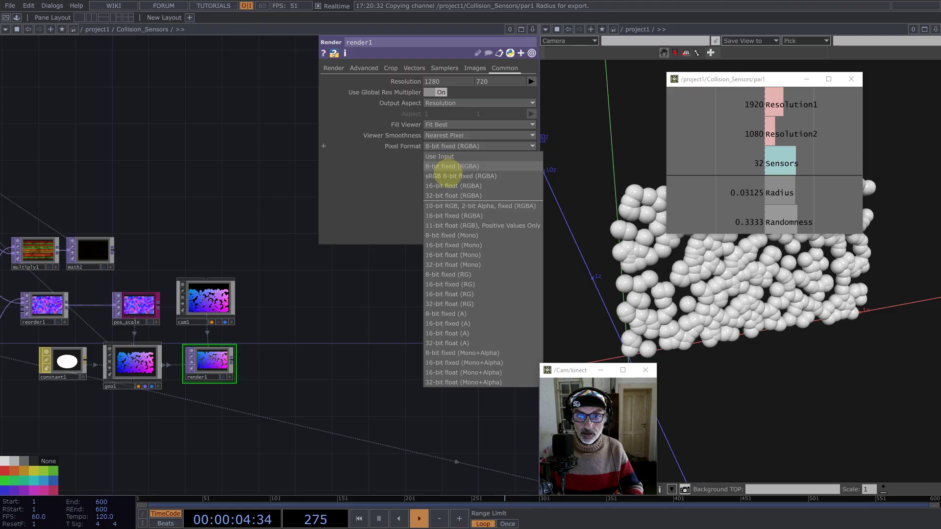
{"action": "left_click", "coordinate": [454, 195]}
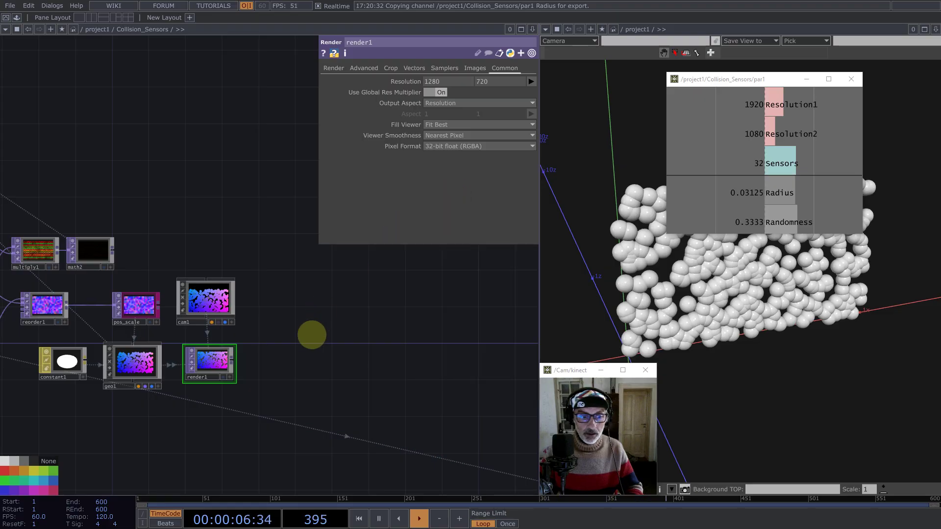
Step: Switch off the node viewers of geo1 and cam1
{"action": "left_click_drag", "start_coordinate": [350, 337], "coordinate": [387, 311]}
{"action": "left_click", "coordinate": [326, 280]}
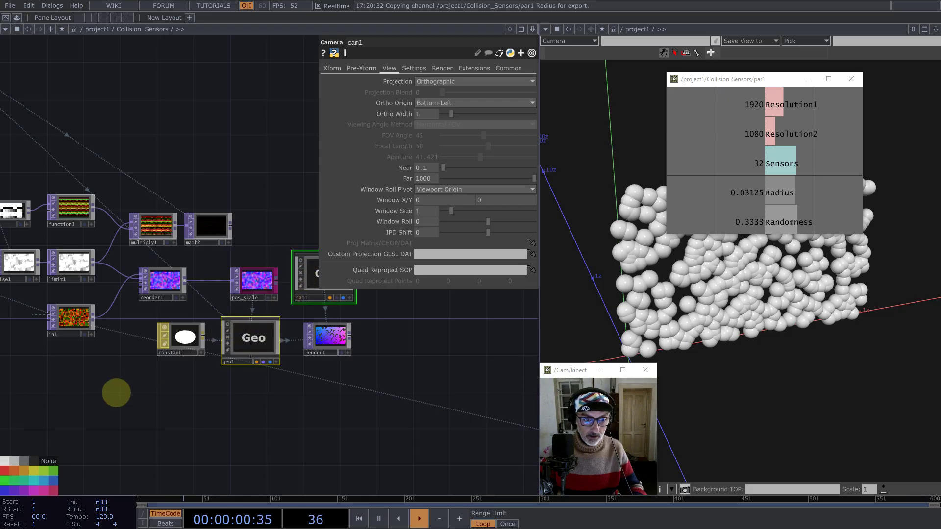
{"action": "left_click_drag", "start_coordinate": [305, 419], "coordinate": [311, 428]}
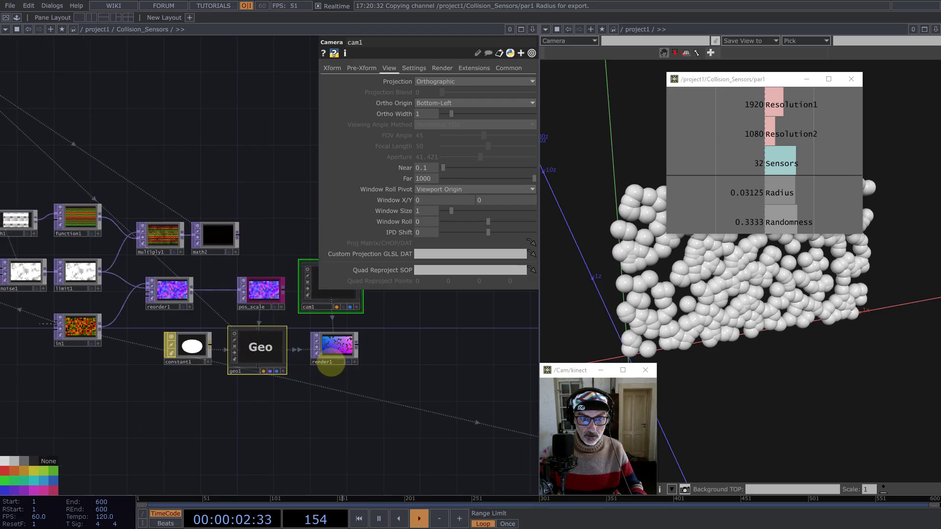
Step: Select all operators in the network and set their input smoothness and viewer smoothness to Nearest Pixel
{"action": "left_click", "coordinate": [330, 352]}
{"action": "key", "text": "ctrl+a"}
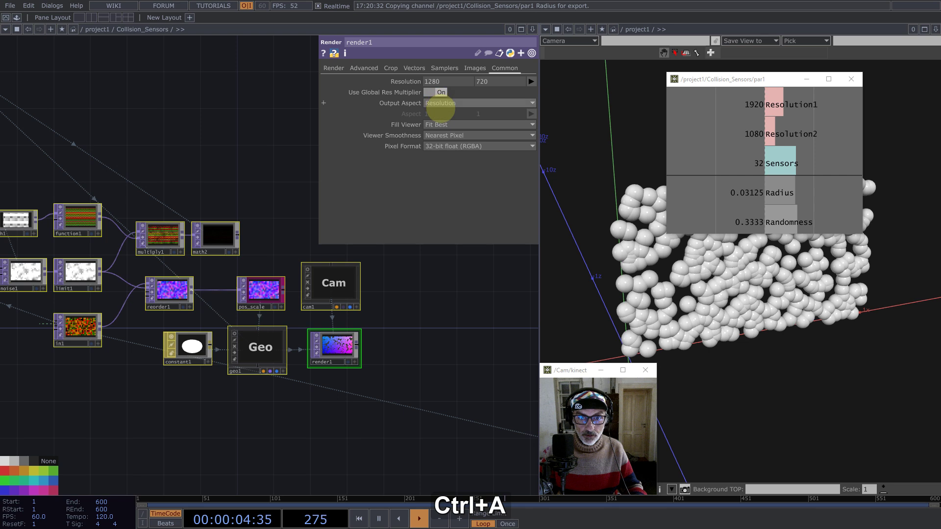
{"action": "left_click", "coordinate": [169, 291]}
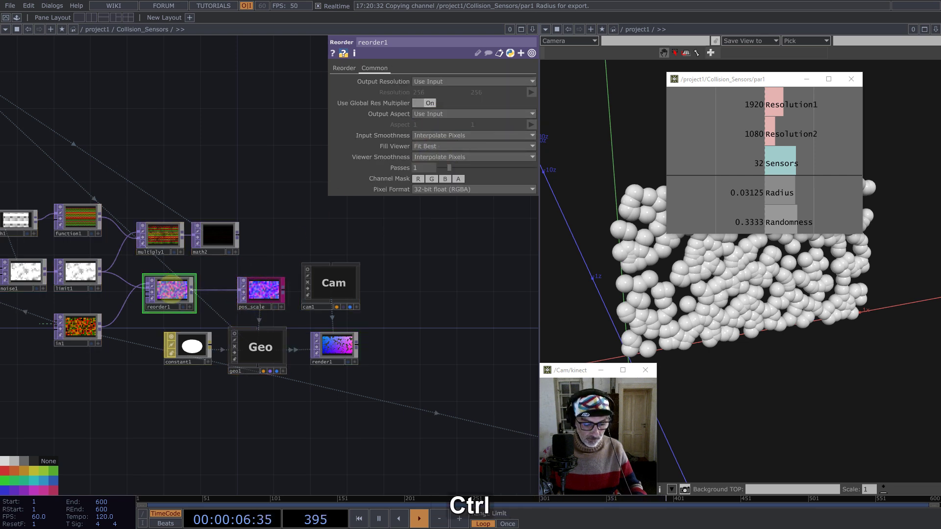
{"action": "key", "text": "ctrl+a"}
{"action": "left_click", "coordinate": [447, 135]}
{"action": "left_click", "coordinate": [446, 145]}
{"action": "left_click", "coordinate": [449, 155]}
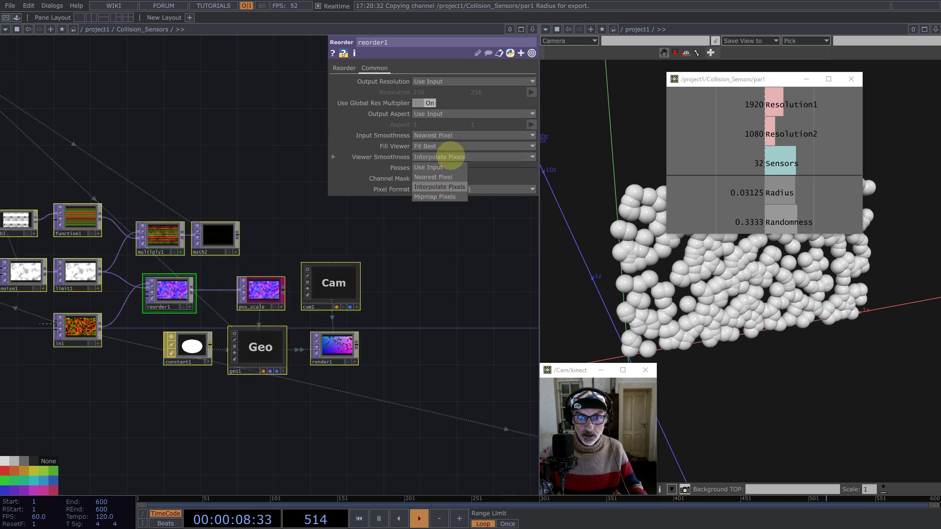
{"action": "left_click", "coordinate": [450, 177]}
Step: Examine the instanced colored circles in render1's output up close, including how they overlap
{"action": "scroll", "coordinate": [353, 355], "scroll_direction": "up", "scroll_amount": 5}
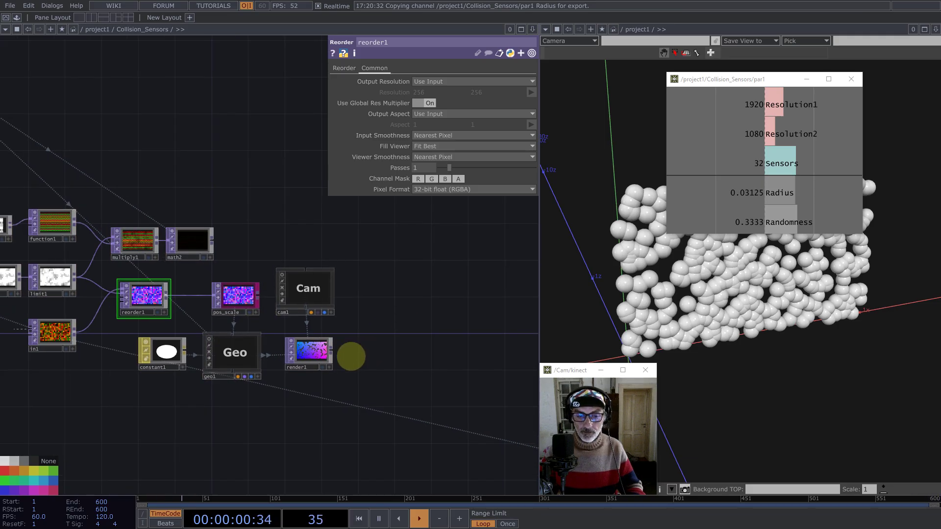
{"action": "scroll", "coordinate": [322, 349], "scroll_direction": "up", "scroll_amount": 6}
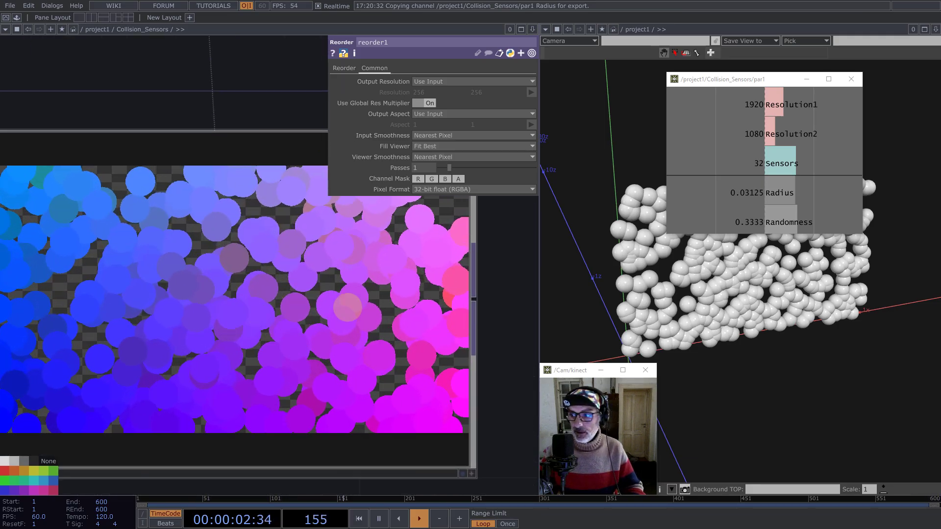
{"action": "scroll", "coordinate": [197, 283], "scroll_direction": "down", "scroll_amount": 5}
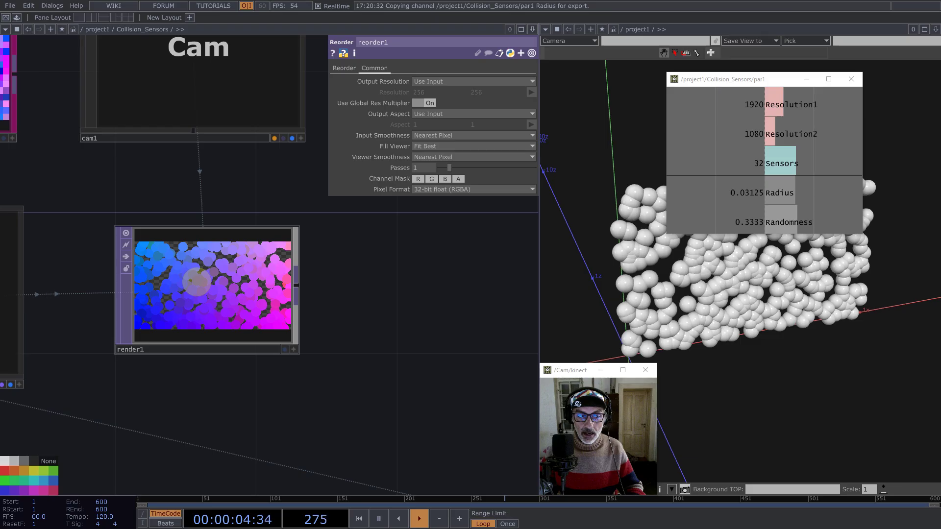
{"action": "scroll", "coordinate": [173, 290], "scroll_direction": "up", "scroll_amount": 6}
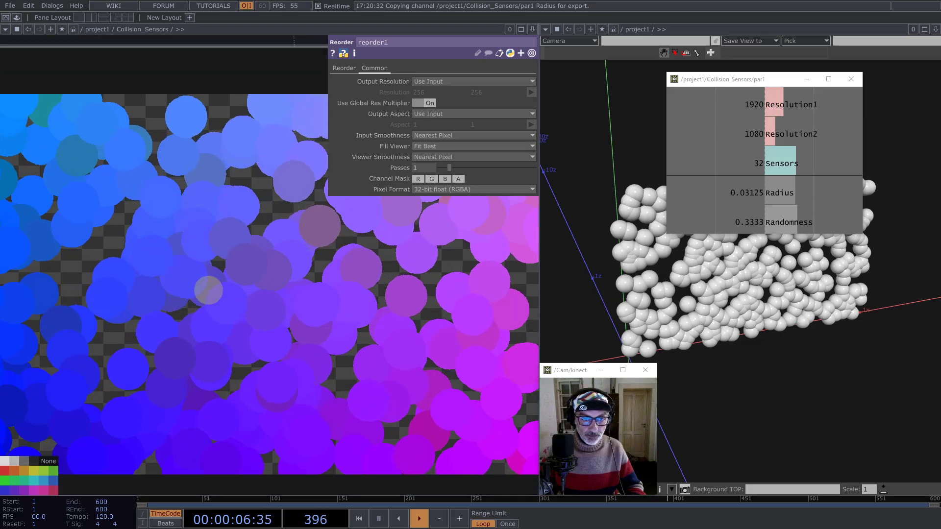
{"action": "scroll", "coordinate": [349, 289], "scroll_direction": "down", "scroll_amount": 6}
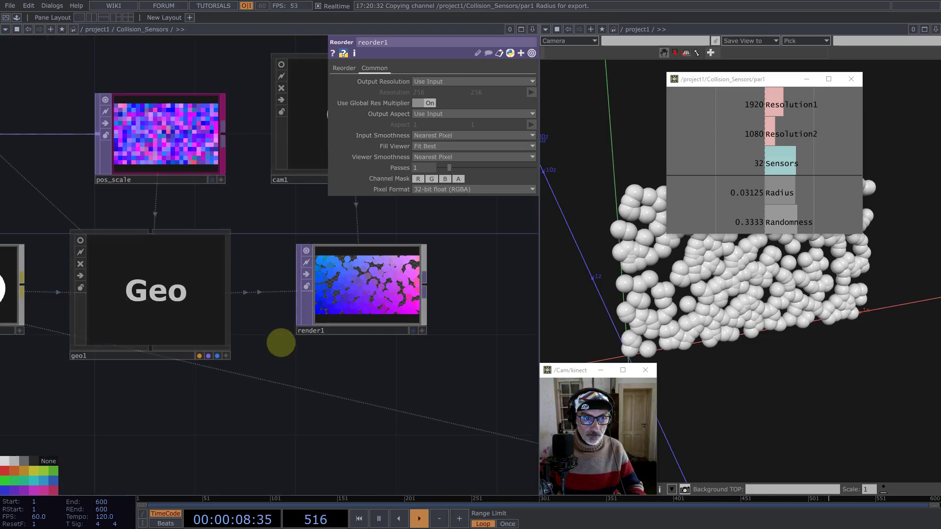
{"action": "scroll", "coordinate": [406, 351], "scroll_direction": "down", "scroll_amount": 6}
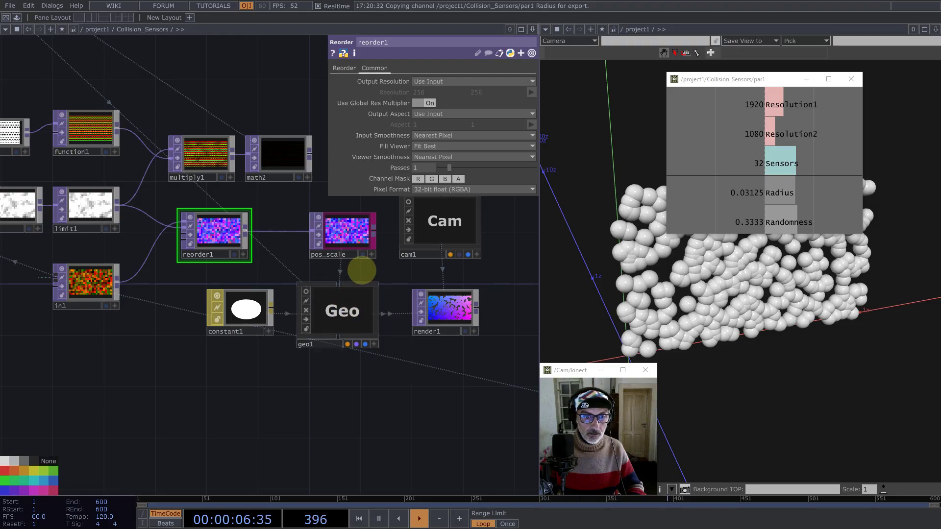
Step: Review the circle's radius inside geo1 and geo1's instance translate and scale assignments, comparing them with render1's output
{"action": "scroll", "coordinate": [378, 300], "scroll_direction": "up", "scroll_amount": 10}
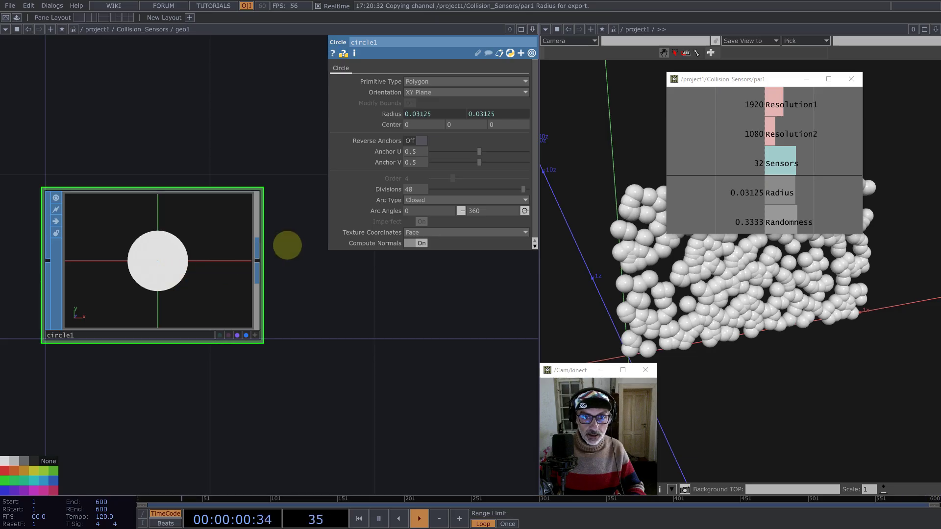
{"action": "scroll", "coordinate": [279, 279], "scroll_direction": "down", "scroll_amount": 10}
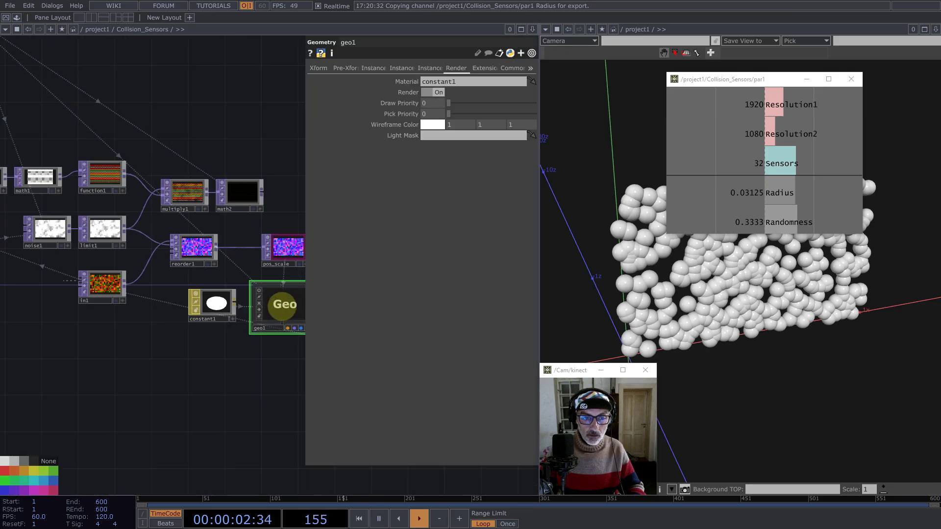
{"action": "left_click", "coordinate": [378, 68]}
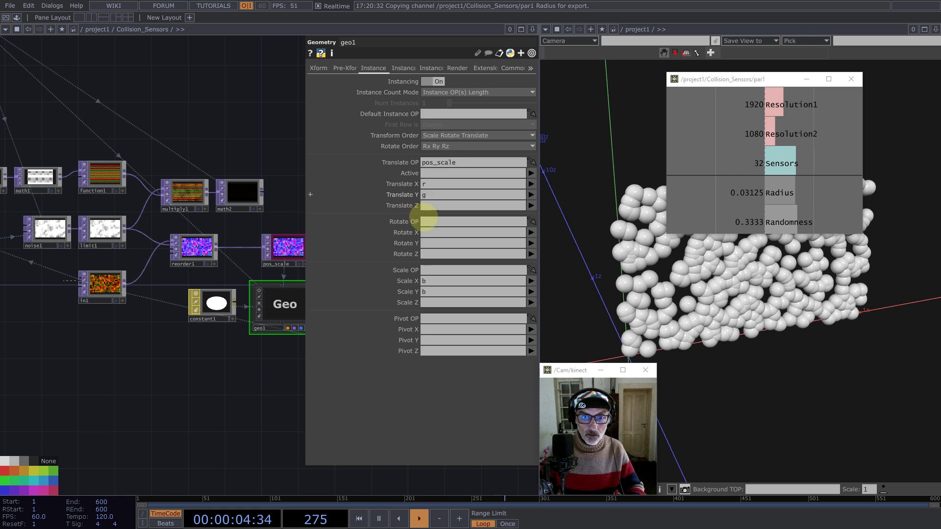
{"action": "left_click_drag", "start_coordinate": [271, 156], "coordinate": [223, 149]}
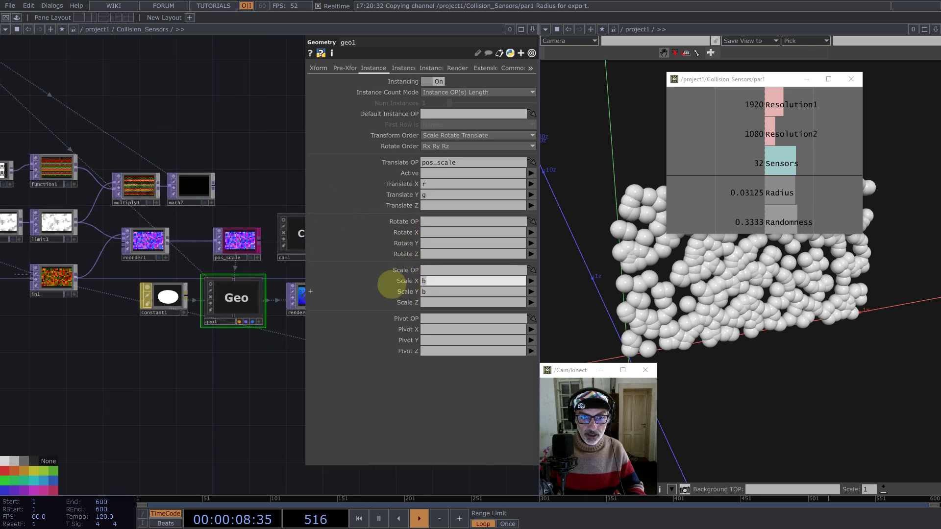
{"action": "left_click_drag", "start_coordinate": [272, 192], "coordinate": [225, 185]}
{"action": "scroll", "coordinate": [265, 289], "scroll_direction": "up", "scroll_amount": 8}
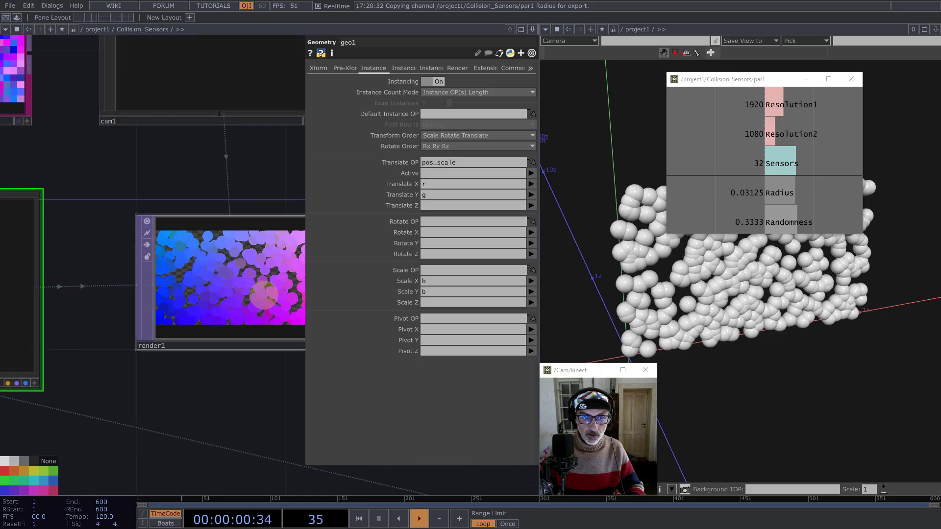
{"action": "scroll", "coordinate": [265, 289], "scroll_direction": "up", "scroll_amount": 1}
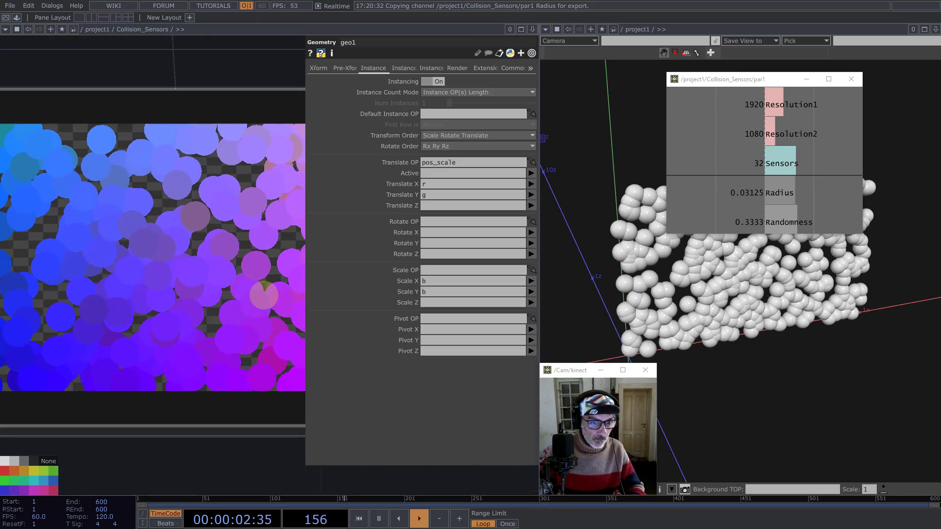
{"action": "scroll", "coordinate": [263, 294], "scroll_direction": "down", "scroll_amount": 10}
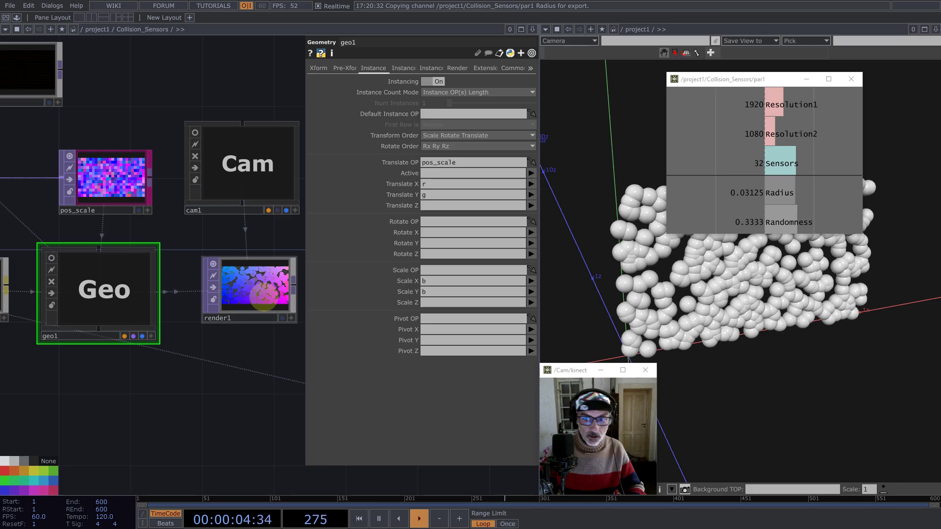
Step: Go up to project1 and set the Randomness expression of the Collision_Sensors component to 2/3
{"action": "scroll", "coordinate": [285, 213], "scroll_direction": "down", "scroll_amount": 3}
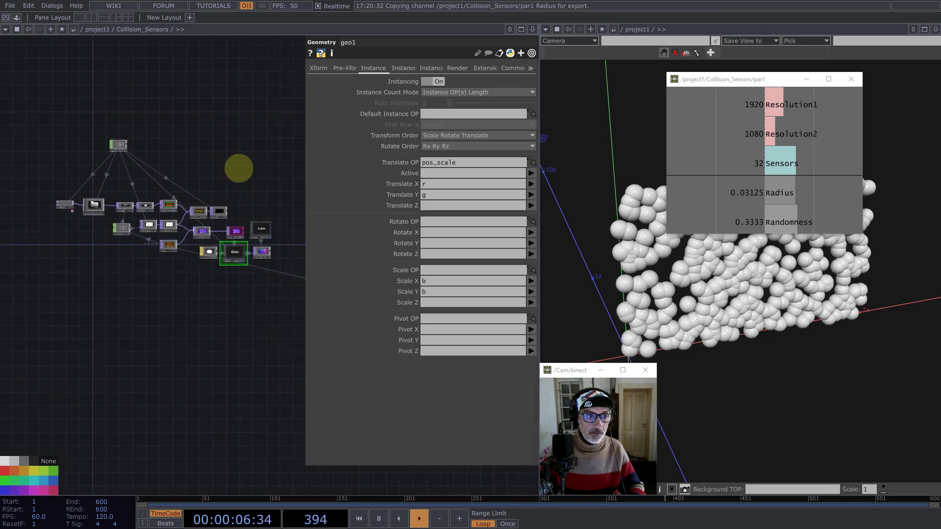
{"action": "scroll", "coordinate": [129, 160], "scroll_direction": "up", "scroll_amount": 3}
{"action": "scroll", "coordinate": [163, 165], "scroll_direction": "down", "scroll_amount": 10}
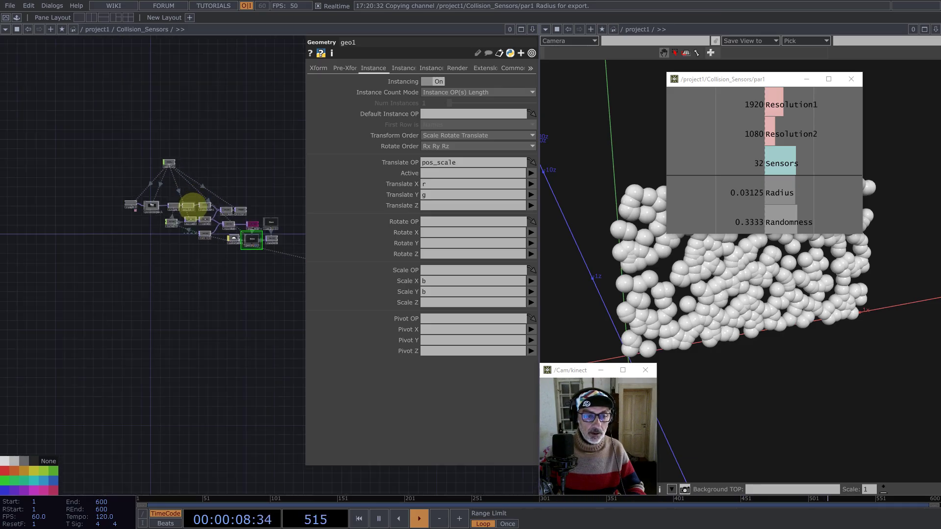
{"action": "scroll", "coordinate": [179, 245], "scroll_direction": "up", "scroll_amount": 5}
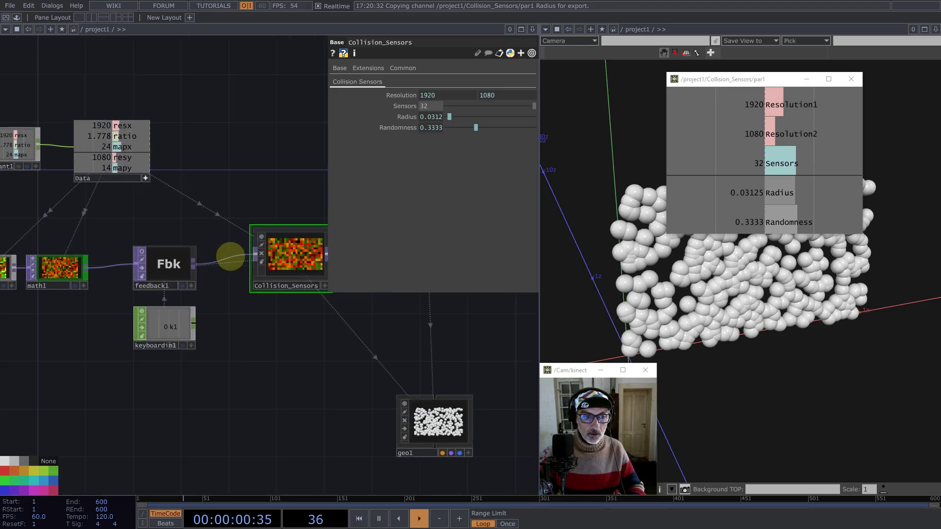
{"action": "left_click", "coordinate": [424, 129]}
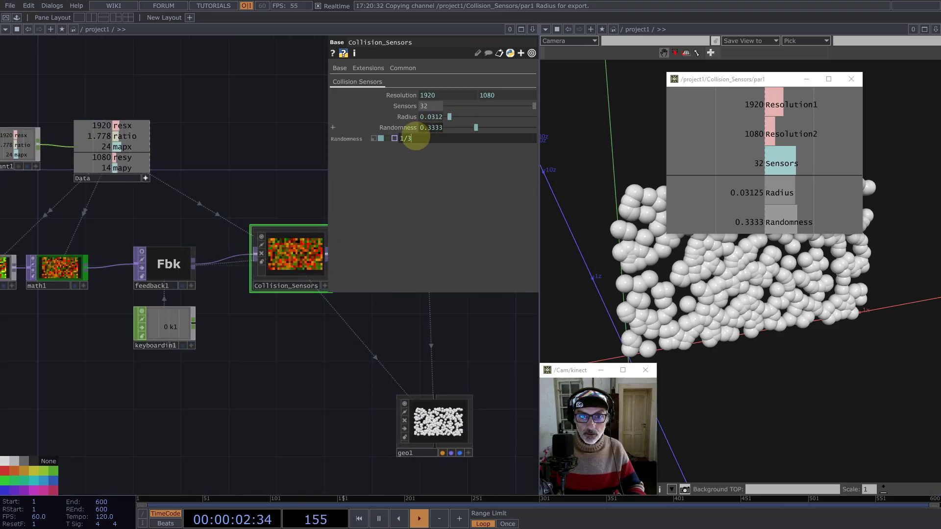
{"action": "type", "text": "2"}
{"action": "key", "text": "Return"}
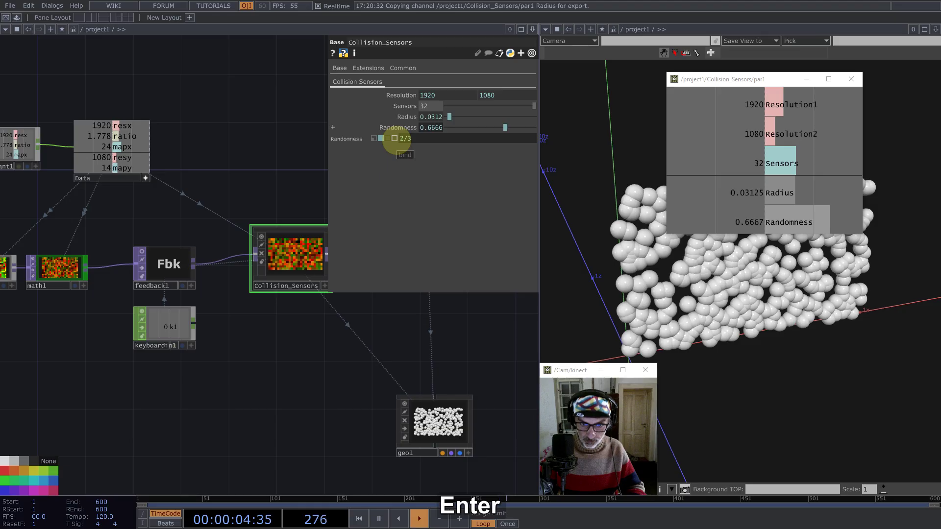
Step: Go back inside Collision_Sensors and inspect the size variation of the circles in render1's output
{"action": "left_click", "coordinate": [292, 249]}
{"action": "key", "text": "i"}
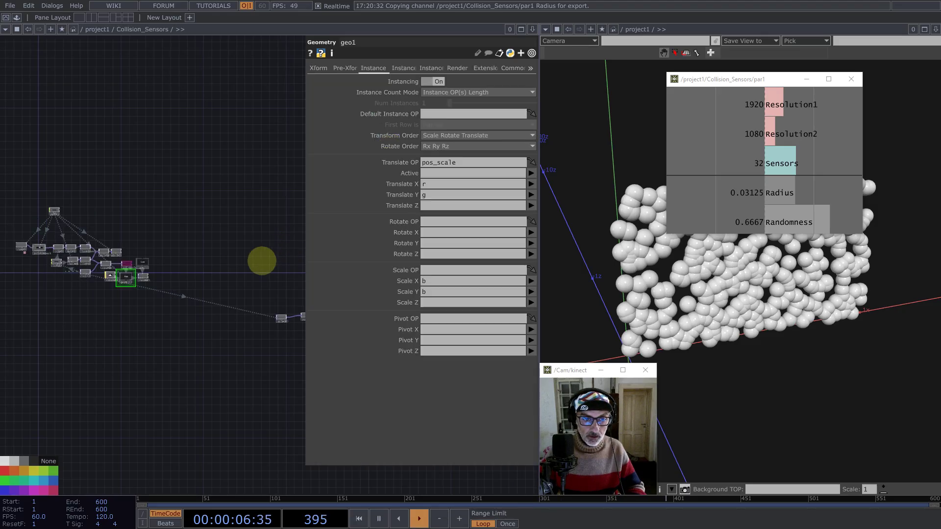
{"action": "left_click_drag", "start_coordinate": [221, 264], "coordinate": [239, 269]}
{"action": "scroll", "coordinate": [168, 290], "scroll_direction": "up", "scroll_amount": 15}
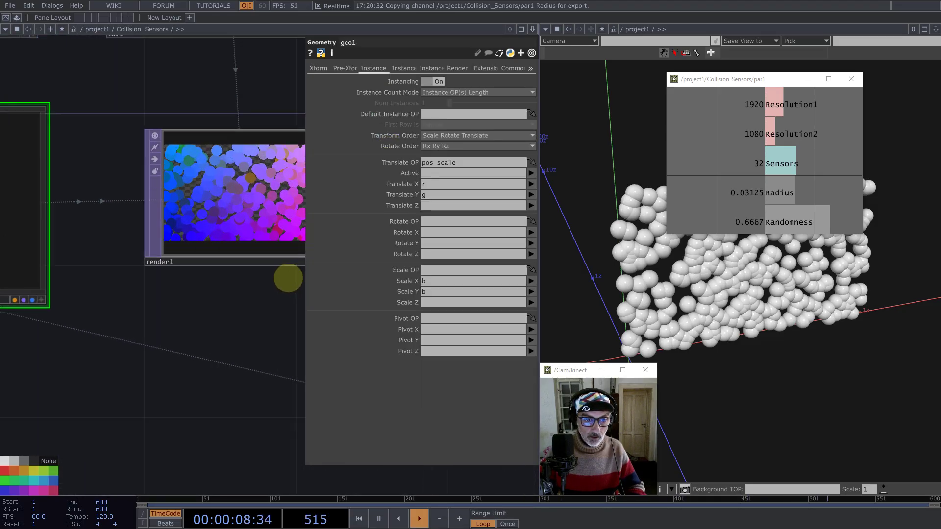
{"action": "scroll", "coordinate": [274, 272], "scroll_direction": "down", "scroll_amount": 5}
{"action": "scroll", "coordinate": [146, 129], "scroll_direction": "up", "scroll_amount": 6}
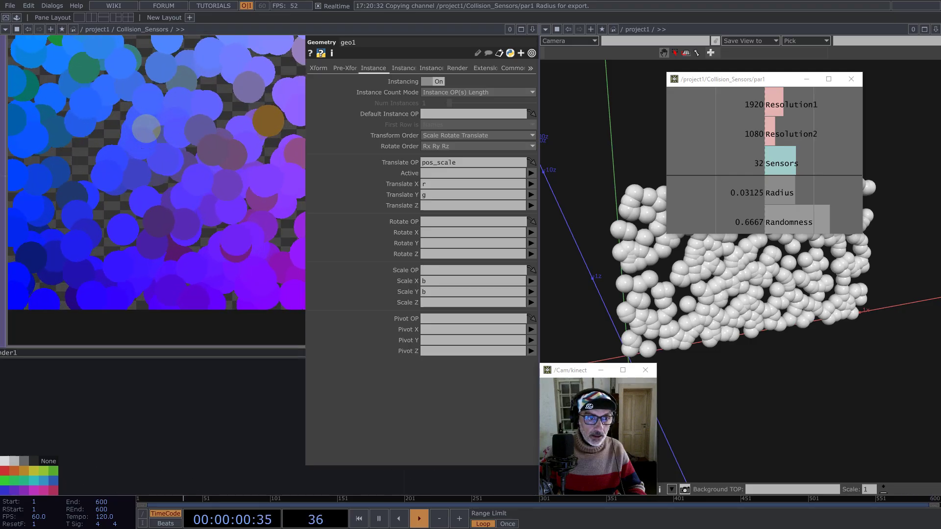
{"action": "scroll", "coordinate": [202, 264], "scroll_direction": "down", "scroll_amount": 10}
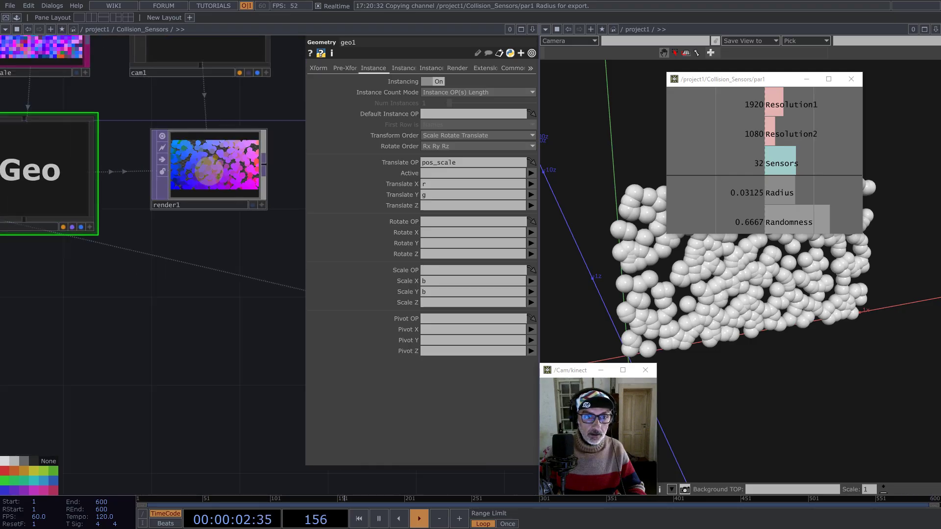
{"action": "scroll", "coordinate": [201, 264], "scroll_direction": "up", "scroll_amount": 4}
Step: Trace the network back upstream from geo1 and inspect the common settings of noise1
{"action": "scroll", "coordinate": [245, 294], "scroll_direction": "left", "scroll_amount": 5}
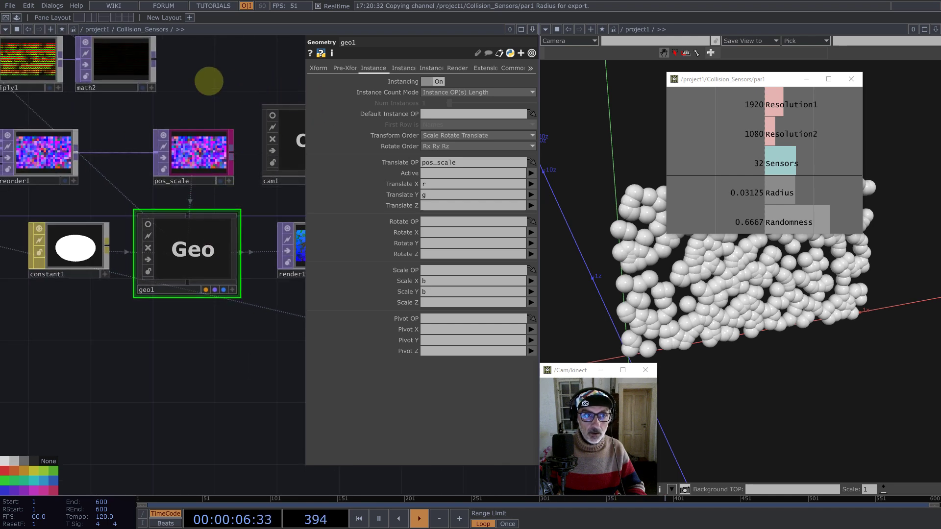
{"action": "scroll", "coordinate": [158, 115], "scroll_direction": "left", "scroll_amount": 5}
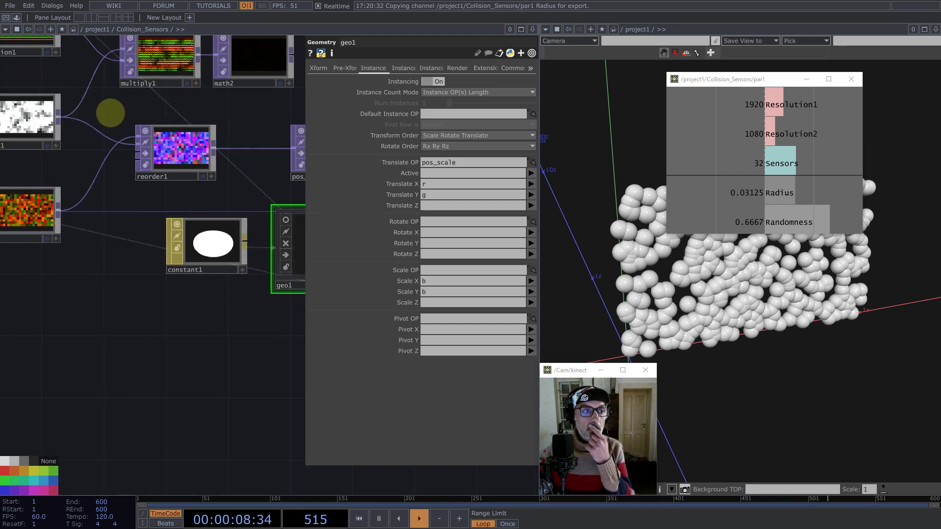
{"action": "scroll", "coordinate": [110, 112], "scroll_direction": "left", "scroll_amount": 4}
{"action": "left_click", "coordinate": [74, 113]}
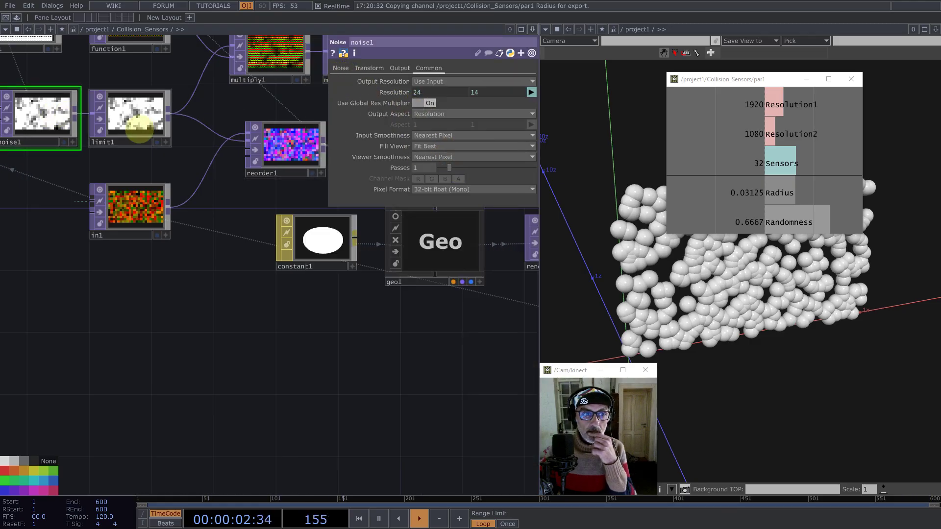
Step: Turn on the viewer of geo1 and examine the instanced circles it displays
{"action": "scroll", "coordinate": [136, 121], "scroll_direction": "up", "scroll_amount": 3}
{"action": "scroll", "coordinate": [227, 287], "scroll_direction": "right", "scroll_amount": 12}
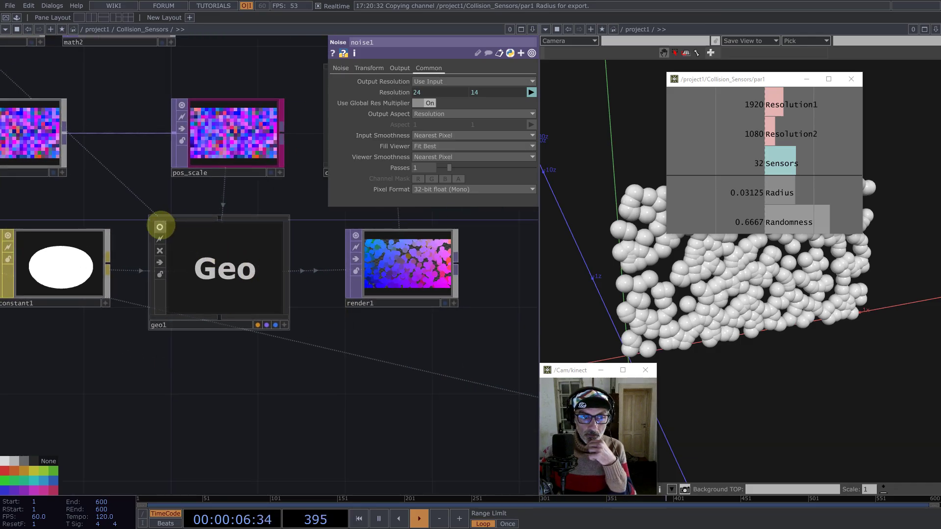
{"action": "left_click", "coordinate": [159, 227]}
{"action": "scroll", "coordinate": [189, 275], "scroll_direction": "up", "scroll_amount": 5}
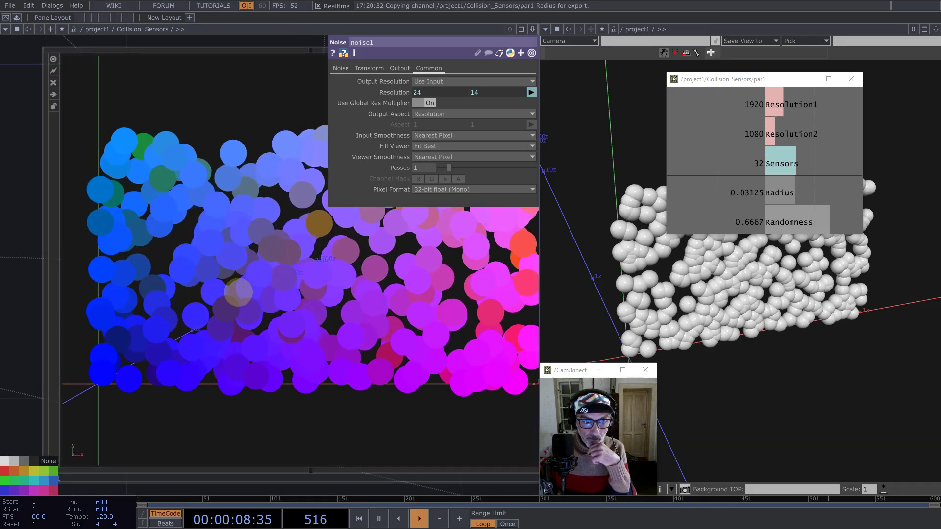
{"action": "scroll", "coordinate": [239, 289], "scroll_direction": "down", "scroll_amount": 5}
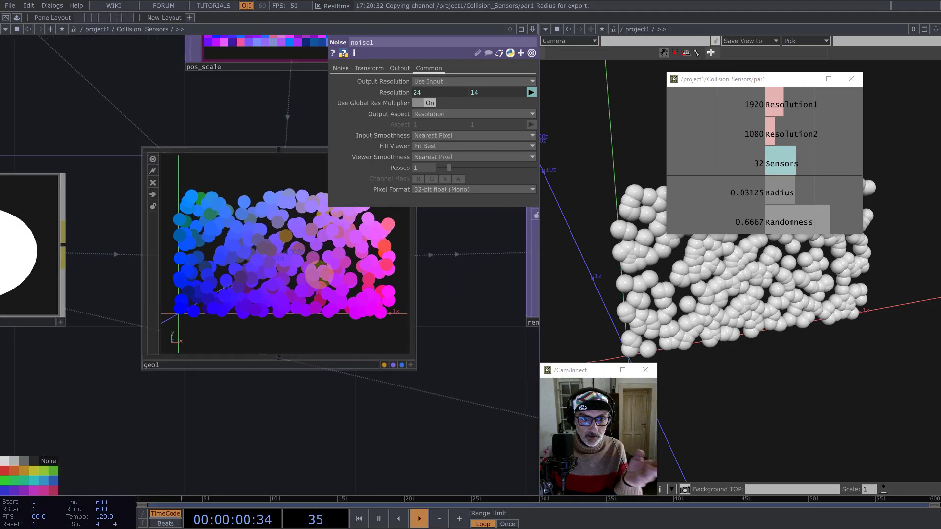
{"action": "scroll", "coordinate": [319, 274], "scroll_direction": "down", "scroll_amount": 10}
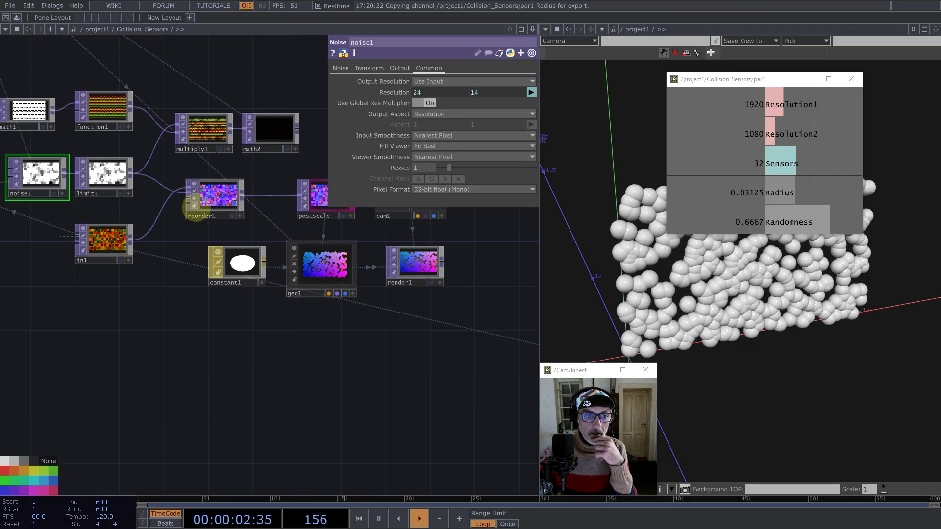
Step: Set the Output Blue of reorder1 to take the Red channel of Input 2
{"action": "scroll", "coordinate": [196, 208], "scroll_direction": "up", "scroll_amount": 3}
{"action": "left_click", "coordinate": [211, 199]}
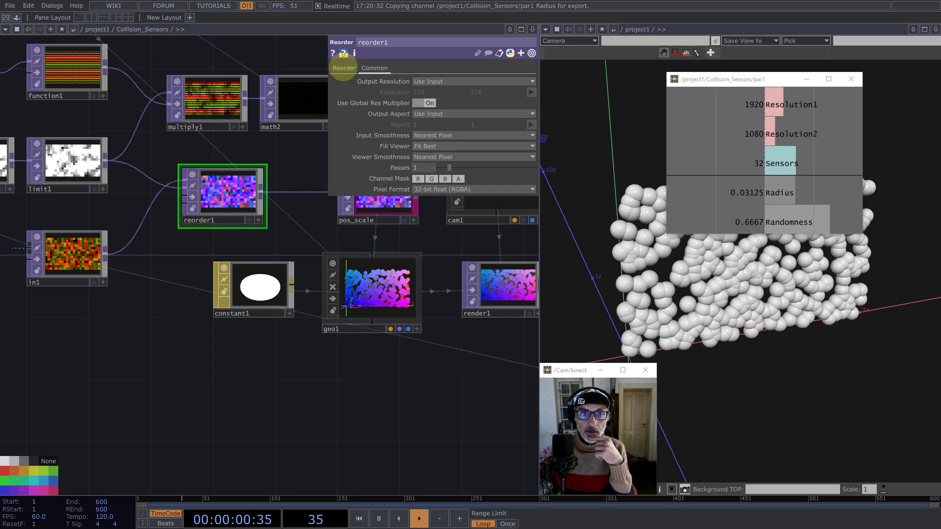
{"action": "left_click", "coordinate": [344, 67]}
{"action": "left_click", "coordinate": [491, 103]}
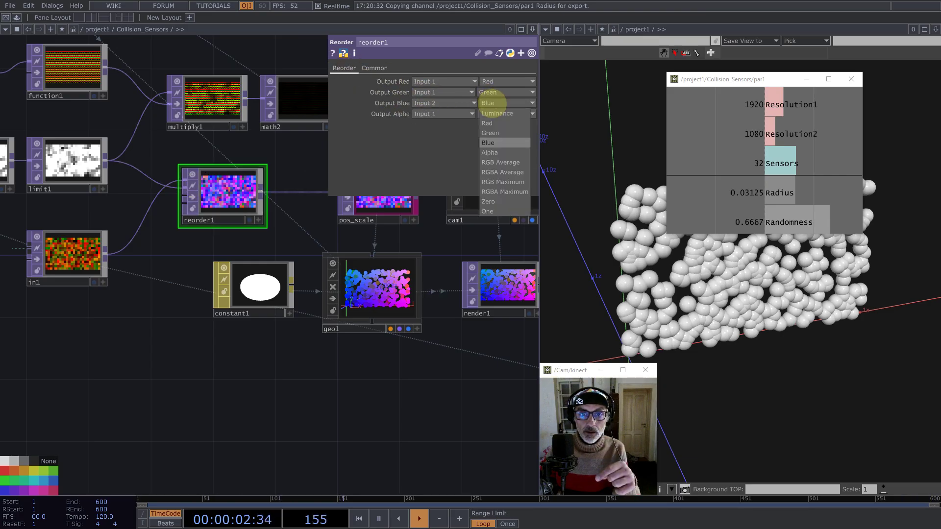
{"action": "left_click", "coordinate": [489, 124]}
Step: Compare the circles in geo1 and render1 with the spheres in the 3D view, orbited to a front view
{"action": "scroll", "coordinate": [378, 289], "scroll_direction": "up", "scroll_amount": 5}
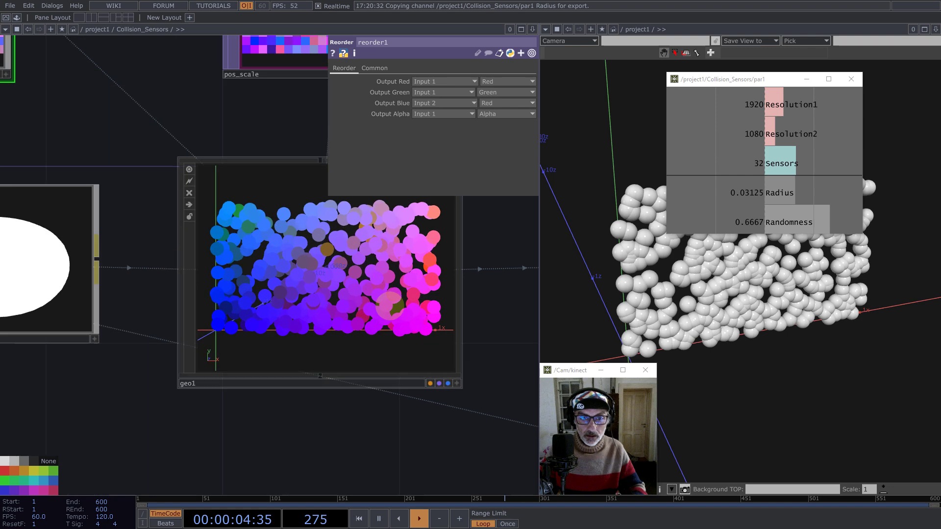
{"action": "scroll", "coordinate": [430, 248], "scroll_direction": "down", "scroll_amount": 5}
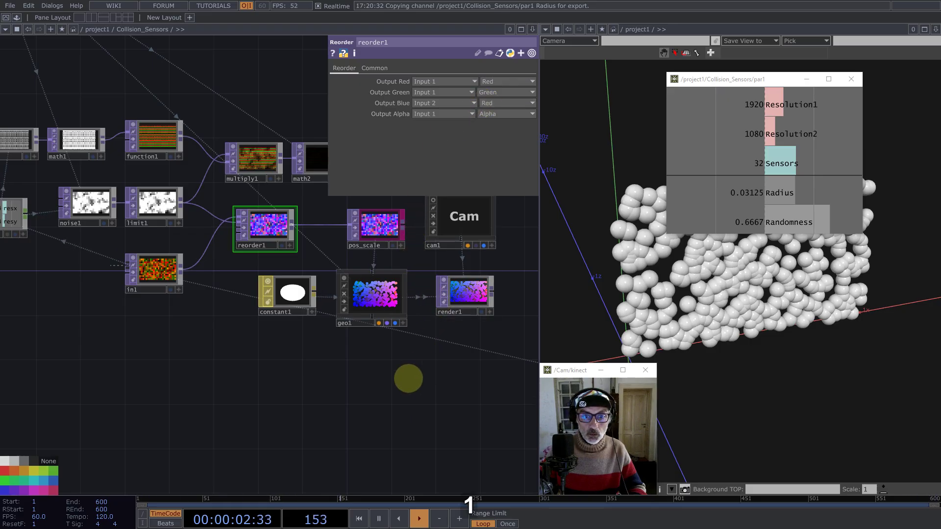
{"action": "left_click_drag", "start_coordinate": [405, 378], "coordinate": [267, 412]}
{"action": "scroll", "coordinate": [328, 344], "scroll_direction": "up", "scroll_amount": 5}
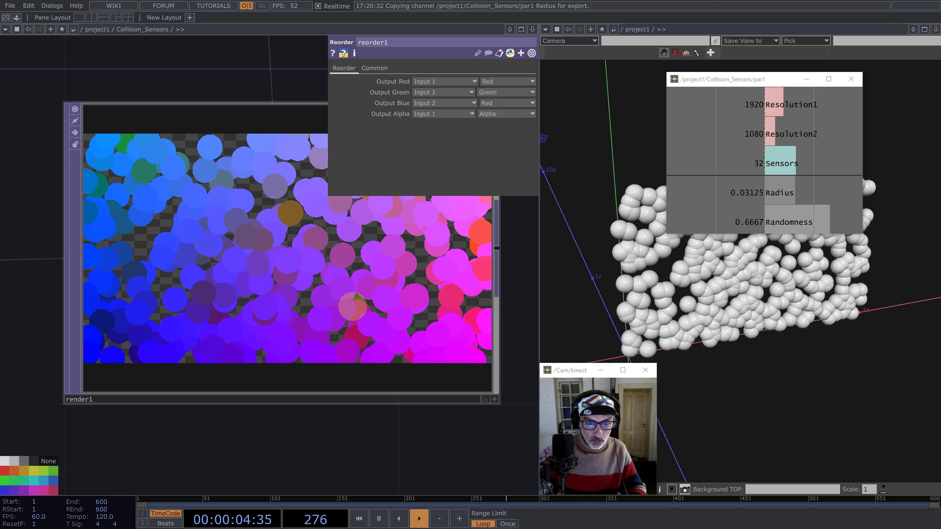
{"action": "left_click_drag", "start_coordinate": [746, 319], "coordinate": [629, 292]}
{"action": "scroll", "coordinate": [375, 289], "scroll_direction": "down", "scroll_amount": 5}
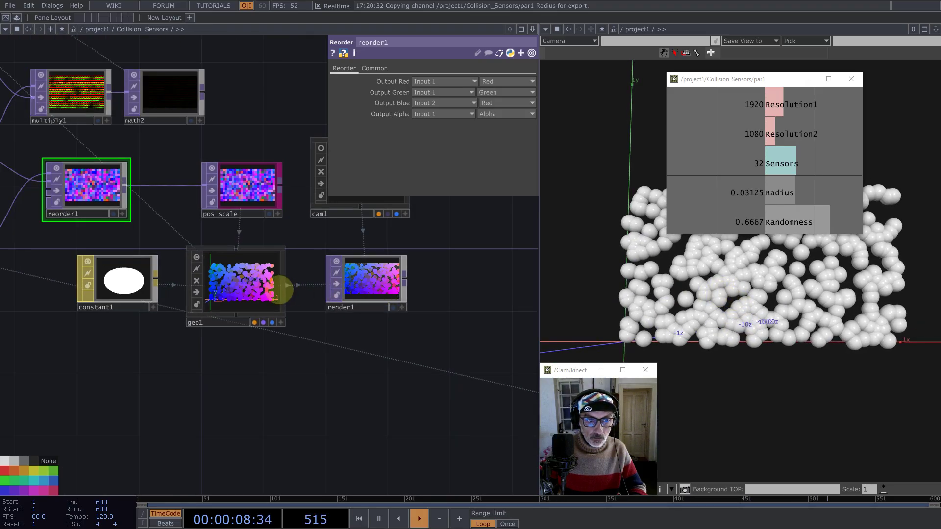
{"action": "scroll", "coordinate": [258, 289], "scroll_direction": "down", "scroll_amount": 3}
{"action": "scroll", "coordinate": [259, 290], "scroll_direction": "down", "scroll_amount": 2}
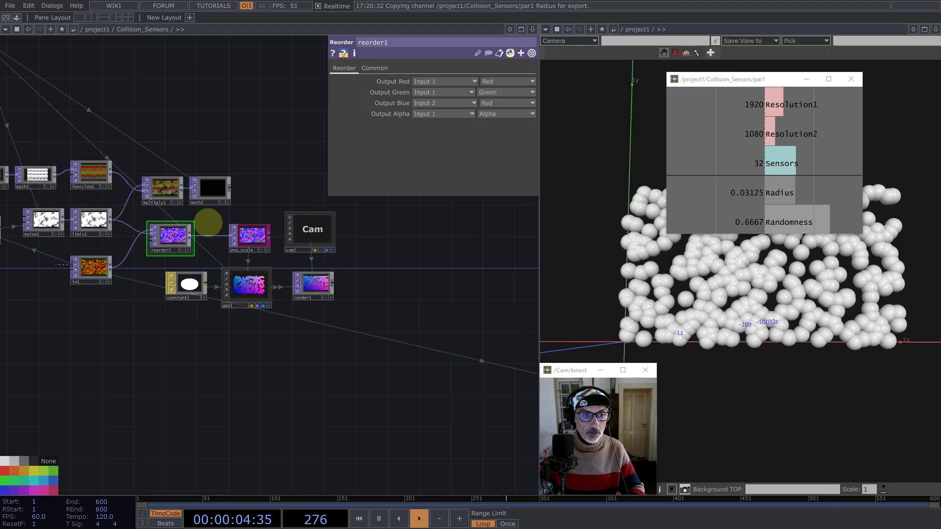
Step: Assign pos_scale as the Default Instance OP of geo1 and clear its Translate OP
{"action": "left_click_drag", "start_coordinate": [207, 218], "coordinate": [321, 225]}
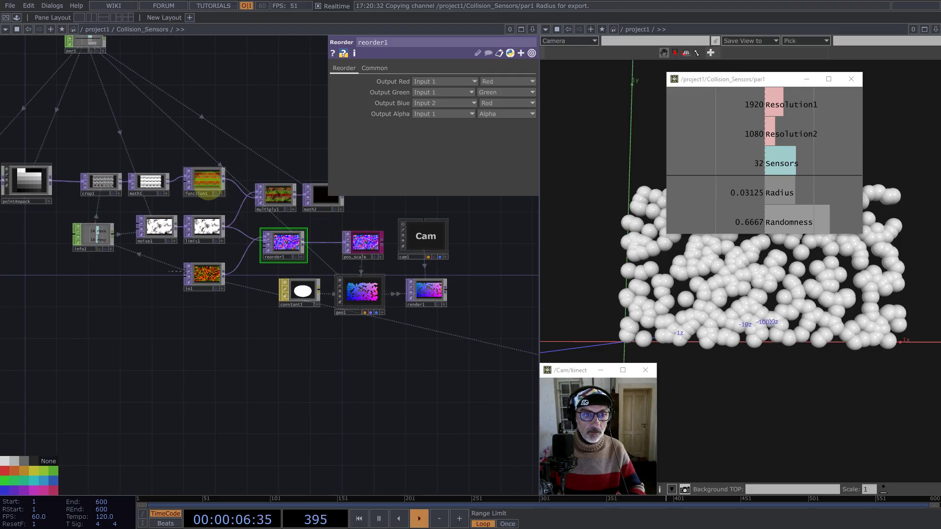
{"action": "left_click_drag", "start_coordinate": [207, 183], "coordinate": [208, 190]}
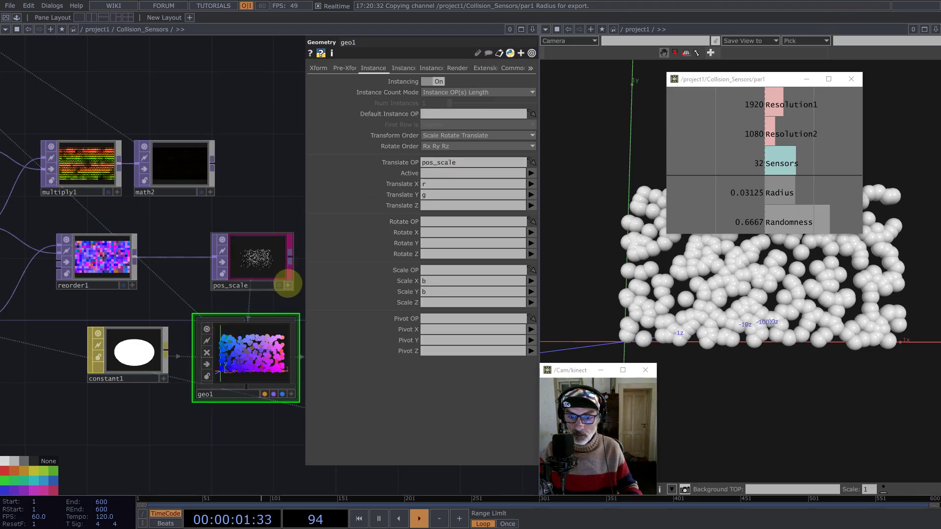
{"action": "left_click_drag", "start_coordinate": [288, 284], "coordinate": [446, 271]}
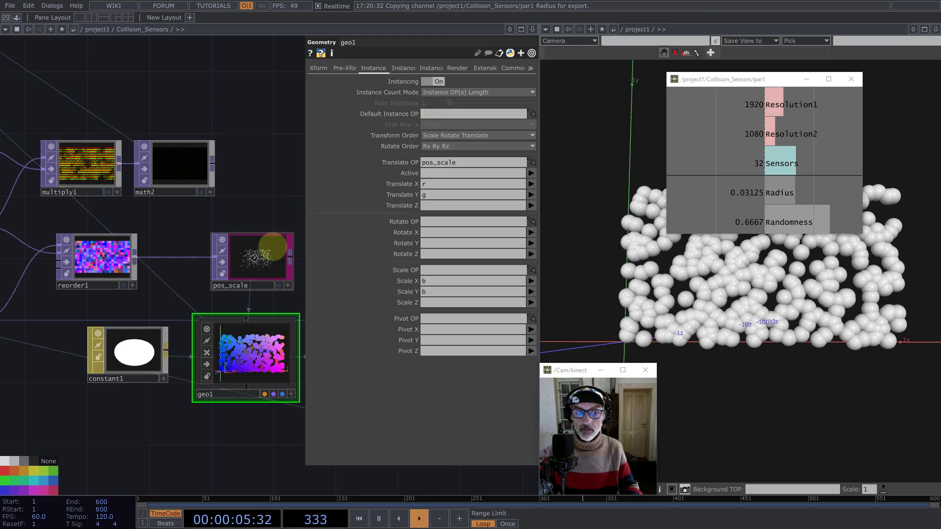
{"action": "left_click_drag", "start_coordinate": [272, 246], "coordinate": [430, 115]}
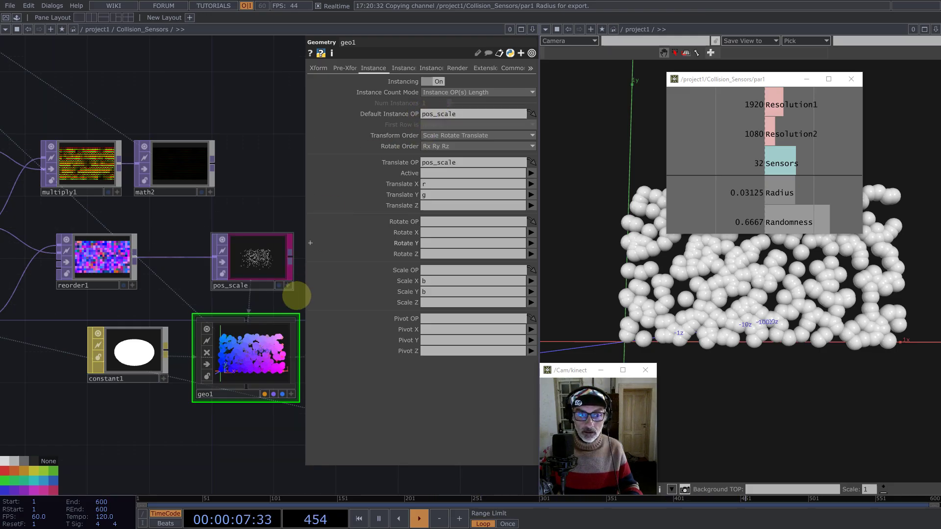
{"action": "scroll", "coordinate": [260, 338], "scroll_direction": "up", "scroll_amount": 5}
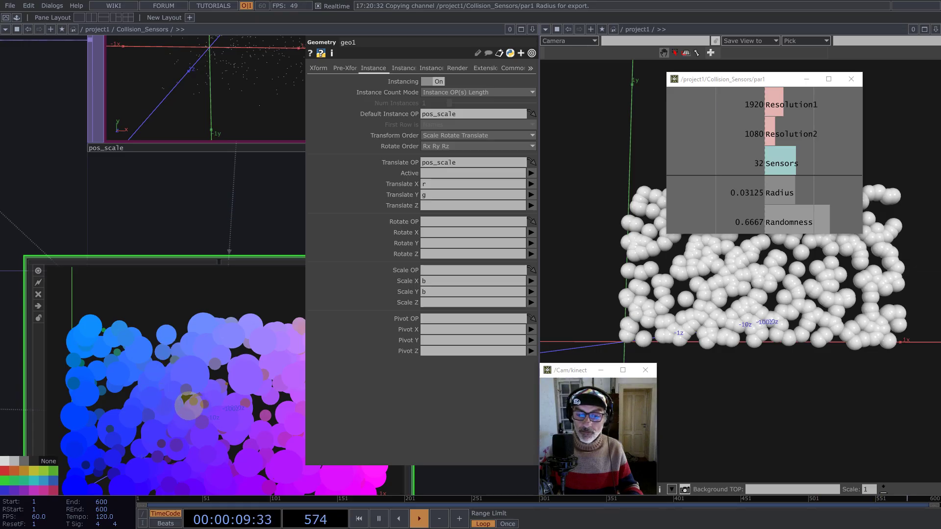
{"action": "scroll", "coordinate": [187, 401], "scroll_direction": "down", "scroll_amount": 5}
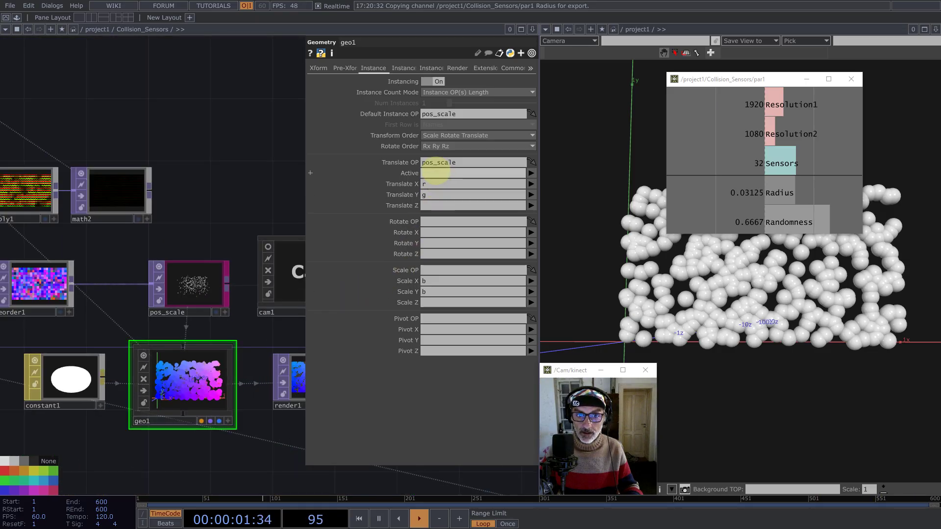
{"action": "key", "text": "BackSpace"}
{"action": "key", "text": "Return"}
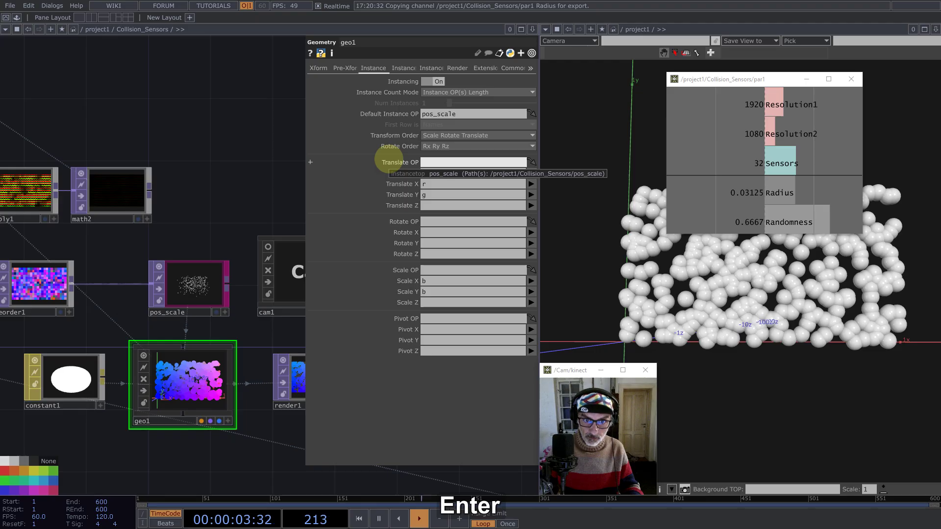
Step: Inspect the size variation and coverage of the circles in render1's output
{"action": "scroll", "coordinate": [167, 215], "scroll_direction": "down", "scroll_amount": 3}
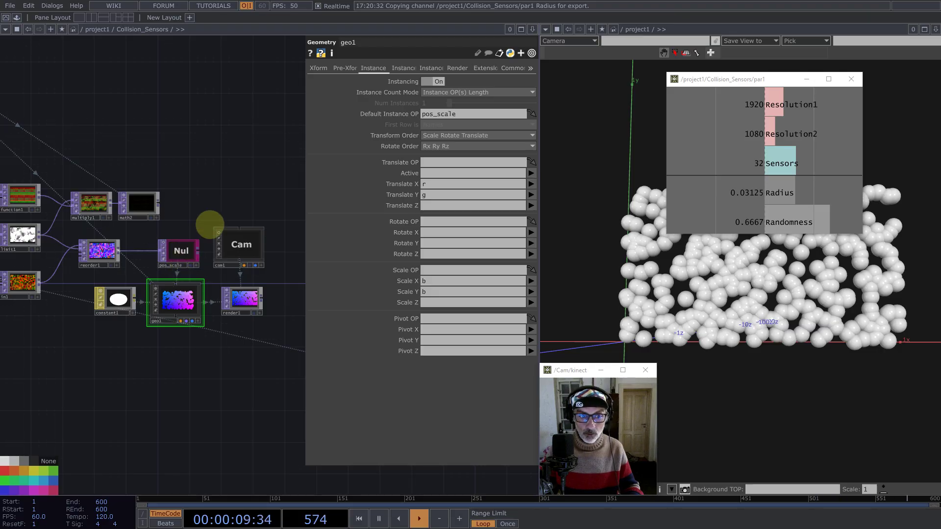
{"action": "left_click_drag", "start_coordinate": [233, 188], "coordinate": [162, 204]}
{"action": "scroll", "coordinate": [185, 330], "scroll_direction": "up", "scroll_amount": 5}
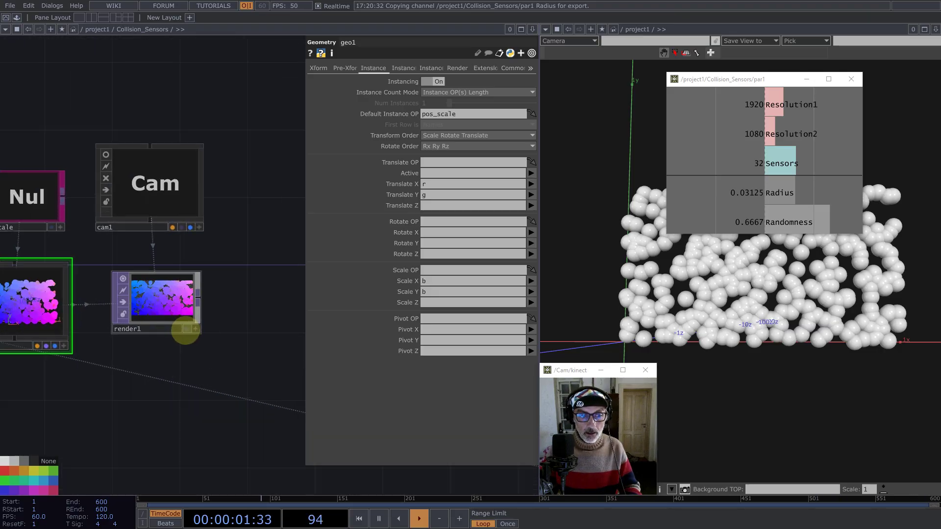
{"action": "scroll", "coordinate": [175, 294], "scroll_direction": "up", "scroll_amount": 3}
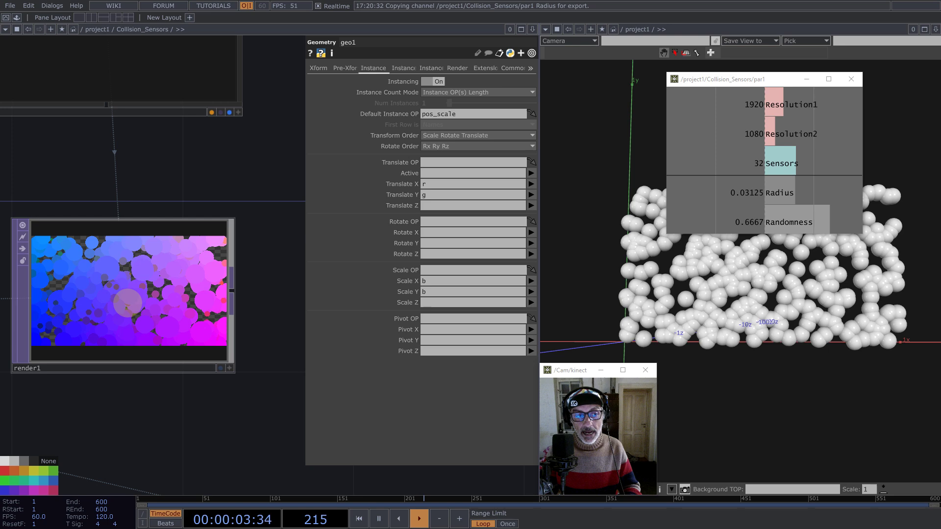
{"action": "scroll", "coordinate": [125, 300], "scroll_direction": "down", "scroll_amount": 4}
{"action": "scroll", "coordinate": [113, 304], "scroll_direction": "up", "scroll_amount": 5}
{"action": "scroll", "coordinate": [125, 301], "scroll_direction": "down", "scroll_amount": 1}
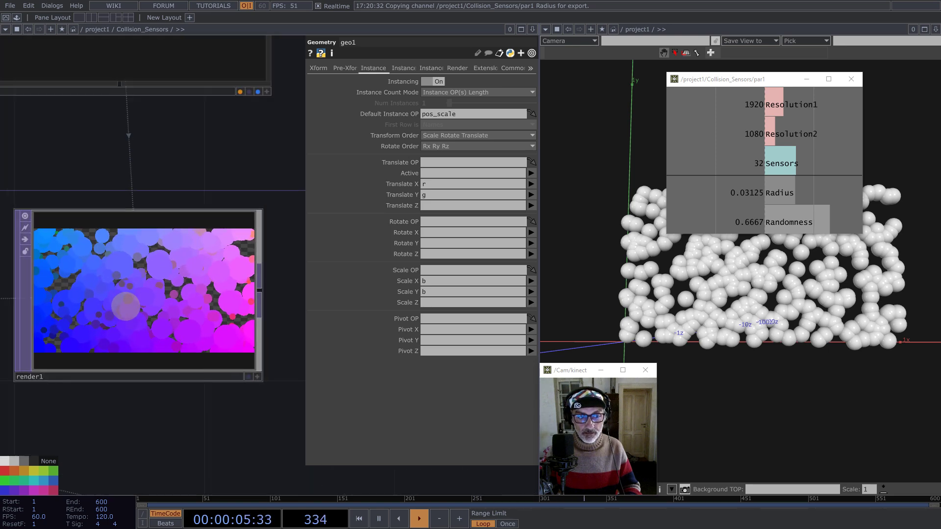
{"action": "scroll", "coordinate": [125, 307], "scroll_direction": "down", "scroll_amount": 3}
{"action": "scroll", "coordinate": [225, 304], "scroll_direction": "down", "scroll_amount": 8}
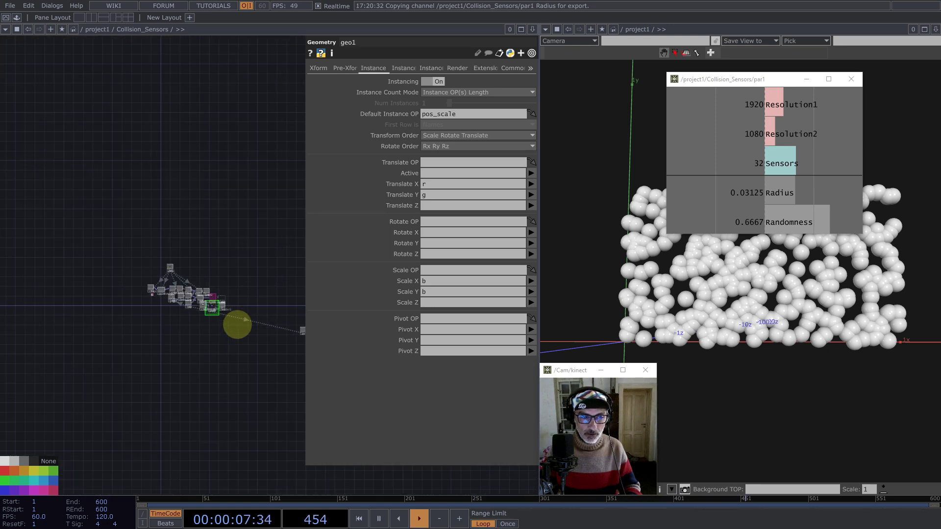
Step: Go up to project1, set the Randomness of Collision_Sensors to 0.3333, and return inside the component to render1
{"action": "scroll", "coordinate": [236, 324], "scroll_direction": "down", "scroll_amount": 4}
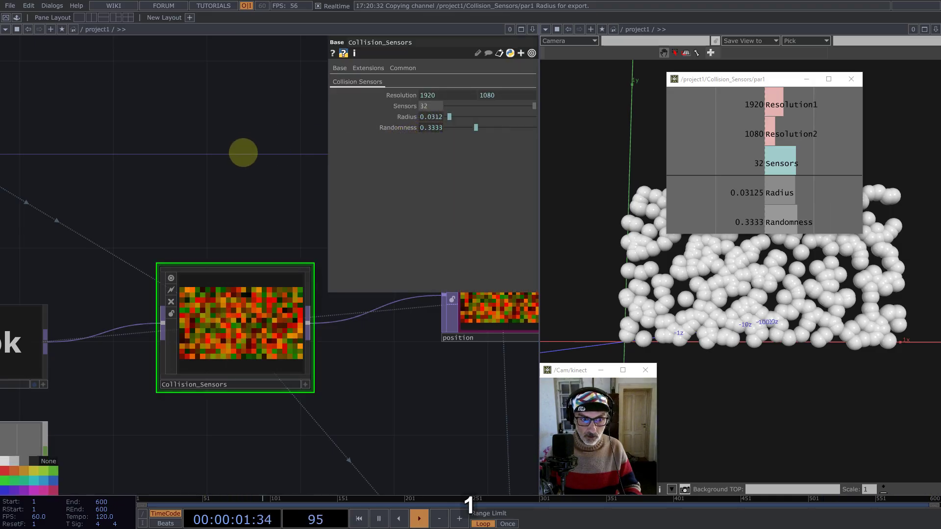
{"action": "scroll", "coordinate": [252, 314], "scroll_direction": "up", "scroll_amount": 3}
{"action": "scroll", "coordinate": [158, 270], "scroll_direction": "up", "scroll_amount": 6}
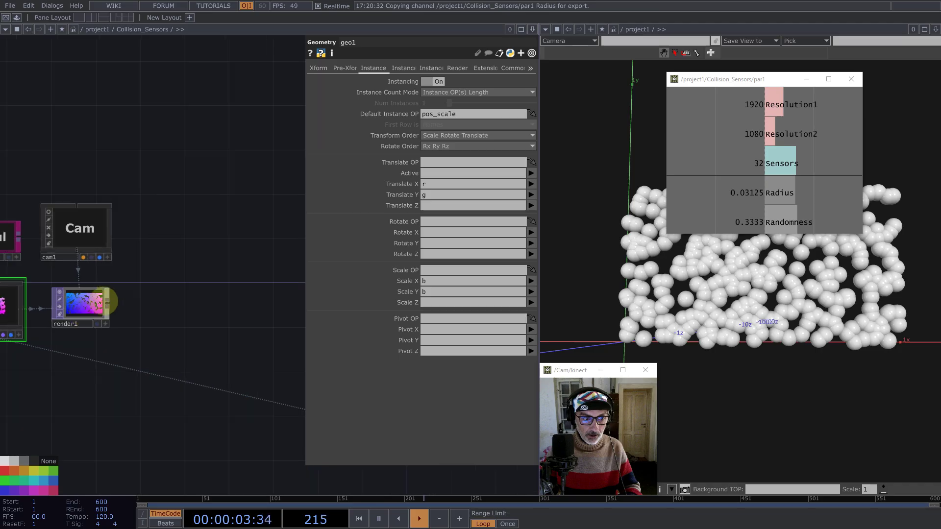
Step: Add a Reorder TOP after render1 and set its pixel format to 32-bit float (RG)
{"action": "right_click", "coordinate": [140, 294]}
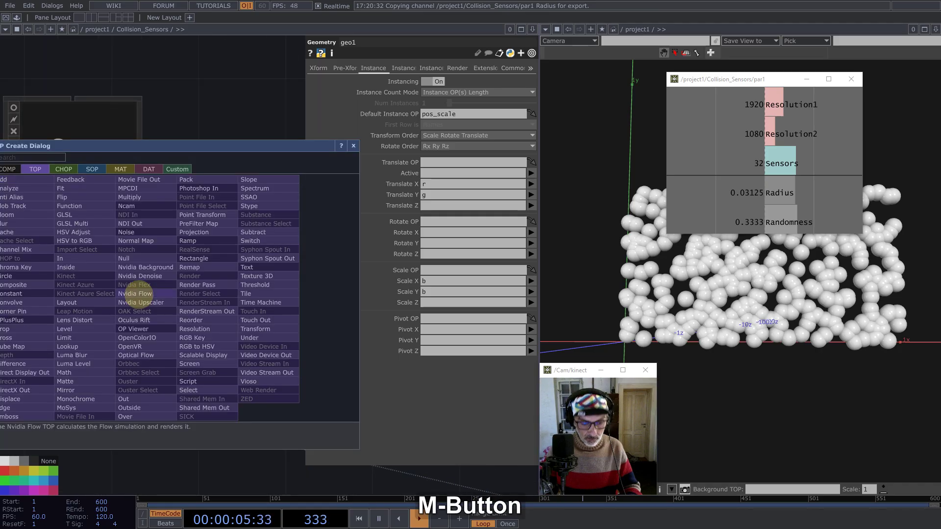
{"action": "type", "text": "re"}
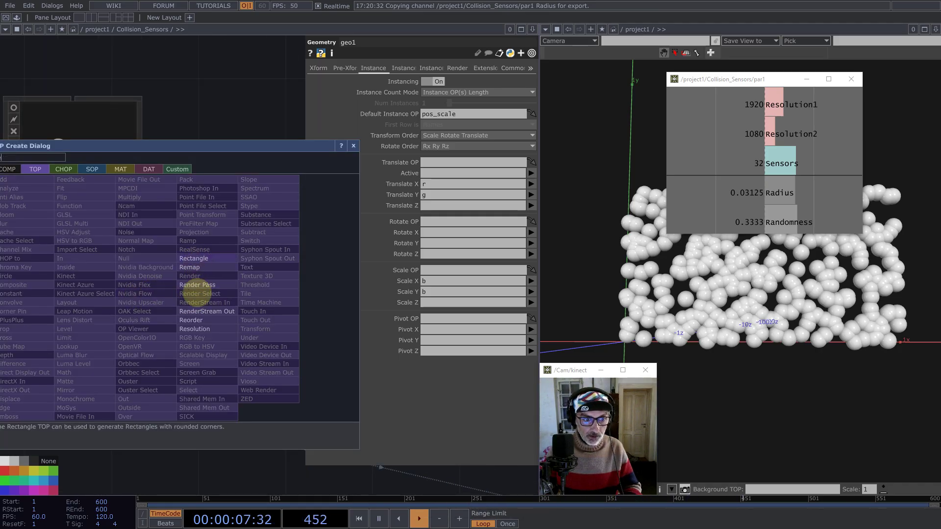
{"action": "left_click", "coordinate": [192, 328]}
{"action": "left_click", "coordinate": [262, 245]}
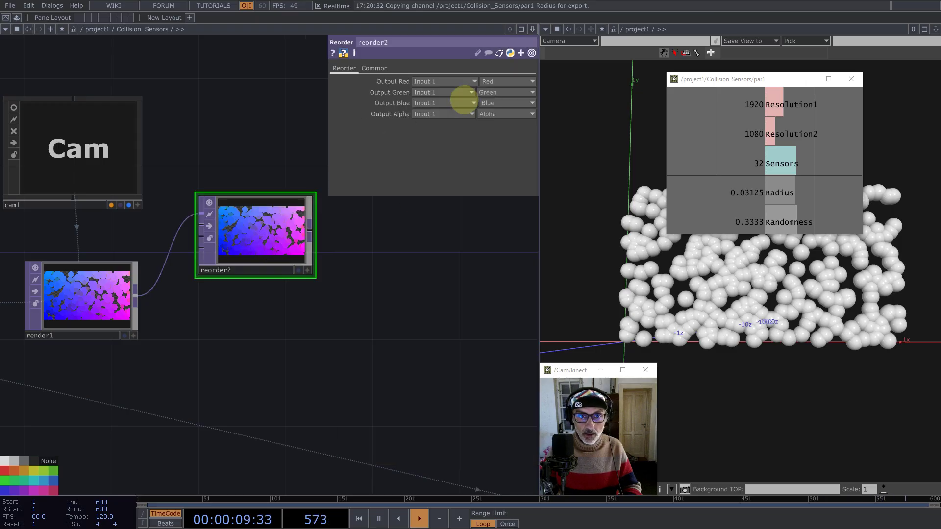
{"action": "left_click", "coordinate": [377, 68]}
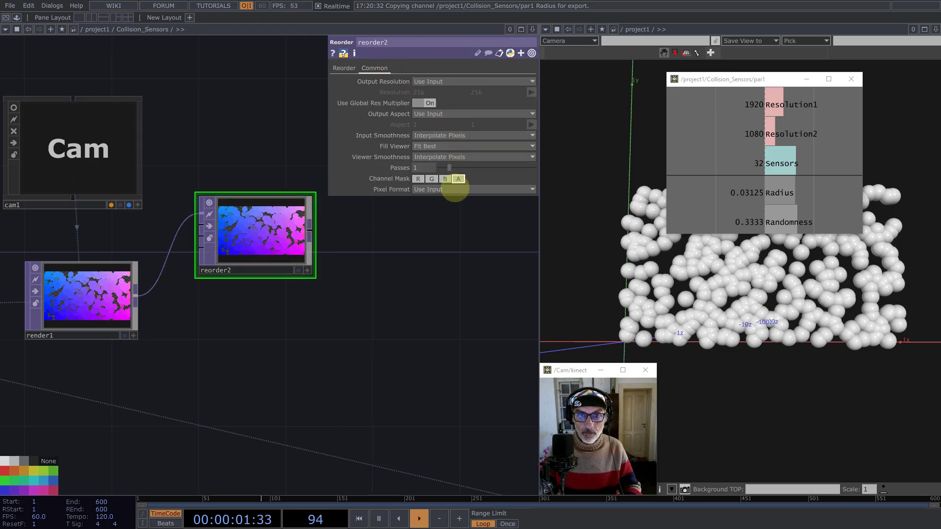
{"action": "left_click", "coordinate": [454, 189]}
{"action": "left_click", "coordinate": [432, 332]}
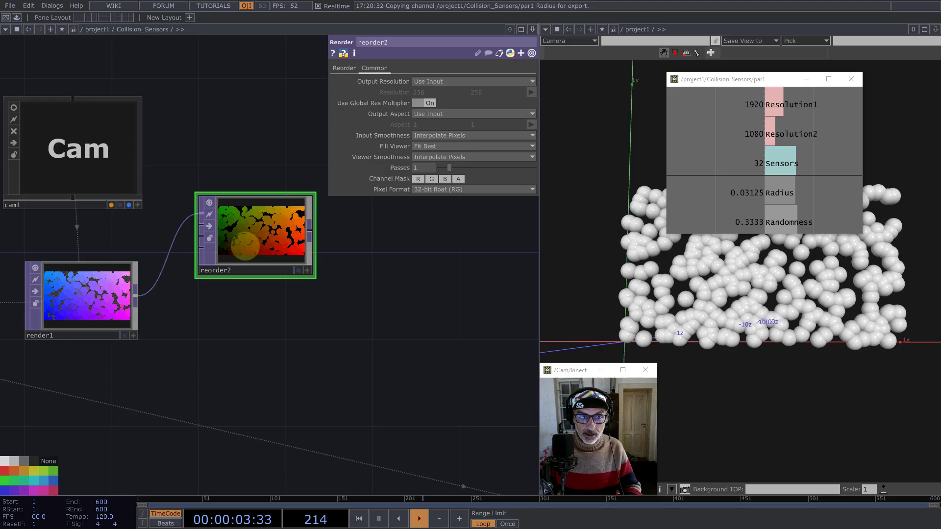
Step: Duplicate the Reorder TOP beneath the first one, fed by render1, and set its Output Red to the Blue channel
{"action": "left_click_drag", "start_coordinate": [251, 250], "coordinate": [273, 250]}
{"action": "key", "text": "ctrl+v"}
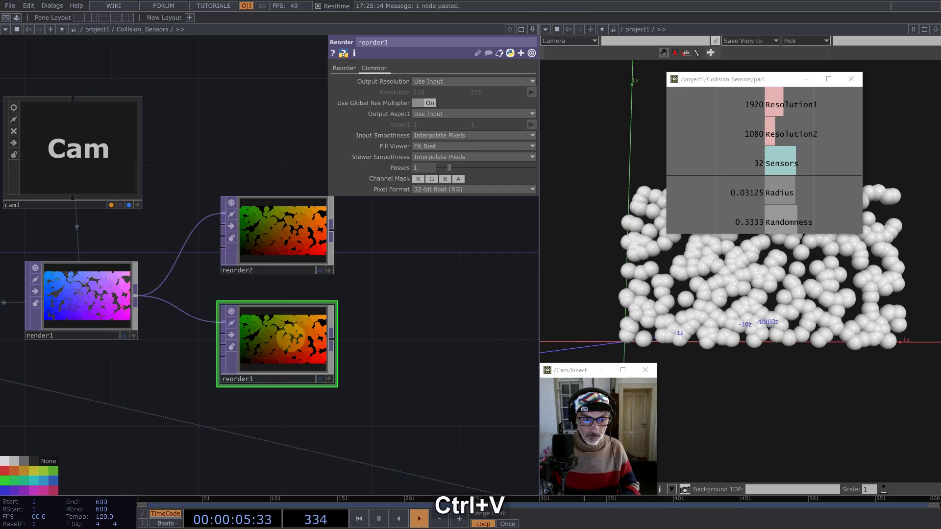
{"action": "left_click", "coordinate": [344, 68]}
{"action": "left_click", "coordinate": [492, 80]}
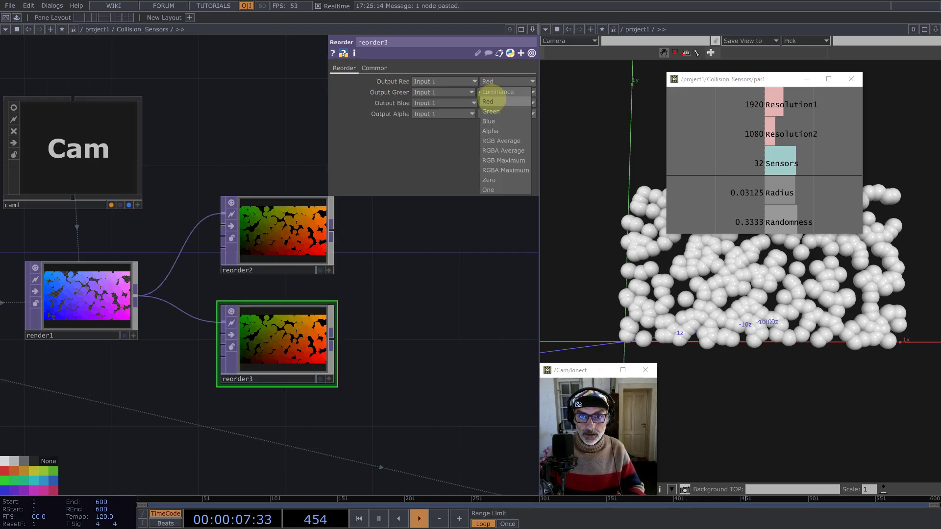
{"action": "left_click", "coordinate": [495, 120]}
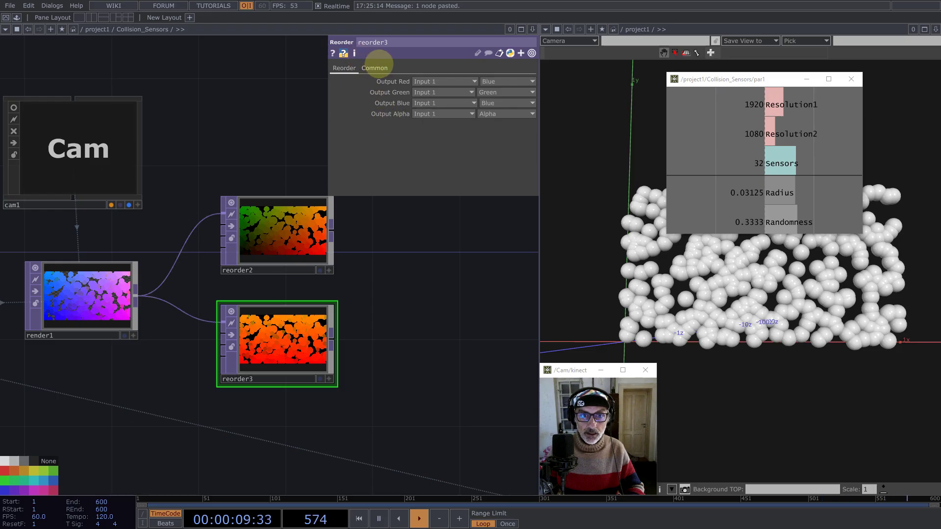
Step: Set the pixel format of reorder3 to 32-bit float (Mono)
{"action": "left_click", "coordinate": [374, 68]}
{"action": "left_click", "coordinate": [464, 189]}
{"action": "left_click", "coordinate": [421, 314]}
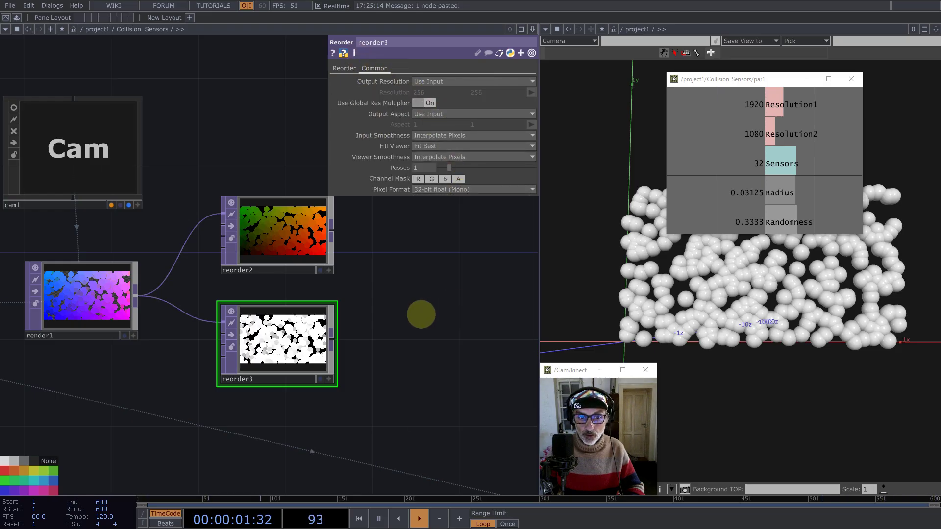
Step: Space reorder2 and reorder3 apart vertically to leave room for another node between them
{"action": "left_click_drag", "start_coordinate": [275, 343], "coordinate": [275, 365]}
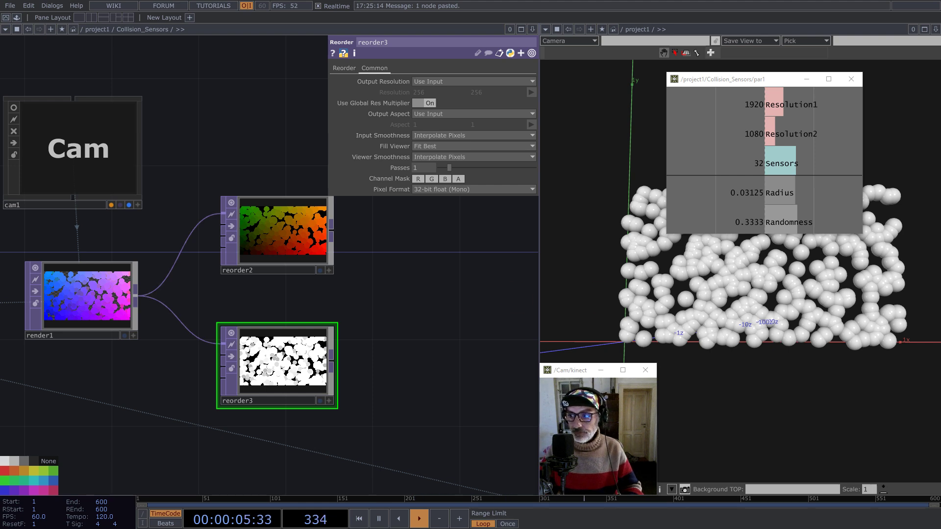
{"action": "left_click_drag", "start_coordinate": [289, 368], "coordinate": [289, 389]}
{"action": "left_click_drag", "start_coordinate": [288, 241], "coordinate": [284, 299]}
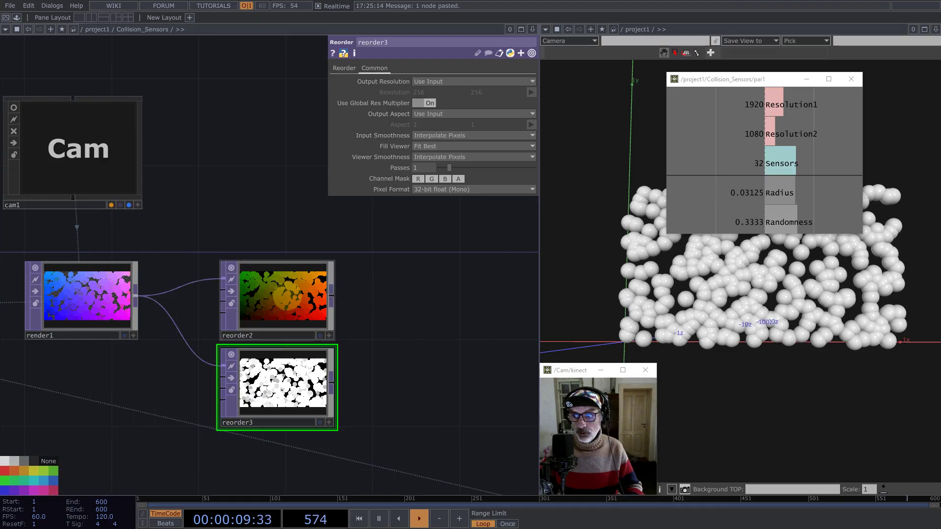
{"action": "scroll", "coordinate": [289, 260], "scroll_direction": "down", "scroll_amount": 2}
{"action": "left_click_drag", "start_coordinate": [288, 260], "coordinate": [288, 201]}
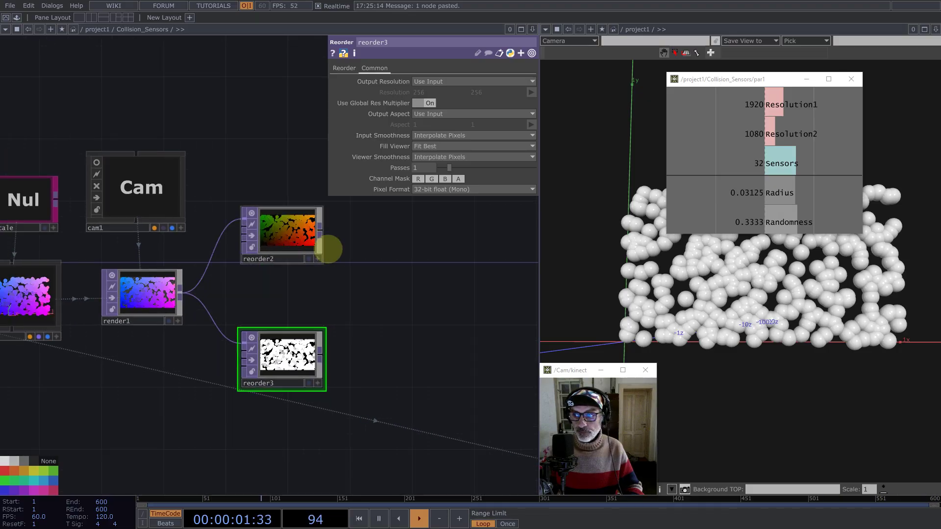
Step: Add an Add TOP between the two Reorder nodes, connecting math2 and in1 as its inputs
{"action": "scroll", "coordinate": [458, 278], "scroll_direction": "down", "scroll_amount": 1}
{"action": "scroll", "coordinate": [456, 275], "scroll_direction": "down", "scroll_amount": 2}
{"action": "scroll", "coordinate": [348, 249], "scroll_direction": "up", "scroll_amount": 1}
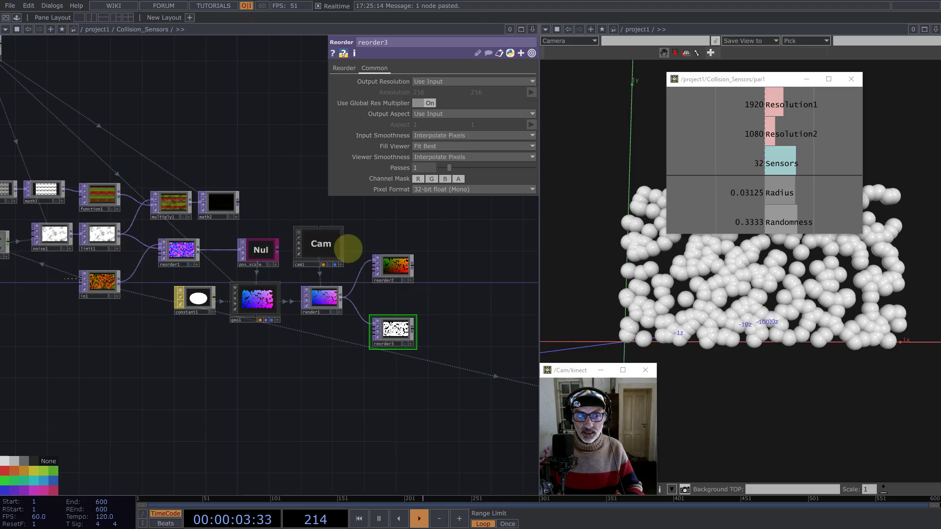
{"action": "scroll", "coordinate": [221, 199], "scroll_direction": "up", "scroll_amount": 3}
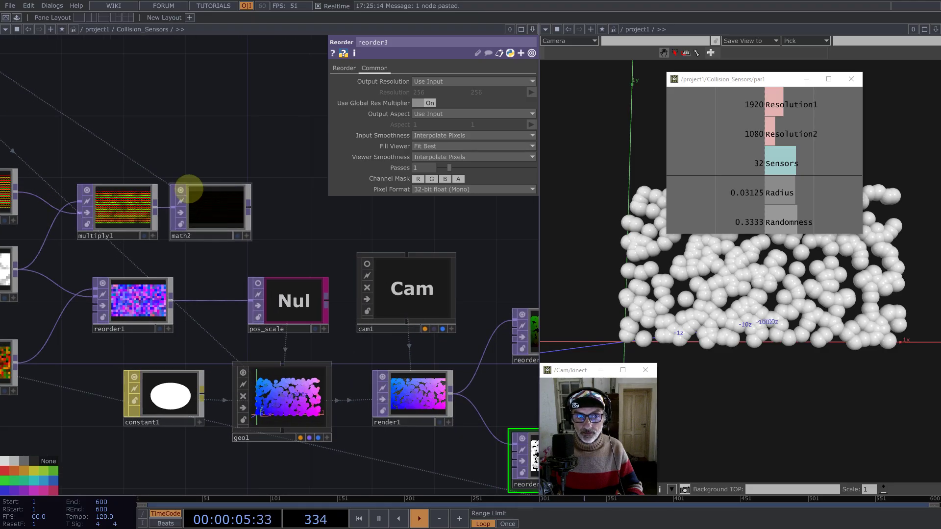
{"action": "scroll", "coordinate": [210, 216], "scroll_direction": "up", "scroll_amount": 3}
{"action": "scroll", "coordinate": [212, 206], "scroll_direction": "down", "scroll_amount": 2}
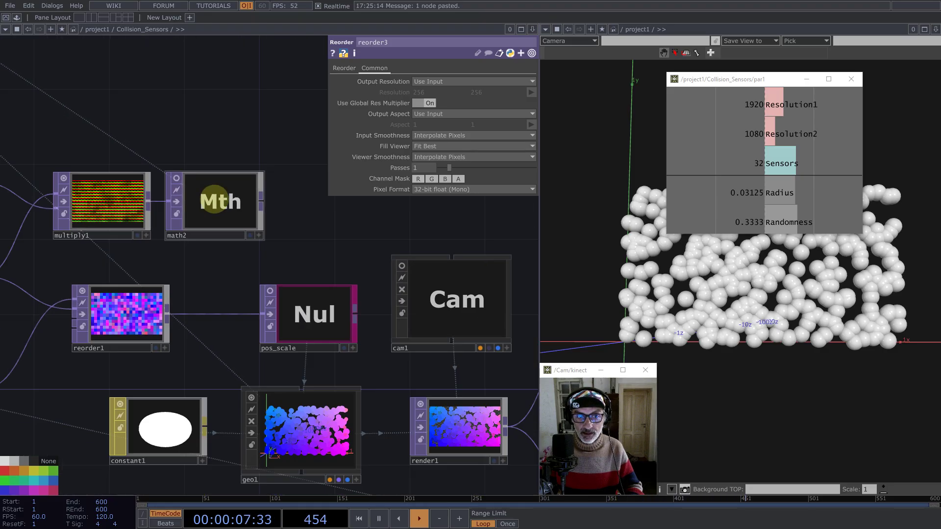
{"action": "scroll", "coordinate": [214, 200], "scroll_direction": "down", "scroll_amount": 3}
{"action": "middle_click", "coordinate": [242, 198]}
{"action": "left_click", "coordinate": [74, 81]}
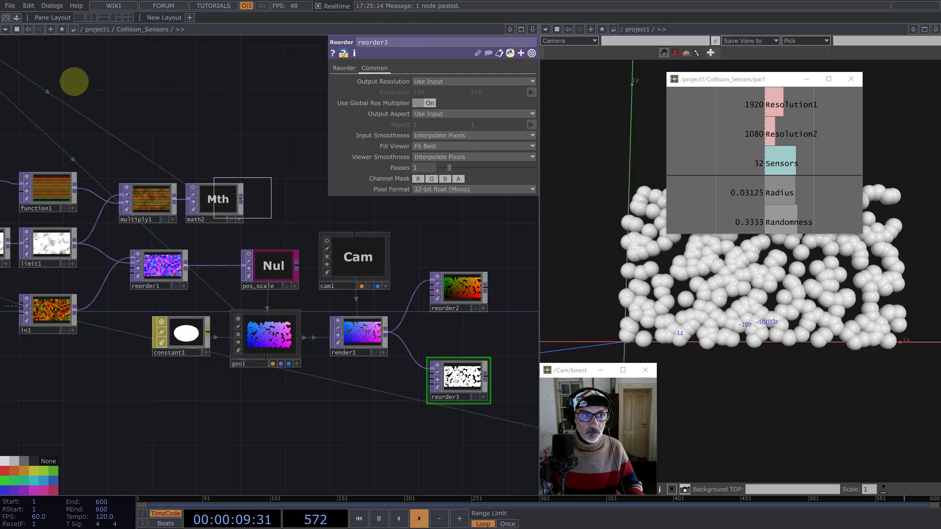
{"action": "left_click", "coordinate": [326, 199]}
{"action": "mouse_move", "coordinate": [76, 309]}
{"action": "left_mouse_down"}
{"action": "mouse_move", "coordinate": [152, 316]}
{"action": "mouse_move", "coordinate": [299, 202]}
{"action": "mouse_move", "coordinate": [443, 333]}
{"action": "left_mouse_up"}
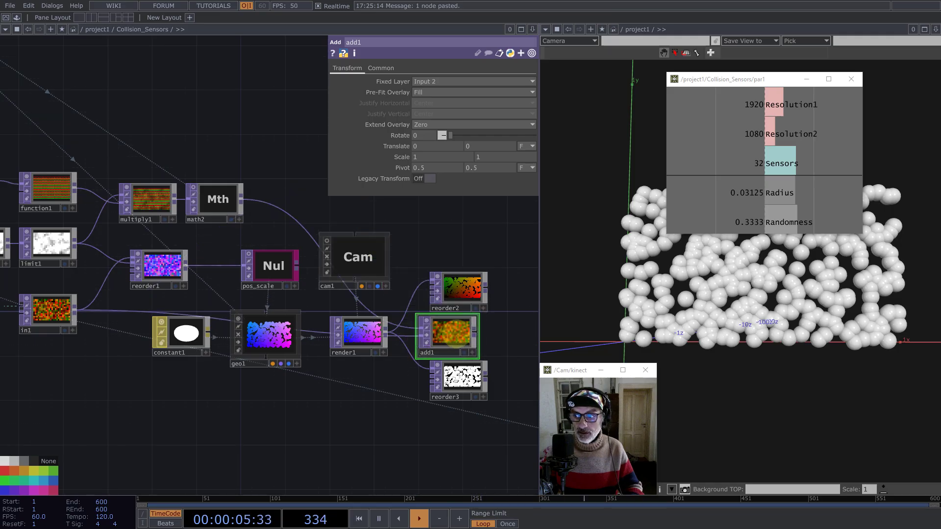
Step: Set both Input Smoothness and Viewer Smoothness of add1 to Nearest Pixel
{"action": "left_click_drag", "start_coordinate": [515, 264], "coordinate": [440, 241]}
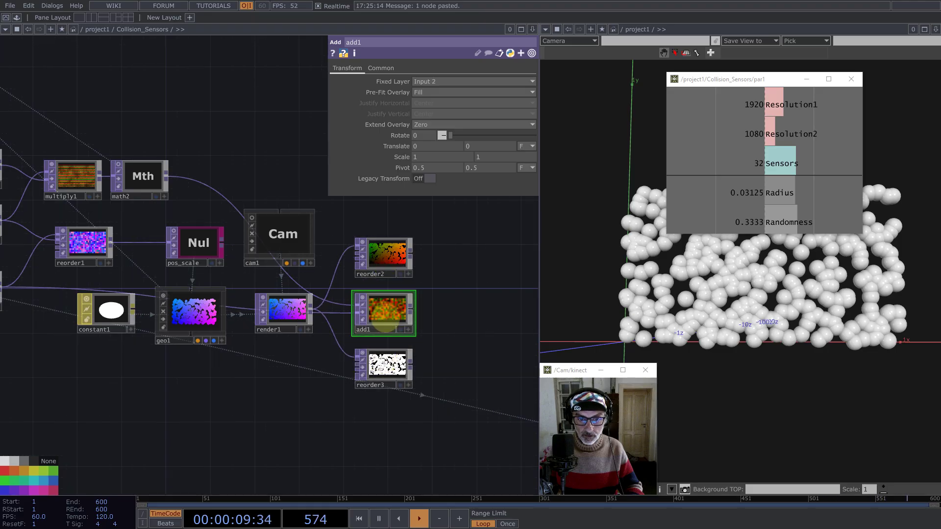
{"action": "scroll", "coordinate": [385, 312], "scroll_direction": "up", "scroll_amount": 5}
{"action": "left_click", "coordinate": [381, 68]}
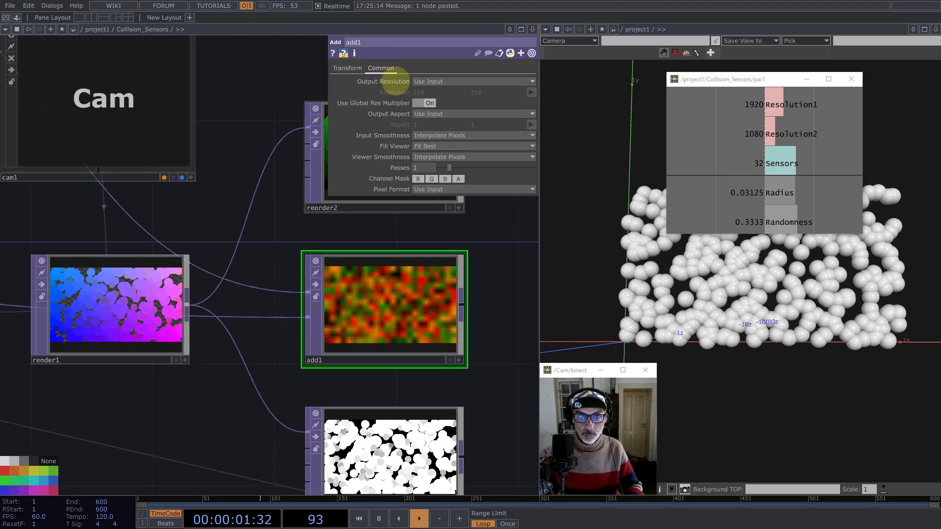
{"action": "left_click", "coordinate": [434, 136]}
{"action": "left_click", "coordinate": [433, 155]}
{"action": "left_click", "coordinate": [440, 156]}
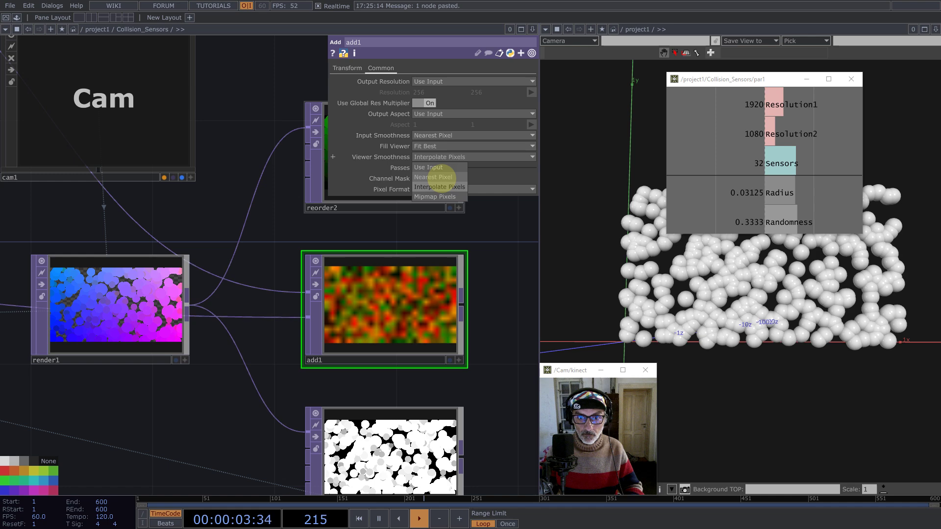
{"action": "left_click", "coordinate": [433, 177]}
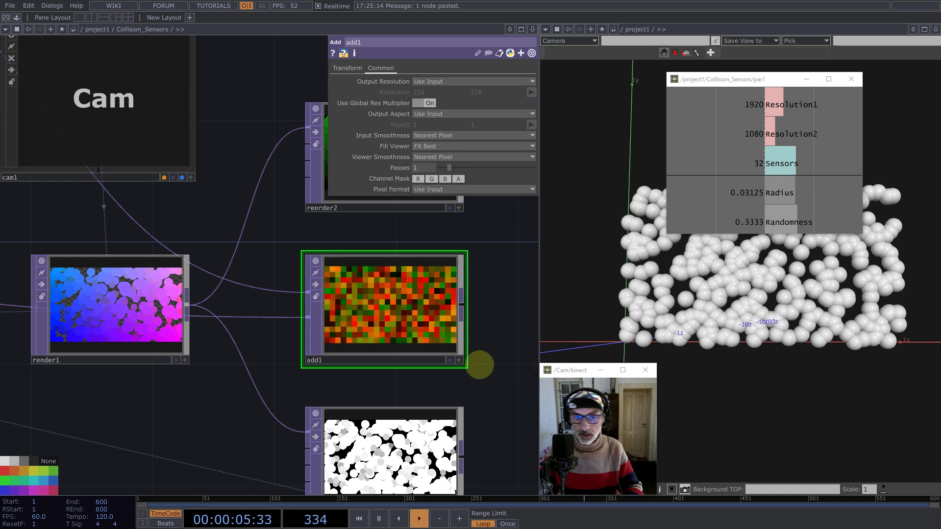
Step: Switch the viewer of add1 to show its pixels as 3D points
{"action": "scroll", "coordinate": [277, 336], "scroll_direction": "down", "scroll_amount": 3}
{"action": "left_click_drag", "start_coordinate": [382, 313], "coordinate": [328, 309]}
{"action": "scroll", "coordinate": [283, 308], "scroll_direction": "up", "scroll_amount": 1}
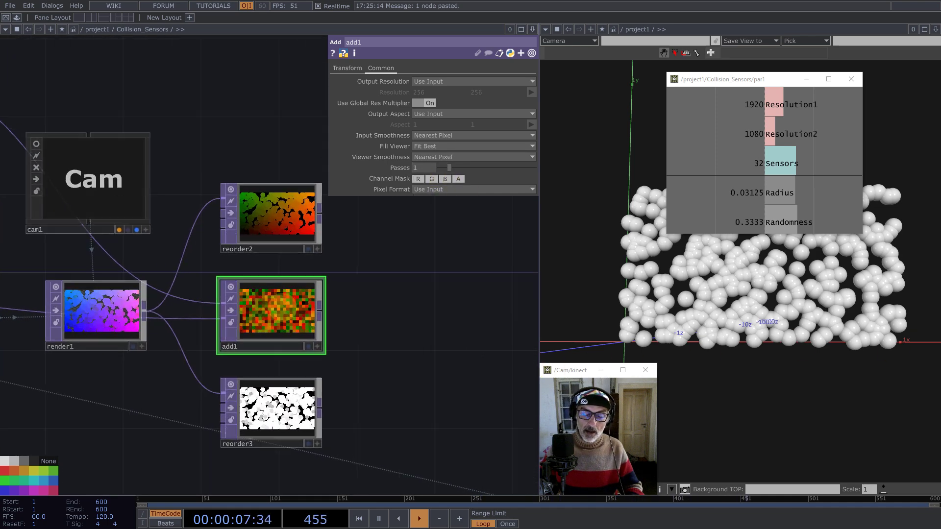
{"action": "scroll", "coordinate": [284, 310], "scroll_direction": "up", "scroll_amount": 1}
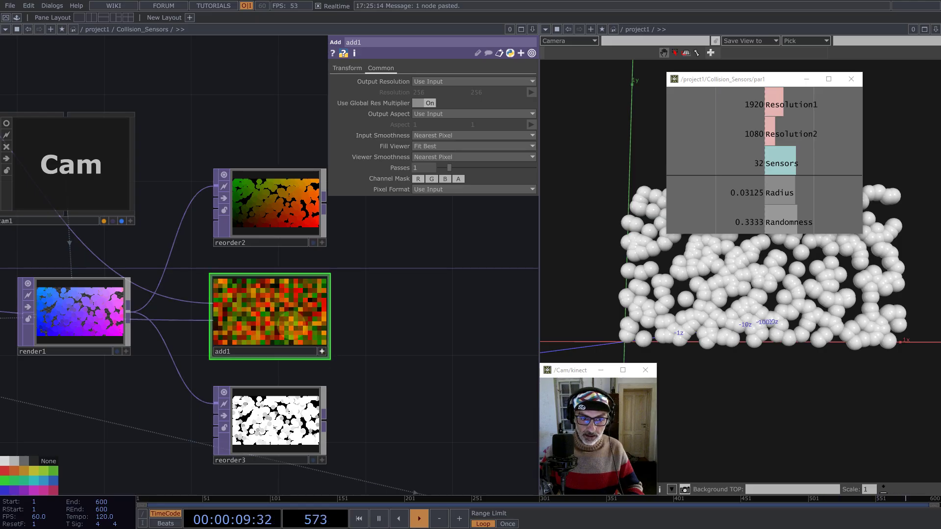
{"action": "right_click", "coordinate": [293, 323]}
{"action": "left_click", "coordinate": [310, 397]}
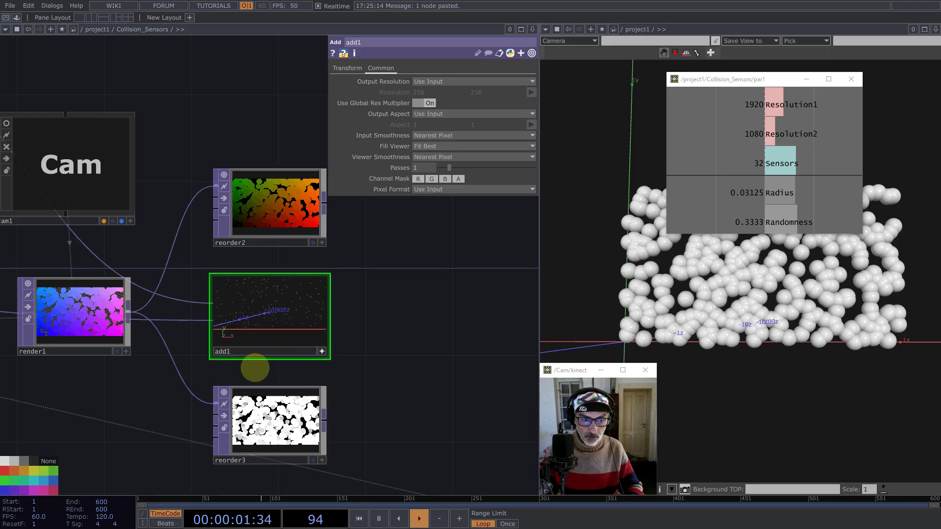
Step: Swap the order of the two input connections on add1
{"action": "scroll", "coordinate": [221, 371], "scroll_direction": "up", "scroll_amount": 6}
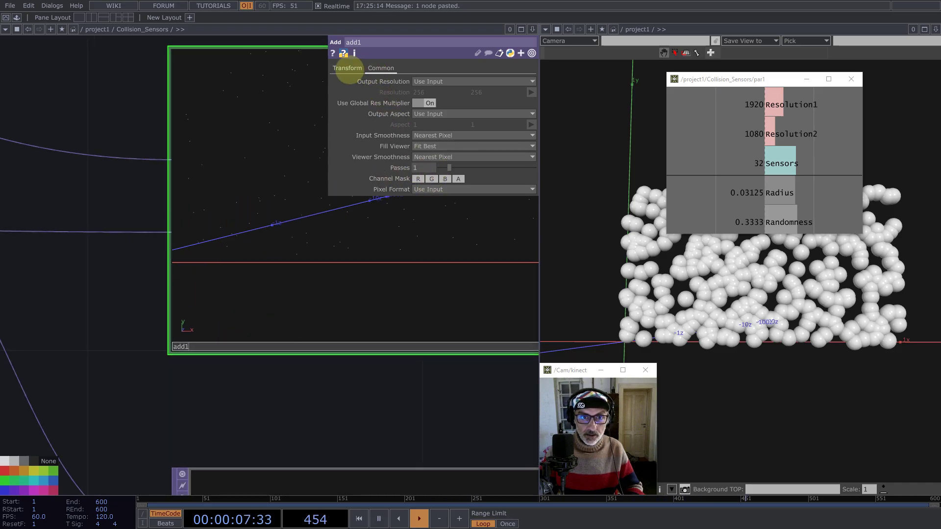
{"action": "left_click", "coordinate": [347, 68]}
{"action": "scroll", "coordinate": [289, 371], "scroll_direction": "down", "scroll_amount": 5}
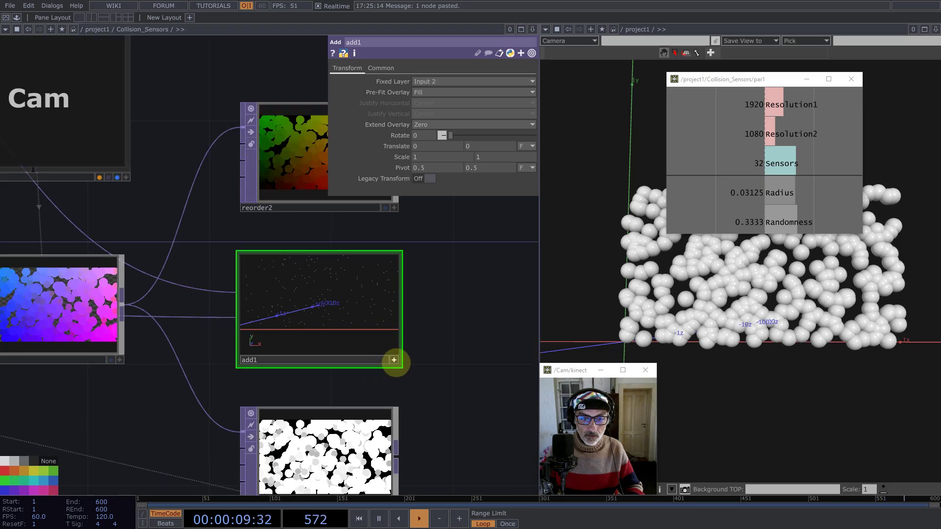
{"action": "left_click", "coordinate": [394, 360]}
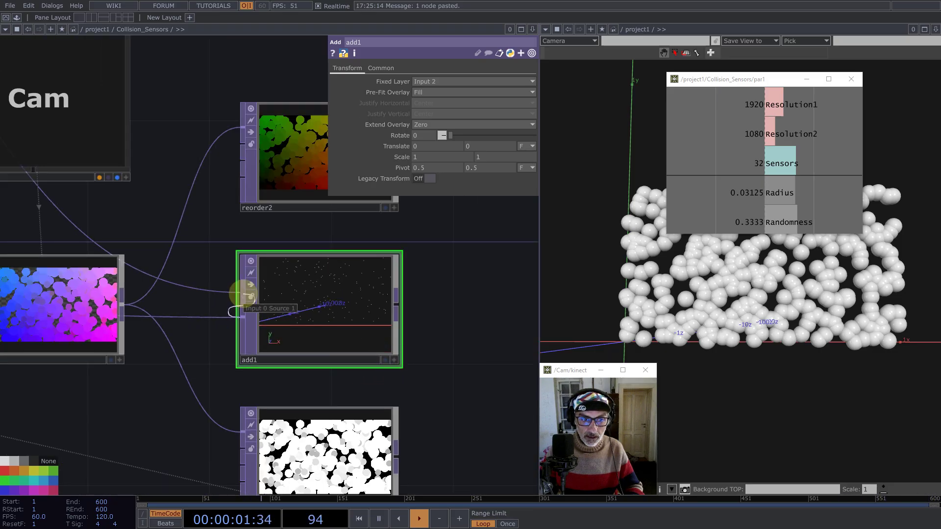
{"action": "scroll", "coordinate": [299, 331], "scroll_direction": "up", "scroll_amount": 4}
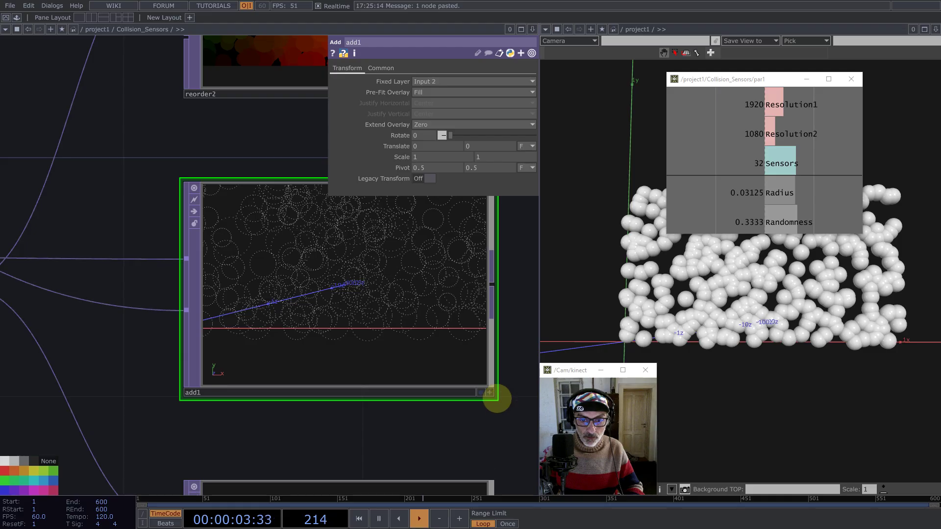
Step: Examine the sensor point circles of add1 from different angles and return its viewer to image display
{"action": "left_click", "coordinate": [489, 392]}
{"action": "middle_click_drag", "start_coordinate": [330, 284], "coordinate": [238, 293]}
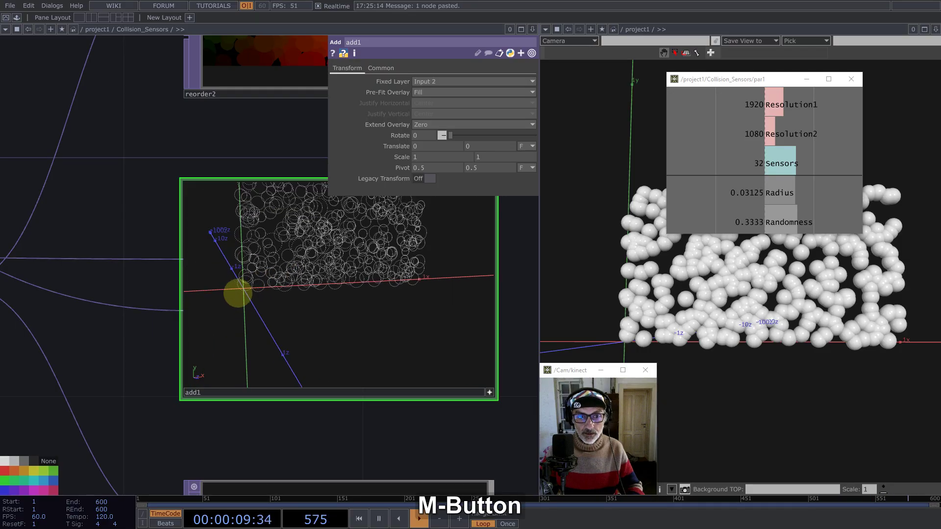
{"action": "left_click_drag", "start_coordinate": [345, 263], "coordinate": [355, 305]}
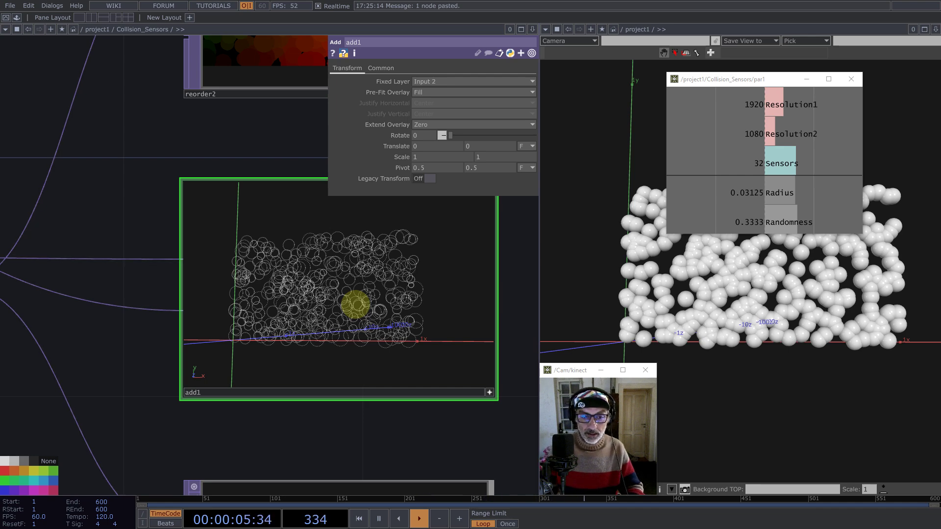
{"action": "middle_click_drag", "start_coordinate": [357, 290], "coordinate": [336, 303]}
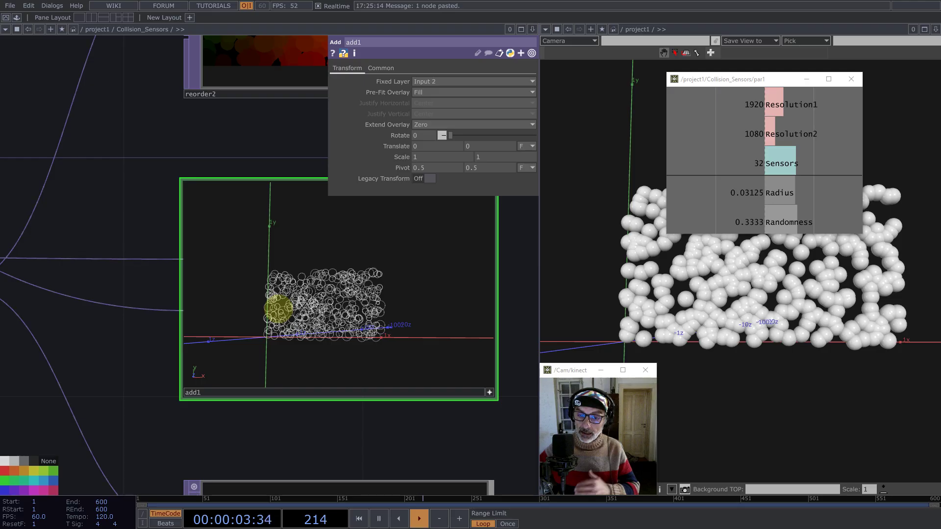
{"action": "right_click", "coordinate": [311, 293]}
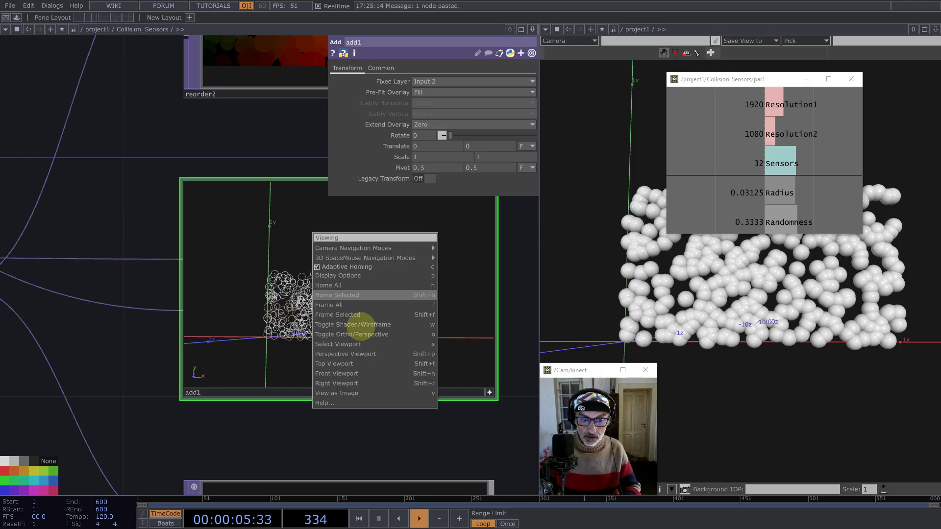
{"action": "left_click", "coordinate": [361, 394]}
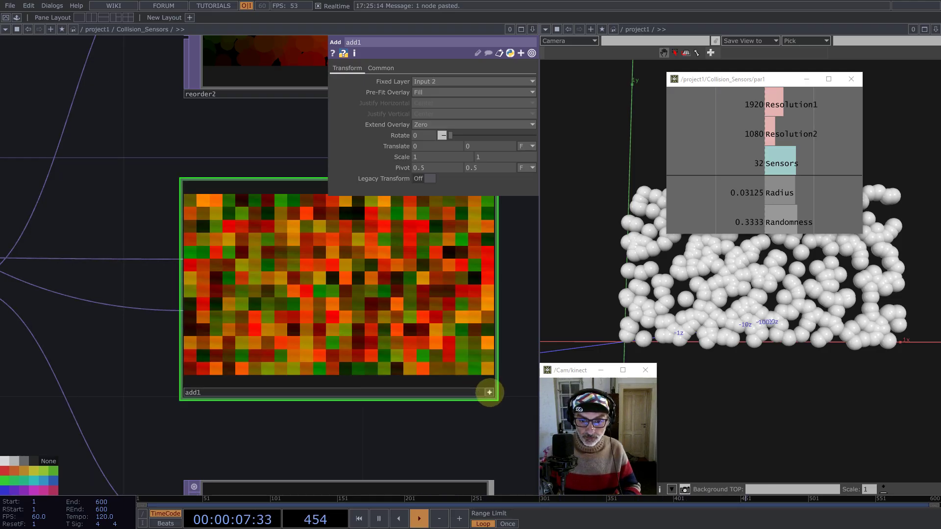
Step: Add a Math TOP after add1 and place it to the right of that node
{"action": "scroll", "coordinate": [447, 359], "scroll_direction": "down", "scroll_amount": 5}
{"action": "middle_click", "coordinate": [347, 327]}
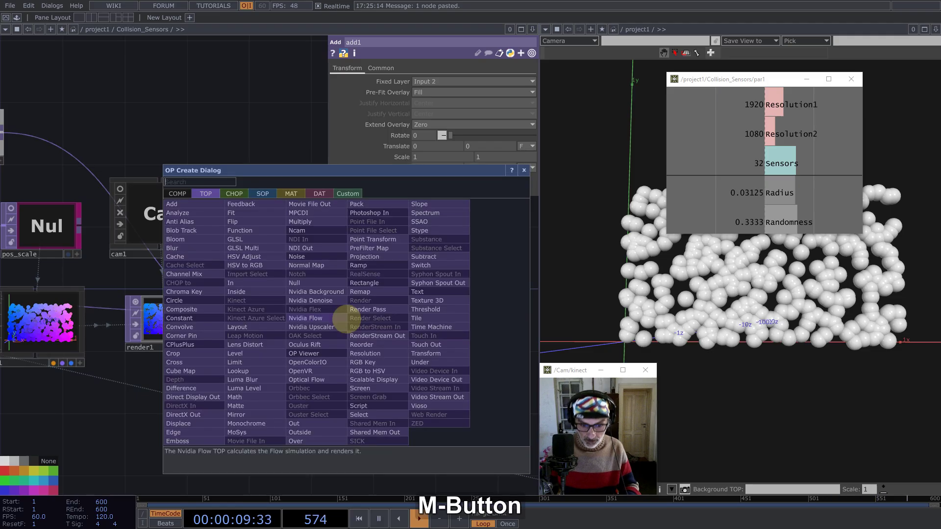
{"action": "type", "text": "math"}
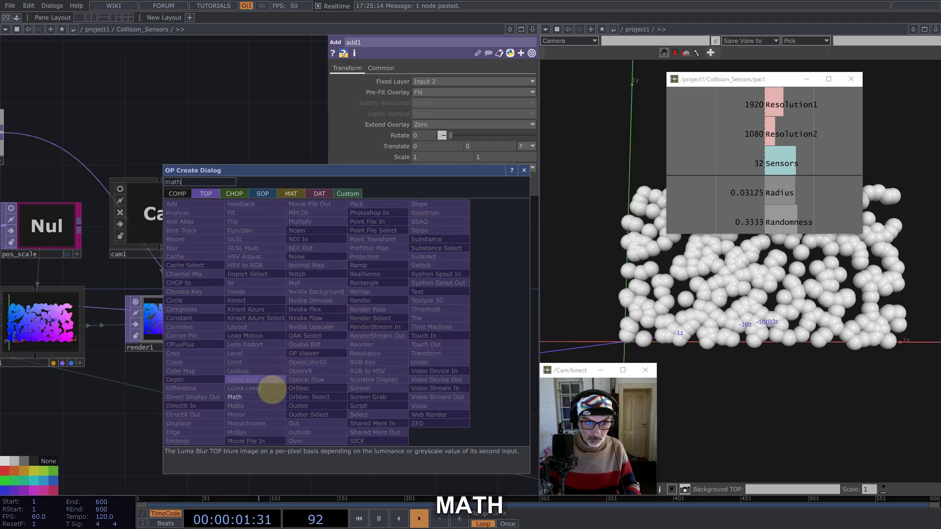
{"action": "left_click", "coordinate": [252, 396]}
{"action": "left_click", "coordinate": [410, 332]}
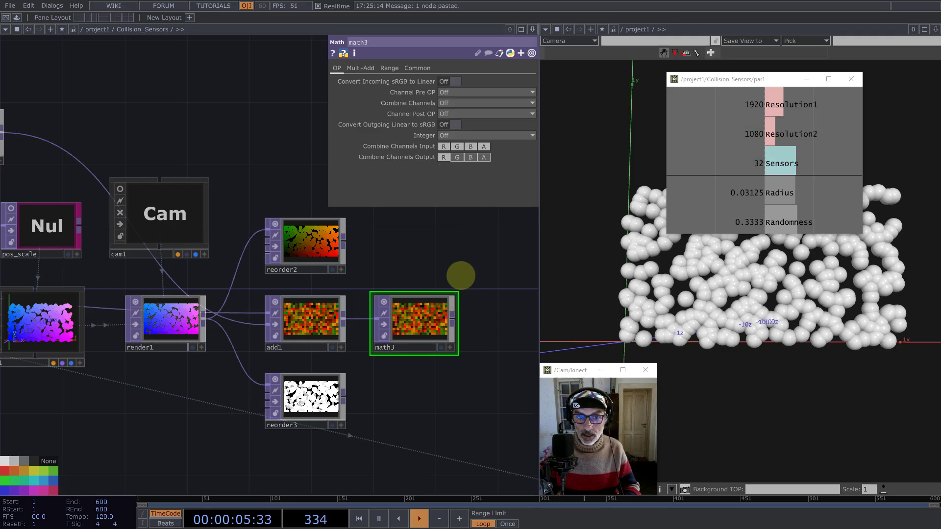
{"action": "scroll", "coordinate": [458, 305], "scroll_direction": "down", "scroll_amount": 5}
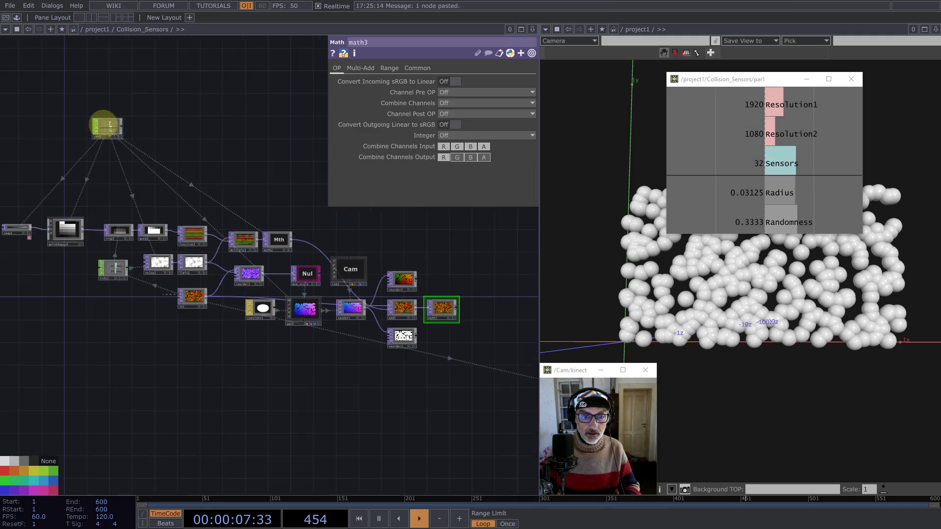
{"action": "scroll", "coordinate": [106, 125], "scroll_direction": "up", "scroll_amount": 5}
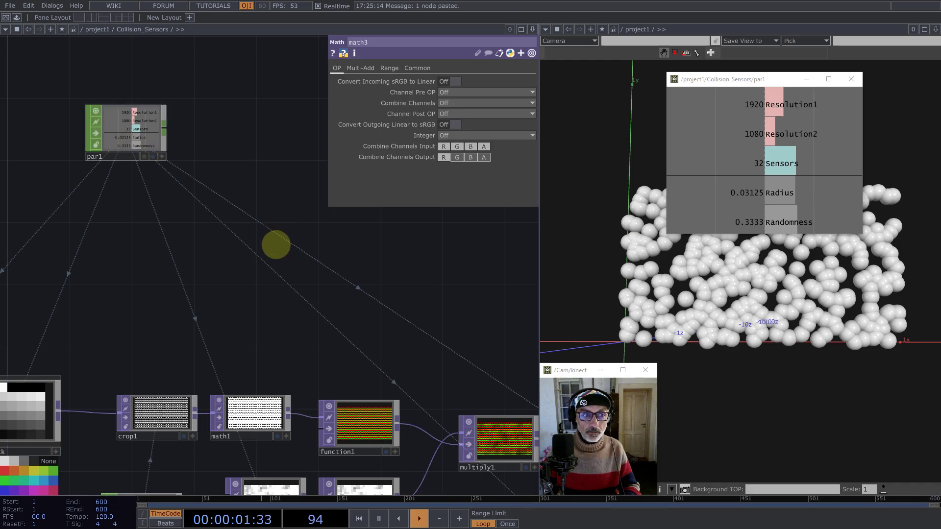
{"action": "scroll", "coordinate": [276, 245], "scroll_direction": "down", "scroll_amount": 4}
{"action": "scroll", "coordinate": [353, 275], "scroll_direction": "down", "scroll_amount": 3}
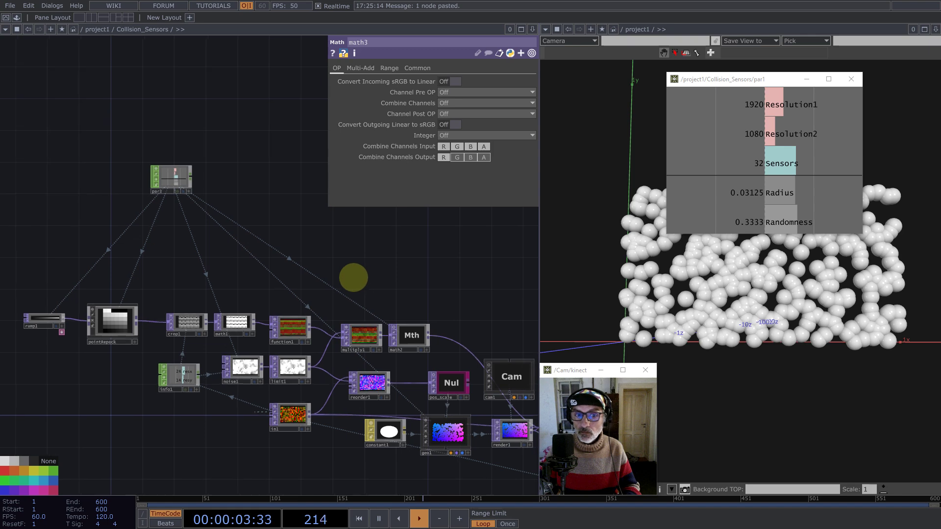
{"action": "scroll", "coordinate": [353, 273], "scroll_direction": "down", "scroll_amount": 5}
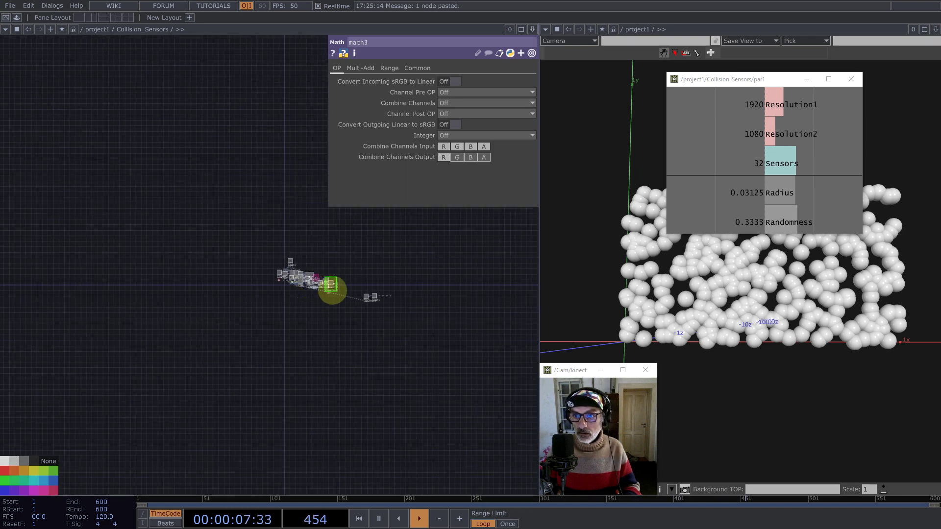
Step: Reference par1's Resolution1 channel in math3's Multiply parameter
{"action": "scroll", "coordinate": [327, 289], "scroll_direction": "up", "scroll_amount": 5}
{"action": "scroll", "coordinate": [327, 290], "scroll_direction": "up", "scroll_amount": 3}
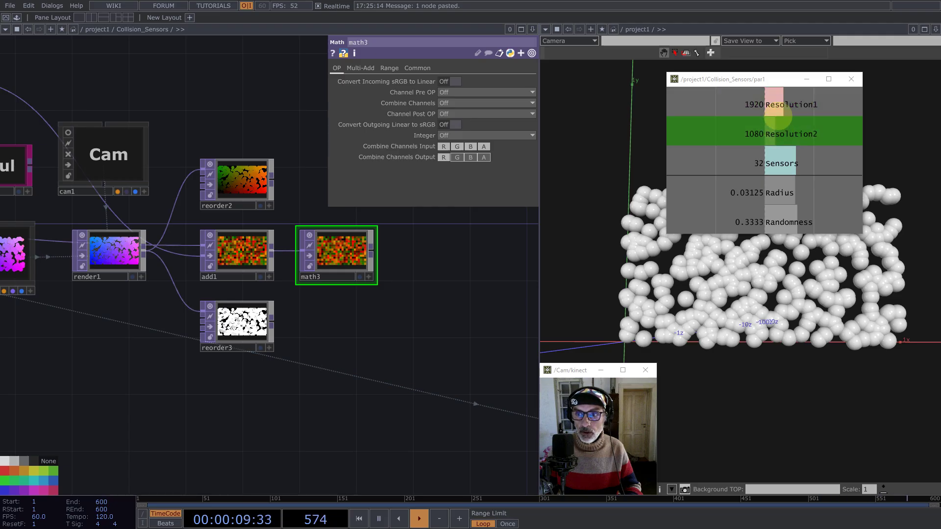
{"action": "left_click_drag", "start_coordinate": [779, 103], "coordinate": [448, 92]}
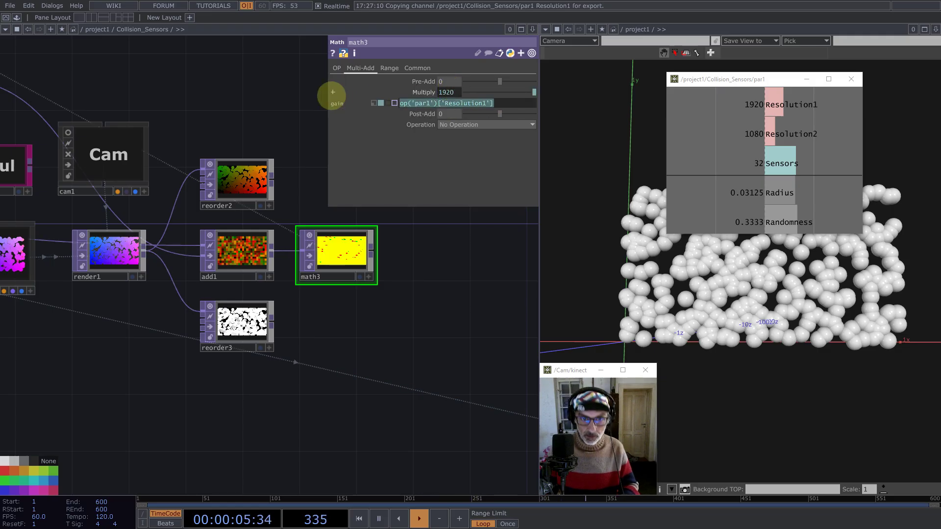
Step: Divide math3's Multiply expression by op('par1')['Resolution2'] and exclude the red channel from the node's channel mask
{"action": "key", "text": "ctrl+c"}
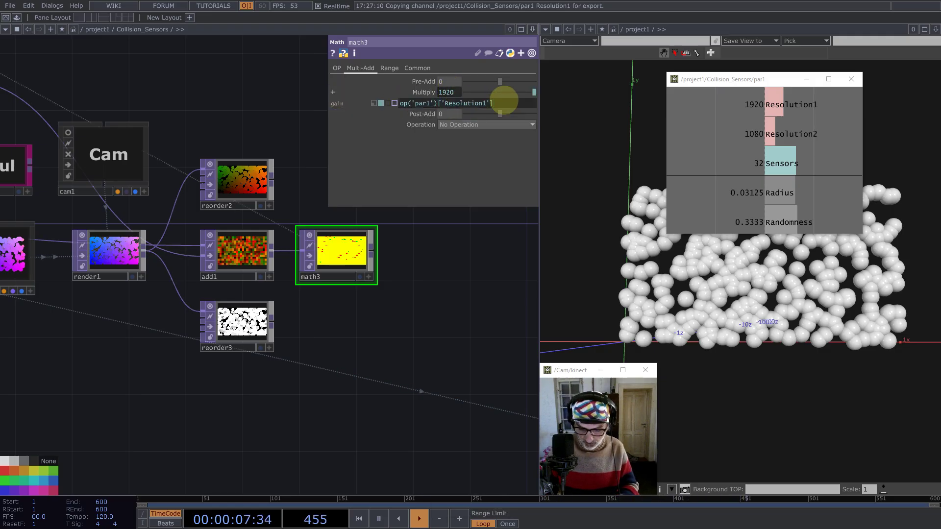
{"action": "type", "text": "/"}
{"action": "key", "text": "ctrl+v"}
{"action": "key", "text": "Left"}
{"action": "key", "text": "Left"}
{"action": "key", "text": "shift+Left"}
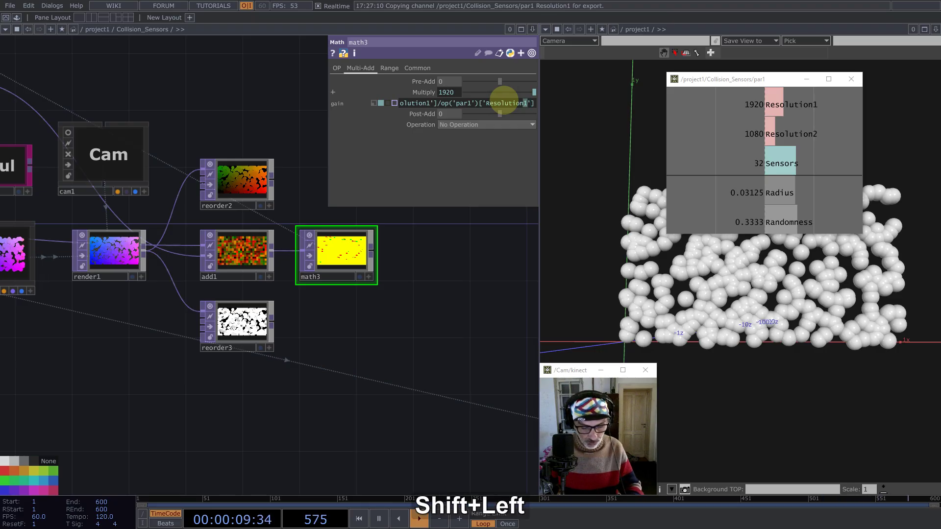
{"action": "type", "text": "2"}
{"action": "key", "text": "Return"}
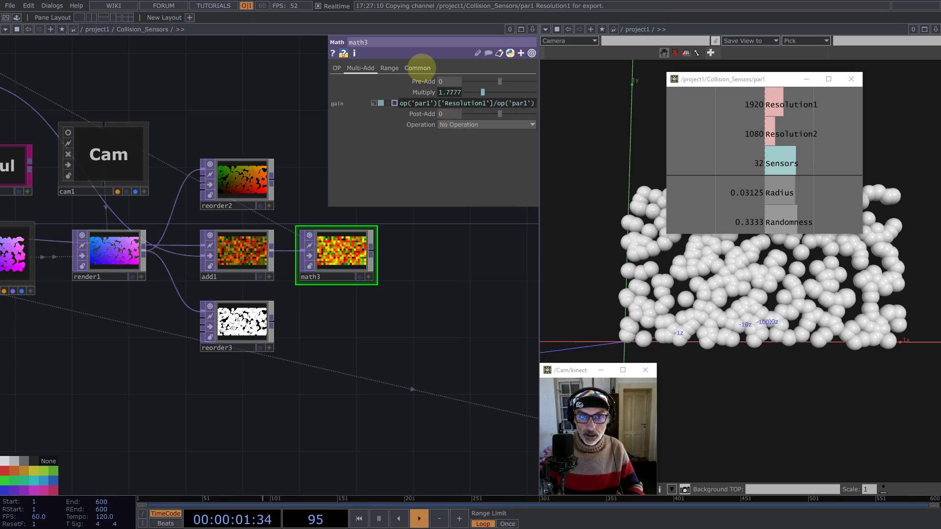
{"action": "left_click", "coordinate": [417, 68]}
{"action": "left_click", "coordinate": [444, 179]}
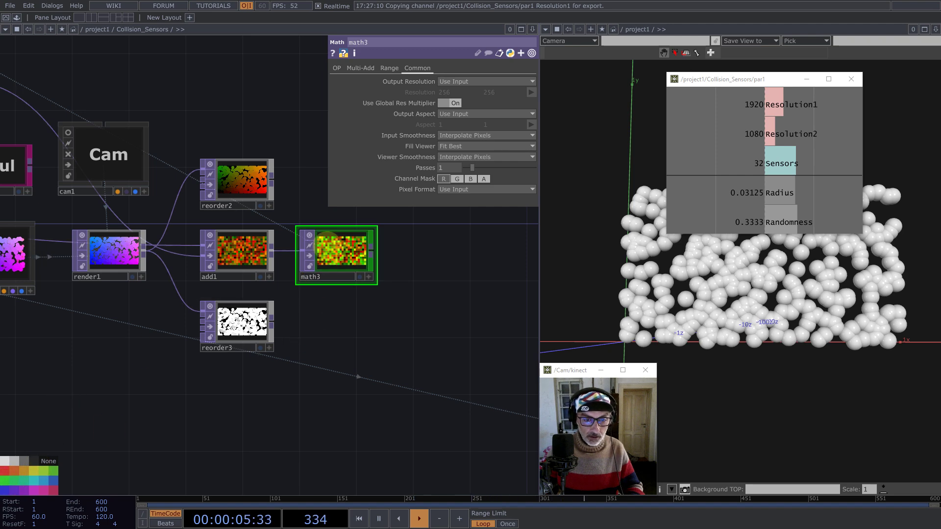
Step: Examine math3's pixels as 3D points in its viewer, and return the viewer to image display
{"action": "scroll", "coordinate": [328, 237], "scroll_direction": "up", "scroll_amount": 5}
{"action": "left_click", "coordinate": [439, 379]}
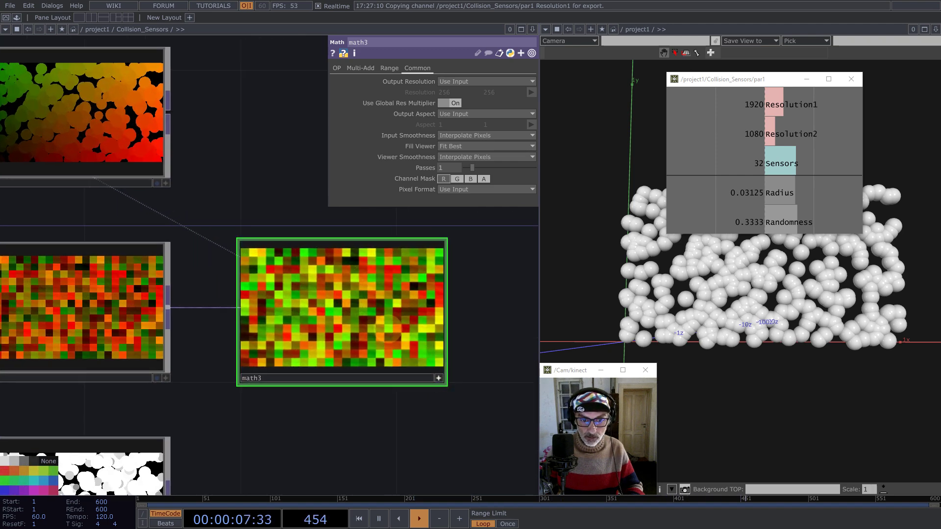
{"action": "right_click", "coordinate": [388, 329]}
{"action": "left_click", "coordinate": [414, 398]}
{"action": "middle_click_drag", "start_coordinate": [390, 321], "coordinate": [365, 323]}
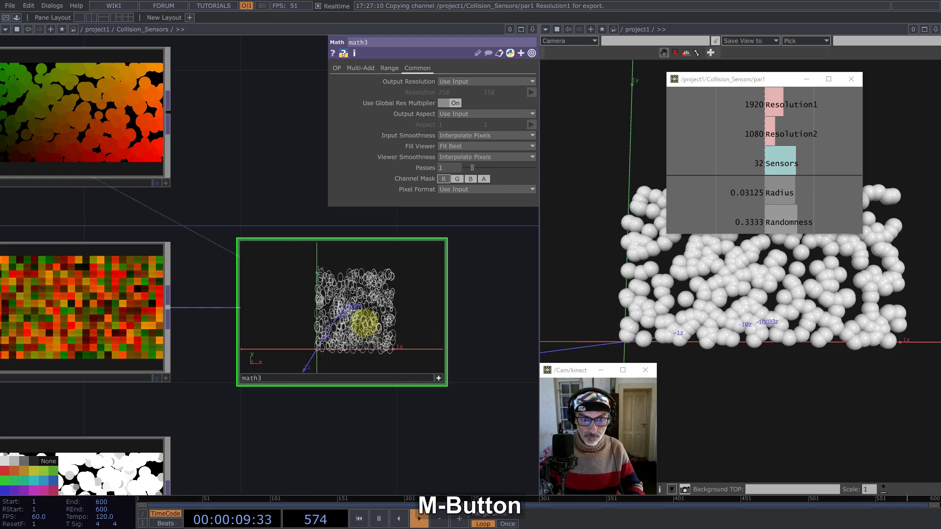
{"action": "scroll", "coordinate": [357, 330], "scroll_direction": "up", "scroll_amount": 3}
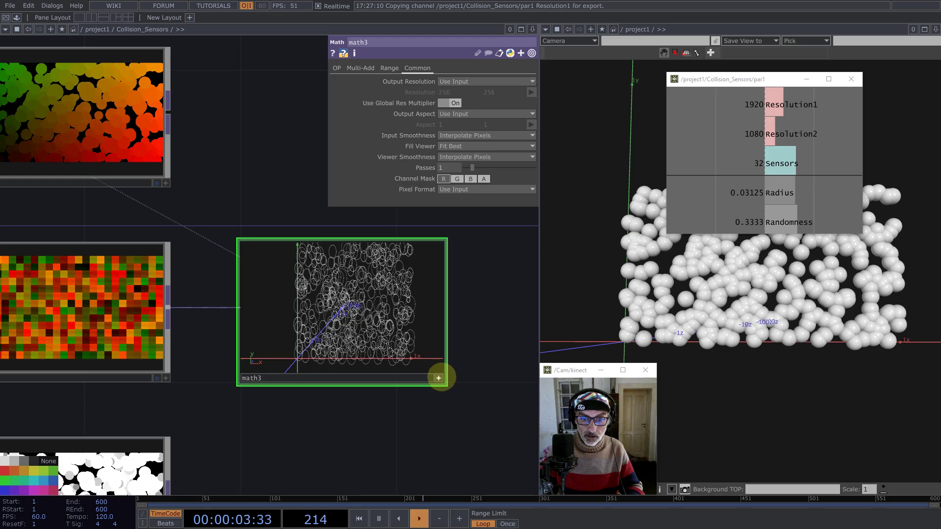
{"action": "right_click", "coordinate": [376, 322]}
{"action": "left_click", "coordinate": [416, 420]}
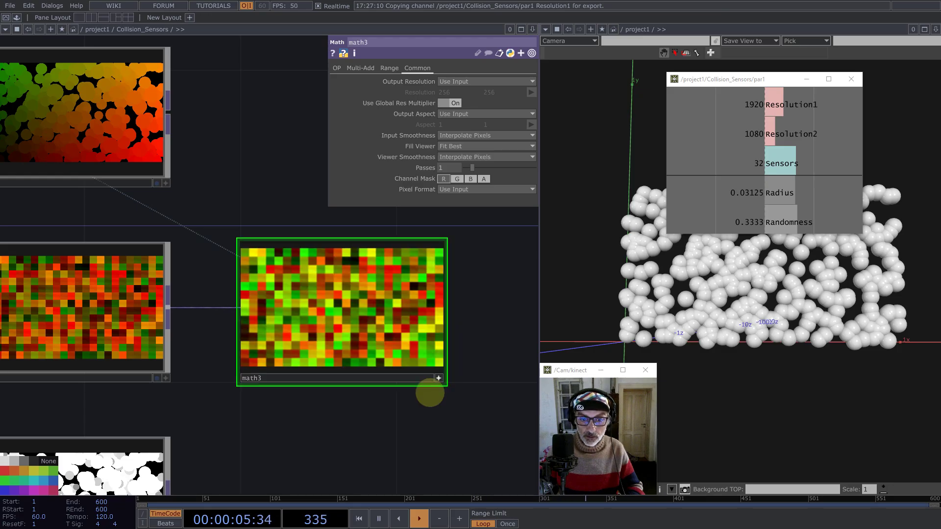
Step: Add a Remap TOP with reorder2 as first input and math3 as second, using UV Image as its resolution source
{"action": "scroll", "coordinate": [291, 337], "scroll_direction": "down", "scroll_amount": 3}
{"action": "scroll", "coordinate": [321, 307], "scroll_direction": "up", "scroll_amount": 1}
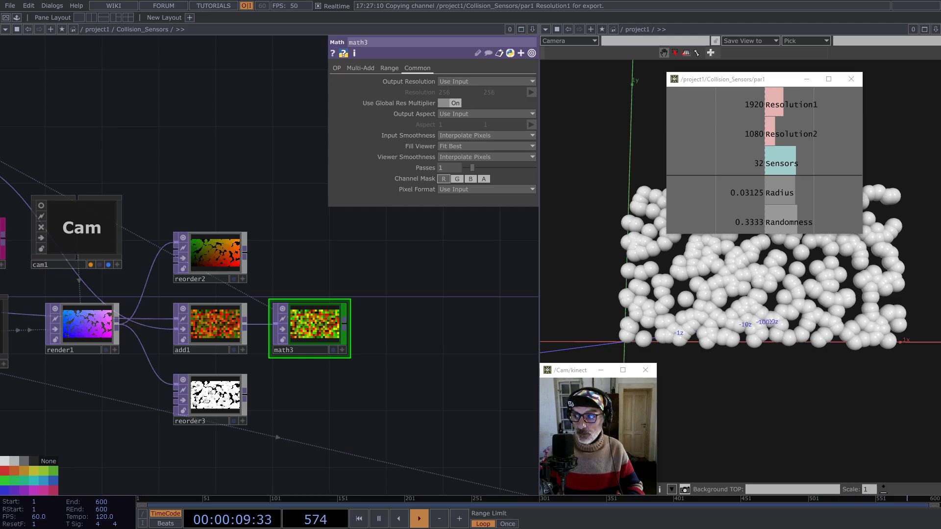
{"action": "middle_click", "coordinate": [247, 251]}
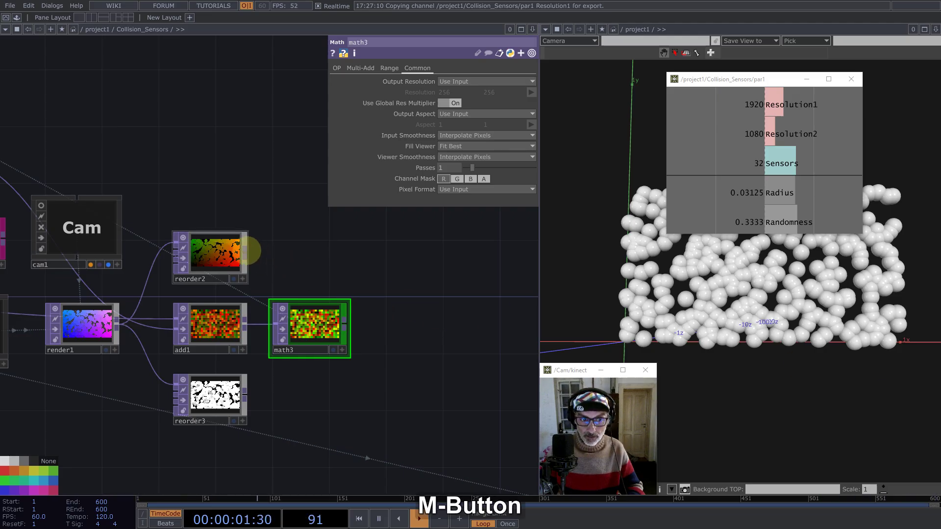
{"action": "type", "text": "re"}
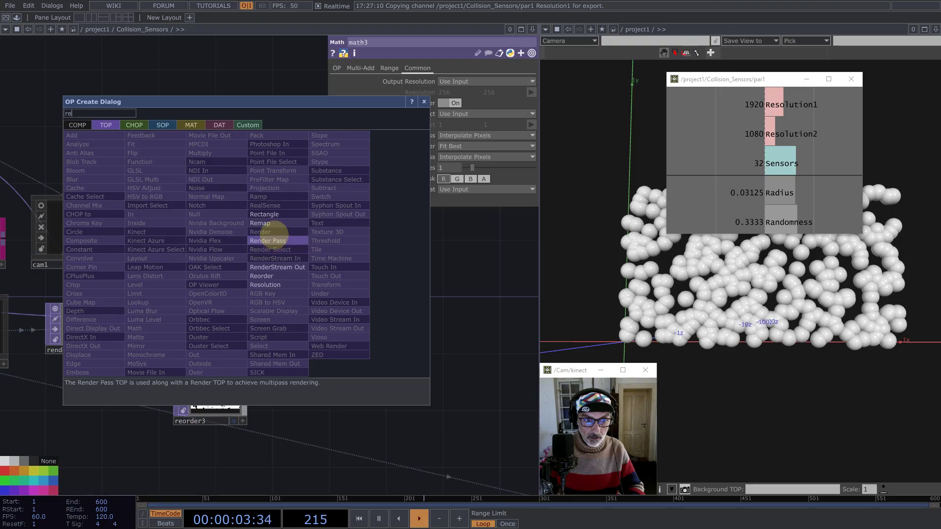
{"action": "left_click", "coordinate": [281, 225]}
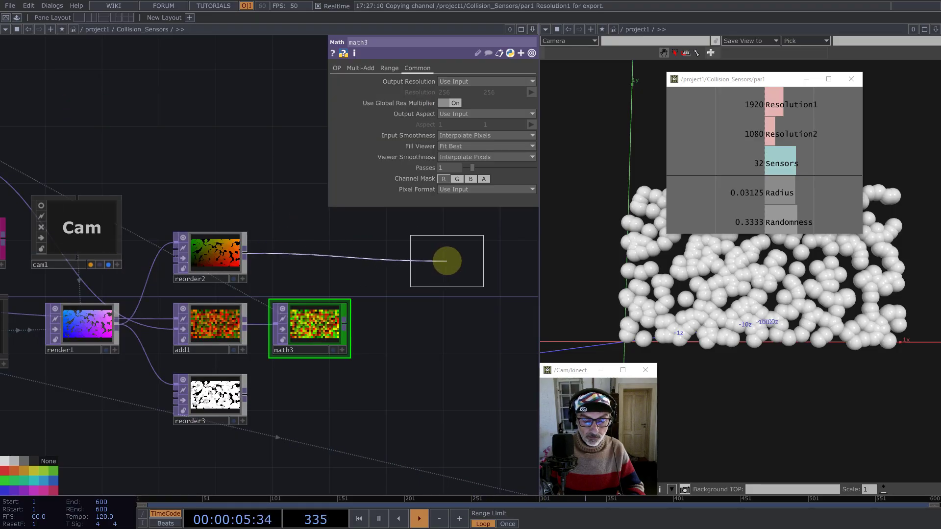
{"action": "left_click", "coordinate": [446, 260]}
{"action": "left_click_drag", "start_coordinate": [344, 323], "coordinate": [416, 258]}
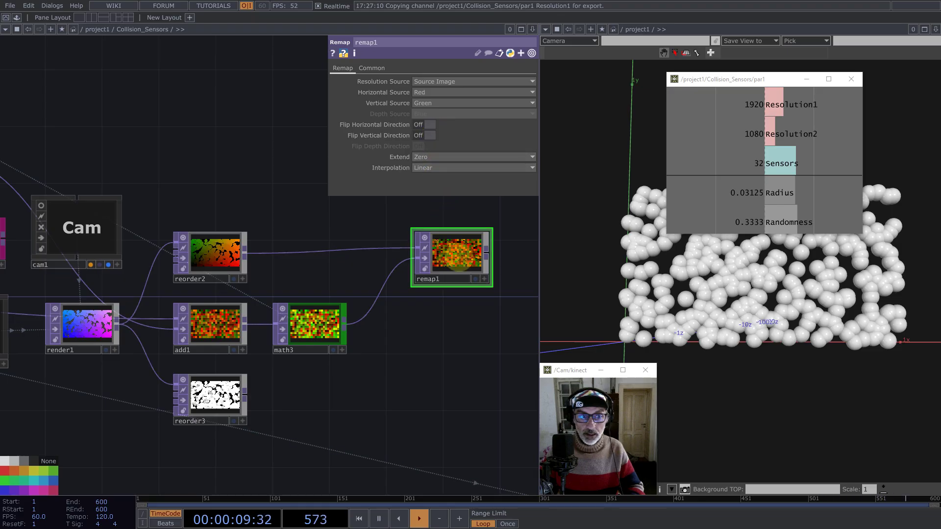
{"action": "left_click", "coordinate": [431, 81]}
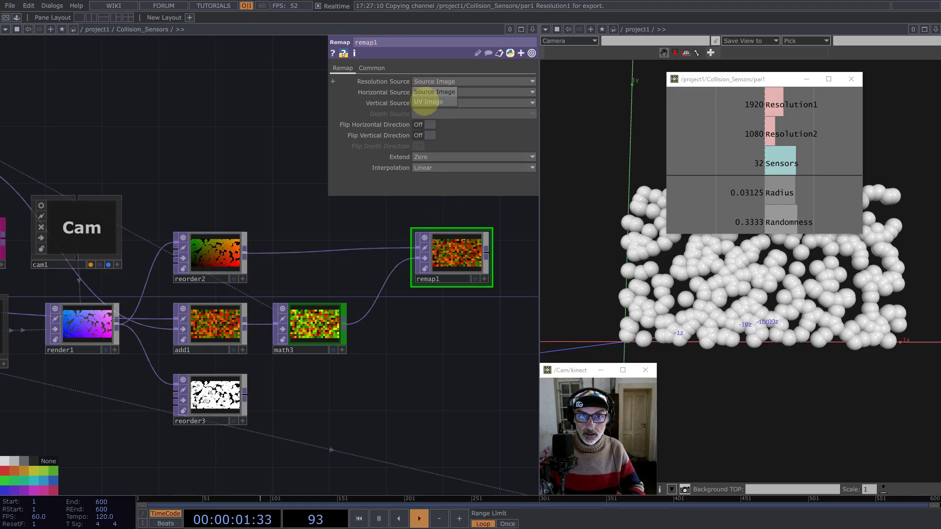
{"action": "left_click", "coordinate": [424, 94]}
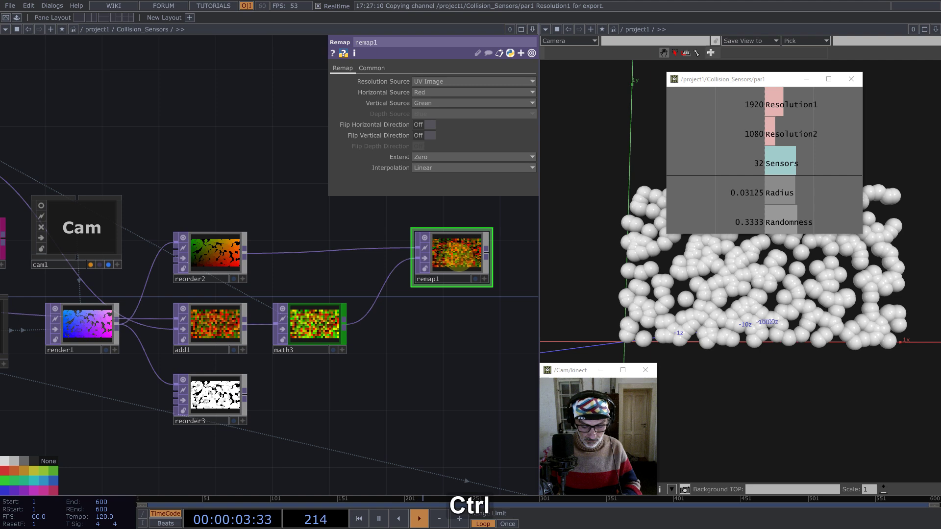
Step: Duplicate remap1 below the original and connect reorder3 to the copy's first input
{"action": "key", "text": "ctrl+v"}
{"action": "left_click", "coordinate": [453, 379]}
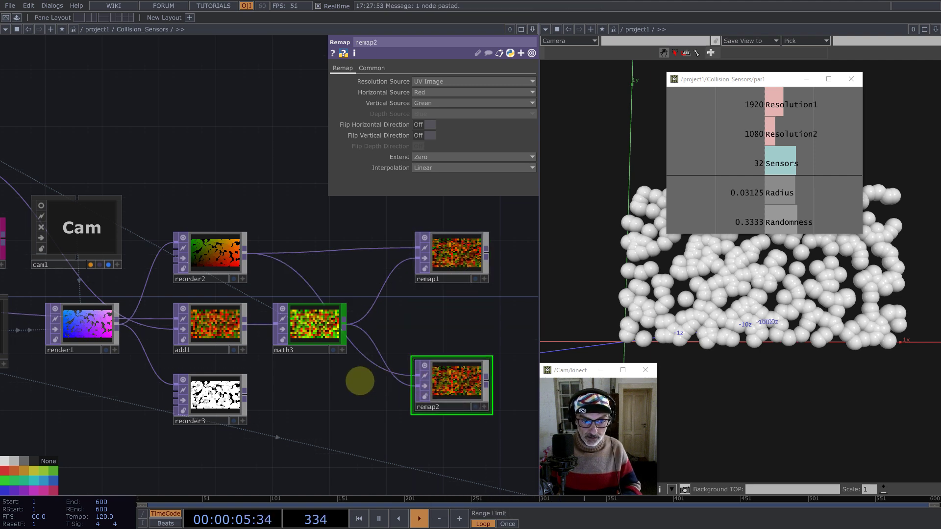
{"action": "left_click", "coordinate": [249, 397]}
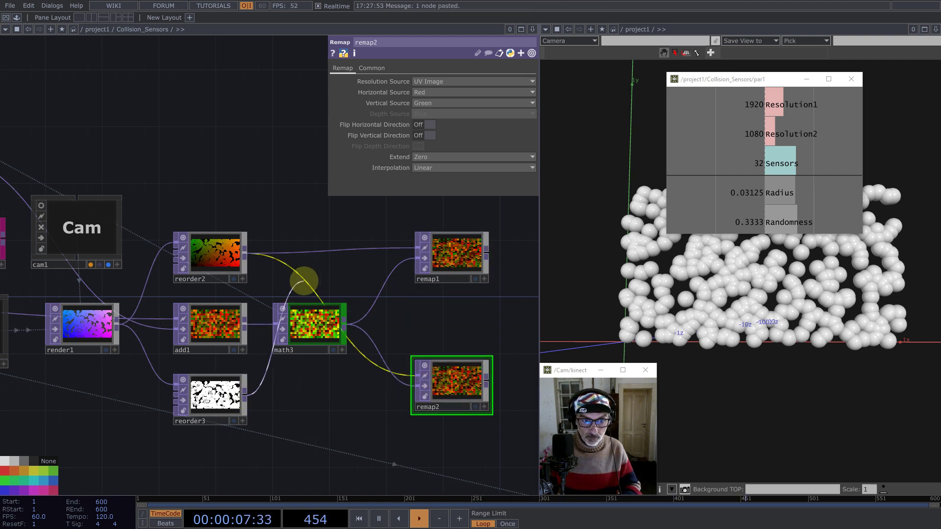
{"action": "left_click", "coordinate": [416, 375]}
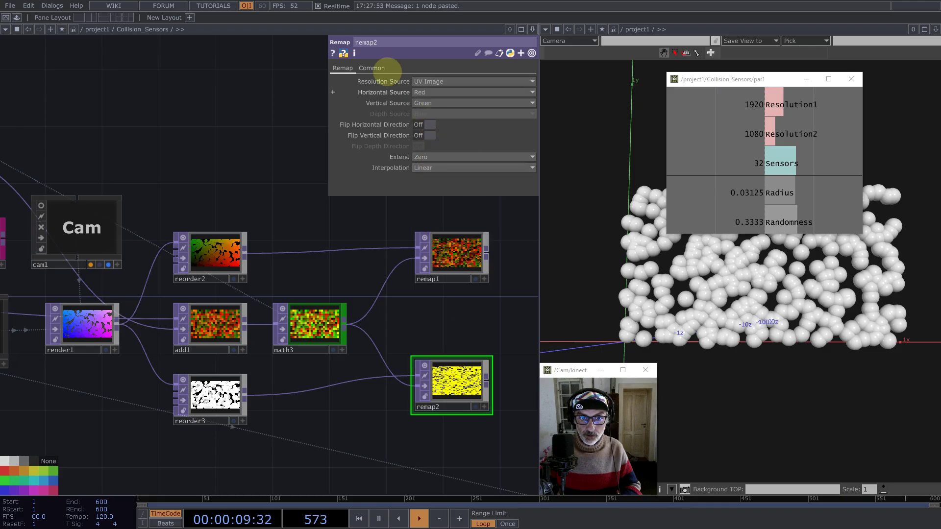
Step: Set remap2's pixel format to 32-bit float (Mono) and move the node slightly lower in the network
{"action": "left_click", "coordinate": [371, 68]}
{"action": "left_click", "coordinate": [460, 188]}
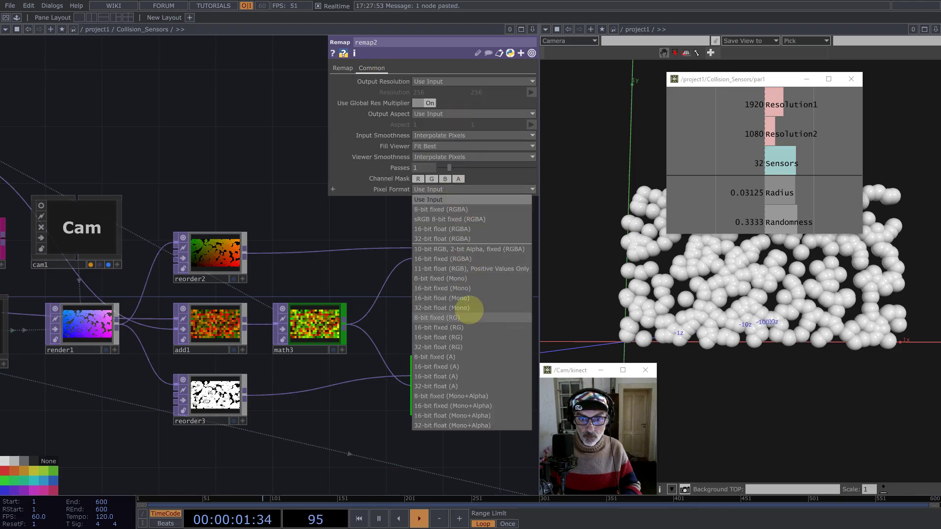
{"action": "left_click", "coordinate": [473, 377]}
{"action": "left_click_drag", "start_coordinate": [490, 358], "coordinate": [416, 346]}
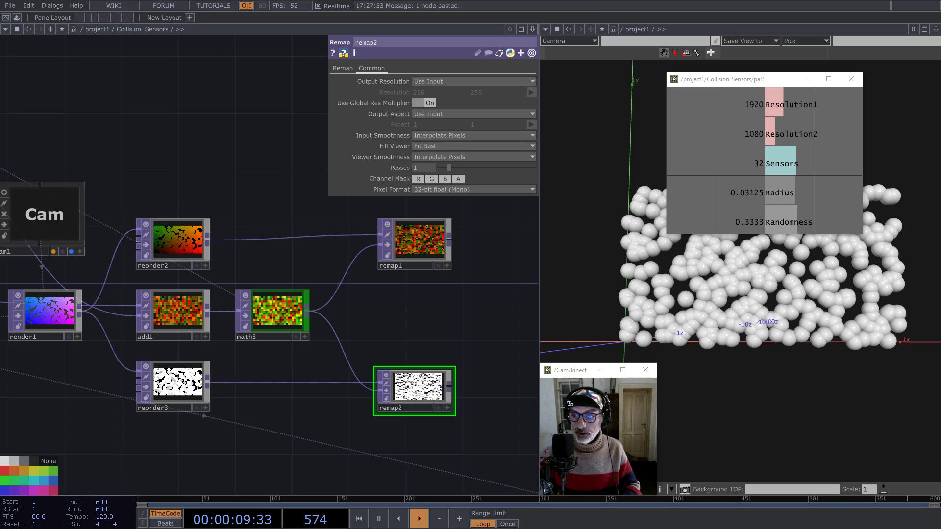
{"action": "scroll", "coordinate": [413, 399], "scroll_direction": "up", "scroll_amount": 2}
{"action": "scroll", "coordinate": [413, 400], "scroll_direction": "down", "scroll_amount": 4}
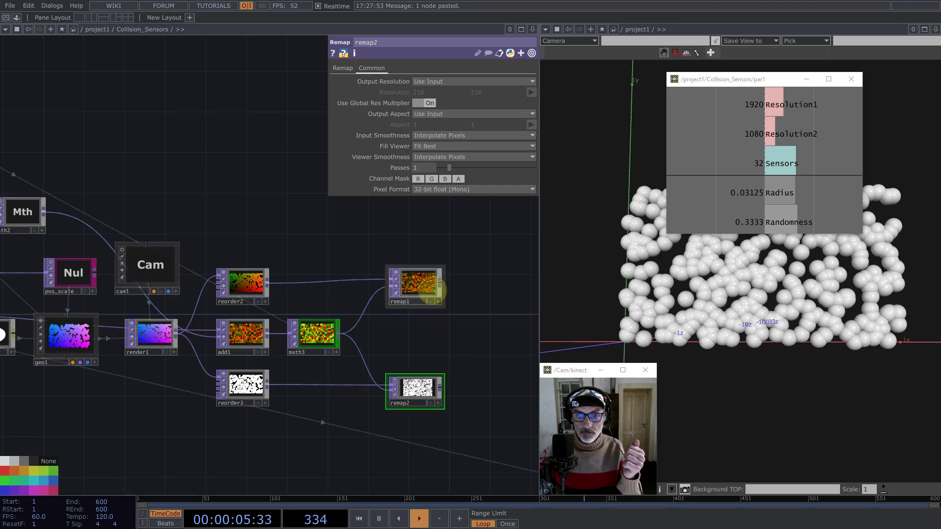
{"action": "scroll", "coordinate": [422, 283], "scroll_direction": "up", "scroll_amount": 2}
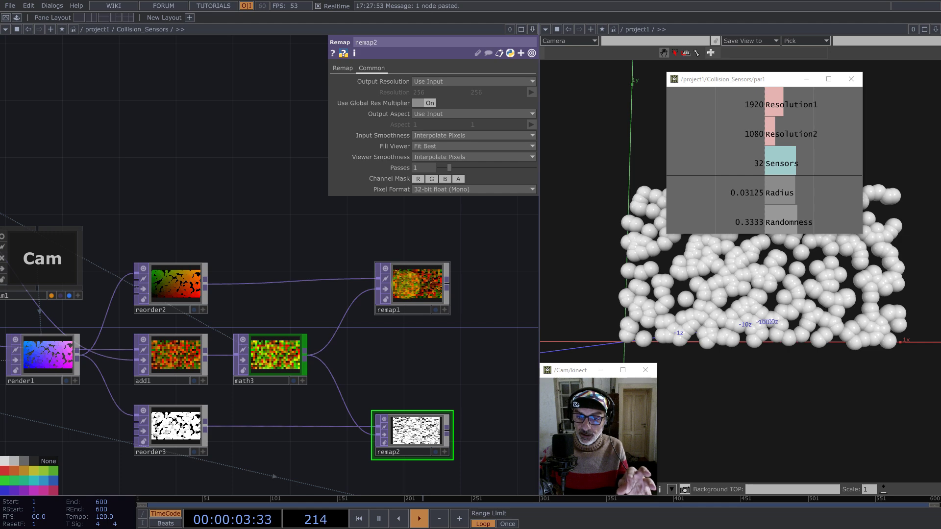
{"action": "scroll", "coordinate": [150, 298], "scroll_direction": "up", "scroll_amount": 6}
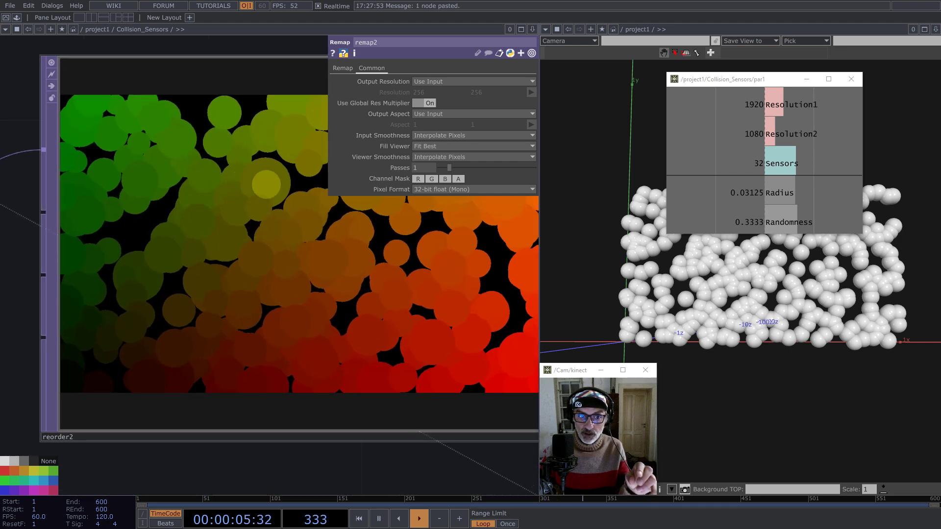
{"action": "scroll", "coordinate": [202, 258], "scroll_direction": "down", "scroll_amount": 6}
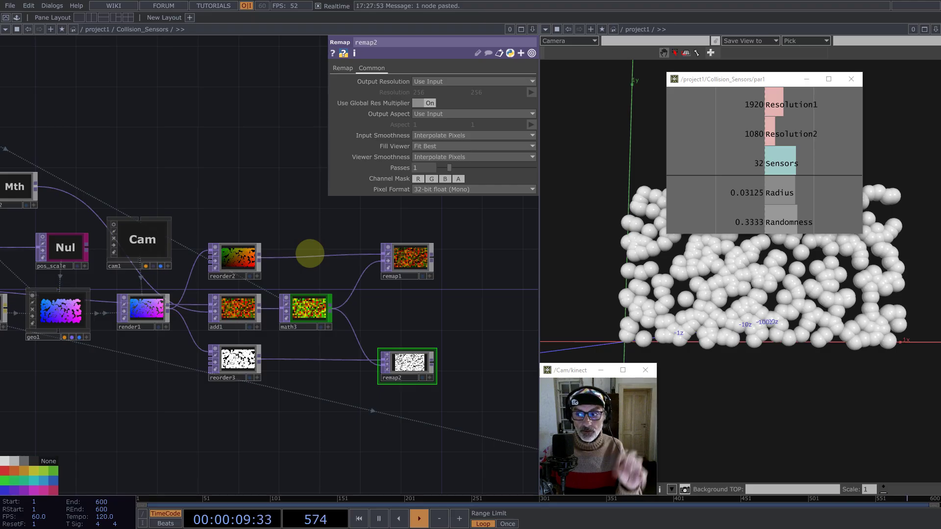
Step: Add a Select TOP that references in1 and place it directly above remap1
{"action": "key", "text": "Tab"}
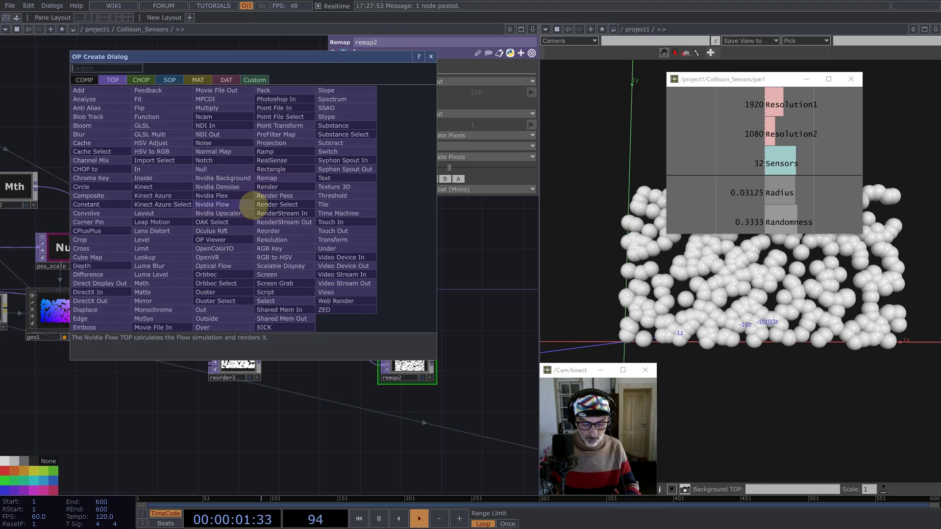
{"action": "type", "text": "se"}
{"action": "left_click", "coordinate": [269, 300]}
{"action": "left_click", "coordinate": [287, 193]}
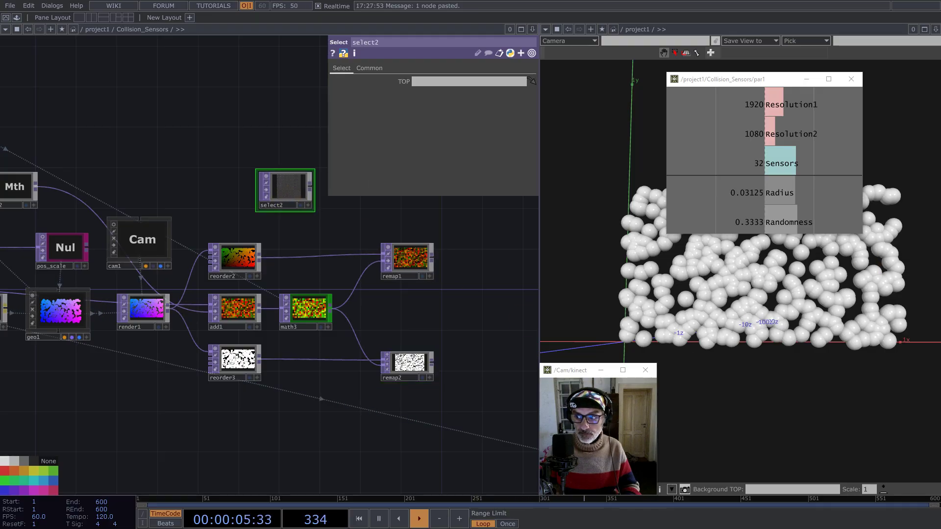
{"action": "scroll", "coordinate": [230, 186], "scroll_direction": "down", "scroll_amount": 5}
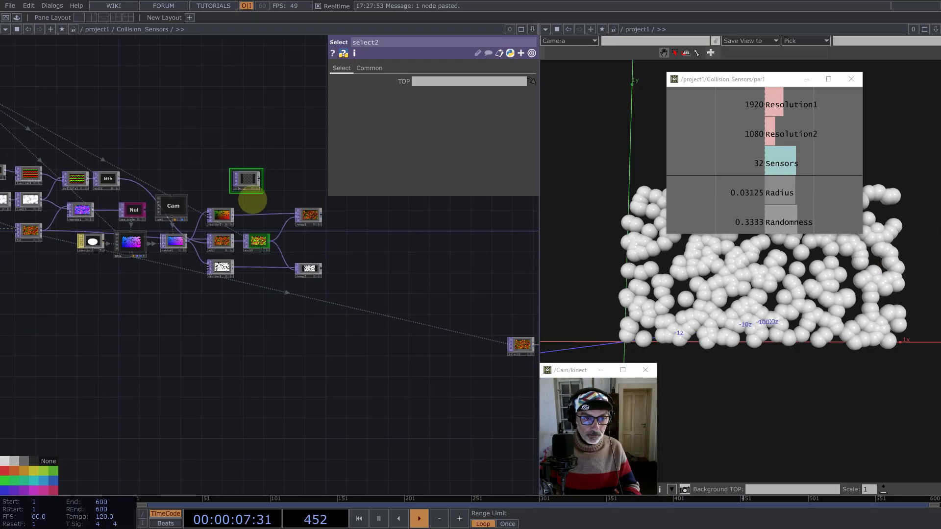
{"action": "left_click_drag", "start_coordinate": [172, 305], "coordinate": [474, 81]}
{"action": "scroll", "coordinate": [483, 278], "scroll_direction": "up", "scroll_amount": 5}
{"action": "left_click_drag", "start_coordinate": [229, 210], "coordinate": [402, 242]}
{"action": "middle_click_drag", "start_coordinate": [466, 252], "coordinate": [336, 256]}
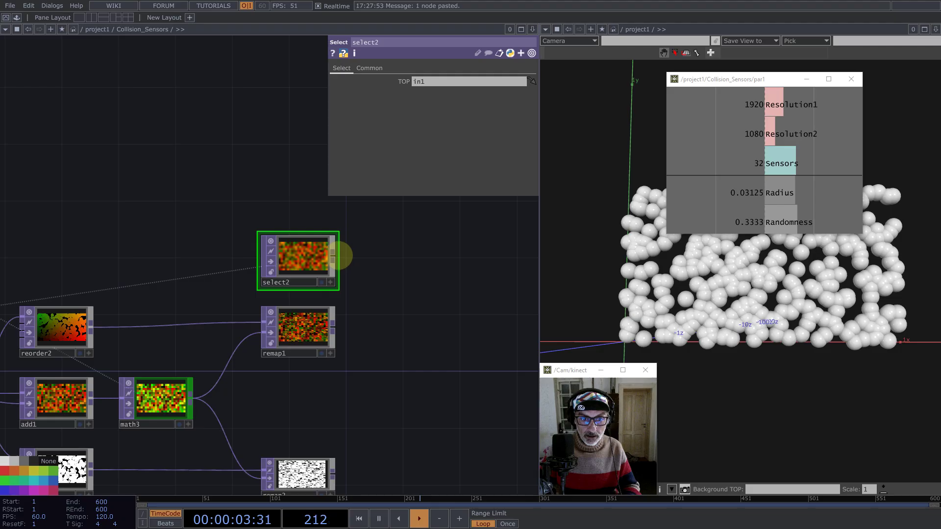
Step: Add a Subtract TOP after select2 and connect remap1 to its second input
{"action": "right_click", "coordinate": [333, 255]}
{"action": "type", "text": "su"}
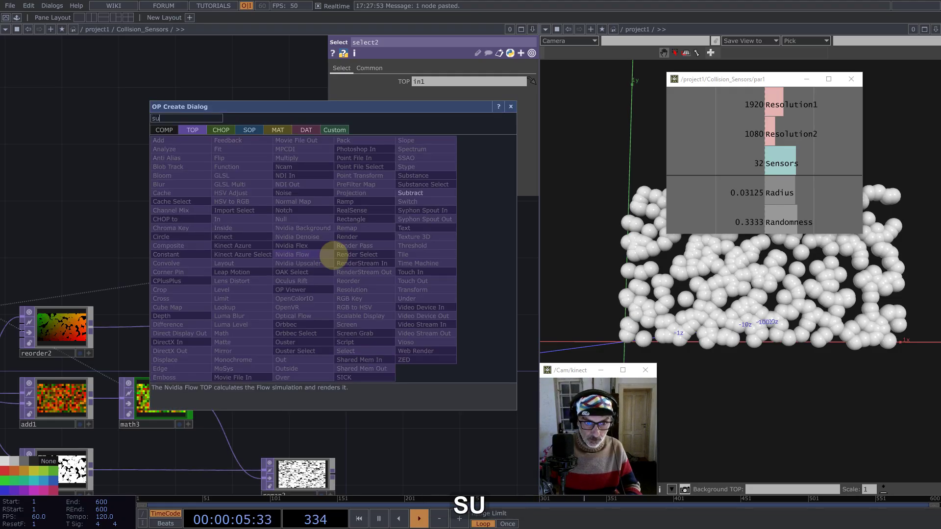
{"action": "left_click", "coordinate": [427, 193]}
{"action": "left_click", "coordinate": [440, 299]}
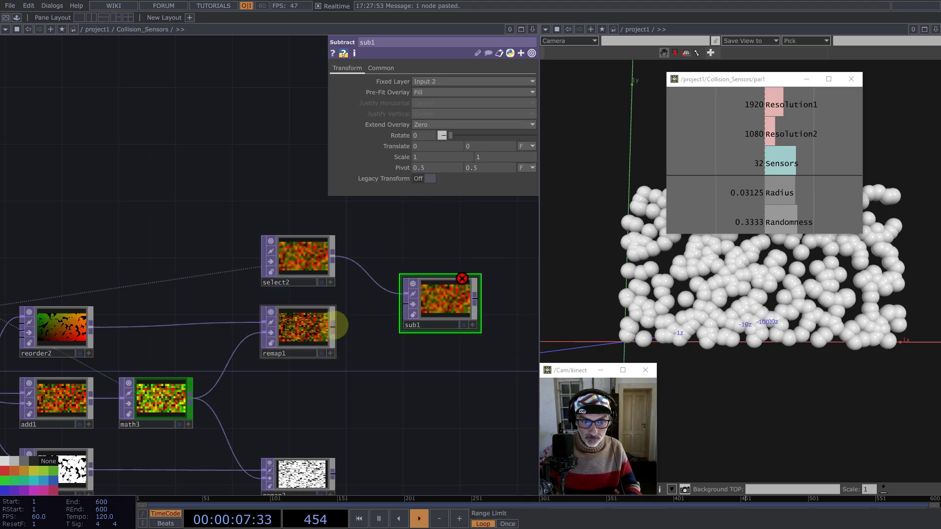
{"action": "left_click_drag", "start_coordinate": [336, 325], "coordinate": [404, 307]}
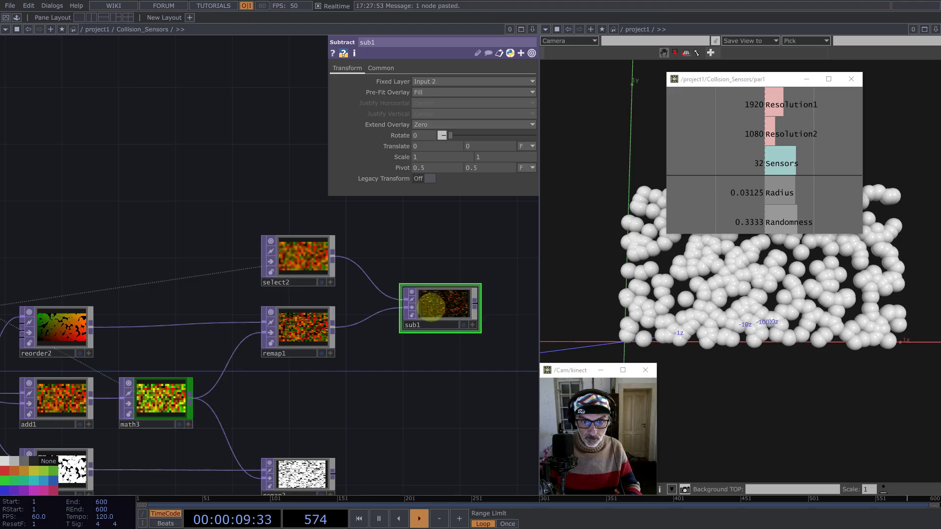
Step: Swap sub1's inputs so that remap1 feeds the first and select2 the second
{"action": "scroll", "coordinate": [414, 290], "scroll_direction": "up", "scroll_amount": 4}
{"action": "scroll", "coordinate": [376, 292], "scroll_direction": "down", "scroll_amount": 2}
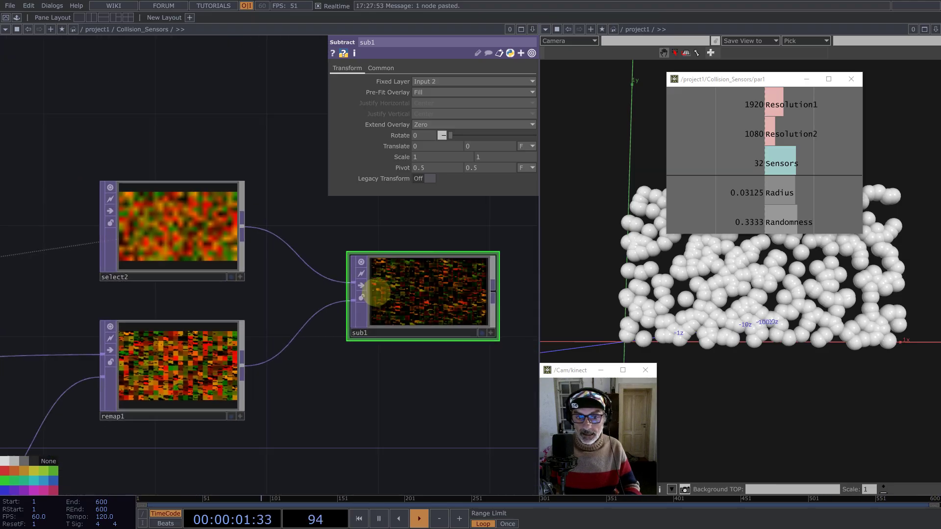
{"action": "left_click_drag", "start_coordinate": [354, 300], "coordinate": [356, 283]}
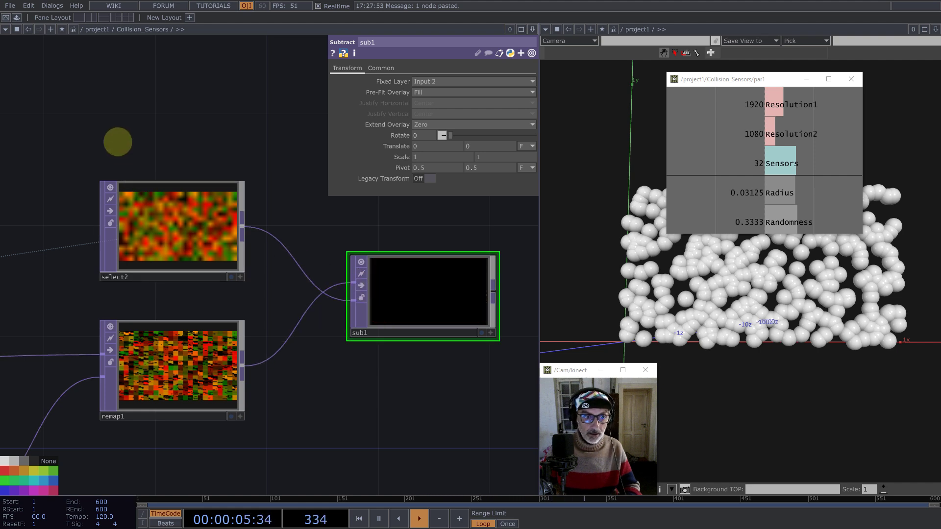
Step: Set Input Smoothness and Viewer Smoothness to Nearest Pixel for select2, remap1 and sub1
{"action": "left_click_drag", "start_coordinate": [116, 142], "coordinate": [426, 333]}
{"action": "left_click", "coordinate": [378, 69]}
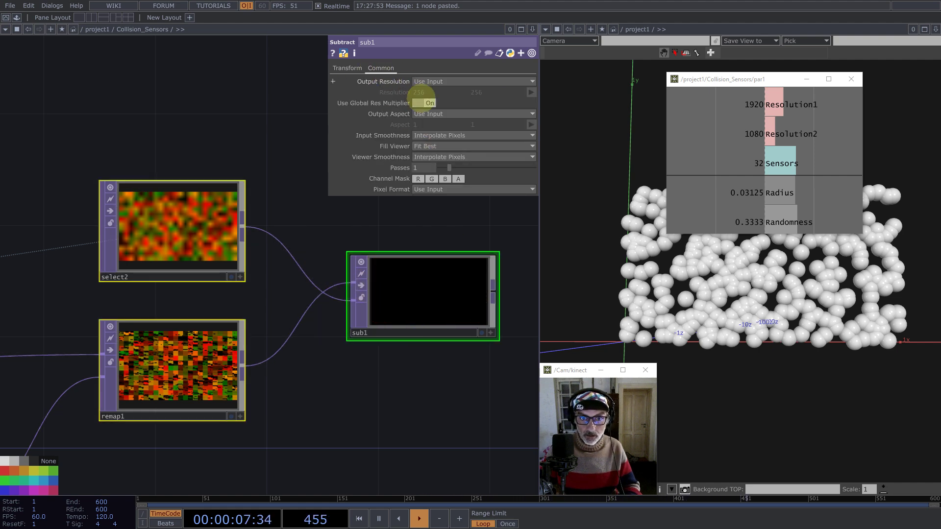
{"action": "left_click", "coordinate": [425, 157]}
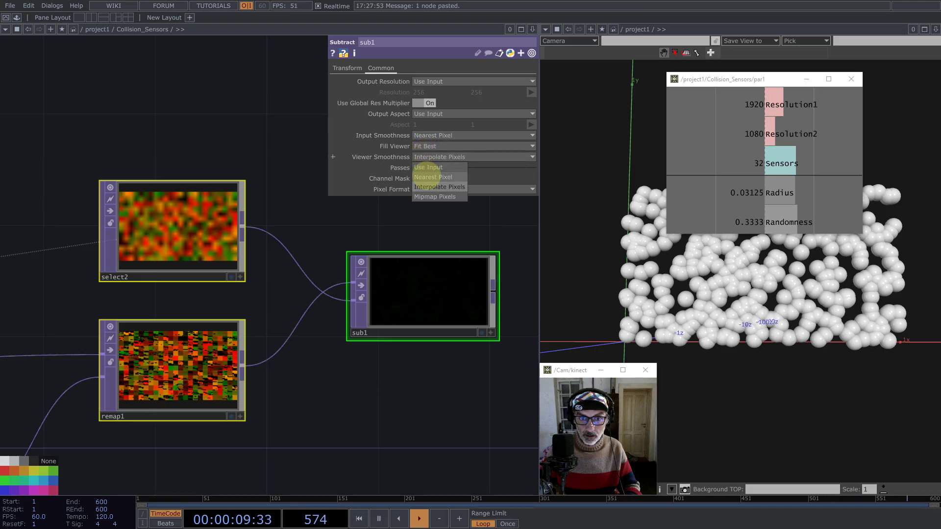
{"action": "left_click", "coordinate": [426, 171]}
{"action": "scroll", "coordinate": [361, 275], "scroll_direction": "down", "scroll_amount": 3}
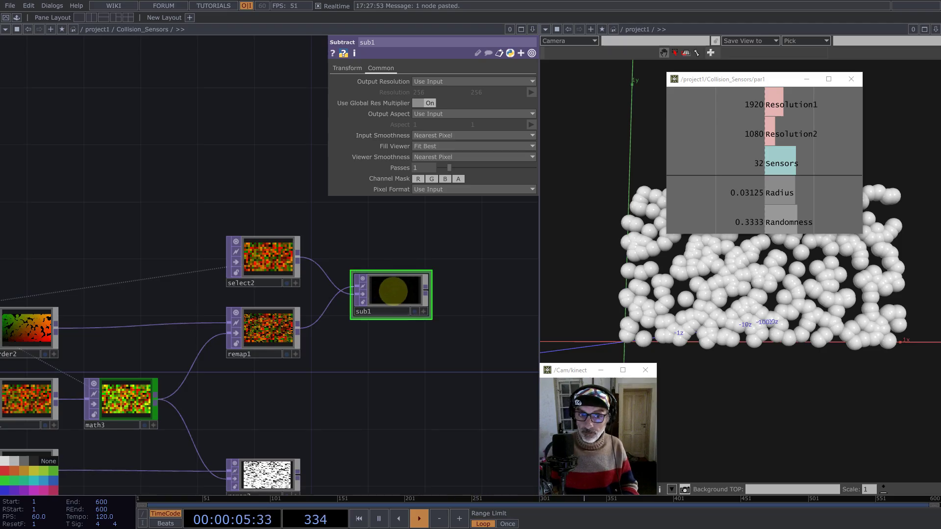
Step: Swap sub1's inputs so that select2 feeds the first and remap1 the second, and inspect the resulting texture
{"action": "scroll", "coordinate": [392, 292], "scroll_direction": "up", "scroll_amount": 3}
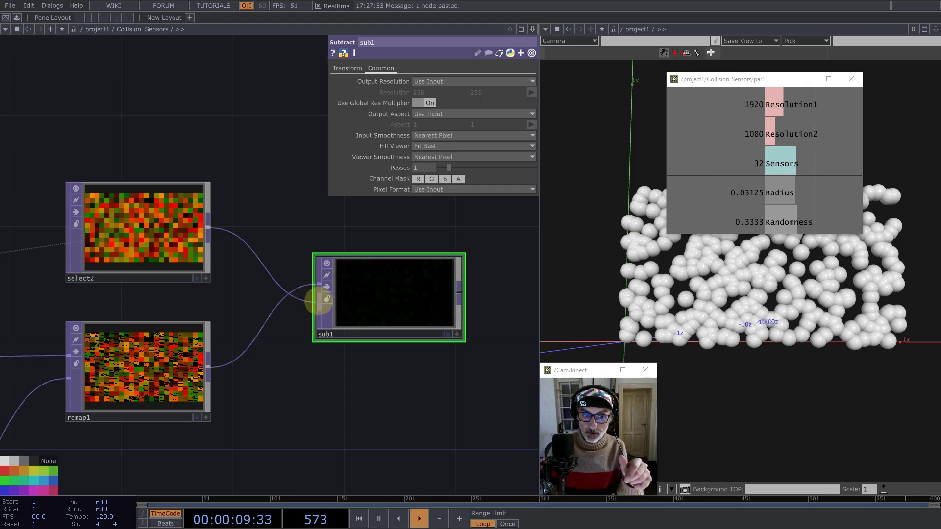
{"action": "left_click_drag", "start_coordinate": [318, 285], "coordinate": [319, 283]}
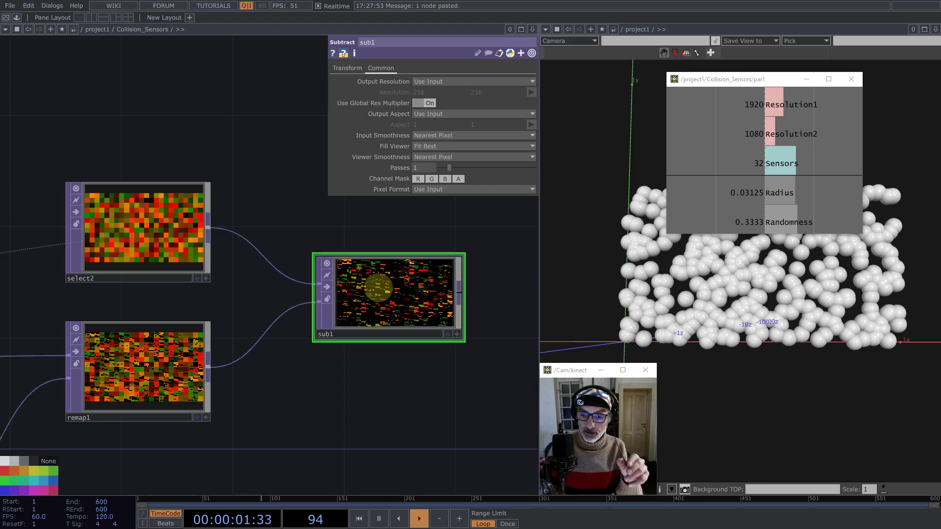
{"action": "scroll", "coordinate": [394, 284], "scroll_direction": "up", "scroll_amount": 5}
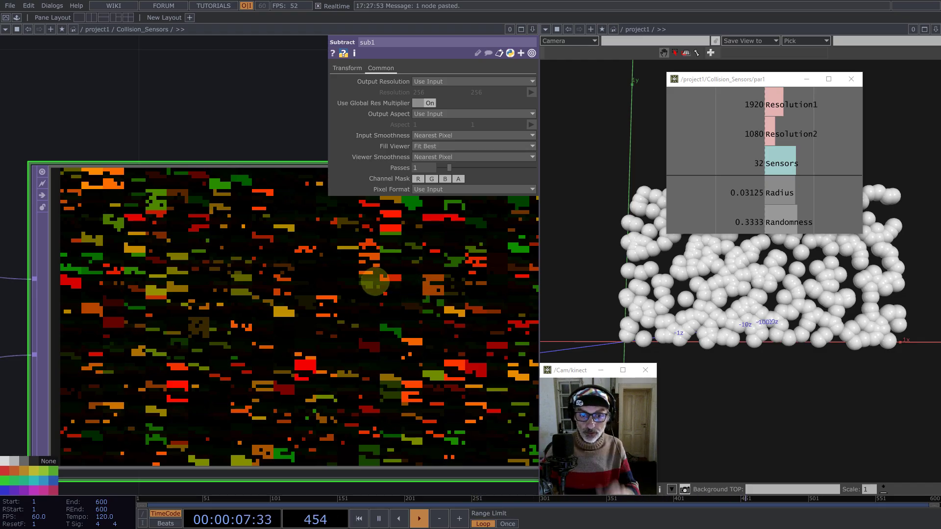
{"action": "scroll", "coordinate": [296, 310], "scroll_direction": "down", "scroll_amount": 5}
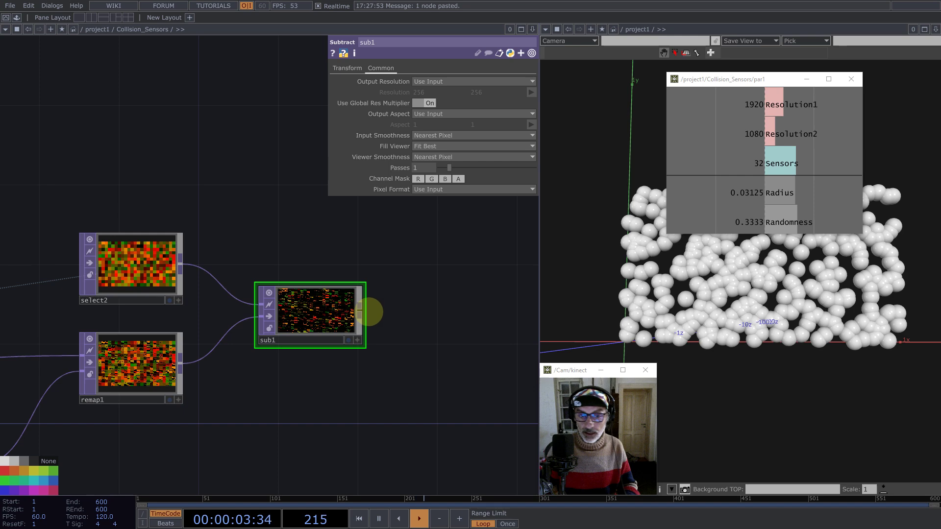
Step: Add a Math TOP after sub1, set Combine Channels to Length and exclude alpha from the combined input channels
{"action": "middle_click", "coordinate": [362, 310]}
{"action": "type", "text": "m"}
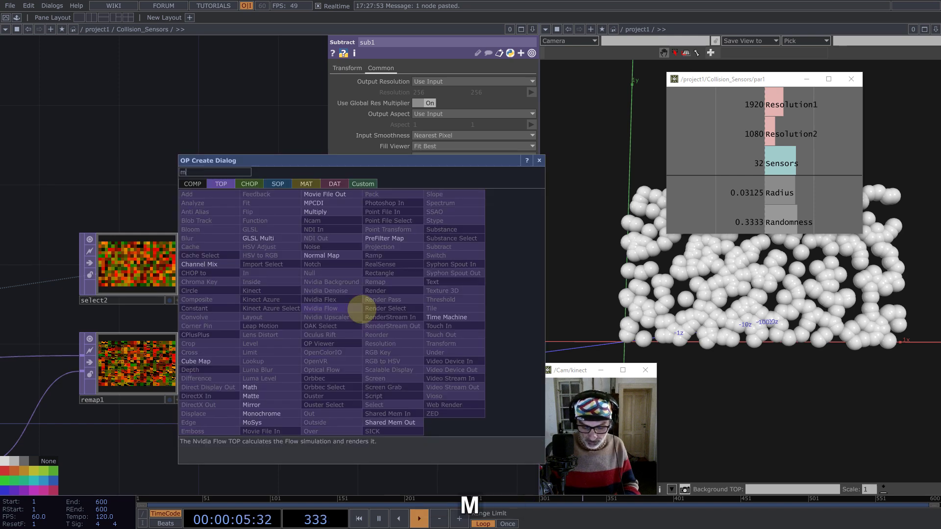
{"action": "left_click", "coordinate": [251, 388]}
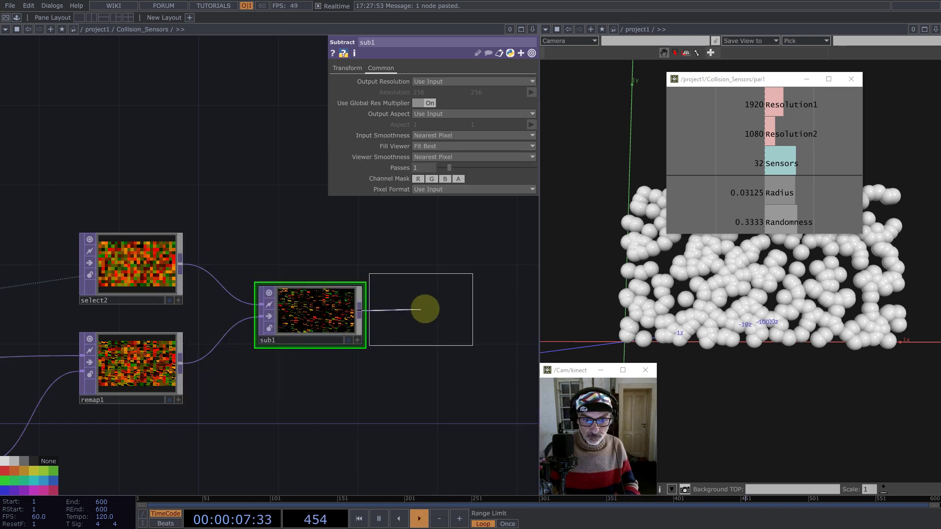
{"action": "left_click", "coordinate": [432, 314]}
{"action": "left_click", "coordinate": [451, 103]}
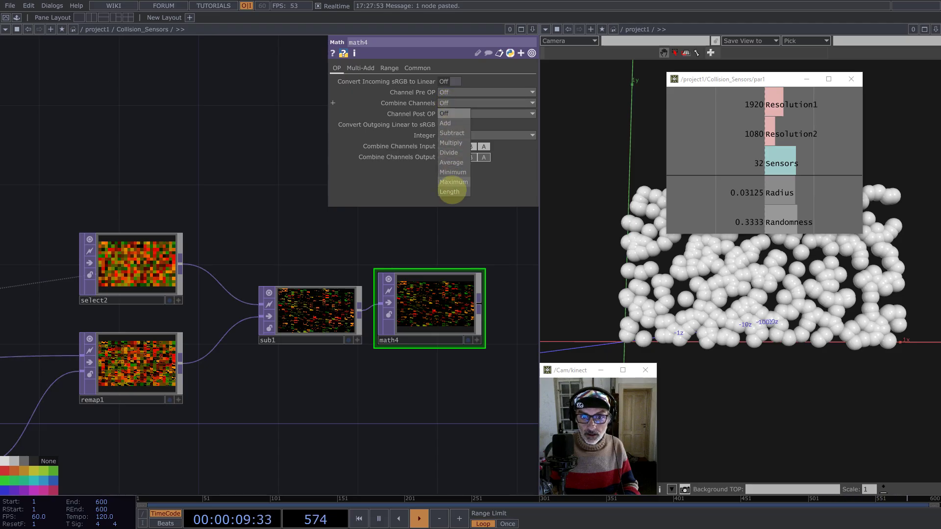
{"action": "left_click", "coordinate": [448, 195]}
{"action": "left_click", "coordinate": [483, 147]}
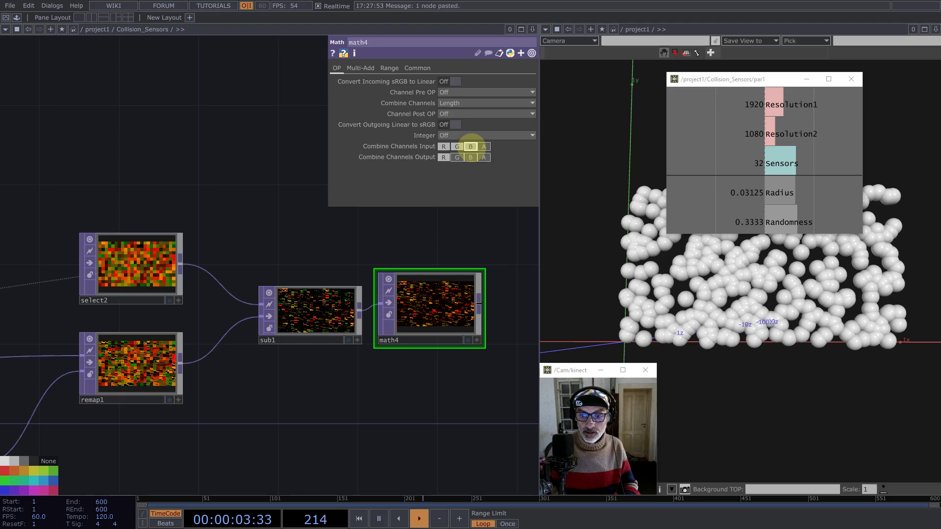
Step: Set math4's pixel format to 32-bit float (Mono) and align the node with sub1
{"action": "left_click", "coordinate": [418, 68]}
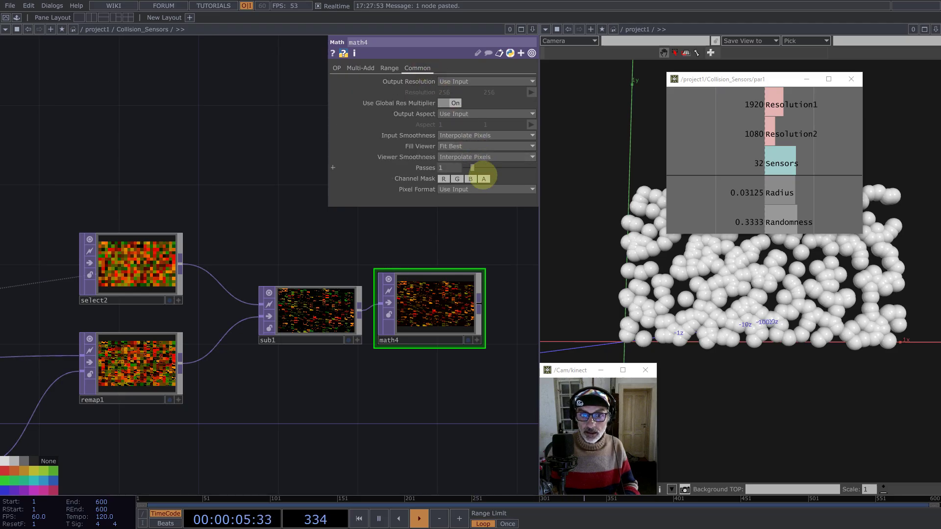
{"action": "left_click", "coordinate": [481, 189]}
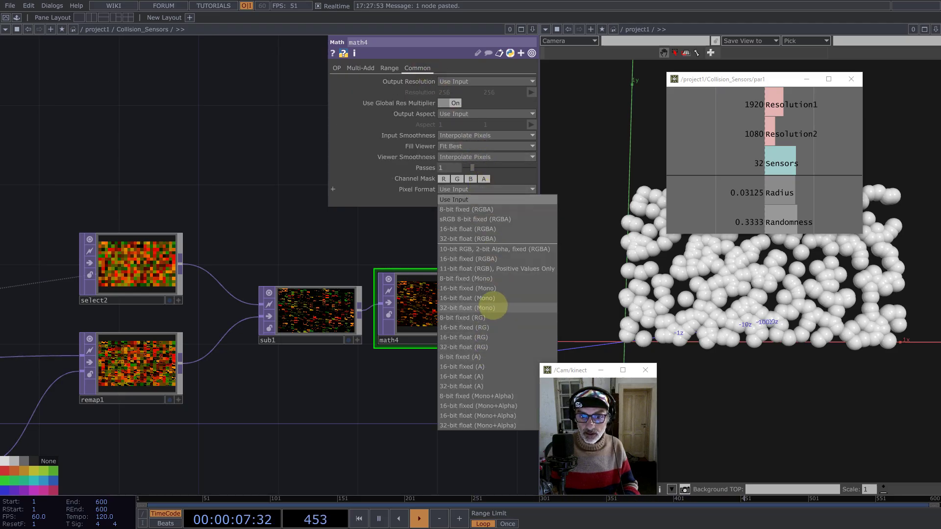
{"action": "left_click", "coordinate": [491, 308]}
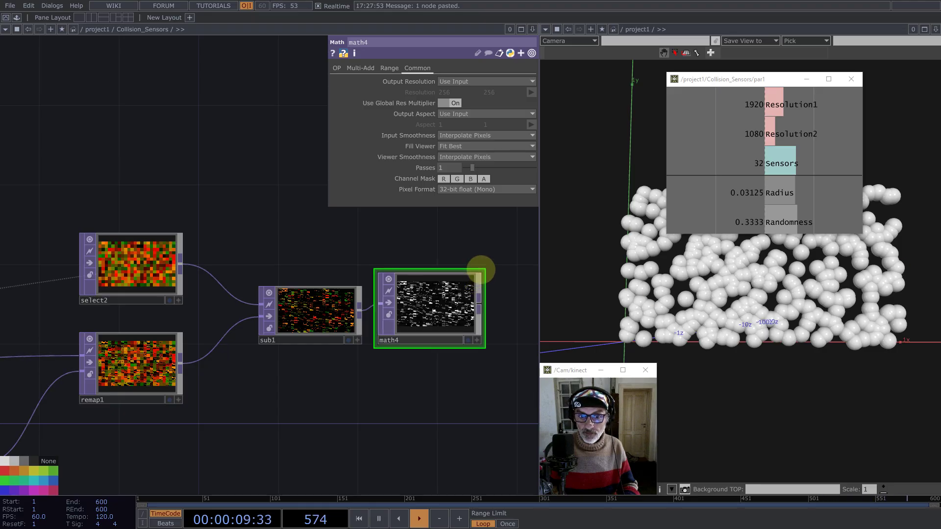
{"action": "left_click_drag", "start_coordinate": [481, 270], "coordinate": [481, 283]}
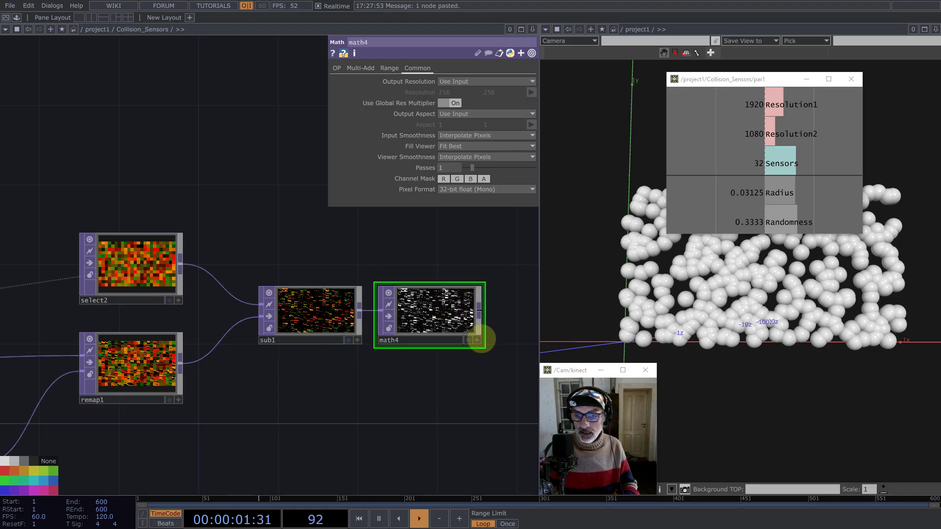
Step: Duplicate select2 and place the copy in the empty area below the reorder and remap2 row
{"action": "scroll", "coordinate": [379, 382], "scroll_direction": "down", "scroll_amount": 4}
{"action": "scroll", "coordinate": [230, 361], "scroll_direction": "up", "scroll_amount": 3}
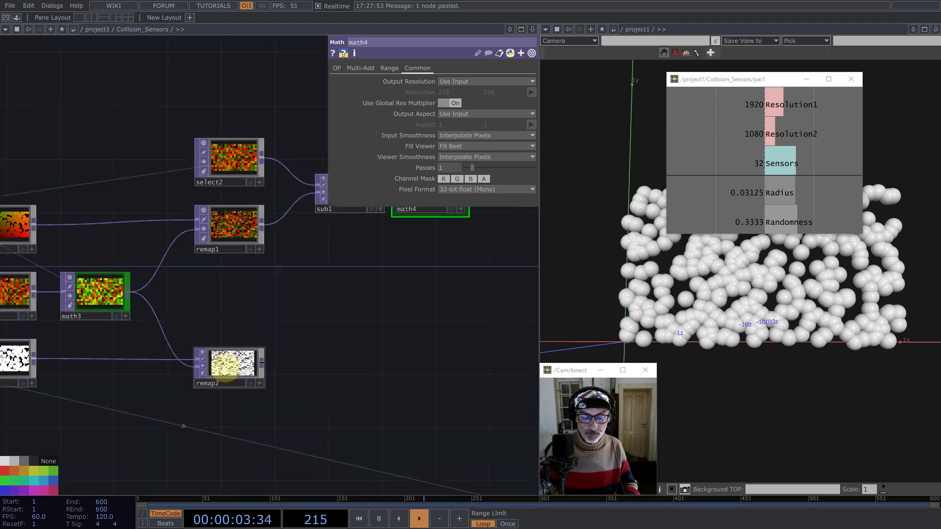
{"action": "left_click_drag", "start_coordinate": [275, 319], "coordinate": [311, 294]}
{"action": "left_click_drag", "start_coordinate": [158, 316], "coordinate": [76, 348]}
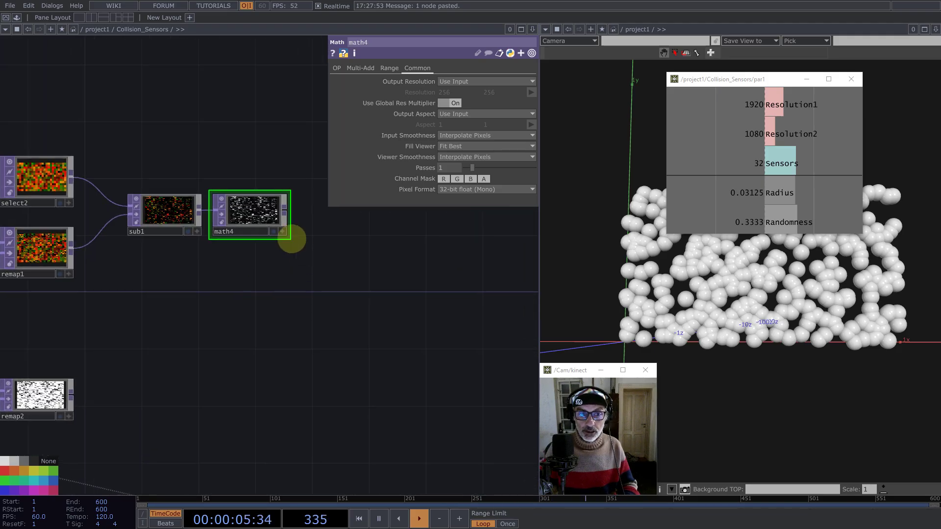
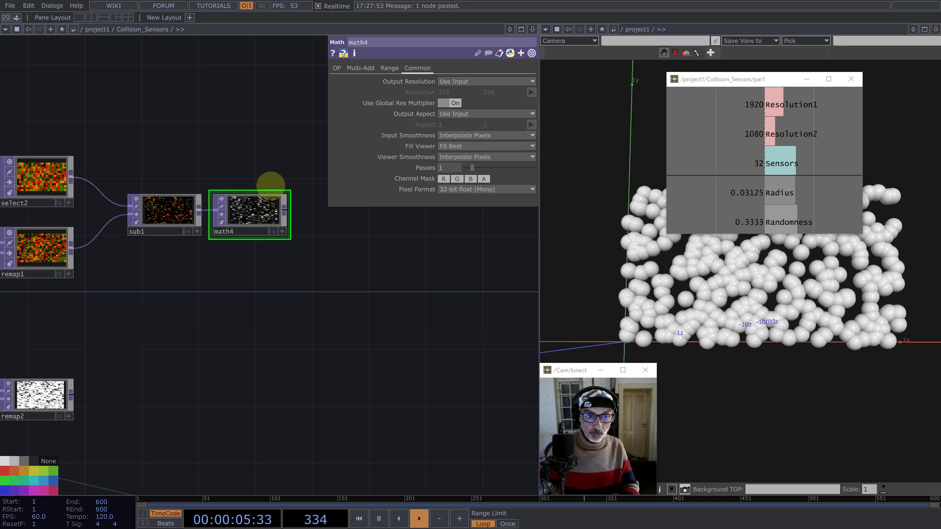
{"action": "scroll", "coordinate": [332, 246], "scroll_direction": "down", "scroll_amount": 6}
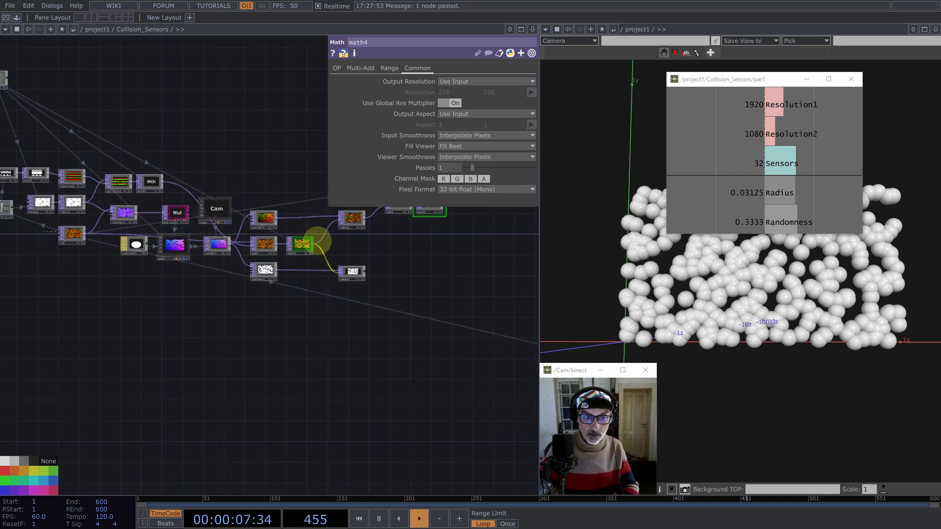
{"action": "left_click_drag", "start_coordinate": [289, 185], "coordinate": [301, 233]}
{"action": "left_click", "coordinate": [316, 240]}
{"action": "key", "text": "ctrl+c"}
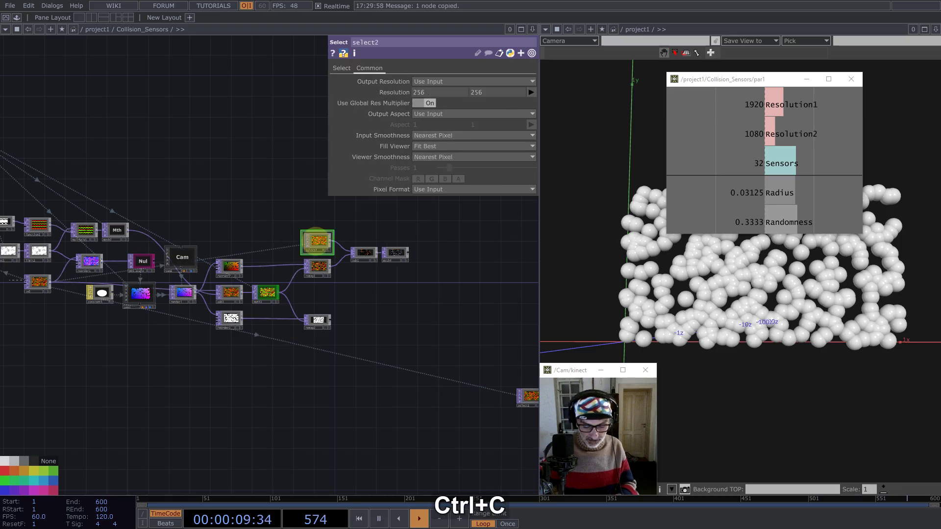
{"action": "key", "text": "ctrl+v"}
{"action": "left_click_drag", "start_coordinate": [318, 269], "coordinate": [271, 361]}
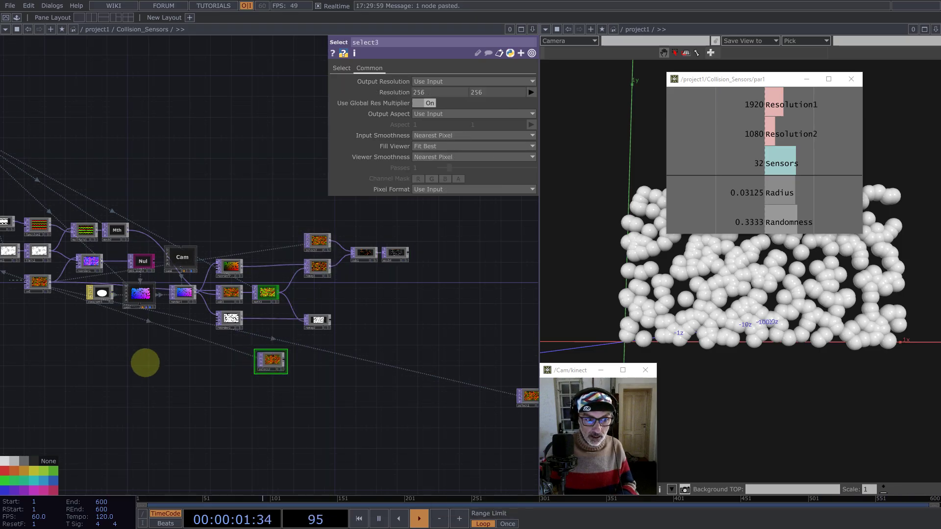
Step: Make select3 reference limit1 and position the node directly below remap2
{"action": "scroll", "coordinate": [241, 282], "scroll_direction": "up", "scroll_amount": 8}
{"action": "left_click_drag", "start_coordinate": [185, 242], "coordinate": [432, 81]}
{"action": "scroll", "coordinate": [177, 242], "scroll_direction": "down", "scroll_amount": 8}
{"action": "left_click_drag", "start_coordinate": [498, 378], "coordinate": [269, 358]}
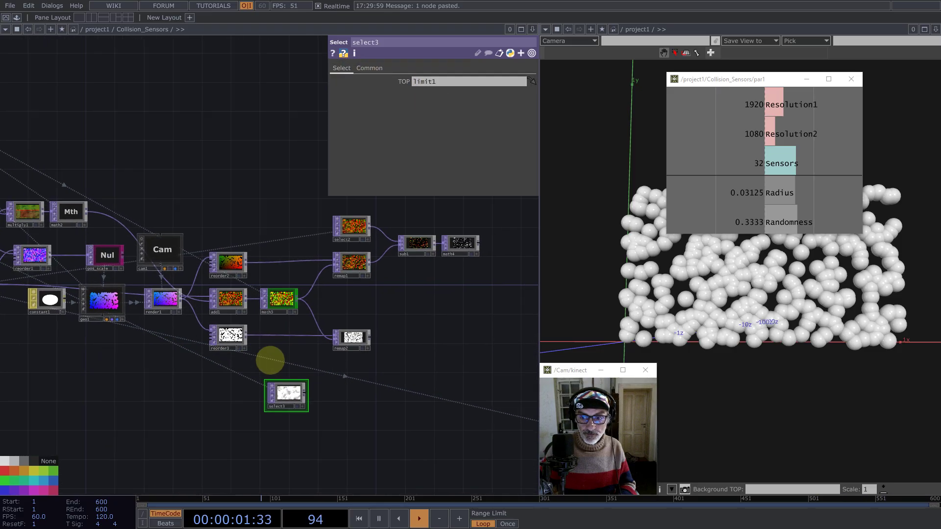
{"action": "scroll", "coordinate": [263, 384], "scroll_direction": "up", "scroll_amount": 5}
{"action": "left_click_drag", "start_coordinate": [268, 401], "coordinate": [397, 372]}
{"action": "left_click_drag", "start_coordinate": [468, 336], "coordinate": [244, 351]}
Step: Add an Add TOP after select3 and connect remap2 to its second input
{"action": "middle_click", "coordinate": [244, 350]}
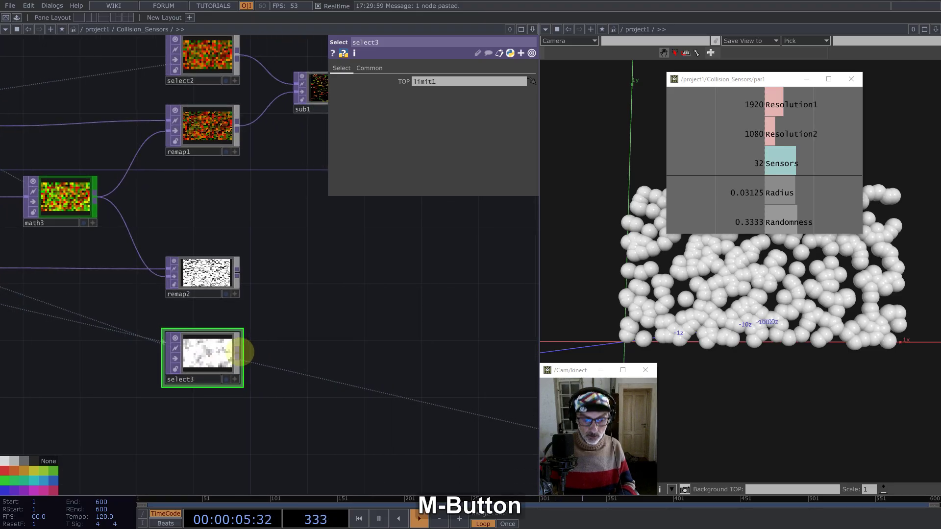
{"action": "type", "text": "ad"}
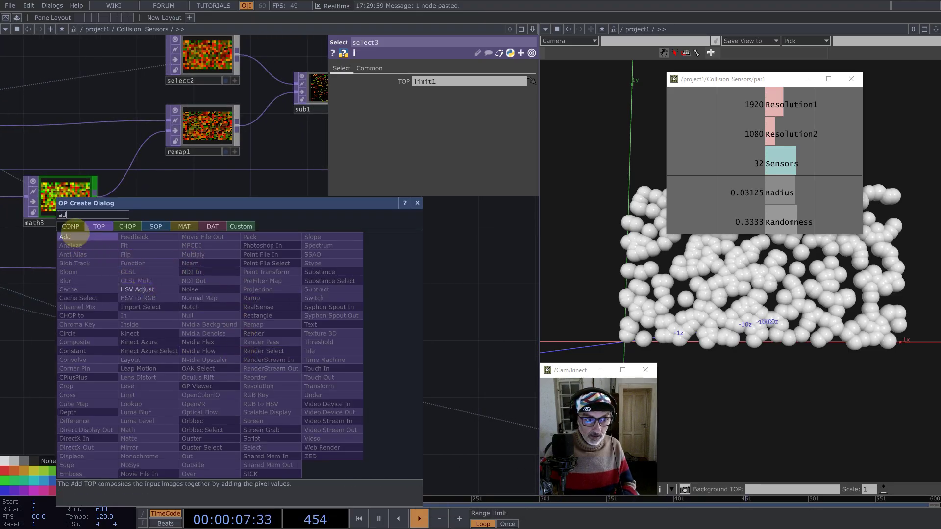
{"action": "left_click", "coordinate": [76, 236]}
{"action": "left_click", "coordinate": [343, 284]}
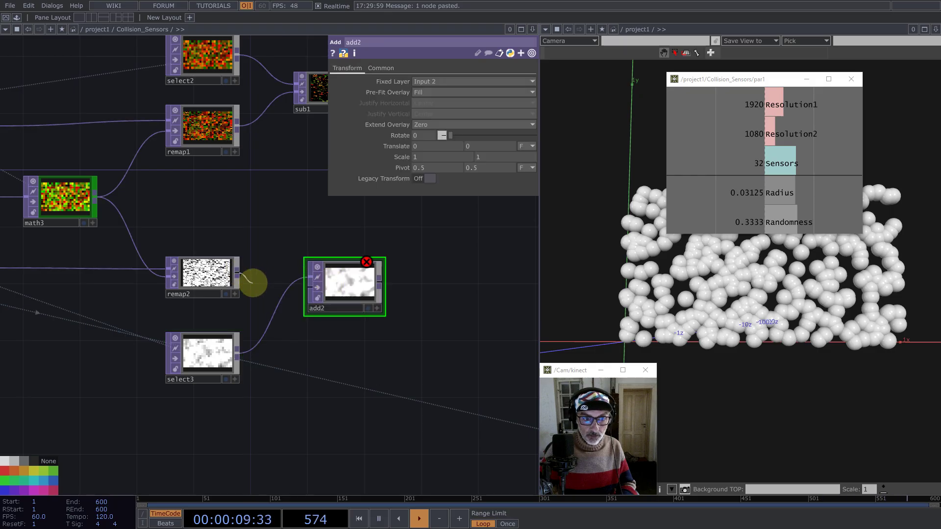
{"action": "middle_click", "coordinate": [208, 279]}
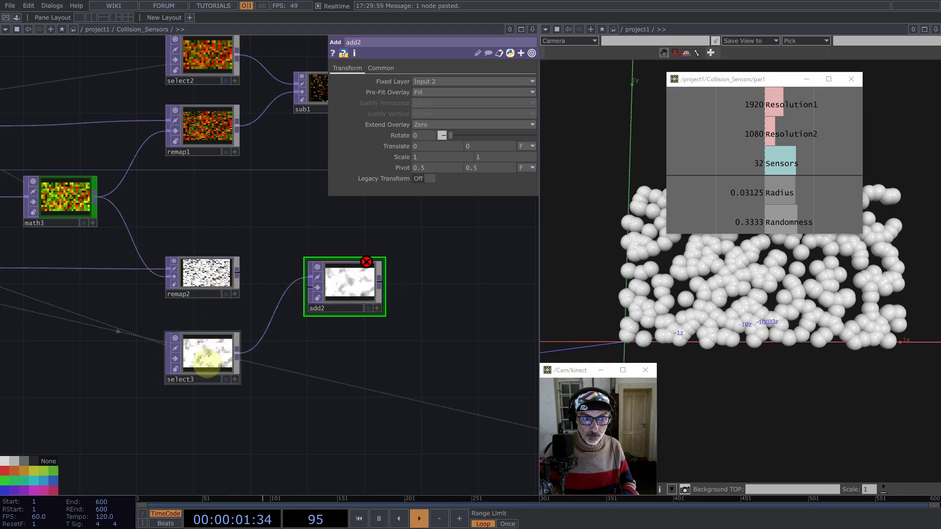
{"action": "middle_click", "coordinate": [207, 363]}
{"action": "left_click_drag", "start_coordinate": [239, 274], "coordinate": [346, 284]}
{"action": "double_click", "coordinate": [383, 261]}
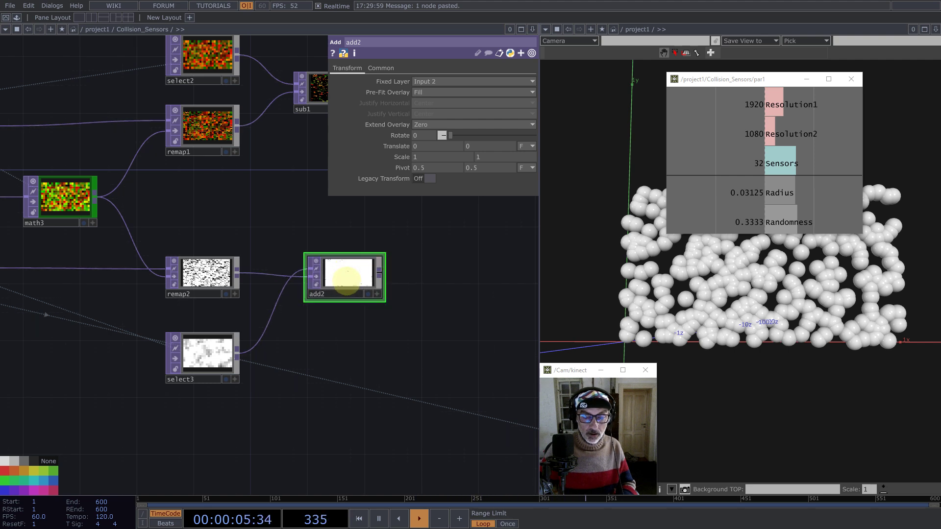
Step: Set add2's Input Smoothness and Viewer Smoothness to Nearest Pixel
{"action": "left_click", "coordinate": [381, 68]}
{"action": "left_click", "coordinate": [451, 135]}
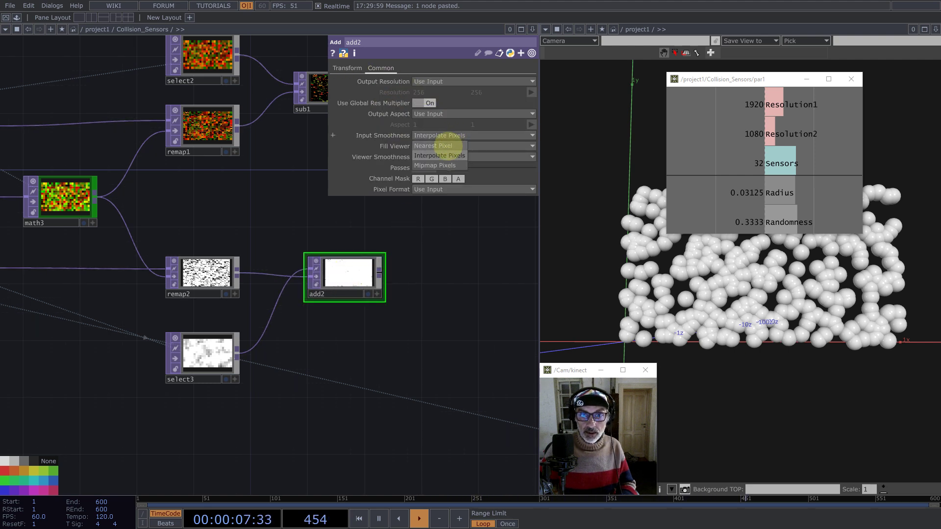
{"action": "left_click", "coordinate": [449, 157]}
{"action": "left_click", "coordinate": [449, 177]}
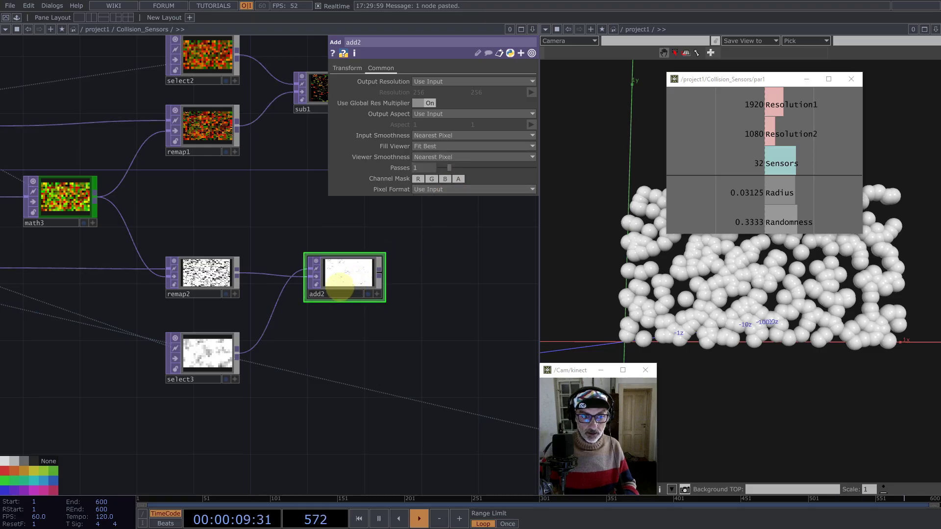
Step: Add a Math TOP after add2
{"action": "scroll", "coordinate": [284, 381], "scroll_direction": "down", "scroll_amount": 4}
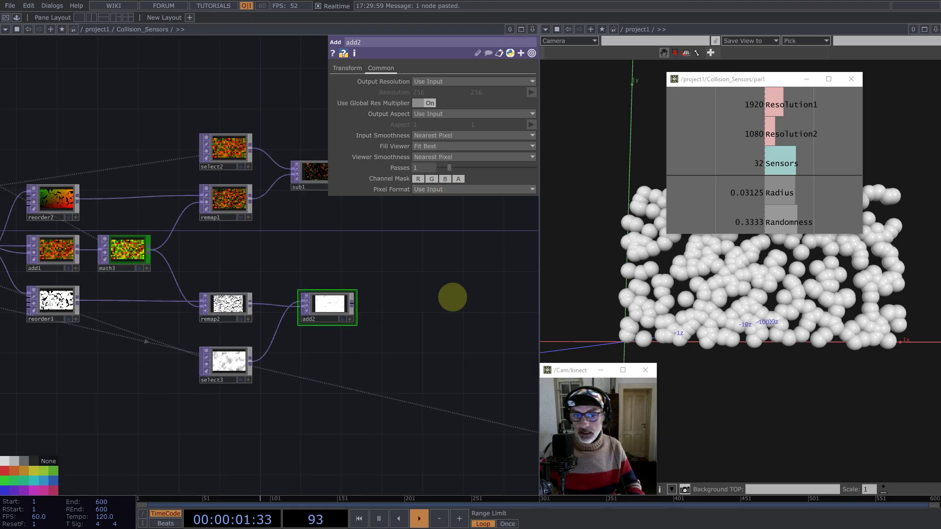
{"action": "scroll", "coordinate": [336, 311], "scroll_direction": "up", "scroll_amount": 3}
{"action": "scroll", "coordinate": [248, 345], "scroll_direction": "up", "scroll_amount": 2}
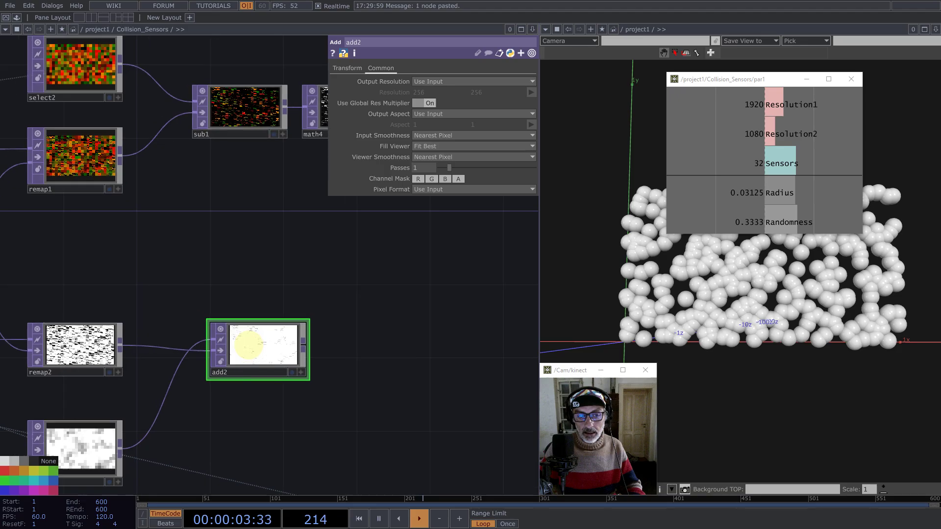
{"action": "scroll", "coordinate": [255, 346], "scroll_direction": "up", "scroll_amount": 1}
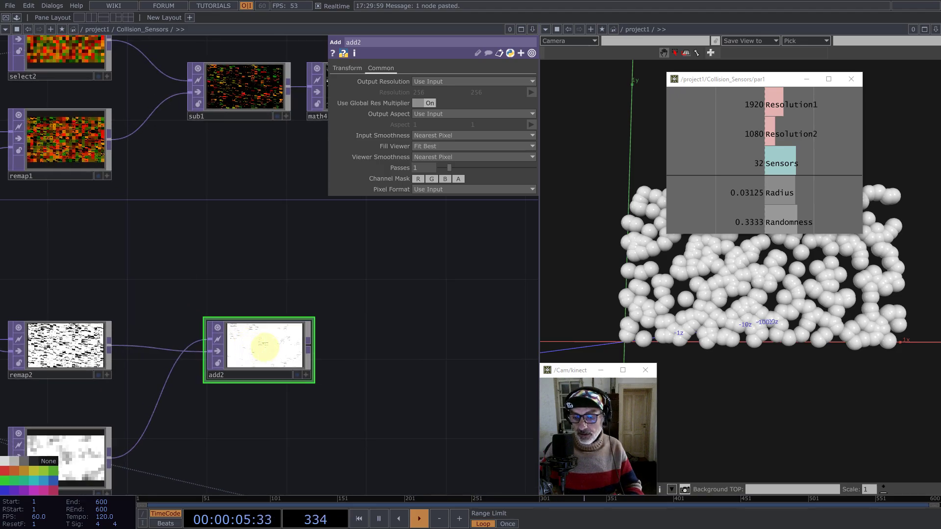
{"action": "middle_click", "coordinate": [306, 341]}
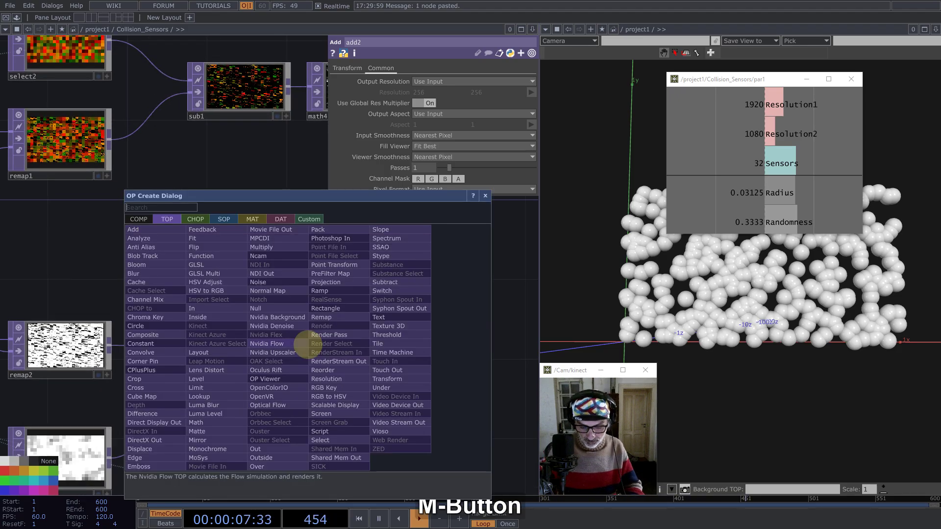
{"action": "type", "text": "m"}
{"action": "left_click", "coordinate": [201, 422]}
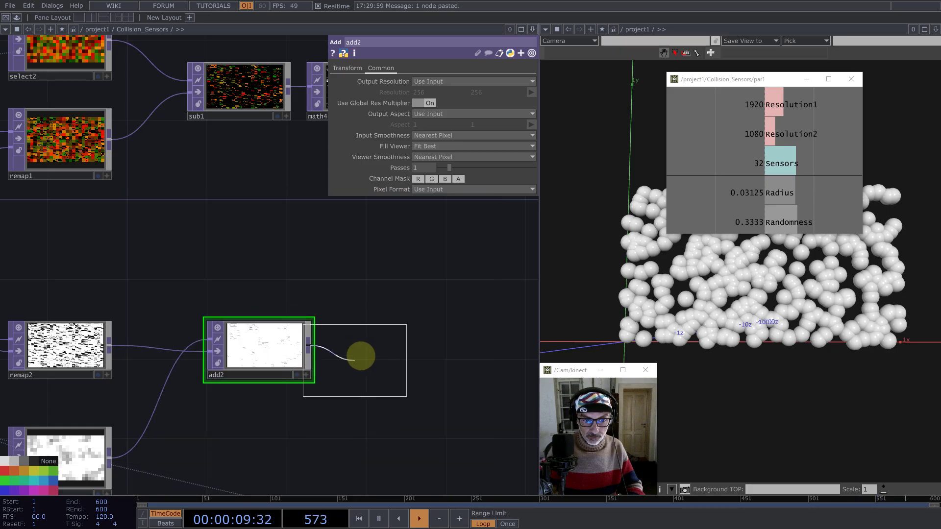
{"action": "left_click", "coordinate": [381, 351]}
Step: Link math5's Multiply parameter to the Radius channel of par1
{"action": "left_click_drag", "start_coordinate": [777, 192], "coordinate": [452, 91]}
{"action": "left_click", "coordinate": [448, 97]}
{"action": "left_click_drag", "start_coordinate": [430, 275], "coordinate": [271, 301]}
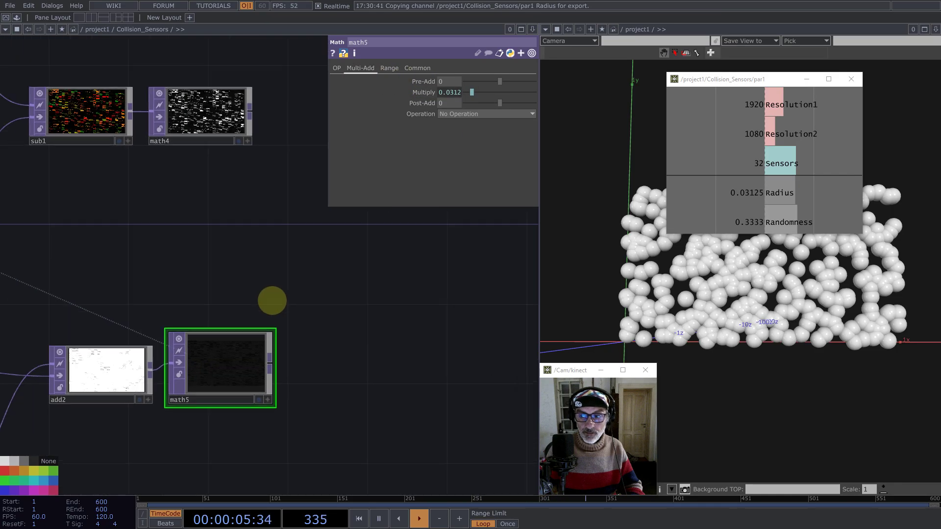
Step: Add a Subtract TOP after math4 and connect math5 to its second input
{"action": "scroll", "coordinate": [260, 308], "scroll_direction": "down", "scroll_amount": 3}
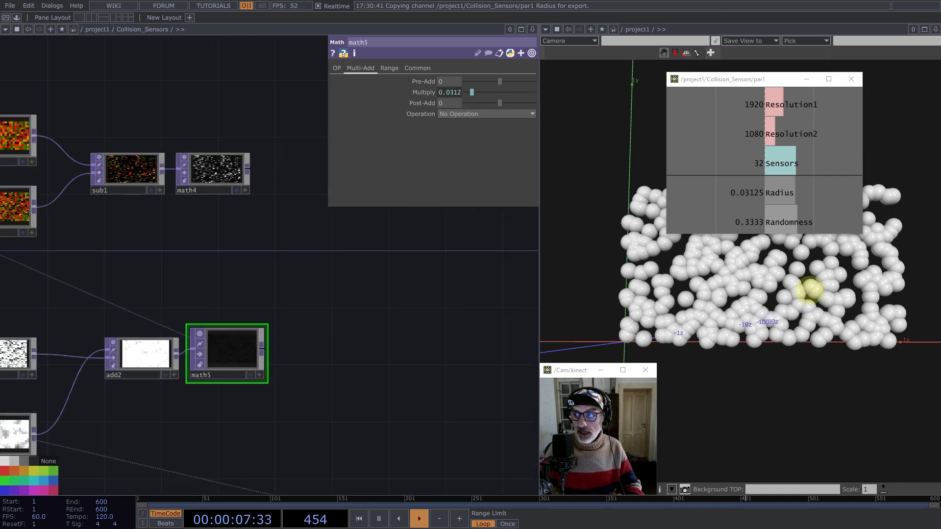
{"action": "middle_click", "coordinate": [248, 169]}
{"action": "type", "text": "su"}
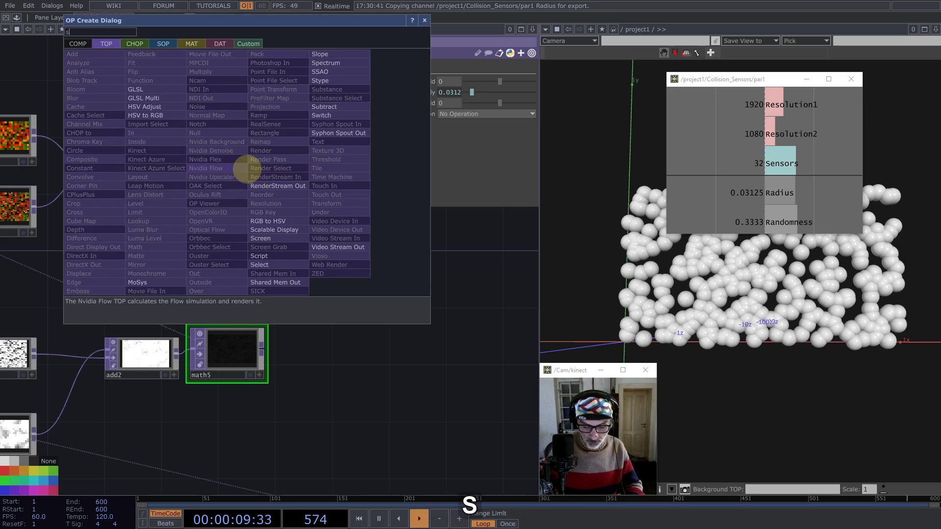
{"action": "left_click", "coordinate": [346, 108]}
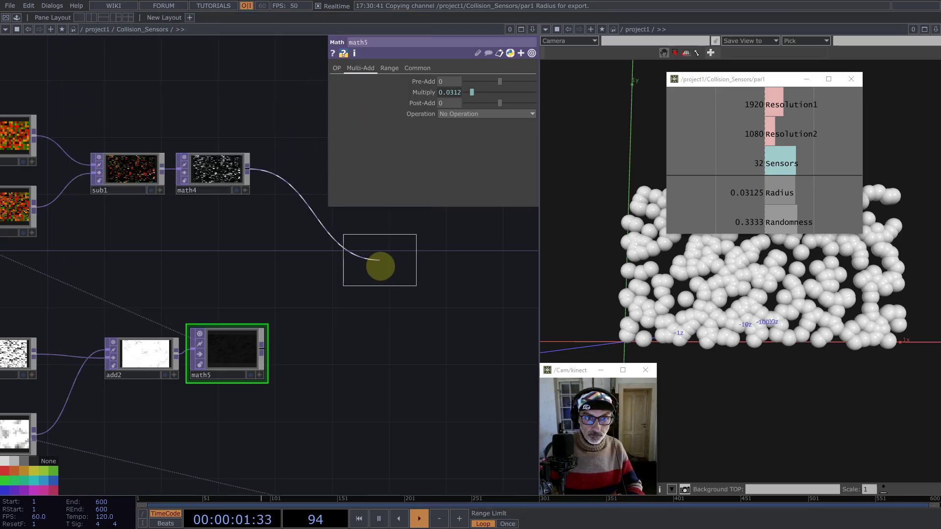
{"action": "left_click", "coordinate": [369, 287]}
{"action": "left_click_drag", "start_coordinate": [262, 348], "coordinate": [392, 260]}
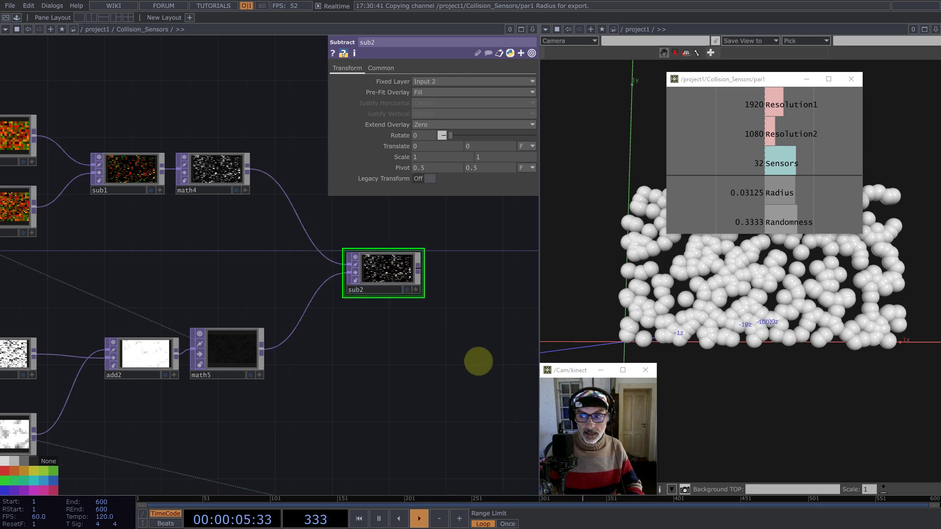
Step: Add a Math TOP after sub2
{"action": "left_click_drag", "start_coordinate": [479, 361], "coordinate": [370, 369]}
{"action": "left_click_drag", "start_coordinate": [357, 336], "coordinate": [351, 342]}
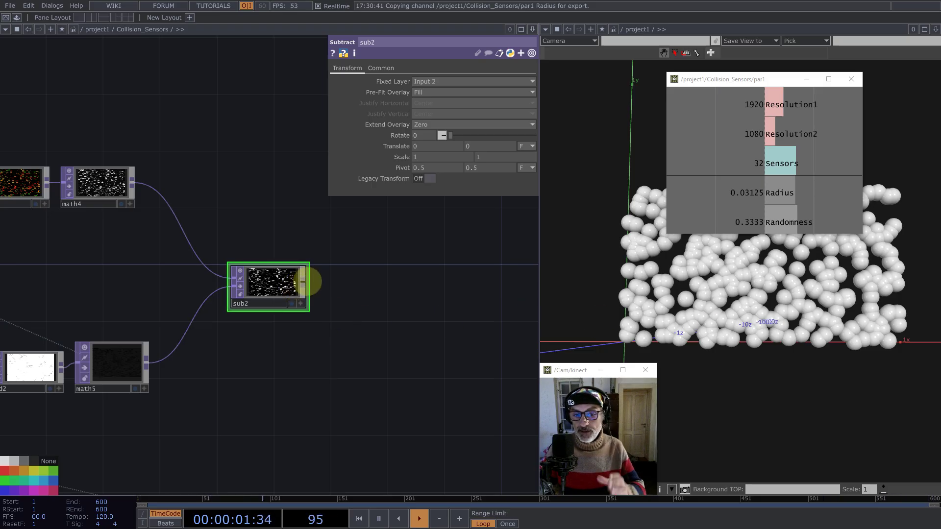
{"action": "middle_click", "coordinate": [305, 281]}
{"action": "type", "text": "ma"}
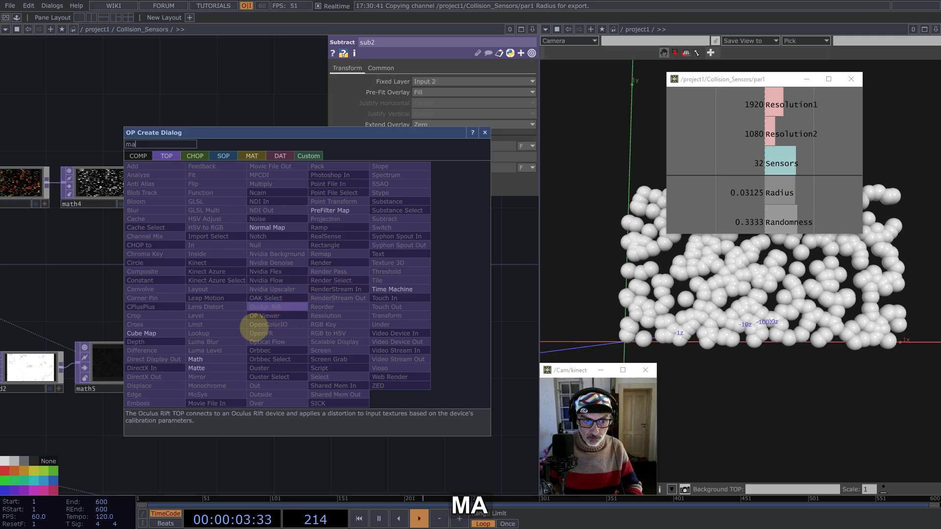
{"action": "left_click", "coordinate": [201, 361]}
{"action": "left_click", "coordinate": [397, 280]}
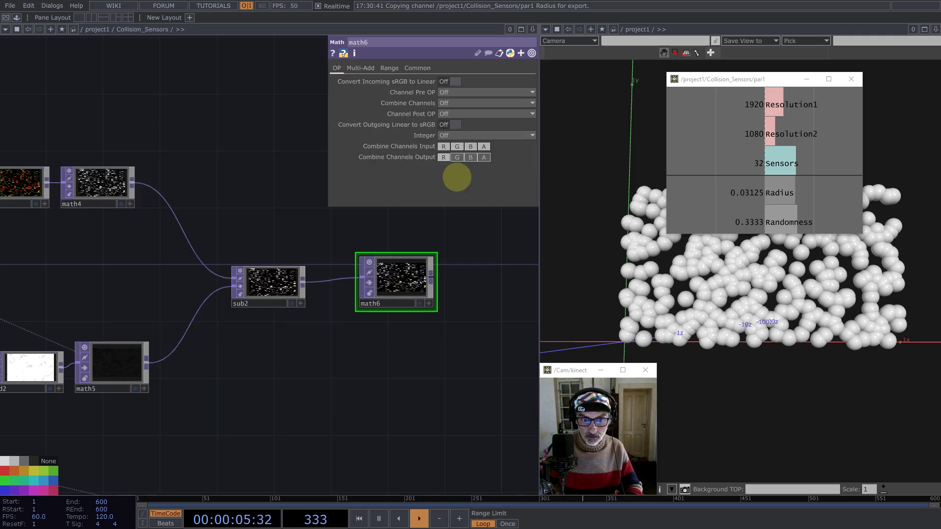
Step: Set math6's Integer option to Ceiling
{"action": "left_click", "coordinate": [447, 135]}
{"action": "left_click", "coordinate": [449, 156]}
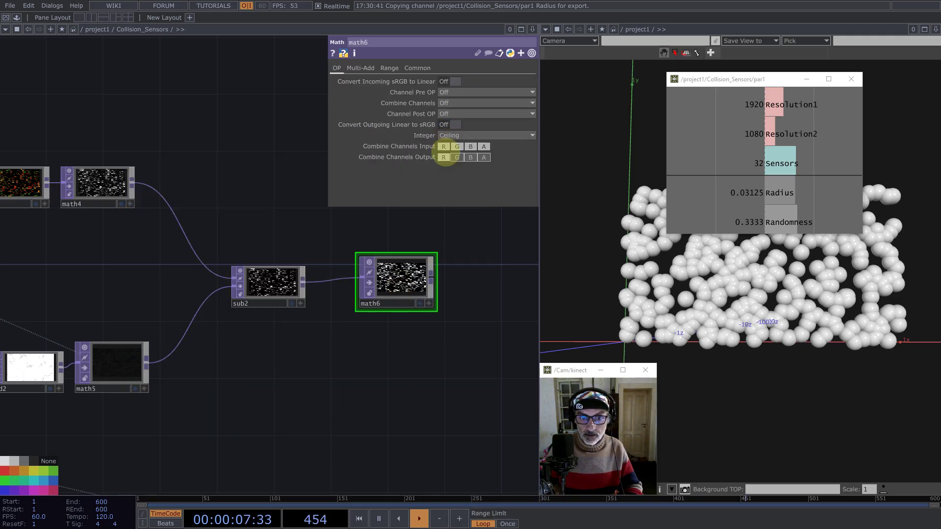
{"action": "left_click_drag", "start_coordinate": [471, 288], "coordinate": [444, 315]}
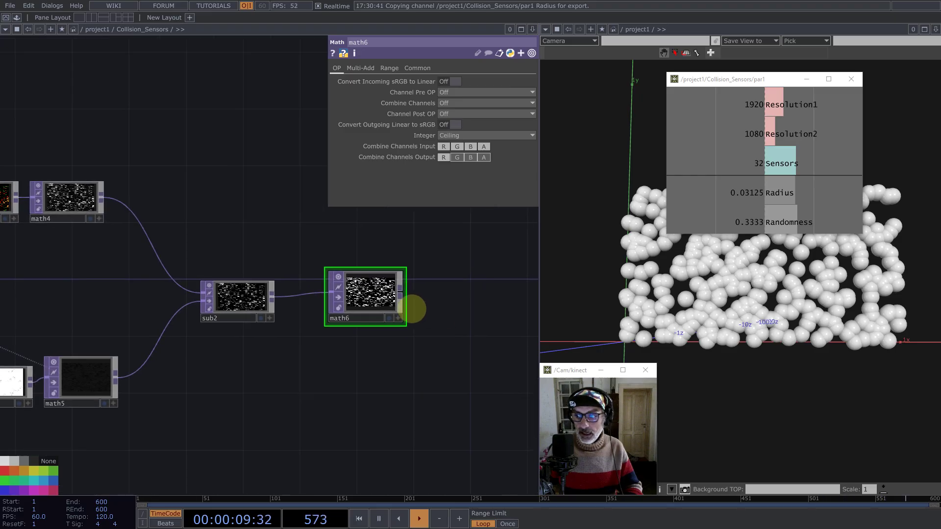
Step: Add a Level TOP after math6, with Clamp Input set to Clamp [0-1] and Invert set to 1
{"action": "middle_click", "coordinate": [405, 293]}
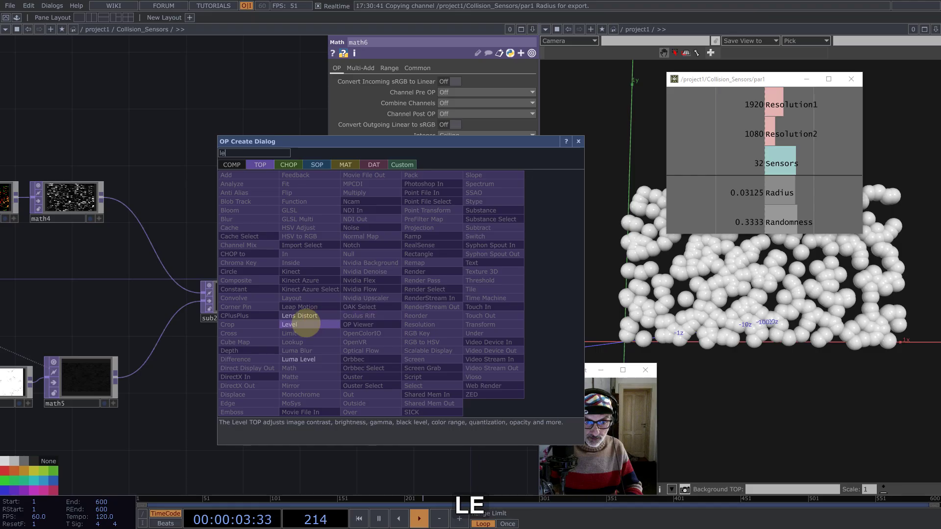
{"action": "left_click", "coordinate": [302, 324]}
{"action": "left_click", "coordinate": [456, 291]}
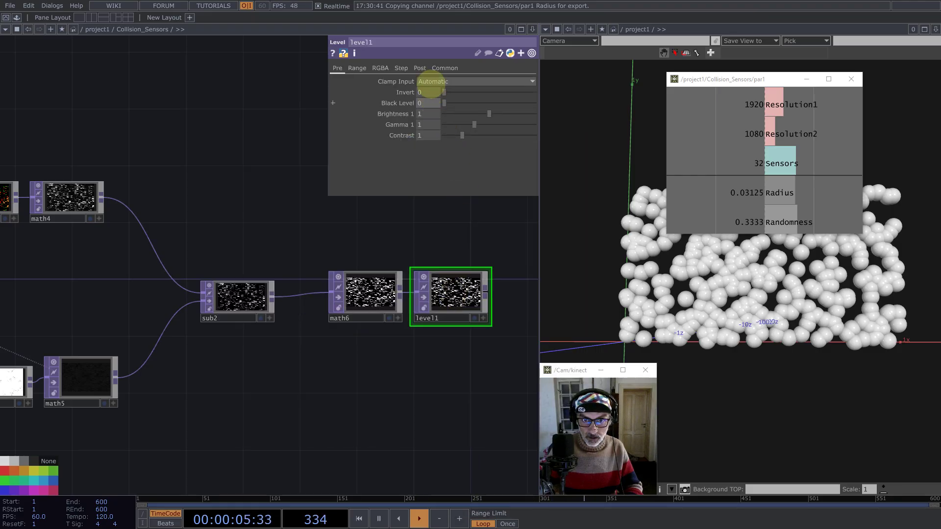
{"action": "left_click", "coordinate": [431, 82]}
{"action": "left_click", "coordinate": [435, 102]}
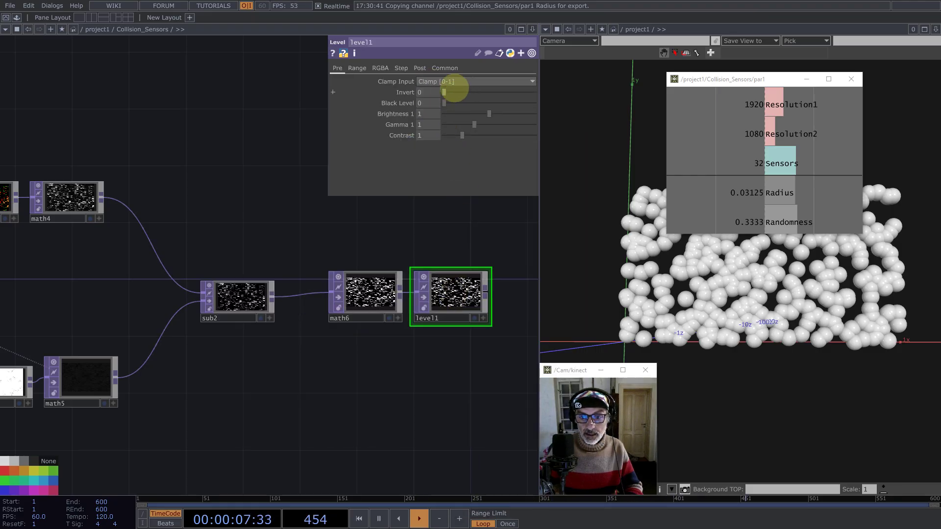
{"action": "left_click_drag", "start_coordinate": [459, 92], "coordinate": [594, 92]}
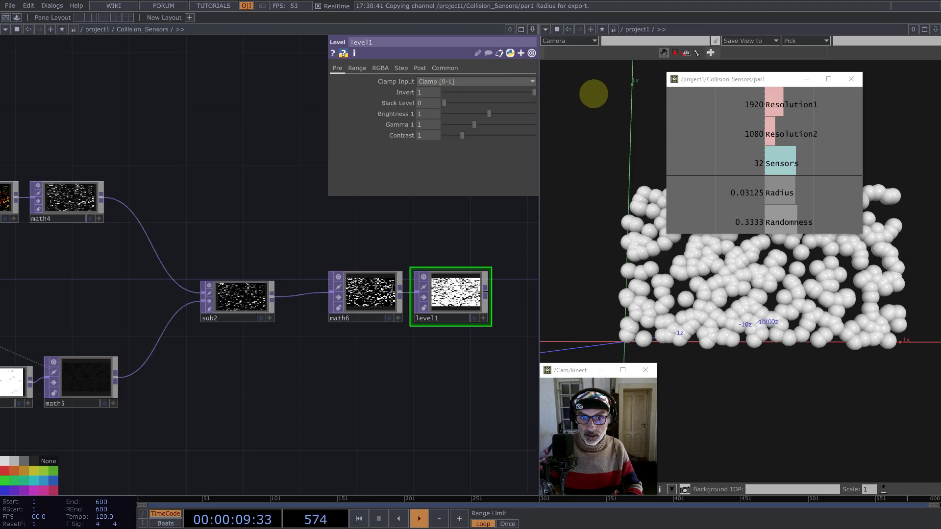
Step: Branch a new Math TOP off math4's output and set its Integer option to Ceiling
{"action": "scroll", "coordinate": [381, 359], "scroll_direction": "down", "scroll_amount": 2}
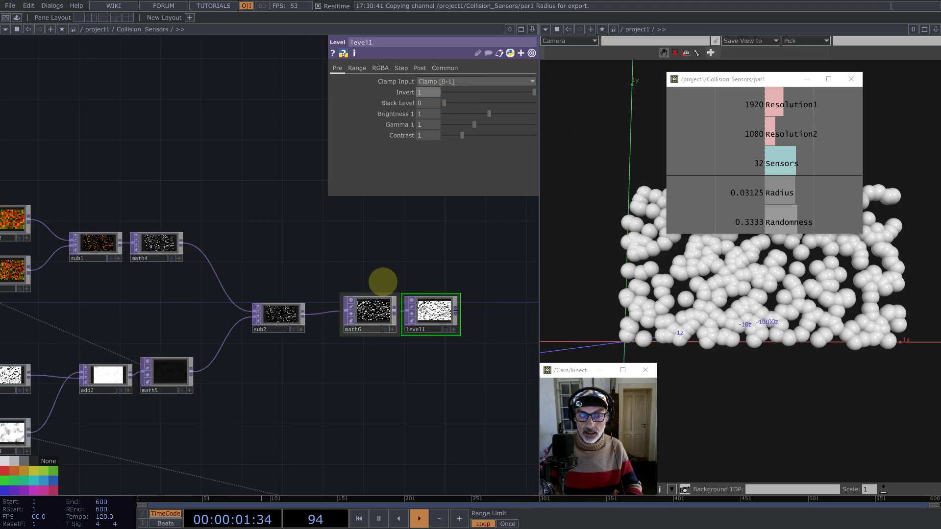
{"action": "scroll", "coordinate": [437, 312], "scroll_direction": "up", "scroll_amount": 3}
{"action": "scroll", "coordinate": [421, 297], "scroll_direction": "up", "scroll_amount": 2}
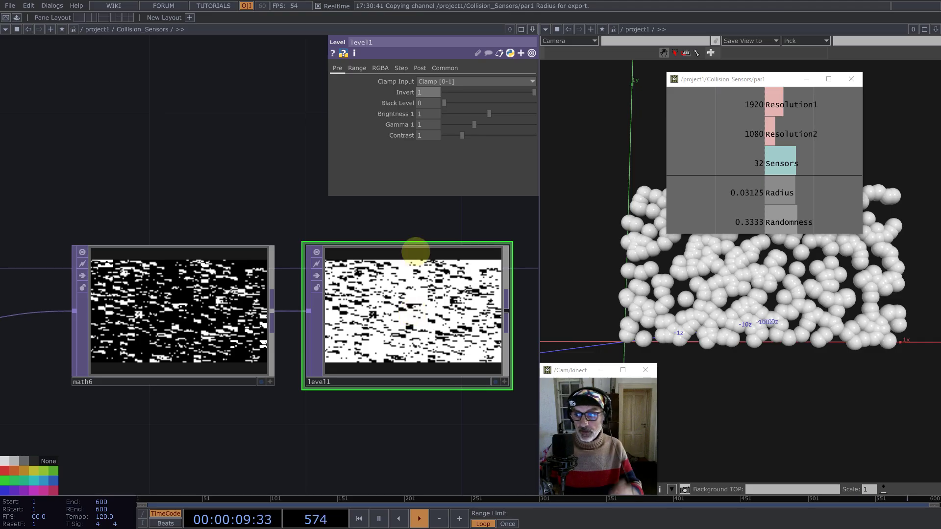
{"action": "scroll", "coordinate": [368, 286], "scroll_direction": "down", "scroll_amount": 3}
{"action": "left_click_drag", "start_coordinate": [208, 208], "coordinate": [318, 264]}
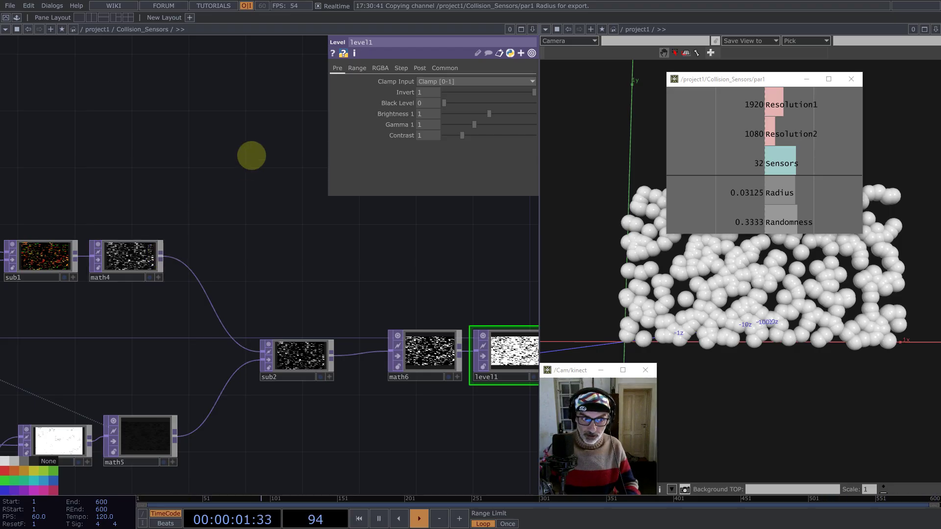
{"action": "middle_click", "coordinate": [160, 255]}
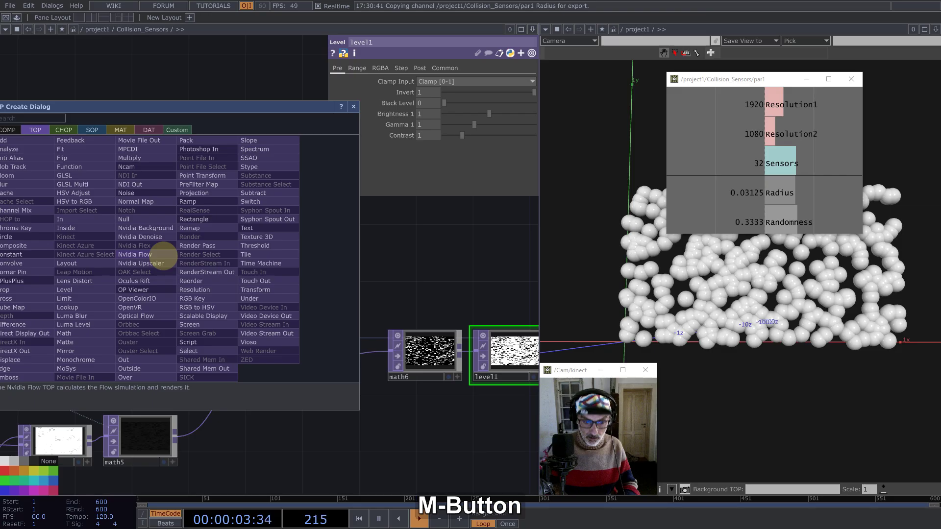
{"action": "type", "text": "math"}
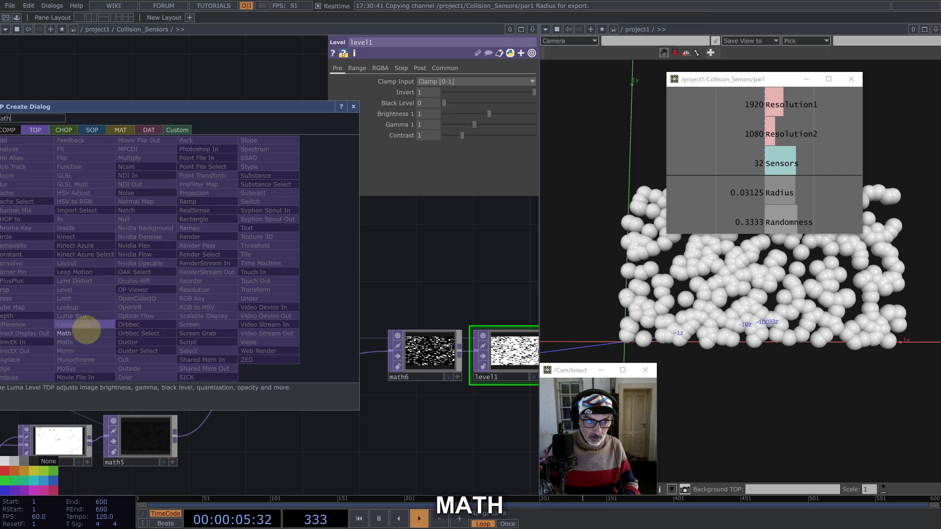
{"action": "left_click", "coordinate": [86, 331]}
{"action": "left_click", "coordinate": [423, 269]}
{"action": "left_click_drag", "start_coordinate": [480, 241], "coordinate": [212, 216]}
{"action": "left_click", "coordinate": [447, 136]}
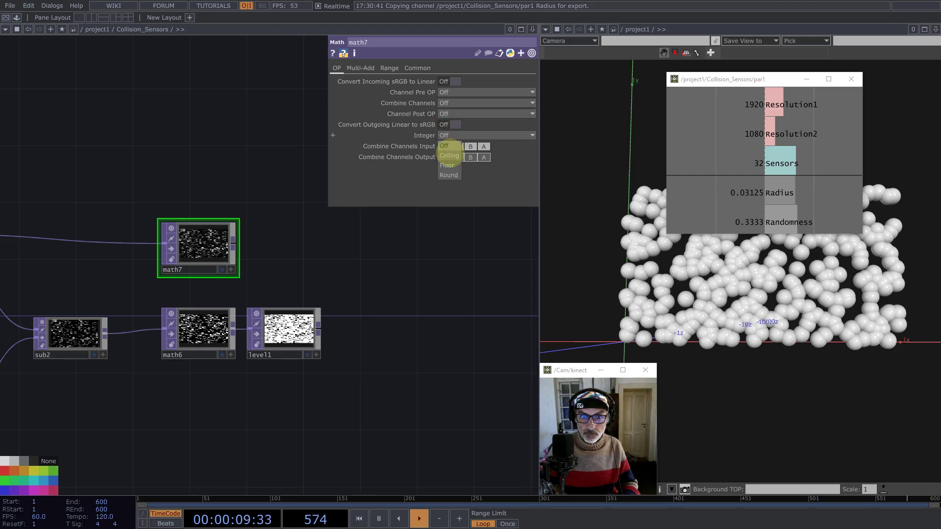
{"action": "left_click", "coordinate": [448, 156]}
Step: Duplicate level1 and feed the copy from math7 instead of math6
{"action": "left_click", "coordinate": [286, 338]}
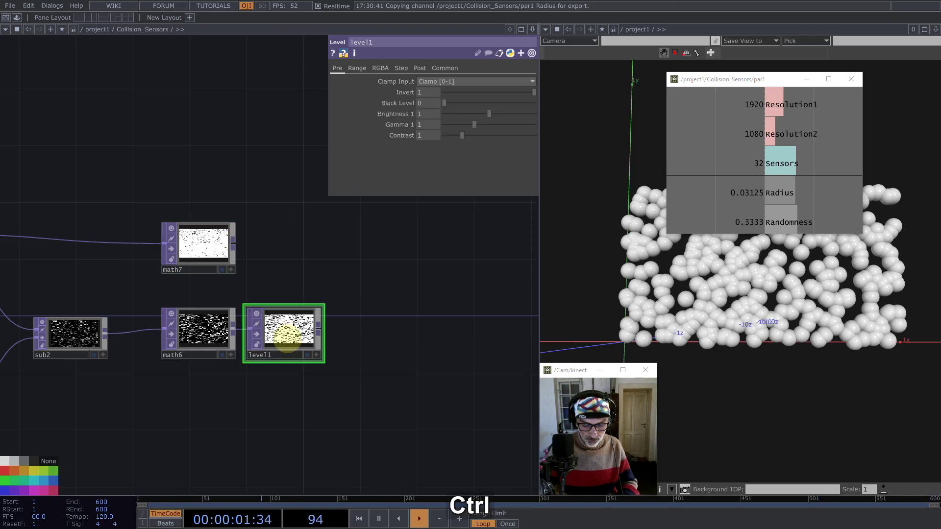
{"action": "key", "text": "ctrl+v"}
{"action": "left_click", "coordinate": [314, 252]}
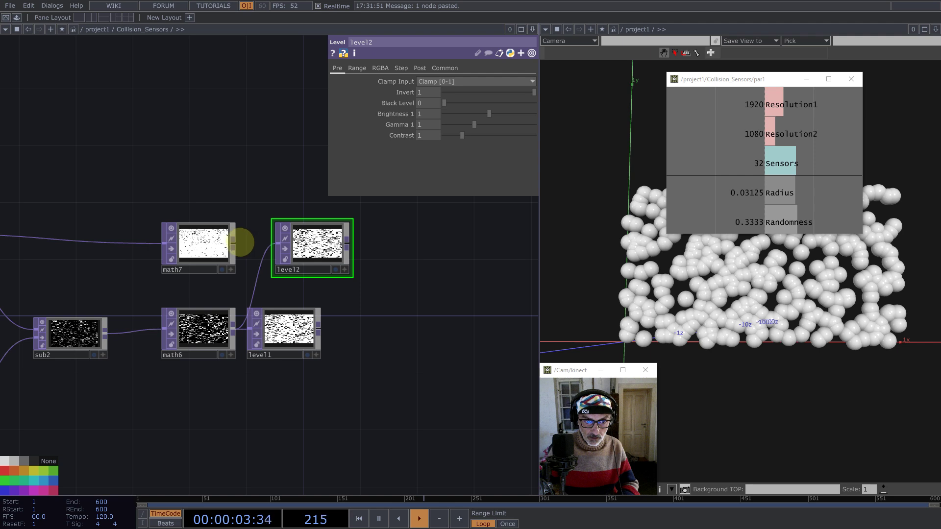
{"action": "left_click_drag", "start_coordinate": [235, 242], "coordinate": [273, 250]}
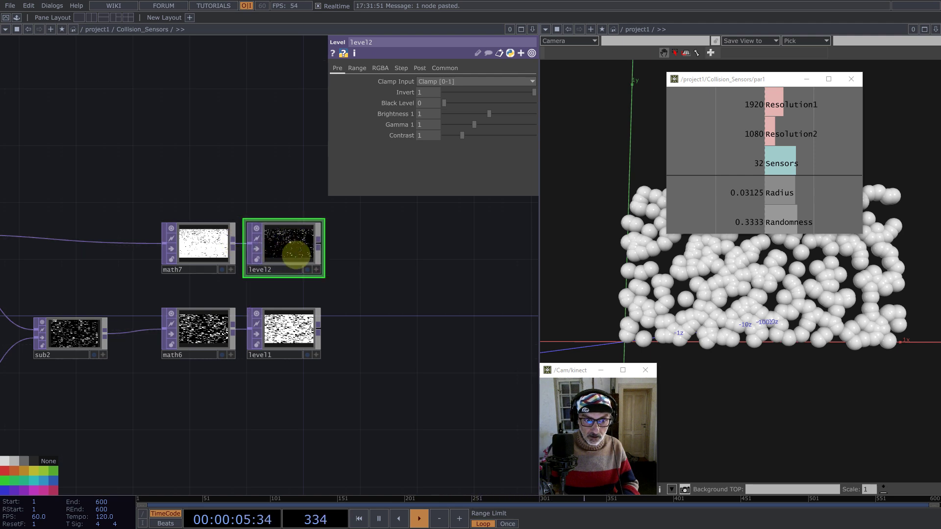
Step: Add a Subtract TOP that takes level1 as its first input and level2 as its second
{"action": "left_click_drag", "start_coordinate": [384, 300], "coordinate": [367, 292]}
{"action": "left_click", "coordinate": [279, 320]}
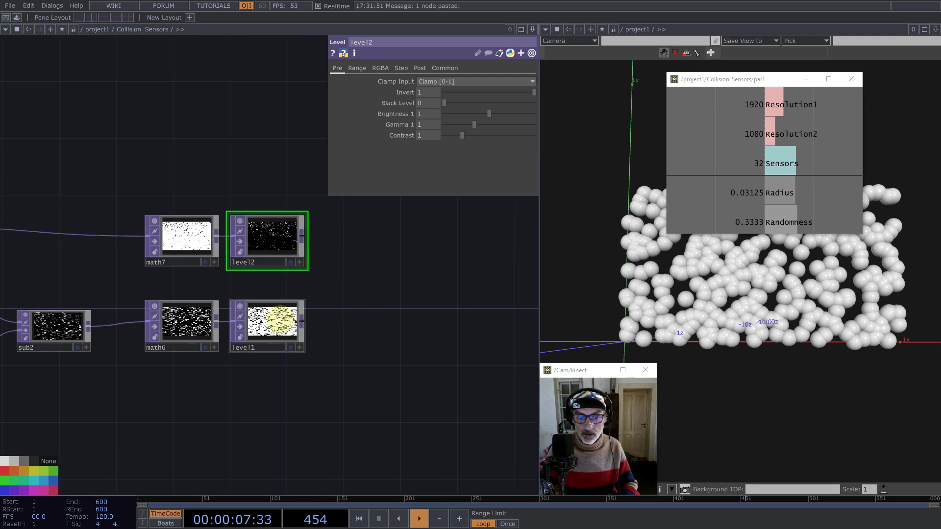
{"action": "middle_click", "coordinate": [304, 320]}
{"action": "type", "text": "su"}
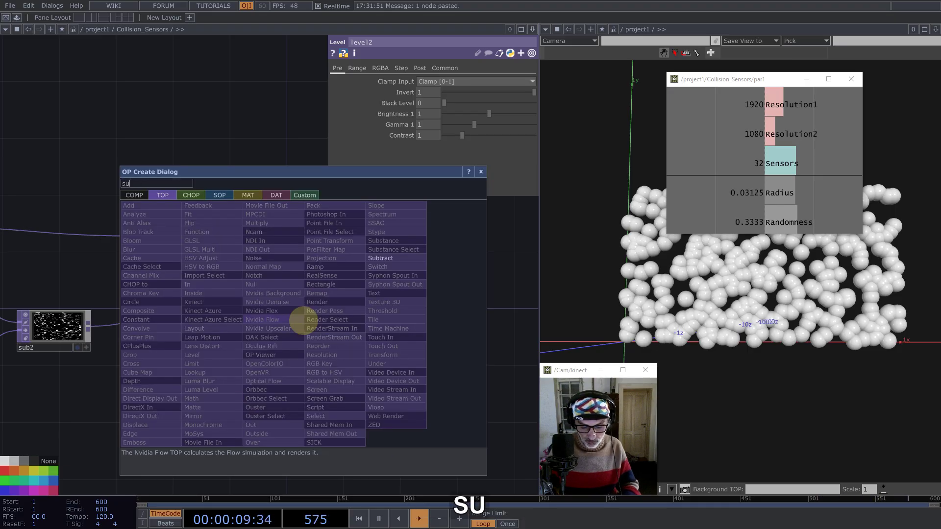
{"action": "type", "text": "b"}
{"action": "left_click", "coordinate": [387, 260]}
{"action": "left_click", "coordinate": [389, 267]}
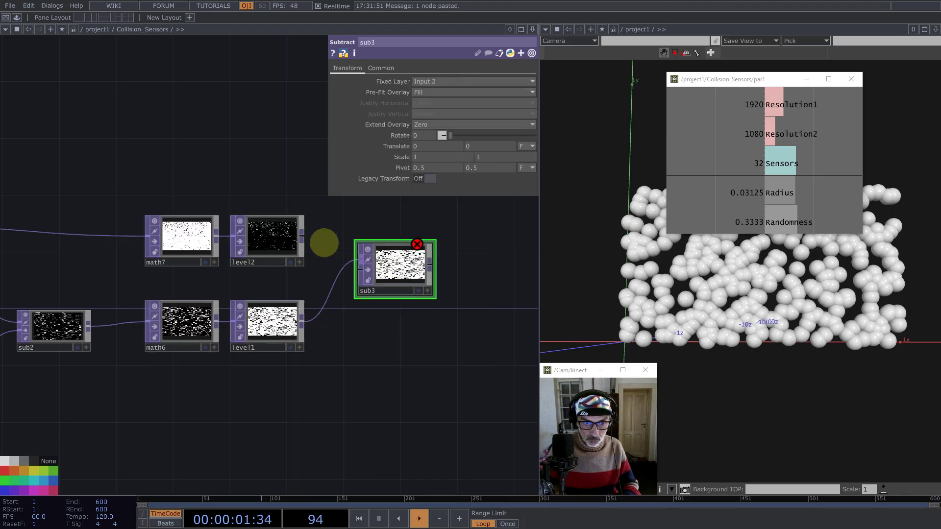
{"action": "left_click_drag", "start_coordinate": [302, 236], "coordinate": [362, 269]}
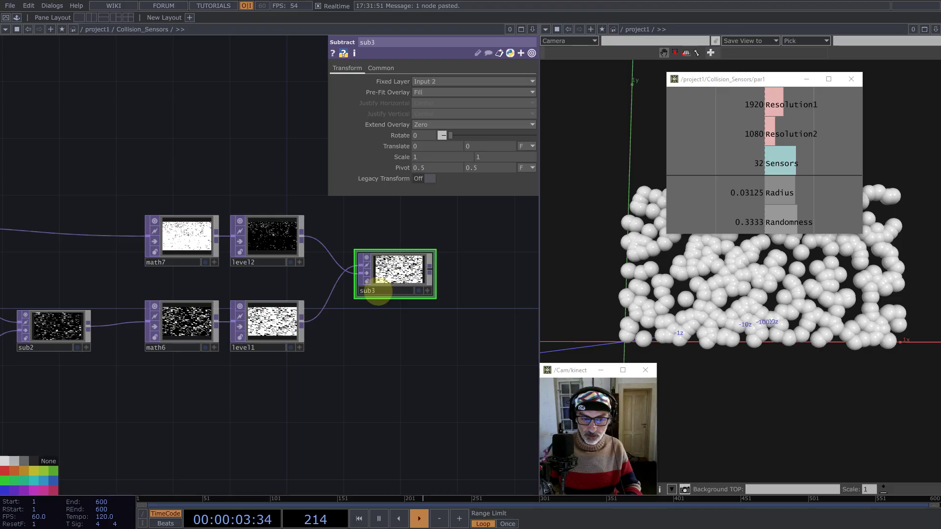
Step: Branch a new Math TOP off sub2's output and set its Multiply value to 0.5
{"action": "scroll", "coordinate": [420, 312], "scroll_direction": "down", "scroll_amount": 2}
{"action": "scroll", "coordinate": [446, 328], "scroll_direction": "down", "scroll_amount": 4}
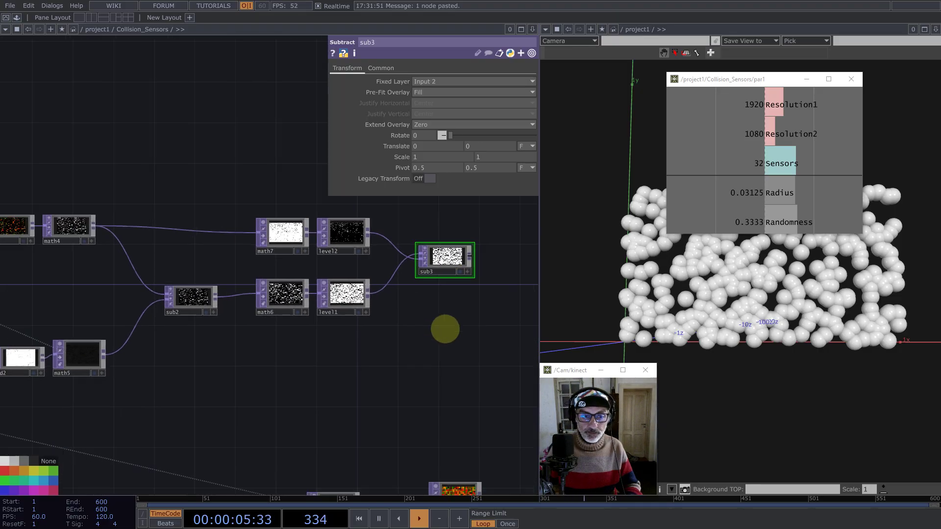
{"action": "left_click_drag", "start_coordinate": [298, 367], "coordinate": [351, 322]}
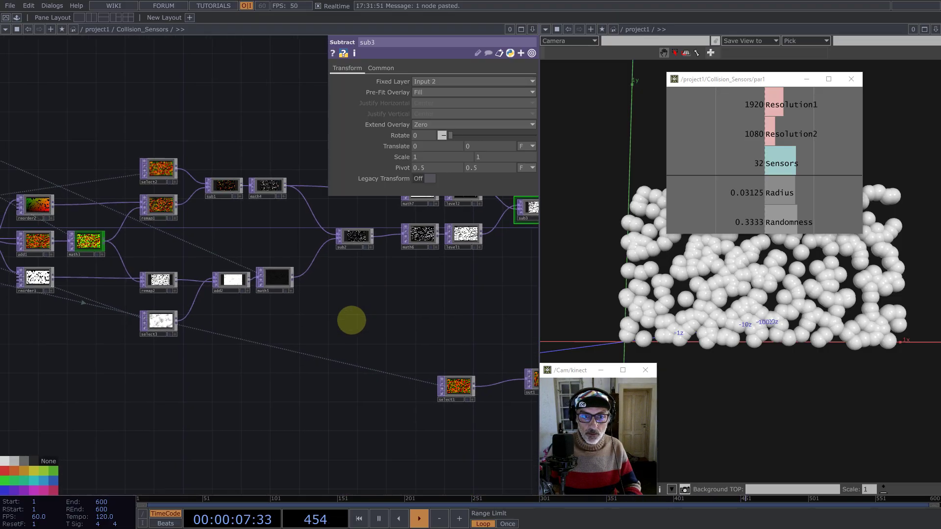
{"action": "left_click_drag", "start_coordinate": [393, 244], "coordinate": [335, 247]}
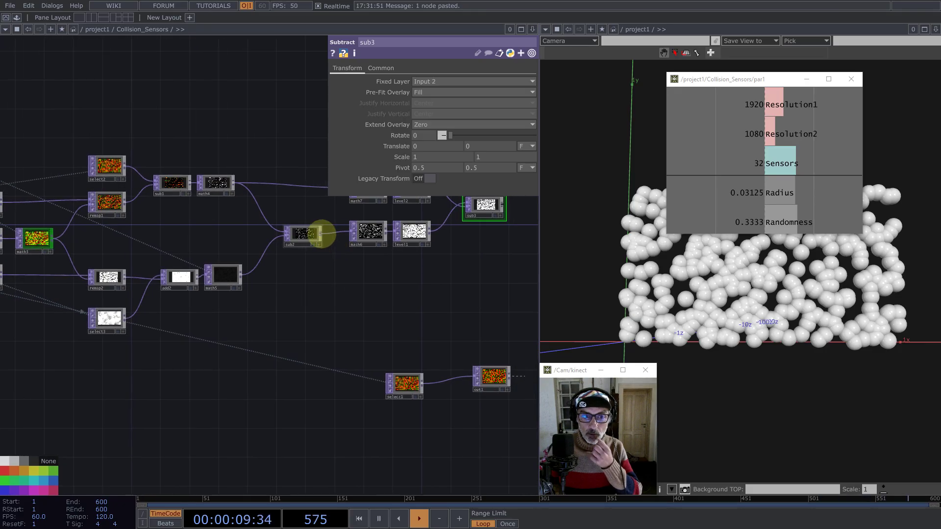
{"action": "middle_click", "coordinate": [319, 233]}
{"action": "type", "text": "ma"}
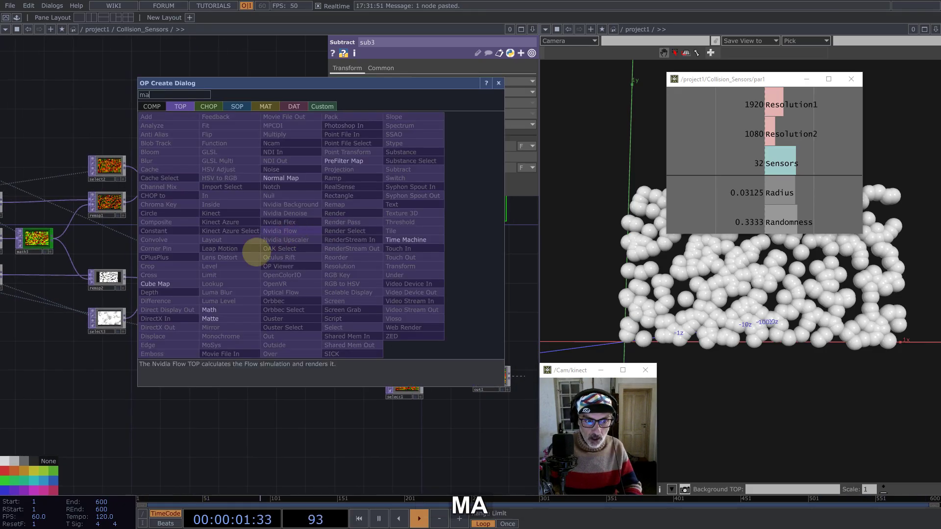
{"action": "left_click", "coordinate": [209, 310]}
{"action": "left_click", "coordinate": [382, 282]}
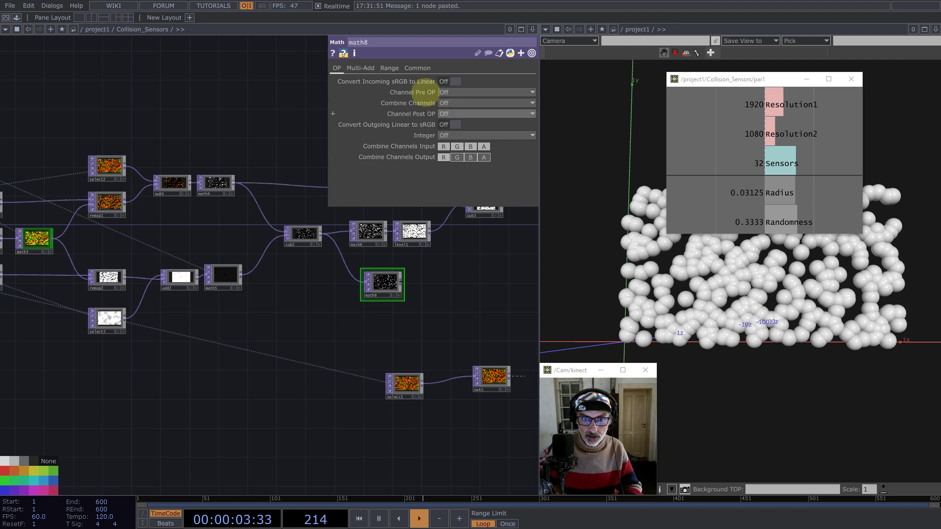
{"action": "left_click", "coordinate": [360, 67]}
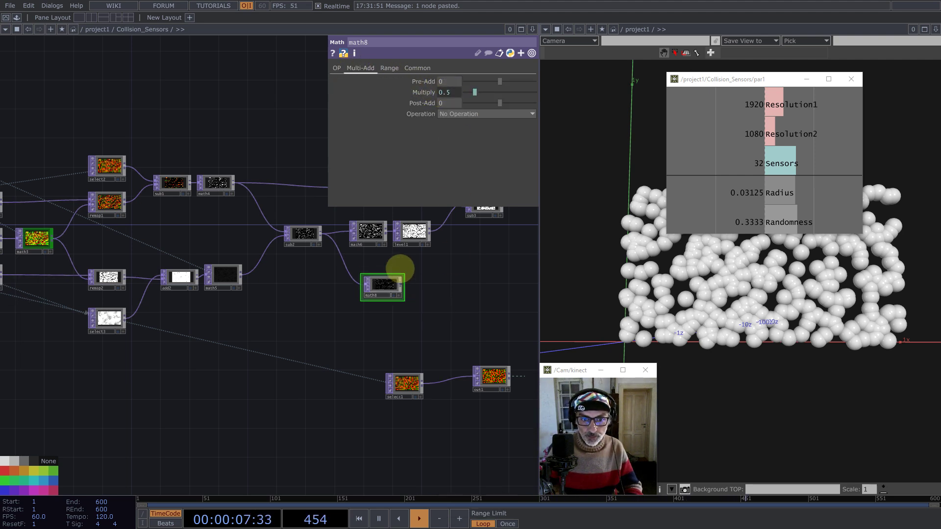
Step: Place the Normalize component from My Components in the network and feed it from sub1
{"action": "left_click_drag", "start_coordinate": [308, 301], "coordinate": [377, 300]}
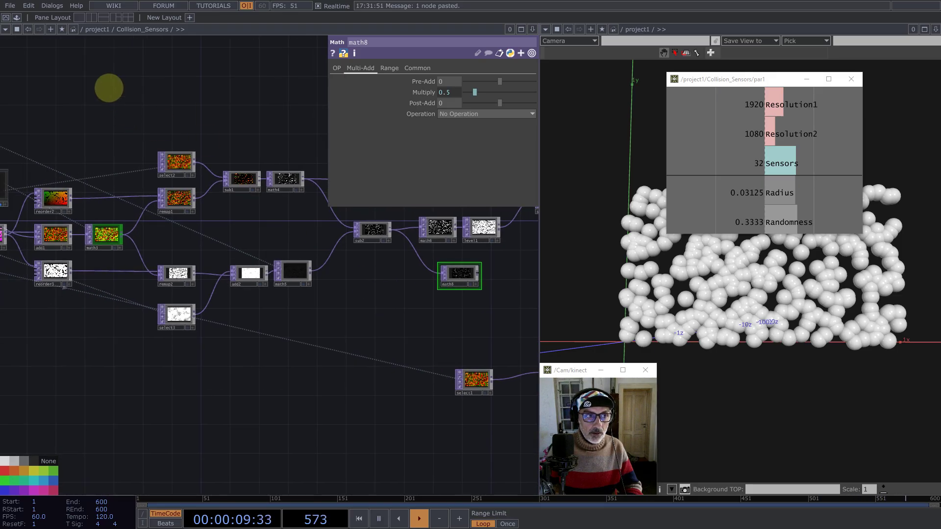
{"action": "left_click", "coordinate": [16, 17]}
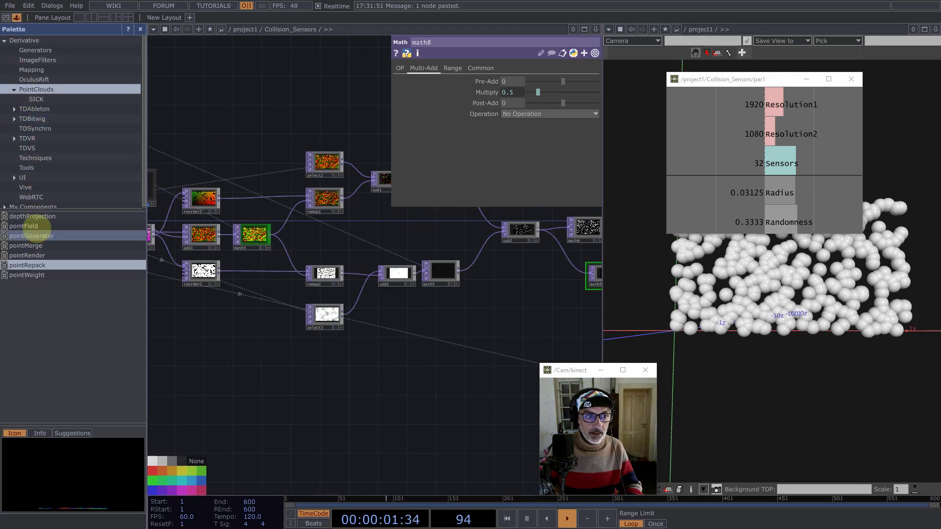
{"action": "left_click", "coordinate": [33, 206]}
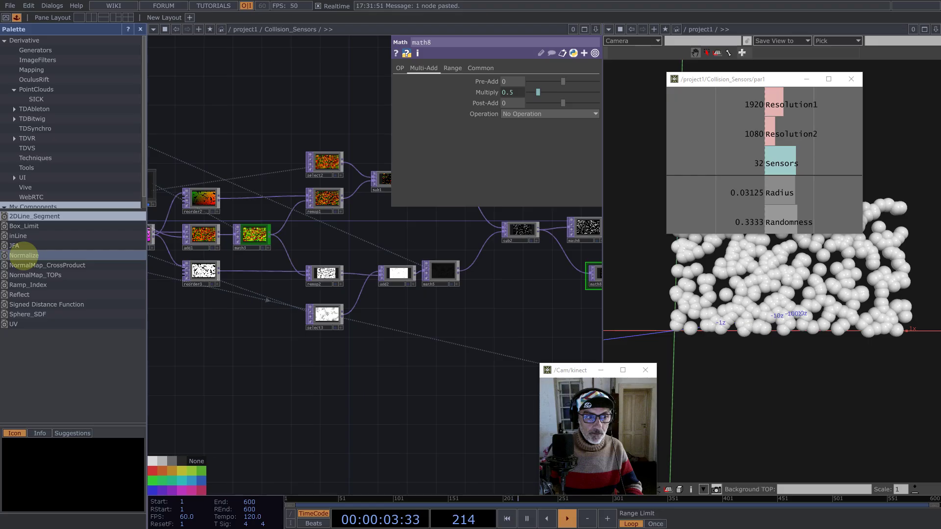
{"action": "left_click_drag", "start_coordinate": [24, 256], "coordinate": [391, 333]}
{"action": "left_click", "coordinate": [141, 29]}
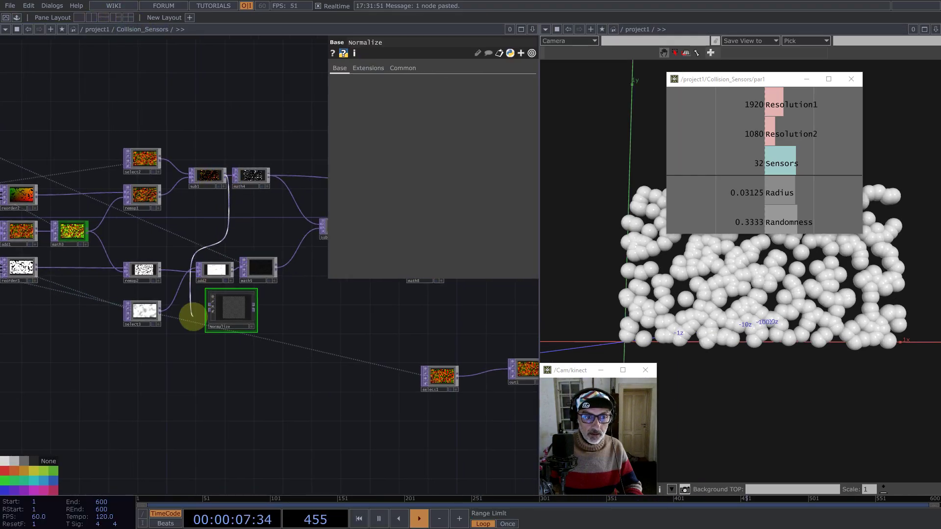
{"action": "left_click_drag", "start_coordinate": [196, 313], "coordinate": [336, 310]}
Step: Add a Multiply TOP combining math8 with the Normalize output, and arrange these nodes neatly below math6
{"action": "left_click_drag", "start_coordinate": [444, 284], "coordinate": [301, 341]}
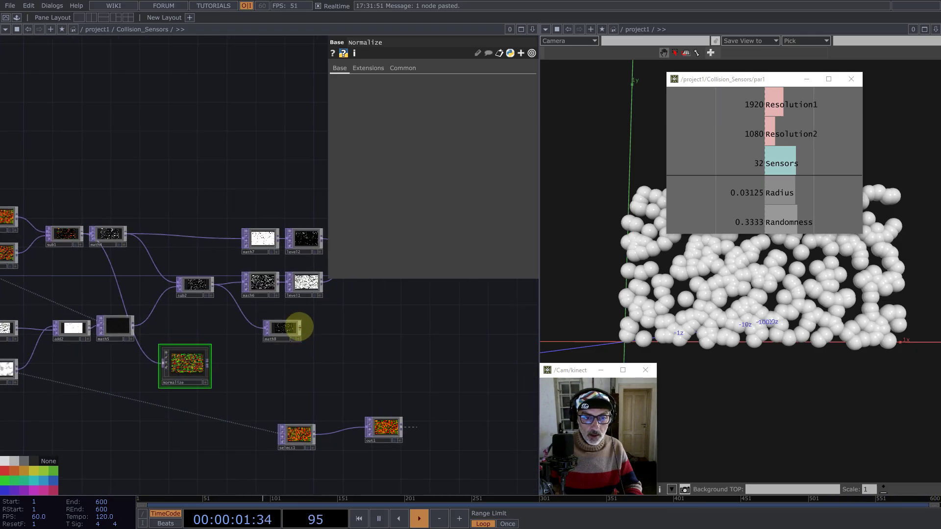
{"action": "middle_click", "coordinate": [298, 328]}
{"action": "right_click", "coordinate": [299, 327]}
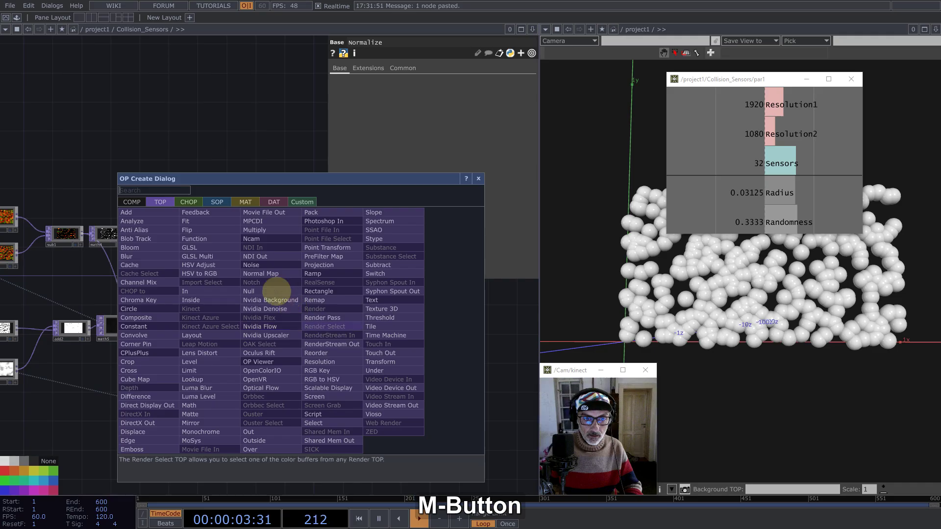
{"action": "left_click", "coordinate": [254, 234]}
{"action": "left_click", "coordinate": [341, 344]}
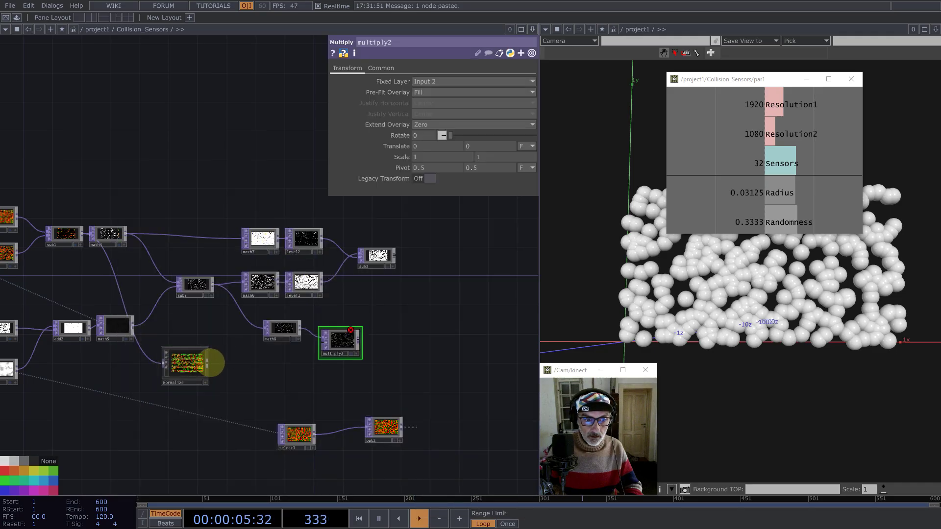
{"action": "left_click_drag", "start_coordinate": [322, 347], "coordinate": [323, 347]}
{"action": "left_click_drag", "start_coordinate": [191, 364], "coordinate": [204, 335]}
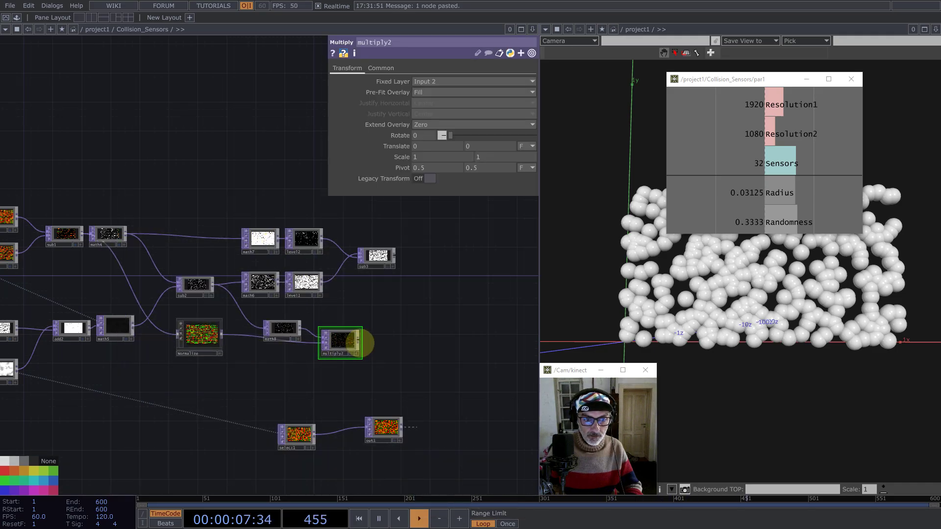
{"action": "left_click_drag", "start_coordinate": [349, 341], "coordinate": [341, 334]}
{"action": "left_click_drag", "start_coordinate": [388, 371], "coordinate": [267, 331]}
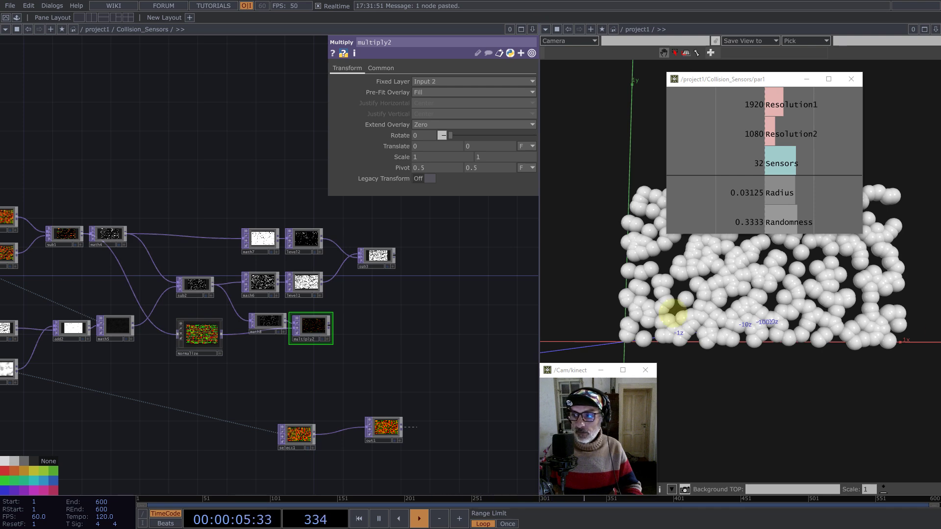
Step: Add another Multiply TOP that combines sub3 with multiply2
{"action": "middle_click", "coordinate": [396, 256]}
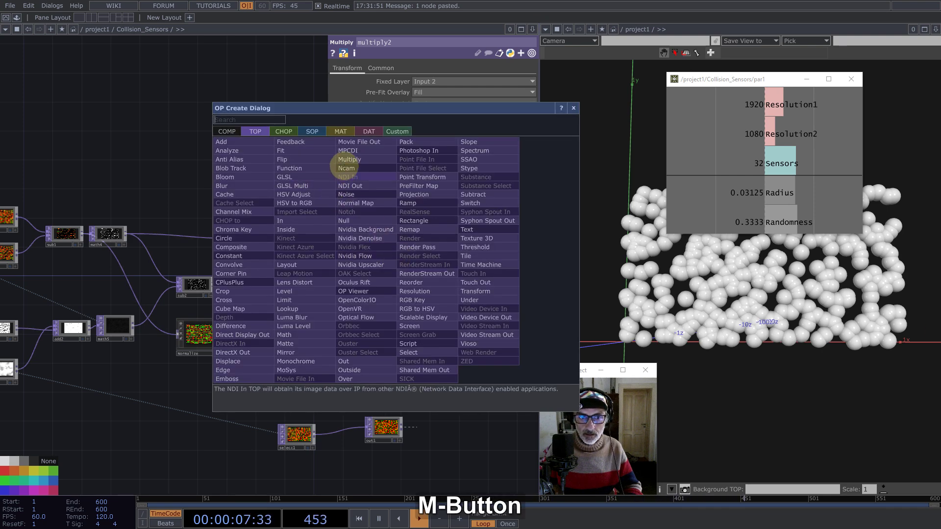
{"action": "left_click", "coordinate": [347, 164]}
{"action": "left_click", "coordinate": [433, 304]}
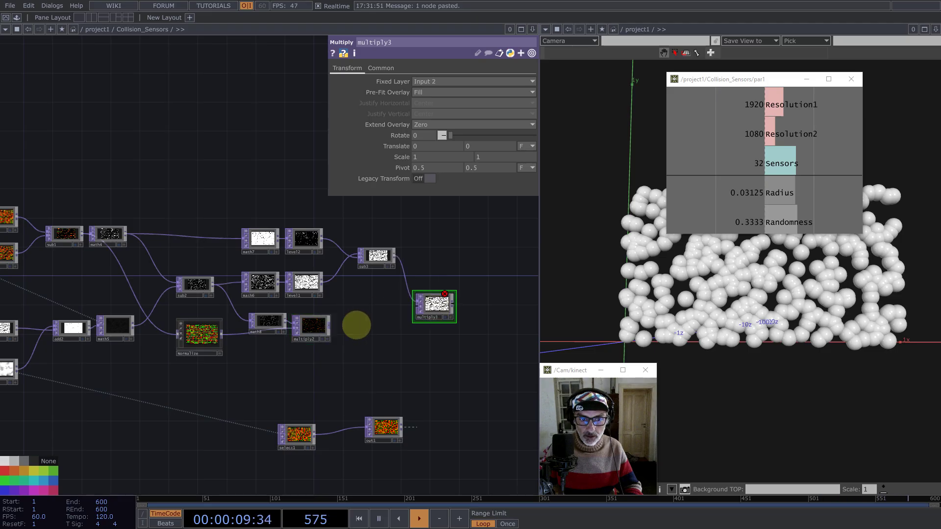
{"action": "left_click", "coordinate": [405, 310]}
{"action": "left_click_drag", "start_coordinate": [435, 304], "coordinate": [264, 292]}
{"action": "left_click_drag", "start_coordinate": [262, 318], "coordinate": [270, 318]}
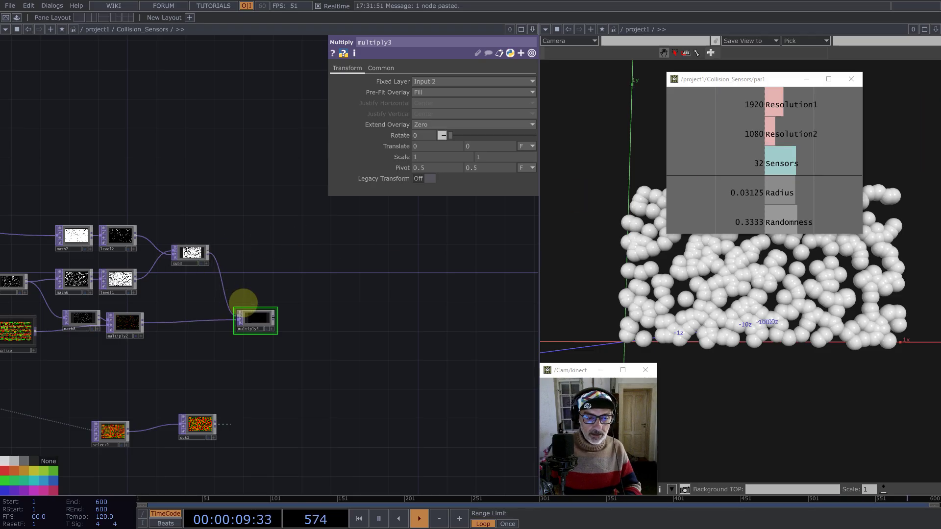
Step: Place the pixelate component from the ImageFilters palette in the network and feed it from multiply3
{"action": "left_click_drag", "start_coordinate": [283, 273], "coordinate": [314, 273]}
{"action": "left_click", "coordinate": [16, 17]}
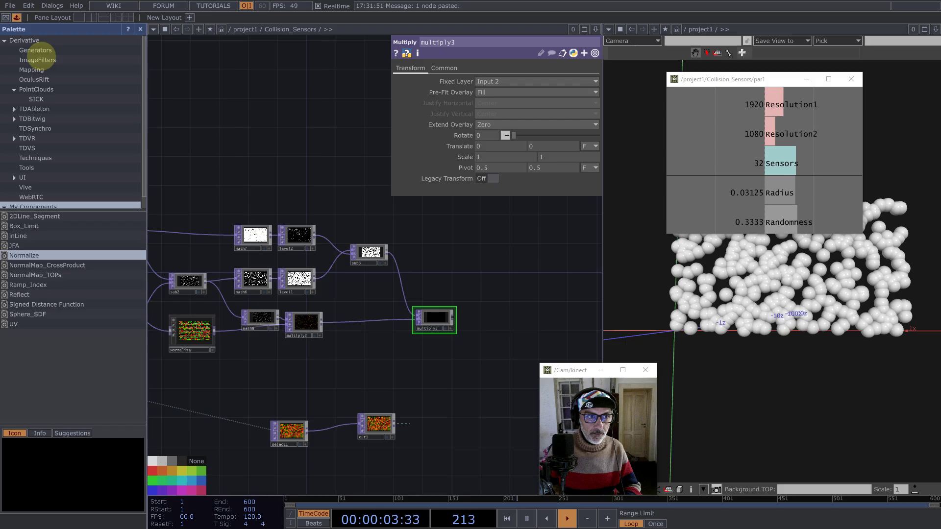
{"action": "left_click", "coordinate": [37, 60]}
{"action": "left_click_drag", "start_coordinate": [35, 343], "coordinate": [499, 305]}
{"action": "left_click_drag", "start_coordinate": [482, 346], "coordinate": [350, 343]}
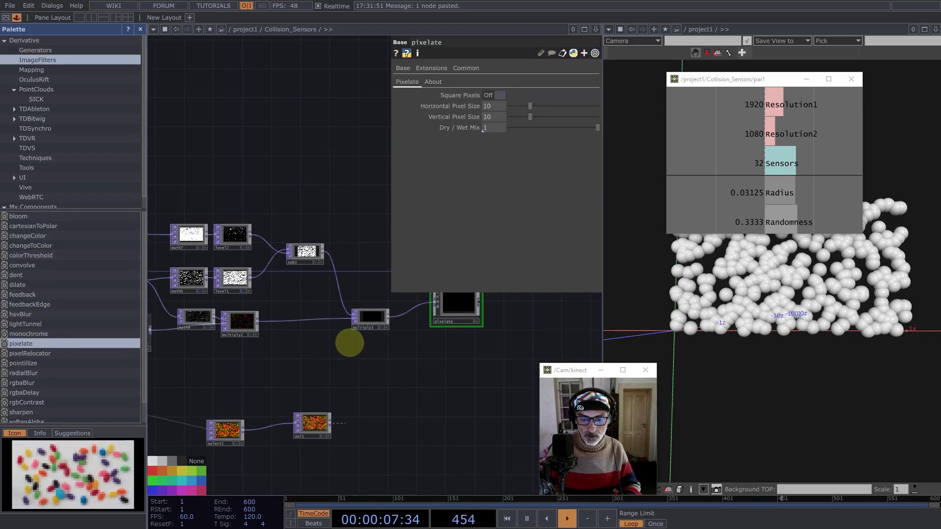
{"action": "left_click_drag", "start_coordinate": [386, 298], "coordinate": [366, 309]}
Step: Look inside the pixelate component and examine the resolution settings of its res2 node
{"action": "key", "text": "i"}
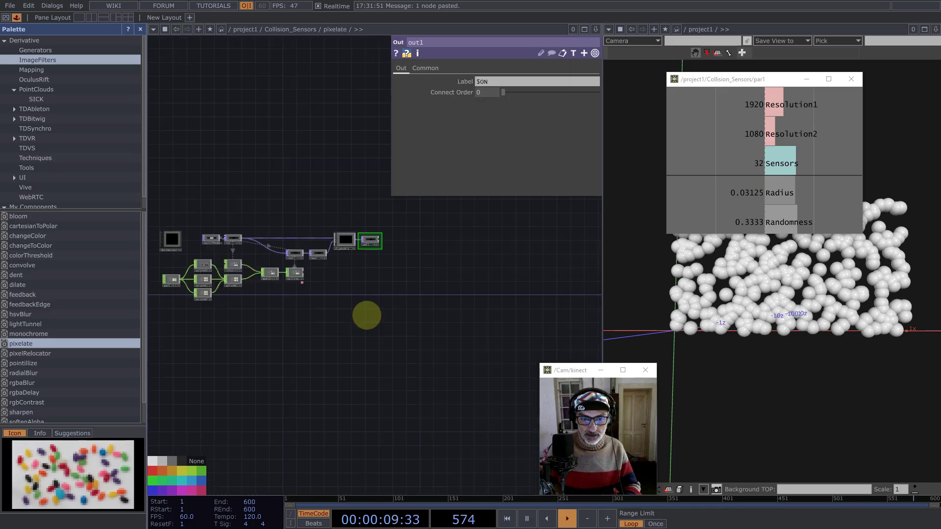
{"action": "left_click", "coordinate": [316, 254]}
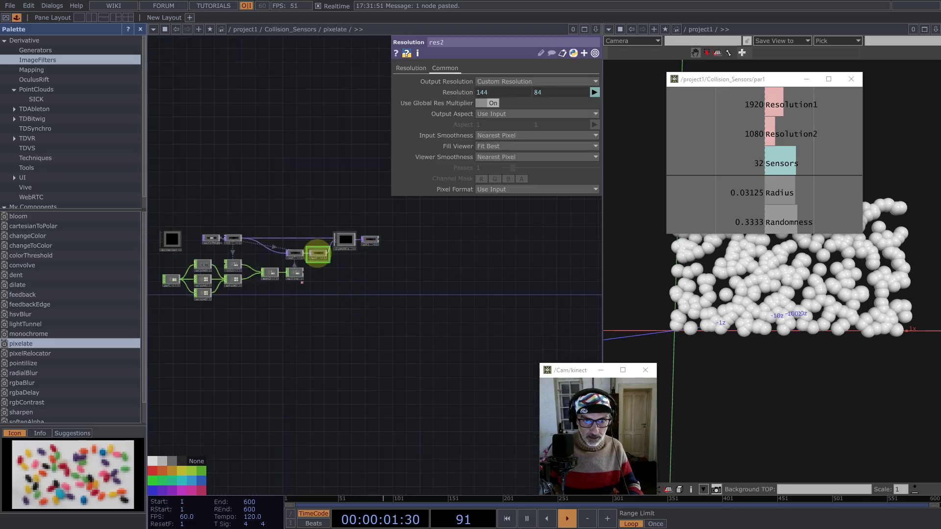
{"action": "key", "text": "ctrl+a"}
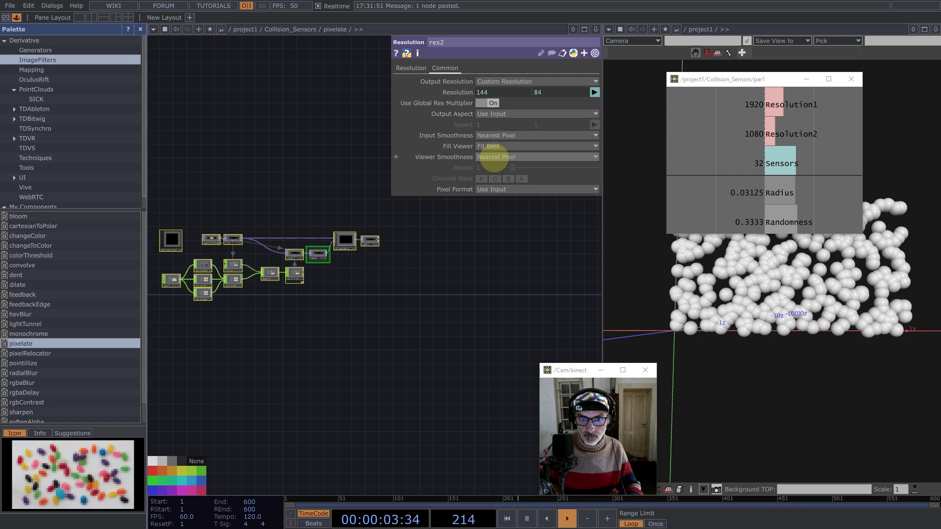
{"action": "key", "text": "u"}
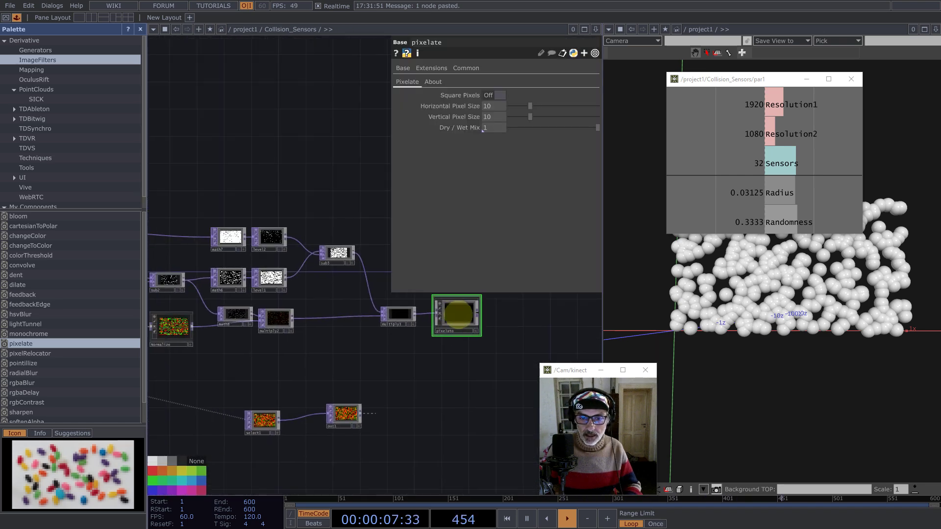
Step: Copy pointRepack's Resolution expression into pixelate's Horizontal Pixel Size and turn on Square Pixels
{"action": "scroll", "coordinate": [515, 346], "scroll_direction": "down", "scroll_amount": 3}
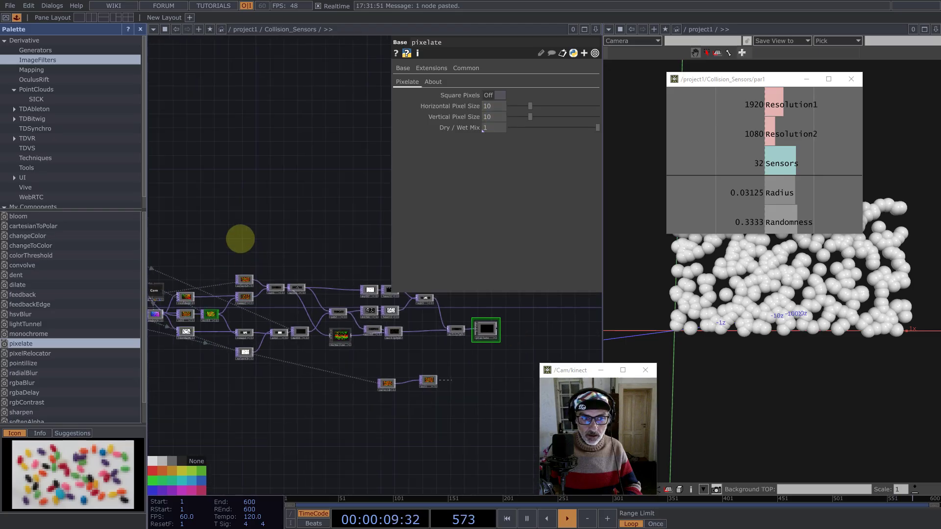
{"action": "left_click_drag", "start_coordinate": [240, 239], "coordinate": [435, 238]}
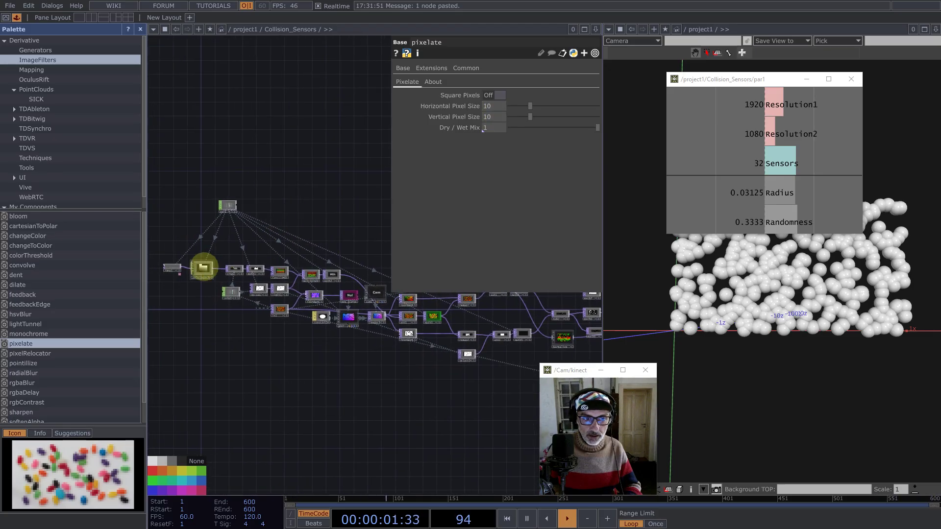
{"action": "left_click", "coordinate": [203, 268]}
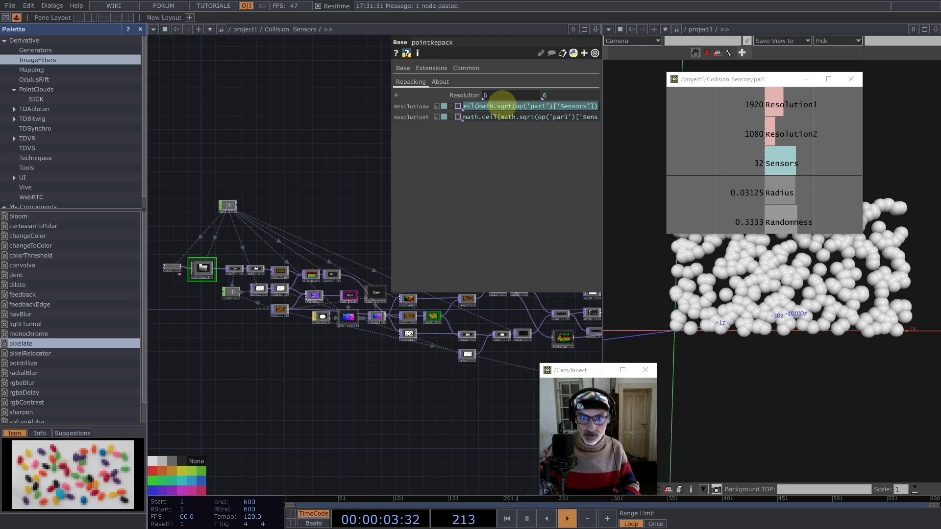
{"action": "key", "text": "ctrl+c"}
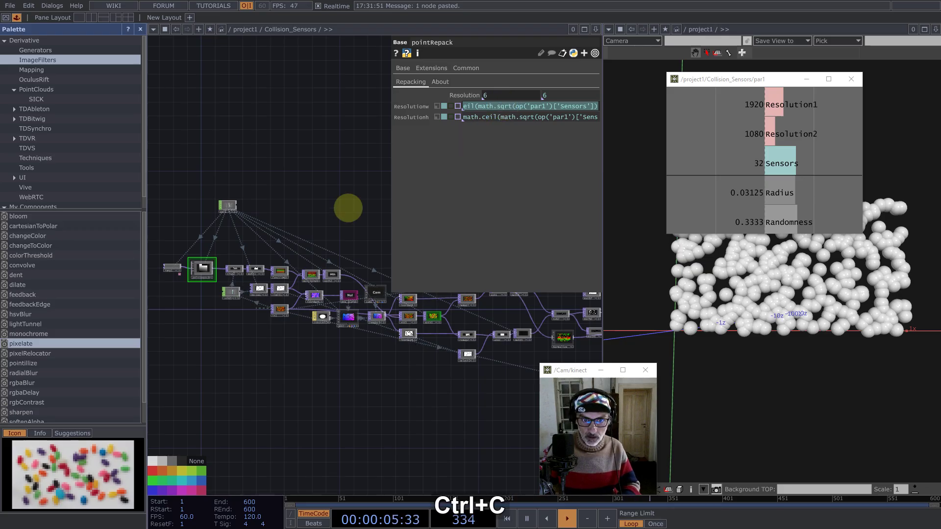
{"action": "left_click_drag", "start_coordinate": [347, 210], "coordinate": [269, 227]}
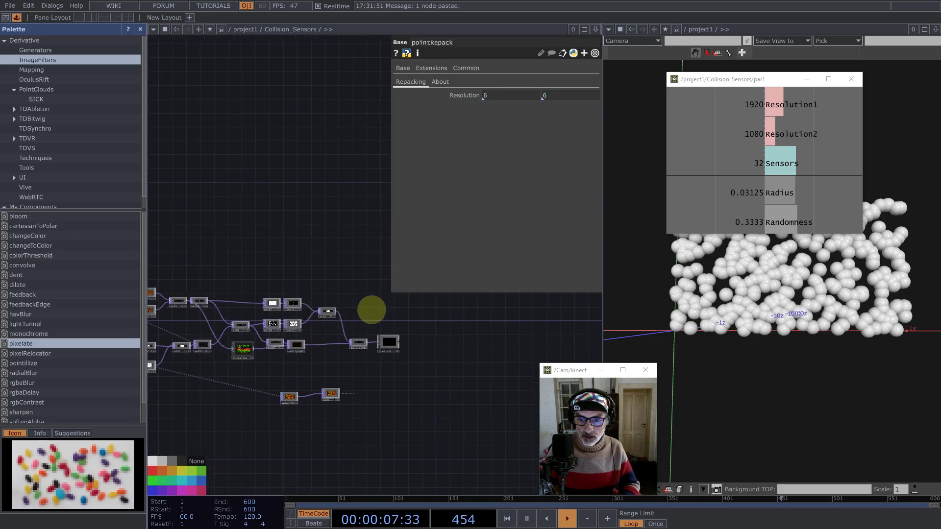
{"action": "left_click", "coordinate": [361, 342]}
{"action": "scroll", "coordinate": [365, 338], "scroll_direction": "up", "scroll_amount": 5}
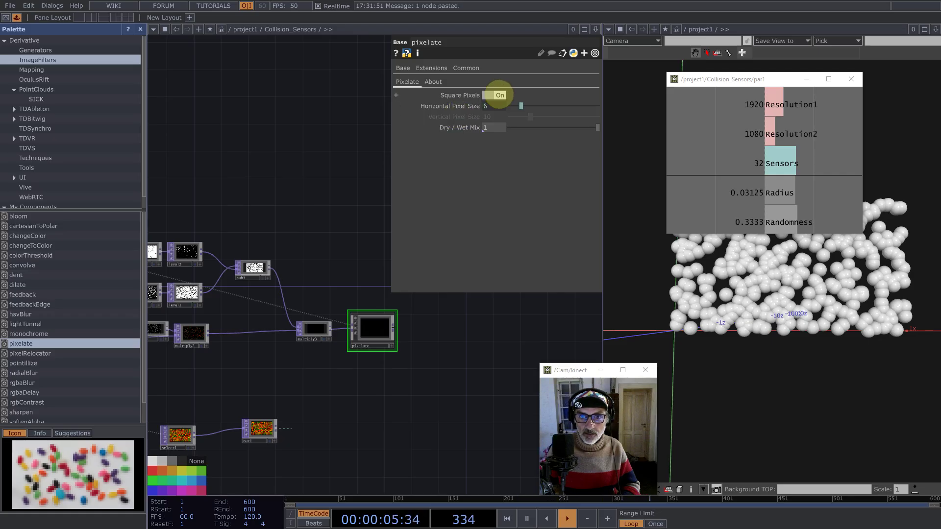
Step: Add a Math TOP after pixelate and set its Multiply value to 36
{"action": "middle_click", "coordinate": [395, 327]}
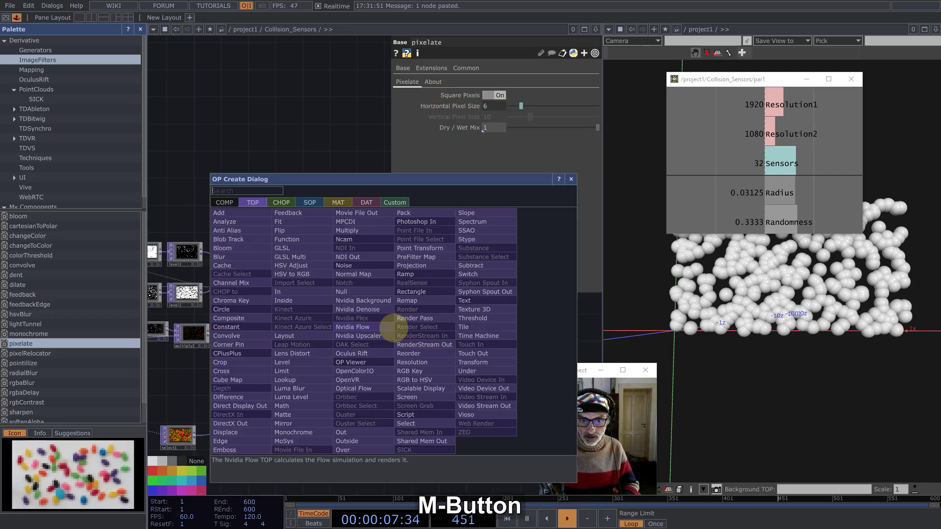
{"action": "type", "text": "mat"}
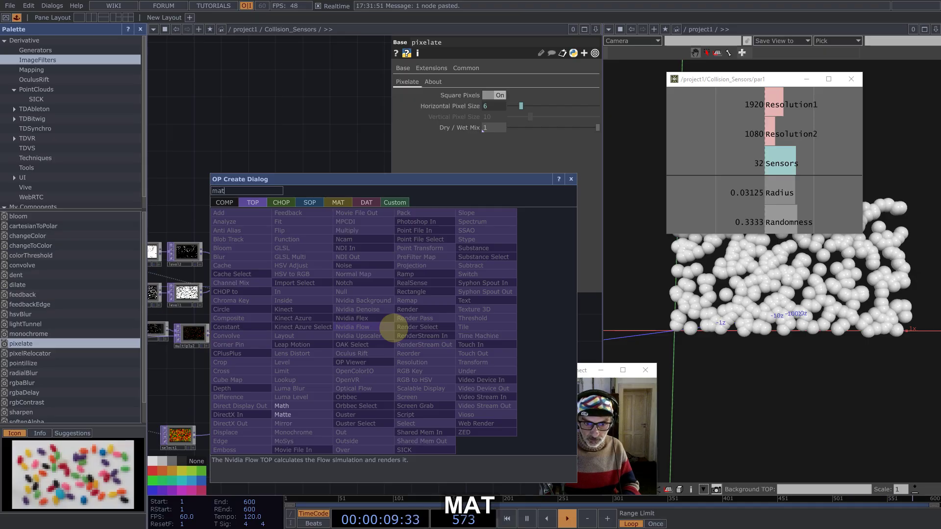
{"action": "left_click", "coordinate": [294, 406]}
{"action": "left_click", "coordinate": [422, 329]}
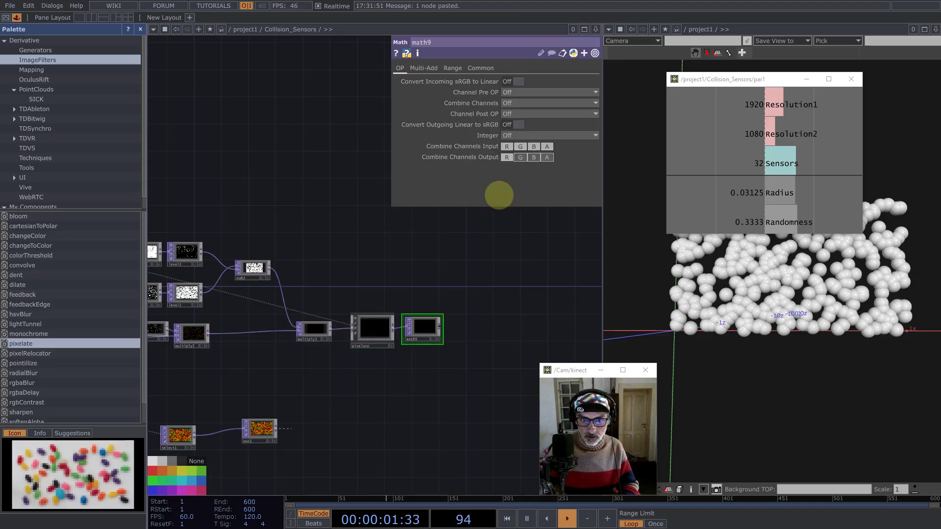
{"action": "left_click", "coordinate": [424, 68]}
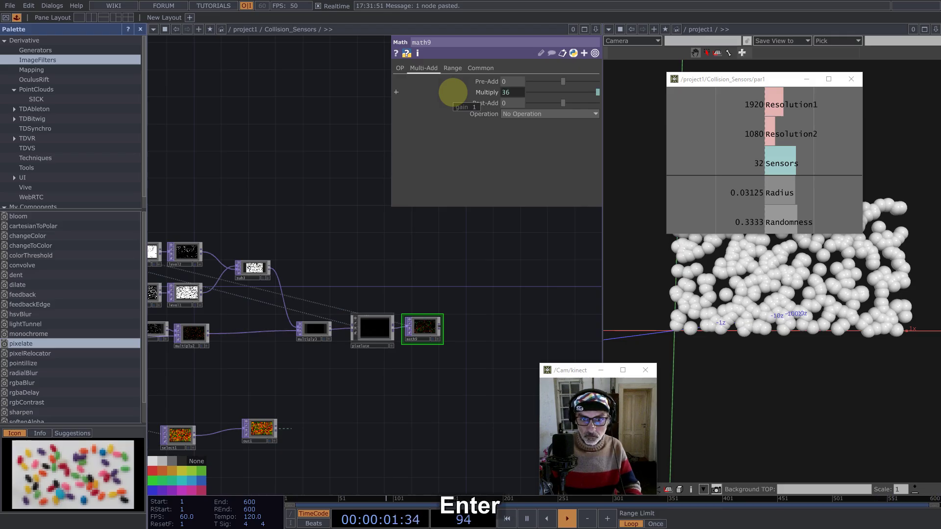
Step: Duplicate pixelate and math9, place the copies above the originals, and feed the copied pixelate from sub3
{"action": "key", "text": "ctrl+a"}
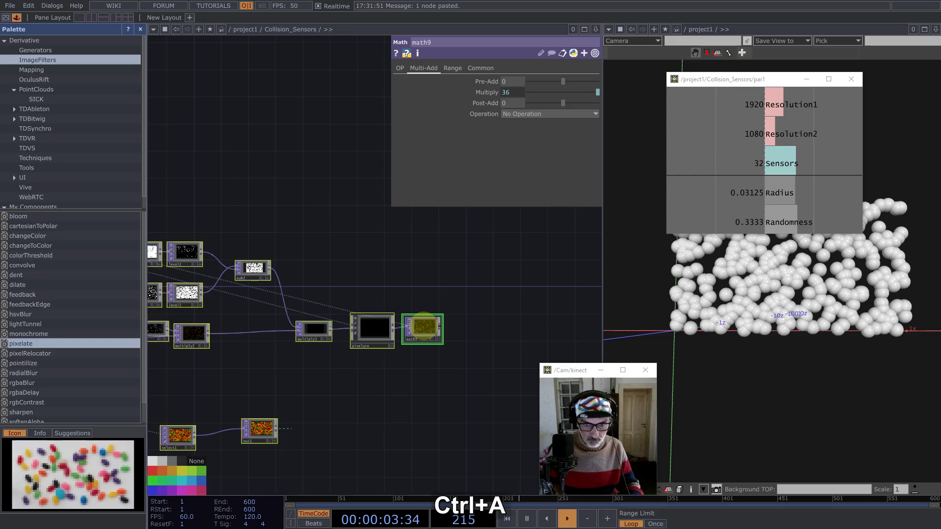
{"action": "left_click_drag", "start_coordinate": [460, 388], "coordinate": [366, 310]}
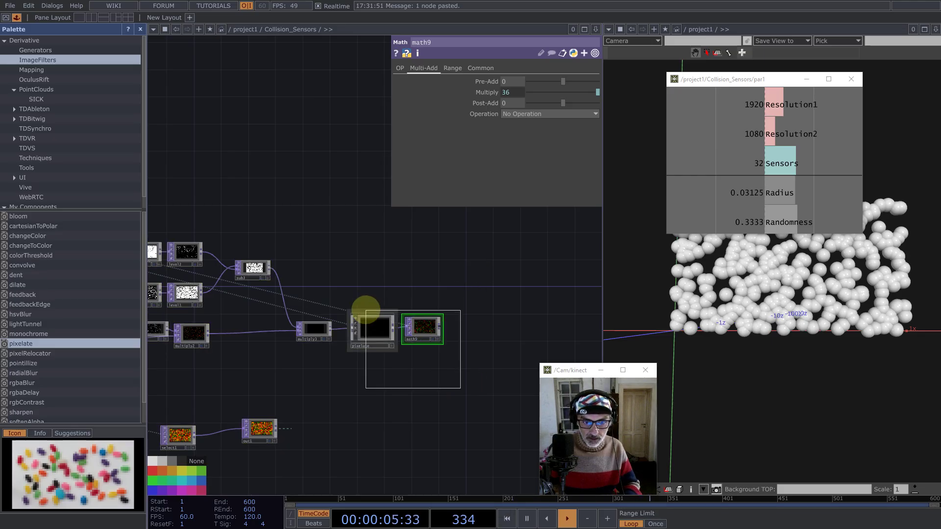
{"action": "key", "text": "ctrl+c"}
{"action": "key", "text": "ctrl+v"}
{"action": "left_click_drag", "start_coordinate": [373, 370], "coordinate": [375, 273]}
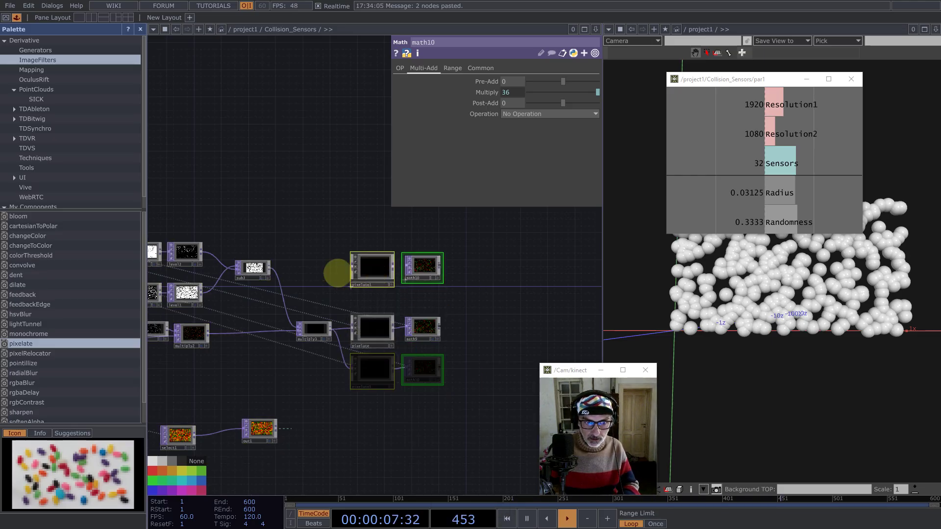
{"action": "left_click_drag", "start_coordinate": [269, 267], "coordinate": [307, 278]}
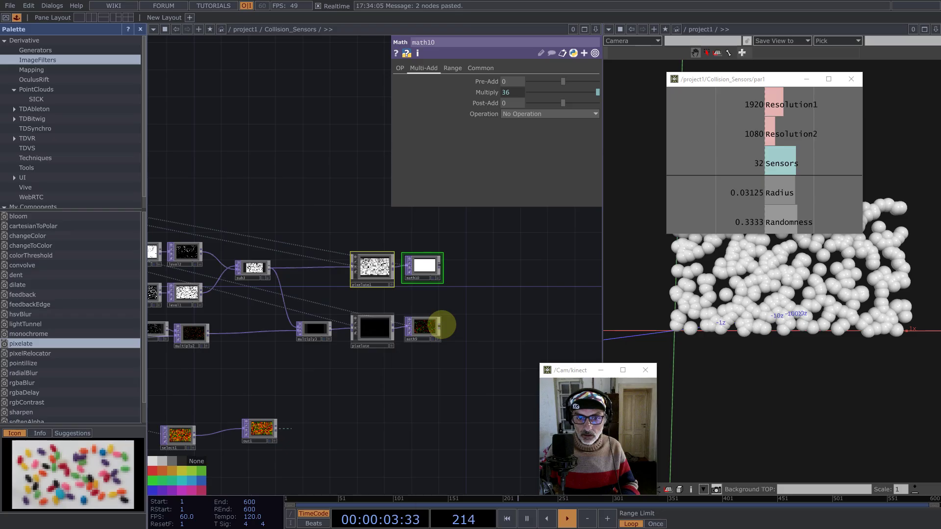
Step: Add a Composite TOP that takes math9 as its first input and math10 as its second
{"action": "middle_click", "coordinate": [442, 324]}
{"action": "type", "text": "co"}
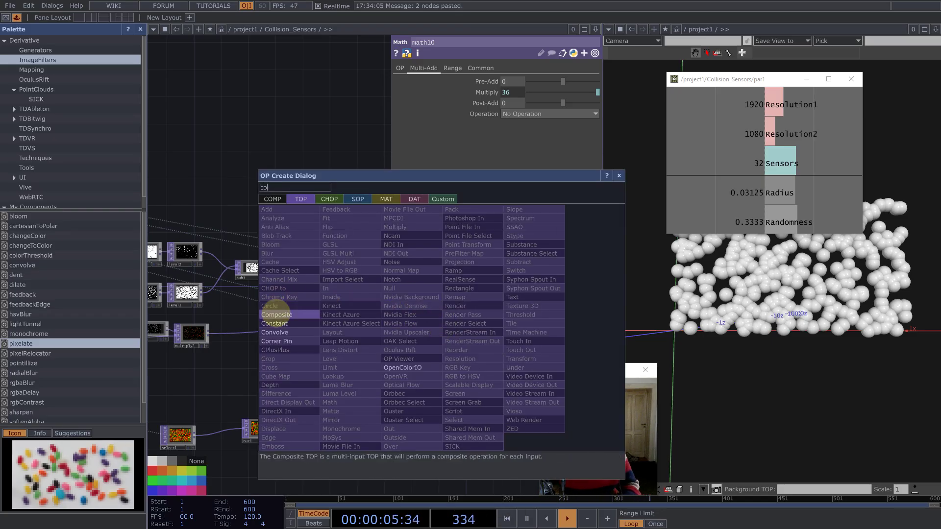
{"action": "left_click", "coordinate": [277, 315]}
{"action": "left_click", "coordinate": [487, 292]}
{"action": "left_click_drag", "start_coordinate": [399, 300], "coordinate": [329, 321]}
{"action": "left_click_drag", "start_coordinate": [366, 283], "coordinate": [400, 312]}
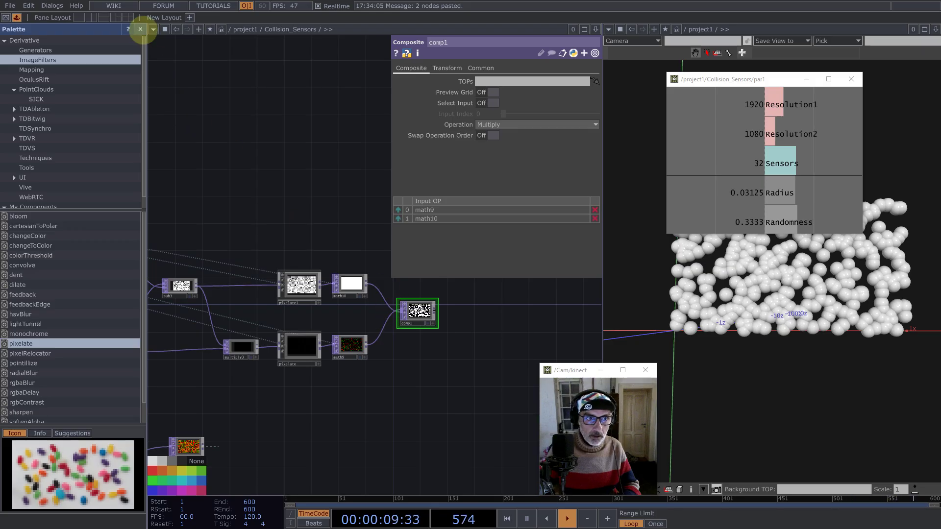
Step: Close the palette, set comp1's operation to Divide, and check its transform settings
{"action": "left_click", "coordinate": [141, 30]}
{"action": "left_click", "coordinate": [425, 125]}
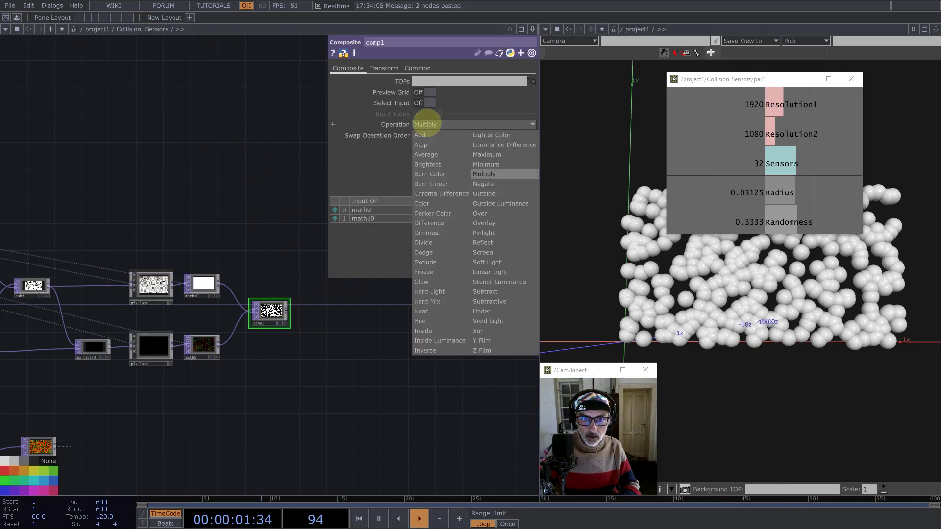
{"action": "left_click", "coordinate": [425, 242]}
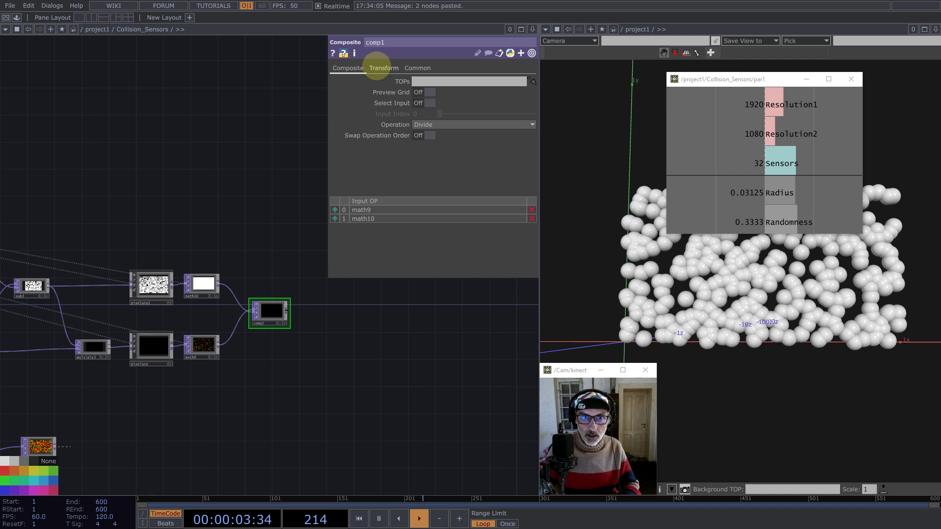
{"action": "left_click", "coordinate": [382, 69]}
{"action": "left_click", "coordinate": [424, 92]}
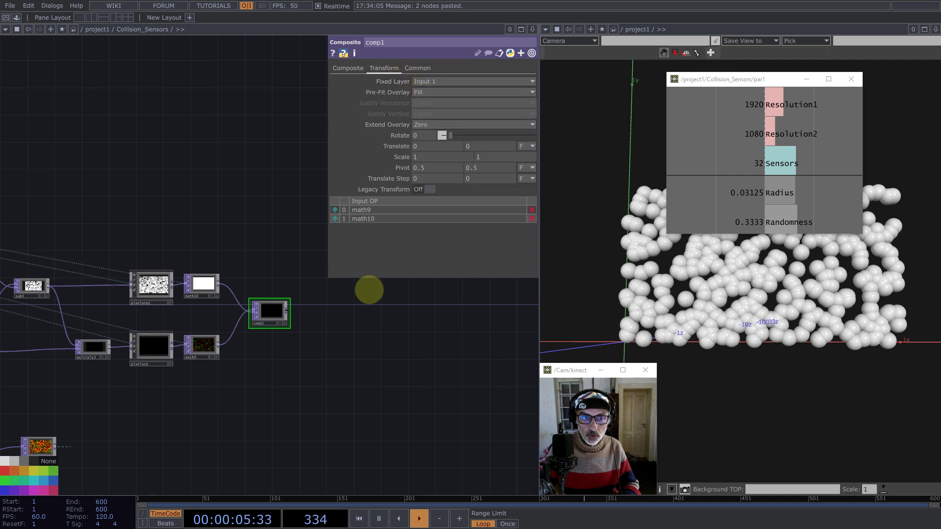
{"action": "scroll", "coordinate": [369, 369], "scroll_direction": "up", "scroll_amount": 1}
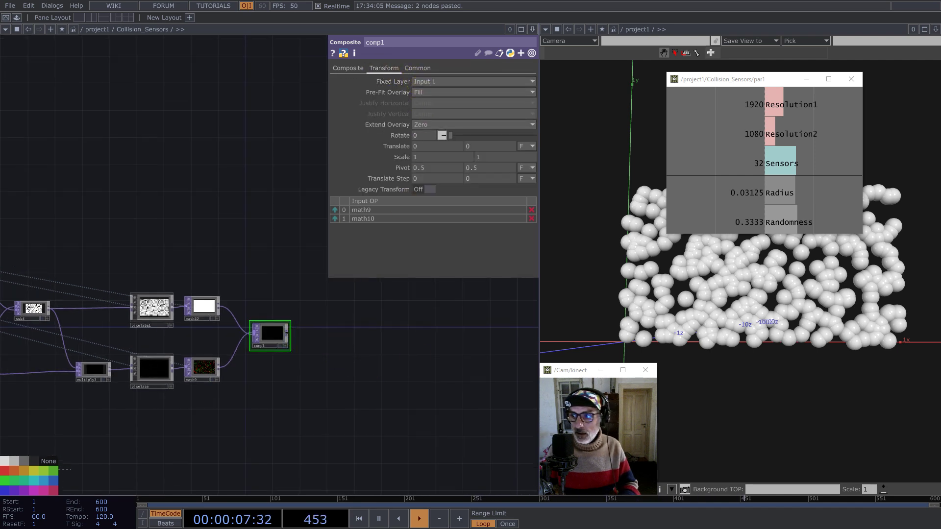
Step: Add an Add TOP fed by comp1's output and place it after that node
{"action": "middle_click", "coordinate": [288, 334]}
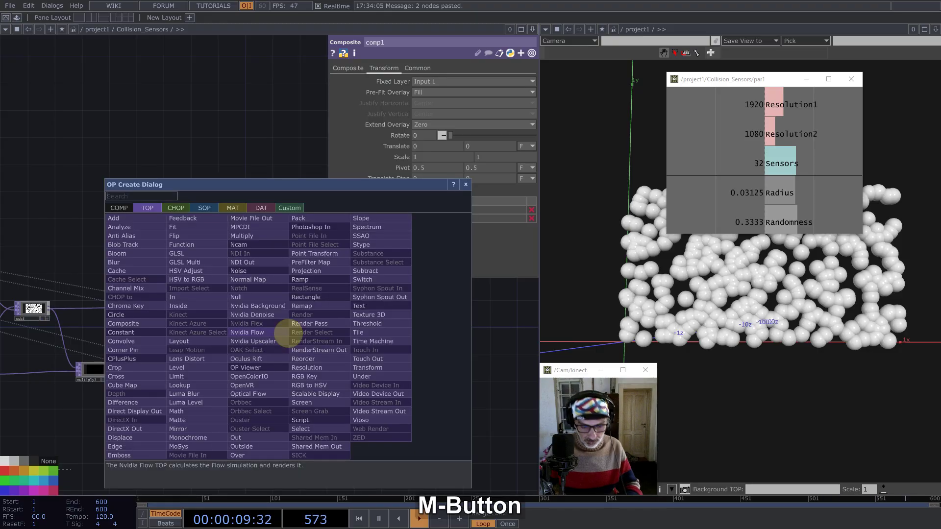
{"action": "type", "text": "ad"}
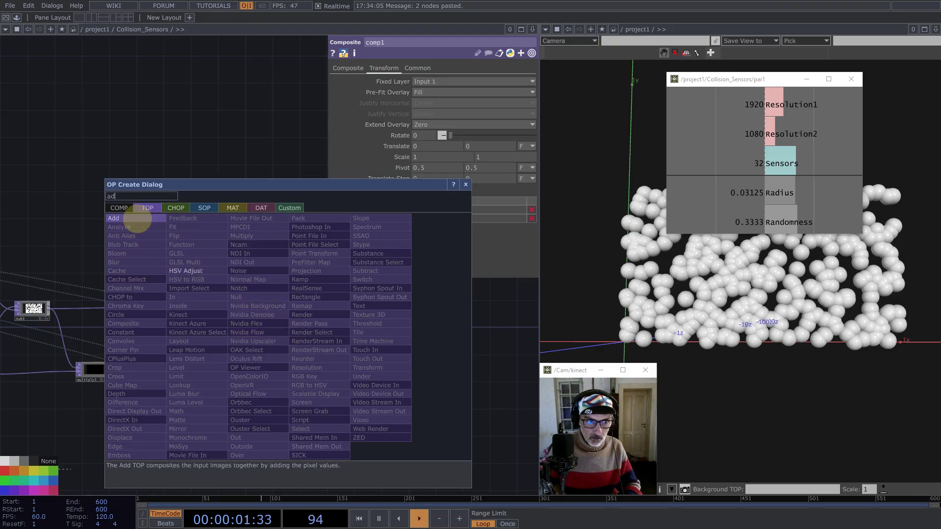
{"action": "left_click", "coordinate": [113, 218]}
{"action": "left_click", "coordinate": [371, 353]}
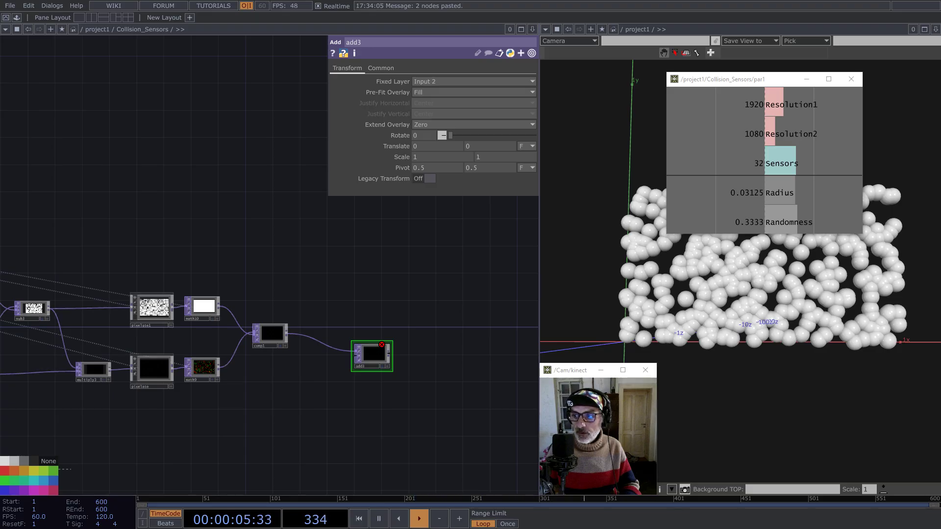
{"action": "double_click", "coordinate": [219, 430]}
{"action": "type", "text": "se"}
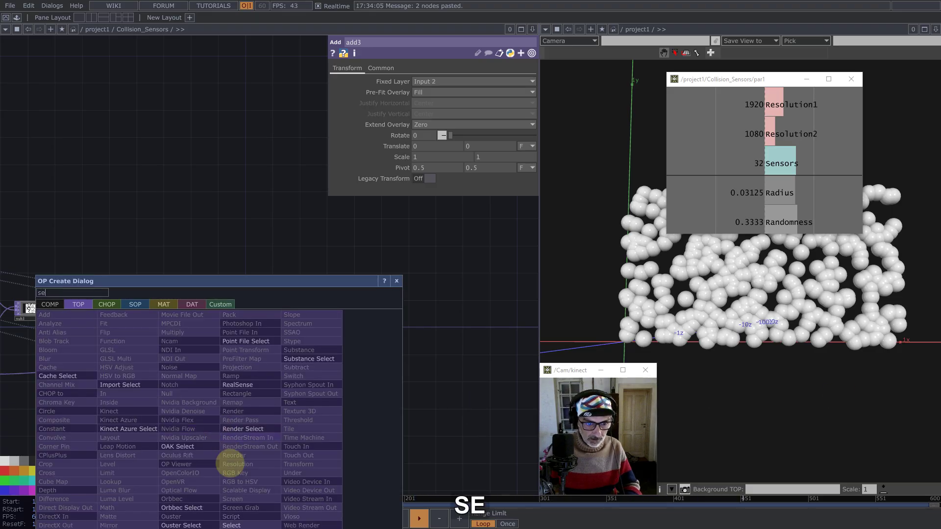
{"action": "left_click", "coordinate": [235, 523]}
{"action": "left_click", "coordinate": [249, 437]}
{"action": "scroll", "coordinate": [358, 368], "scroll_direction": "down", "scroll_amount": 5}
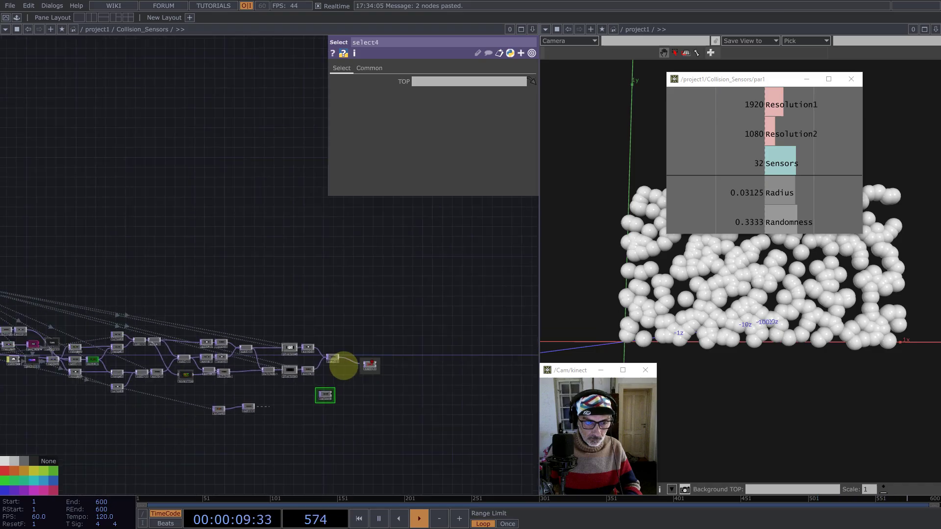
{"action": "left_click_drag", "start_coordinate": [113, 271], "coordinate": [282, 252]}
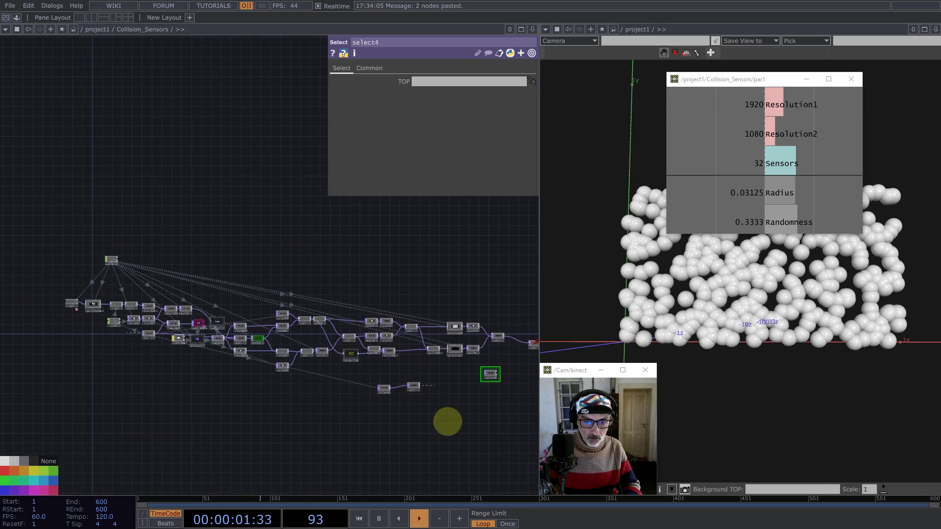
{"action": "left_click_drag", "start_coordinate": [447, 422], "coordinate": [346, 388]}
{"action": "key", "text": "BackSpace"}
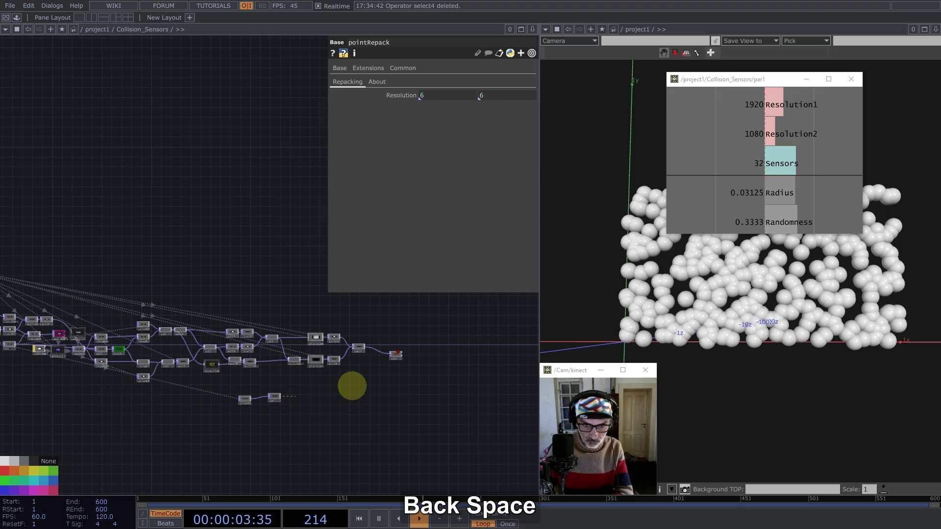
Step: Move the select1 and out1 nodes together to just below add3 at the end of the network
{"action": "right_click_drag", "start_coordinate": [291, 421], "coordinate": [234, 393]}
{"action": "left_click", "coordinate": [414, 394]}
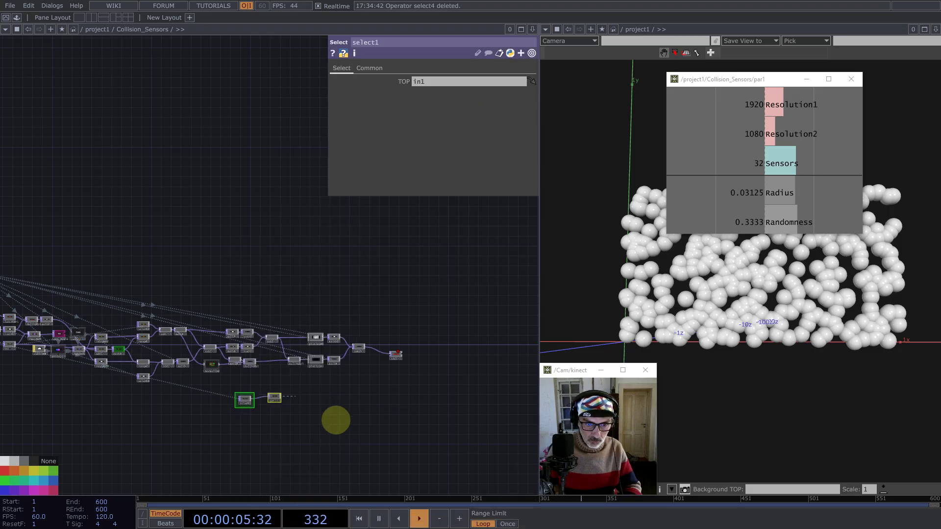
{"action": "scroll", "coordinate": [393, 365], "scroll_direction": "up", "scroll_amount": 6}
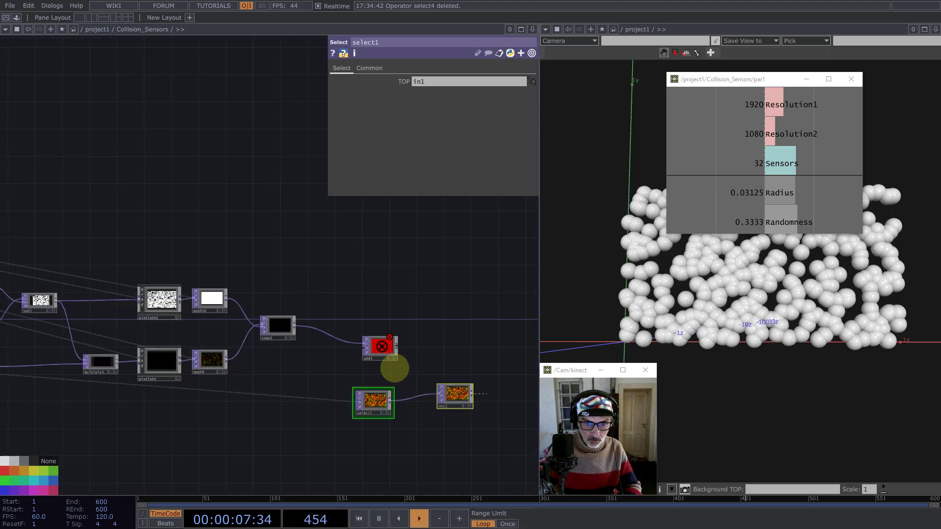
Step: Wire select1 into the second input of add3 and connect add3's output to out1
{"action": "left_click_drag", "start_coordinate": [368, 411], "coordinate": [354, 341]}
{"action": "left_click_drag", "start_coordinate": [466, 399], "coordinate": [466, 335]}
Step: Set Input Smoothness and Viewer Smoothness to Nearest Pixel for all nodes in the Collision_Sensors network
{"action": "left_click", "coordinate": [387, 346]}
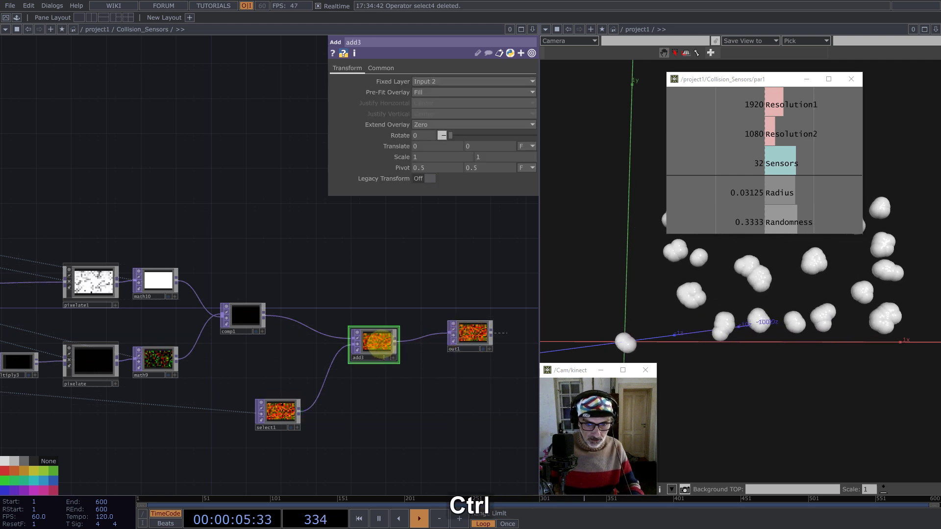
{"action": "key", "text": "ctrl+a"}
{"action": "left_click", "coordinate": [383, 67]}
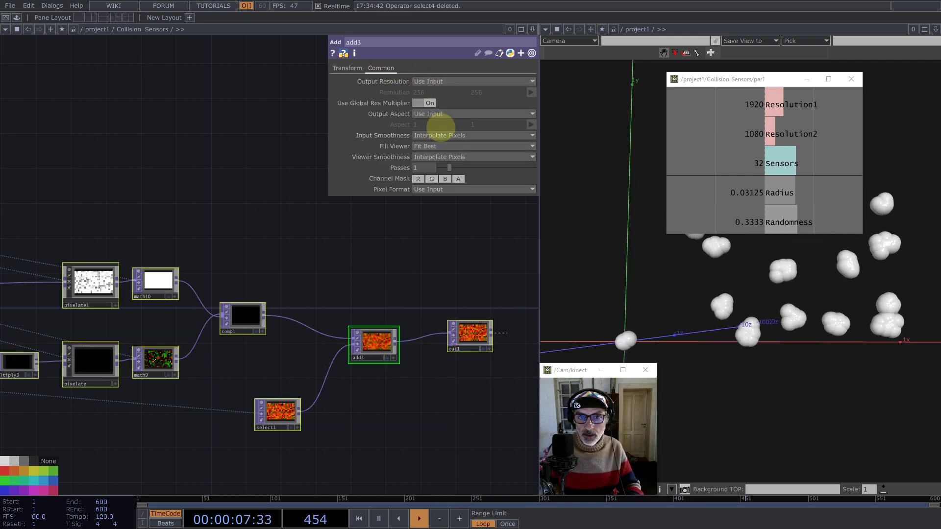
{"action": "left_click", "coordinate": [438, 156]}
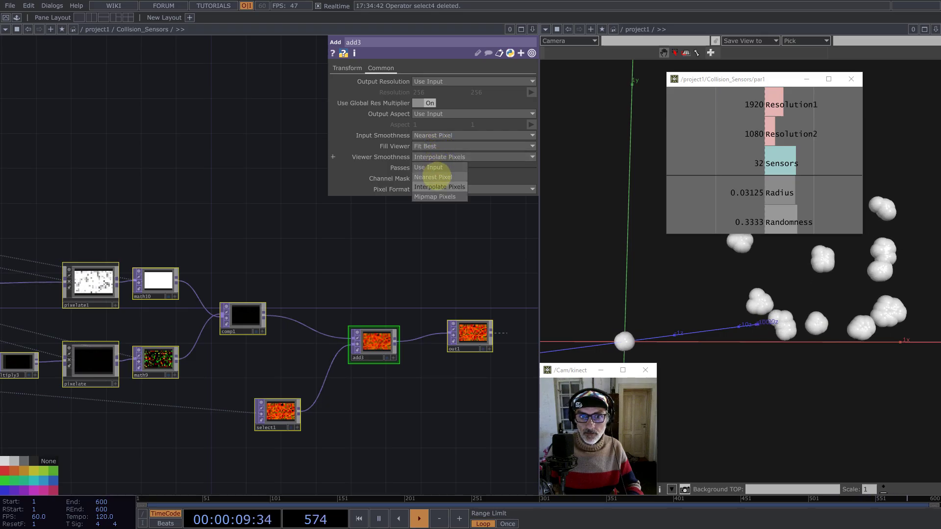
{"action": "left_click", "coordinate": [433, 177]}
Step: Close the floating par1 viewer window that covers the 3D view
{"action": "left_click_drag", "start_coordinate": [704, 79], "coordinate": [203, 78]}
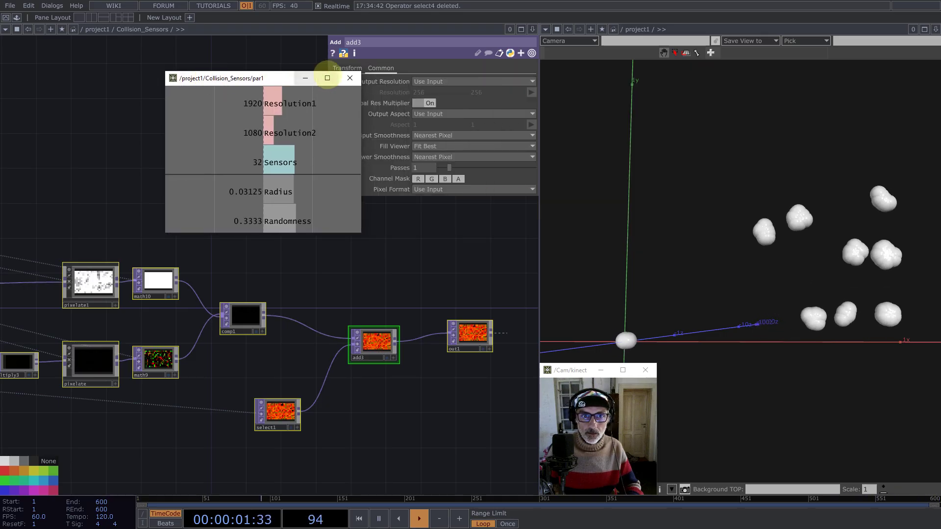
{"action": "left_click", "coordinate": [350, 78]}
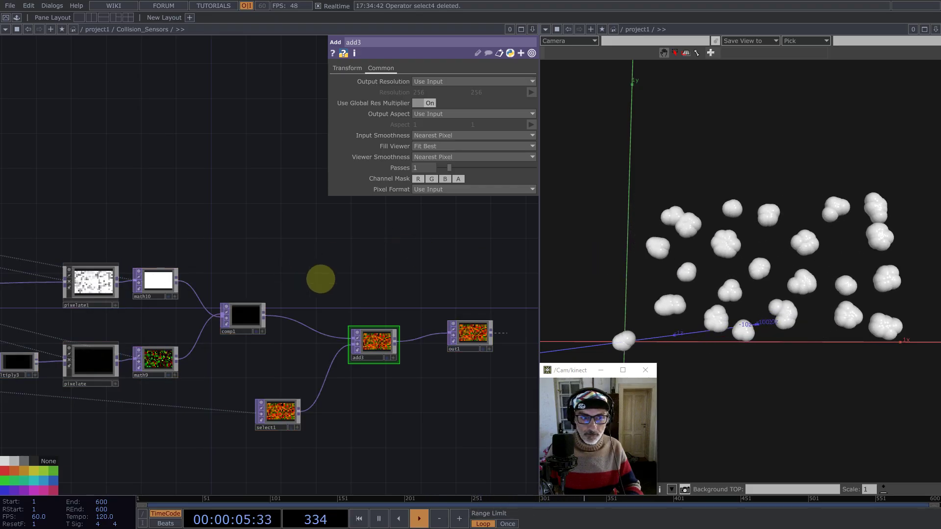
Step: Swap sub1's inputs so remap1 comes first and select2 second, and set its Fixed Layer to Input 1
{"action": "left_click_drag", "start_coordinate": [321, 279], "coordinate": [421, 291]}
{"action": "scroll", "coordinate": [480, 314], "scroll_direction": "down", "scroll_amount": 5}
{"action": "left_click_drag", "start_coordinate": [316, 244], "coordinate": [524, 276]}
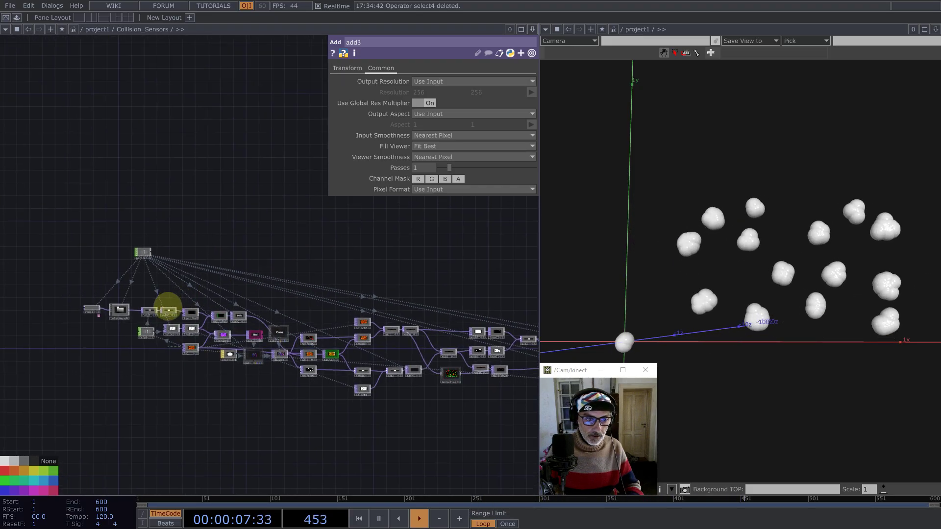
{"action": "scroll", "coordinate": [168, 306], "scroll_direction": "up", "scroll_amount": 5}
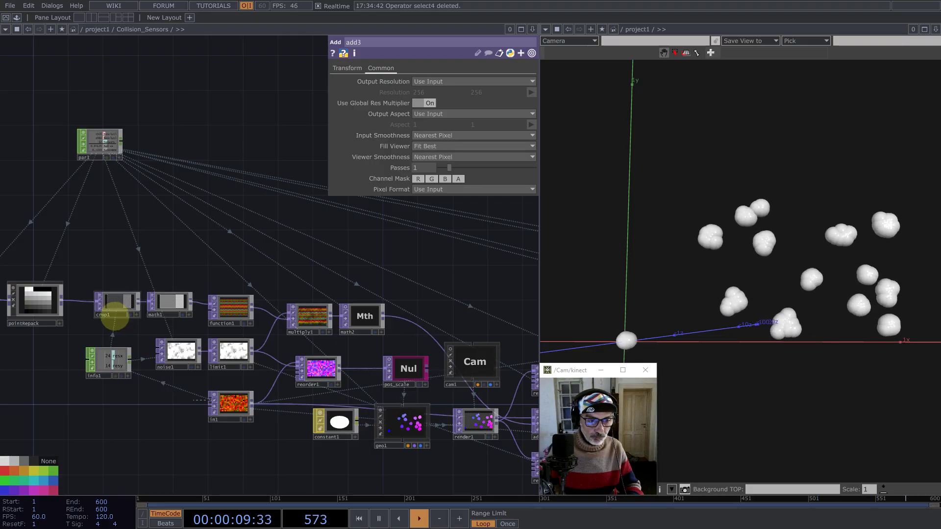
{"action": "left_click_drag", "start_coordinate": [453, 289], "coordinate": [115, 216]}
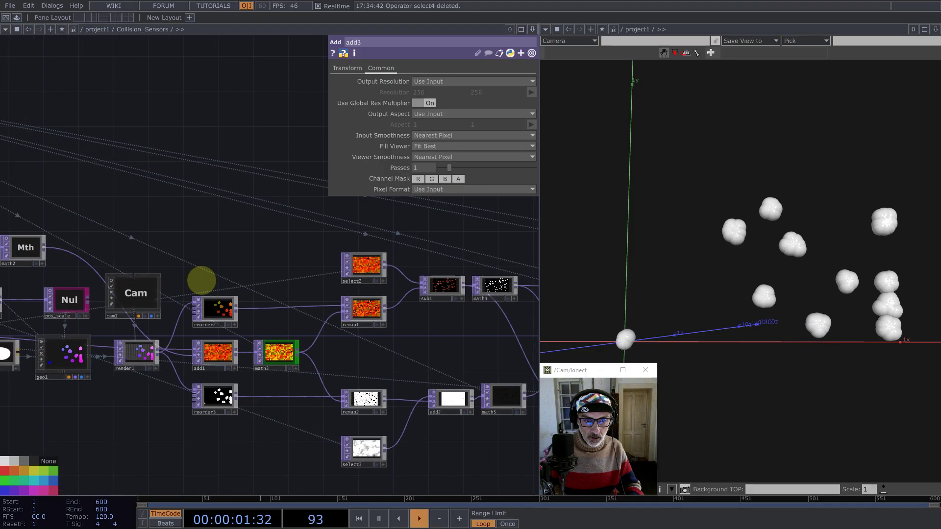
{"action": "scroll", "coordinate": [388, 294], "scroll_direction": "up", "scroll_amount": 10}
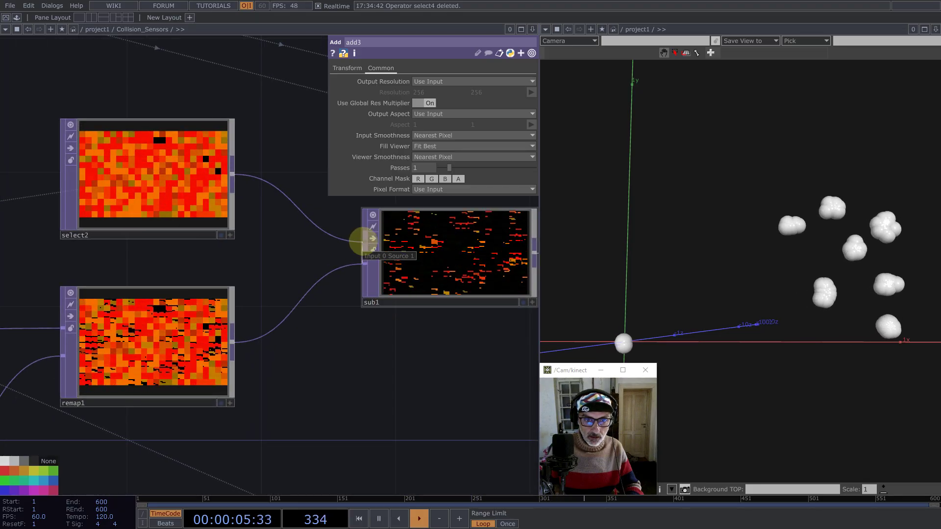
{"action": "left_click_drag", "start_coordinate": [368, 241], "coordinate": [369, 264]}
{"action": "left_click", "coordinate": [431, 216]}
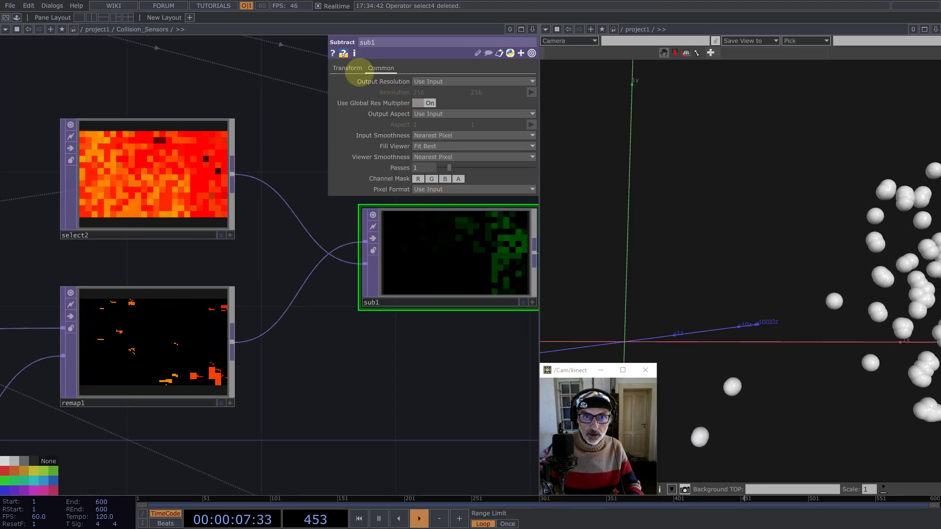
{"action": "left_click", "coordinate": [348, 68]}
{"action": "left_click", "coordinate": [424, 81]}
{"action": "left_click", "coordinate": [423, 92]}
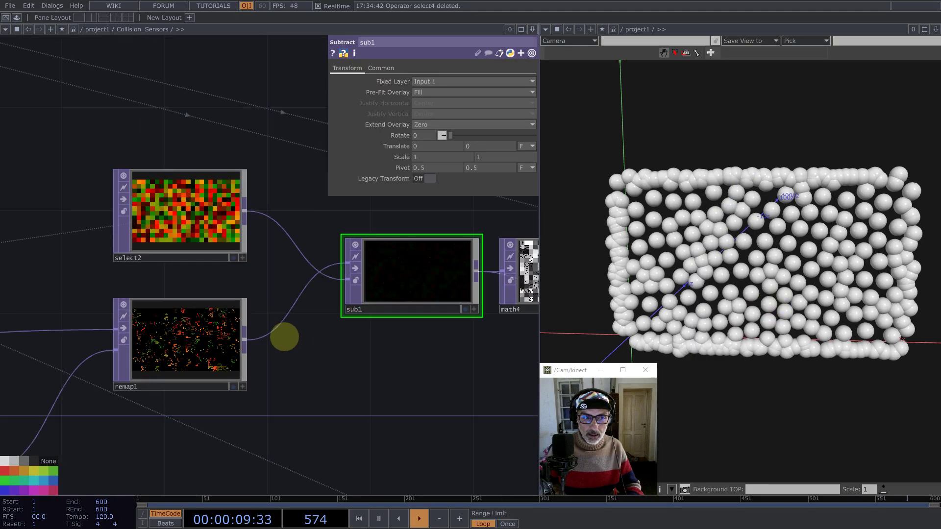
Step: Examine geo1's instance parameters in project1 and return to the Collision_Sensors network
{"action": "scroll", "coordinate": [281, 331], "scroll_direction": "down", "scroll_amount": 5}
{"action": "scroll", "coordinate": [237, 282], "scroll_direction": "down", "scroll_amount": 10}
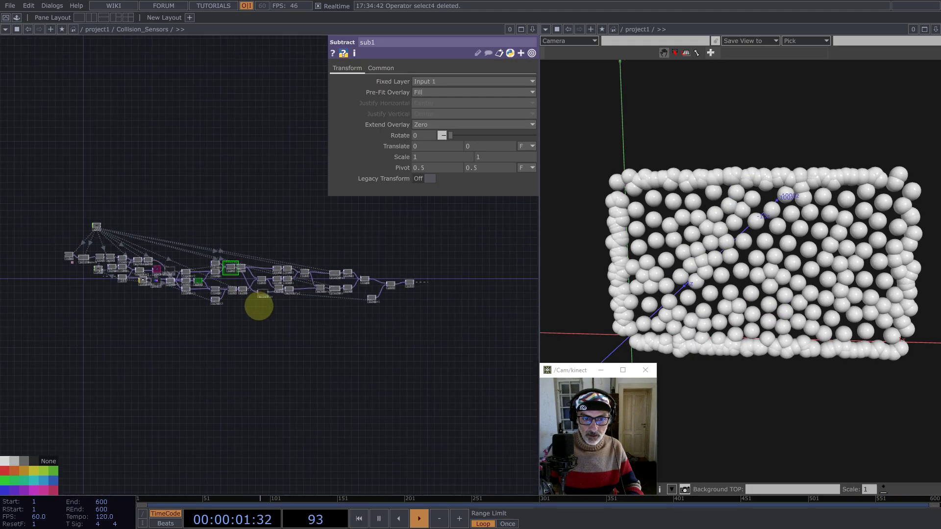
{"action": "scroll", "coordinate": [222, 296], "scroll_direction": "down", "scroll_amount": 10}
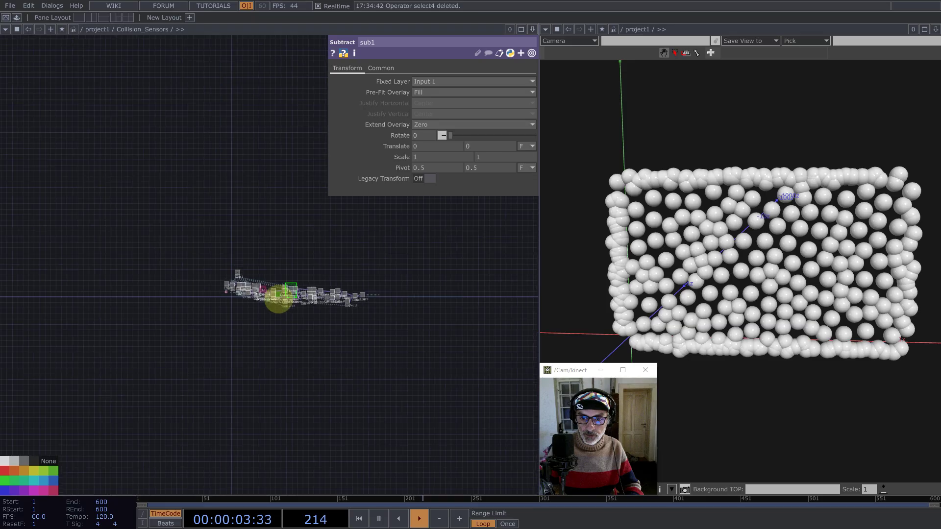
{"action": "scroll", "coordinate": [312, 353], "scroll_direction": "up", "scroll_amount": 10}
{"action": "scroll", "coordinate": [314, 360], "scroll_direction": "down", "scroll_amount": 5}
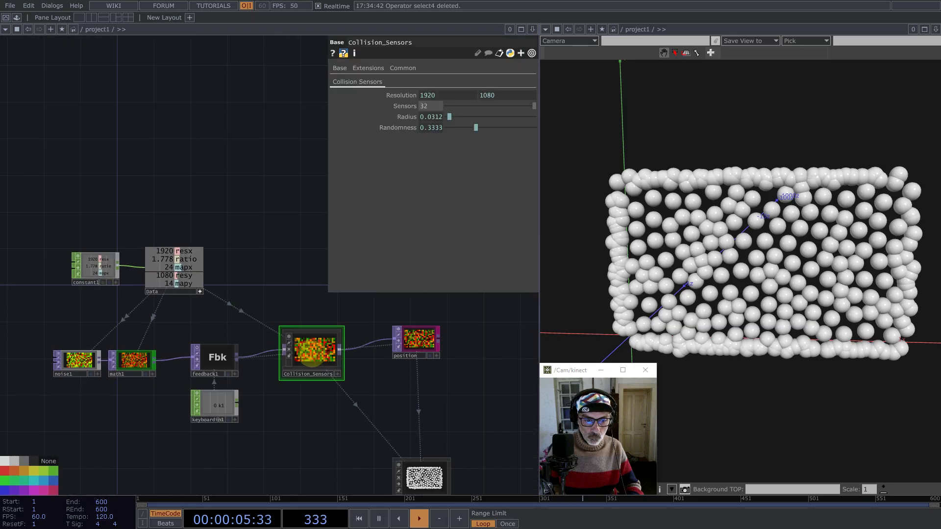
{"action": "left_click", "coordinate": [385, 410]}
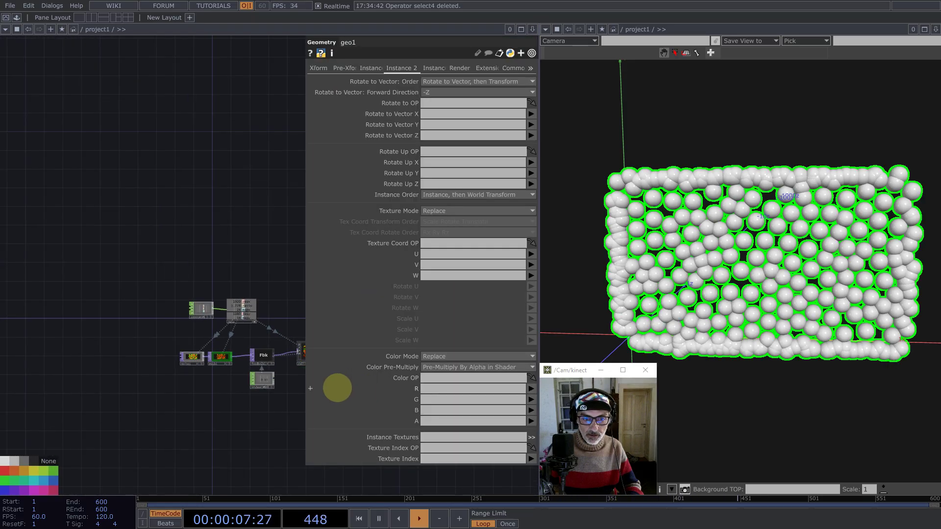
{"action": "left_click_drag", "start_coordinate": [279, 289], "coordinate": [116, 211]}
{"action": "scroll", "coordinate": [146, 283], "scroll_direction": "up", "scroll_amount": 10}
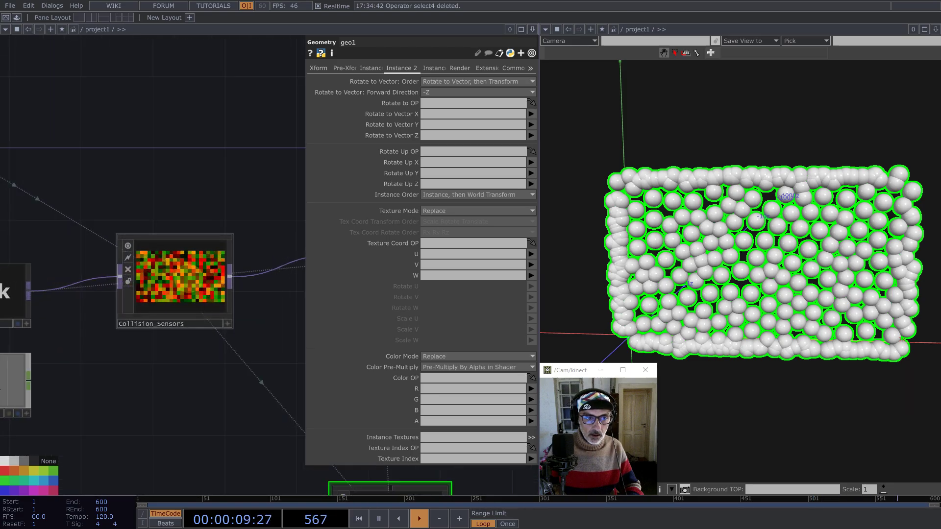
{"action": "scroll", "coordinate": [73, 252], "scroll_direction": "up", "scroll_amount": 10}
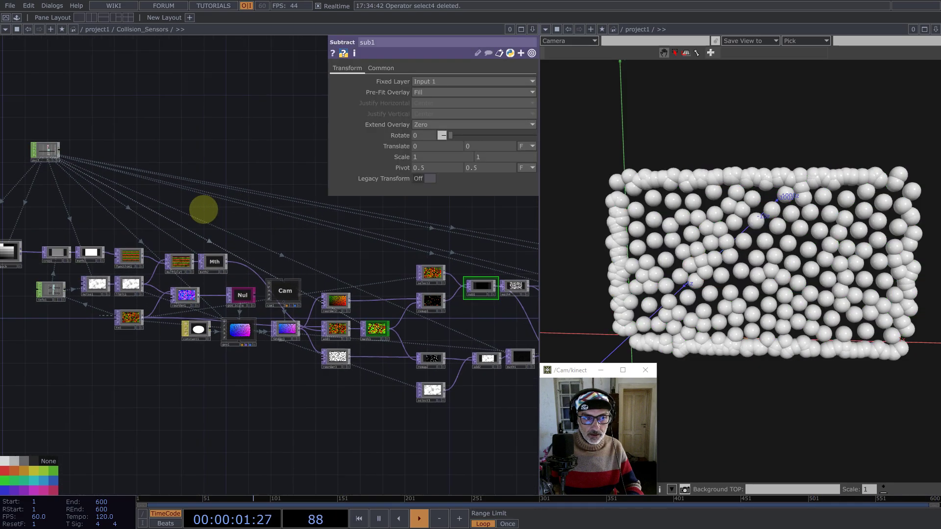
Step: Add an Out TOP fed by limit1 and place it above multiply1
{"action": "scroll", "coordinate": [183, 283], "scroll_direction": "up", "scroll_amount": 5}
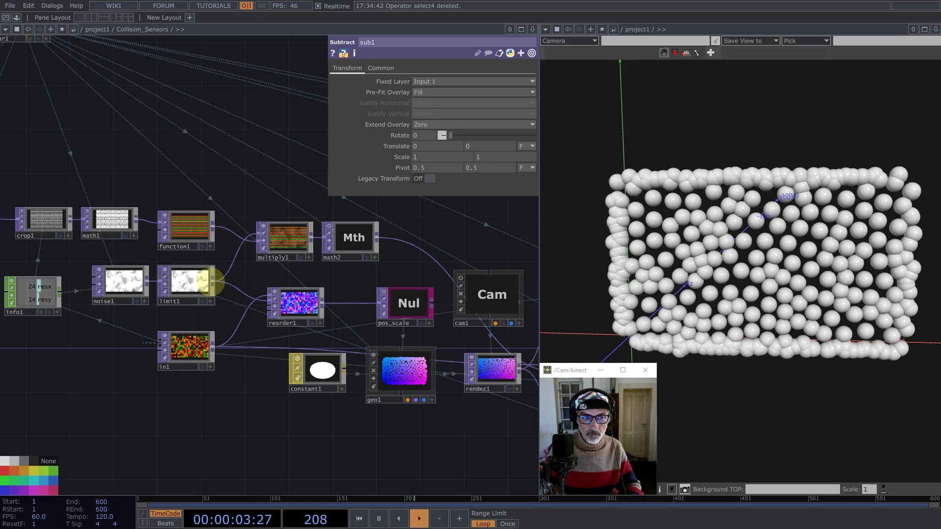
{"action": "middle_click", "coordinate": [211, 281]}
{"action": "type", "text": "ou"}
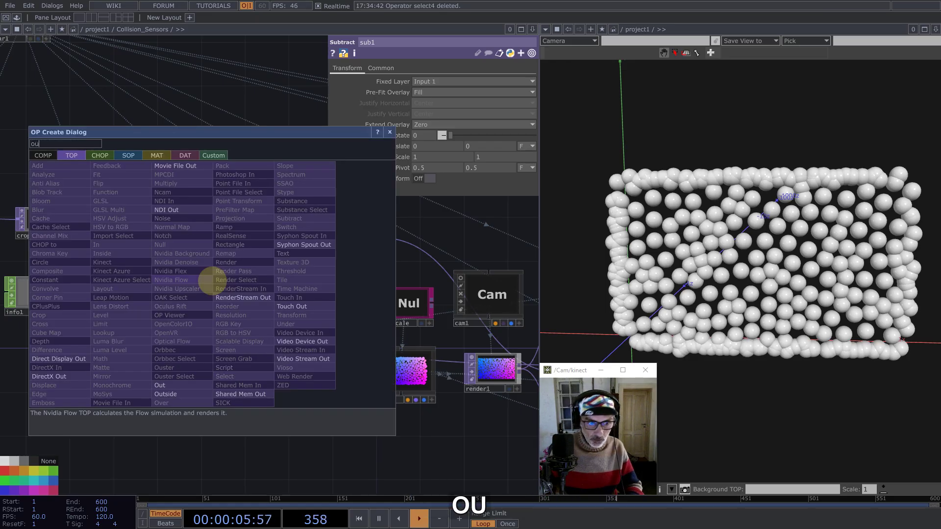
{"action": "left_click", "coordinate": [174, 385]}
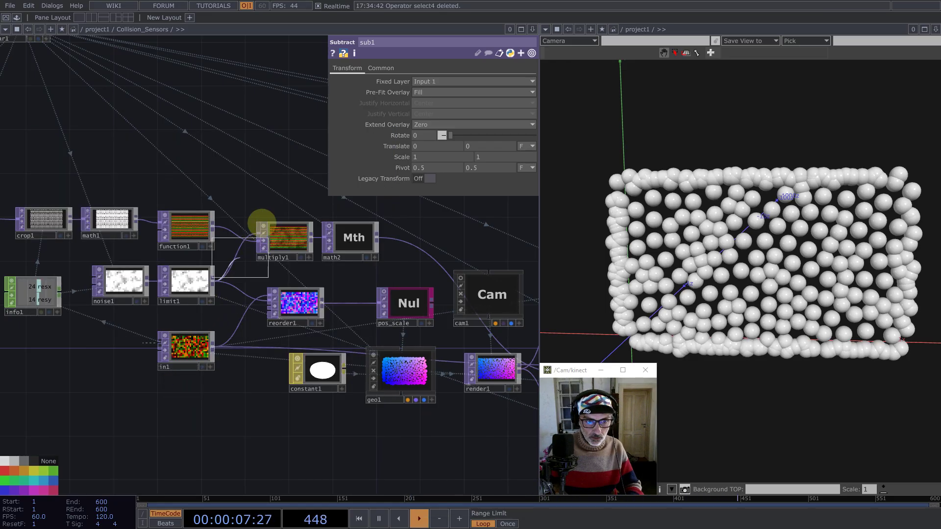
{"action": "left_click", "coordinate": [286, 183]}
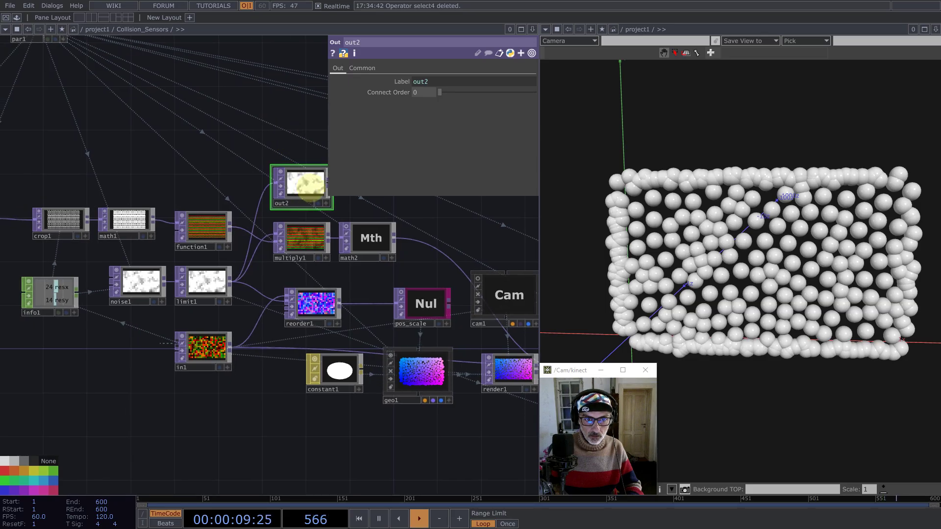
Step: Set the instance Scale OP of project1's geo1 to Collision_Sensors/out2
{"action": "middle_click_drag", "start_coordinate": [289, 131], "coordinate": [204, 147]}
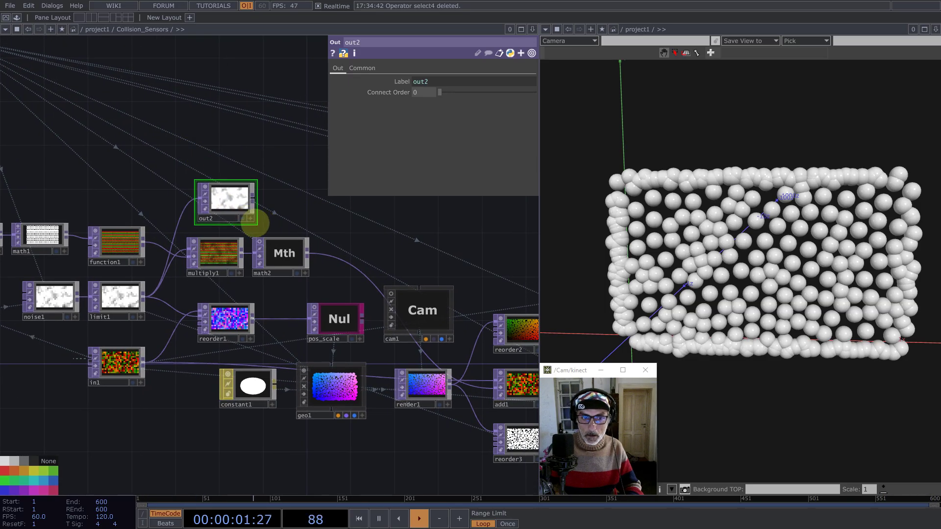
{"action": "scroll", "coordinate": [255, 223], "scroll_direction": "down", "scroll_amount": 5}
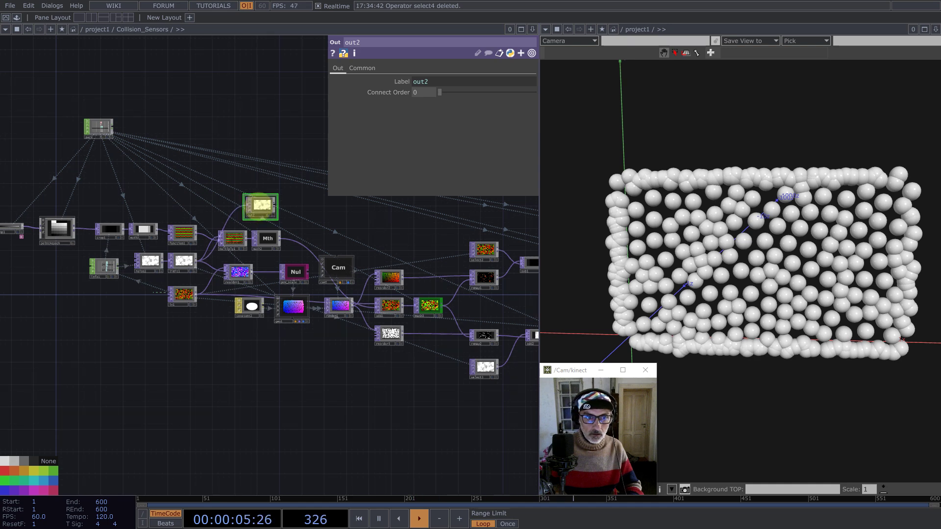
{"action": "scroll", "coordinate": [237, 158], "scroll_direction": "down", "scroll_amount": 10}
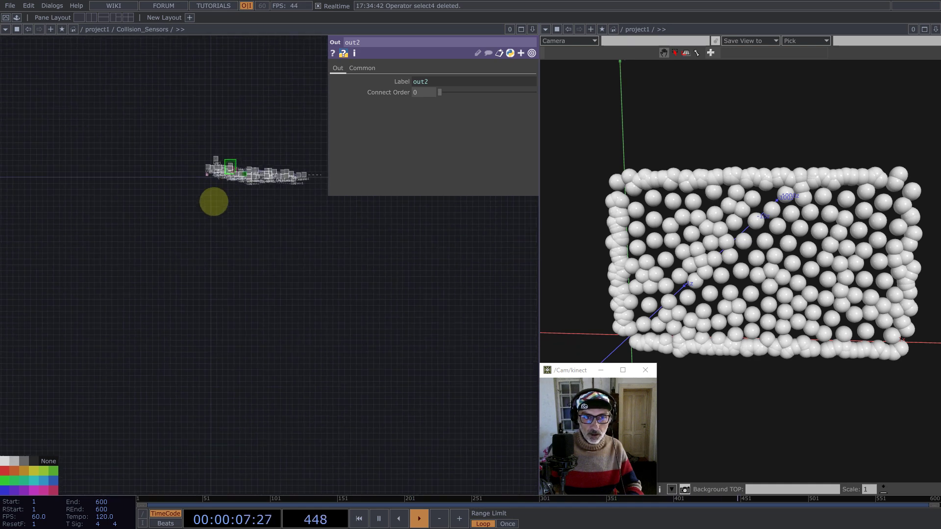
{"action": "scroll", "coordinate": [224, 240], "scroll_direction": "down", "scroll_amount": 5}
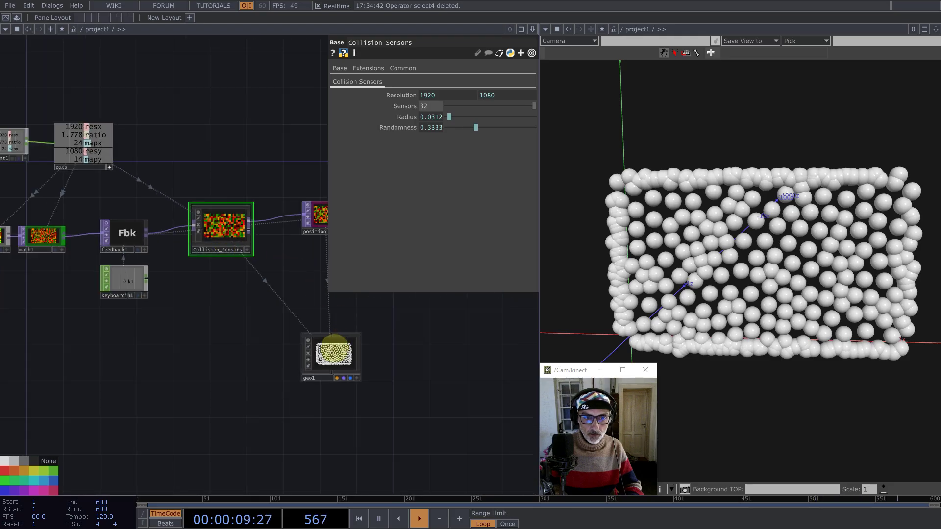
{"action": "left_click", "coordinate": [336, 354]}
{"action": "left_click", "coordinate": [229, 251]}
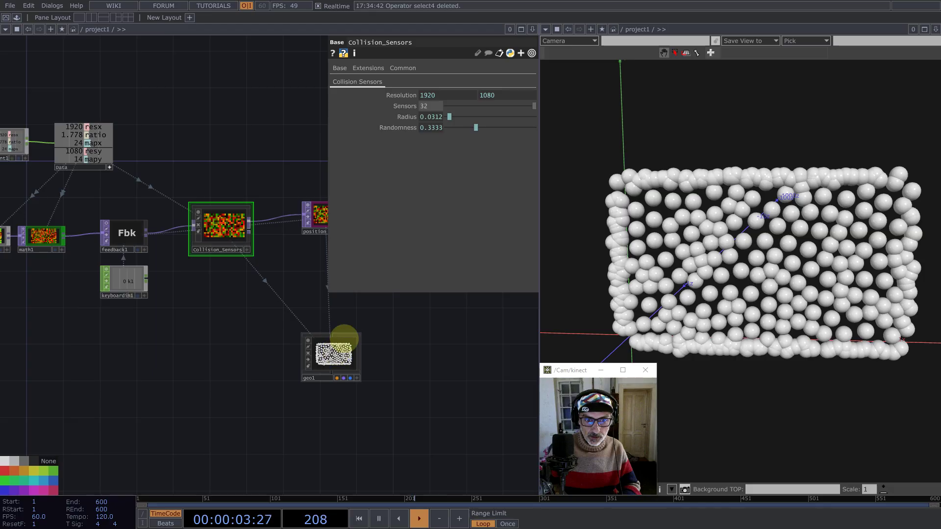
{"action": "left_click", "coordinate": [339, 349]}
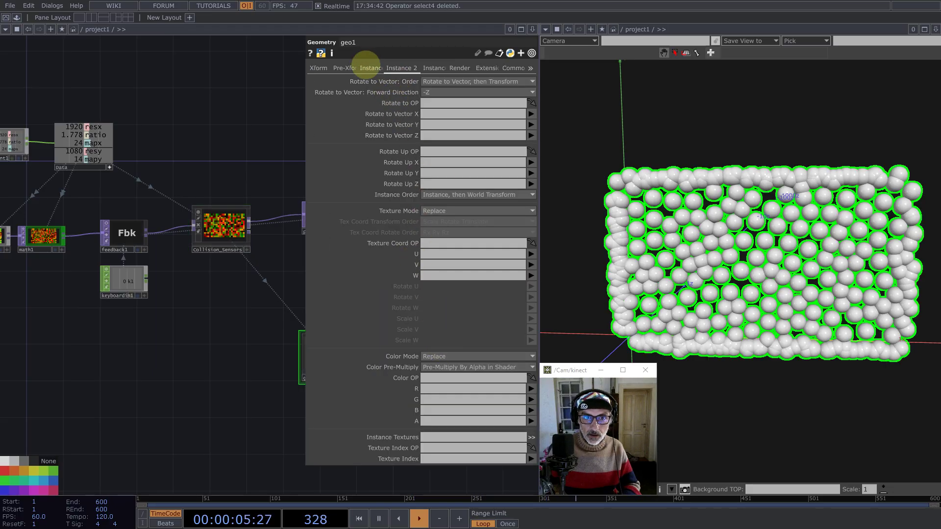
{"action": "left_click", "coordinate": [370, 67]}
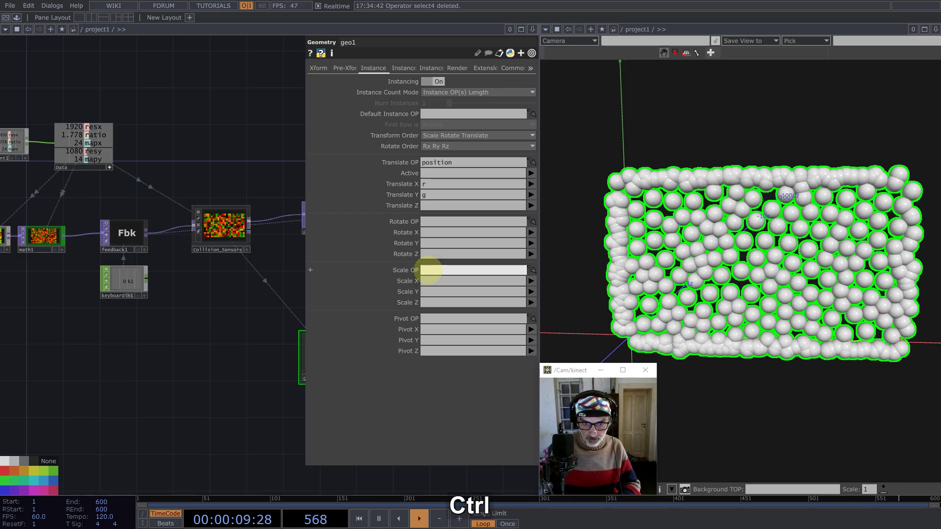
{"action": "type", "text": "Collision_Sensors"}
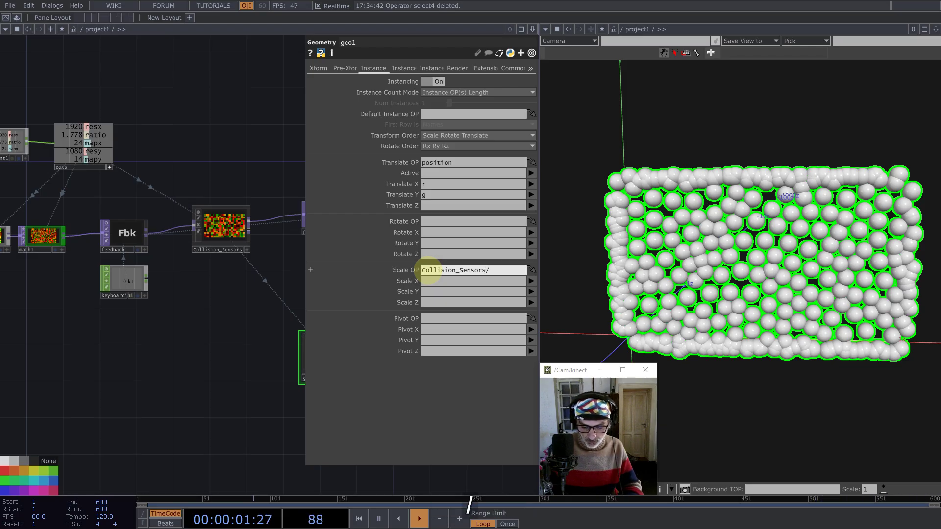
{"action": "type", "text": "/out2"}
{"action": "key", "text": "Return"}
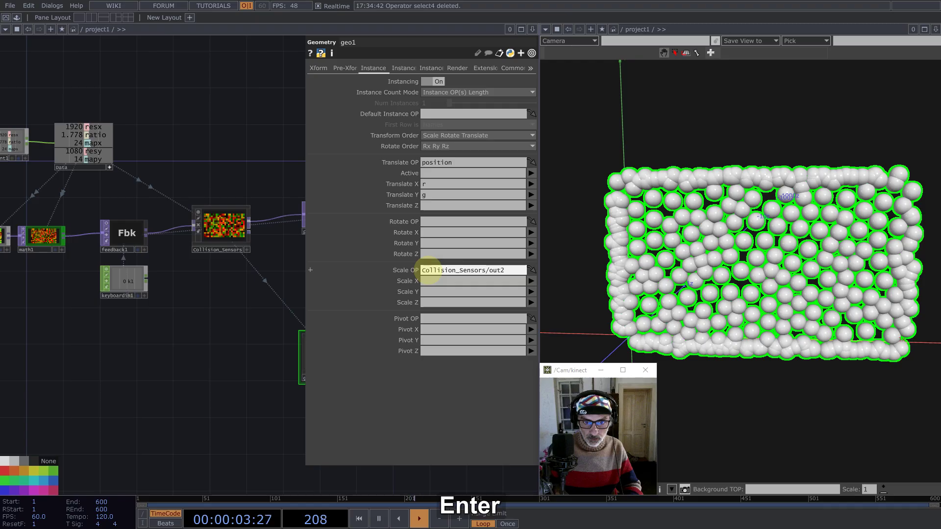
Step: Assign the r channel to geo1's instance Scale X, Scale Y and Scale Z
{"action": "left_click", "coordinate": [427, 282]}
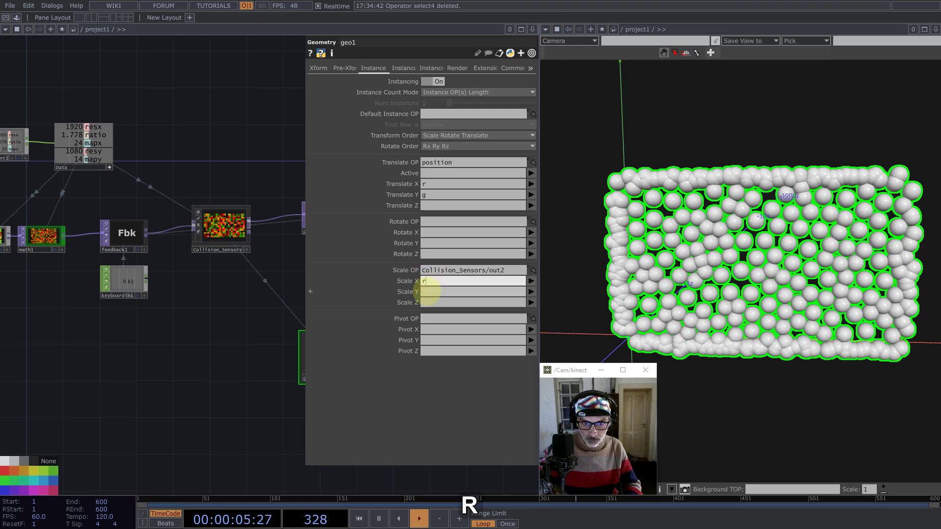
{"action": "left_click", "coordinate": [428, 292]}
{"action": "type", "text": "r"}
{"action": "left_click", "coordinate": [428, 302]}
{"action": "type", "text": "r"}
{"action": "left_click", "coordinate": [273, 302]}
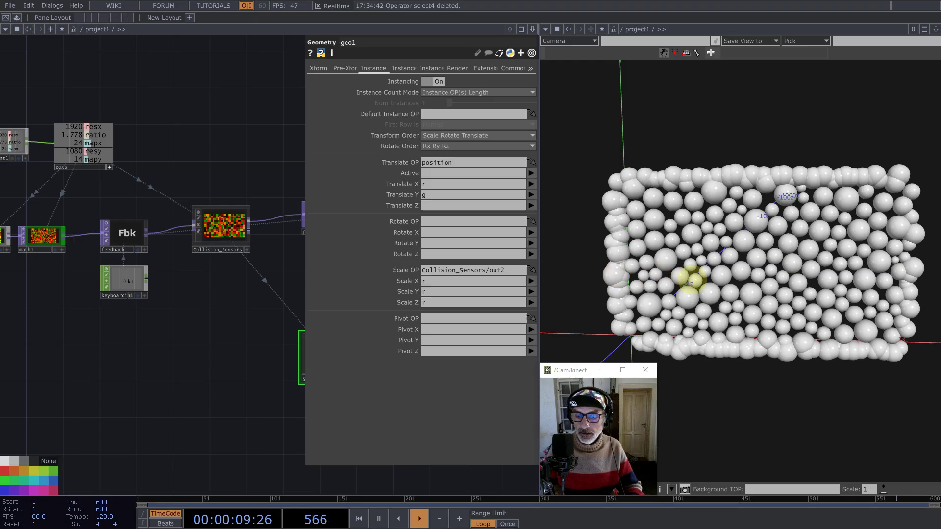
Step: Examine the scaled sphere instances from several angles in the 3D view
{"action": "mouse_move", "coordinate": [743, 300]}
{"action": "left_mouse_down"}
{"action": "mouse_move", "coordinate": [750, 288]}
{"action": "mouse_move", "coordinate": [748, 295]}
{"action": "left_mouse_up"}
{"action": "middle_click_drag", "start_coordinate": [748, 295], "coordinate": [773, 298]}
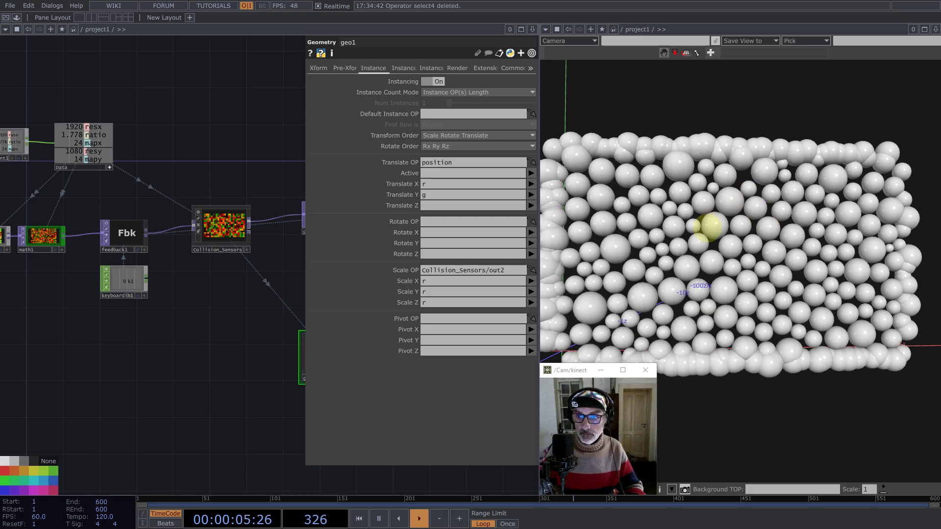
{"action": "mouse_move", "coordinate": [725, 243]}
{"action": "middle_mouse_down"}
{"action": "mouse_move", "coordinate": [750, 227]}
{"action": "mouse_move", "coordinate": [720, 237]}
{"action": "middle_mouse_up"}
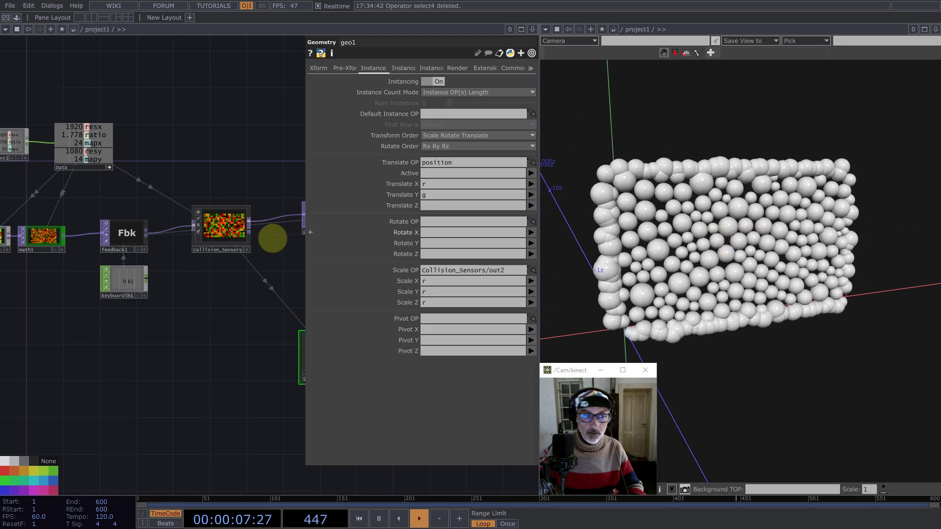
{"action": "scroll", "coordinate": [173, 282], "scroll_direction": "down", "scroll_amount": 3}
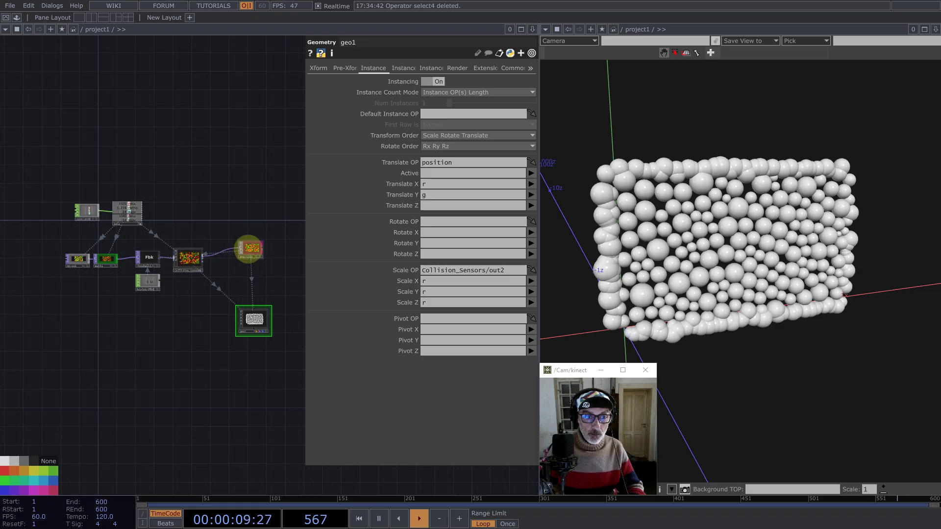
Step: Shift position and geo1 slightly and add a Noise TOP below Collision_Sensors
{"action": "left_click_drag", "start_coordinate": [249, 249], "coordinate": [258, 249]}
{"action": "left_click_drag", "start_coordinate": [256, 324], "coordinate": [263, 339]}
{"action": "scroll", "coordinate": [195, 264], "scroll_direction": "up", "scroll_amount": 3}
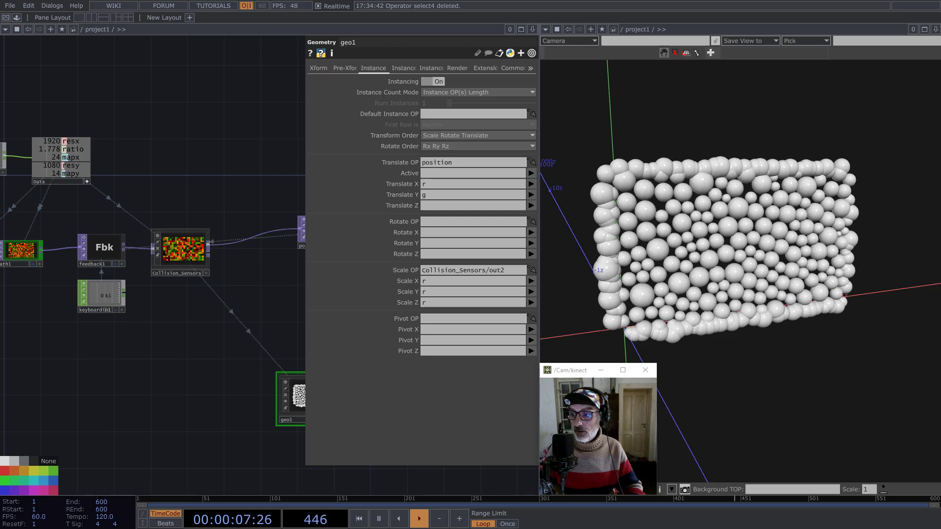
{"action": "scroll", "coordinate": [171, 322], "scroll_direction": "up", "scroll_amount": 4}
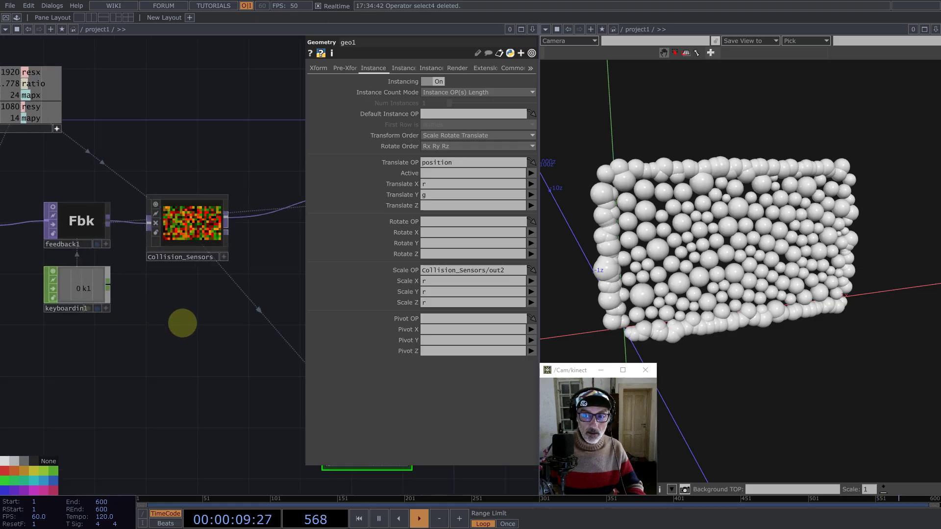
{"action": "key", "text": "Tab"}
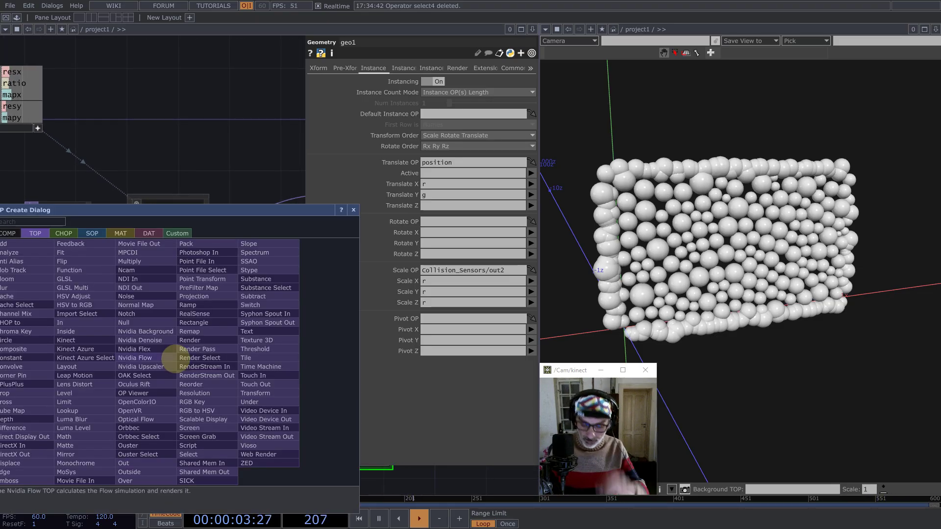
{"action": "type", "text": "n"}
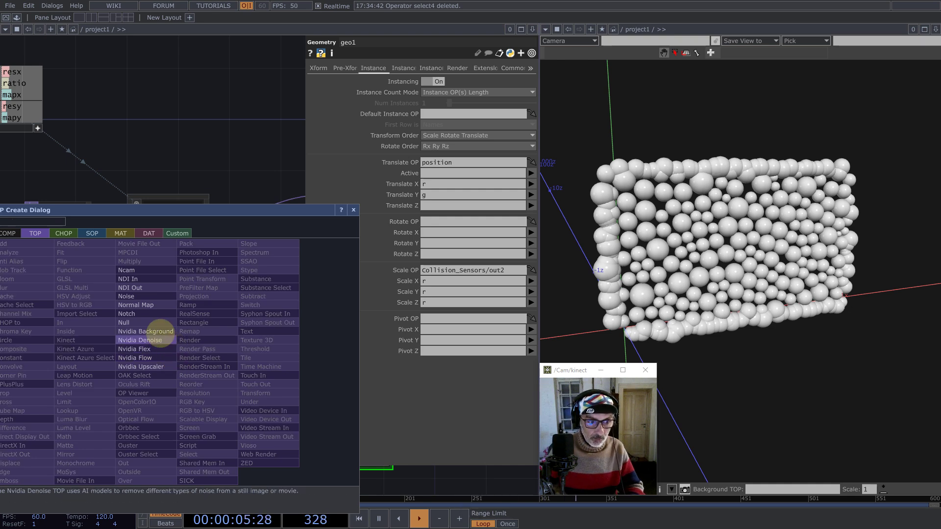
{"action": "left_click", "coordinate": [142, 296]}
{"action": "left_click", "coordinate": [210, 339]}
{"action": "left_click_drag", "start_coordinate": [149, 137], "coordinate": [252, 201]}
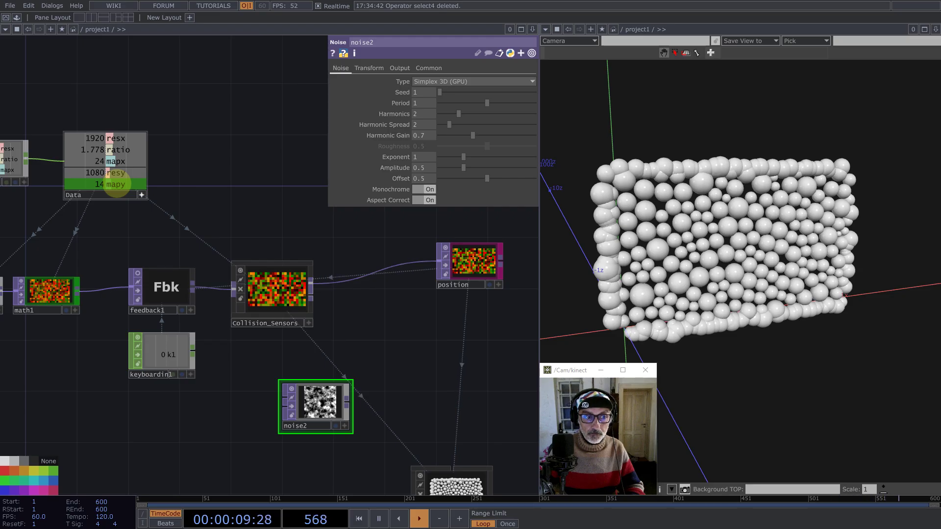
Step: Set noise2's resolution to 1 by Data's mapy channel and its pixel format to 32-bit float (RGBA)
{"action": "left_click_drag", "start_coordinate": [117, 186], "coordinate": [487, 91]}
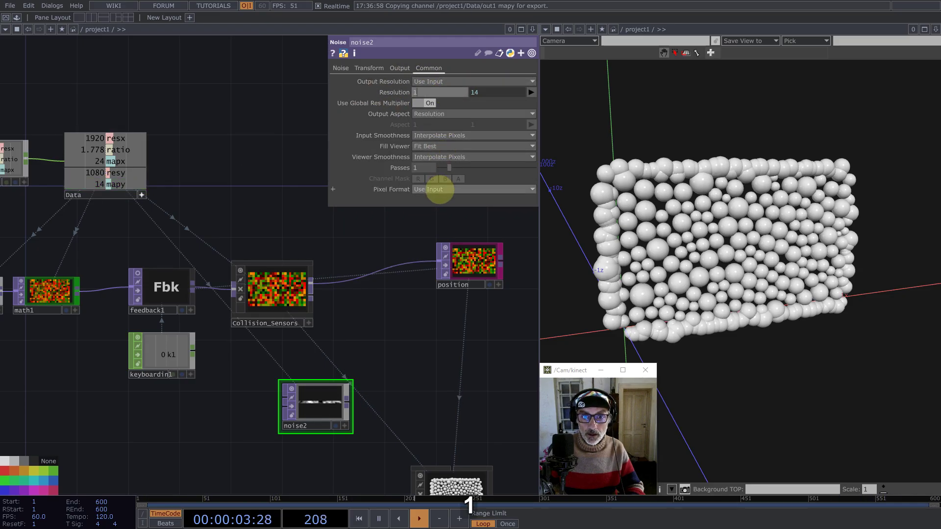
{"action": "left_click", "coordinate": [435, 189]}
{"action": "left_click", "coordinate": [457, 239]}
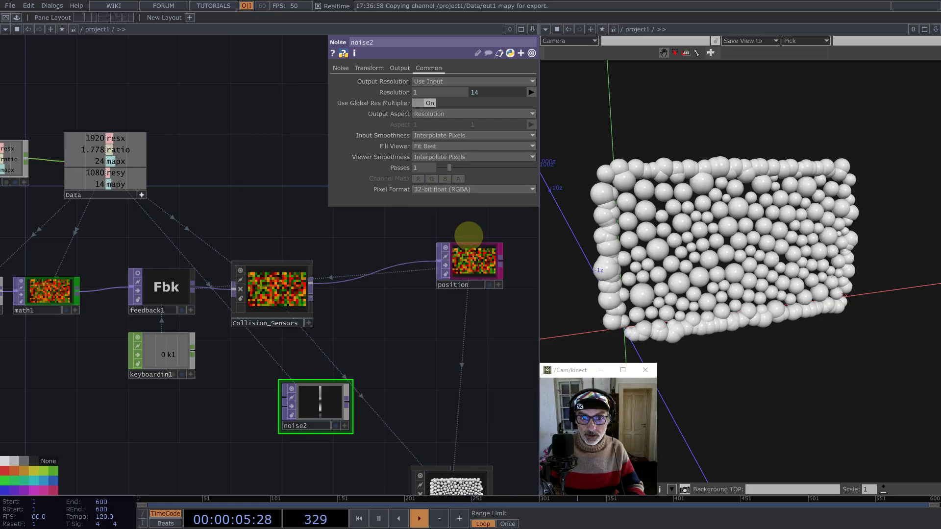
Step: Set noise2's Input Smoothness to Nearest Pixel, turn off Monochrome and narrow the node
{"action": "left_click", "coordinate": [342, 69]}
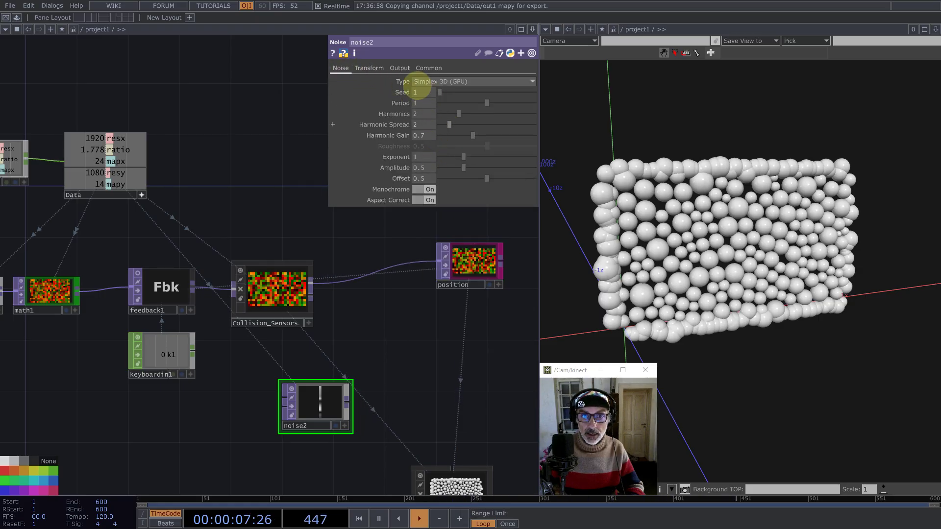
{"action": "left_click", "coordinate": [429, 68]}
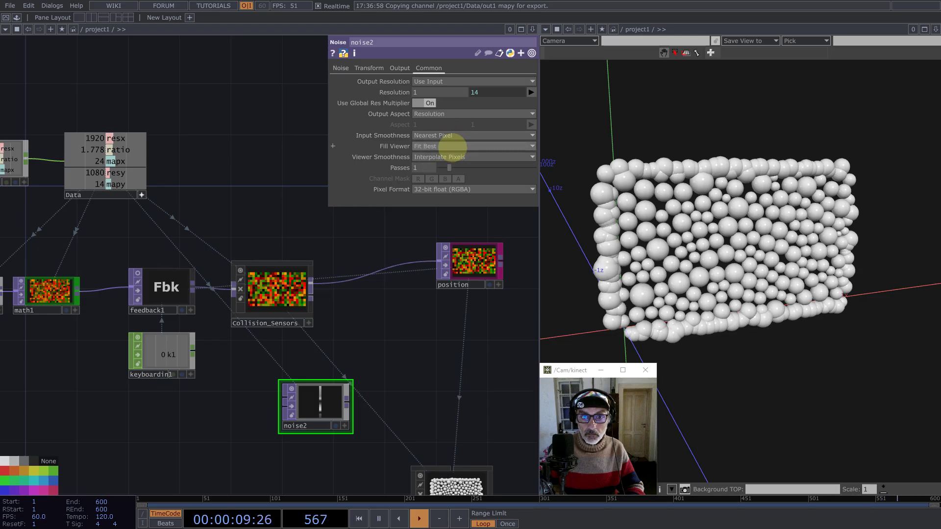
{"action": "left_click", "coordinate": [341, 68]}
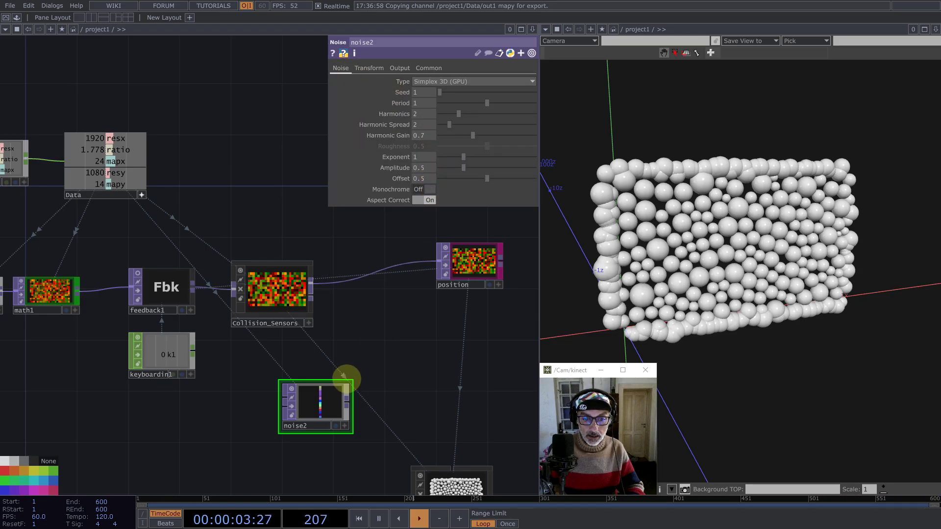
{"action": "left_click_drag", "start_coordinate": [347, 379], "coordinate": [323, 373]}
Step: Append a Crop TOP to noise2 and reference Data's mapx channel in Crop Right
{"action": "right_click", "coordinate": [318, 400]}
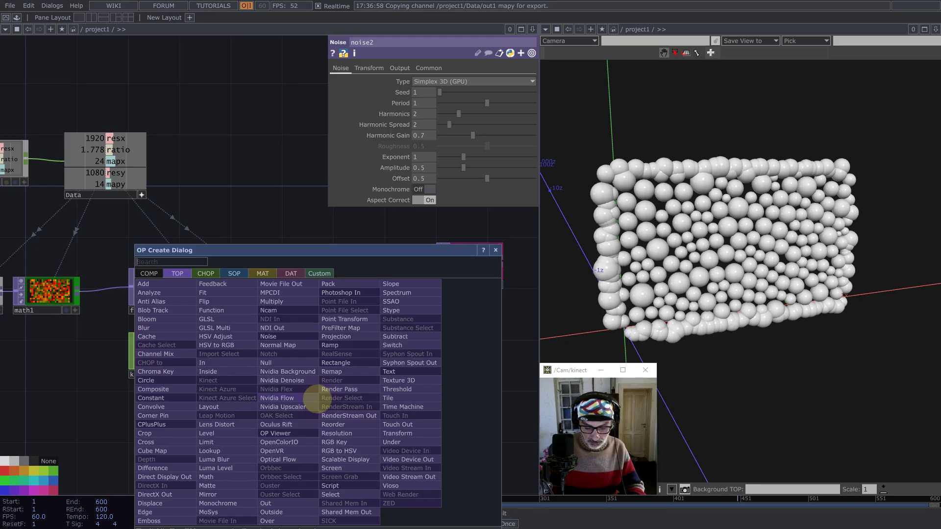
{"action": "type", "text": "cr"}
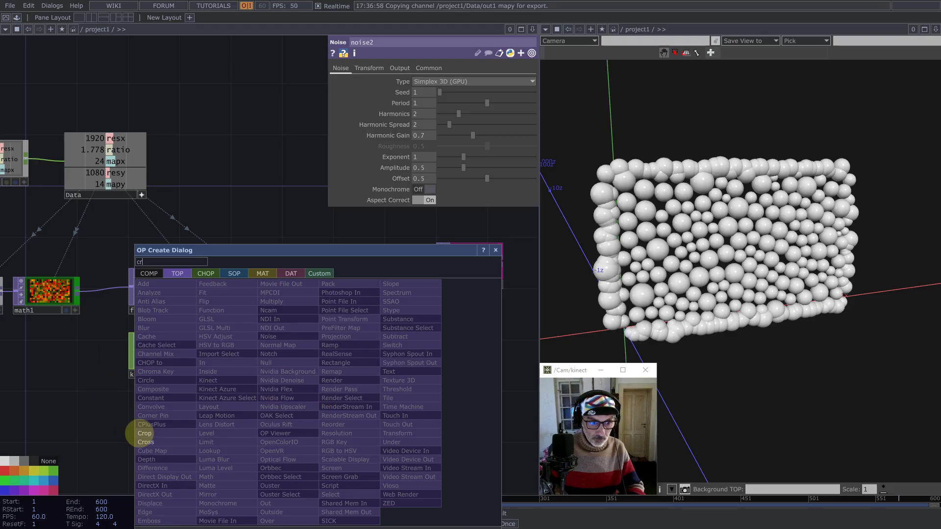
{"action": "left_click", "coordinate": [142, 433]}
{"action": "left_click", "coordinate": [371, 402]}
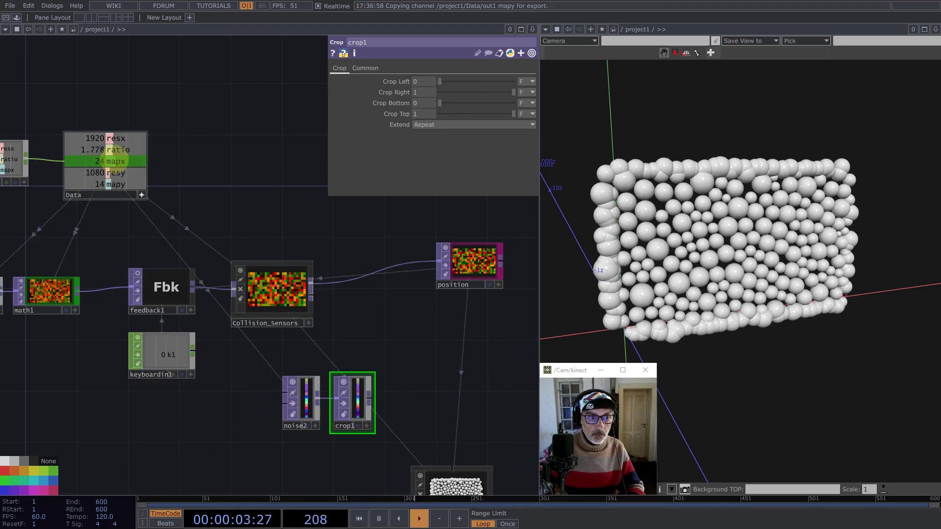
{"action": "left_click", "coordinate": [424, 87]}
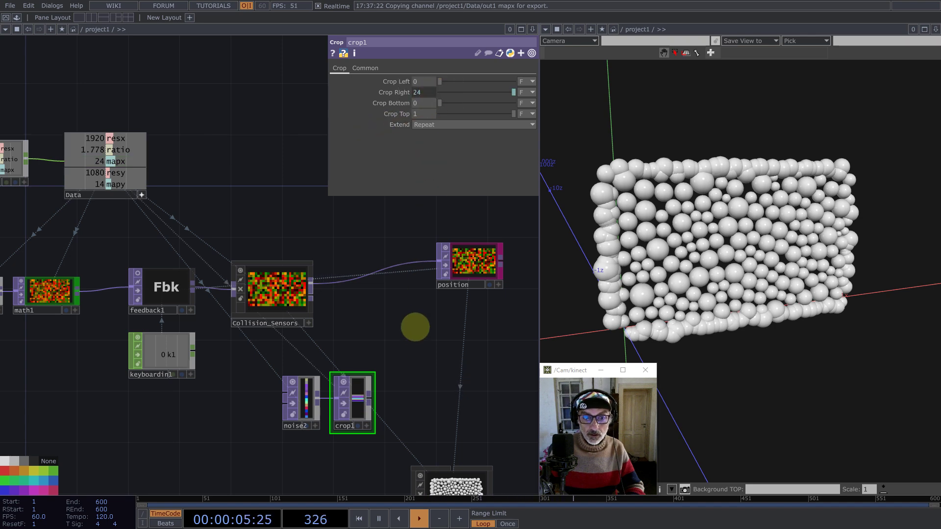
Step: Append a Null TOP to crop1, name it color and tint the node magenta
{"action": "middle_click", "coordinate": [372, 389]}
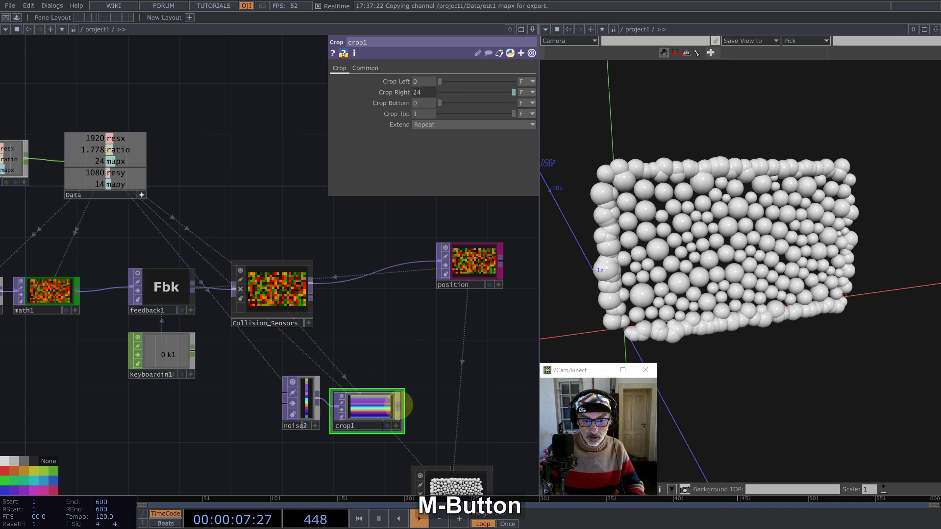
{"action": "left_click", "coordinate": [347, 368]}
{"action": "left_click", "coordinate": [490, 374]}
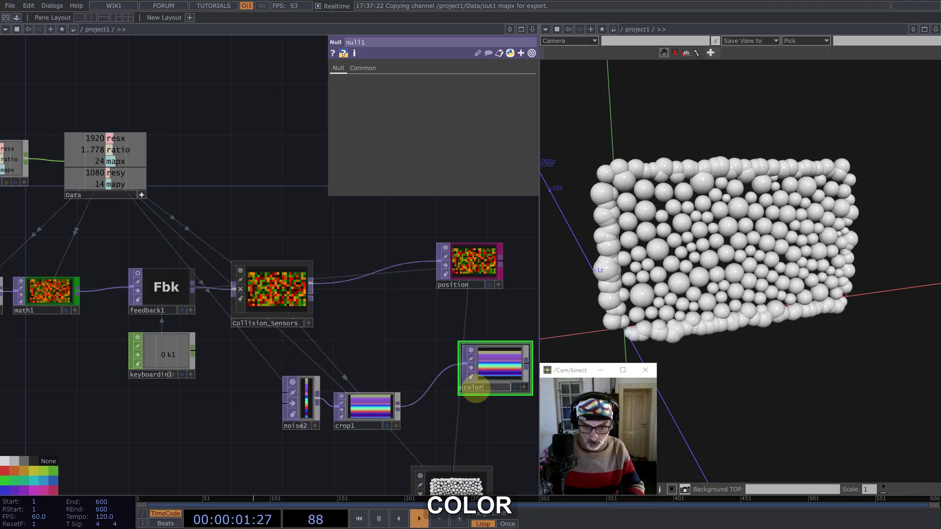
{"action": "key", "text": "Return"}
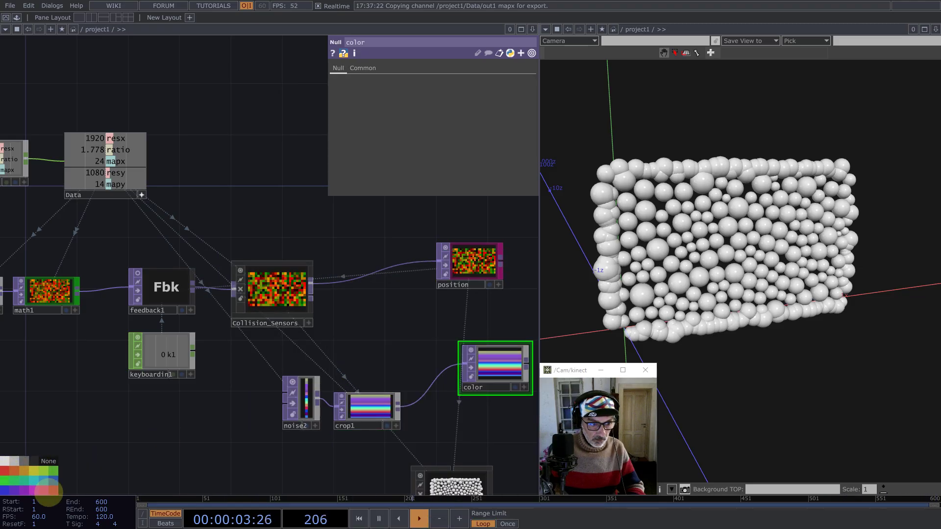
Step: Set the instance Color OP of geo1 to the color Null
{"action": "left_click_drag", "start_coordinate": [330, 324], "coordinate": [185, 281]}
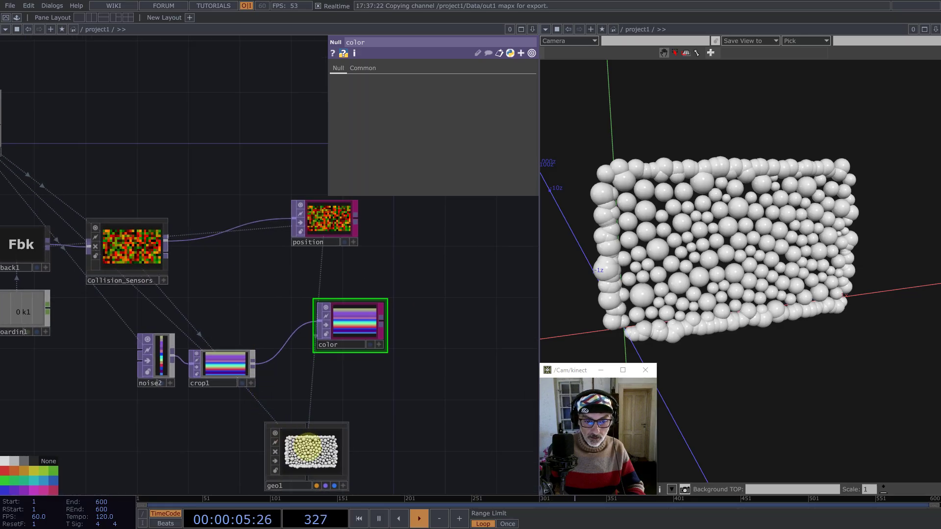
{"action": "left_click", "coordinate": [306, 450]}
{"action": "scroll", "coordinate": [170, 287], "scroll_direction": "down", "scroll_amount": 4}
{"action": "left_click", "coordinate": [397, 68]}
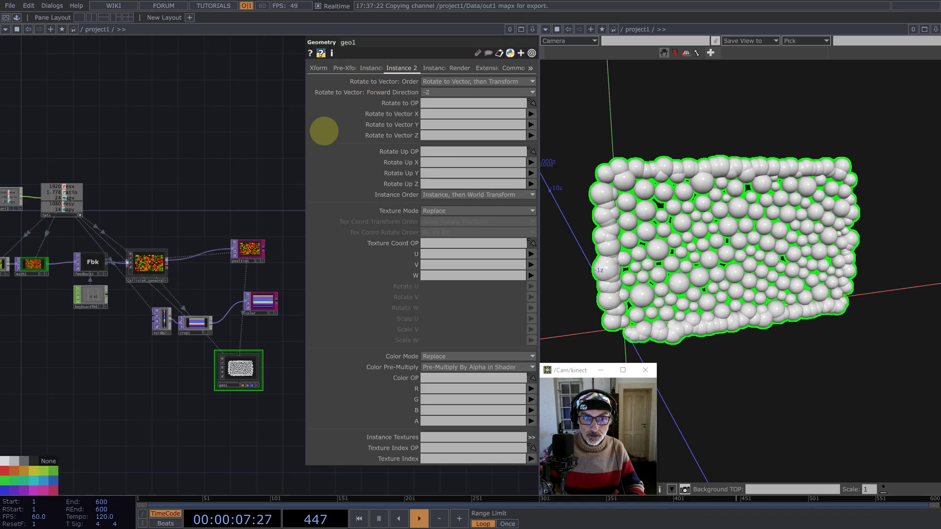
{"action": "left_click_drag", "start_coordinate": [244, 220], "coordinate": [173, 219]}
{"action": "left_click_drag", "start_coordinate": [192, 301], "coordinate": [444, 378]}
Step: Assign the r, g and b channels to geo1's instance color R, G and B
{"action": "type", "text": "r"}
{"action": "left_click", "coordinate": [431, 399]}
{"action": "type", "text": "g"}
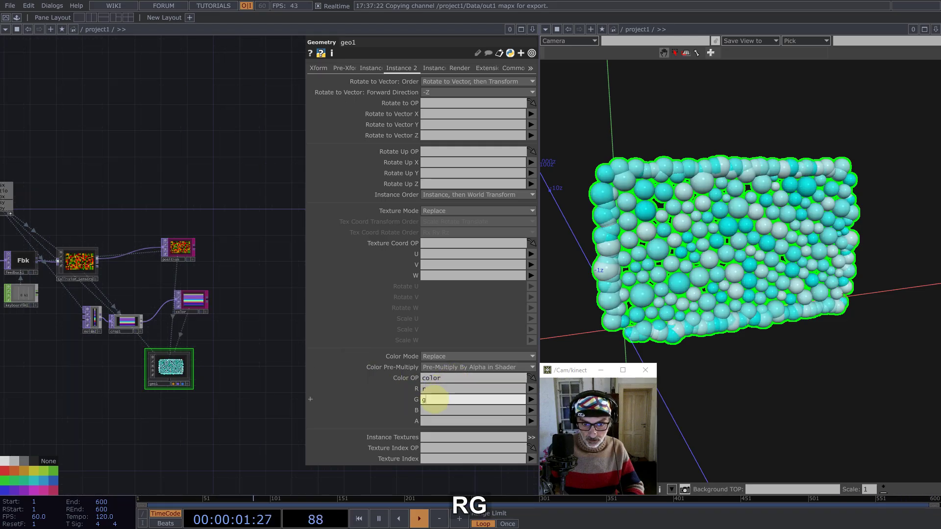
{"action": "left_click", "coordinate": [432, 410]}
{"action": "type", "text": "b"}
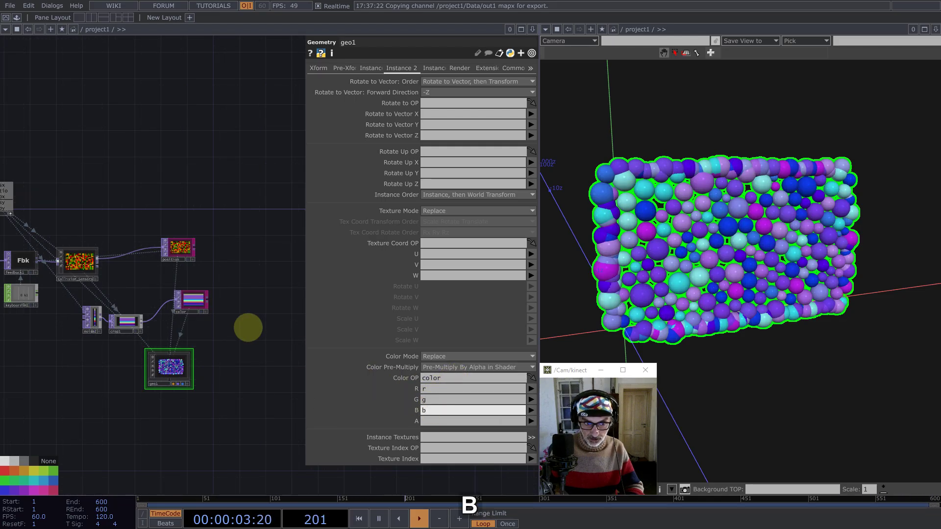
Step: Reset the feedback simulation and examine the colored spheres from a more frontal angle
{"action": "left_click", "coordinate": [248, 327]}
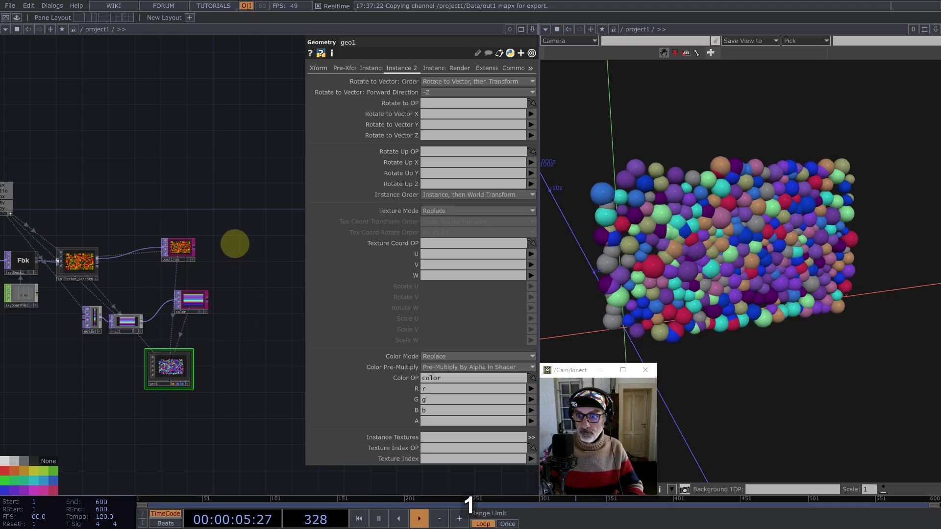
{"action": "left_click_drag", "start_coordinate": [215, 269], "coordinate": [252, 251]}
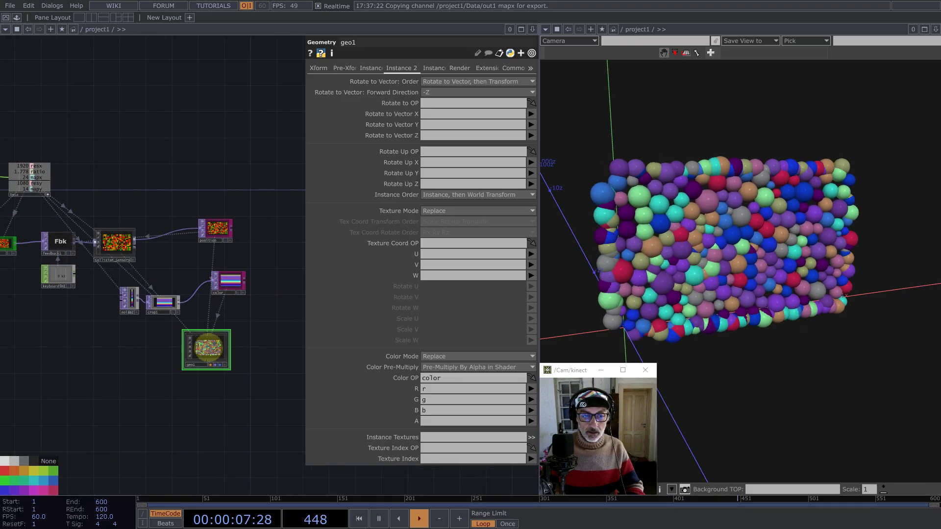
{"action": "left_click_drag", "start_coordinate": [204, 350], "coordinate": [217, 356]}
{"action": "left_click_drag", "start_coordinate": [745, 262], "coordinate": [679, 279]}
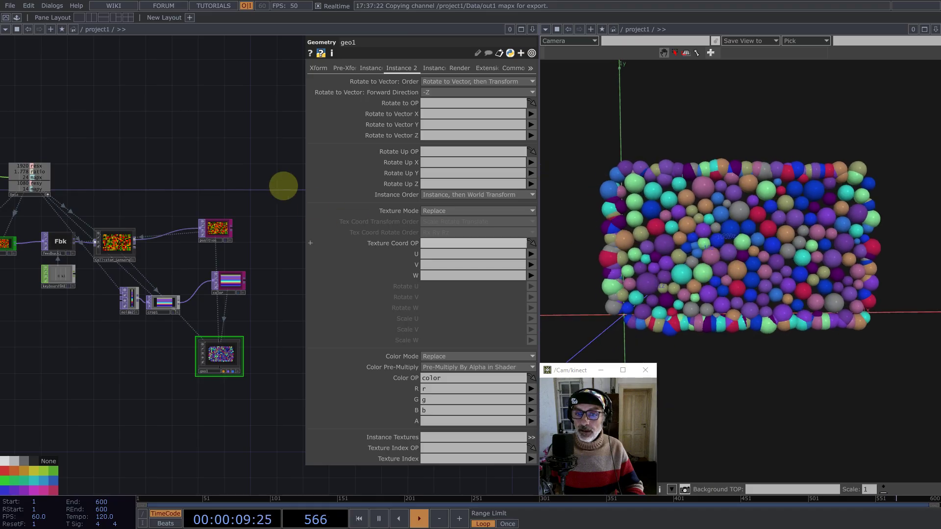
{"action": "key", "text": "1"}
Step: Move noise1 away from math1 to open up space between the two nodes
{"action": "left_click_drag", "start_coordinate": [200, 160], "coordinate": [443, 197]}
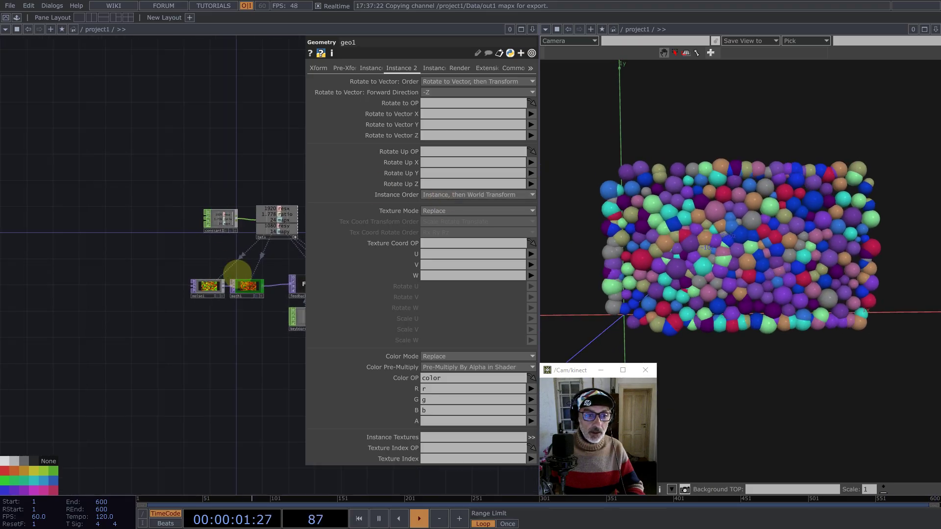
{"action": "scroll", "coordinate": [236, 253], "scroll_direction": "up", "scroll_amount": 3}
{"action": "left_click_drag", "start_coordinate": [235, 253], "coordinate": [92, 212]}
{"action": "scroll", "coordinate": [83, 231], "scroll_direction": "up", "scroll_amount": 4}
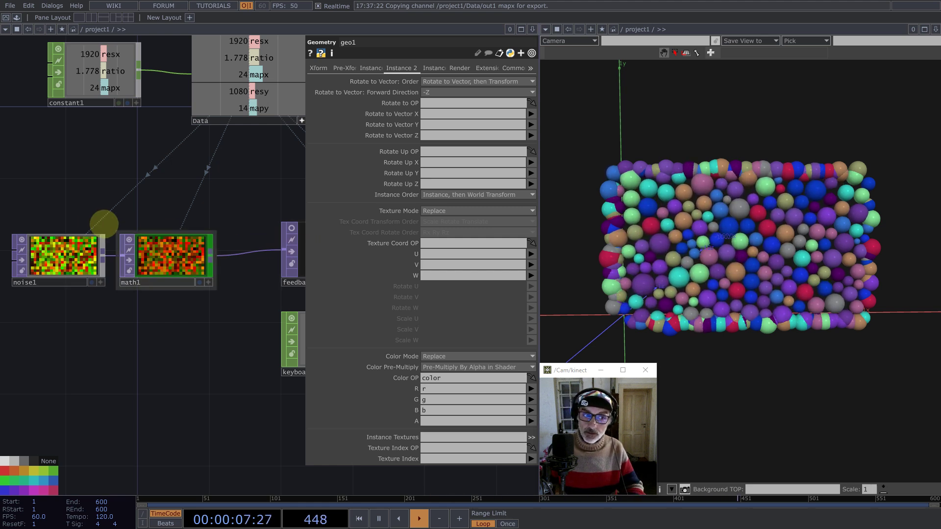
{"action": "left_click_drag", "start_coordinate": [85, 201], "coordinate": [196, 204]}
{"action": "left_click_drag", "start_coordinate": [169, 254], "coordinate": [62, 253]}
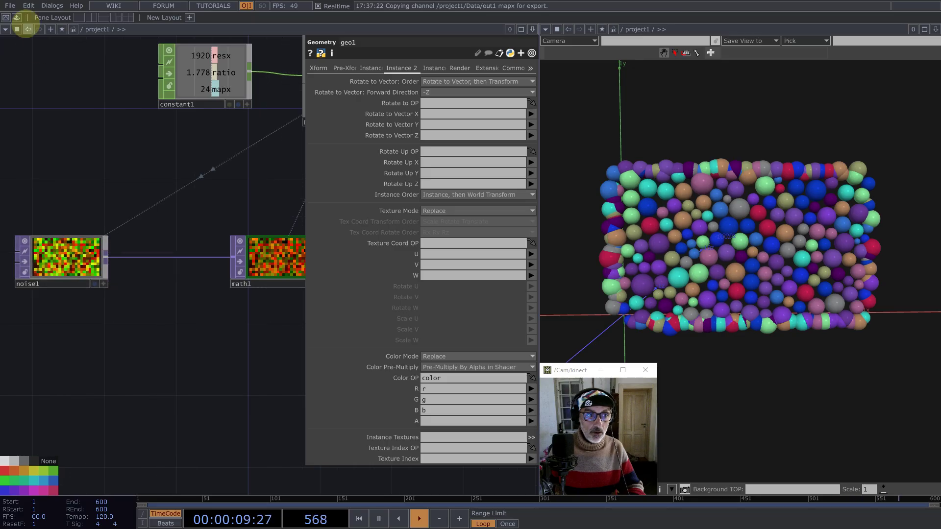
Step: Add the UV component from My Components to the network near noise1 and math1
{"action": "left_click", "coordinate": [16, 17]}
{"action": "left_click", "coordinate": [24, 208]}
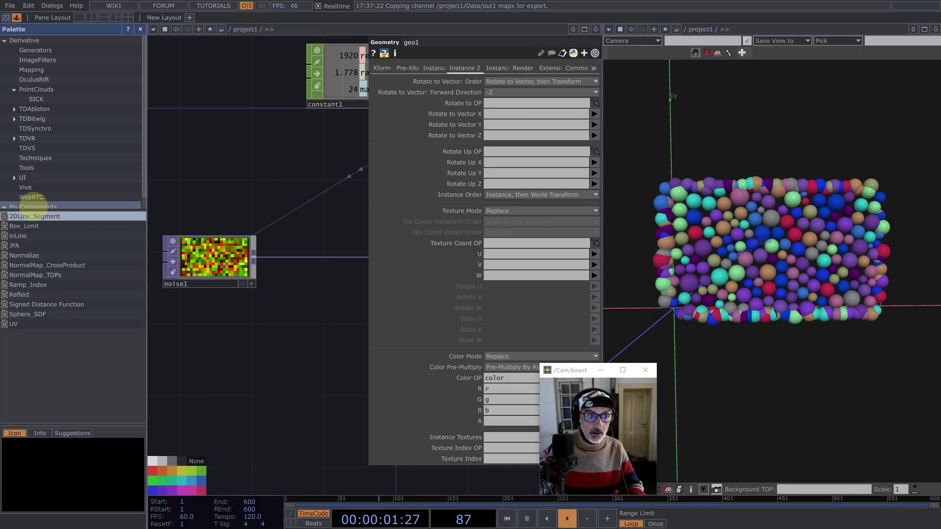
{"action": "left_click_drag", "start_coordinate": [17, 324], "coordinate": [254, 313]}
{"action": "left_click", "coordinate": [140, 29]}
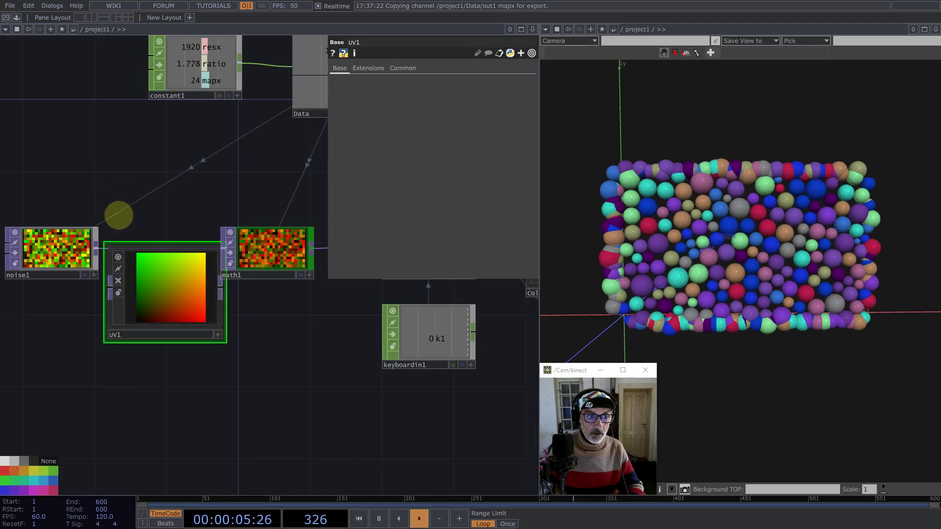
Step: Wire UV1 between noise1 and math1 and position it below the two nodes
{"action": "left_click_drag", "start_coordinate": [104, 304], "coordinate": [73, 370]}
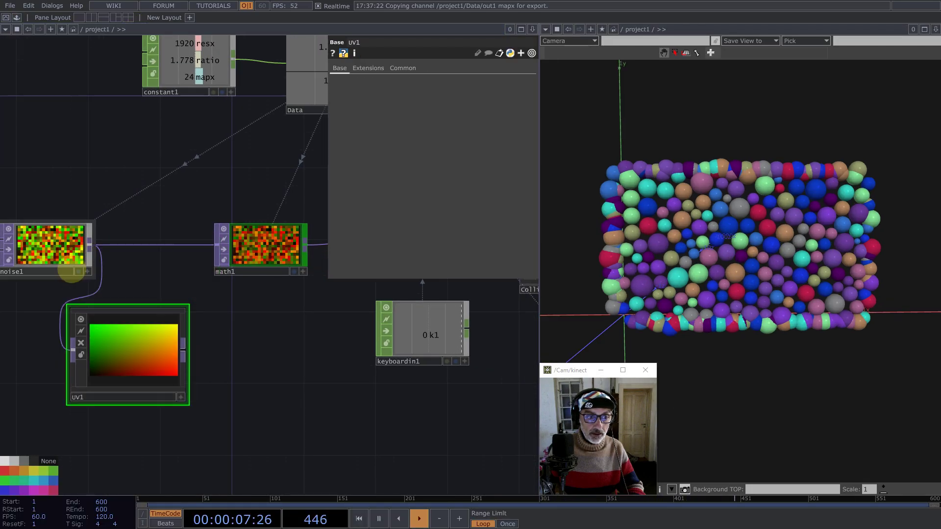
{"action": "left_click_drag", "start_coordinate": [200, 282], "coordinate": [217, 246]}
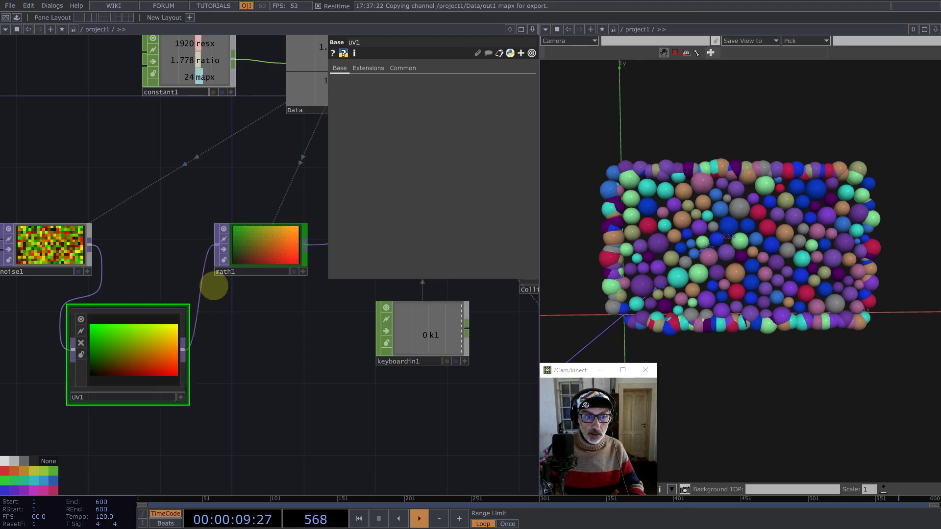
{"action": "left_click_drag", "start_coordinate": [149, 359], "coordinate": [149, 328]}
Step: Select math1, reset the simulation with the UV start positions and examine the spheres in the perspective viewport
{"action": "left_click", "coordinate": [273, 252]}
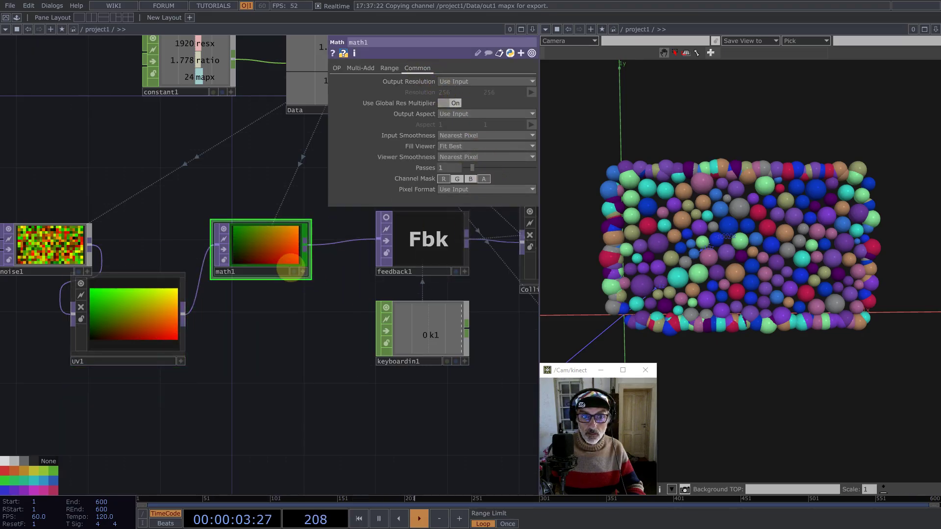
{"action": "key", "text": "1"}
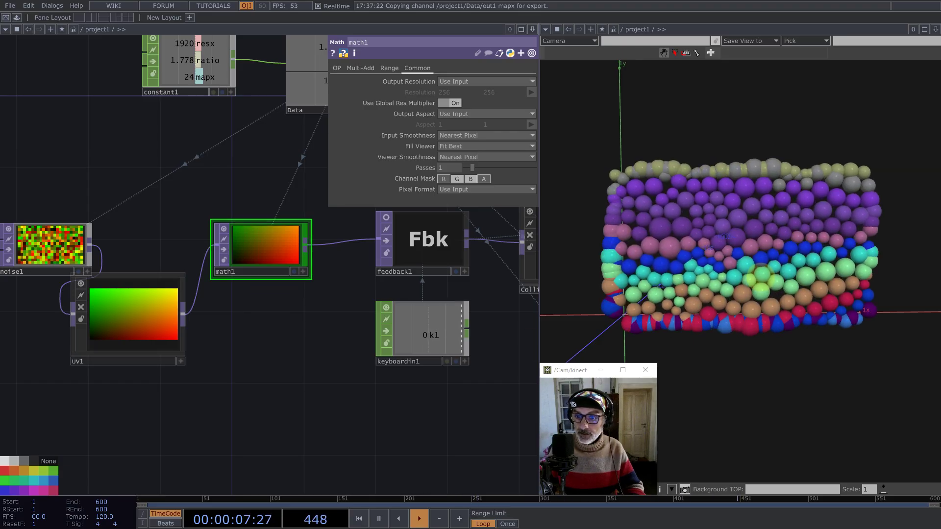
{"action": "key", "text": "1"}
{"action": "right_click", "coordinate": [720, 215]}
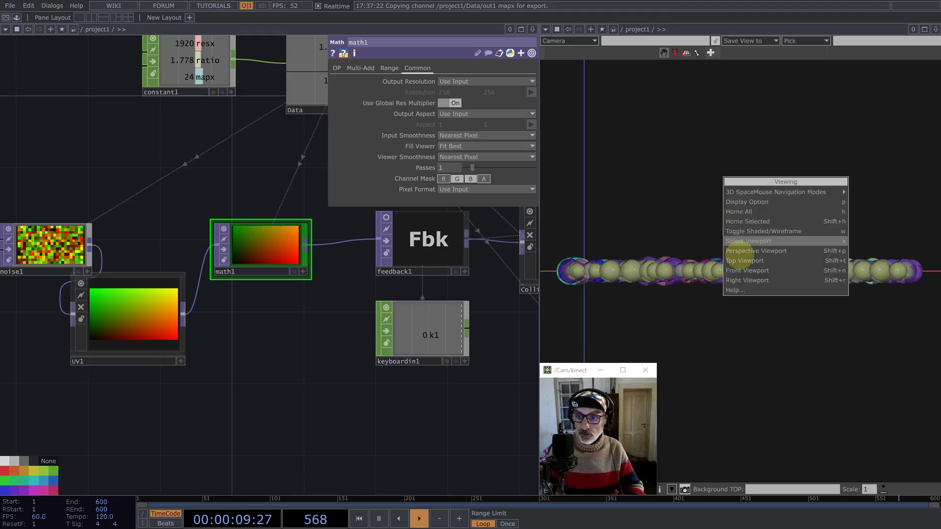
{"action": "left_click", "coordinate": [756, 253]}
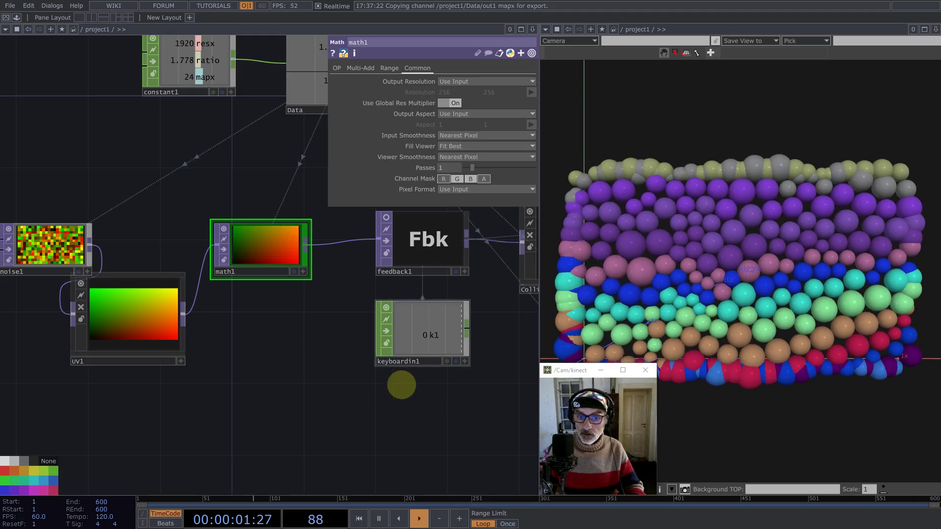
Step: Reset the simulation and move UV1 up into line with noise1 and math1
{"action": "key", "text": "1"}
{"action": "middle_click_drag", "start_coordinate": [774, 248], "coordinate": [836, 283]}
{"action": "left_click_drag", "start_coordinate": [143, 312], "coordinate": [142, 264]}
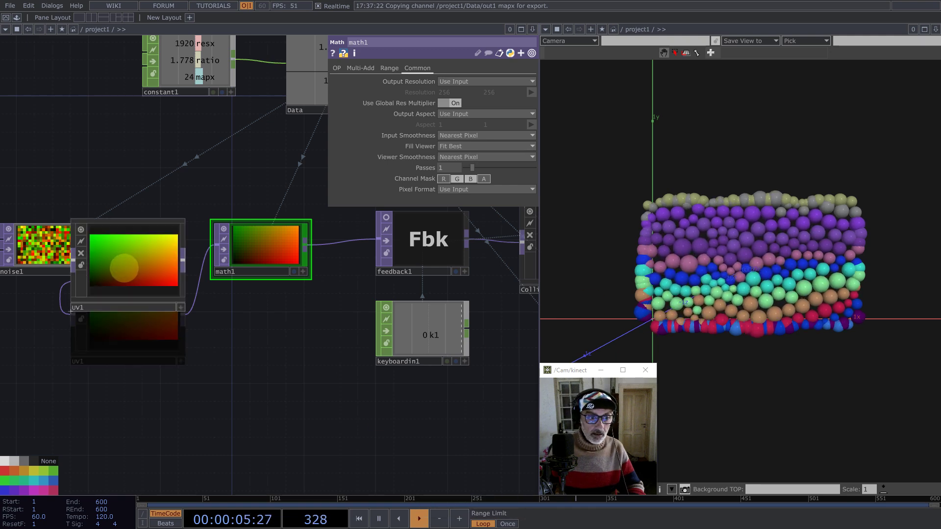
{"action": "scroll", "coordinate": [164, 197], "scroll_direction": "down", "scroll_amount": 4}
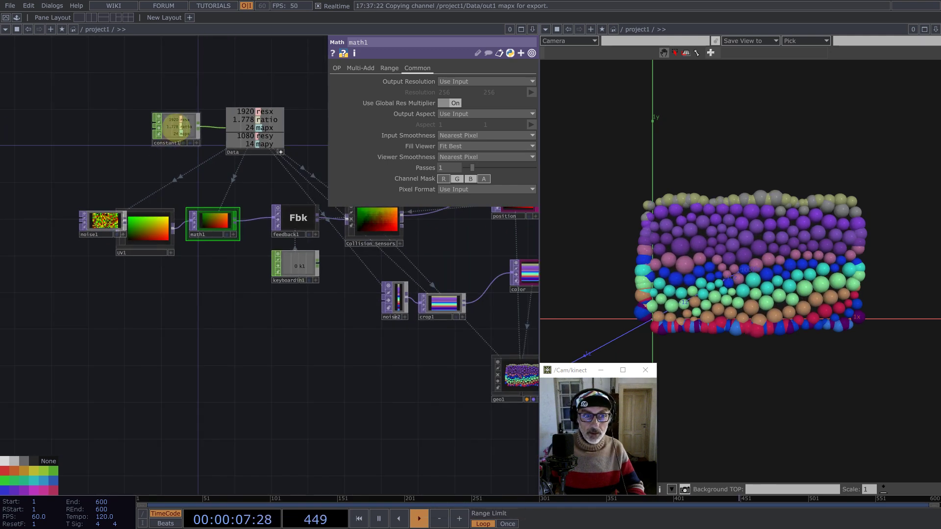
Step: Set the Radius expression of Collision_Sensors to 1/128
{"action": "left_click", "coordinate": [183, 133]}
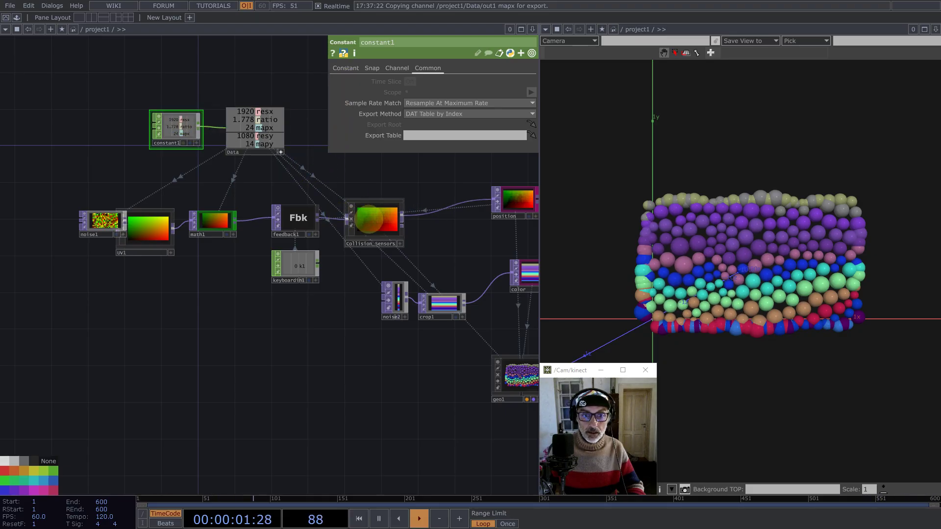
{"action": "left_click", "coordinate": [368, 219]}
{"action": "left_click", "coordinate": [430, 117]}
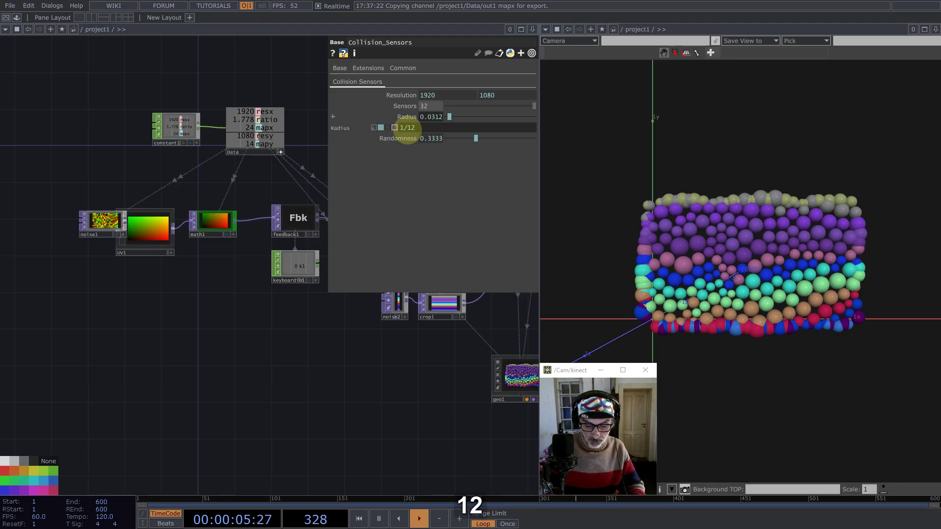
{"action": "key", "text": "Return"}
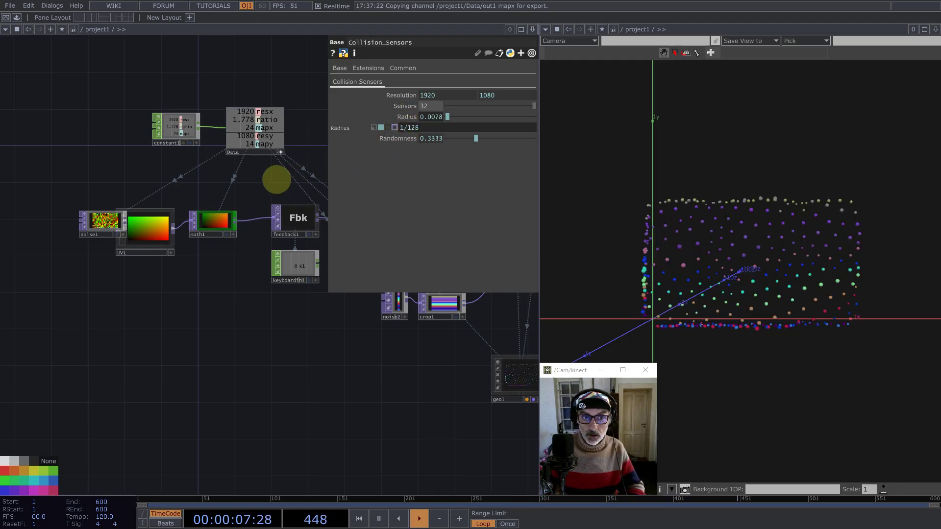
Step: Try a mapx value of 64 in constant1 with the simulation reset, and raise mapx to 128
{"action": "left_click", "coordinate": [187, 128]}
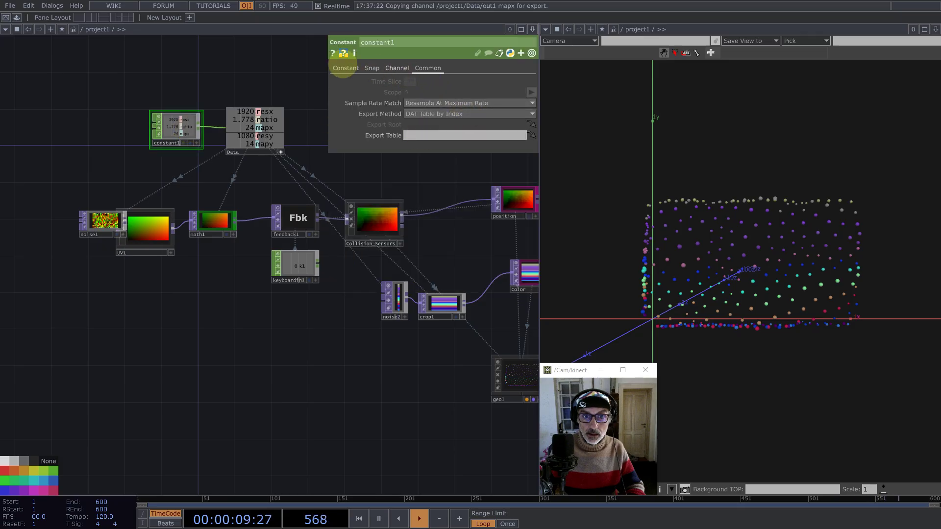
{"action": "left_click", "coordinate": [344, 68]}
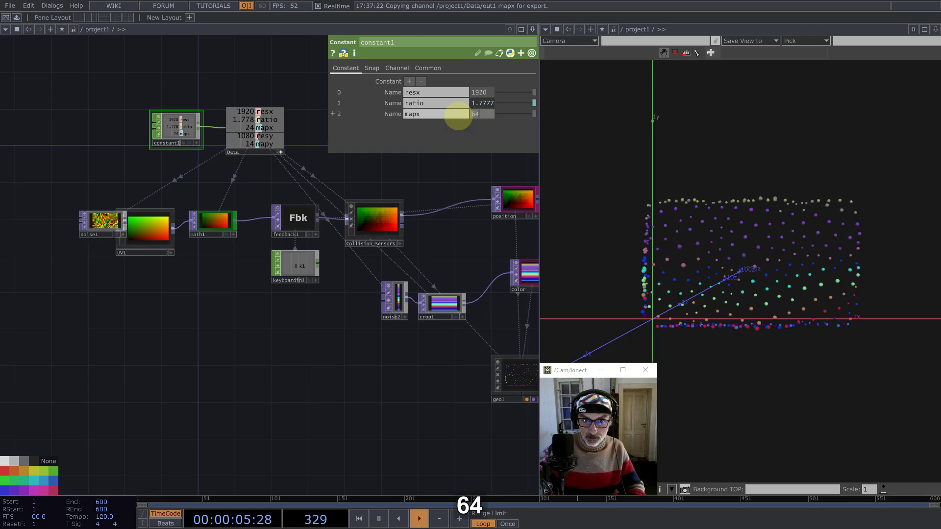
{"action": "type", "text": "64"}
{"action": "key", "text": "Return"}
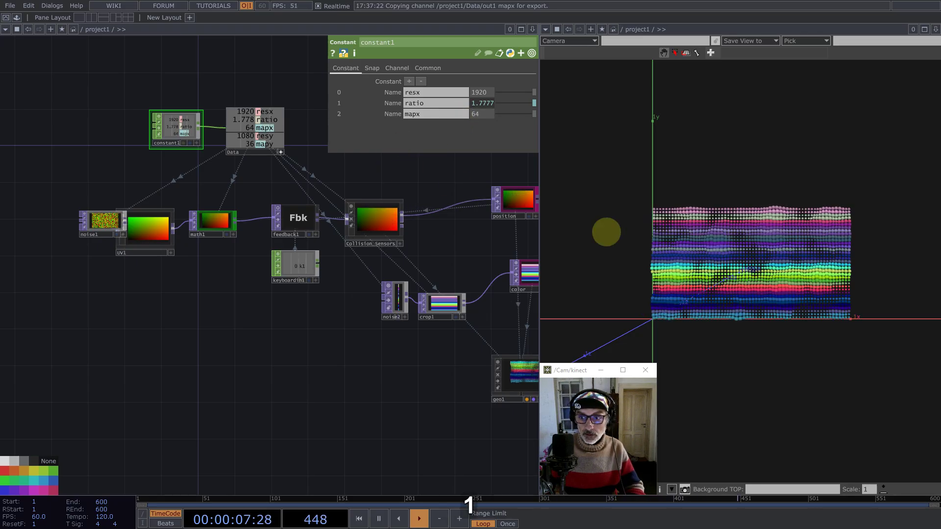
{"action": "middle_click_drag", "start_coordinate": [788, 295], "coordinate": [883, 287]}
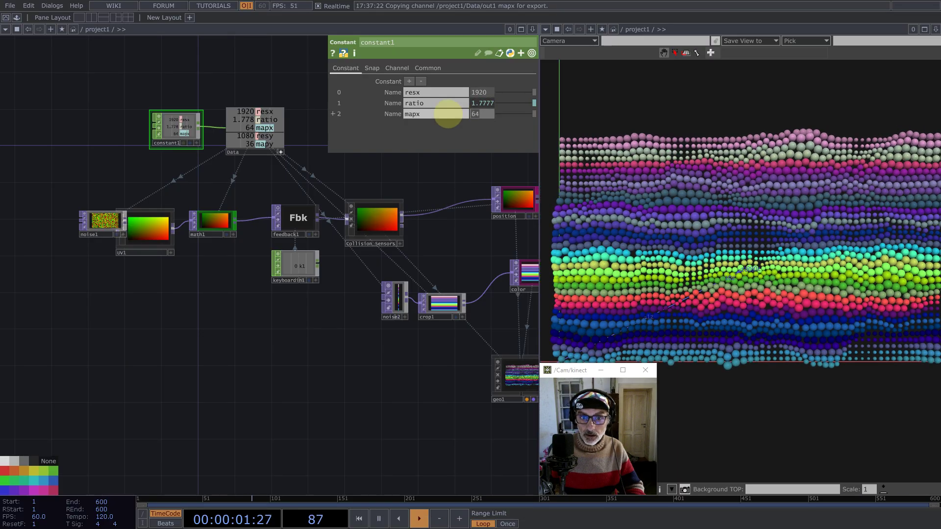
{"action": "type", "text": "128"}
{"action": "key", "text": "Return"}
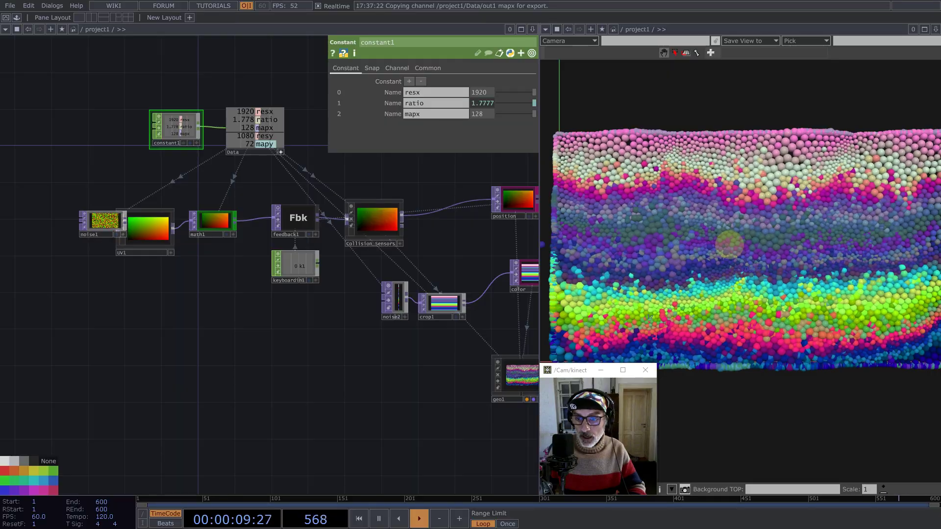
Step: Go inside Collision_Sensors to check the resolution and cook information of comp1, and return to project1
{"action": "left_click_drag", "start_coordinate": [479, 251], "coordinate": [378, 240]}
{"action": "left_click", "coordinate": [282, 213]}
{"action": "scroll", "coordinate": [282, 213], "scroll_direction": "up", "scroll_amount": 5}
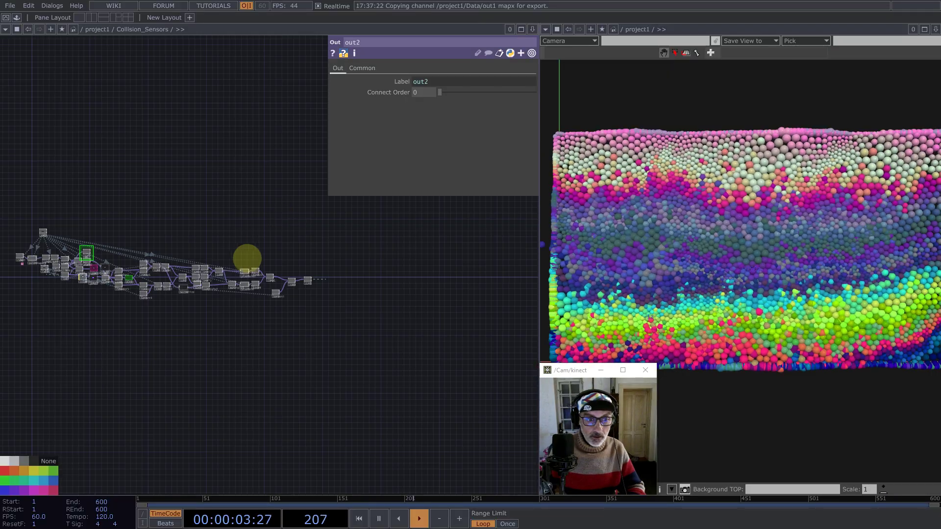
{"action": "scroll", "coordinate": [250, 284], "scroll_direction": "up", "scroll_amount": 8}
{"action": "middle_click", "coordinate": [364, 263]}
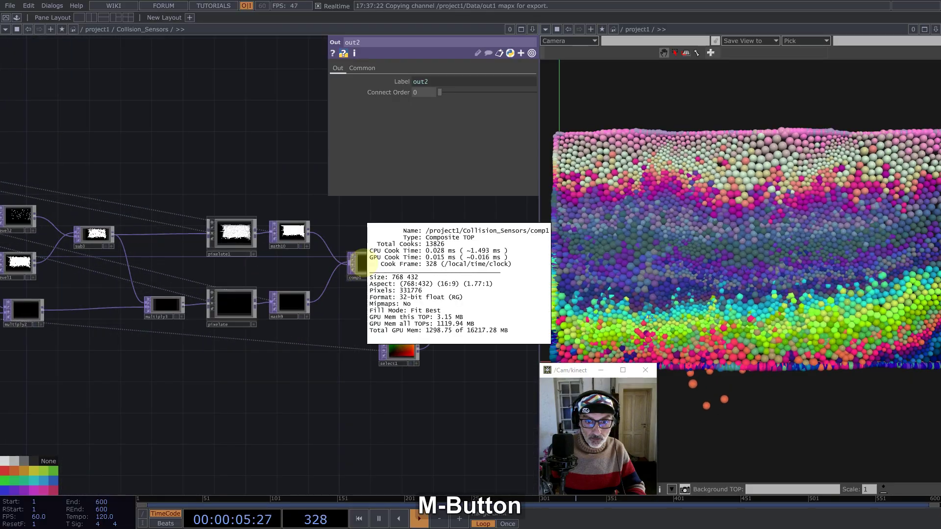
{"action": "scroll", "coordinate": [330, 233], "scroll_direction": "down", "scroll_amount": 10}
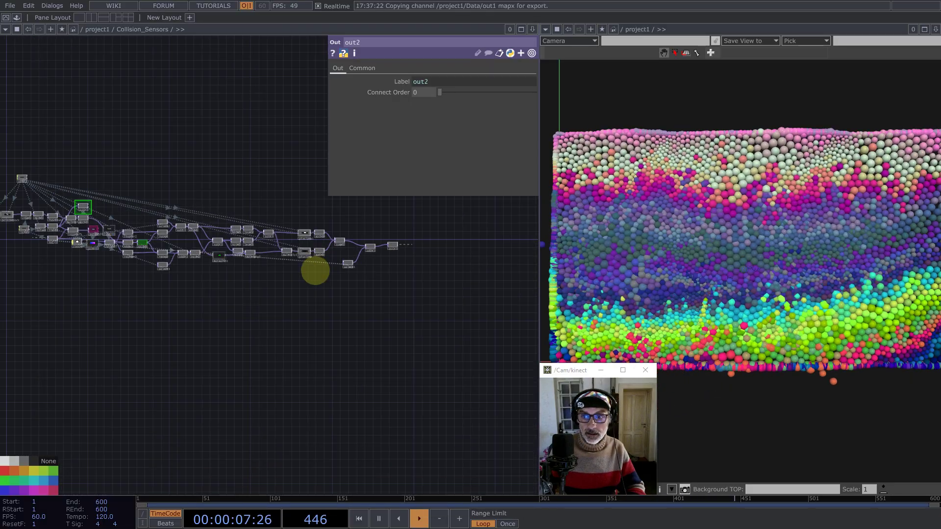
{"action": "scroll", "coordinate": [305, 292], "scroll_direction": "down", "scroll_amount": 5}
{"action": "key", "text": "p"}
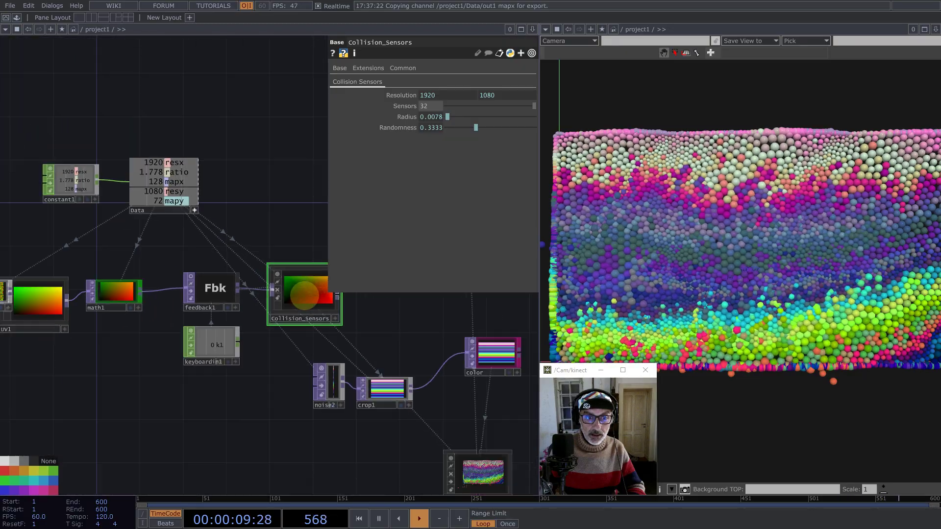
Step: Set the Radius of Collision_Sensors to 0.0039, reset the simulation and examine the spheres in the viewport
{"action": "left_click", "coordinate": [433, 119]}
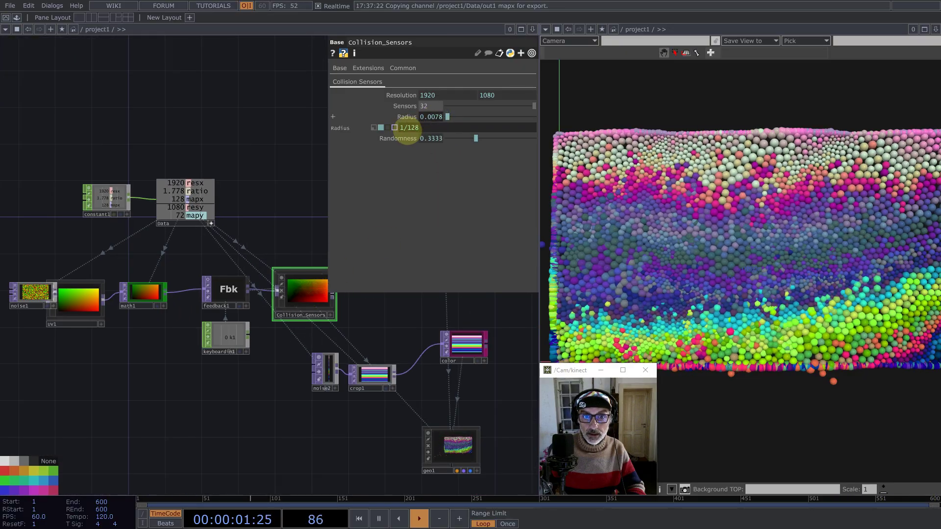
{"action": "left_click_drag", "start_coordinate": [406, 128], "coordinate": [432, 128]}
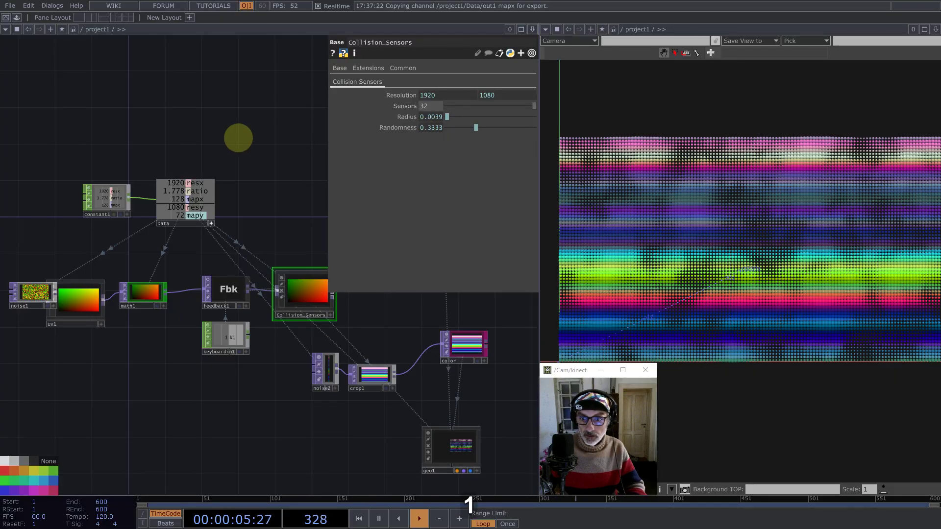
{"action": "middle_click_drag", "start_coordinate": [868, 474], "coordinate": [866, 449]}
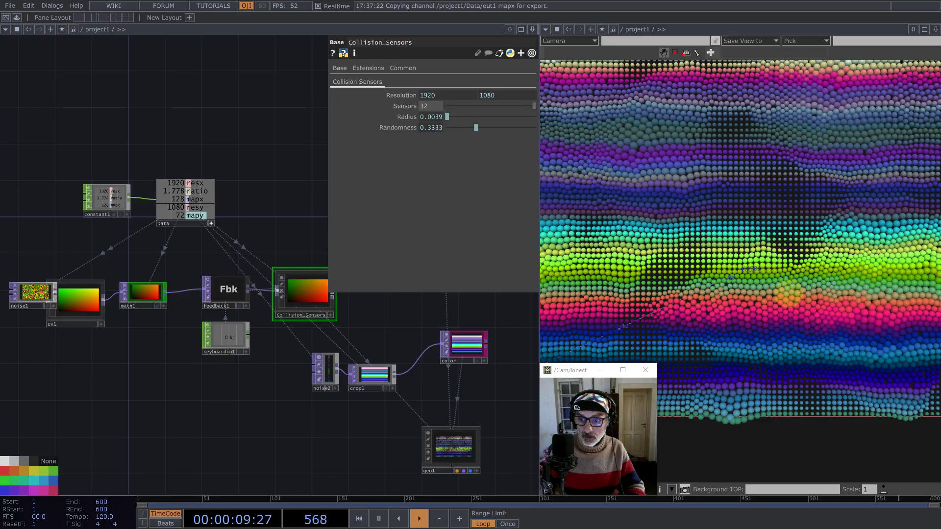
{"action": "middle_click_drag", "start_coordinate": [789, 296], "coordinate": [708, 243]}
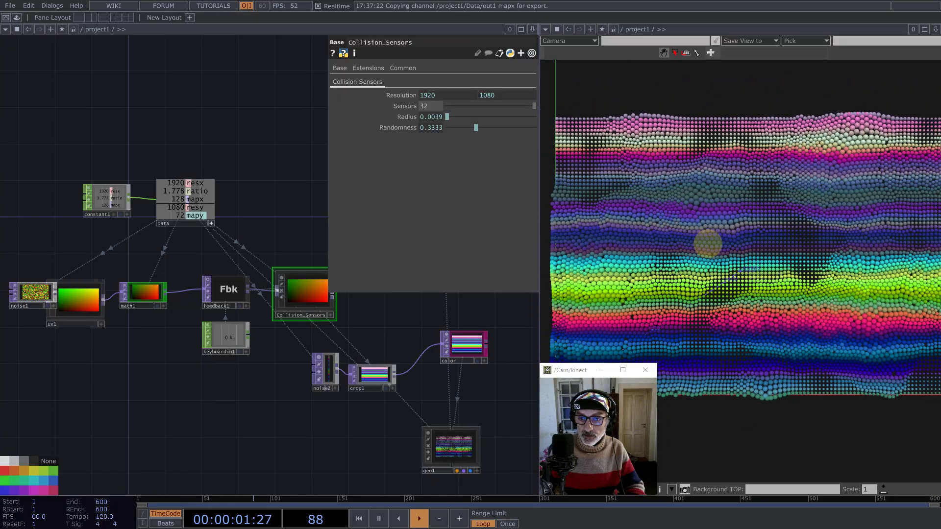
{"action": "left_click_drag", "start_coordinate": [708, 243], "coordinate": [695, 268]}
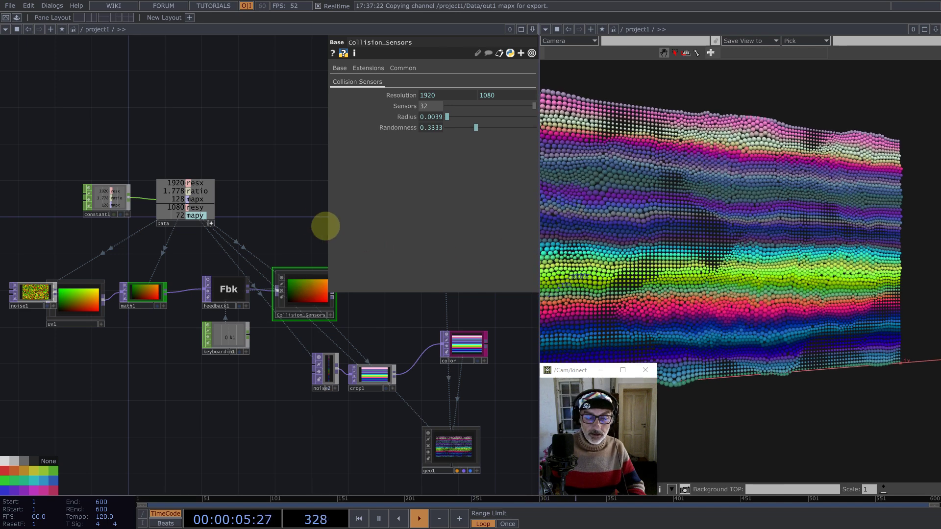
Step: Move the position node further from Collision_Sensors and insert a Limit TOP into the wire between them
{"action": "left_click_drag", "start_coordinate": [326, 227], "coordinate": [226, 258]}
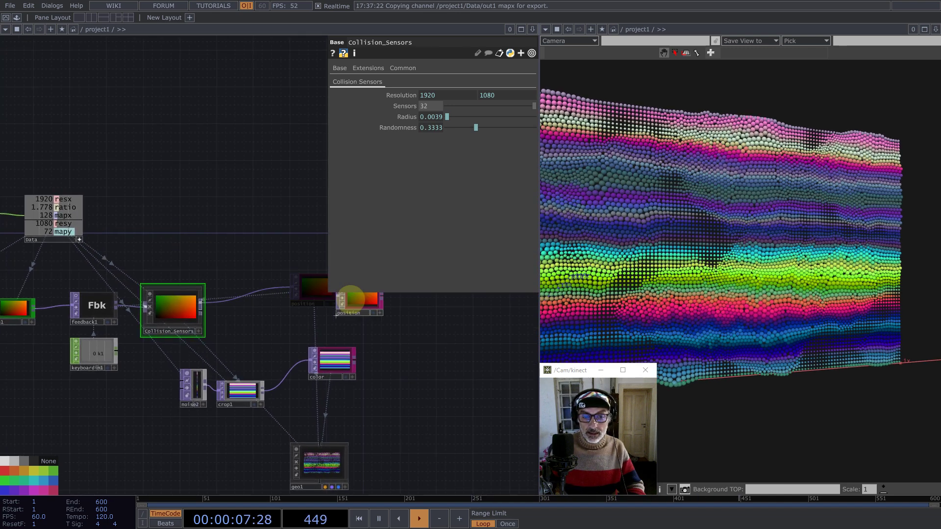
{"action": "left_click_drag", "start_coordinate": [416, 374], "coordinate": [389, 357]}
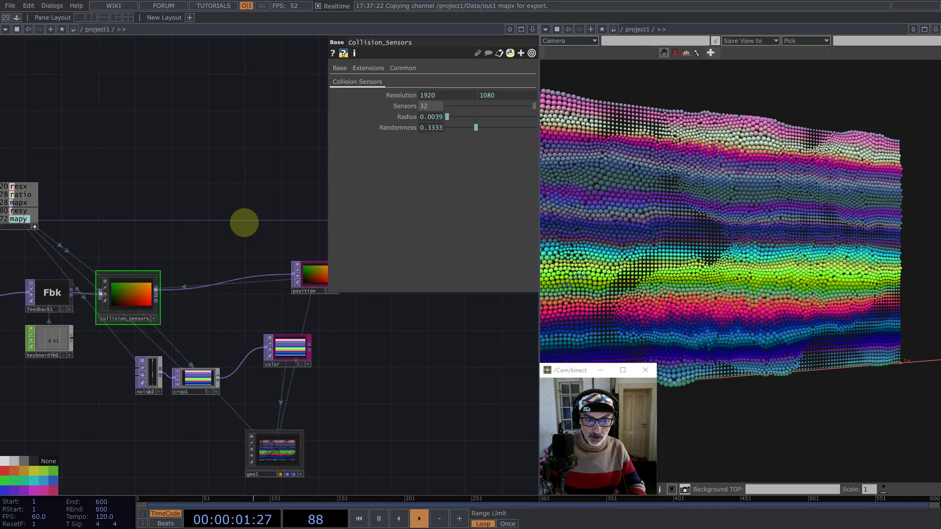
{"action": "left_click_drag", "start_coordinate": [243, 257], "coordinate": [227, 332]}
{"action": "right_click", "coordinate": [216, 361]}
{"action": "left_click", "coordinate": [227, 357]}
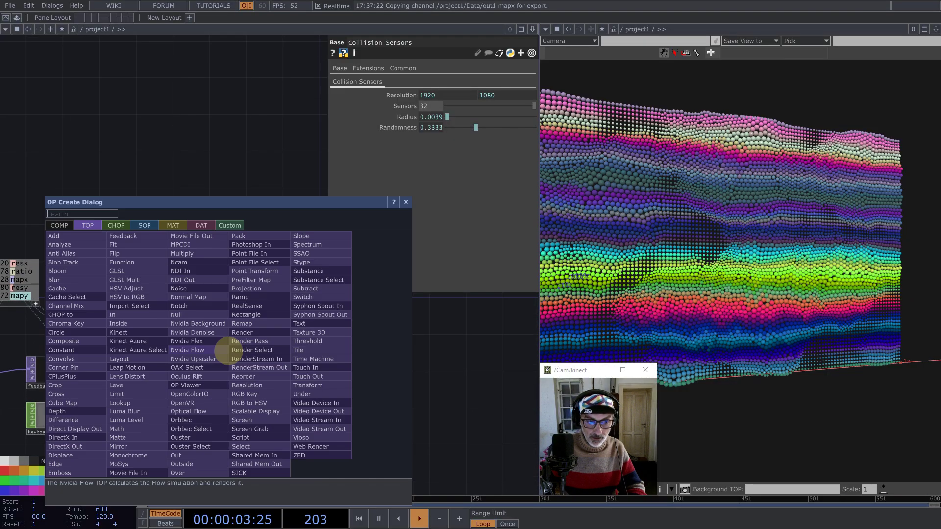
{"action": "type", "text": "lim"}
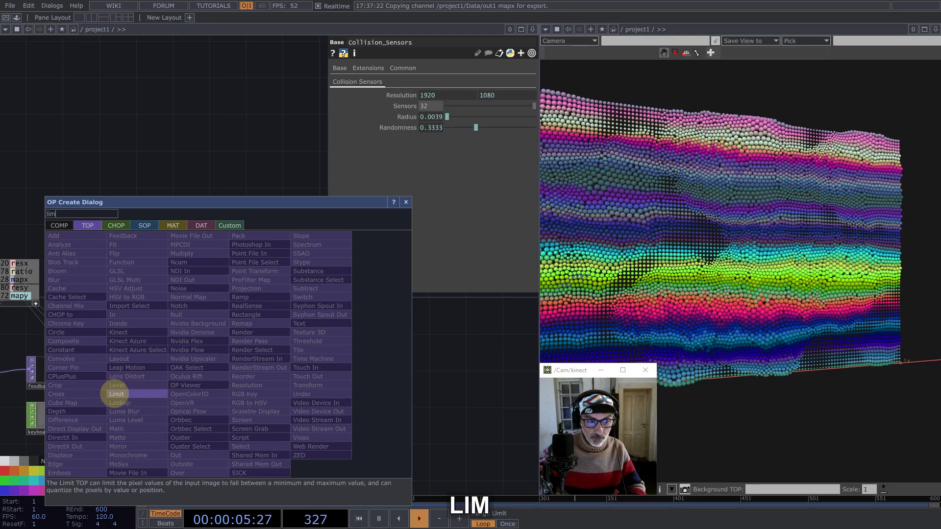
{"action": "key", "text": "Return"}
{"action": "left_click", "coordinate": [245, 359]}
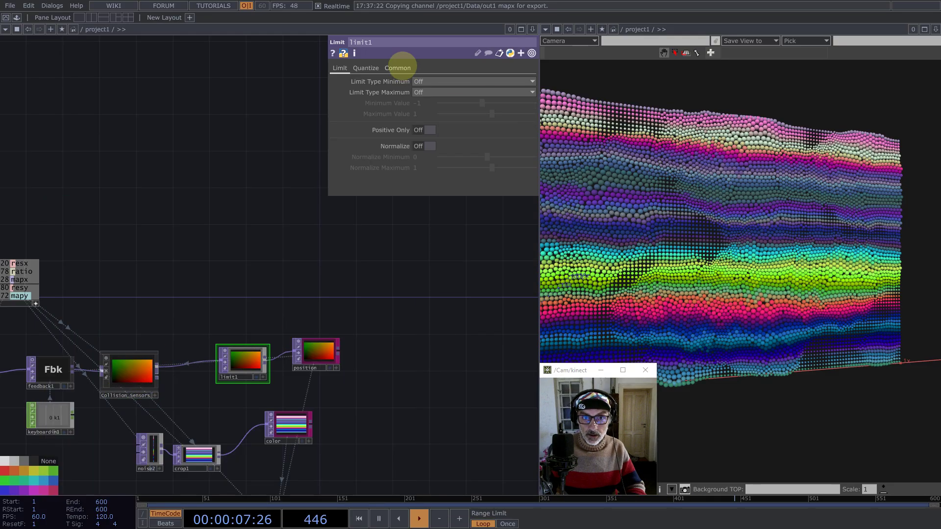
Step: Exclude the G channel from limit1's channel mask and set both limit types to Loop with a minimum value of 0
{"action": "left_click", "coordinate": [398, 68]}
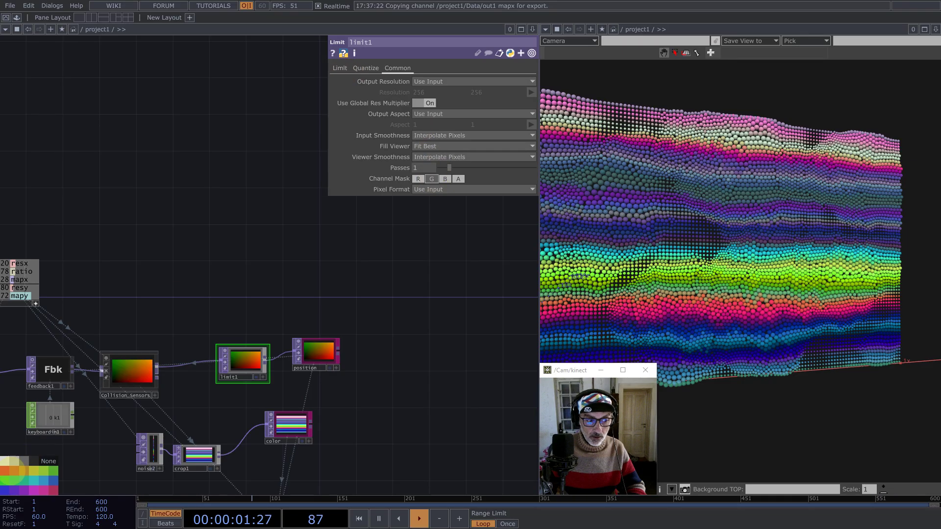
{"action": "left_click", "coordinate": [341, 68]}
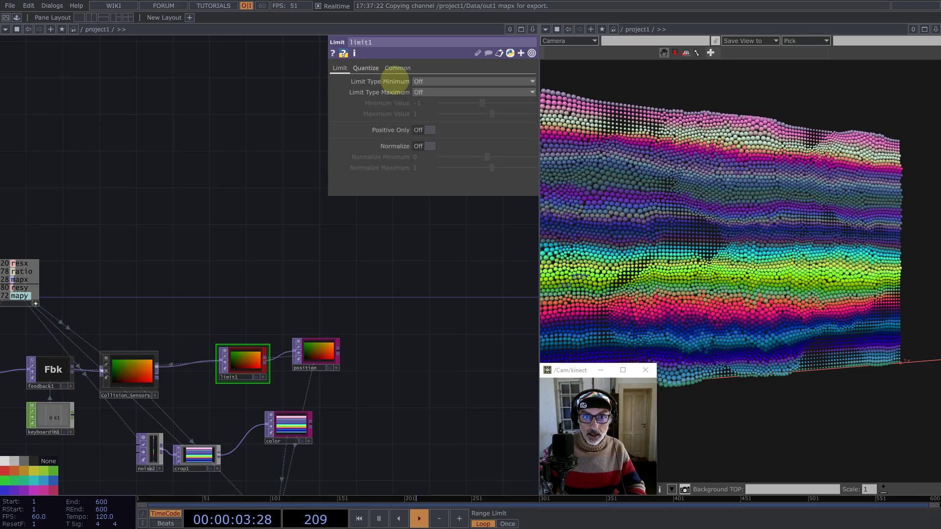
{"action": "left_click", "coordinate": [433, 82]}
{"action": "left_click", "coordinate": [428, 111]}
{"action": "left_click", "coordinate": [428, 93]}
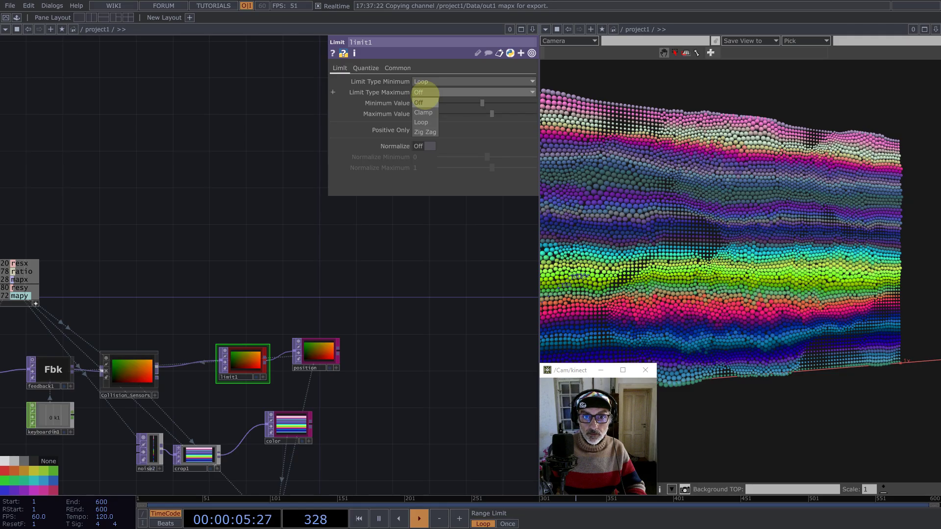
{"action": "left_click", "coordinate": [422, 121]}
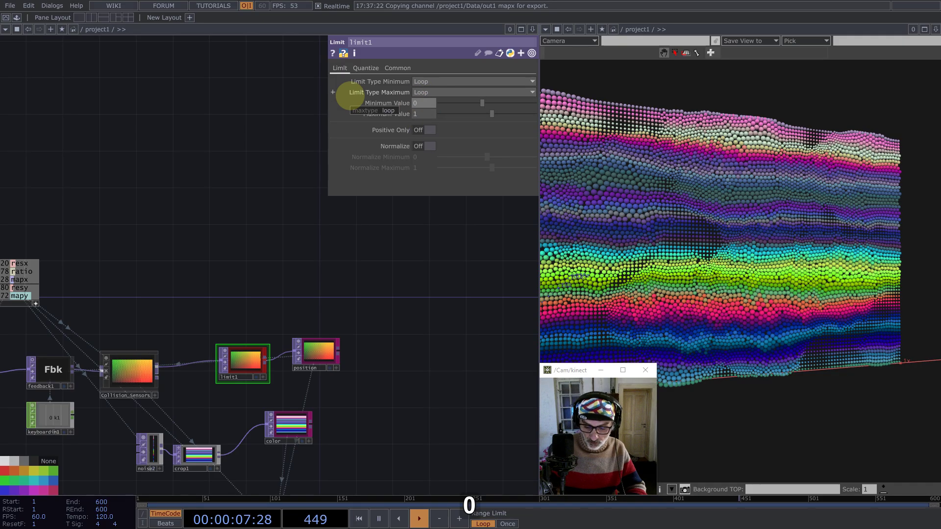
{"action": "type", "text": "0"}
{"action": "key", "text": "Return"}
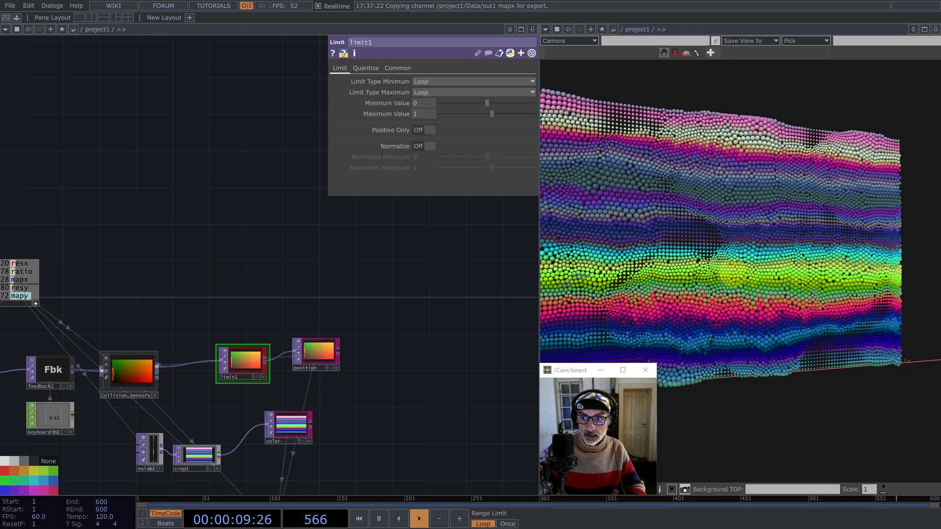
Step: Examine the side and lower edges of the sphere field around the origin in the perspective viewport
{"action": "left_click_drag", "start_coordinate": [833, 296], "coordinate": [725, 245]}
{"action": "scroll", "coordinate": [795, 290], "scroll_direction": "up", "scroll_amount": 5}
{"action": "middle_click_drag", "start_coordinate": [745, 223], "coordinate": [725, 173]}
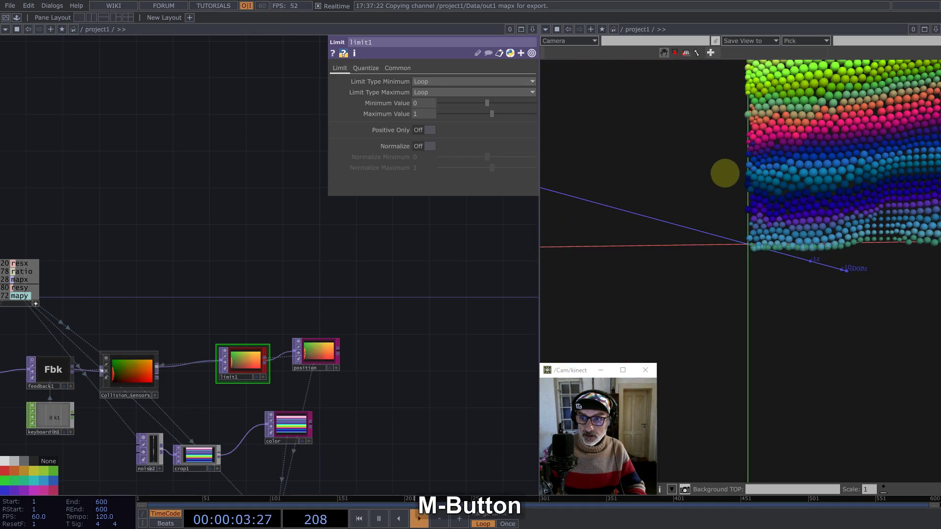
{"action": "right_click", "coordinate": [724, 173]}
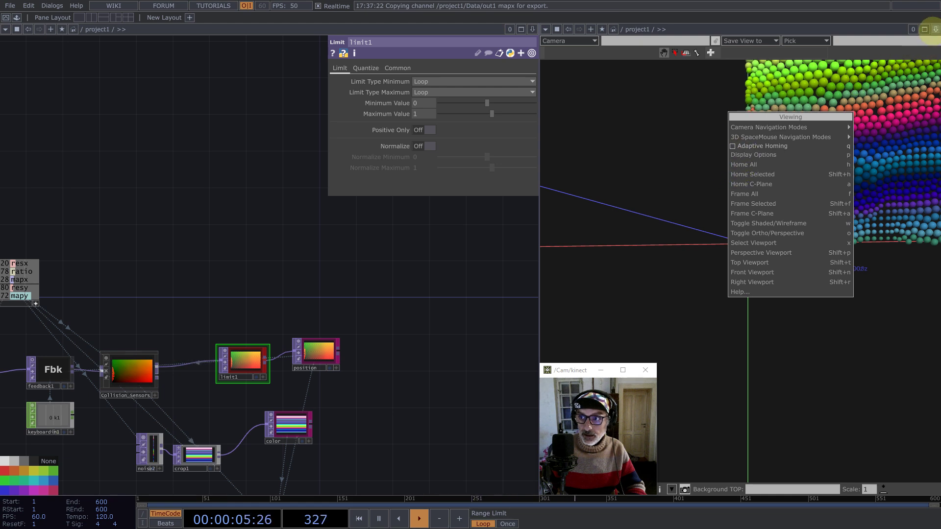
Step: Close the geometry viewer pane
{"action": "left_click", "coordinate": [926, 29]}
{"action": "left_click", "coordinate": [936, 29]}
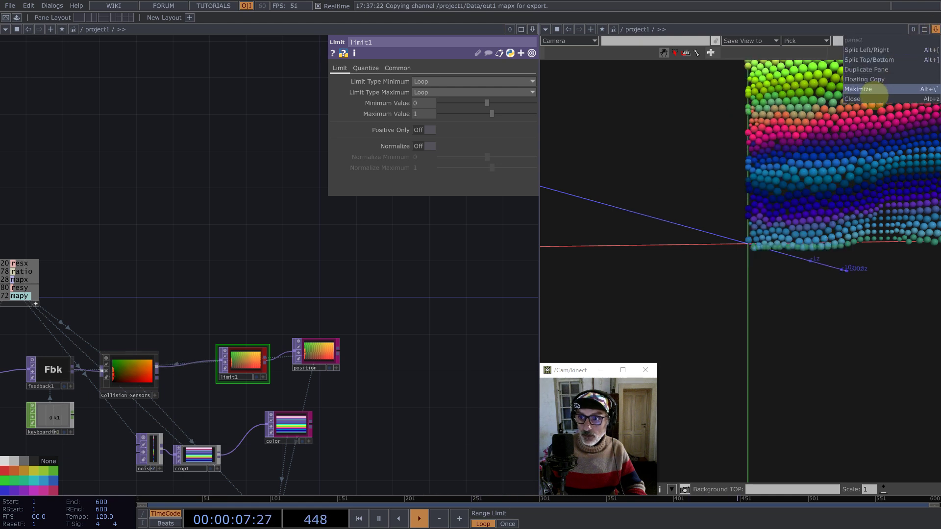
{"action": "left_click", "coordinate": [873, 92]}
Step: Split the network pane side by side, widen the network half, and show the spheres in a Geometry Viewer in the other half
{"action": "left_click", "coordinate": [935, 29]}
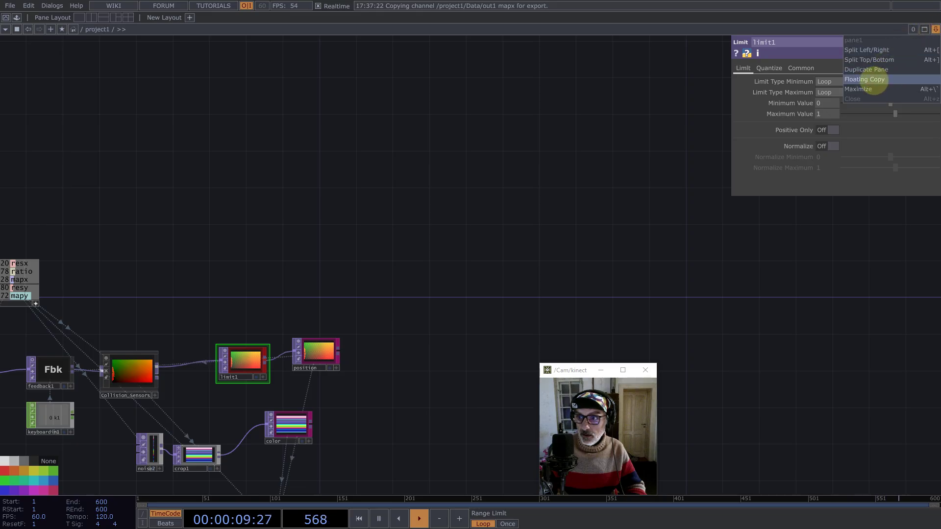
{"action": "left_click", "coordinate": [873, 47]}
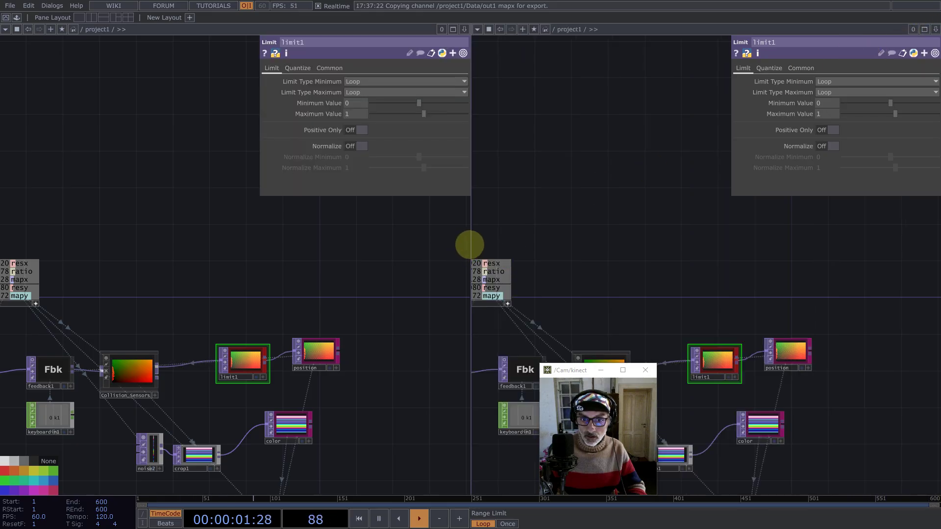
{"action": "left_click_drag", "start_coordinate": [471, 244], "coordinate": [540, 250]}
{"action": "left_click", "coordinate": [545, 29]}
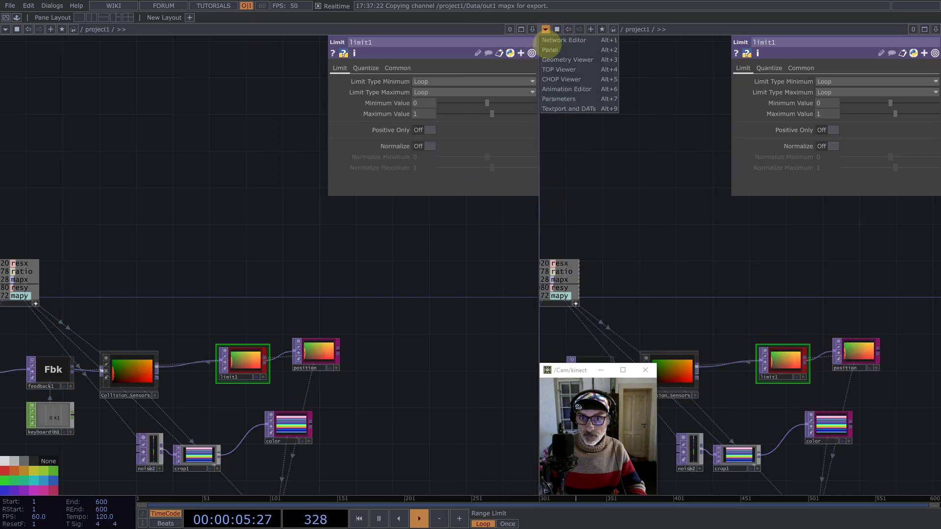
{"action": "left_click", "coordinate": [550, 55]}
{"action": "middle_click_drag", "start_coordinate": [733, 244], "coordinate": [686, 221]}
Step: Duplicate limit1 into space made before the position node, feed the copy from limit1, and switch its channel mask from R to G
{"action": "middle_click_drag", "start_coordinate": [247, 278], "coordinate": [258, 218]}
{"action": "left_click_drag", "start_coordinate": [326, 300], "coordinate": [408, 295]}
{"action": "left_click", "coordinate": [397, 68]}
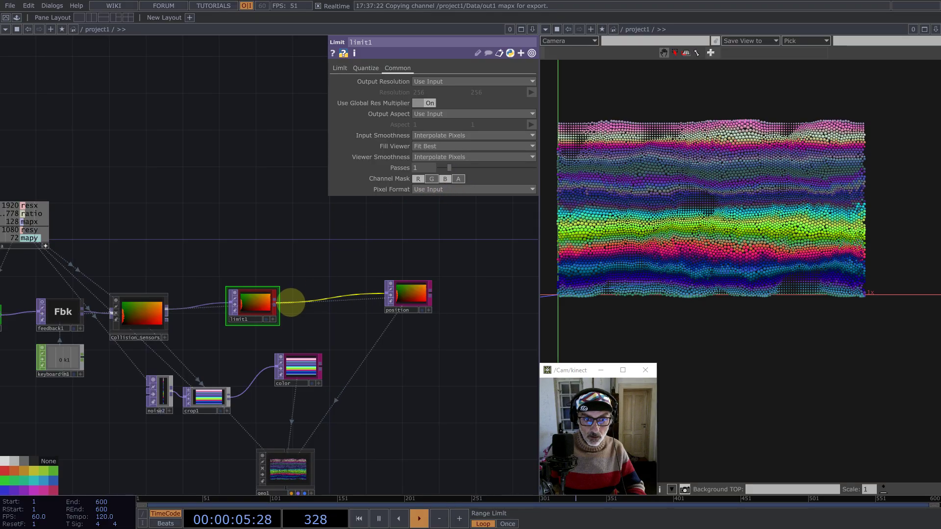
{"action": "left_click", "coordinate": [259, 304]}
{"action": "key", "text": "ctrl+v"}
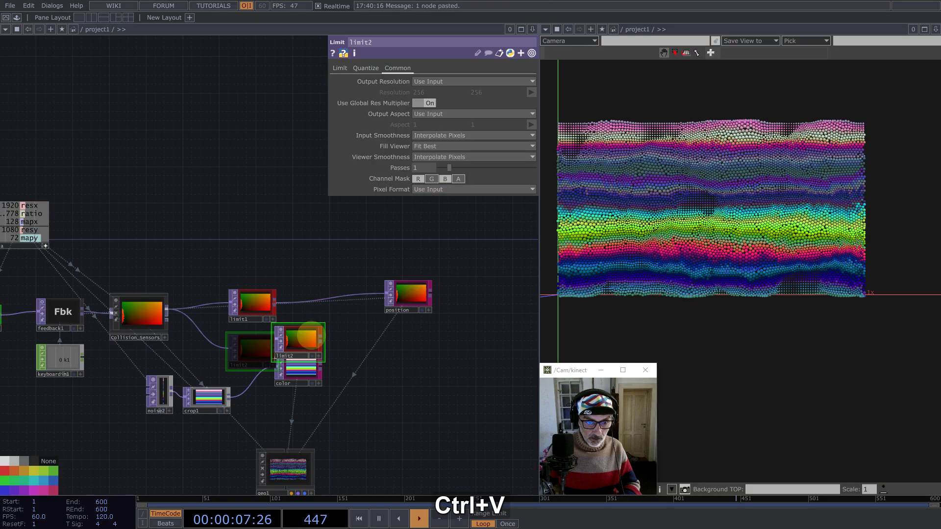
{"action": "left_click", "coordinate": [283, 333]}
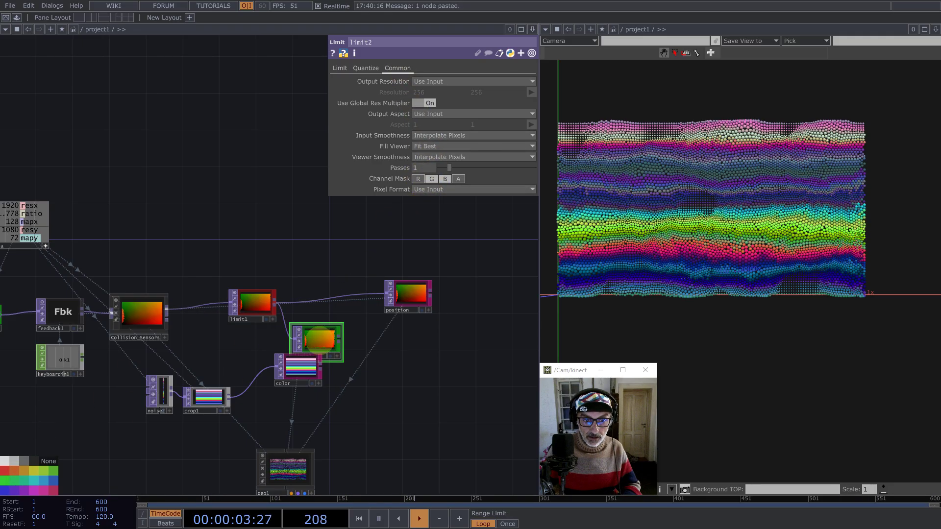
{"action": "left_click_drag", "start_coordinate": [320, 343], "coordinate": [330, 325]}
Step: Set limit2's maximum value to the expression 1/op('Data/out1')['ratio']
{"action": "left_click_drag", "start_coordinate": [68, 207], "coordinate": [167, 215]}
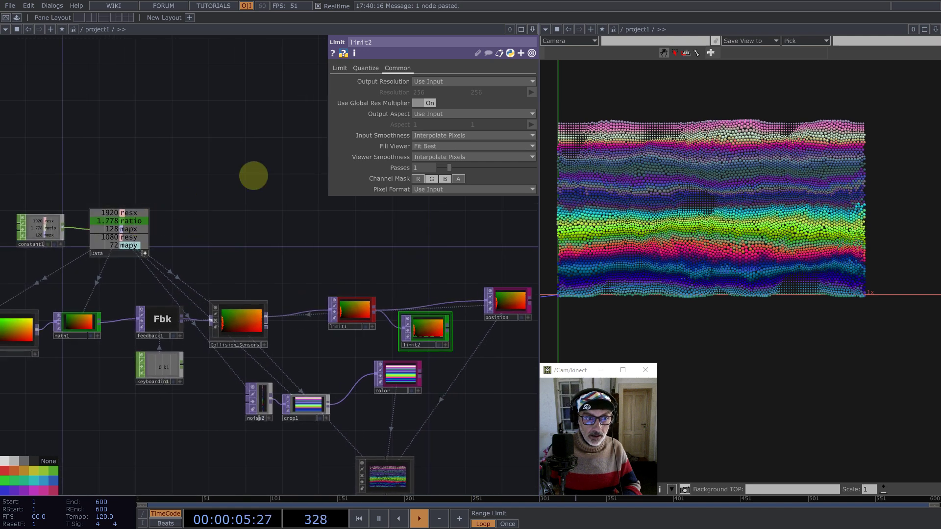
{"action": "left_click", "coordinate": [340, 69]}
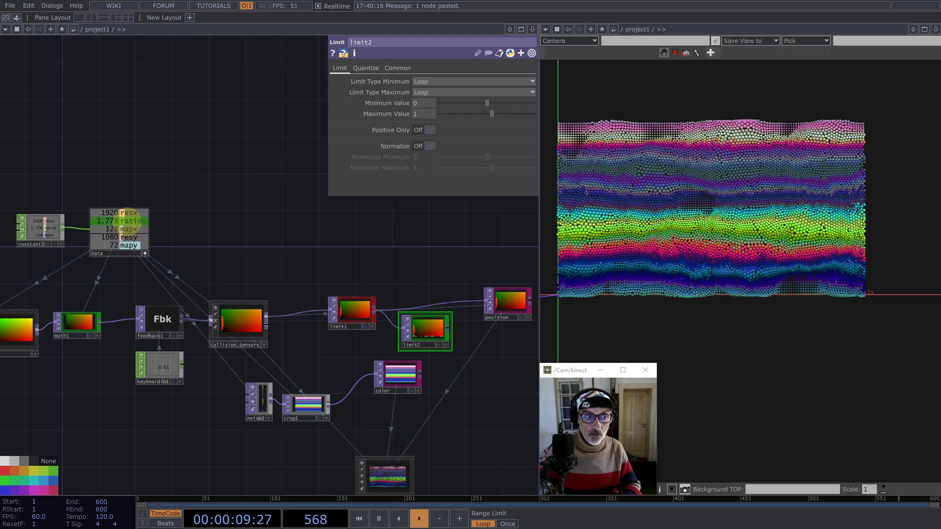
{"action": "left_click_drag", "start_coordinate": [127, 221], "coordinate": [448, 117]}
{"action": "left_click", "coordinate": [431, 109]}
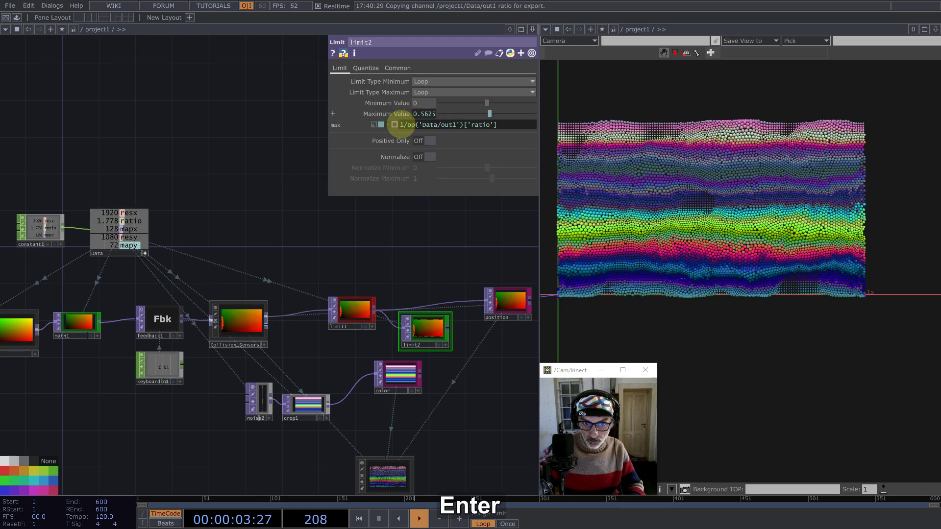
Step: Wire limit2 into the position node and line up the limit nodes in the chain
{"action": "left_click", "coordinate": [448, 328]}
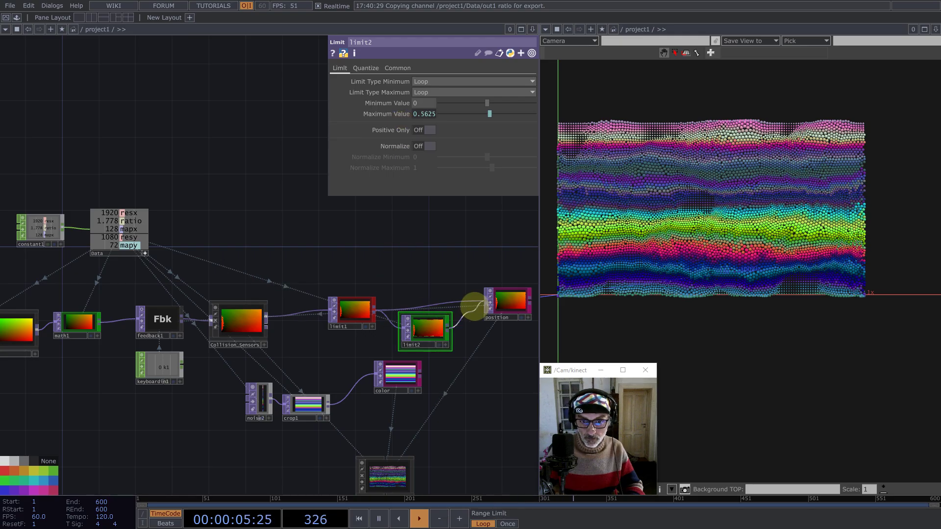
{"action": "left_click_drag", "start_coordinate": [428, 324], "coordinate": [426, 307]}
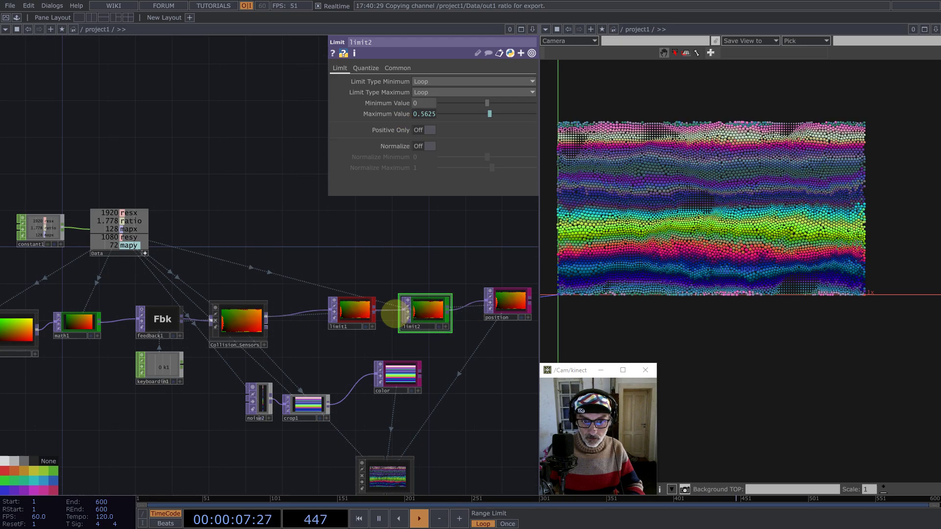
{"action": "left_click_drag", "start_coordinate": [370, 314], "coordinate": [395, 314]}
{"action": "left_click_drag", "start_coordinate": [470, 288], "coordinate": [447, 289]}
Step: Move the constant1 and Data nodes together further above the TOP chain to make room below them
{"action": "left_click_drag", "start_coordinate": [221, 363], "coordinate": [373, 373]}
{"action": "left_click_drag", "start_coordinate": [248, 238], "coordinate": [326, 291]}
{"action": "right_click_drag", "start_coordinate": [313, 320], "coordinate": [118, 244]}
{"action": "left_click_drag", "start_coordinate": [154, 294], "coordinate": [135, 221]}
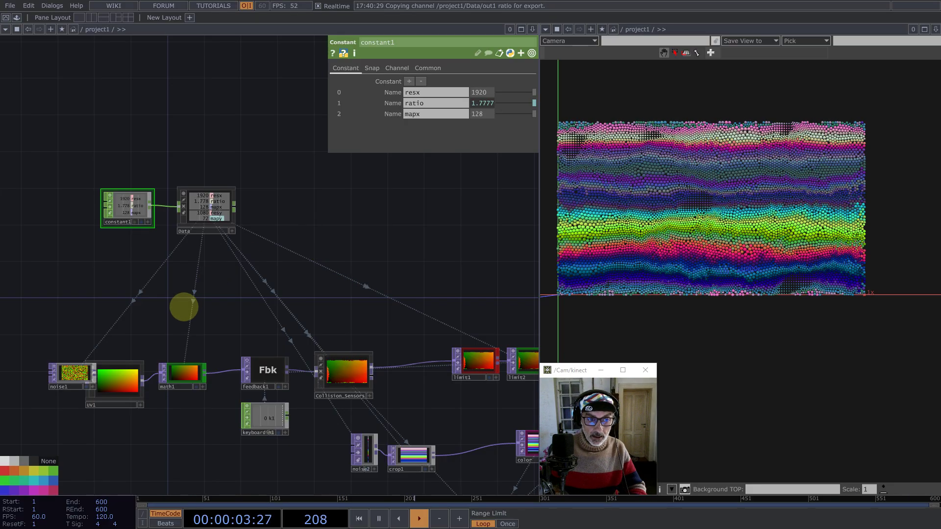
Step: Create a Noise TOP in the free space between the Data node and math1
{"action": "key", "text": "Tab"}
{"action": "type", "text": "noise"}
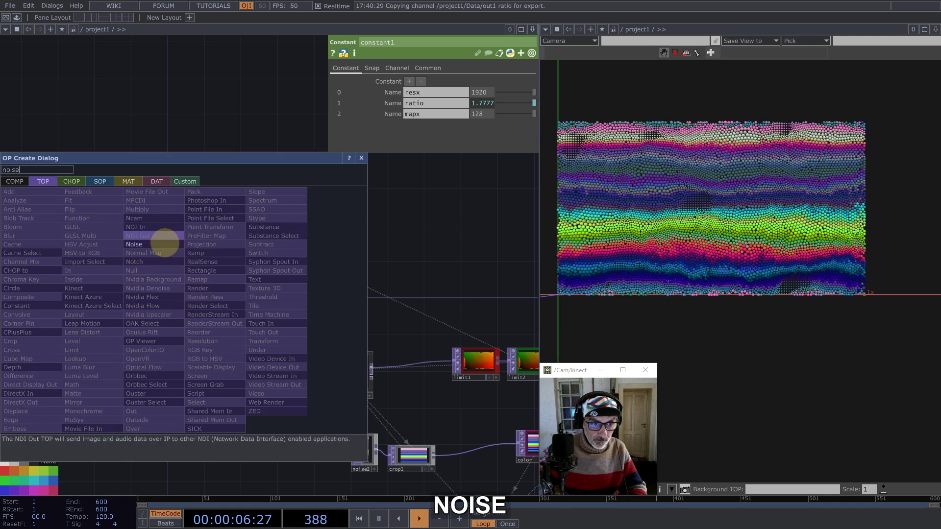
{"action": "key", "text": "Return"}
{"action": "left_click", "coordinate": [189, 297]}
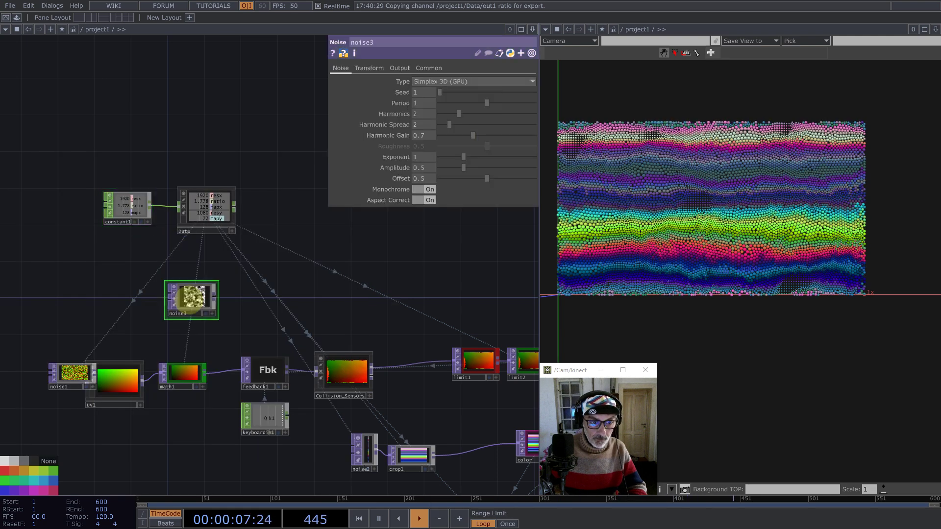
Step: Drive noise3's resolution with Data's mapx and mapy channels and check it against noise1's node info
{"action": "scroll", "coordinate": [191, 296], "scroll_direction": "up", "scroll_amount": 2}
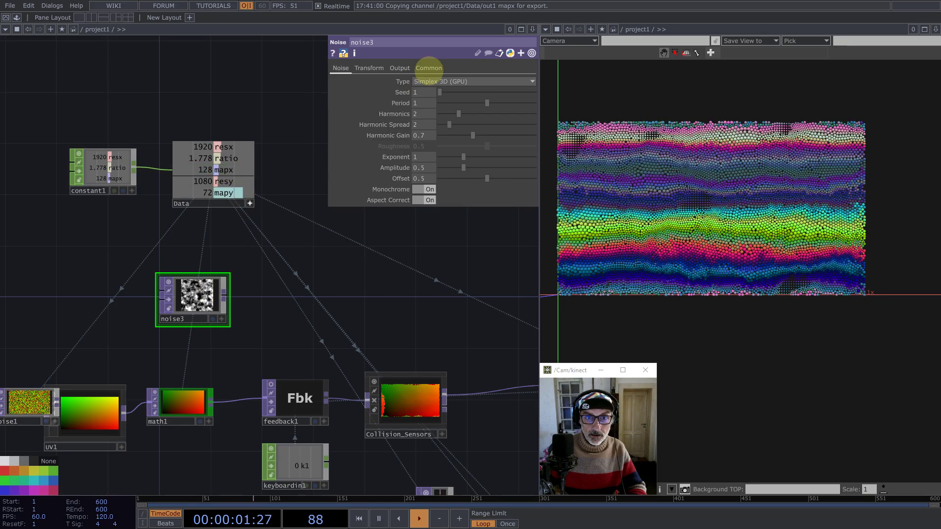
{"action": "left_click_drag", "start_coordinate": [429, 68], "coordinate": [427, 94]}
{"action": "left_click", "coordinate": [442, 93]}
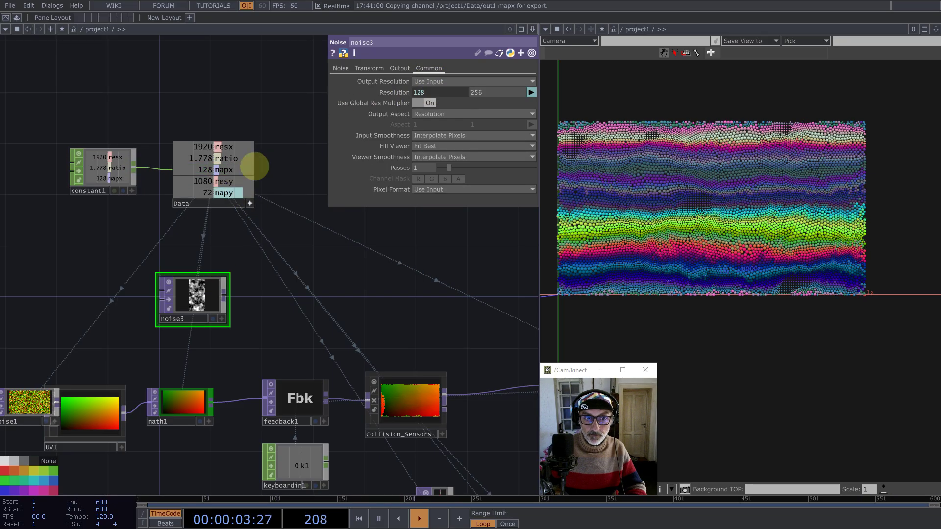
{"action": "left_click_drag", "start_coordinate": [223, 192], "coordinate": [497, 93]}
{"action": "left_click", "coordinate": [508, 94]}
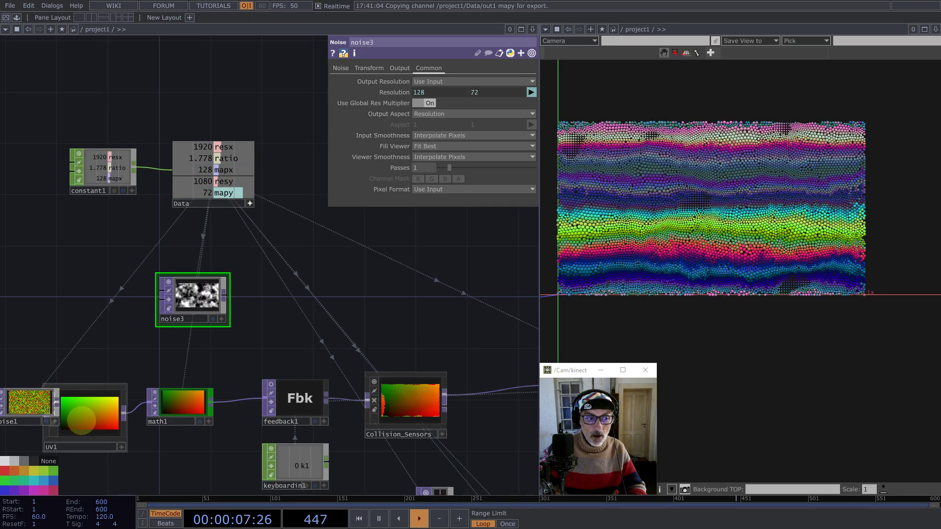
{"action": "middle_click", "coordinate": [38, 412]}
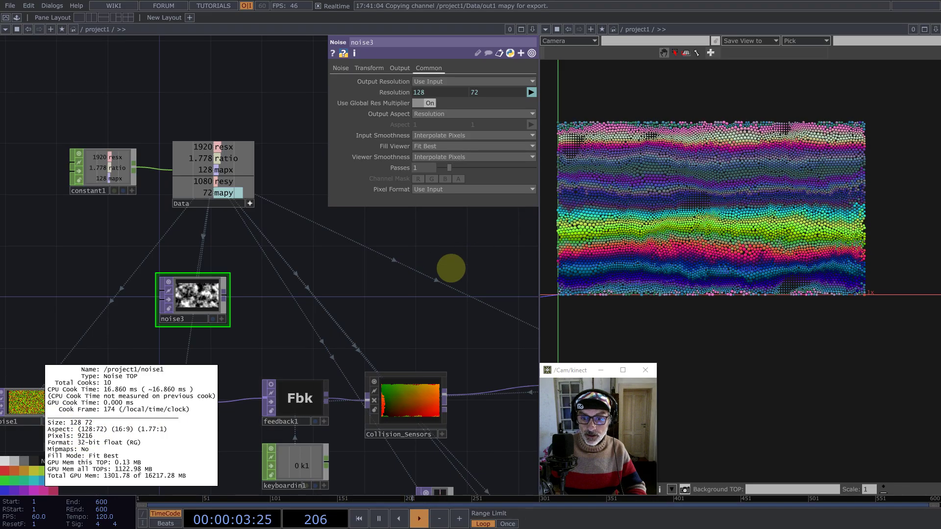
{"action": "left_click", "coordinate": [390, 285]}
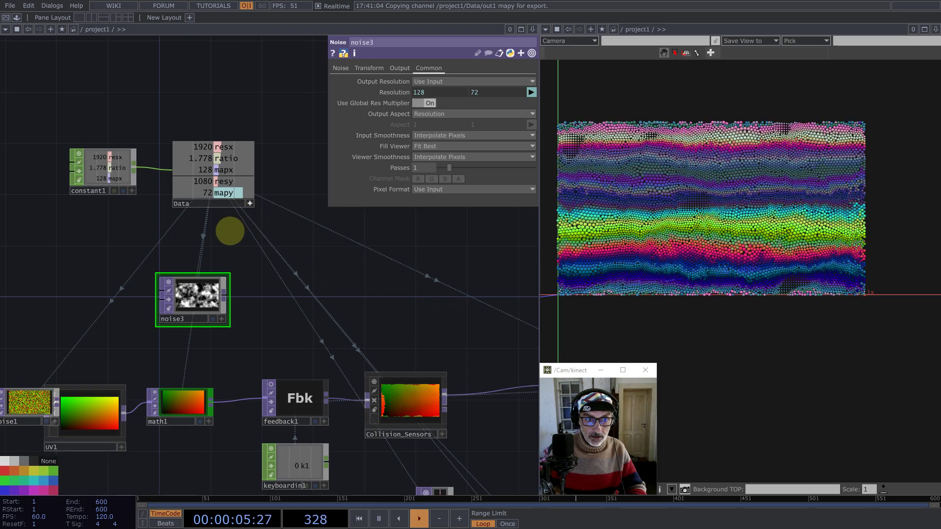
Step: Set noise3's period to 0.01
{"action": "left_click_drag", "start_coordinate": [319, 300], "coordinate": [326, 289]}
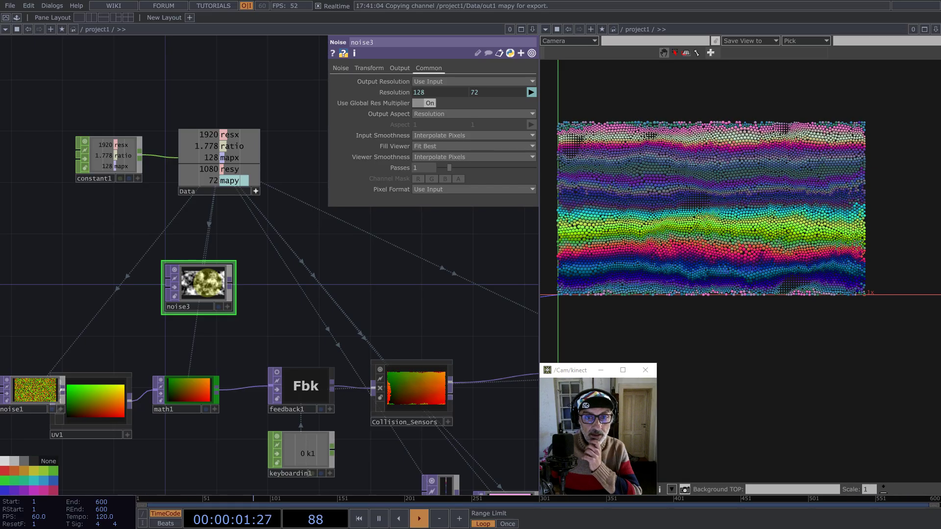
{"action": "left_click", "coordinate": [341, 68]}
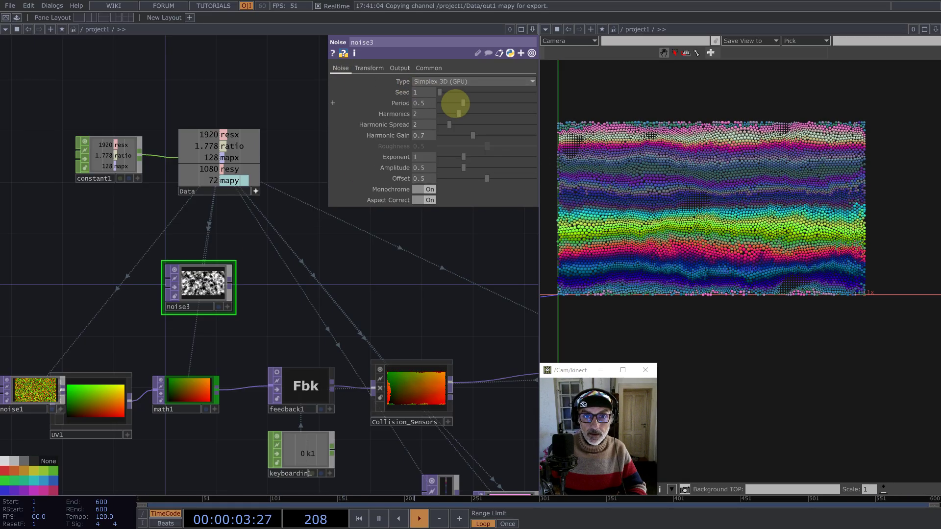
{"action": "left_click_drag", "start_coordinate": [455, 103], "coordinate": [445, 103]}
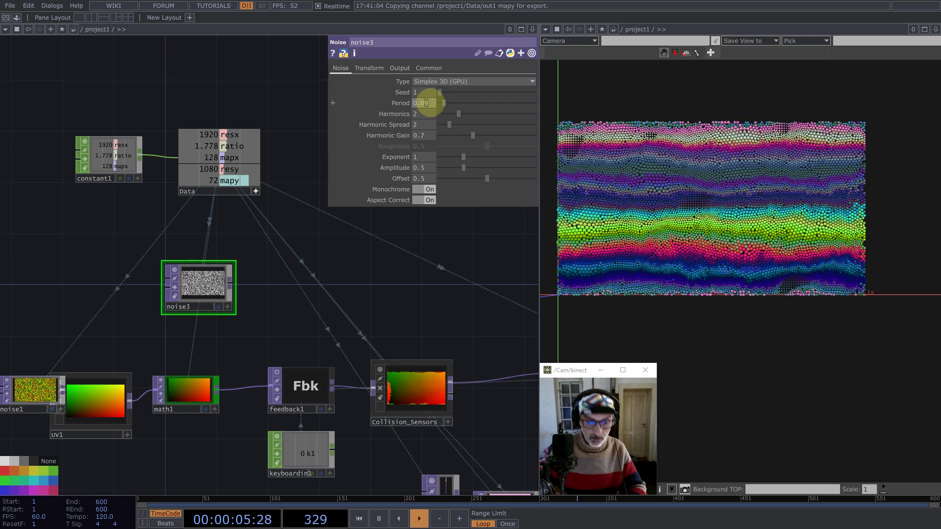
{"action": "type", "text": "1"}
{"action": "key", "text": "Return"}
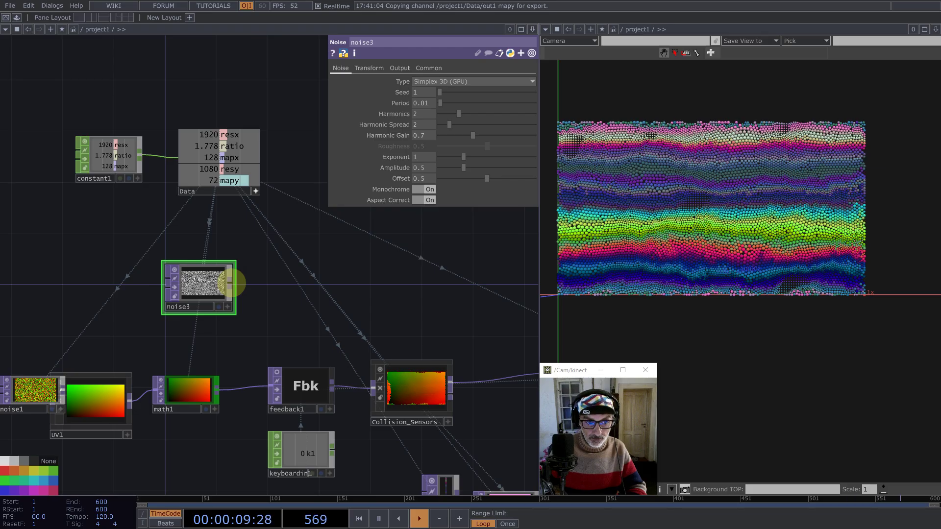
Step: Append a Math TOP to noise3 and set its Integer option to Floor
{"action": "middle_click", "coordinate": [232, 282]}
{"action": "type", "text": "ma"}
{"action": "left_click", "coordinate": [124, 359]}
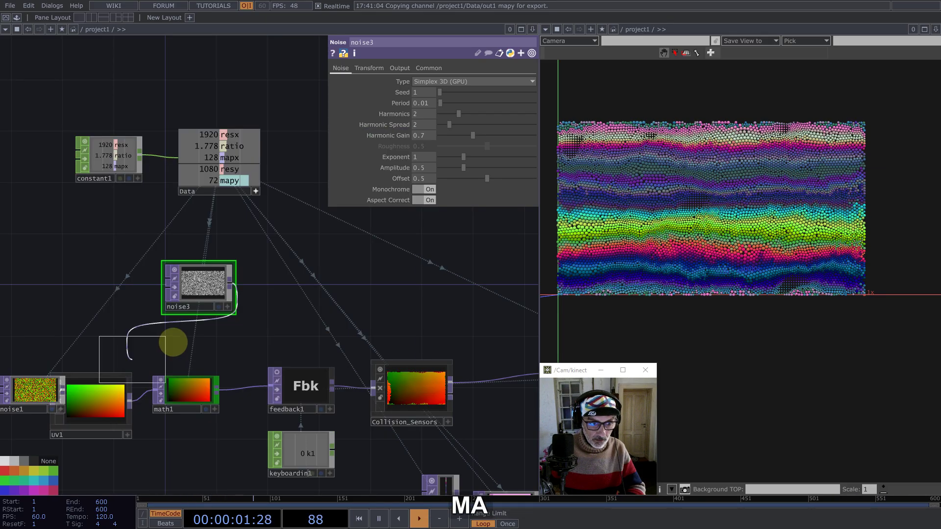
{"action": "left_click", "coordinate": [276, 284]}
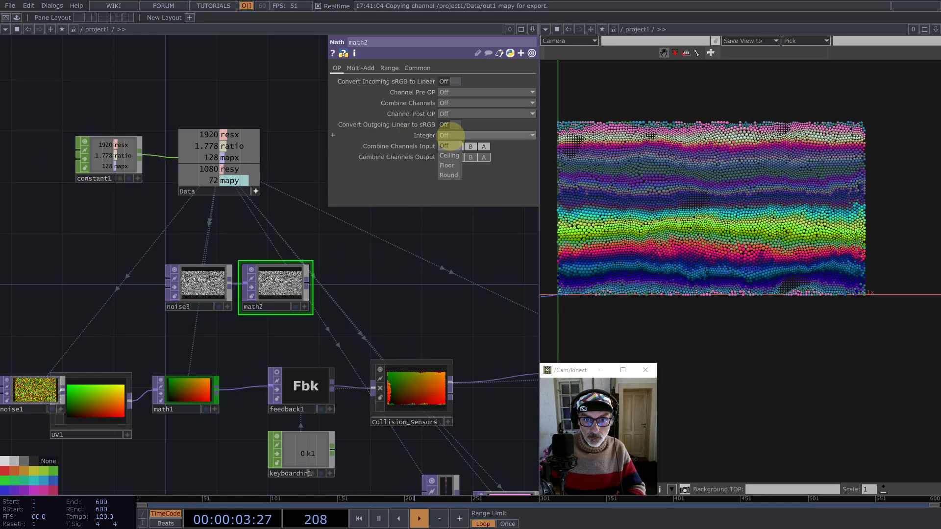
{"action": "left_click", "coordinate": [449, 165]}
Step: Lower noise3's offset to about 0.389 to thin out the white dots in math2
{"action": "scroll", "coordinate": [195, 282], "scroll_direction": "up", "scroll_amount": 5}
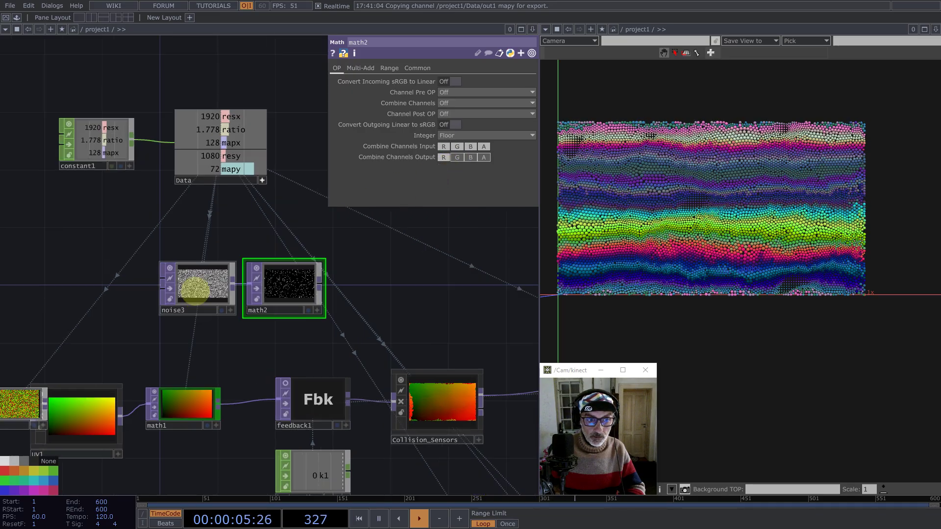
{"action": "left_click", "coordinate": [172, 294]}
{"action": "scroll", "coordinate": [225, 255], "scroll_direction": "up", "scroll_amount": 5}
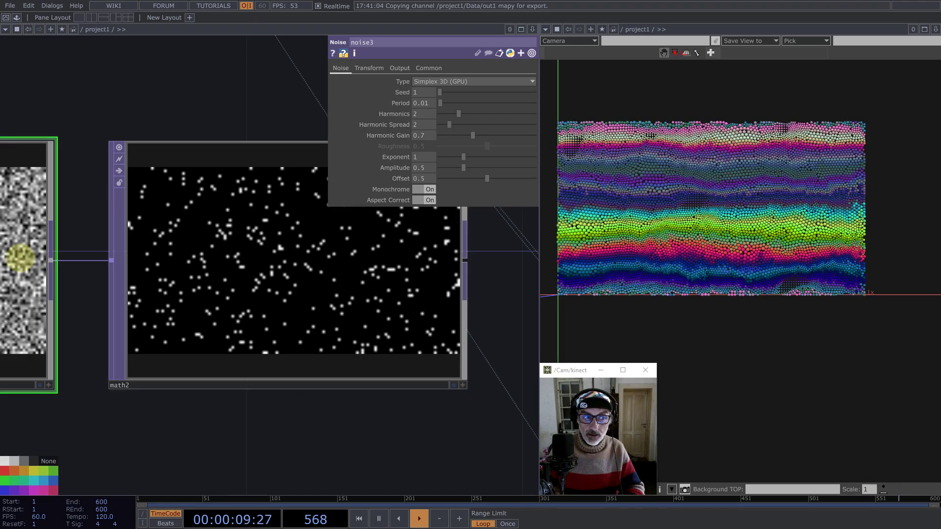
{"action": "scroll", "coordinate": [217, 228], "scroll_direction": "down", "scroll_amount": 2}
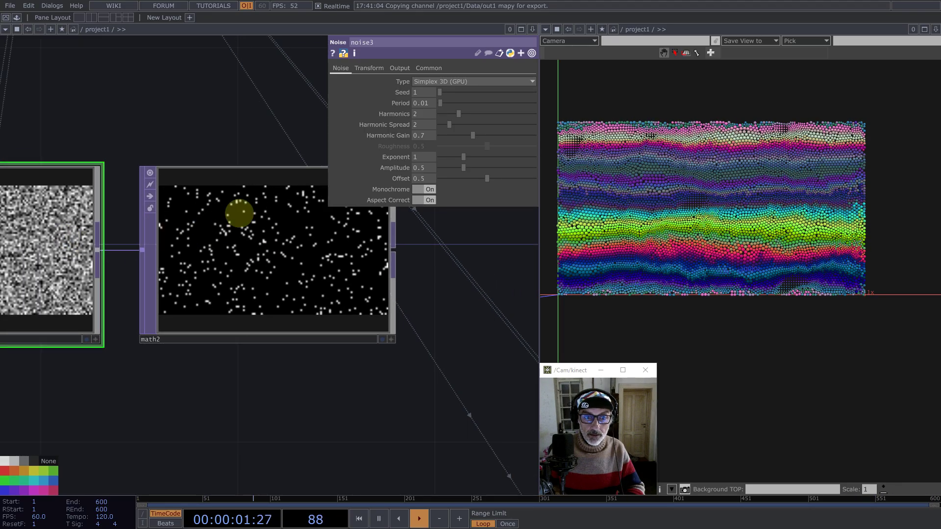
{"action": "mouse_move", "coordinate": [487, 178]}
{"action": "left_mouse_down"}
{"action": "mouse_move", "coordinate": [457, 178]}
{"action": "mouse_move", "coordinate": [550, 179]}
{"action": "mouse_move", "coordinate": [483, 174]}
{"action": "mouse_move", "coordinate": [497, 176]}
{"action": "left_mouse_up"}
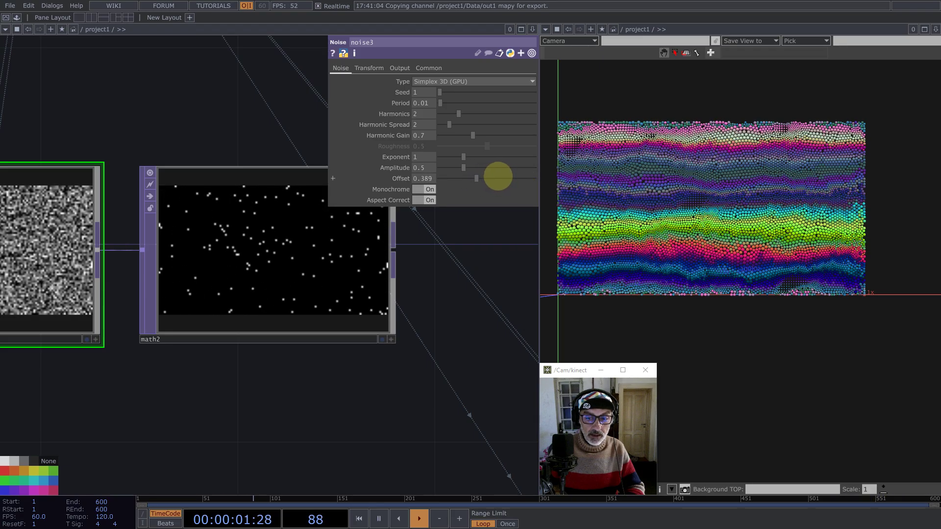
Step: Append a Limit TOP to math2, with both limit types set to Clamp and a minimum value of 0
{"action": "scroll", "coordinate": [295, 288], "scroll_direction": "down", "scroll_amount": 3}
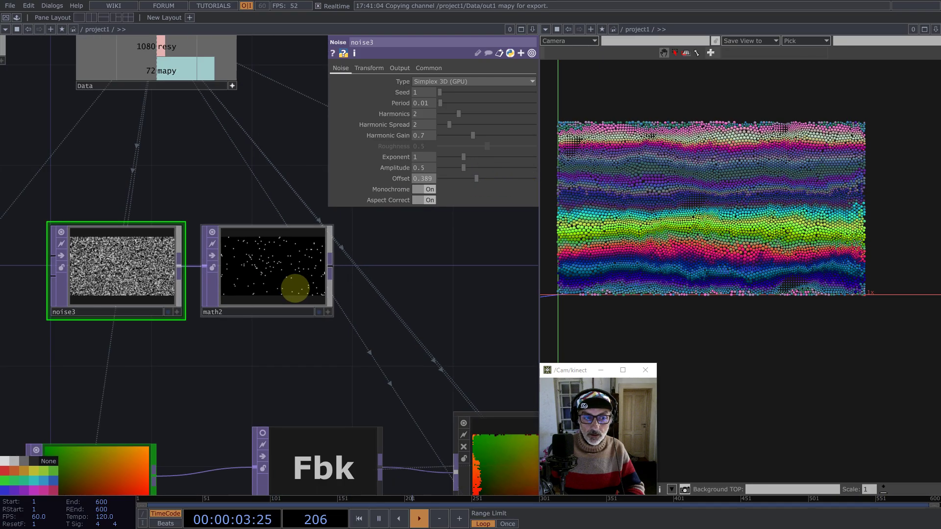
{"action": "middle_click", "coordinate": [331, 267]}
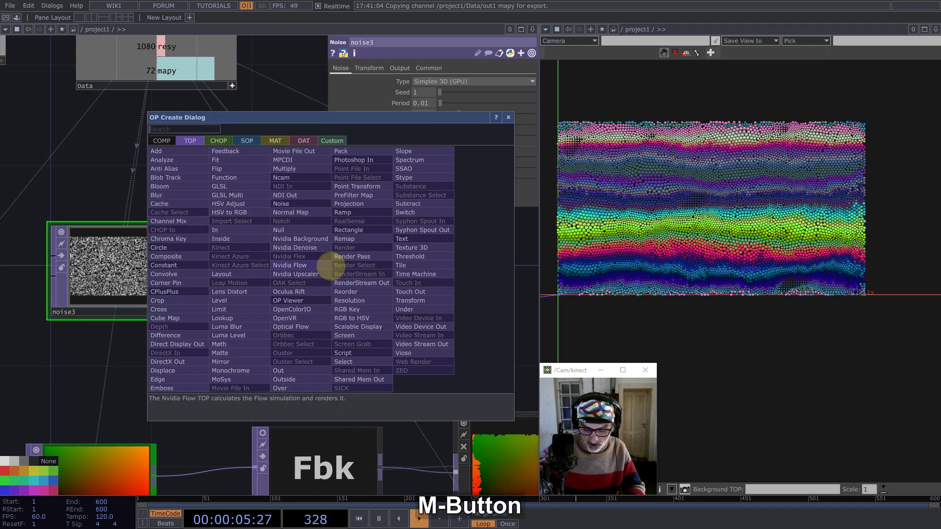
{"action": "left_click", "coordinate": [227, 299]}
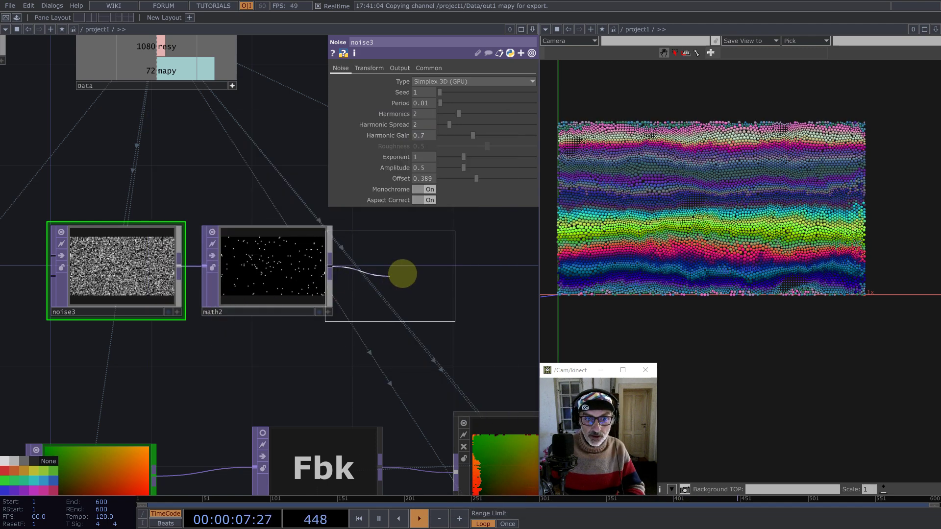
{"action": "left_click", "coordinate": [409, 269]}
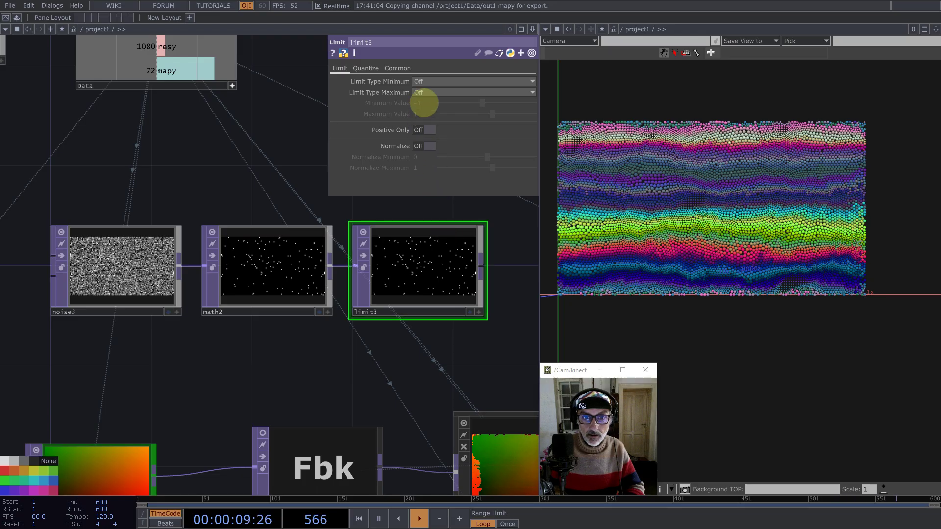
{"action": "left_click", "coordinate": [422, 81]}
{"action": "left_click", "coordinate": [423, 102]}
{"action": "left_click", "coordinate": [428, 92]}
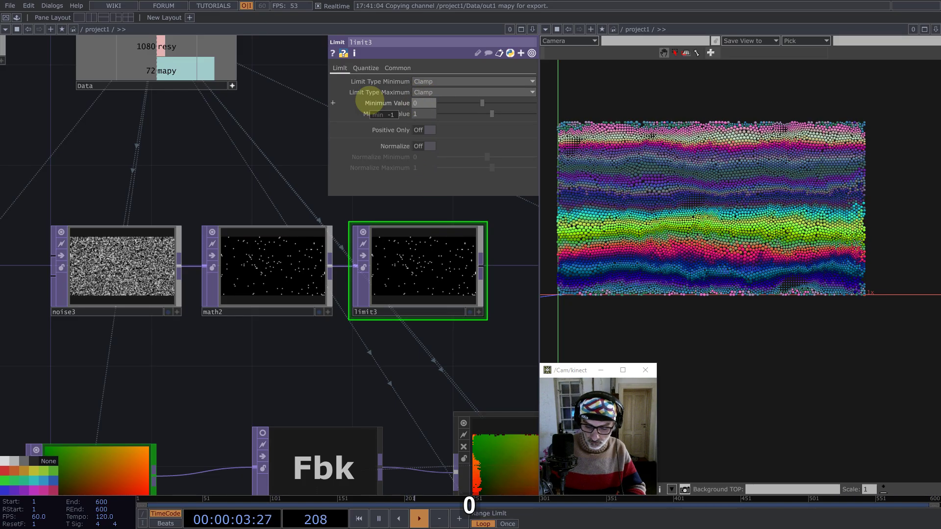
{"action": "scroll", "coordinate": [136, 285], "scroll_direction": "down", "scroll_amount": 5}
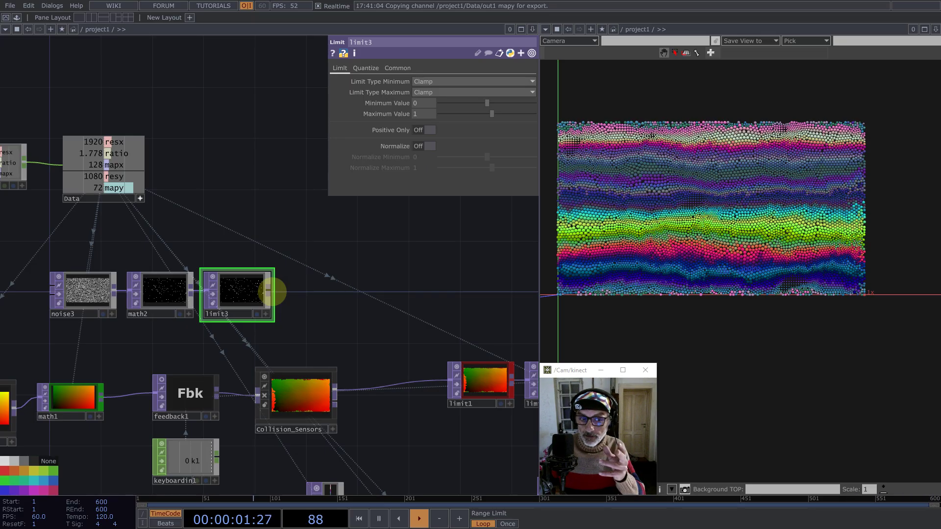
Step: Append a Constant TOP to limit3 and set its color to 0, 1, 0
{"action": "middle_click", "coordinate": [272, 291]}
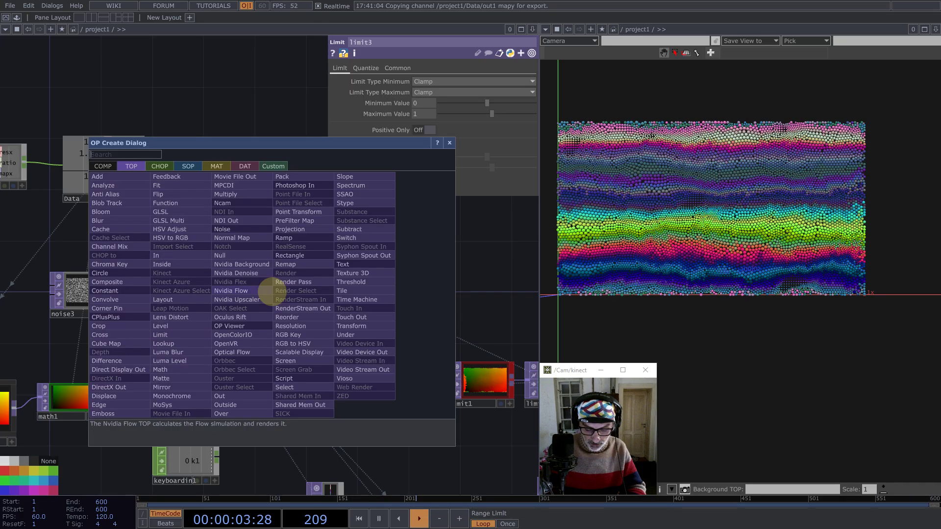
{"action": "type", "text": "c"}
{"action": "left_click", "coordinate": [114, 291]}
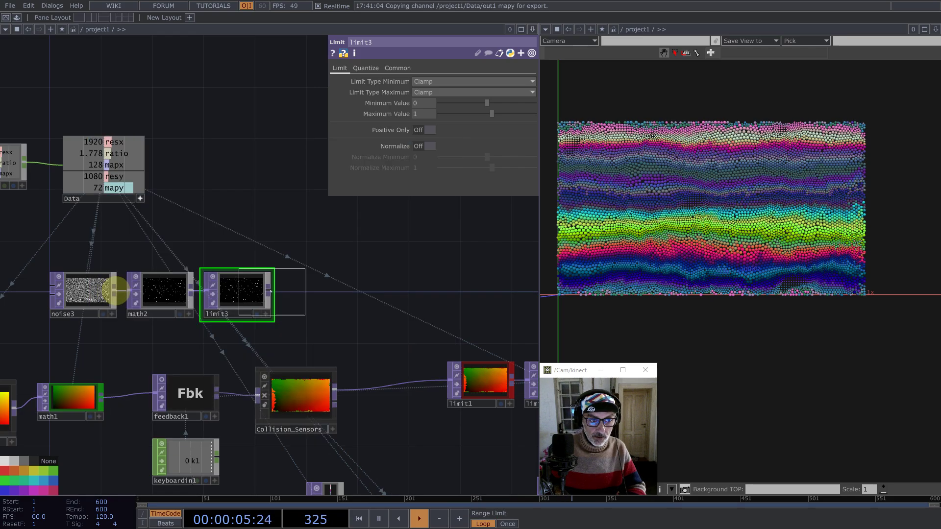
{"action": "left_click", "coordinate": [337, 273]}
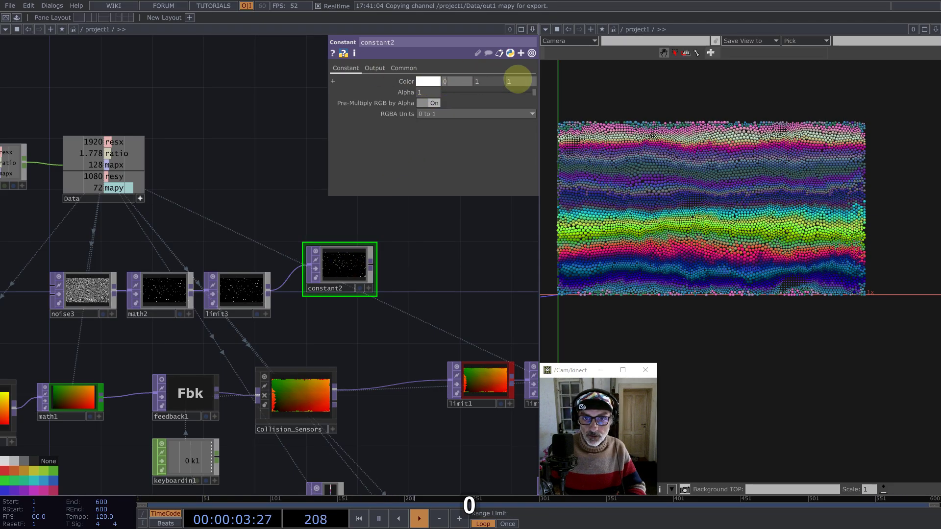
{"action": "left_click", "coordinate": [515, 82]}
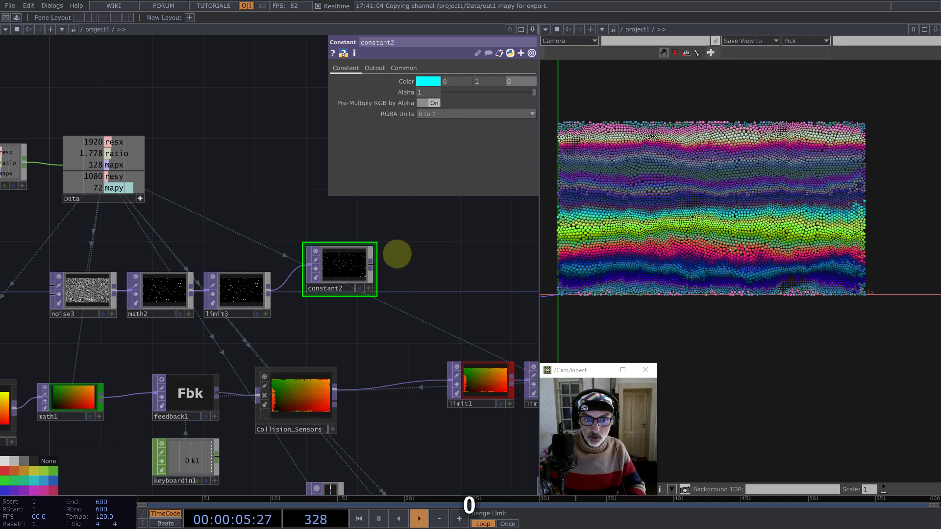
Step: Check constant2's texture info and set its pixel format to 32-bit float (RG)
{"action": "middle_click", "coordinate": [340, 264]}
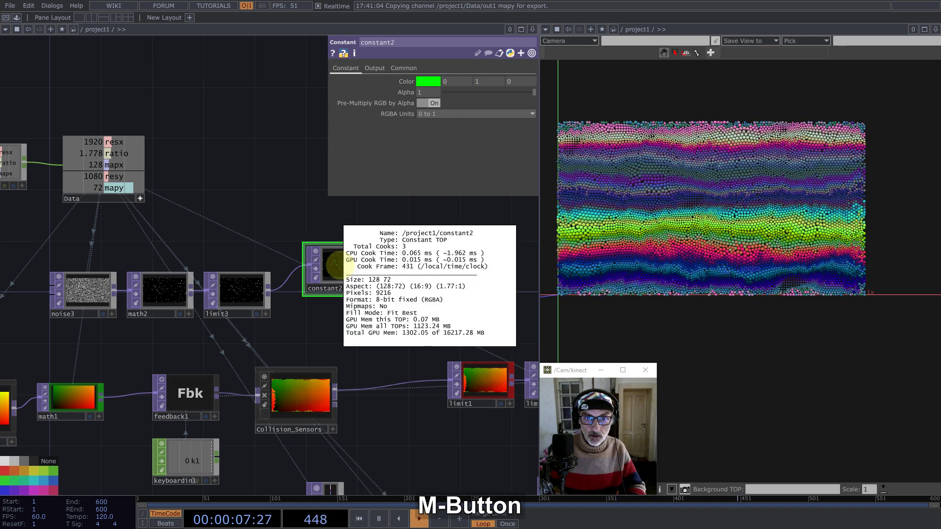
{"action": "left_click", "coordinate": [404, 68]}
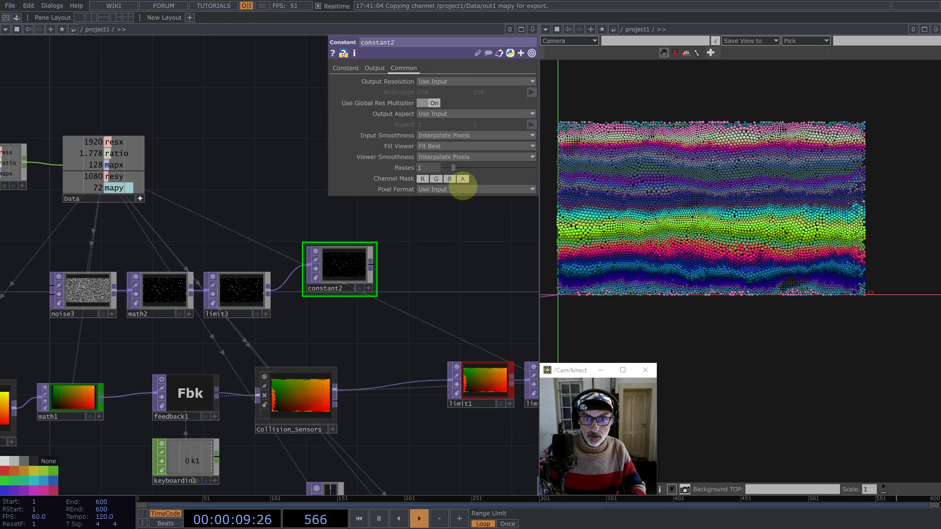
{"action": "left_click", "coordinate": [462, 189]}
{"action": "left_click", "coordinate": [462, 323]}
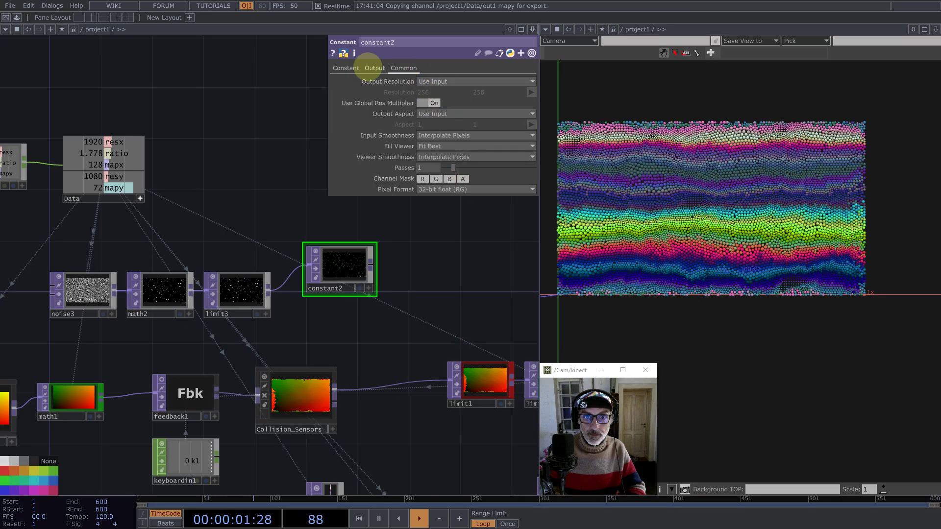
Step: Drive constant2's green value with the expression 1/op('Data/out1')['resx'], and check the node's texture info
{"action": "left_click", "coordinate": [346, 68]}
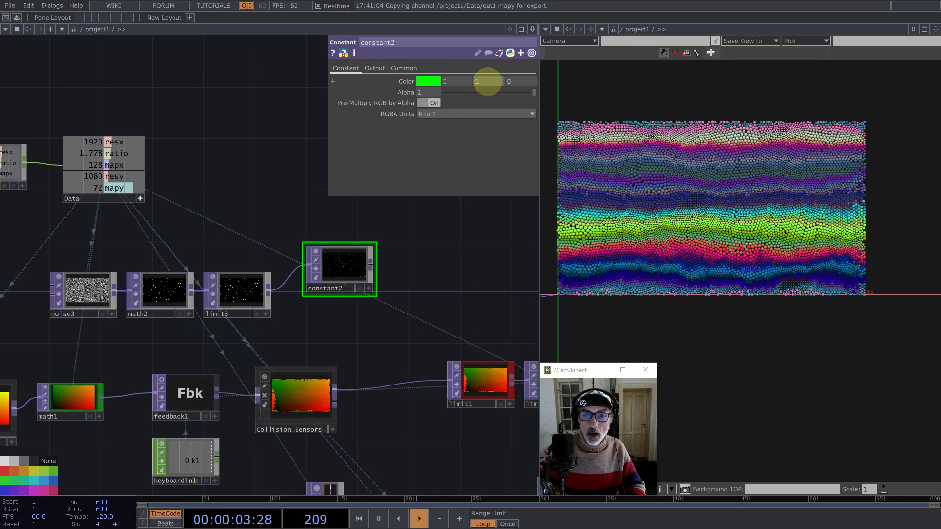
{"action": "left_click_drag", "start_coordinate": [121, 141], "coordinate": [487, 82]}
{"action": "left_click", "coordinate": [487, 80]}
{"action": "left_click", "coordinate": [482, 82]}
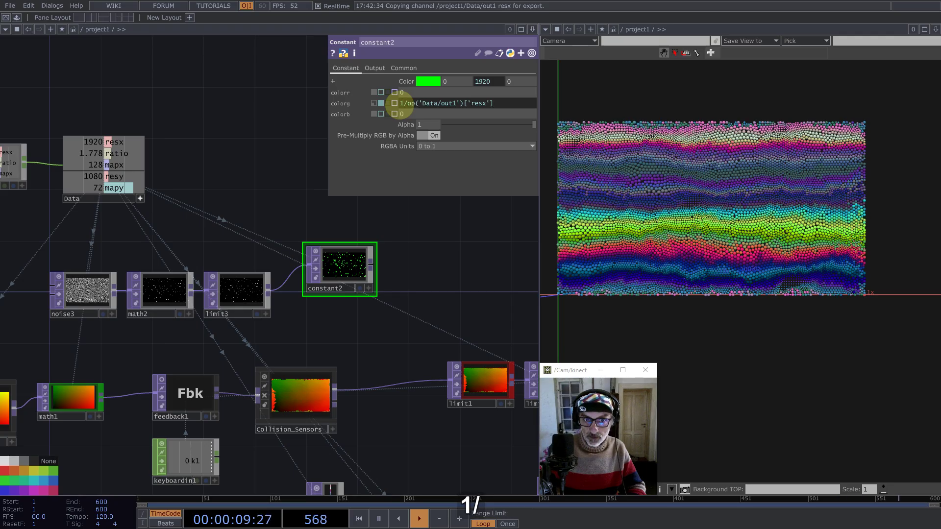
{"action": "key", "text": "Return"}
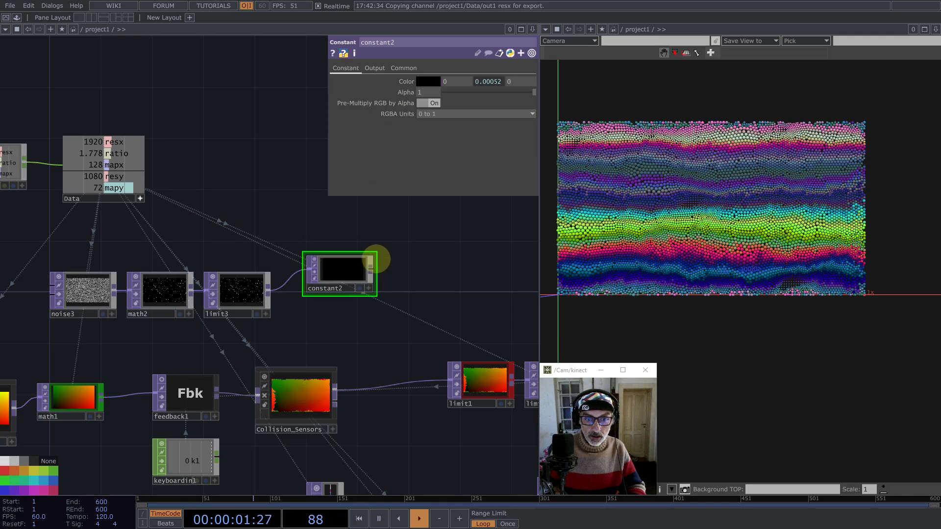
{"action": "left_click_drag", "start_coordinate": [339, 262], "coordinate": [342, 251]}
{"action": "middle_click", "coordinate": [347, 258]}
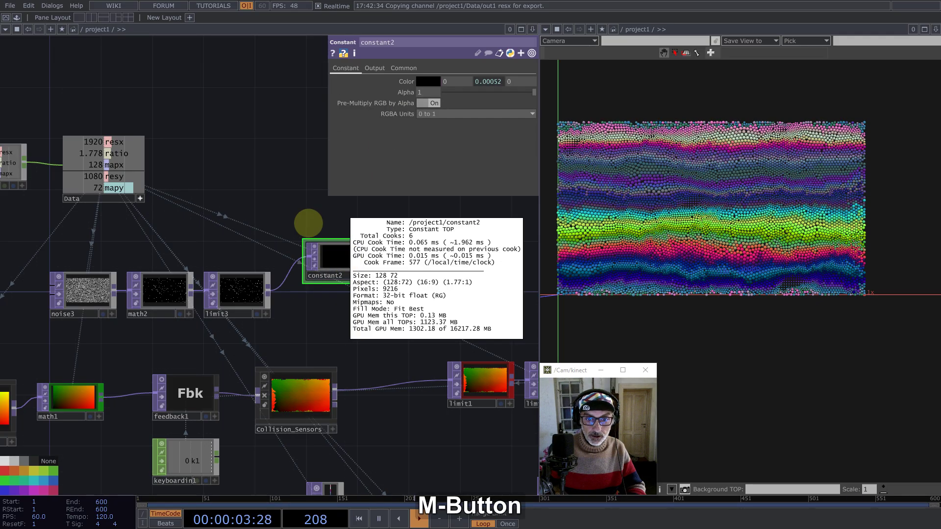
Step: Append an Add TOP to constant2, combining it with Collision_Sensors and feeding the sum into limit1
{"action": "scroll", "coordinate": [321, 249], "scroll_direction": "down", "scroll_amount": 4}
{"action": "middle_click", "coordinate": [350, 253]}
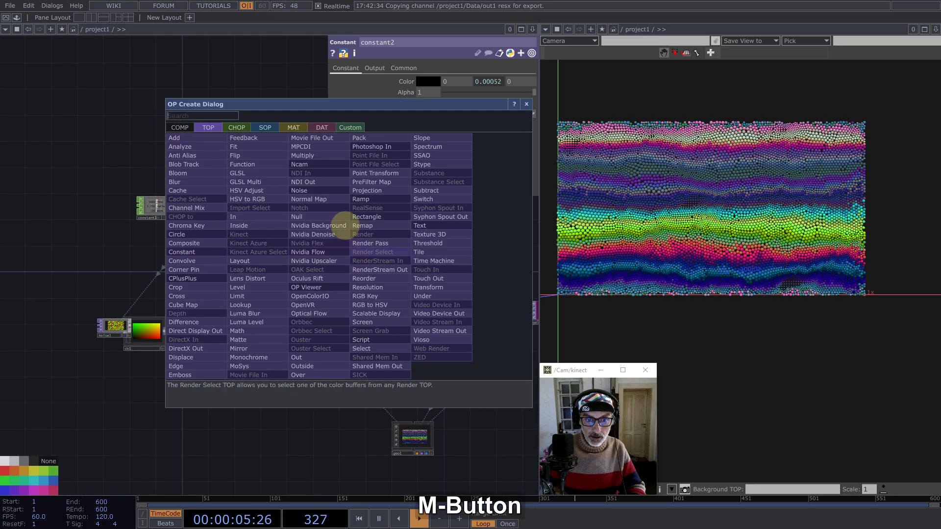
{"action": "left_click", "coordinate": [185, 137]}
{"action": "left_click", "coordinate": [394, 279]}
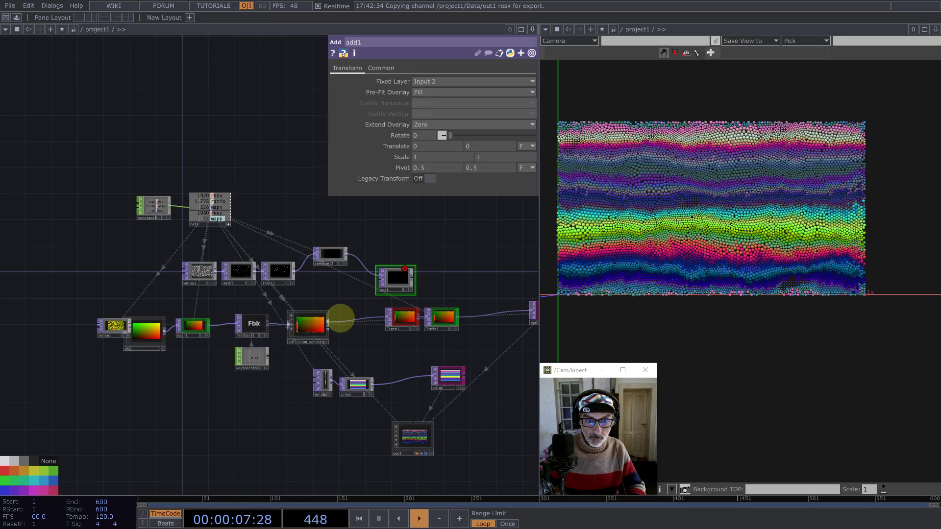
{"action": "left_click_drag", "start_coordinate": [328, 324], "coordinate": [385, 317]}
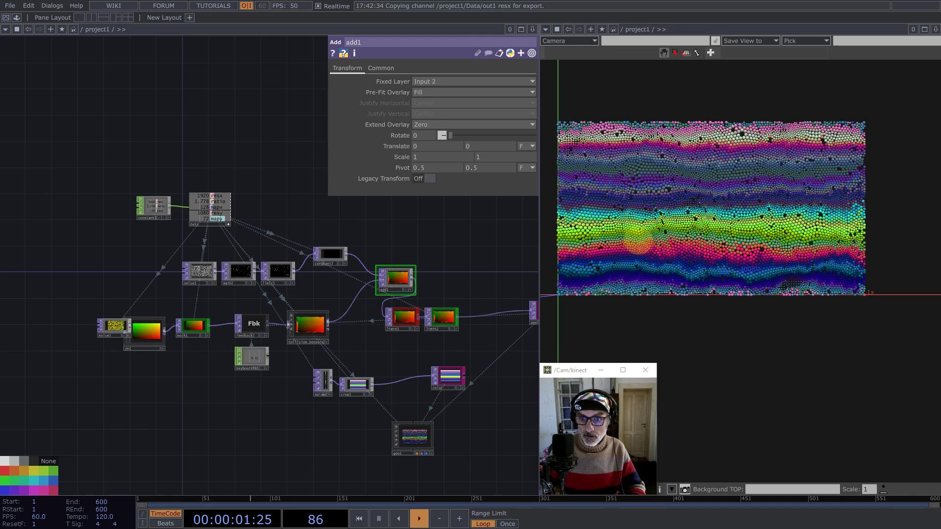
{"action": "middle_click_drag", "start_coordinate": [638, 241], "coordinate": [756, 268]}
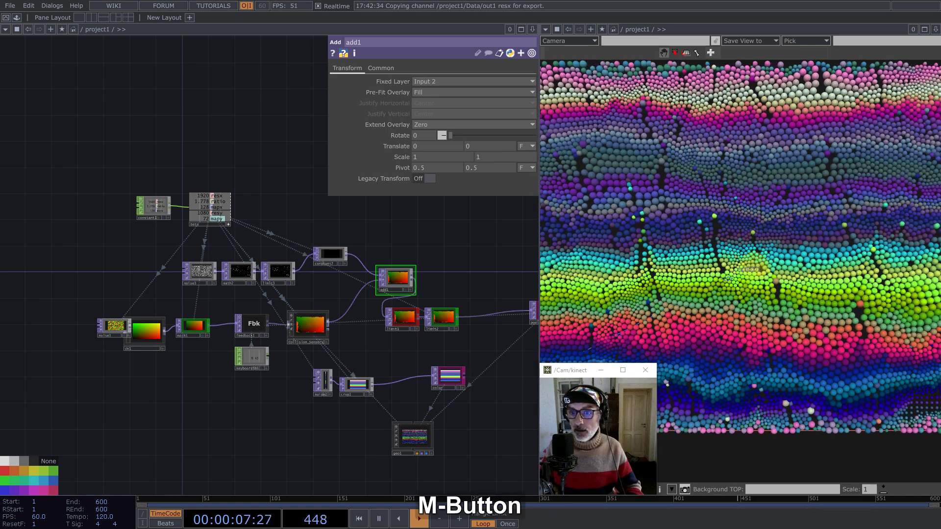
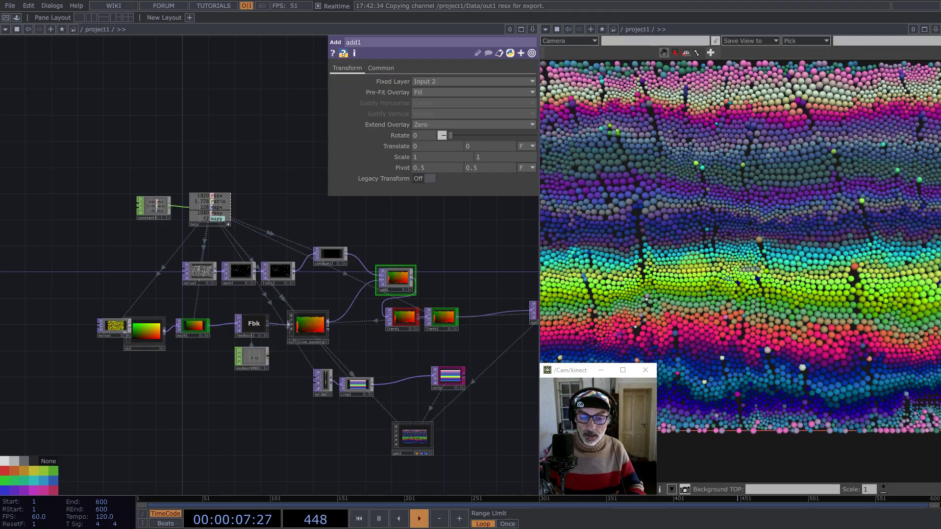
Step: Branch a Screen TOP off limit3 and insert it between crop1 and color
{"action": "scroll", "coordinate": [305, 281], "scroll_direction": "up", "scroll_amount": 3}
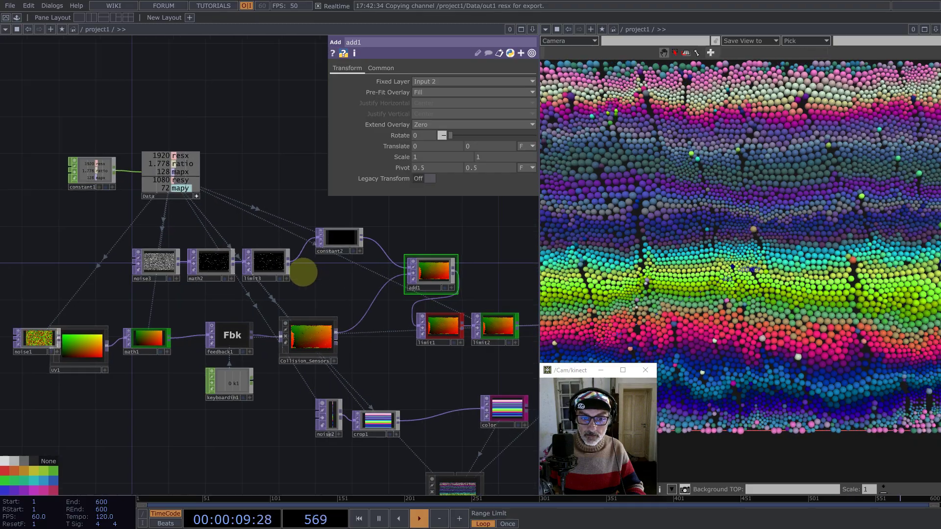
{"action": "scroll", "coordinate": [294, 265], "scroll_direction": "down", "scroll_amount": 2}
{"action": "middle_click", "coordinate": [256, 236]}
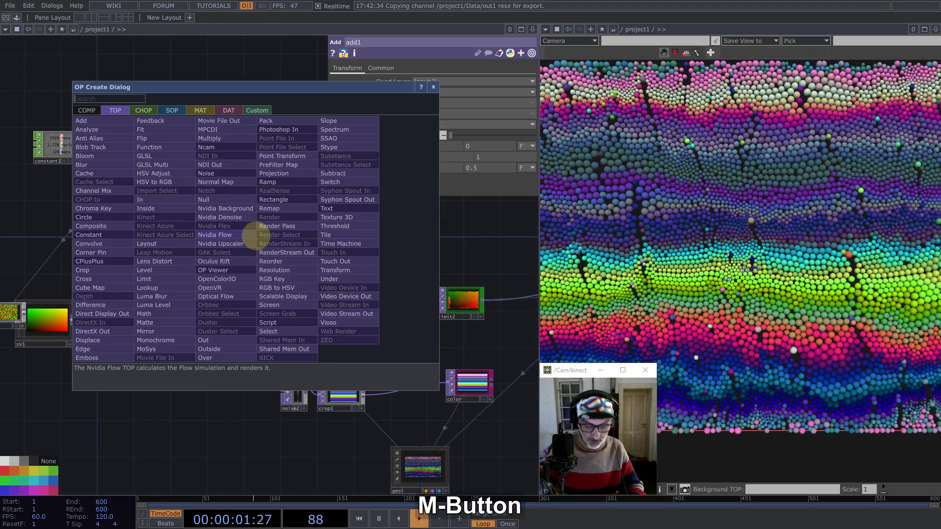
{"action": "type", "text": "scr"}
{"action": "left_click", "coordinate": [273, 300]}
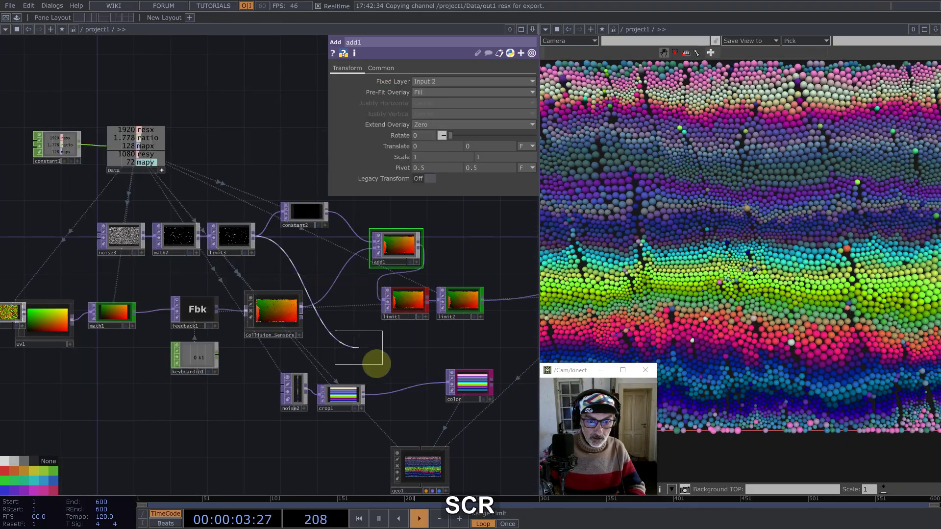
{"action": "left_click", "coordinate": [406, 375]}
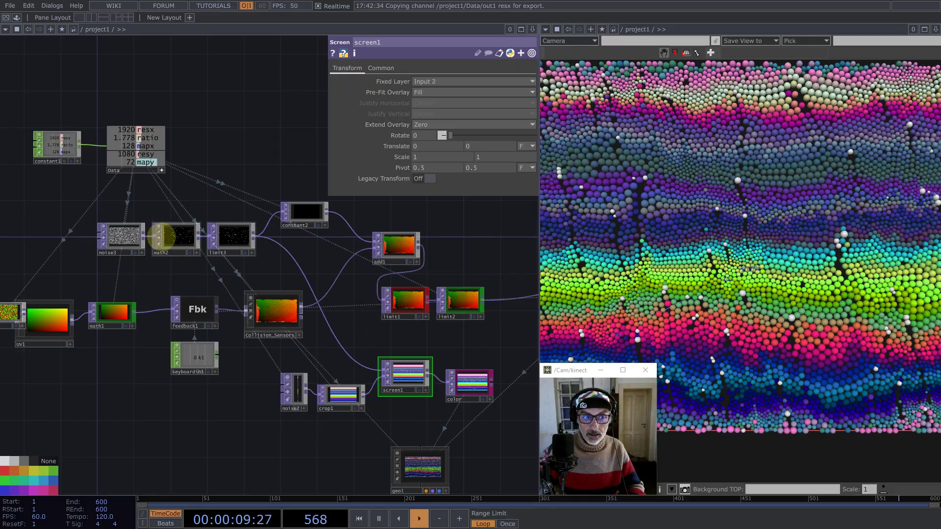
Step: Raise noise3's offset to about 0.814
{"action": "left_click", "coordinate": [124, 238]}
{"action": "left_click_drag", "start_coordinate": [476, 179], "coordinate": [517, 175]}
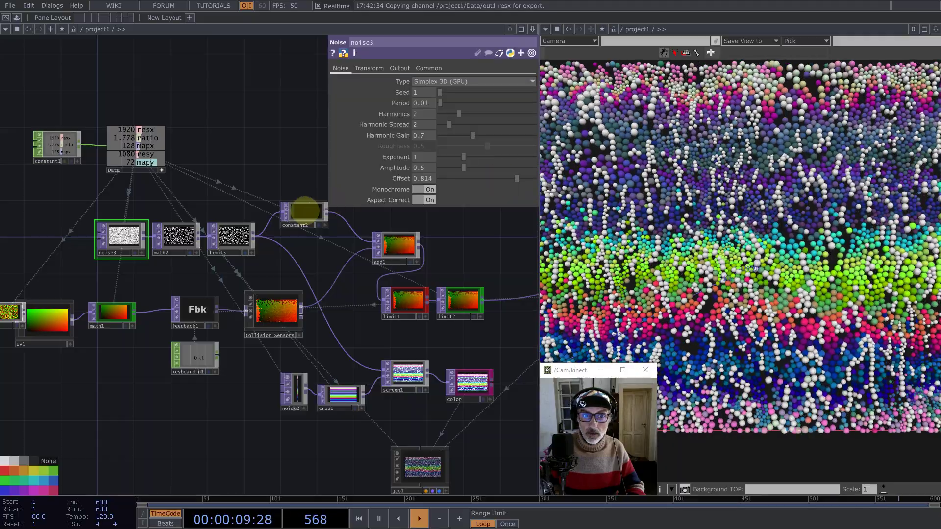
Step: Multiply constant2's green expression by 3, making it 1/op('Data/out1')['resx']*3
{"action": "left_click", "coordinate": [305, 211]}
{"action": "left_click", "coordinate": [488, 81]}
{"action": "left_click", "coordinate": [496, 103]}
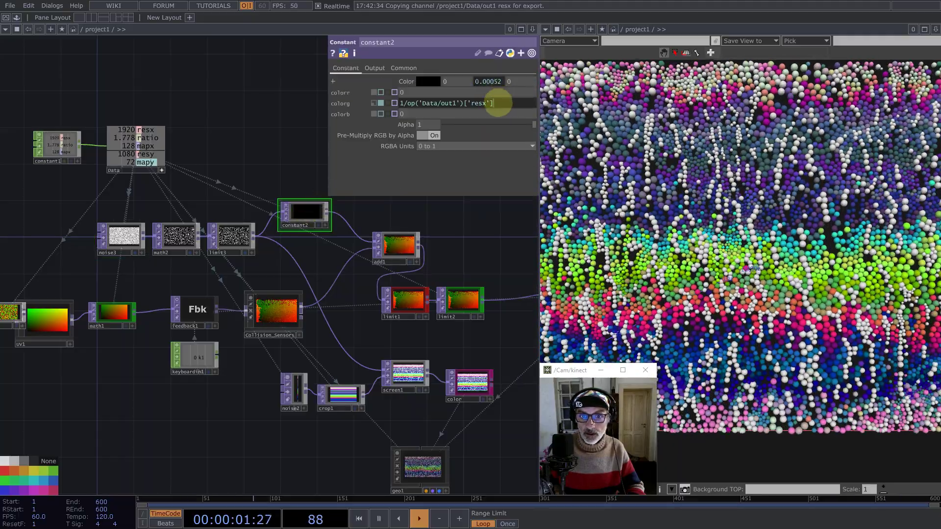
{"action": "key", "text": "shift"}
{"action": "type", "text": "*"}
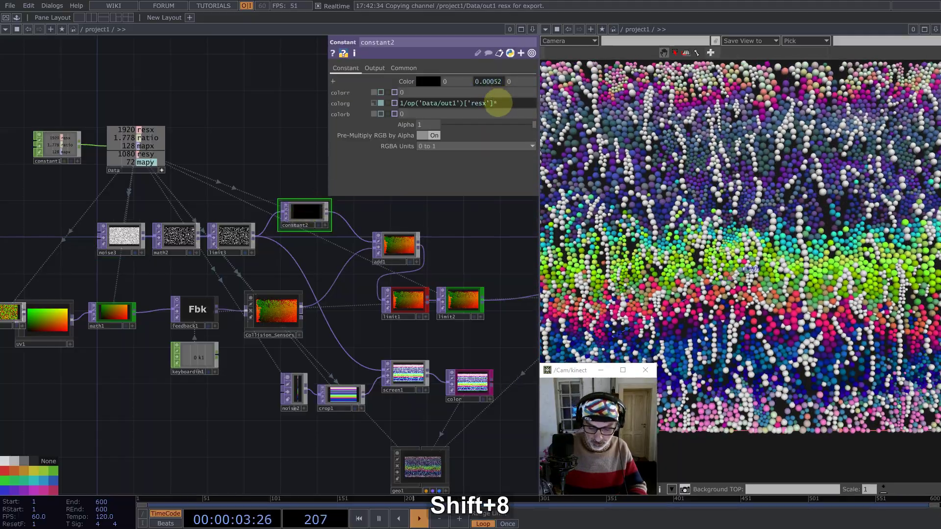
{"action": "type", "text": "3"}
{"action": "key", "text": "Return"}
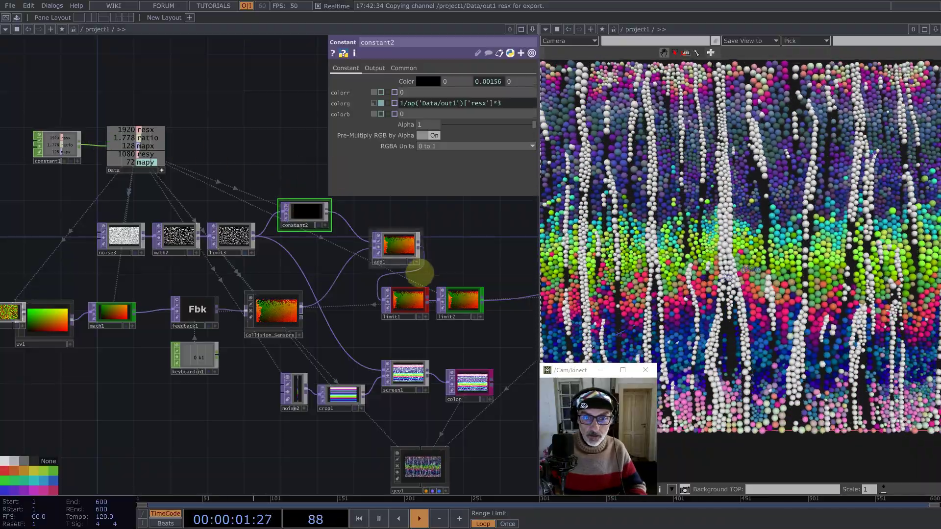
Step: Tidy the network by moving limit1 and limit2 together beside add1, and position up and away from them
{"action": "left_click_drag", "start_coordinate": [466, 273], "coordinate": [313, 280]}
{"action": "right_click_drag", "start_coordinate": [233, 281], "coordinate": [341, 320]}
{"action": "left_click_drag", "start_coordinate": [357, 293], "coordinate": [327, 261]}
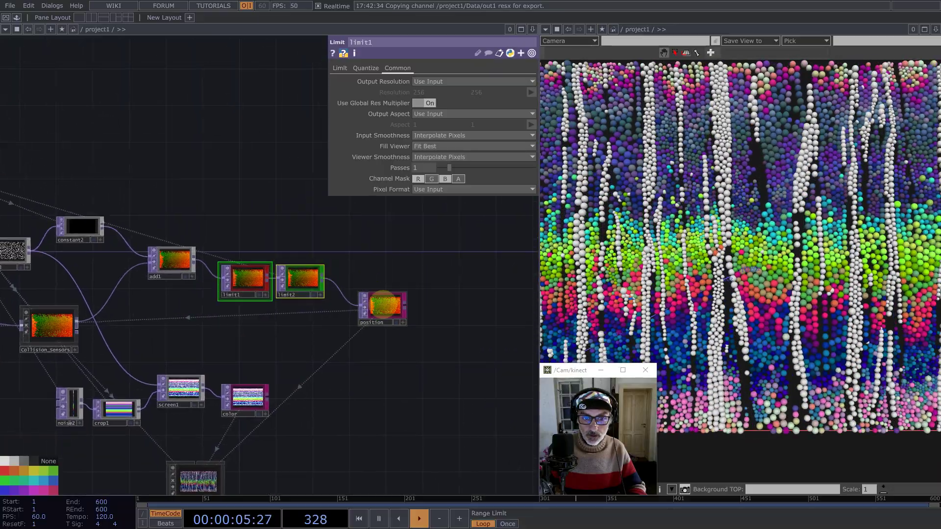
{"action": "left_click_drag", "start_coordinate": [383, 304], "coordinate": [437, 250]}
{"action": "middle_click_drag", "start_coordinate": [759, 284], "coordinate": [729, 310]}
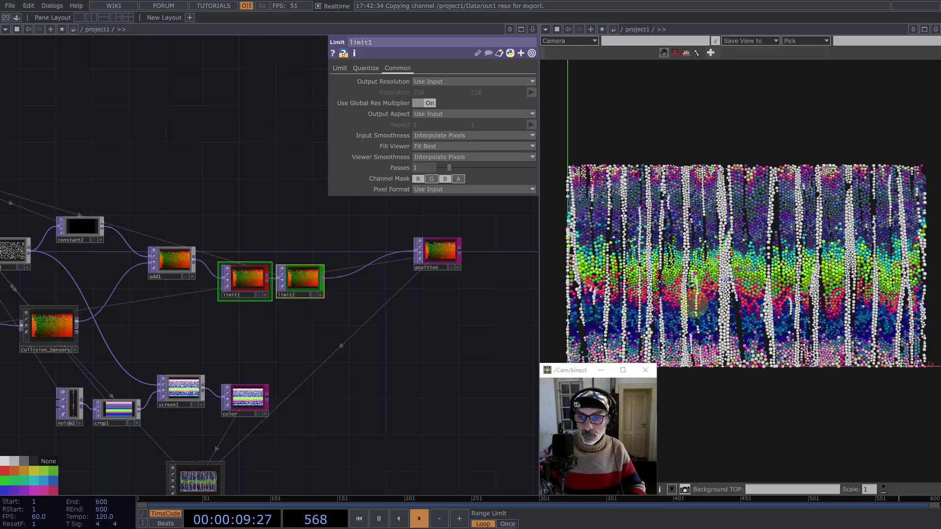
Step: Set noise2's period to 2 and inspect the recolored spheres in the 3D view
{"action": "left_click_drag", "start_coordinate": [217, 358], "coordinate": [313, 315]}
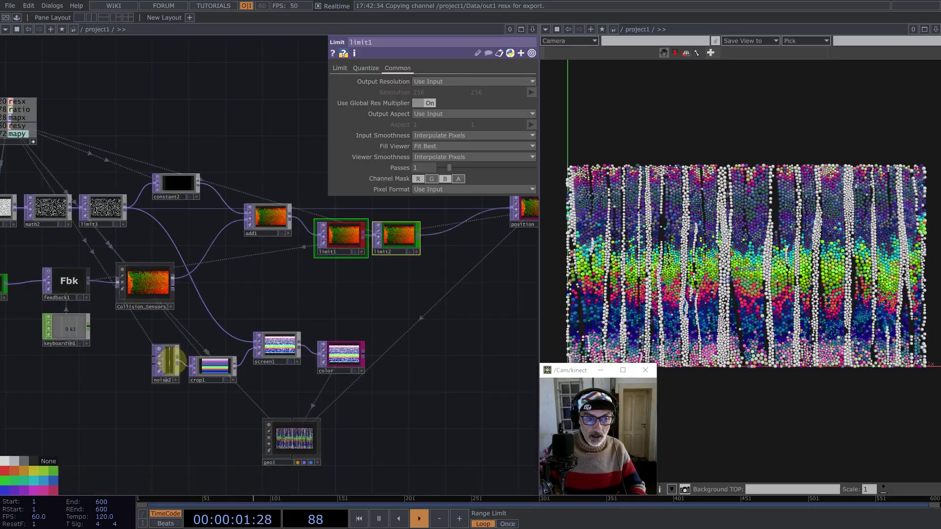
{"action": "left_click", "coordinate": [169, 361]}
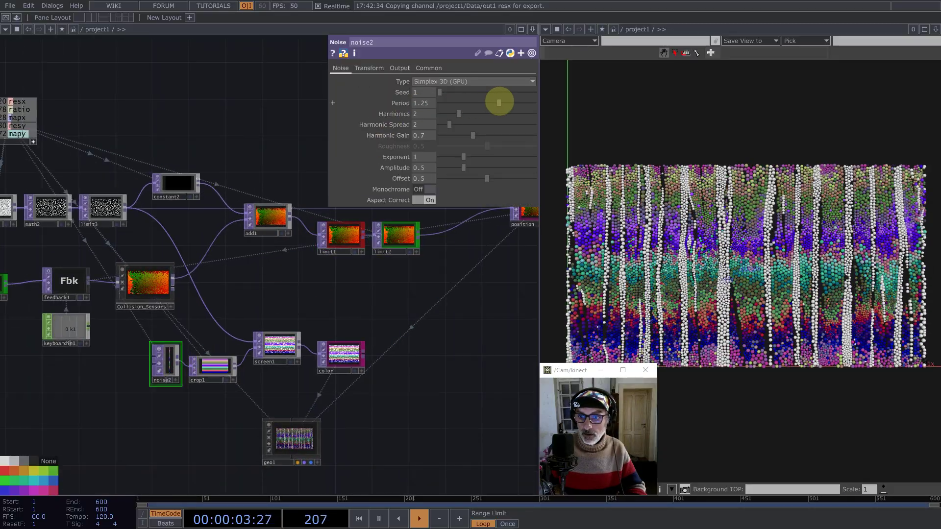
{"action": "left_click_drag", "start_coordinate": [500, 102], "coordinate": [609, 103]}
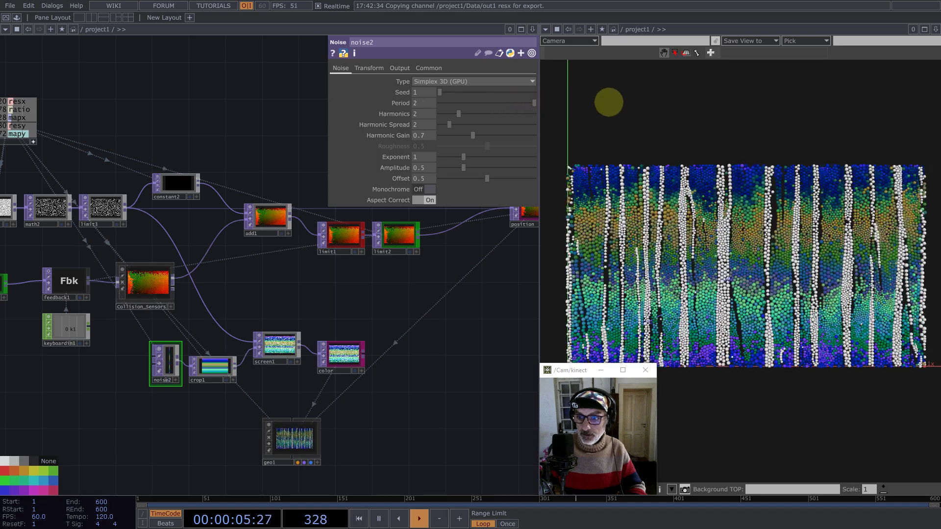
{"action": "middle_click_drag", "start_coordinate": [715, 267], "coordinate": [684, 259]}
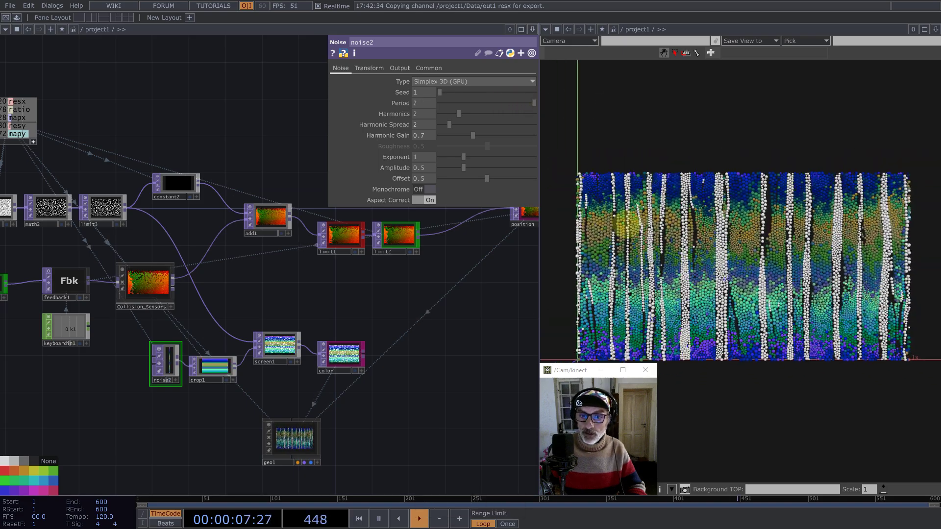
{"action": "middle_click_drag", "start_coordinate": [579, 176], "coordinate": [641, 167]}
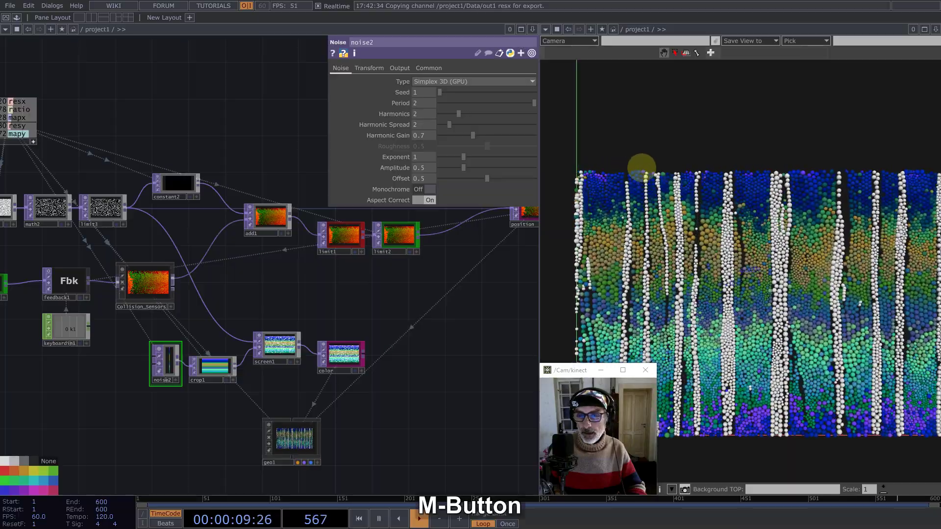
Step: Add a Render TOP beside geo1
{"action": "left_click_drag", "start_coordinate": [393, 350], "coordinate": [324, 264]}
{"action": "left_click_drag", "start_coordinate": [220, 351], "coordinate": [321, 369]}
{"action": "left_click_drag", "start_coordinate": [339, 312], "coordinate": [210, 265]}
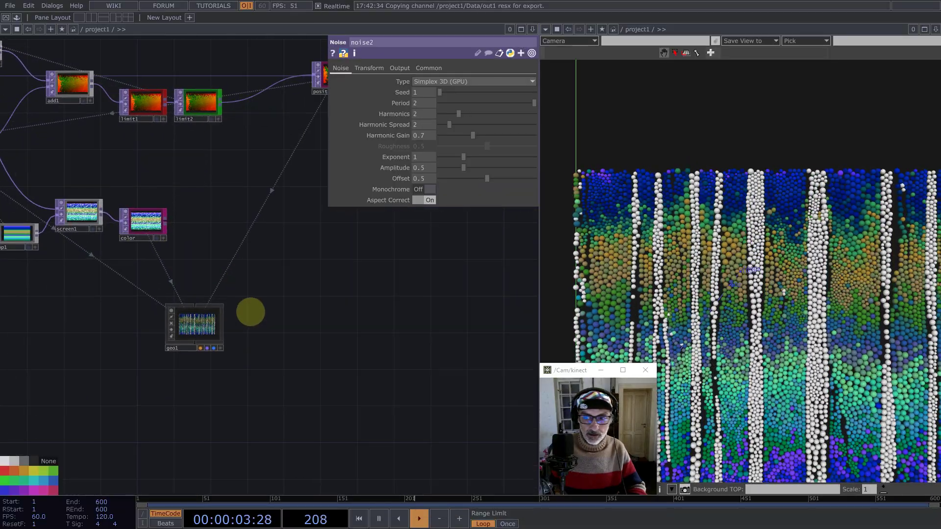
{"action": "double_click", "coordinate": [249, 283]}
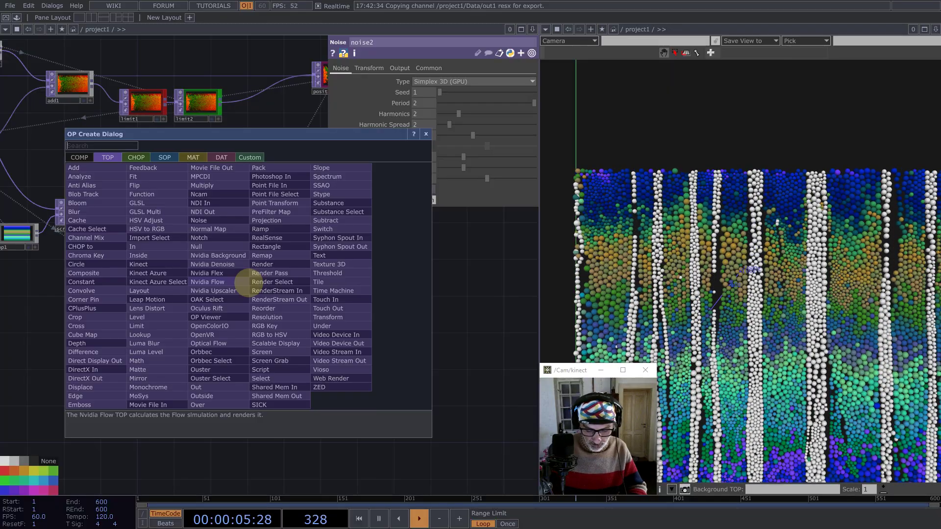
{"action": "type", "text": "ren"}
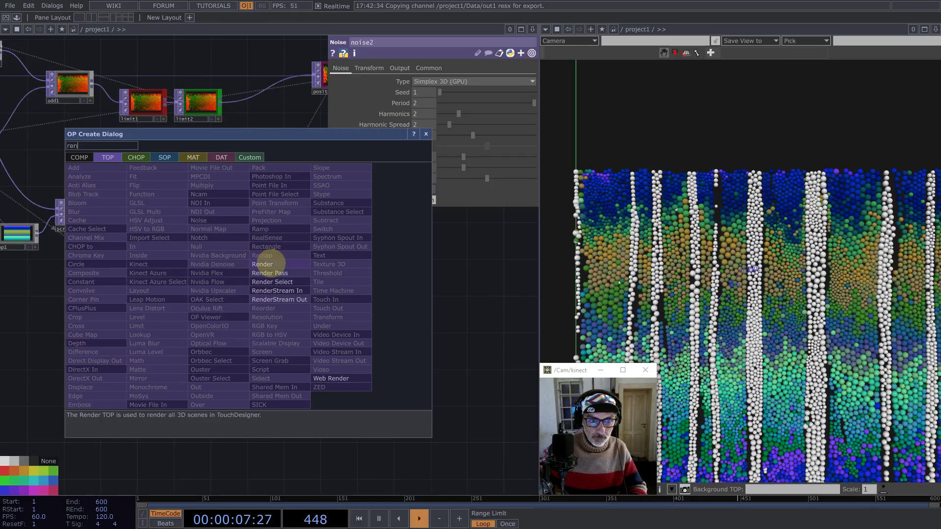
{"action": "left_click", "coordinate": [270, 264]}
{"action": "left_click", "coordinate": [282, 326]}
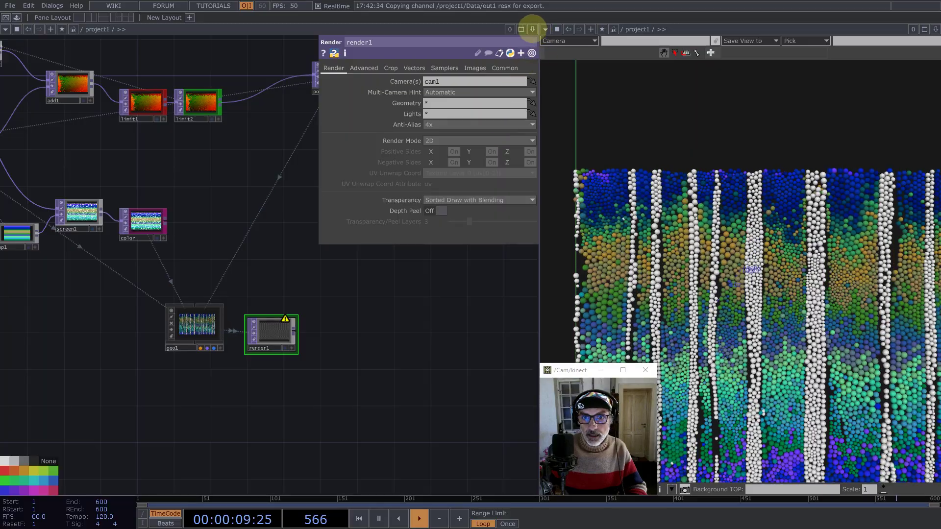
Step: Split the network pane into upper and lower halves and enter the Collision_Sensors component in the upper one
{"action": "left_click", "coordinate": [532, 29]}
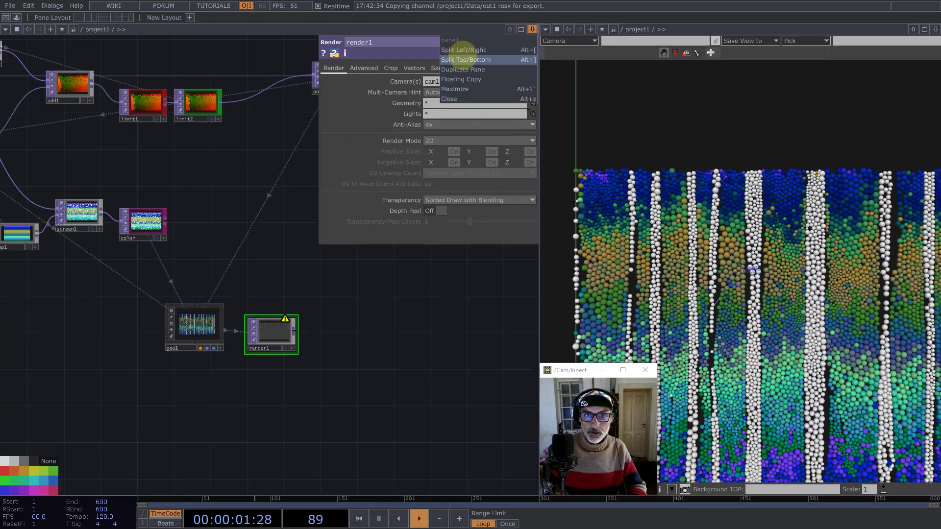
{"action": "left_click", "coordinate": [463, 59]}
{"action": "scroll", "coordinate": [143, 176], "scroll_direction": "down", "scroll_amount": 6}
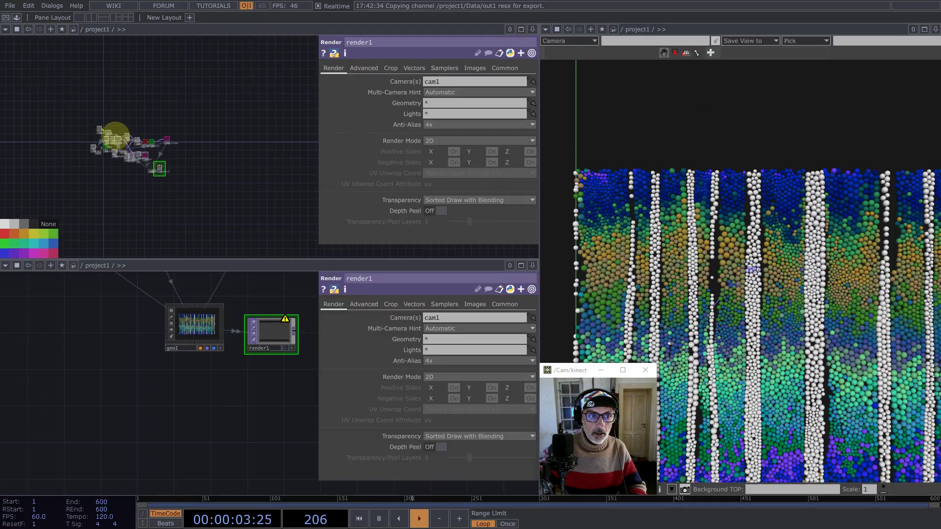
{"action": "scroll", "coordinate": [116, 136], "scroll_direction": "up", "scroll_amount": 5}
{"action": "left_click", "coordinate": [152, 197]}
{"action": "key", "text": "i"}
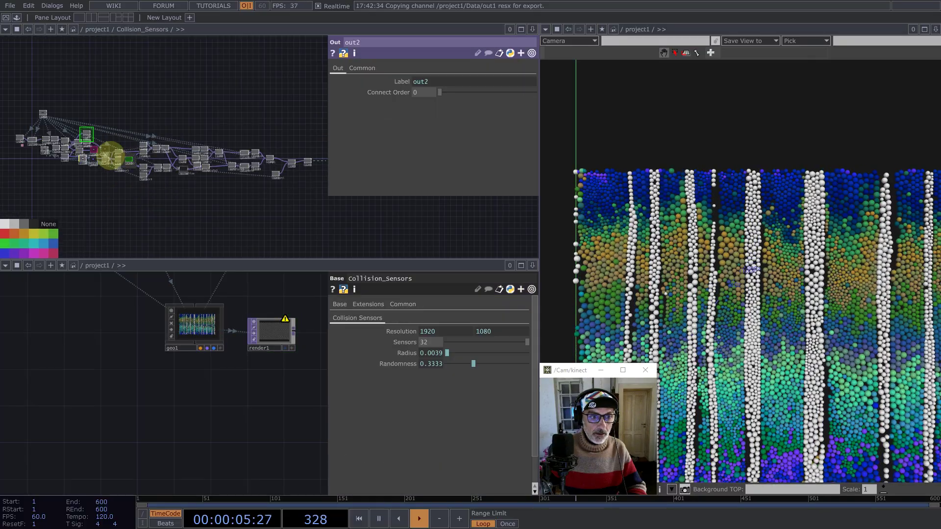
Step: Set render1's camera to cam1 from inside Collision_Sensors, giving Collision_Sensors/cam1
{"action": "scroll", "coordinate": [110, 157], "scroll_direction": "up", "scroll_amount": 8}
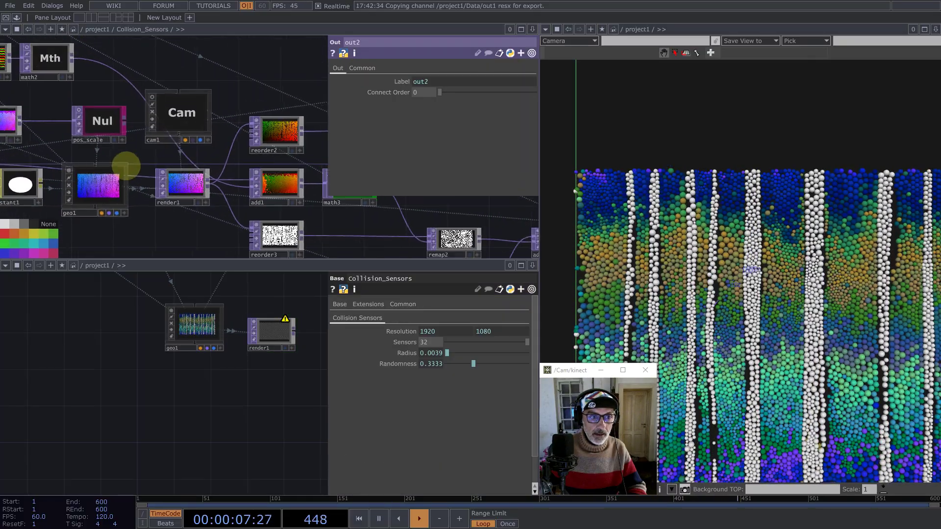
{"action": "scroll", "coordinate": [126, 166], "scroll_direction": "up", "scroll_amount": 1}
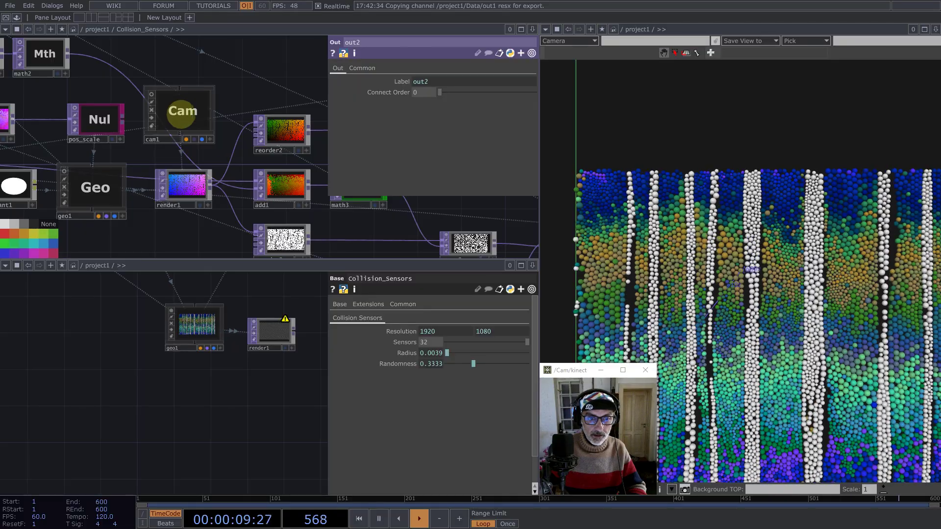
{"action": "left_click", "coordinate": [274, 331]}
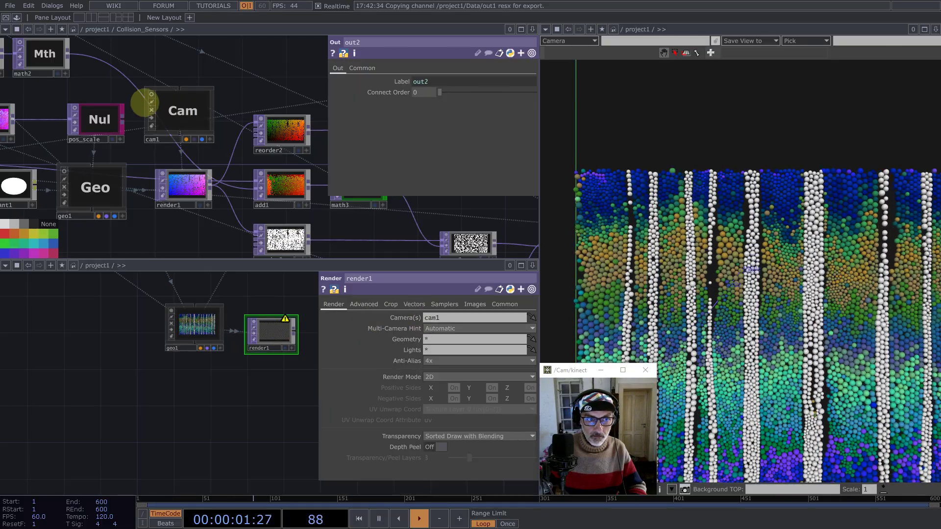
{"action": "left_click_drag", "start_coordinate": [145, 103], "coordinate": [434, 313]}
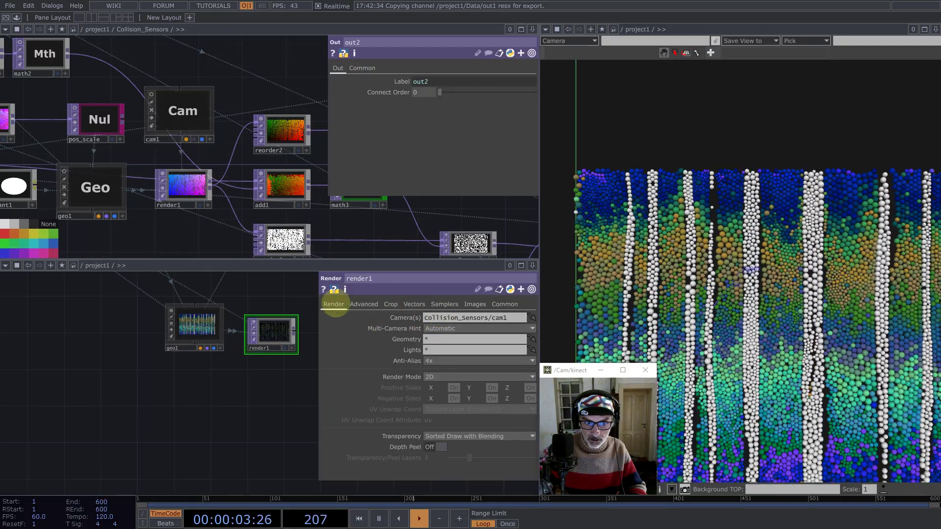
Step: Add a Phong MAT beside geo1 and assign phong1 as geo1's render material
{"action": "left_click_drag", "start_coordinate": [204, 324], "coordinate": [74, 421]}
{"action": "key", "text": "Tab"}
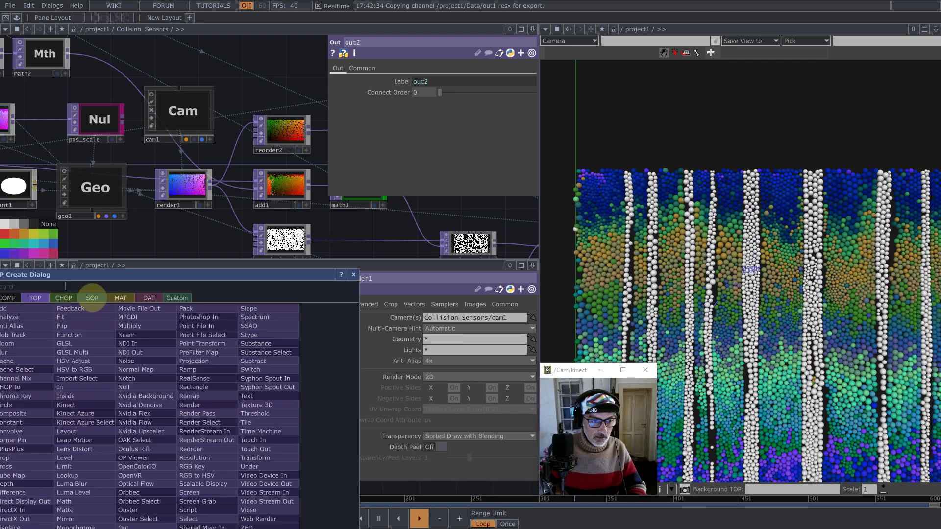
{"action": "left_click", "coordinate": [121, 298]}
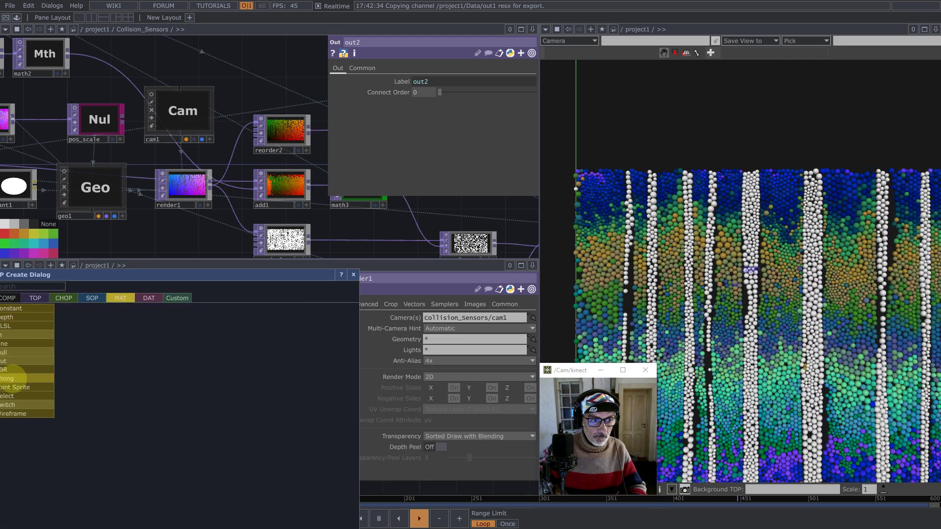
{"action": "left_click", "coordinate": [12, 378]}
{"action": "left_click", "coordinate": [48, 359]}
{"action": "left_click", "coordinate": [111, 359]}
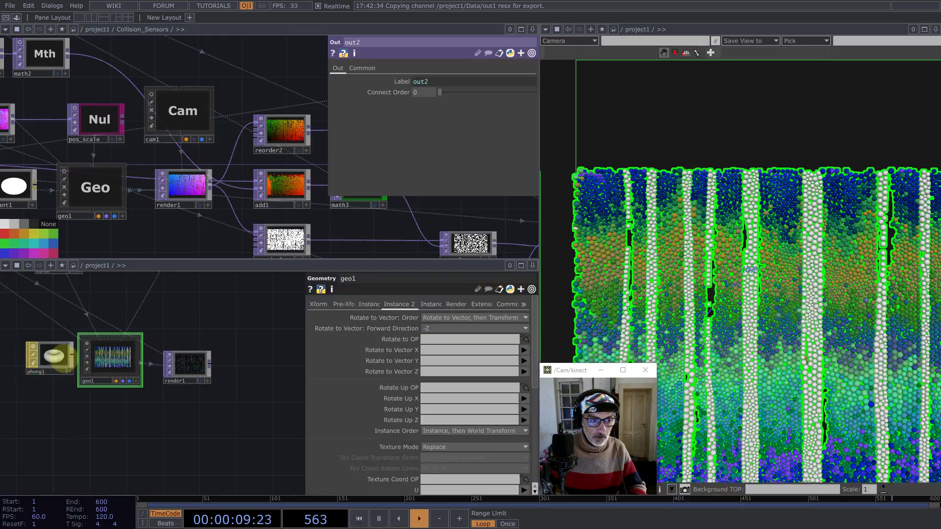
{"action": "left_click_drag", "start_coordinate": [458, 299], "coordinate": [455, 319]}
Step: Add a Light COMP below geo1 to light the render
{"action": "double_click", "coordinate": [178, 321]}
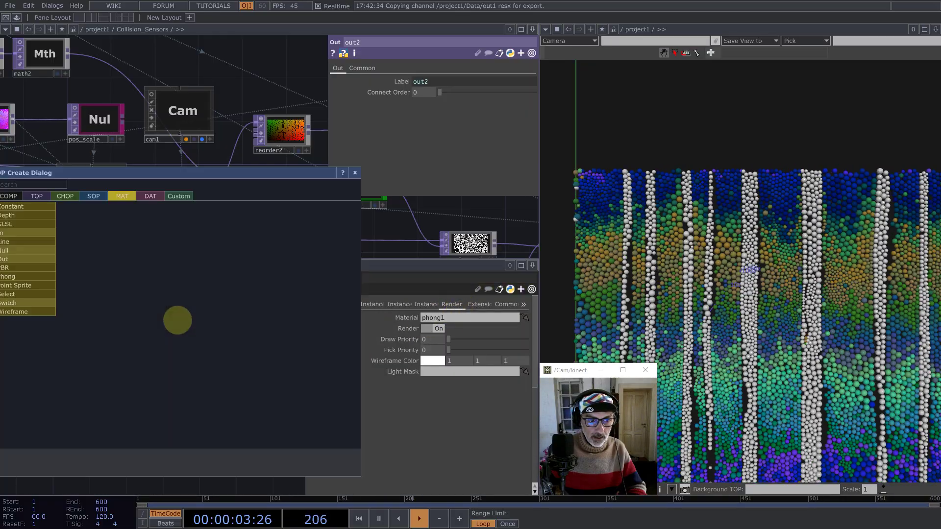
{"action": "left_click", "coordinate": [9, 195]}
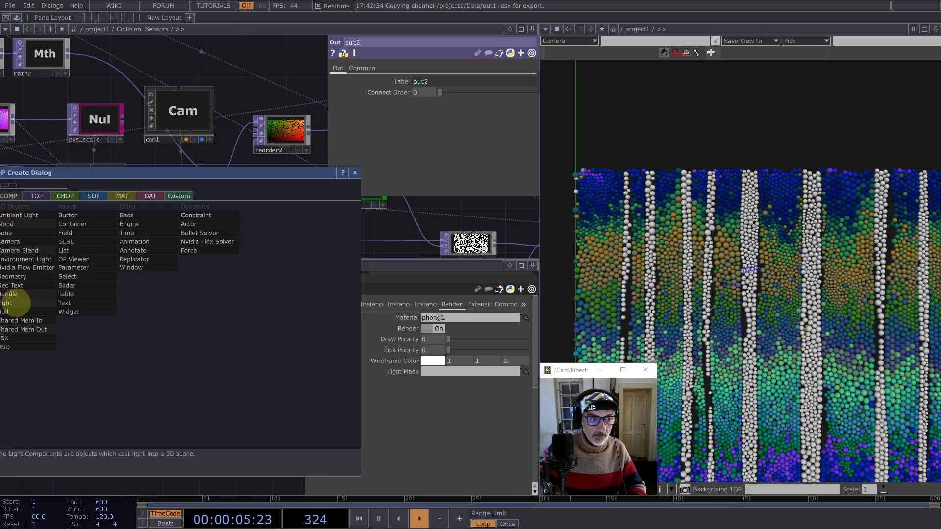
{"action": "left_click", "coordinate": [15, 303]}
{"action": "left_click", "coordinate": [112, 421]}
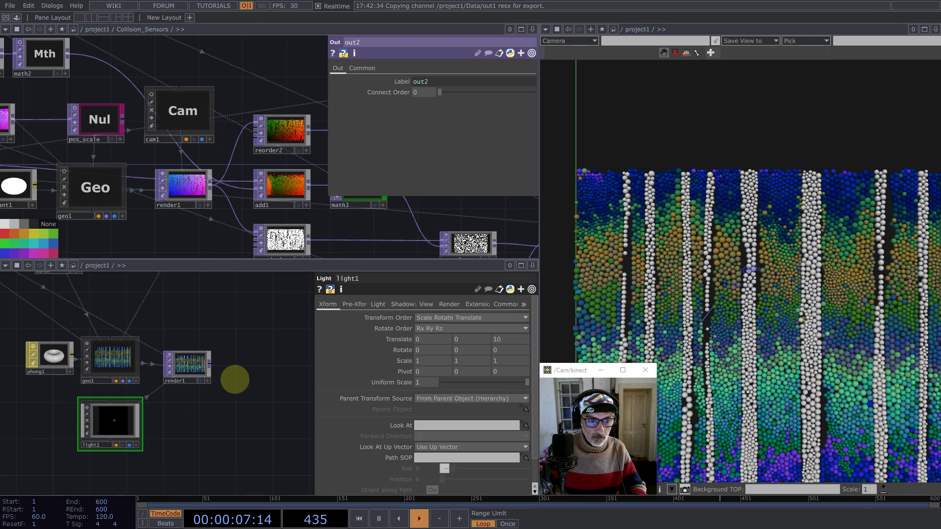
Step: Append a Null TOP to render1's output and rename it Final
{"action": "middle_click", "coordinate": [210, 365]}
{"action": "type", "text": "nul"}
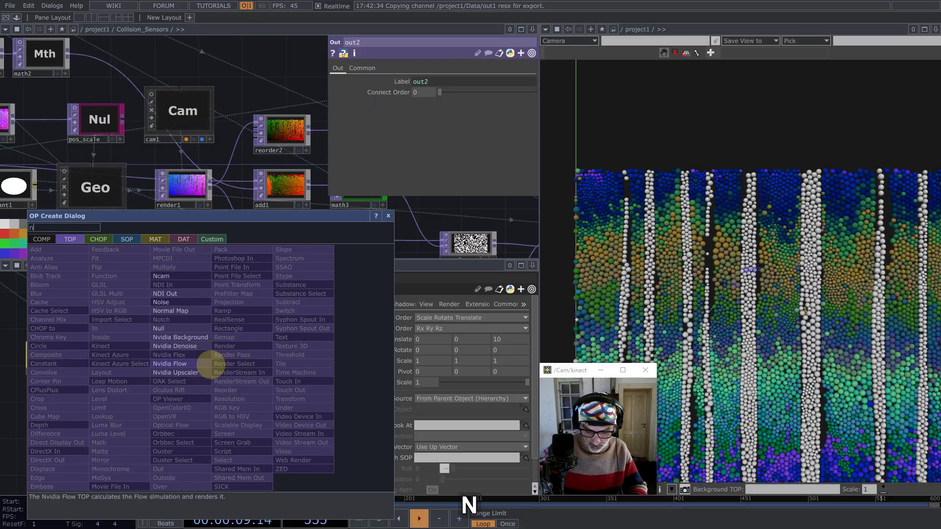
{"action": "left_click", "coordinate": [176, 327]}
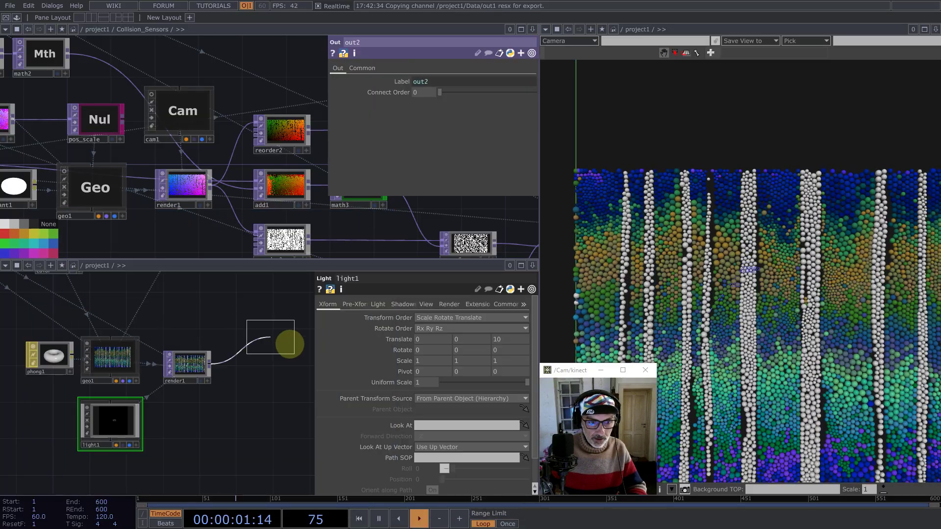
{"action": "left_click", "coordinate": [292, 364]}
{"action": "left_click_drag", "start_coordinate": [217, 315], "coordinate": [118, 322]}
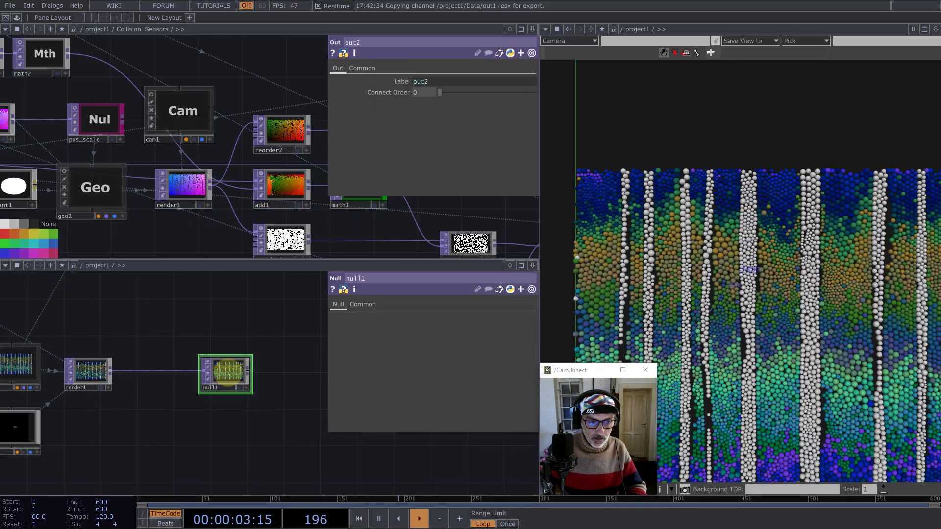
{"action": "scroll", "coordinate": [228, 373], "scroll_direction": "up", "scroll_amount": 4}
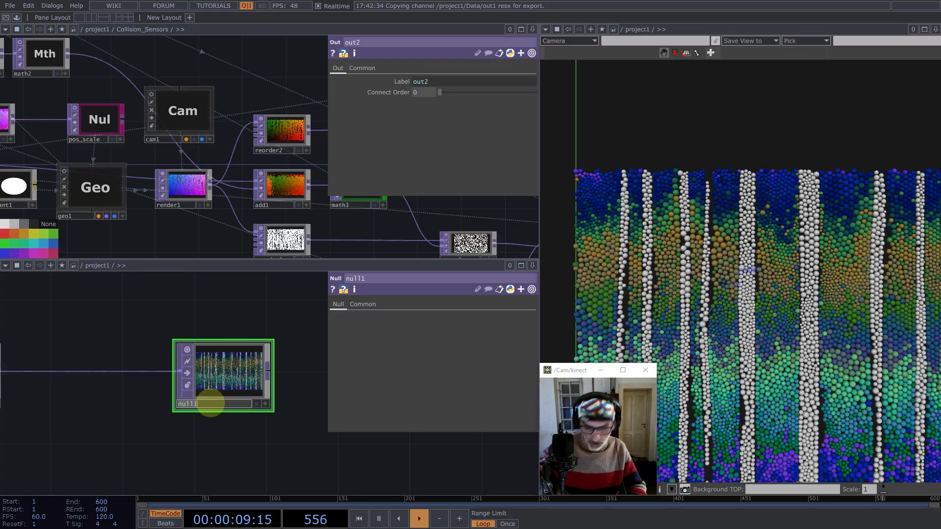
{"action": "type", "text": "Final"}
{"action": "key", "text": "Return"}
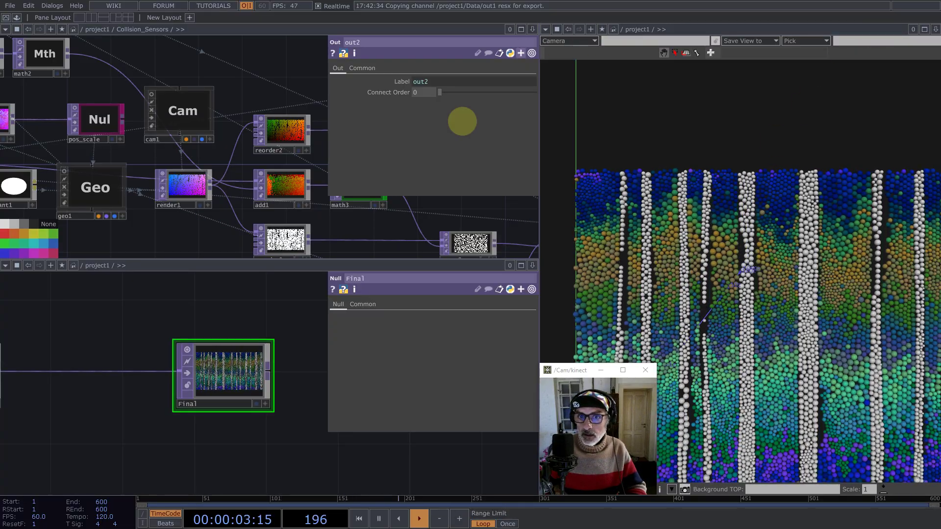
Step: Turn on Final's display flag and disable Backdrop TOPs in the project1 network editor
{"action": "left_click", "coordinate": [256, 403]}
{"action": "right_click", "coordinate": [250, 397]}
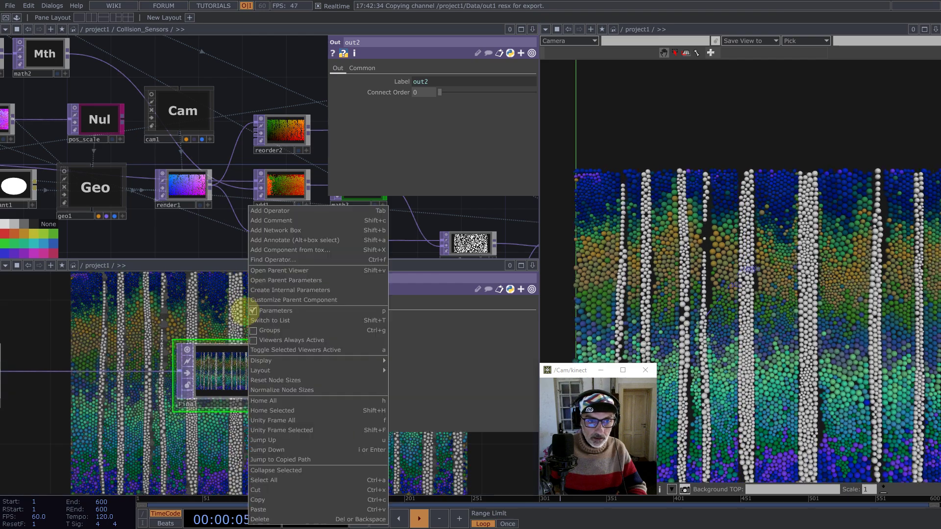
{"action": "mouse_move", "coordinate": [269, 360]}
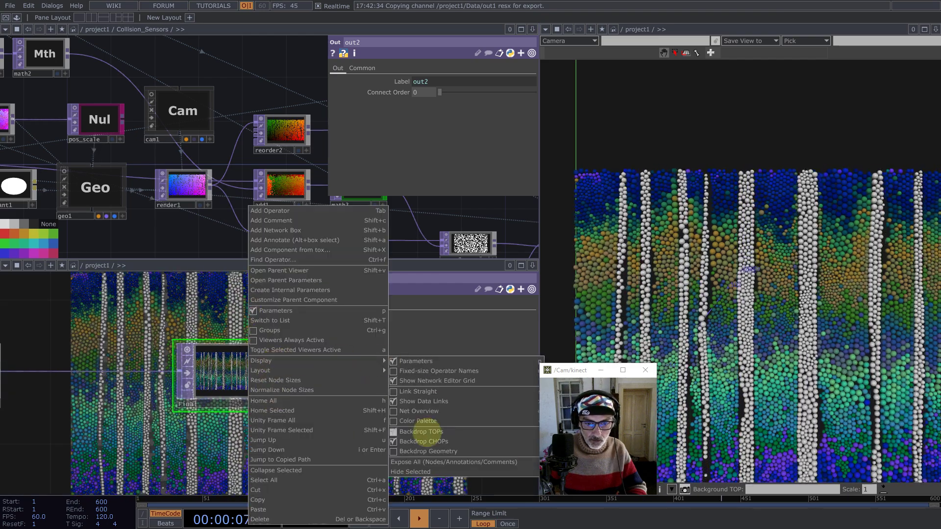
{"action": "left_click", "coordinate": [425, 432]}
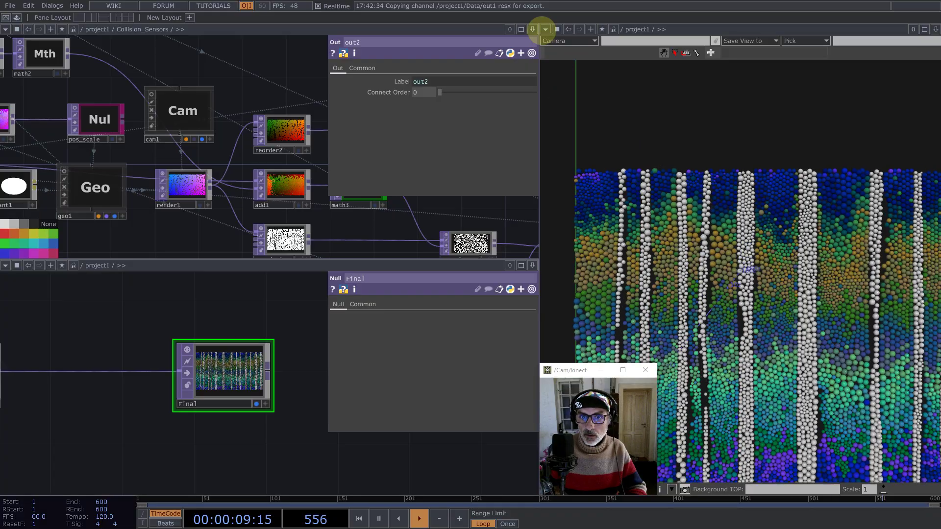
Step: Change the 3D geometry viewer pane to a TOP Viewer showing Final's image
{"action": "left_click", "coordinate": [545, 30]}
{"action": "left_click", "coordinate": [556, 69]}
{"action": "middle_click", "coordinate": [699, 248]}
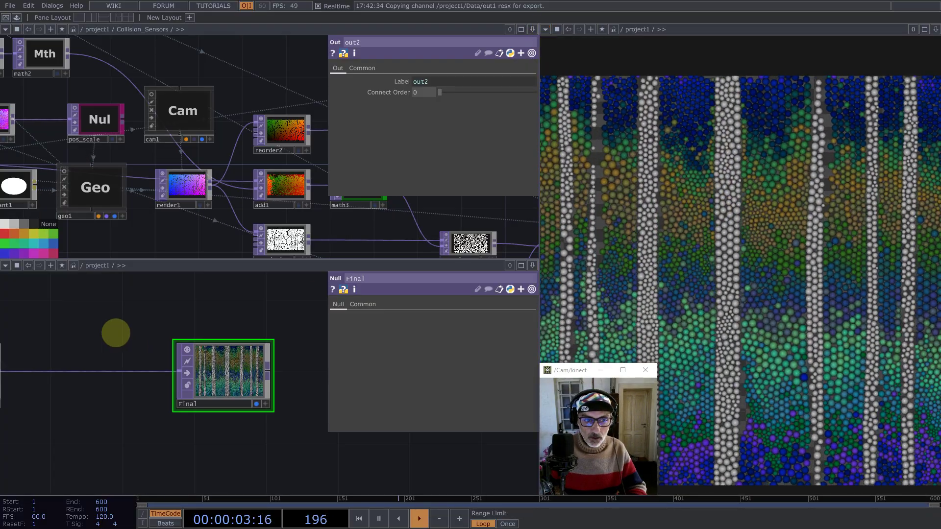
Step: Insert a Transform TOP on the wire between render1 and Final
{"action": "left_click_drag", "start_coordinate": [115, 330], "coordinate": [184, 352]}
{"action": "left_click", "coordinate": [196, 359]}
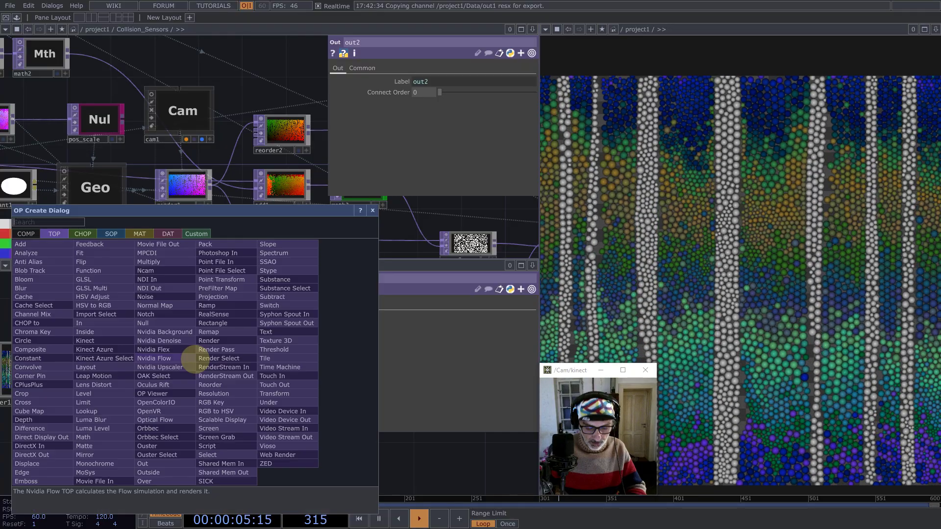
{"action": "type", "text": "tr"}
{"action": "key", "text": "Escape"}
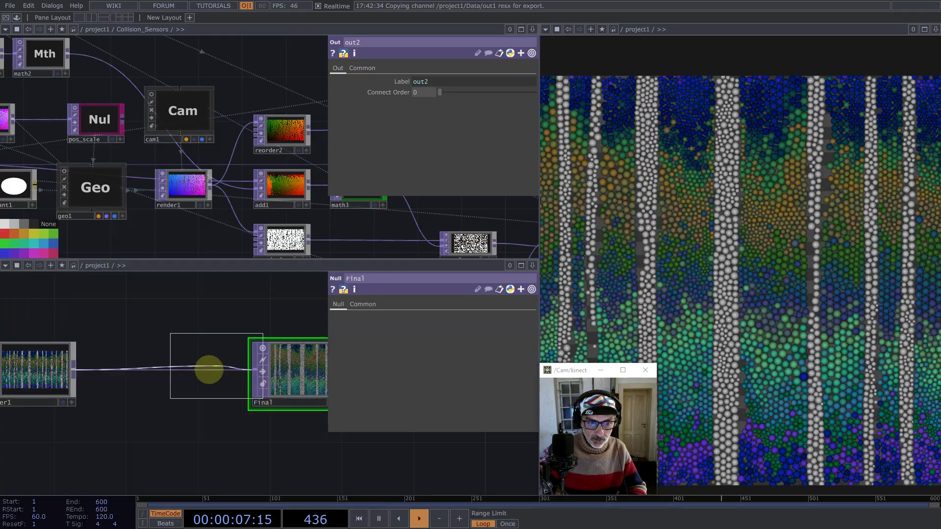
{"action": "left_click", "coordinate": [209, 369]}
Step: Reference par1's Resolution1 and Resolution2 channels in render1's resolution, making it 1920 by 1080
{"action": "left_click_drag", "start_coordinate": [120, 307], "coordinate": [243, 317]}
{"action": "left_click", "coordinate": [203, 387]}
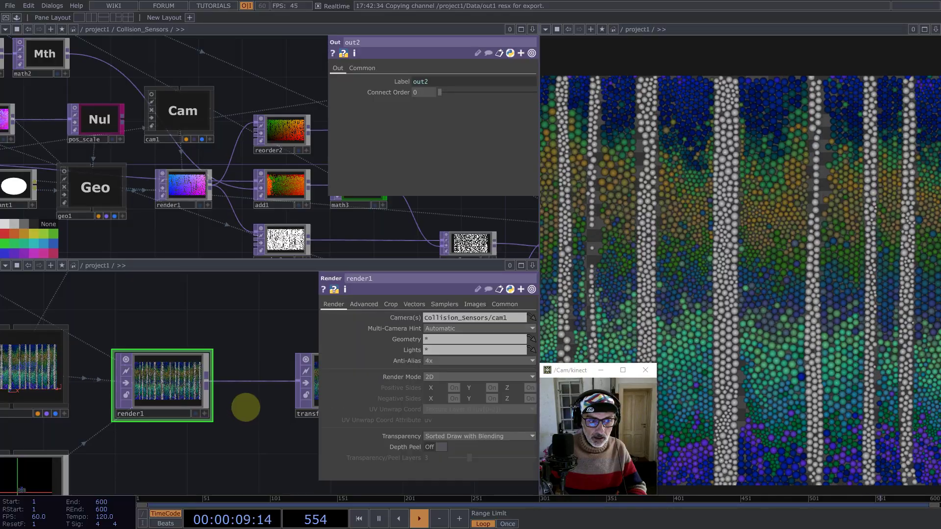
{"action": "scroll", "coordinate": [246, 407], "scroll_direction": "down", "scroll_amount": 4}
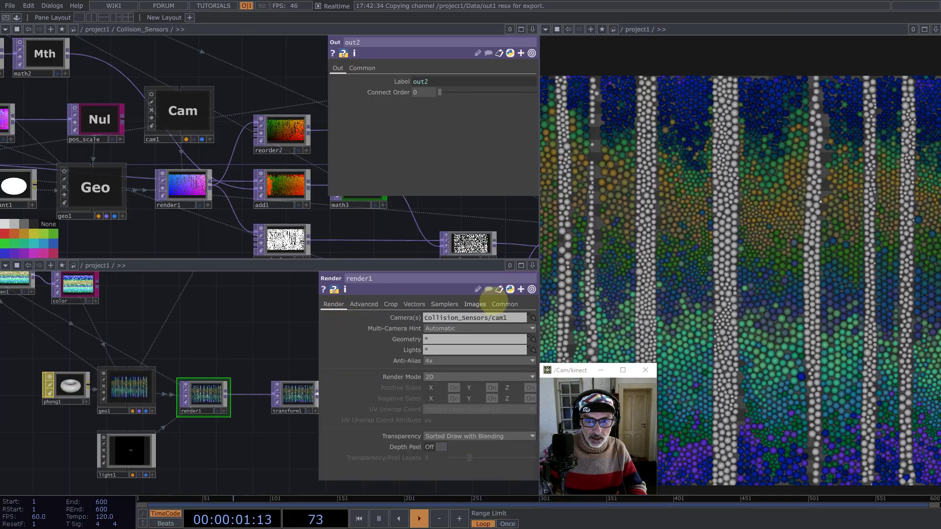
{"action": "left_click", "coordinate": [505, 304]}
{"action": "scroll", "coordinate": [216, 151], "scroll_direction": "down", "scroll_amount": 6}
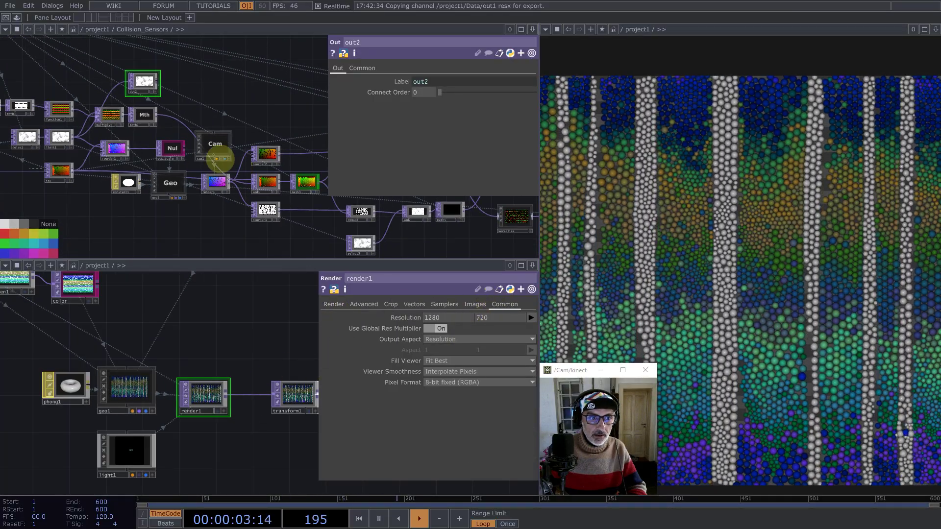
{"action": "scroll", "coordinate": [112, 137], "scroll_direction": "up", "scroll_amount": 8}
{"action": "scroll", "coordinate": [111, 138], "scroll_direction": "up", "scroll_amount": 3}
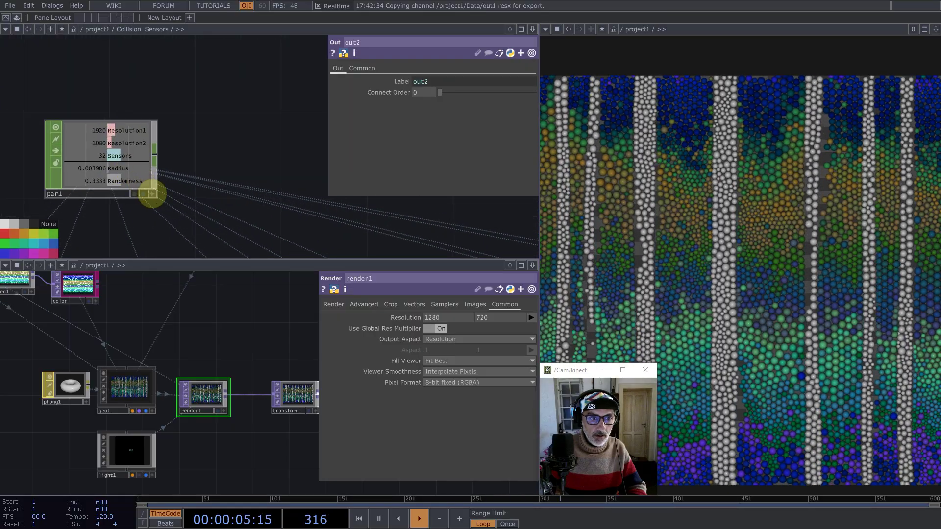
{"action": "left_click", "coordinate": [152, 194]}
{"action": "left_click_drag", "start_coordinate": [119, 124], "coordinate": [498, 316]}
Step: Set render1's pixel format to 32-bit float (RGBA) and its anti-aliasing to 2x
{"action": "left_click", "coordinate": [452, 382]}
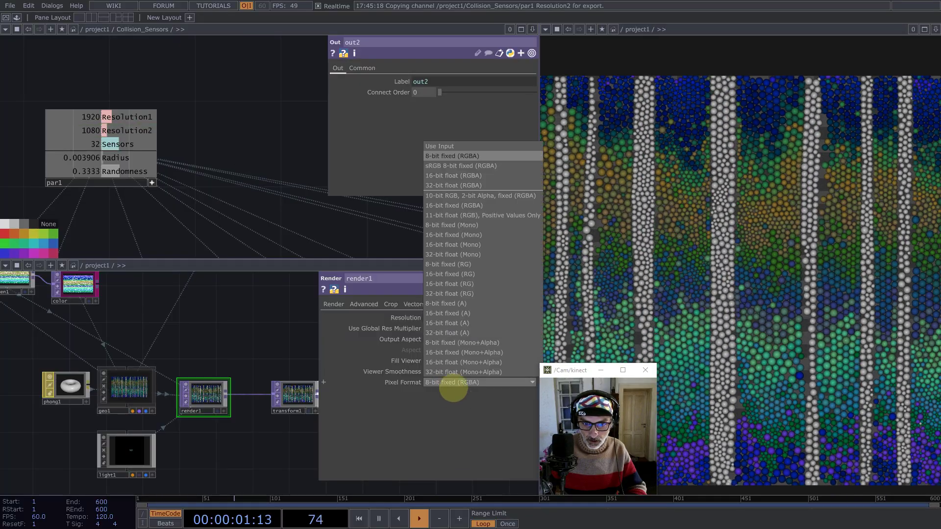
{"action": "left_click", "coordinate": [478, 185]}
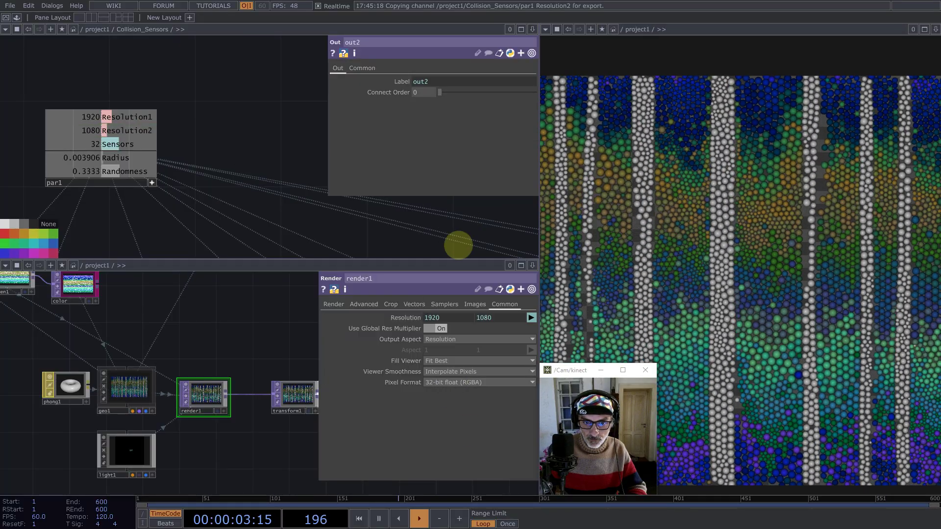
{"action": "left_click", "coordinate": [335, 304]}
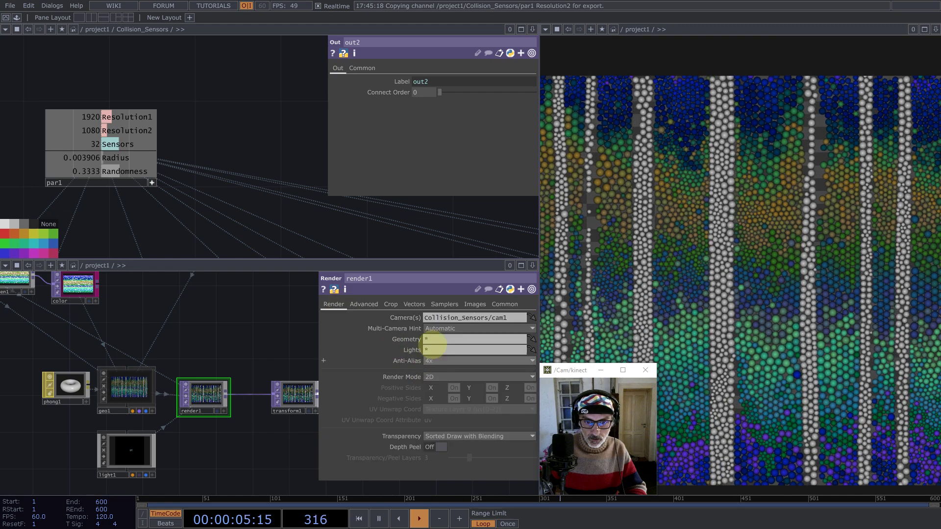
{"action": "left_click", "coordinate": [433, 361]}
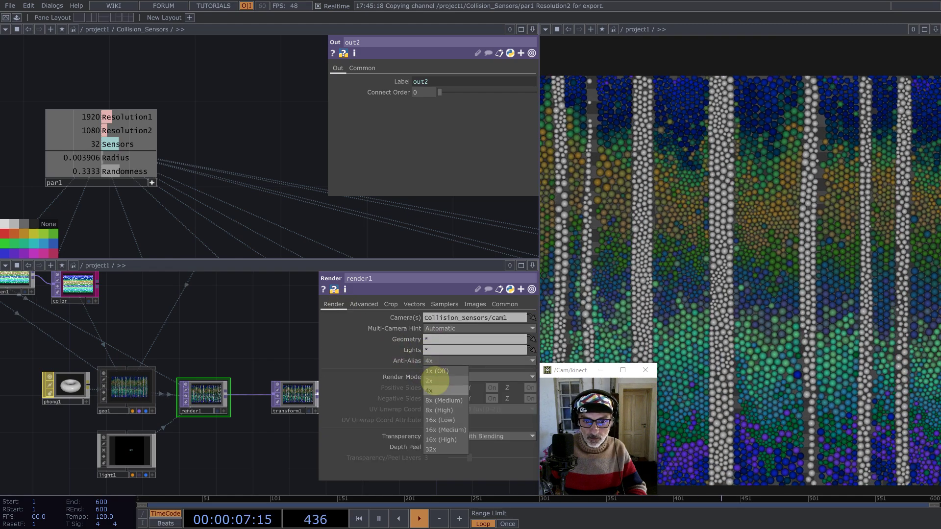
{"action": "left_click", "coordinate": [436, 381]}
Step: Move light1 closer beneath geo1 and turn off the node viewers of geo1 and light1
{"action": "left_click_drag", "start_coordinate": [233, 352], "coordinate": [178, 343]}
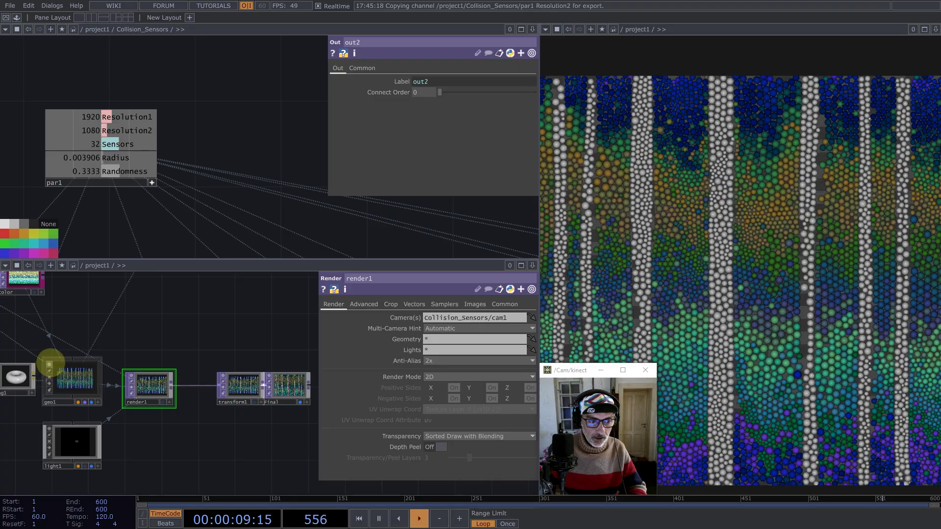
{"action": "left_click_drag", "start_coordinate": [72, 437], "coordinate": [53, 425]}
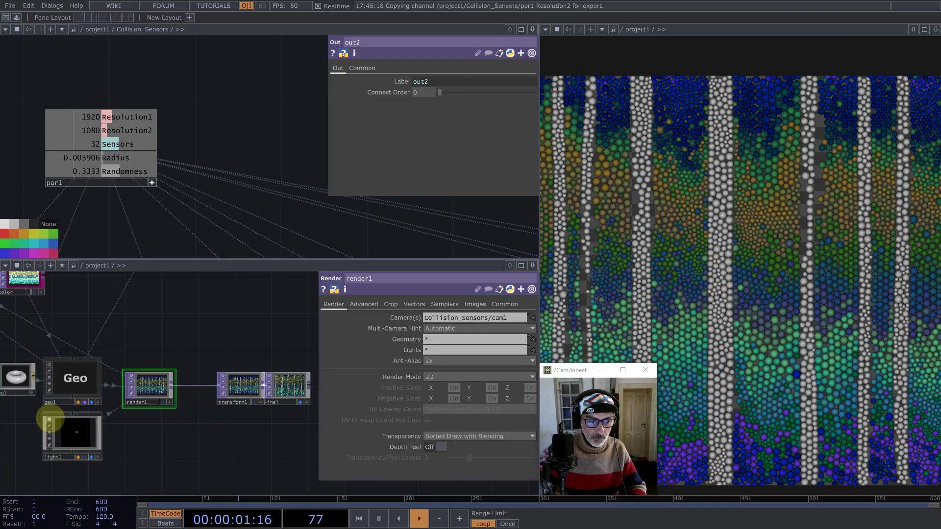
{"action": "middle_click", "coordinate": [725, 231]}
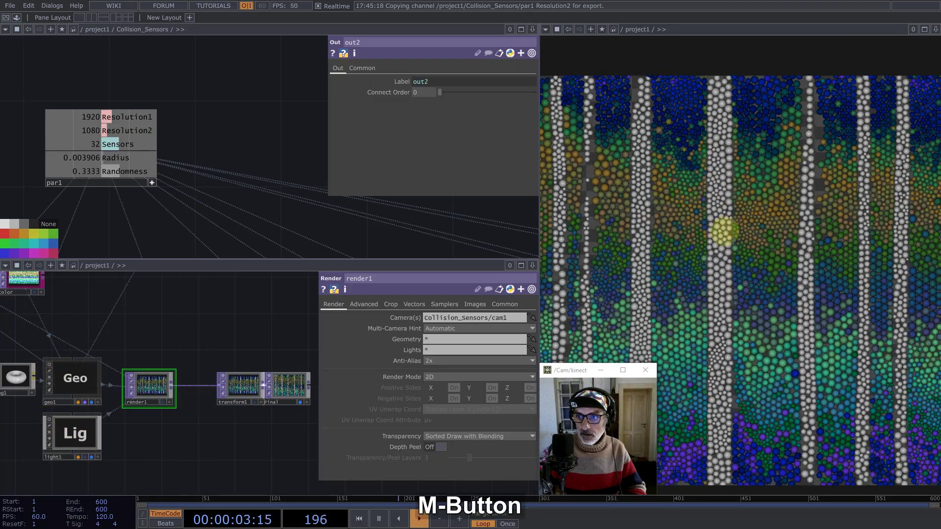
Step: Shift transform1 slightly closer to render1 and set its scale to 1.026 in both X and Y
{"action": "middle_click_drag", "start_coordinate": [724, 230], "coordinate": [712, 236]}
{"action": "left_click_drag", "start_coordinate": [245, 387], "coordinate": [236, 387]}
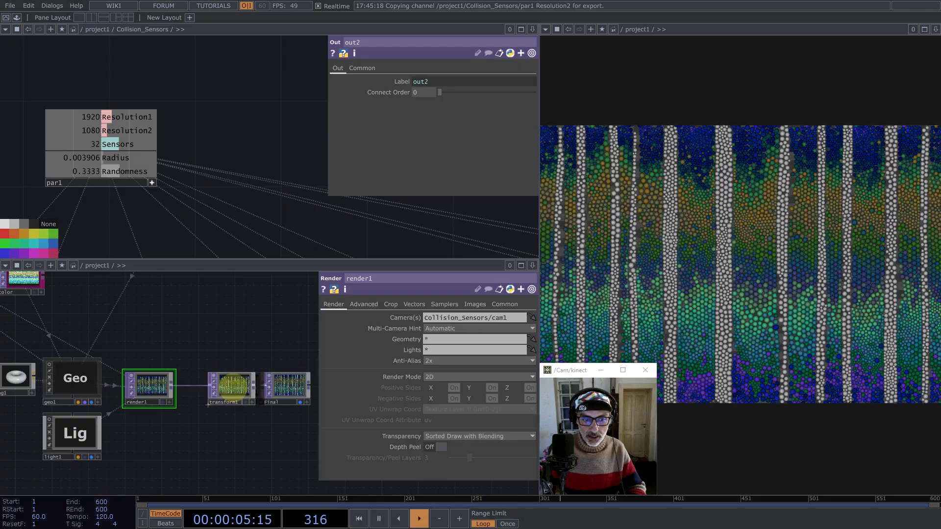
{"action": "left_click", "coordinate": [233, 386]}
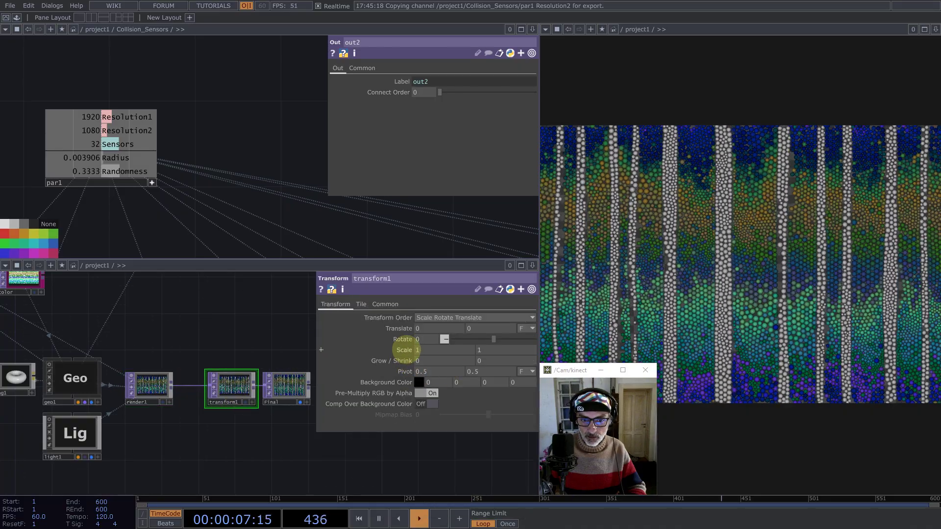
{"action": "middle_click_drag", "start_coordinate": [406, 350], "coordinate": [466, 374]}
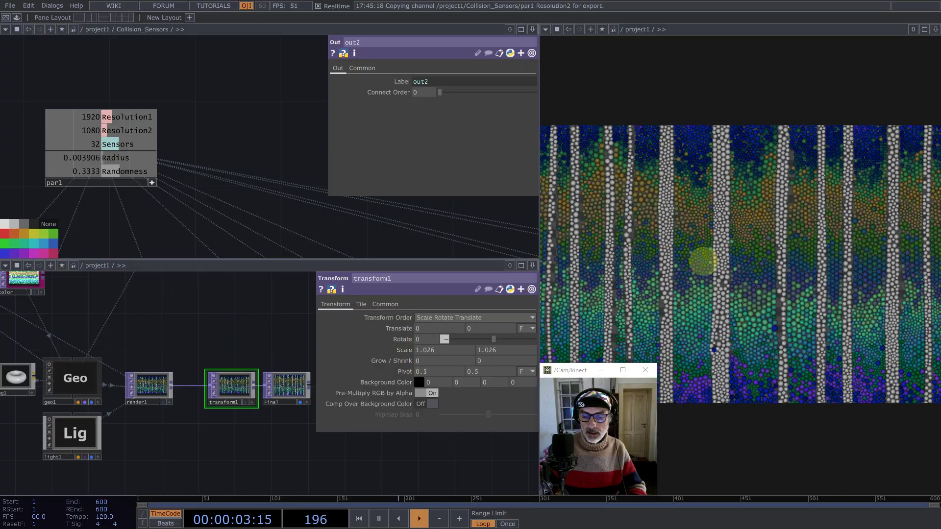
{"action": "middle_click_drag", "start_coordinate": [703, 262], "coordinate": [676, 267]}
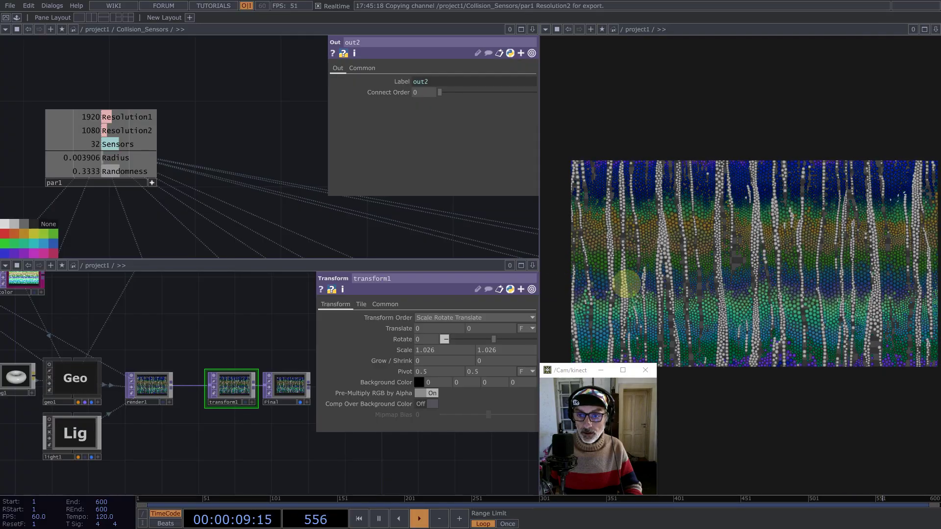
Step: Close the pane showing the Collision_Sensors network and bring the whole project1 network and the rendered image into view
{"action": "scroll", "coordinate": [231, 321], "scroll_direction": "down", "scroll_amount": 3}
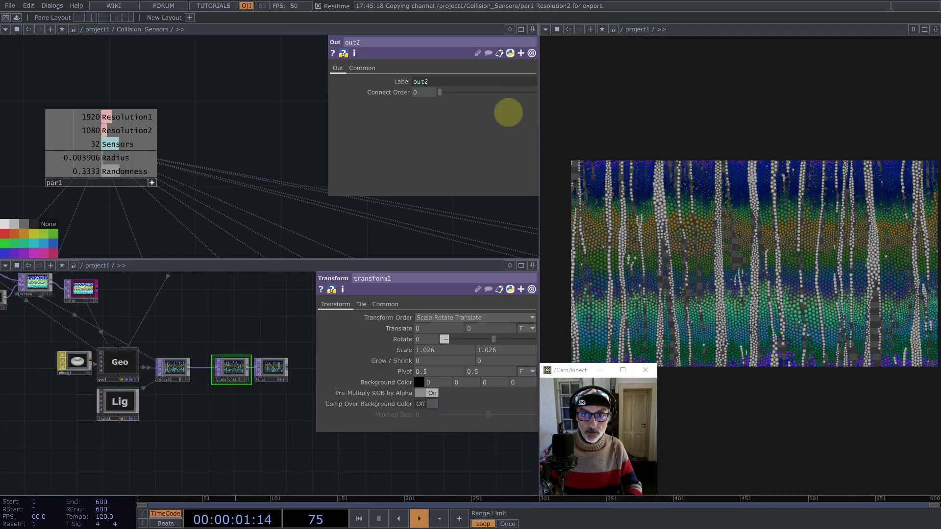
{"action": "left_click", "coordinate": [532, 29]}
{"action": "left_click", "coordinate": [472, 98]}
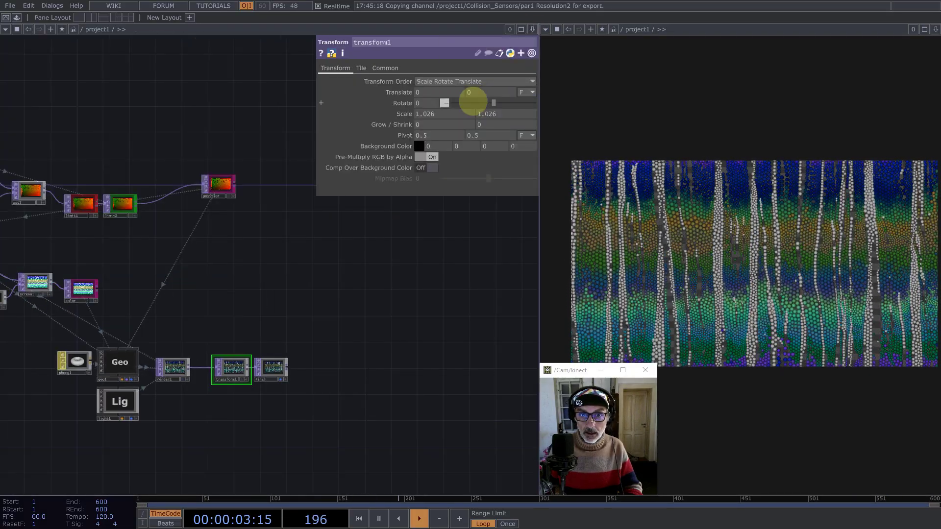
{"action": "scroll", "coordinate": [384, 293], "scroll_direction": "down", "scroll_amount": 2}
{"action": "left_click_drag", "start_coordinate": [384, 293], "coordinate": [439, 278]}
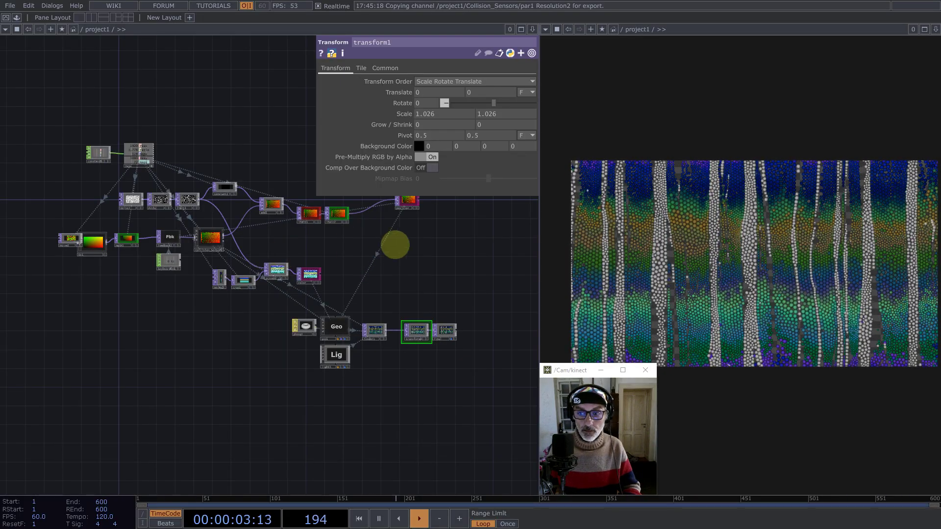
{"action": "key", "text": "h"}
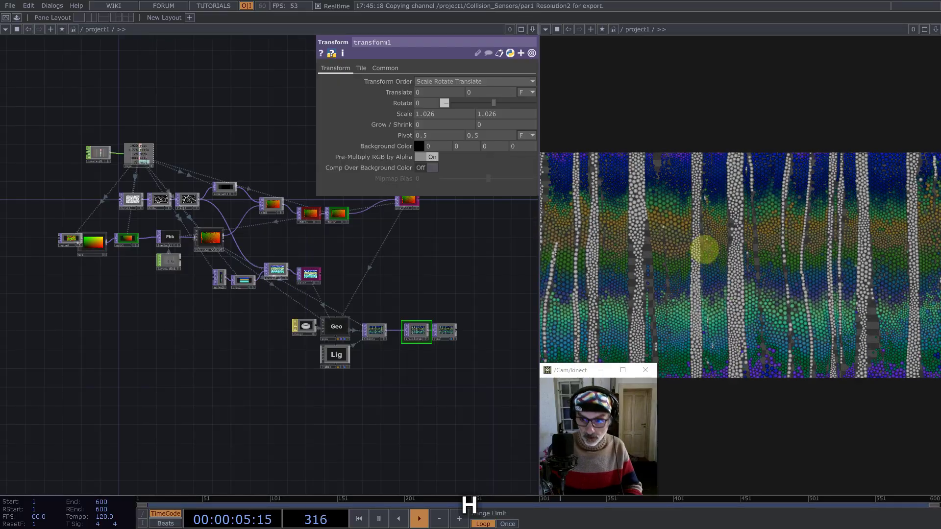